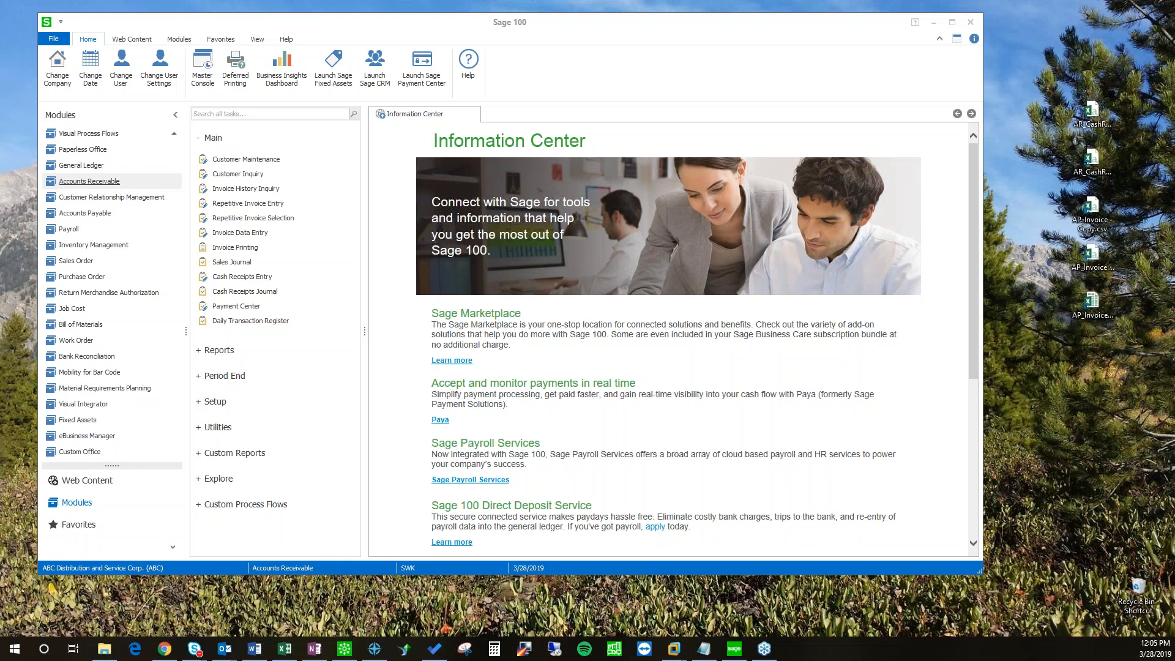
Step: Center the Sage 100 window and launch Visual Integrator's Export Job Maintenance
{"action": "left_click_drag", "start_coordinate": [376, 25], "coordinate": [456, 67]}
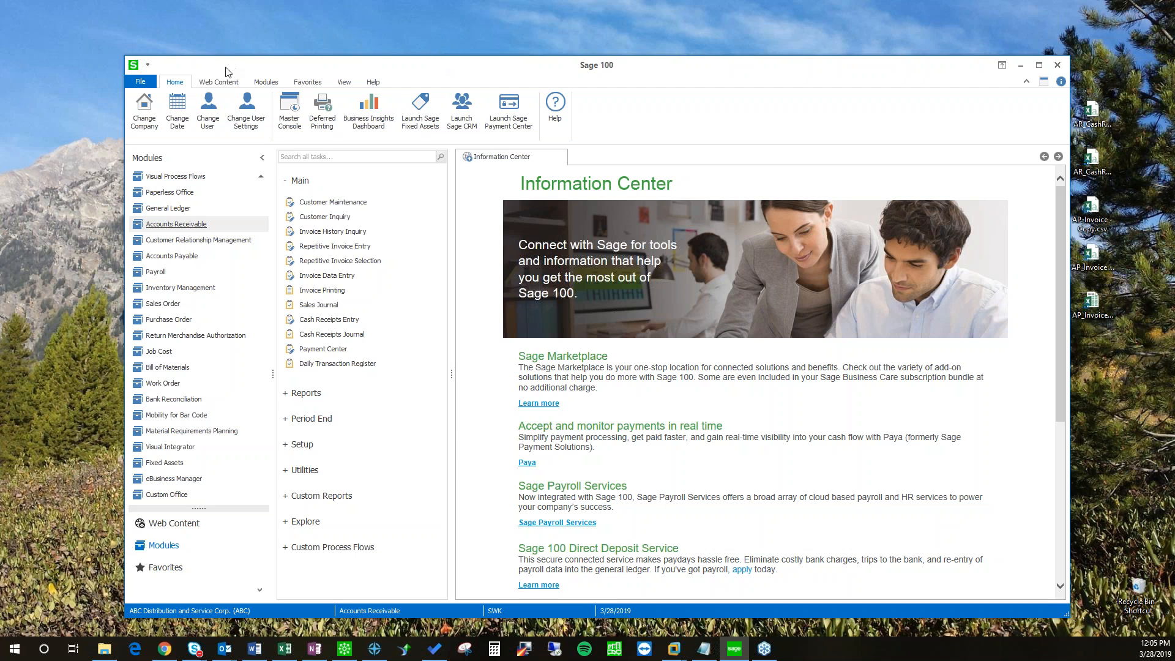
{"action": "mouse_move", "coordinate": [225, 72]}
{"action": "left_mouse_down"}
{"action": "mouse_move", "coordinate": [216, 70]}
{"action": "mouse_move", "coordinate": [226, 67]}
{"action": "left_mouse_up"}
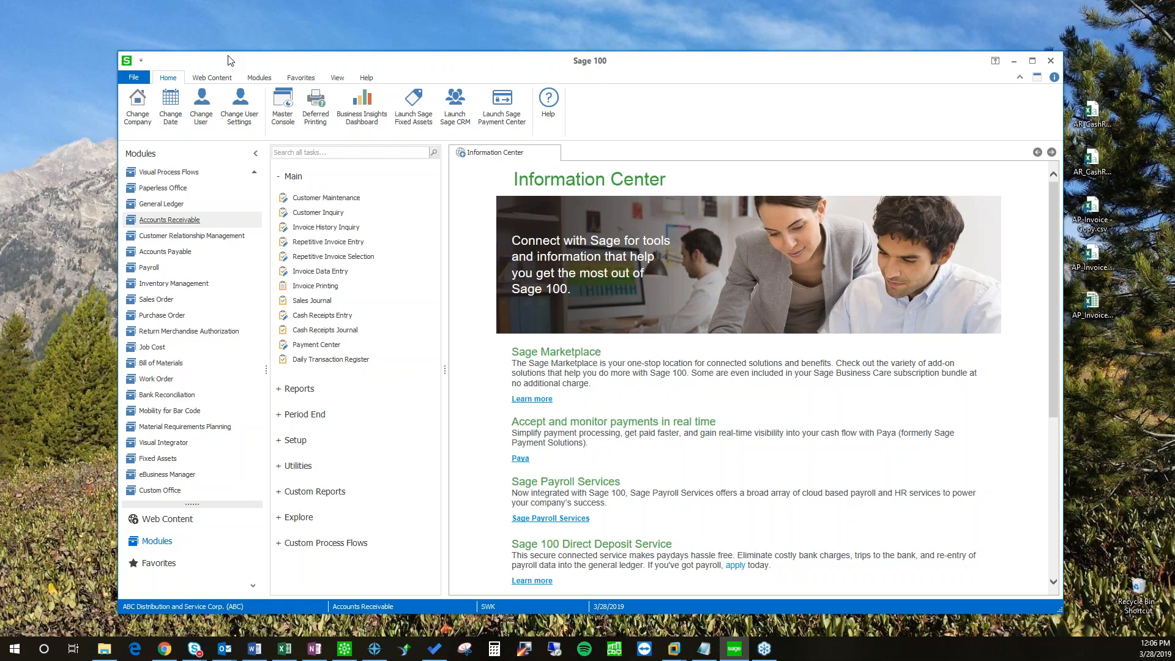
{"action": "left_click_drag", "start_coordinate": [238, 61], "coordinate": [198, 35]}
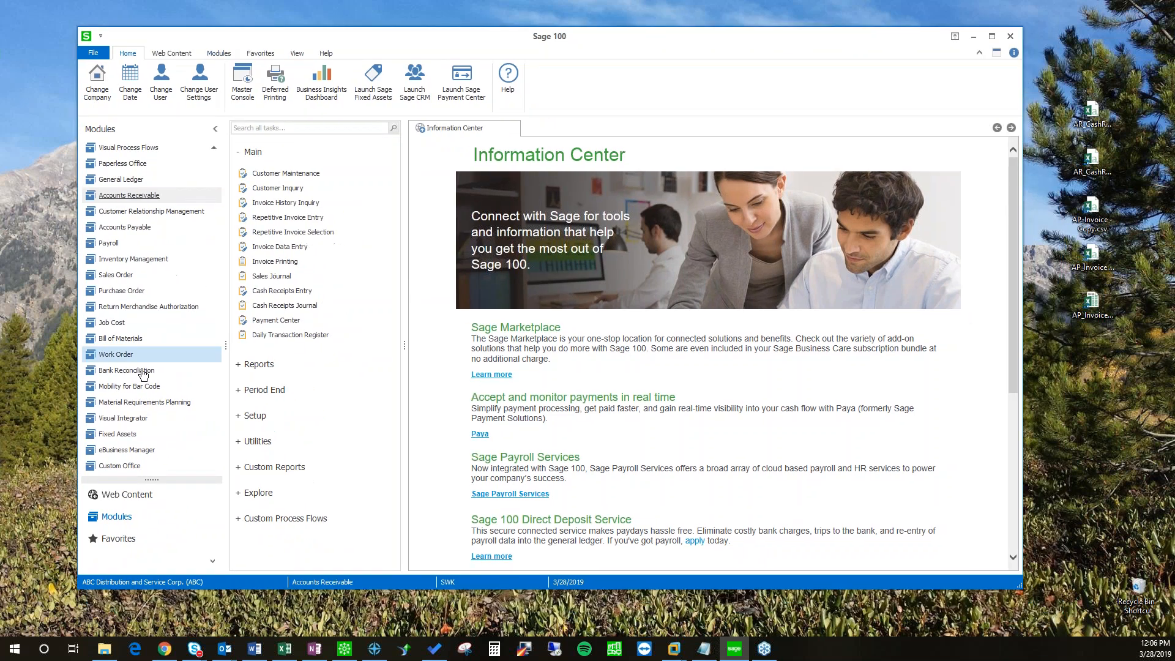
{"action": "left_click", "coordinate": [136, 425]}
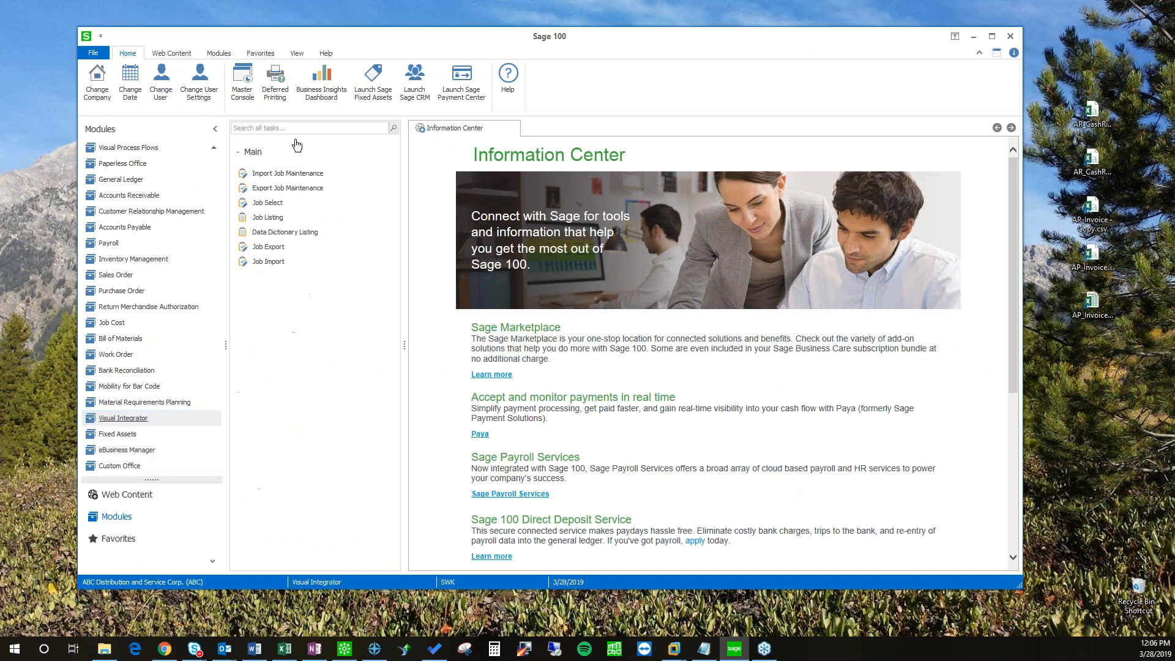
{"action": "left_click", "coordinate": [300, 190]}
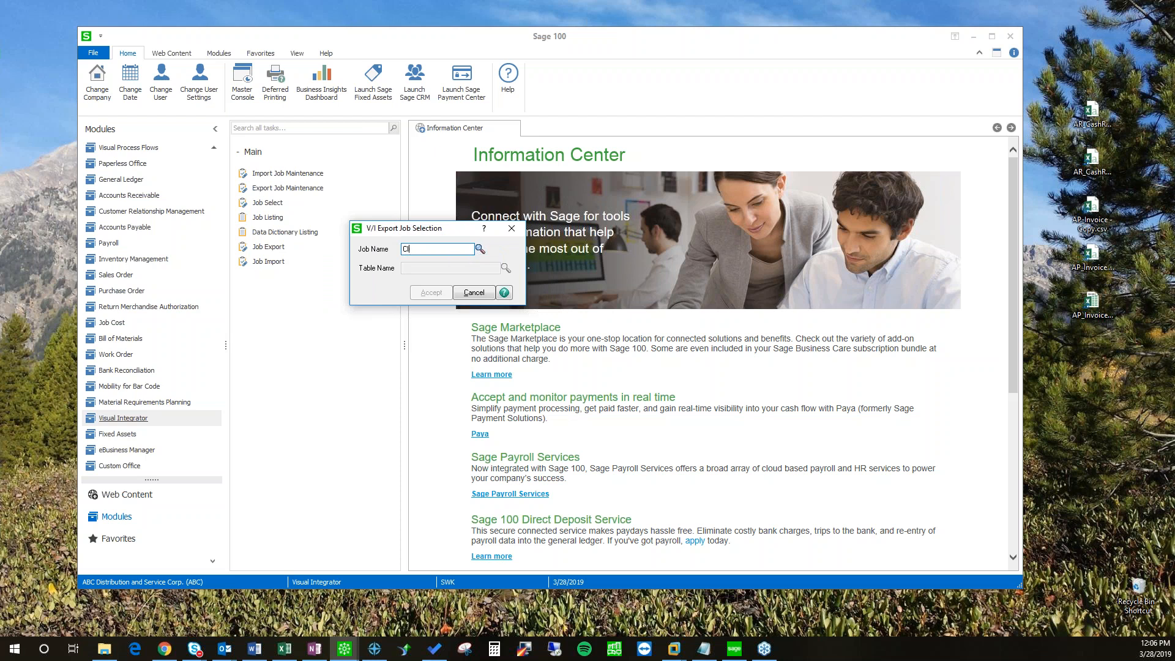
Step: Enter CI_ITEM as the export job name
{"action": "type", "text": "TEM"}
{"action": "key", "text": "BackSpace"}
{"action": "key", "text": "BackSpace"}
{"action": "key", "text": "BackSpace"}
{"action": "key", "text": "BackSpace"}
{"action": "key", "text": "BackSpace"}
{"action": "key", "text": "BackSpace"}
{"action": "key", "text": "BackSpace"}
{"action": "type", "text": "ITEM LIST"}
{"action": "key", "text": "BackSpace"}
{"action": "key", "text": "BackSpace"}
{"action": "key", "text": "BackSpace"}
{"action": "key", "text": "BackSpace"}
{"action": "key", "text": "BackSpace"}
{"action": "key", "text": "BackSpace"}
{"action": "key", "text": "BackSpace"}
{"action": "type", "text": "TEM"}
{"action": "key", "text": "Tab"}
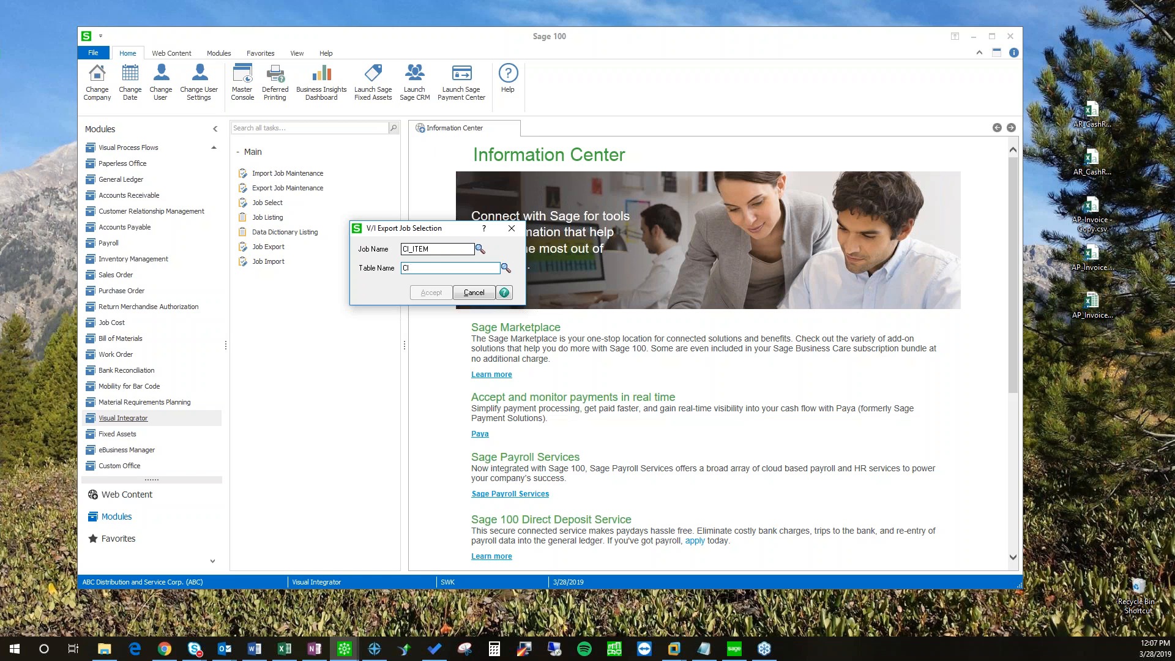
Step: Clear the Table Name field and bring up the Table List lookup
{"action": "type", "text": "CI_ITEM"}
{"action": "key", "text": "BackSpace"}
{"action": "key", "text": "BackSpace"}
{"action": "key", "text": "BackSpace"}
{"action": "key", "text": "BackSpace"}
{"action": "key", "text": "BackSpace"}
{"action": "key", "text": "BackSpace"}
{"action": "key", "text": "BackSpace"}
{"action": "left_click", "coordinate": [505, 267]}
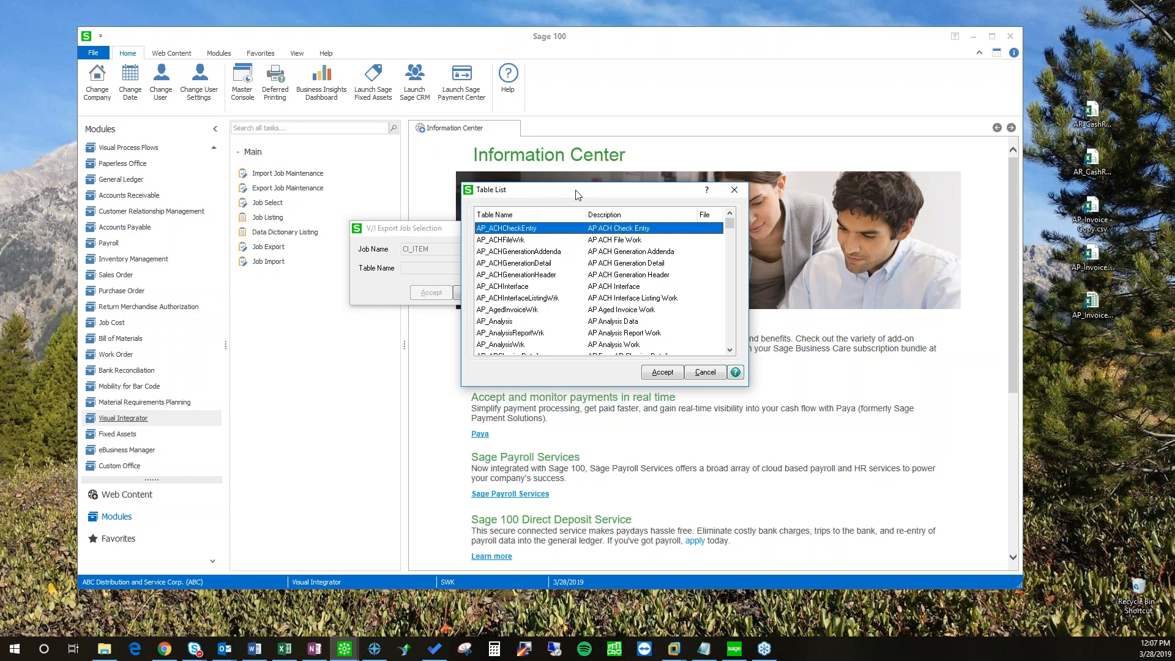
Step: Choose CI_Item from the Table List as the job's source table and accept
{"action": "left_click_drag", "start_coordinate": [585, 194], "coordinate": [612, 200]}
{"action": "left_click", "coordinate": [563, 324]}
{"action": "scroll", "coordinate": [563, 316], "scroll_direction": "down", "scroll_amount": 3}
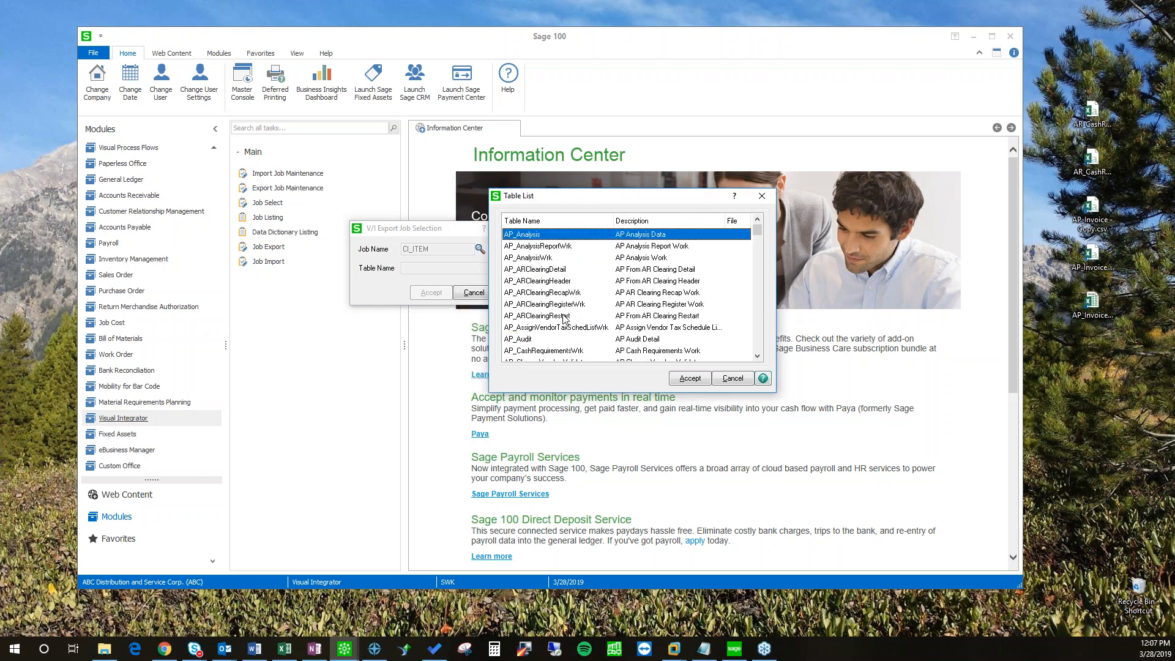
{"action": "key", "text": "c"}
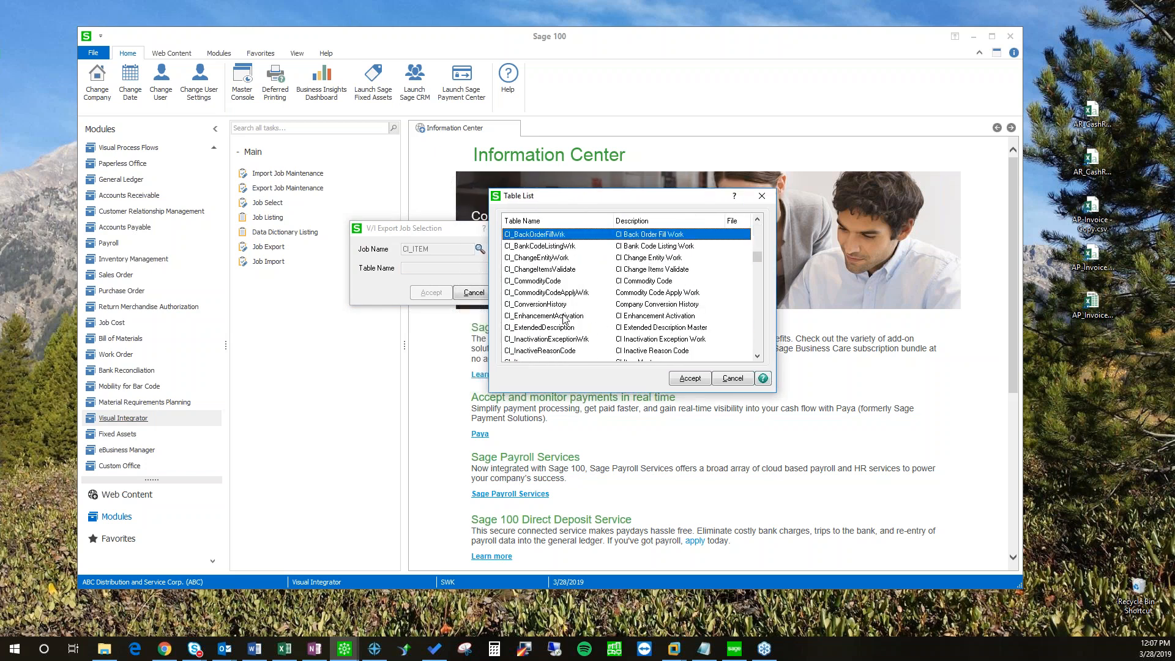
{"action": "scroll", "coordinate": [538, 306], "scroll_direction": "down", "scroll_amount": 2}
{"action": "left_click", "coordinate": [518, 293]}
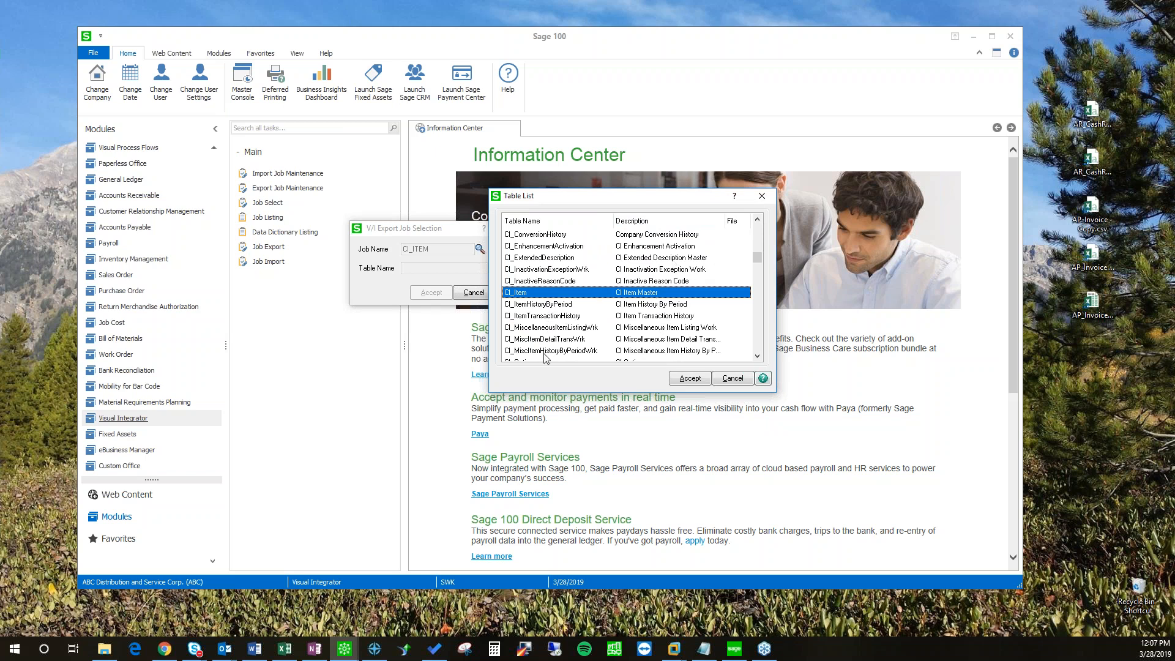
{"action": "double_click", "coordinate": [625, 292]}
{"action": "left_click", "coordinate": [431, 293]}
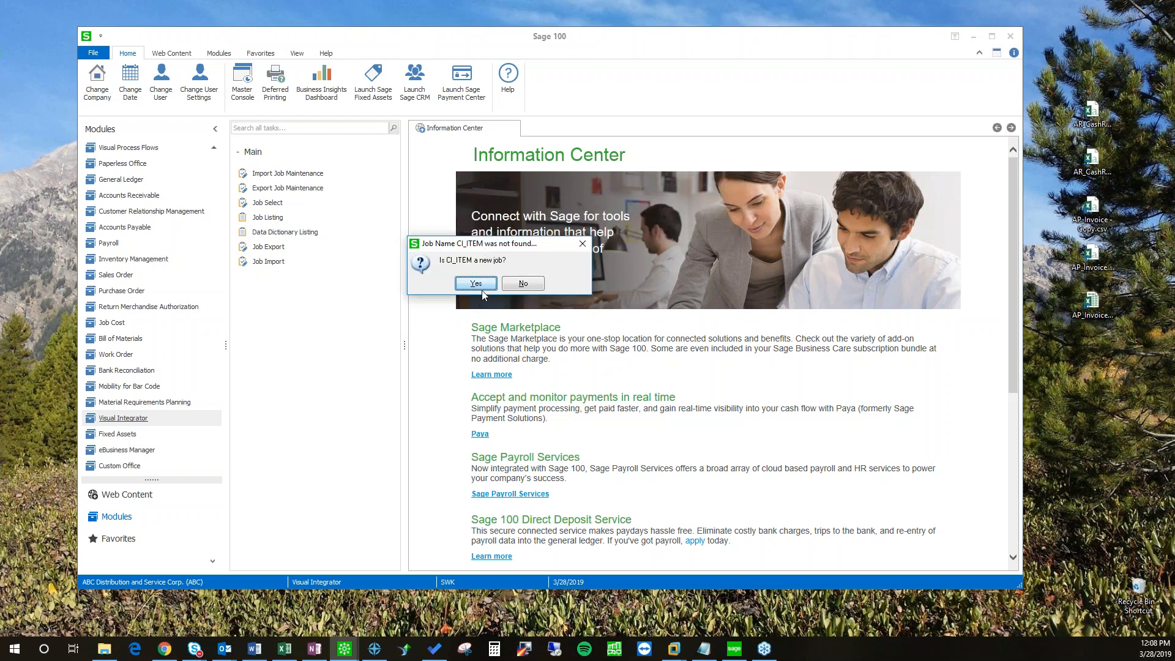
Step: Confirm CI_ITEM as a new job and enter the long description 'Test Export for VI Tips & Tricks'
{"action": "left_click", "coordinate": [476, 284]}
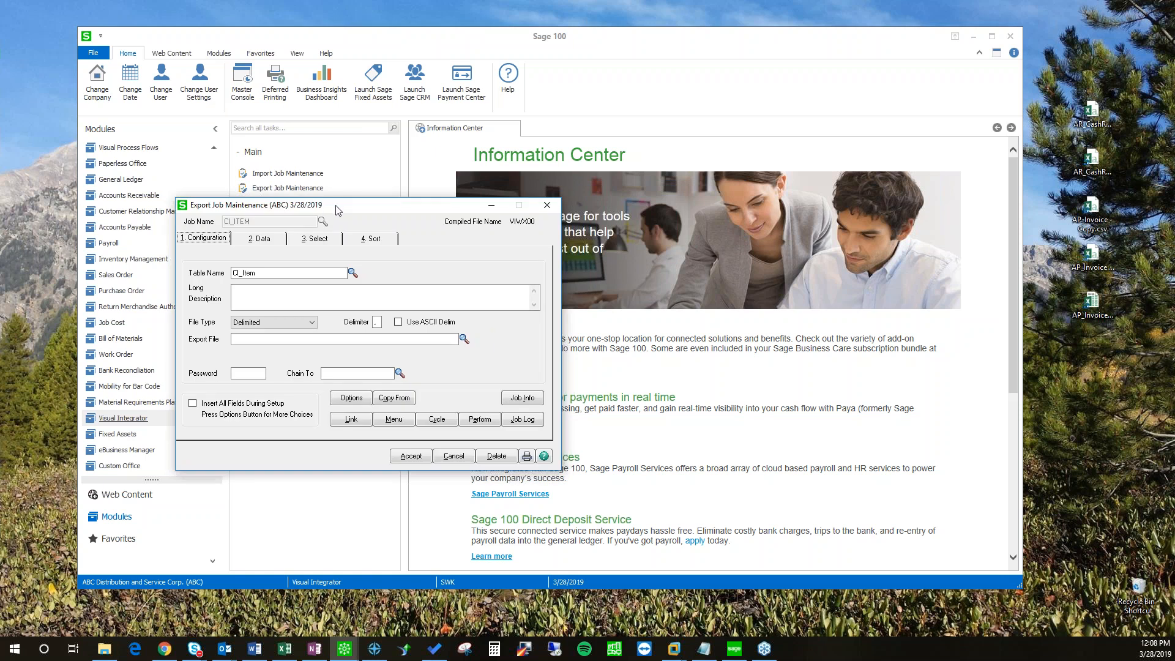
{"action": "left_click_drag", "start_coordinate": [336, 210], "coordinate": [507, 183]}
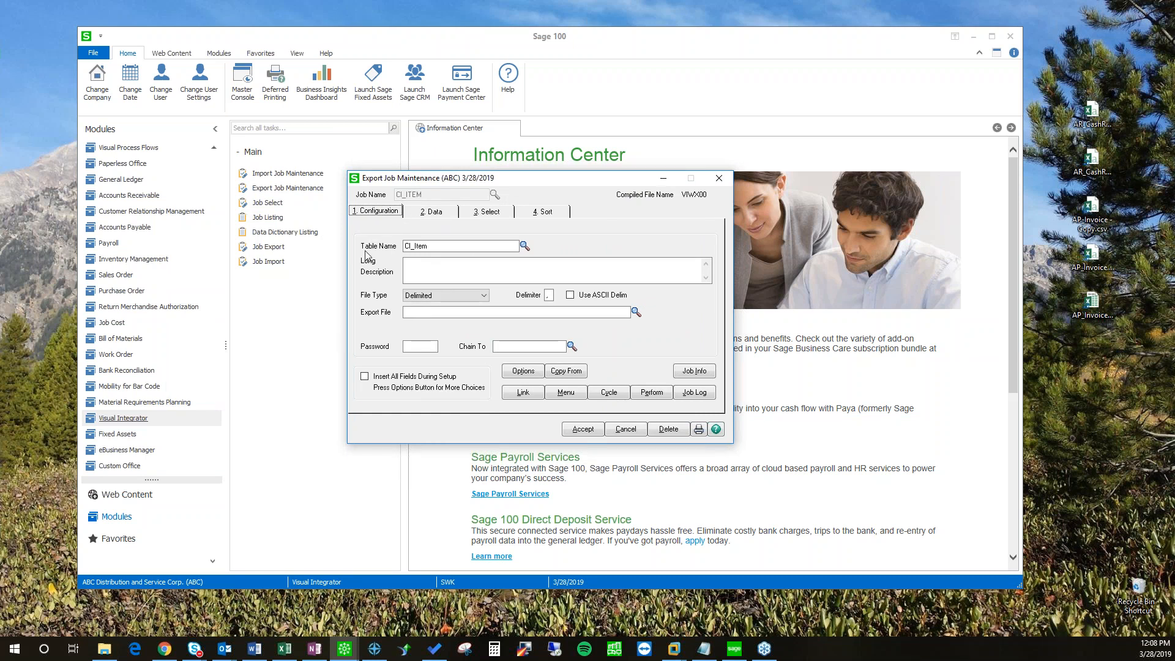
{"action": "left_click", "coordinate": [461, 274]}
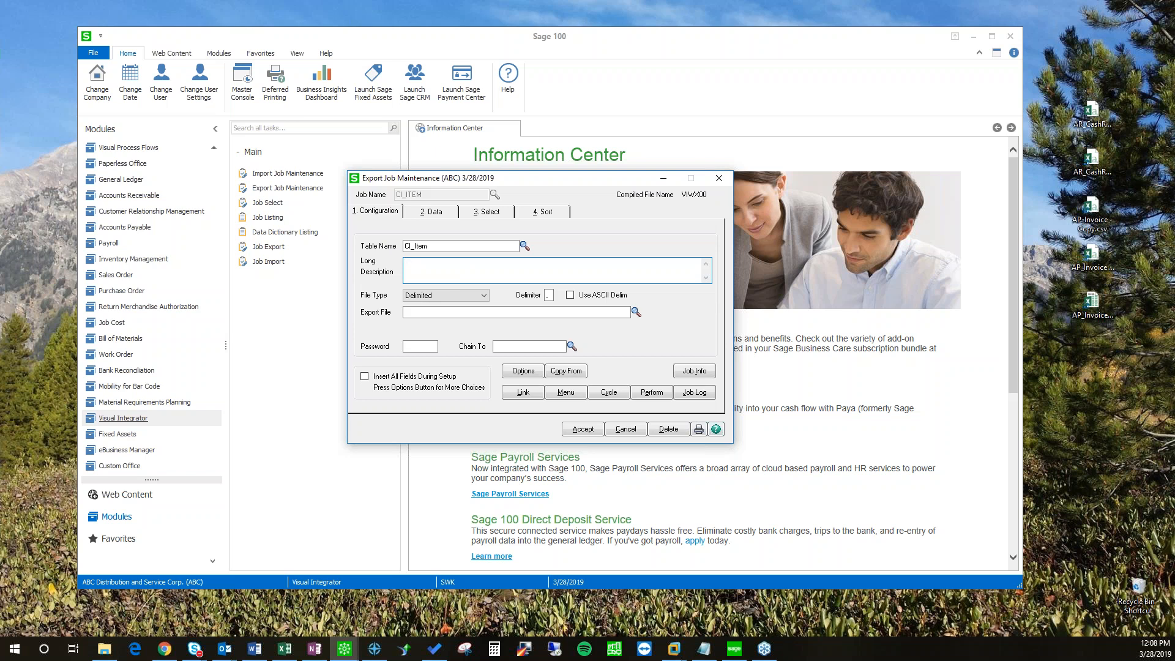
{"action": "type", "text": "est Export for VI Tipe"}
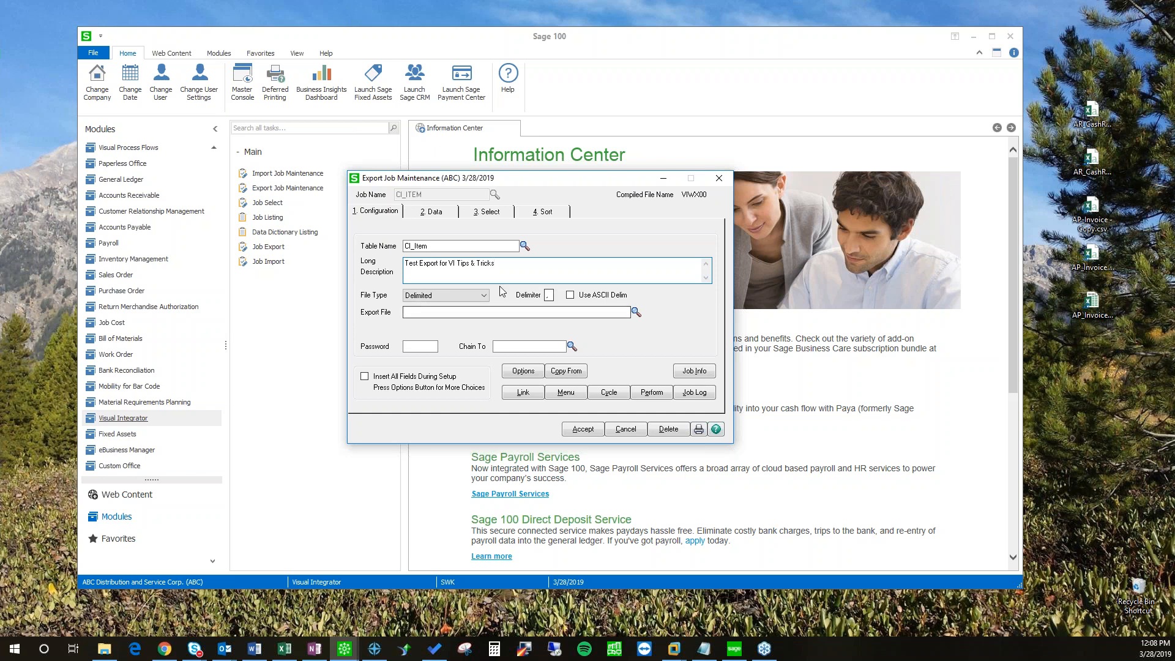
{"action": "left_click", "coordinate": [485, 296]}
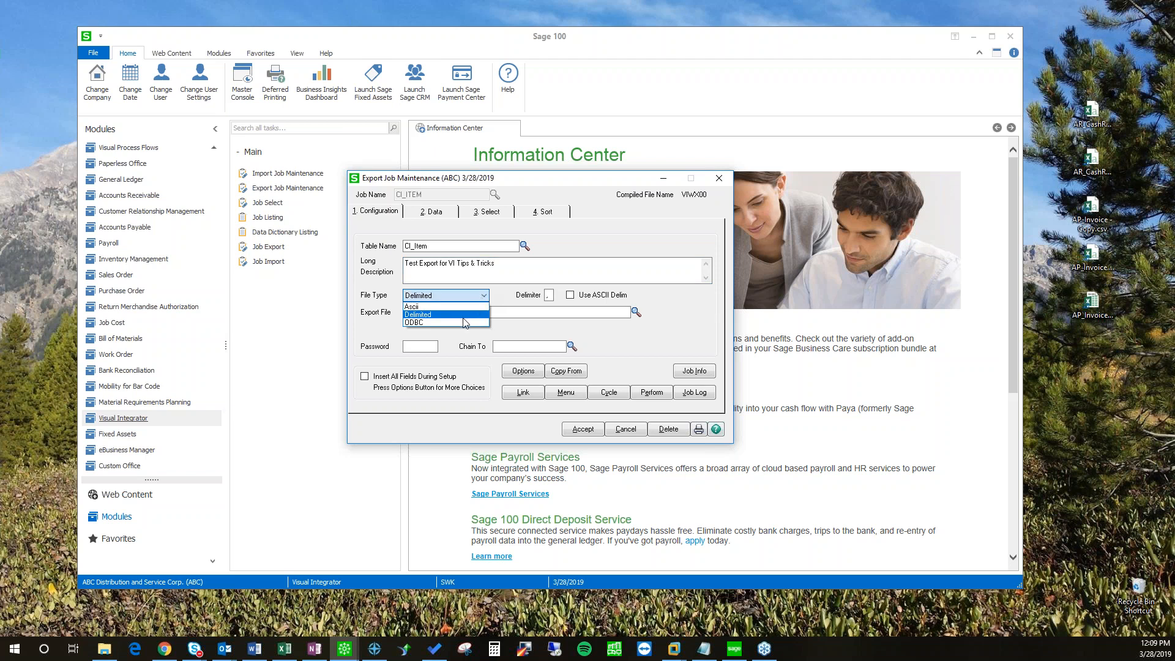
{"action": "left_click", "coordinate": [431, 316]}
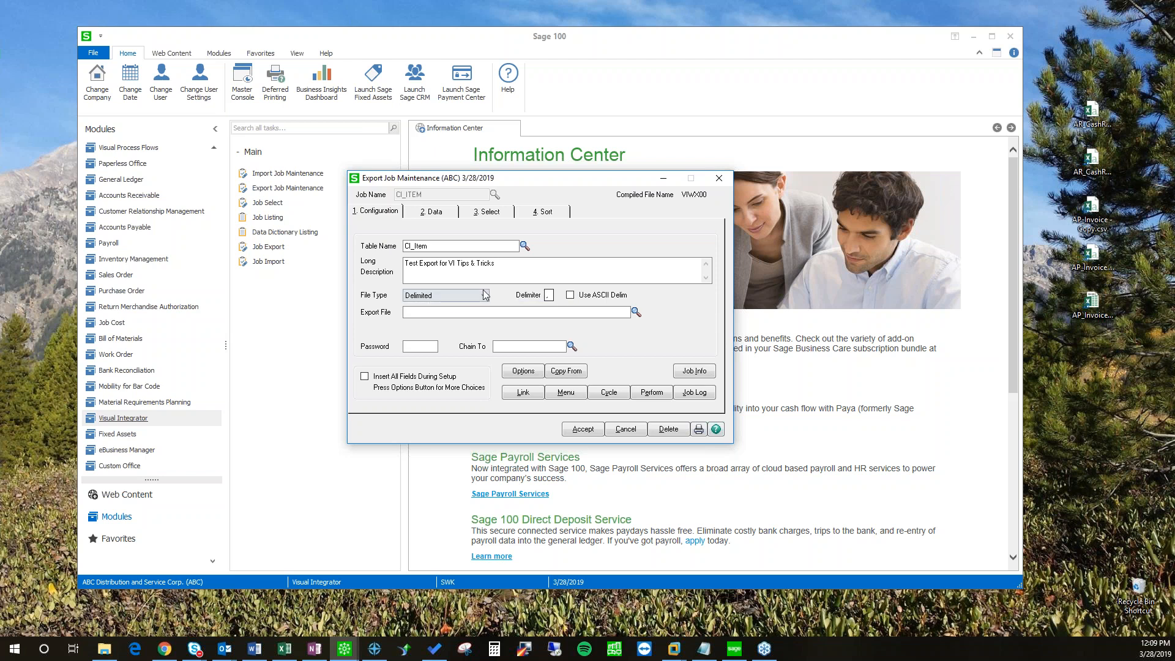
{"action": "left_click", "coordinate": [570, 295]}
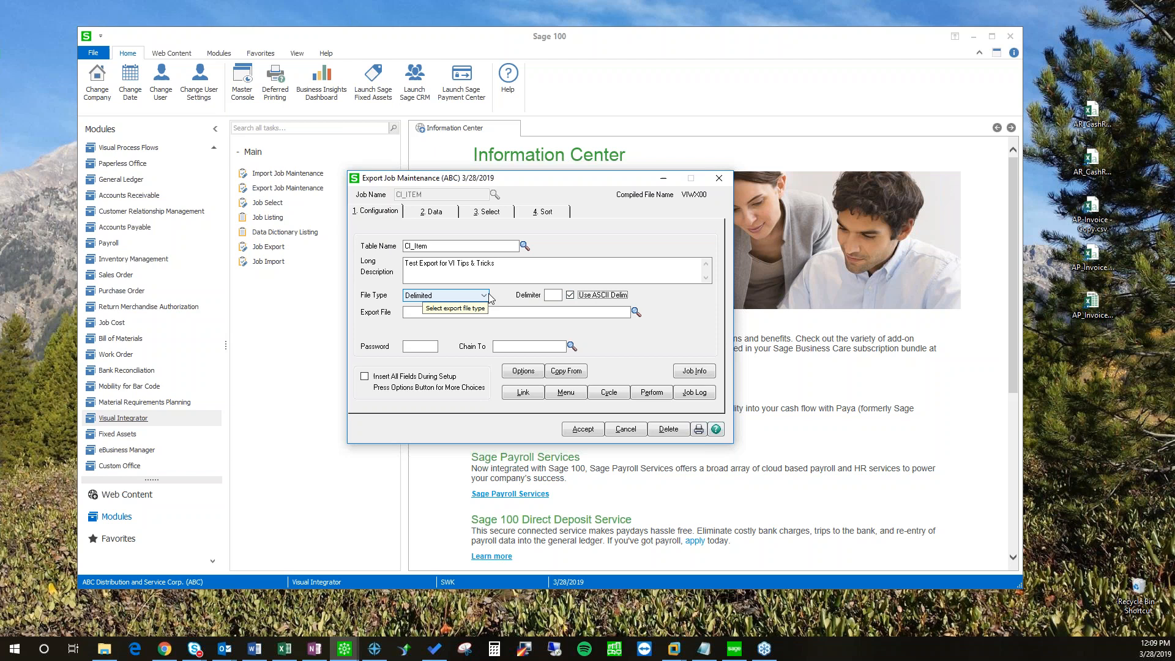
{"action": "left_click", "coordinate": [571, 296]}
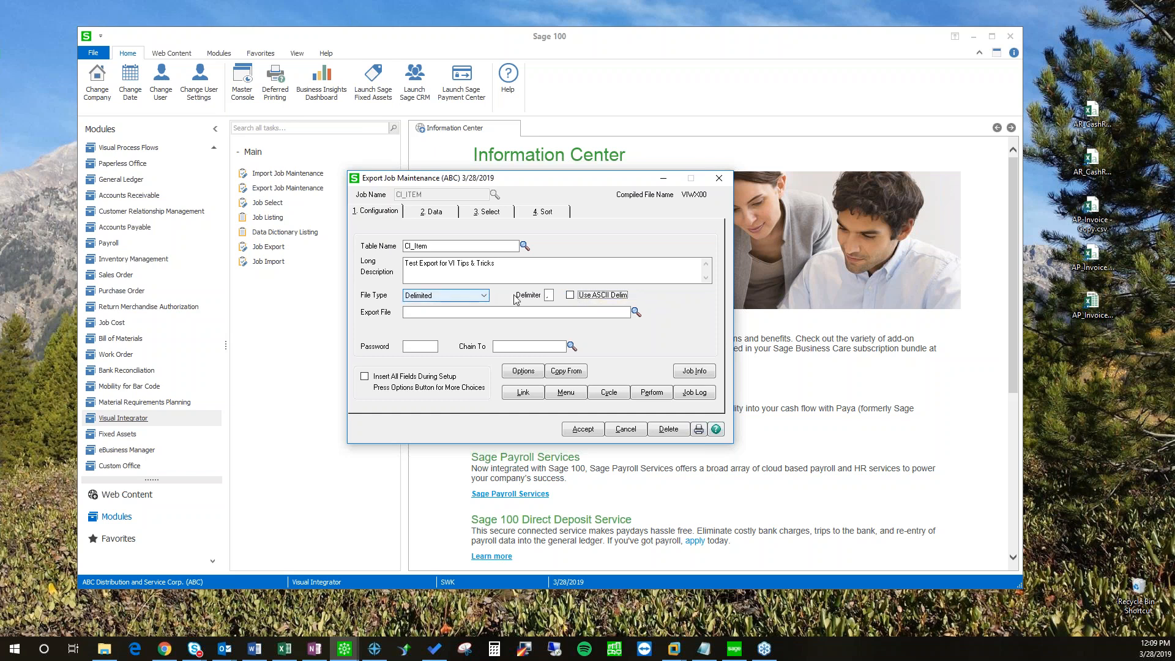
{"action": "left_click", "coordinate": [483, 295]}
{"action": "left_click", "coordinate": [426, 314]}
{"action": "left_click", "coordinate": [484, 295]}
{"action": "left_click", "coordinate": [429, 314]}
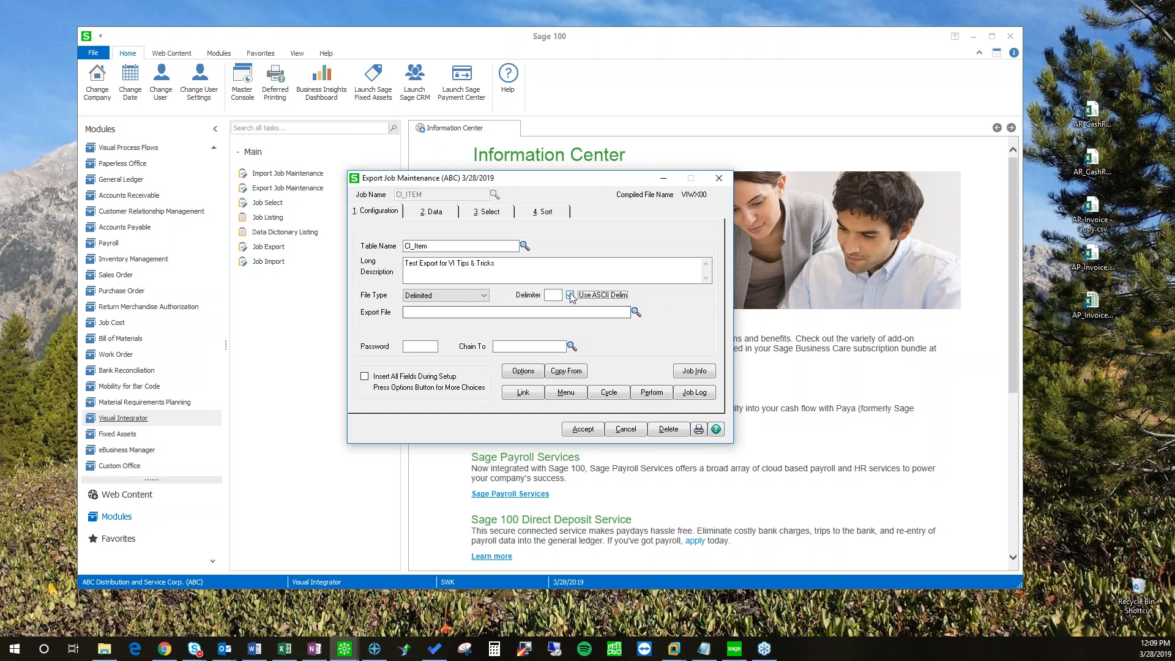
{"action": "left_click", "coordinate": [571, 295]}
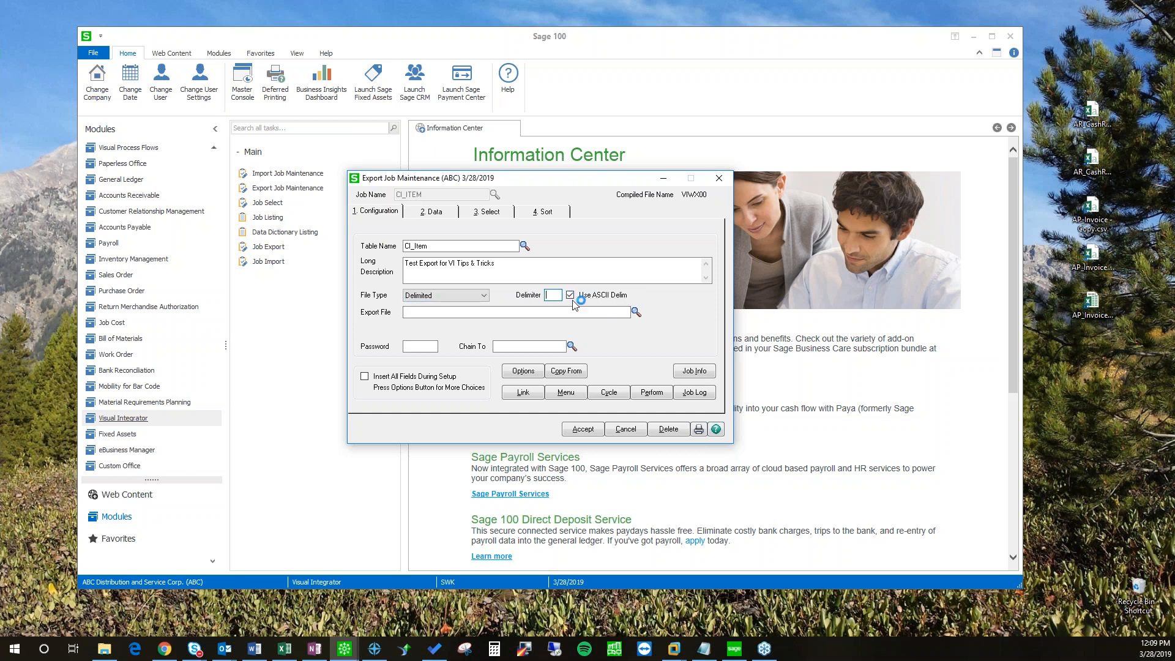
{"action": "type", "text": "09"}
{"action": "left_click", "coordinate": [570, 295]}
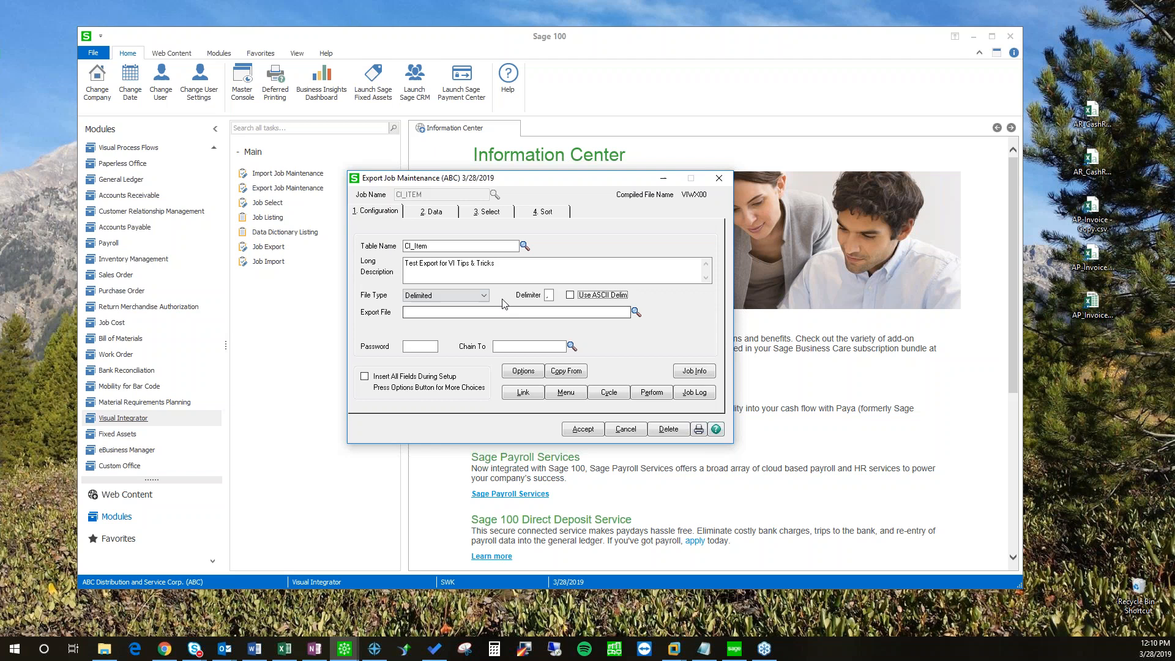
{"action": "left_click", "coordinate": [424, 215]}
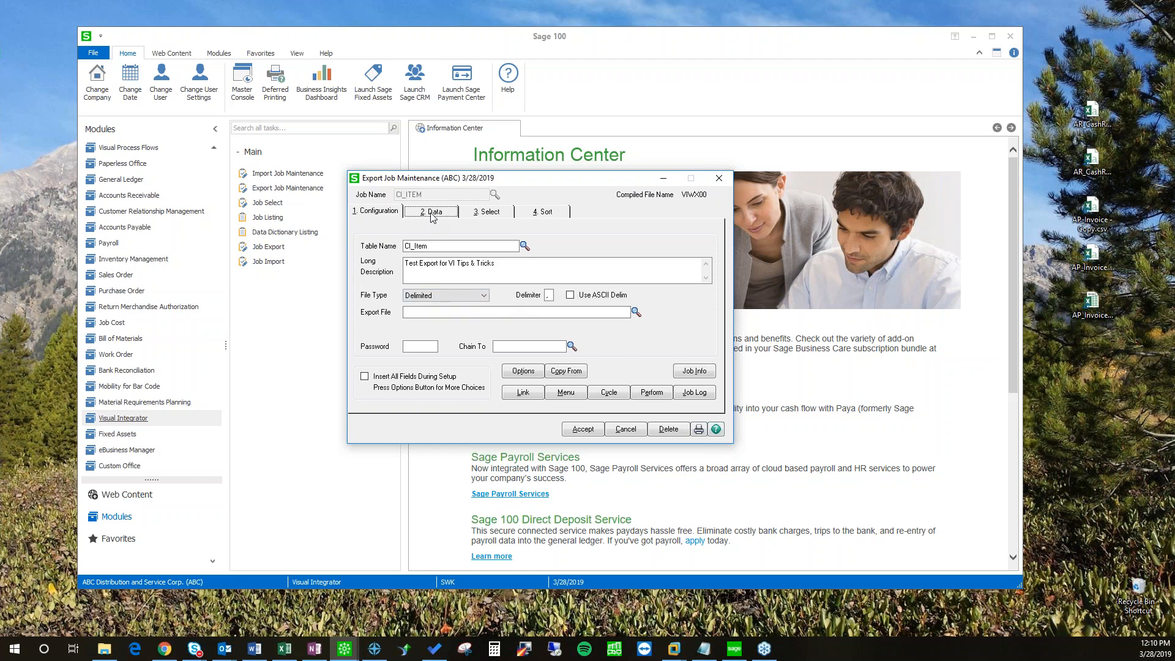
{"action": "left_click", "coordinate": [387, 213]}
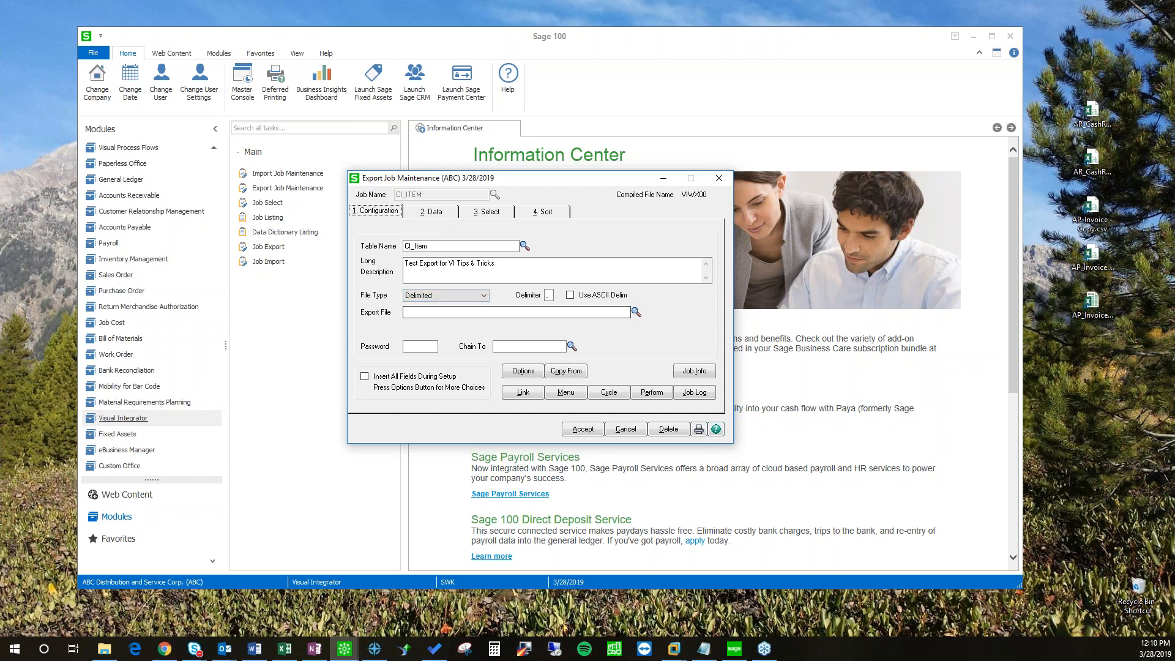
{"action": "left_click", "coordinate": [477, 316]}
Step: Create a VI DEMO folder on the Desktop in the export file dialog and open it
{"action": "left_click", "coordinate": [636, 312]}
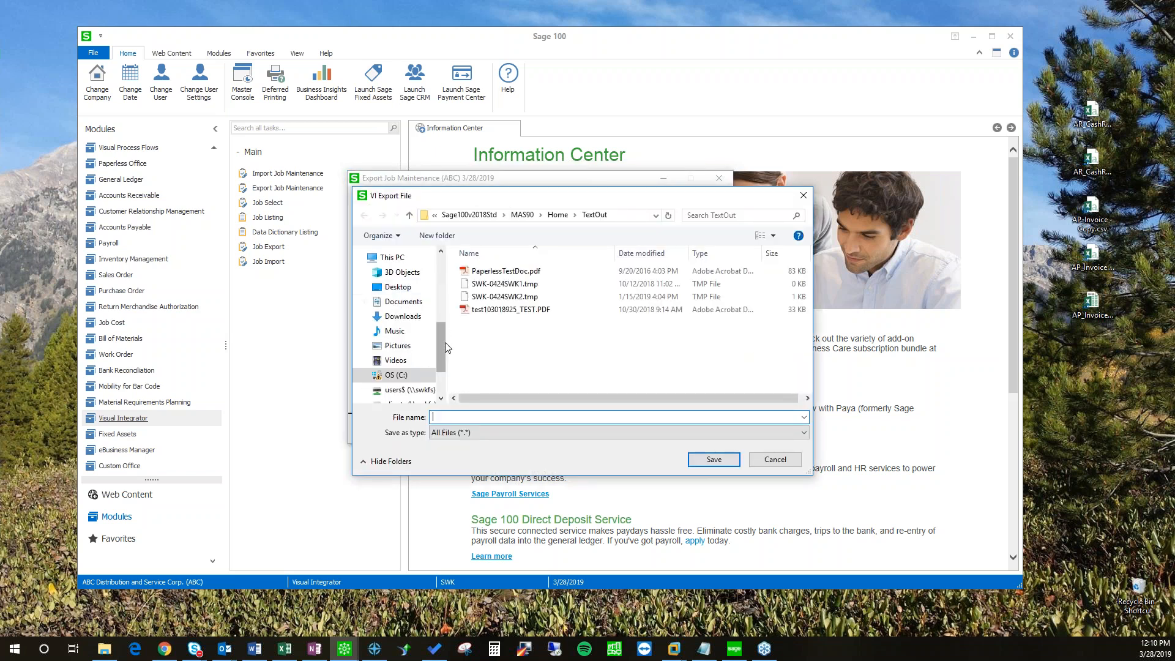
{"action": "left_click", "coordinate": [395, 287]}
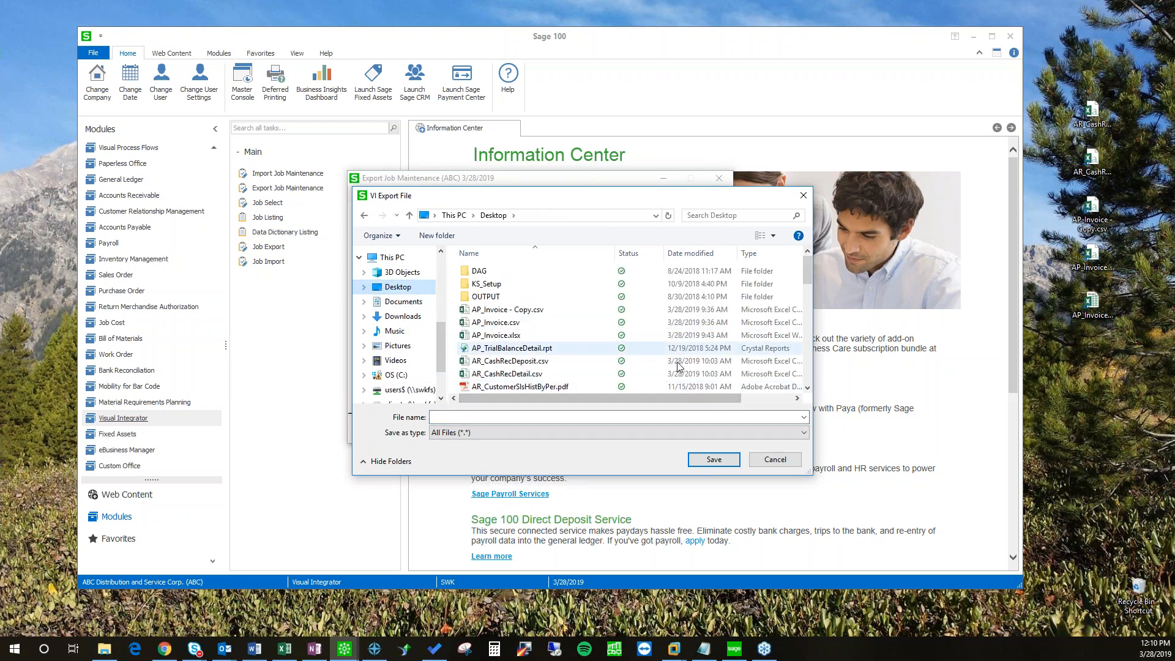
{"action": "left_click_drag", "start_coordinate": [795, 277], "coordinate": [796, 294]}
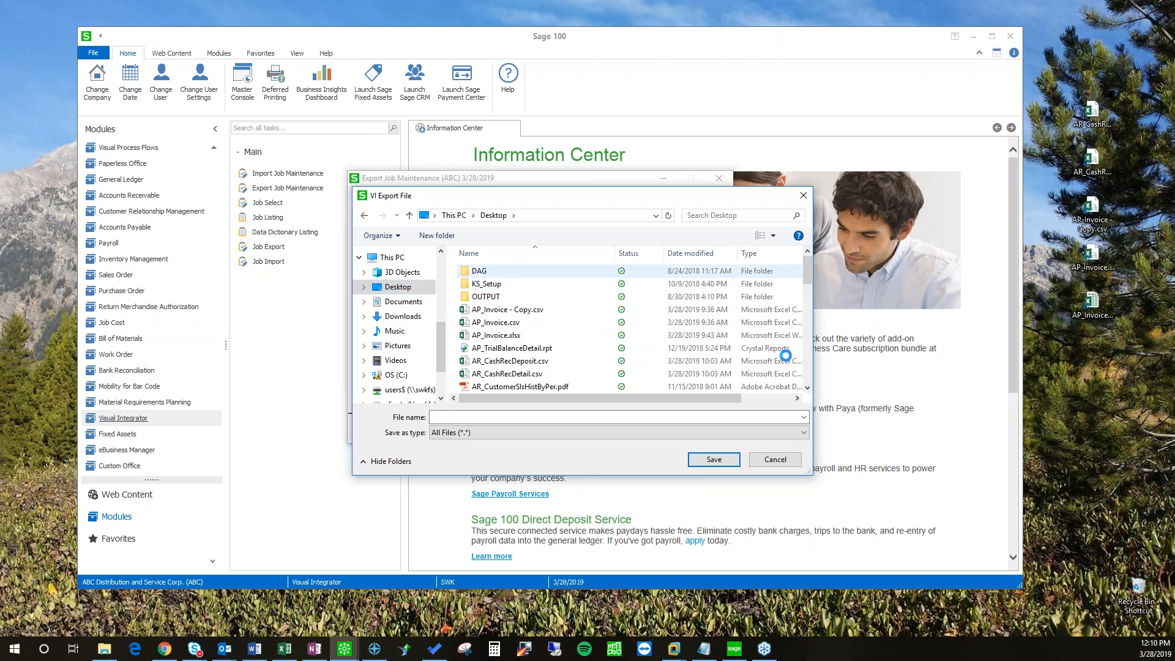
{"action": "right_click", "coordinate": [794, 279]}
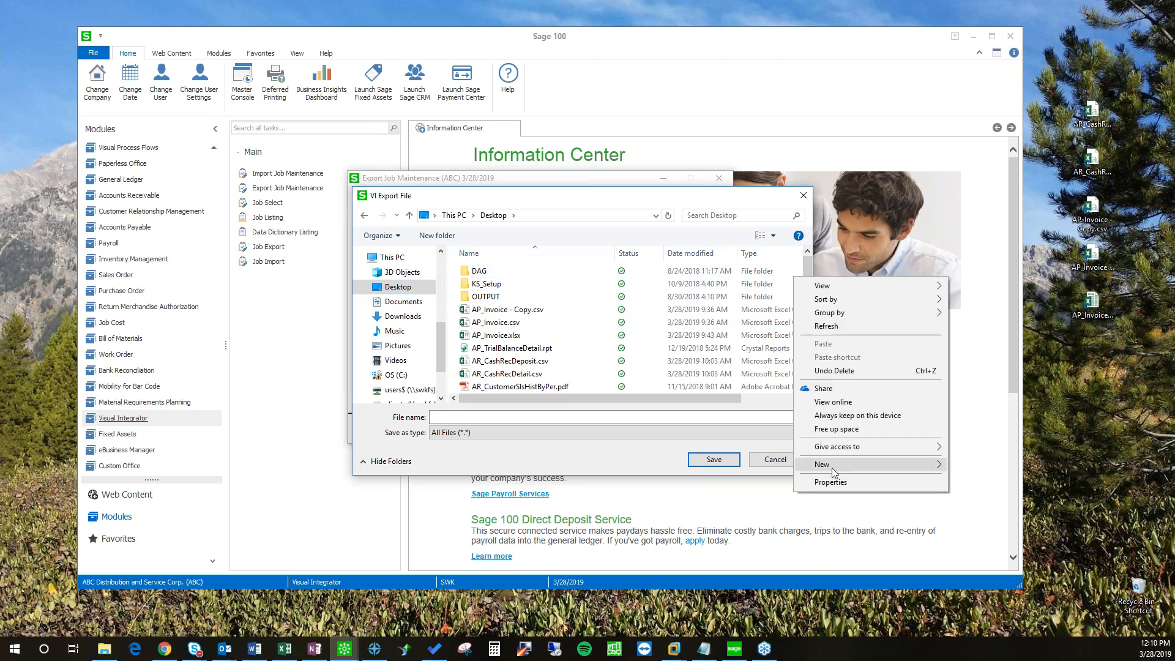
{"action": "mouse_move", "coordinate": [826, 469]}
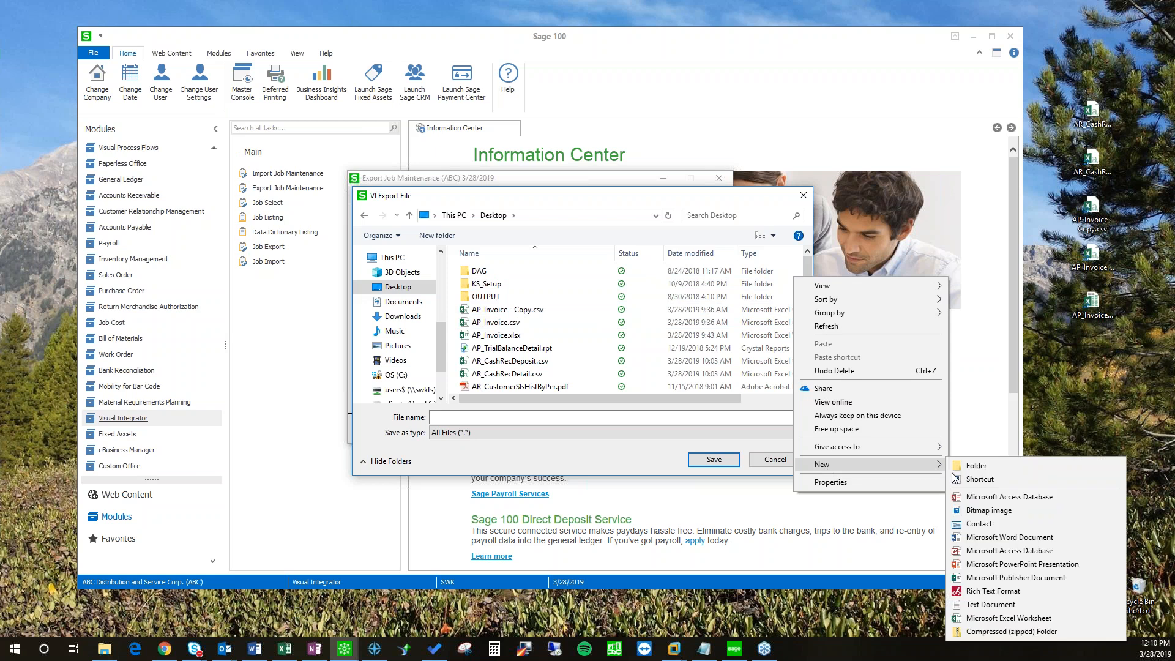
{"action": "left_click", "coordinate": [957, 470]}
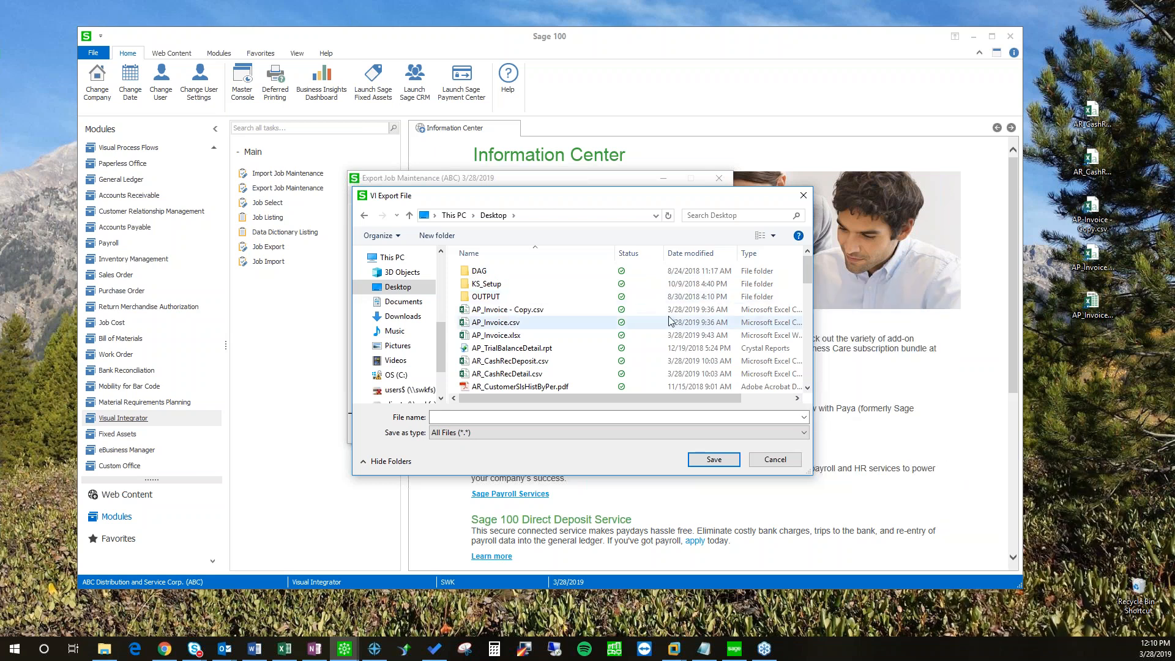
{"action": "type", "text": "VI DEMO"}
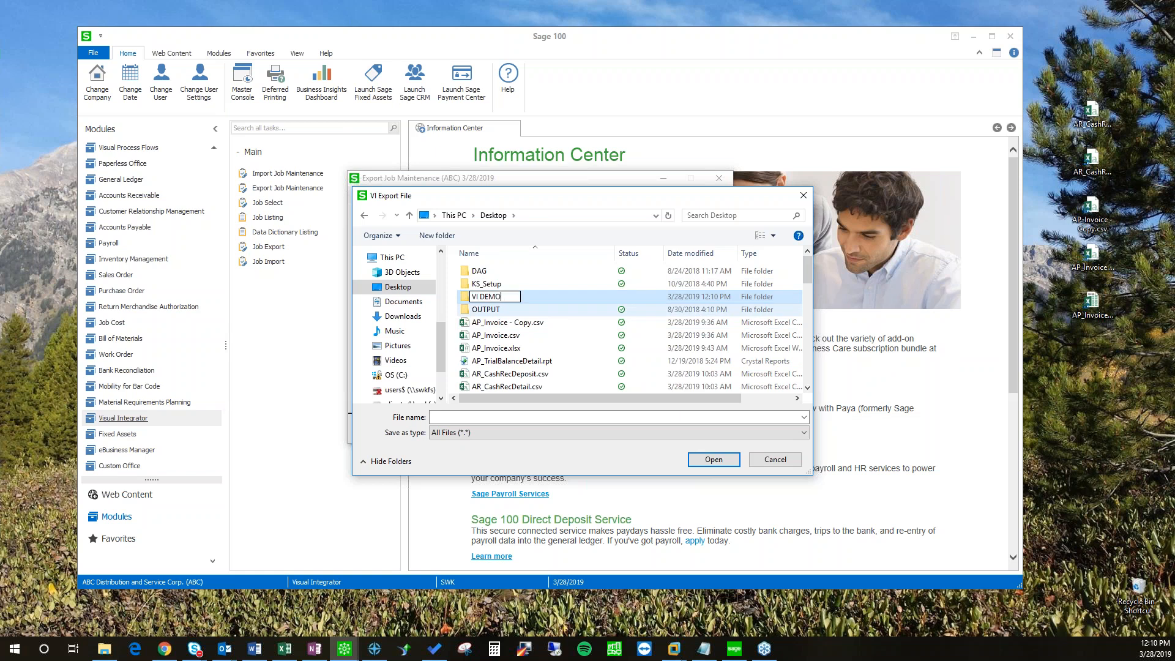
{"action": "key", "text": "Return"}
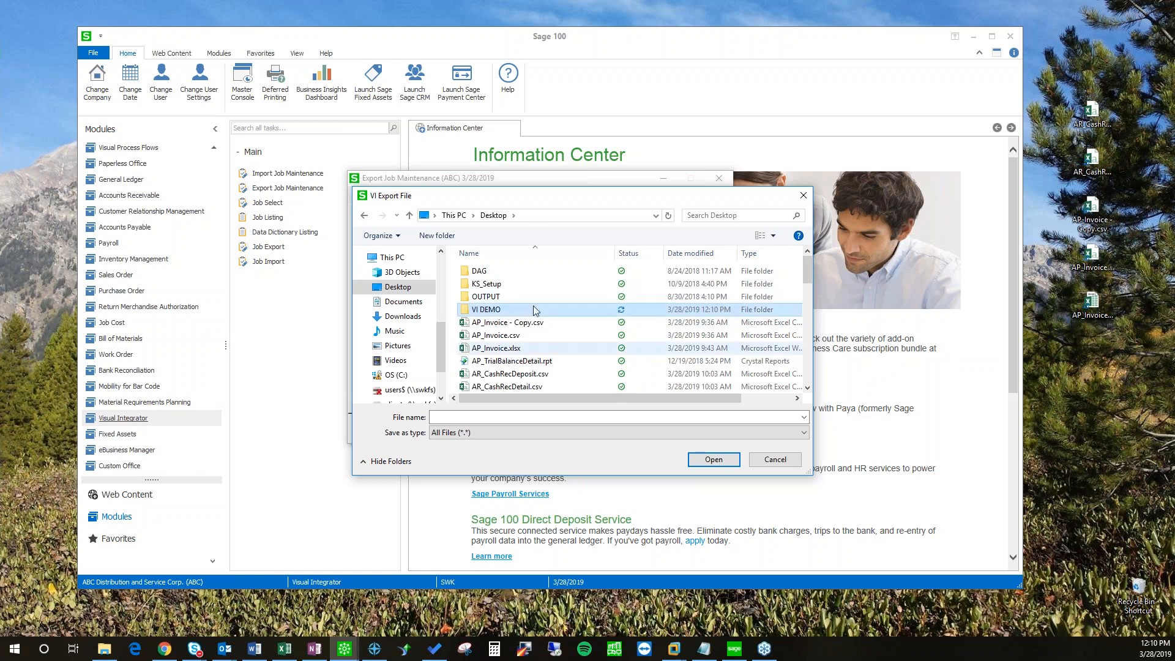
{"action": "double_click", "coordinate": [495, 309]}
Step: Save the export file as CI_Item_Export.csv and check the full export path
{"action": "left_click_drag", "start_coordinate": [567, 203], "coordinate": [513, 199]}
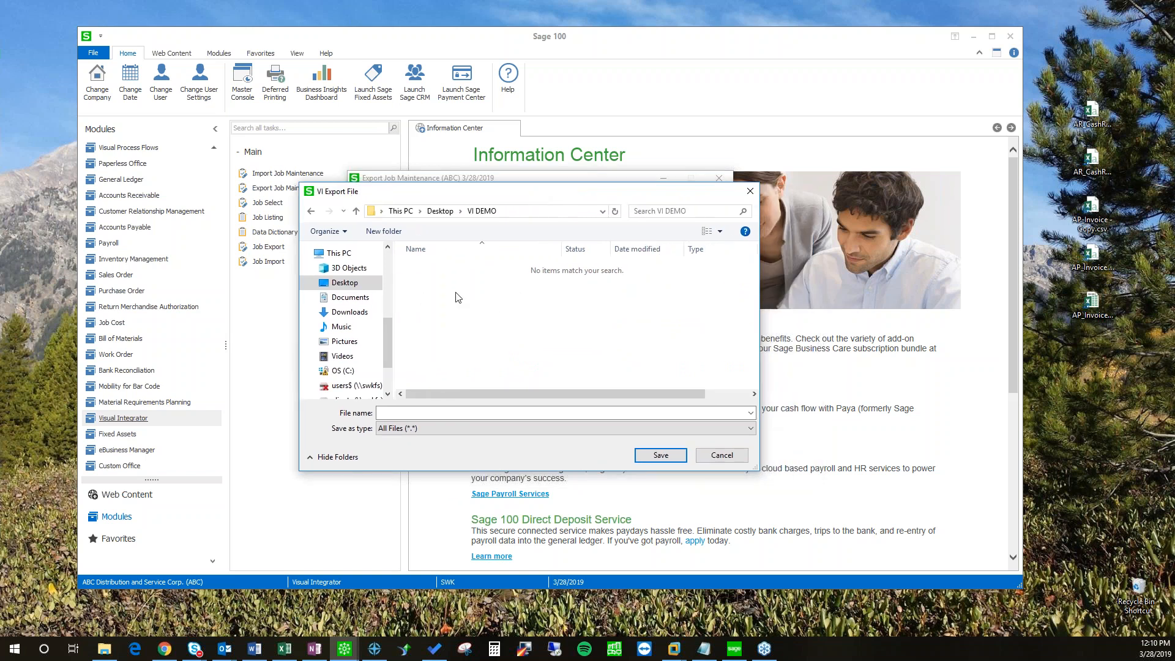
{"action": "left_click_drag", "start_coordinate": [454, 202], "coordinate": [586, 196]}
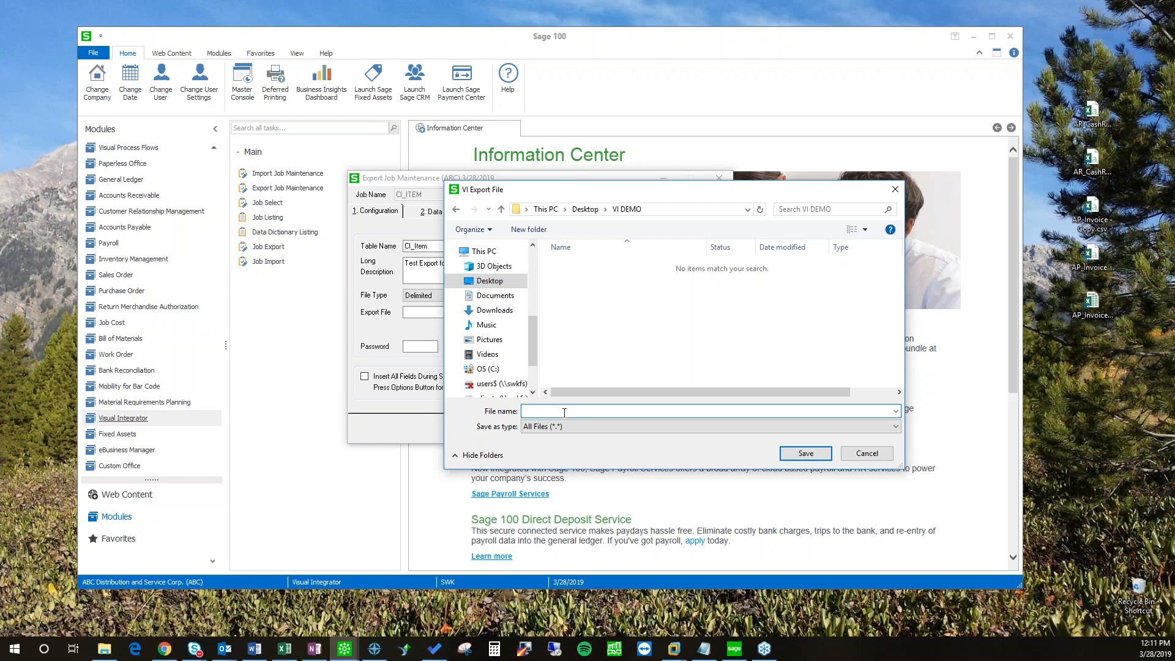
{"action": "type", "text": "em_Export.csv"}
{"action": "left_click", "coordinate": [803, 456]}
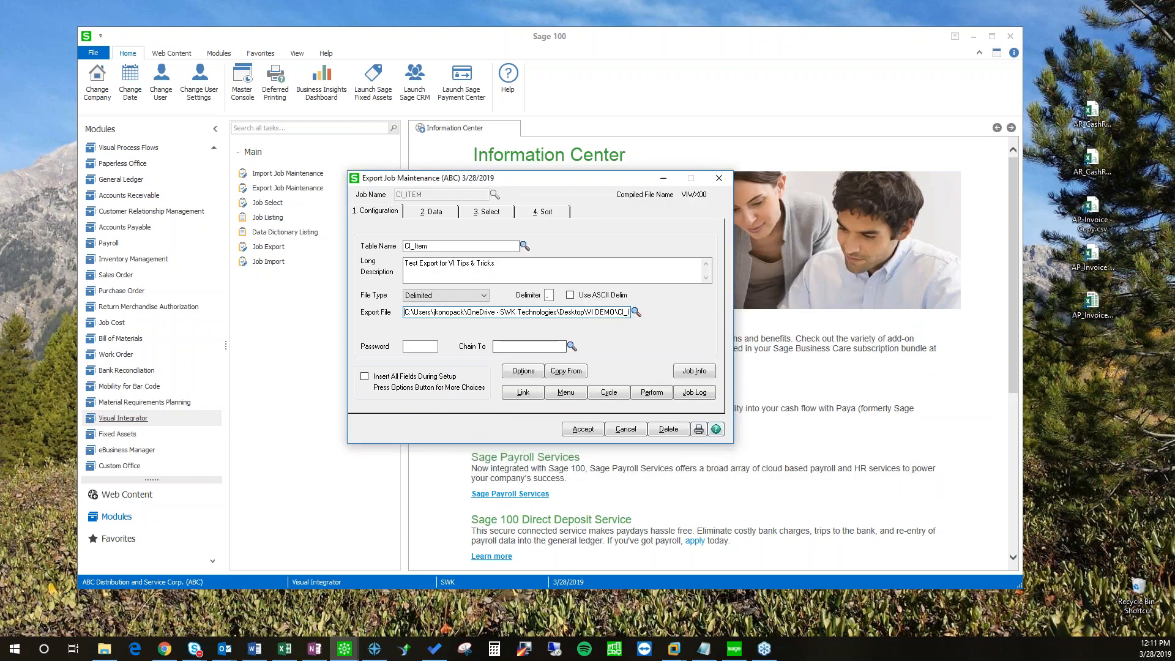
{"action": "left_click_drag", "start_coordinate": [610, 313], "coordinate": [702, 312]}
{"action": "left_click", "coordinate": [619, 315]}
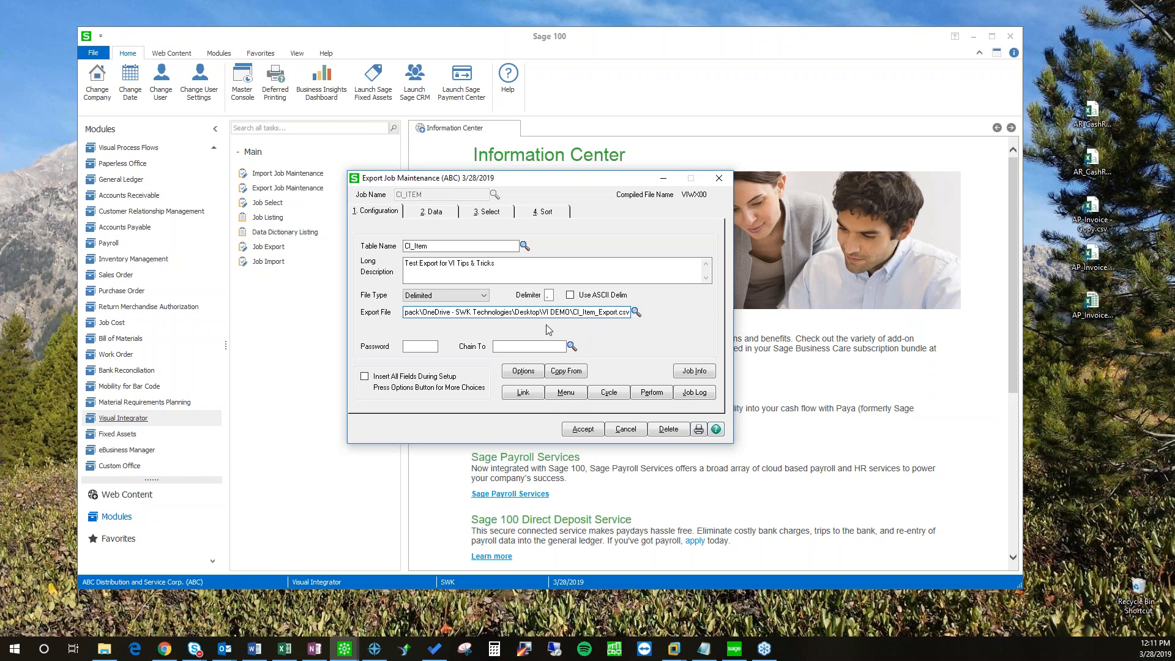
{"action": "key", "text": "ctrl+a"}
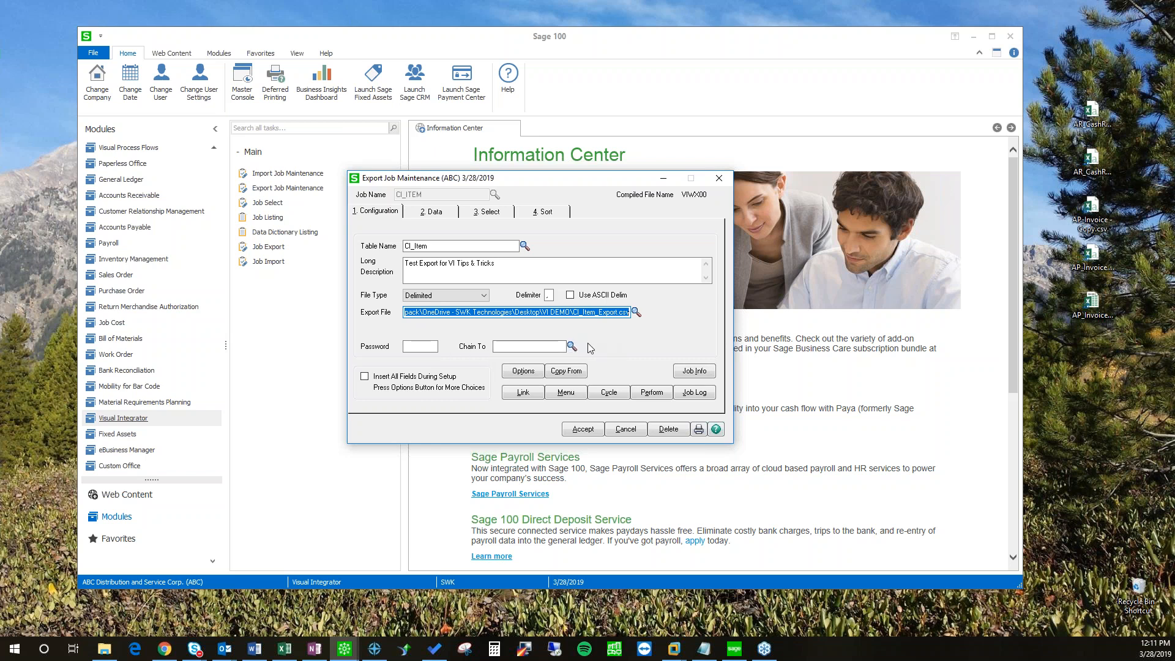
{"action": "left_click", "coordinate": [517, 369]}
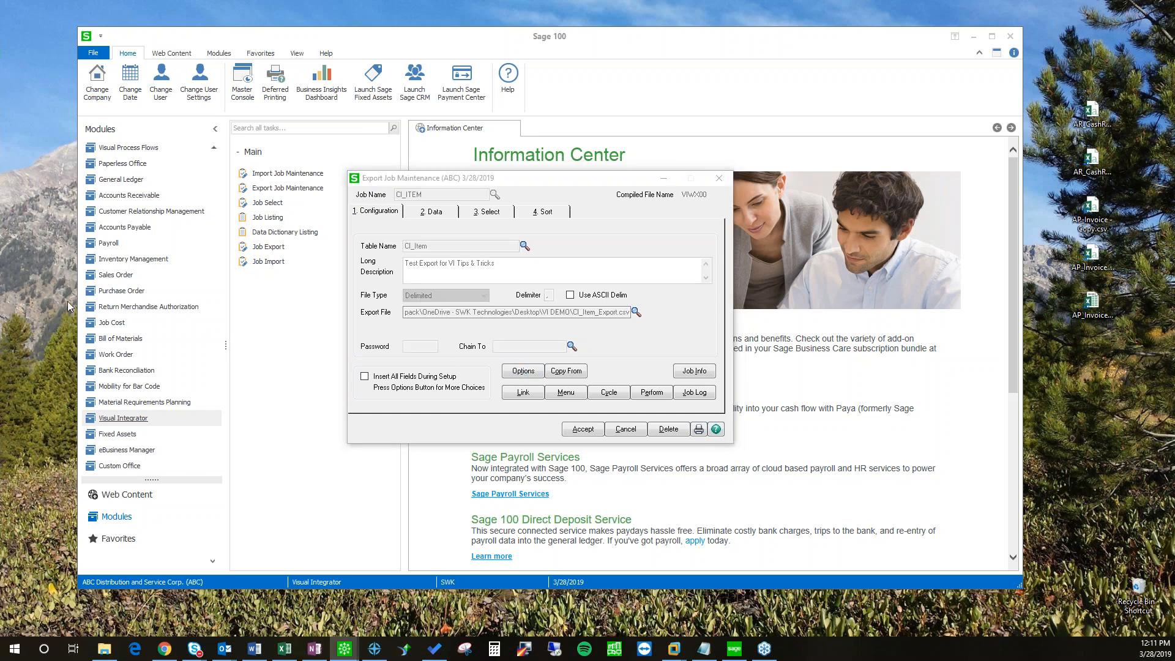
Step: Leave Display Read Only Fields For Export unticked, close options, and view the Data tab fields
{"action": "left_click_drag", "start_coordinate": [696, 219], "coordinate": [717, 205]}
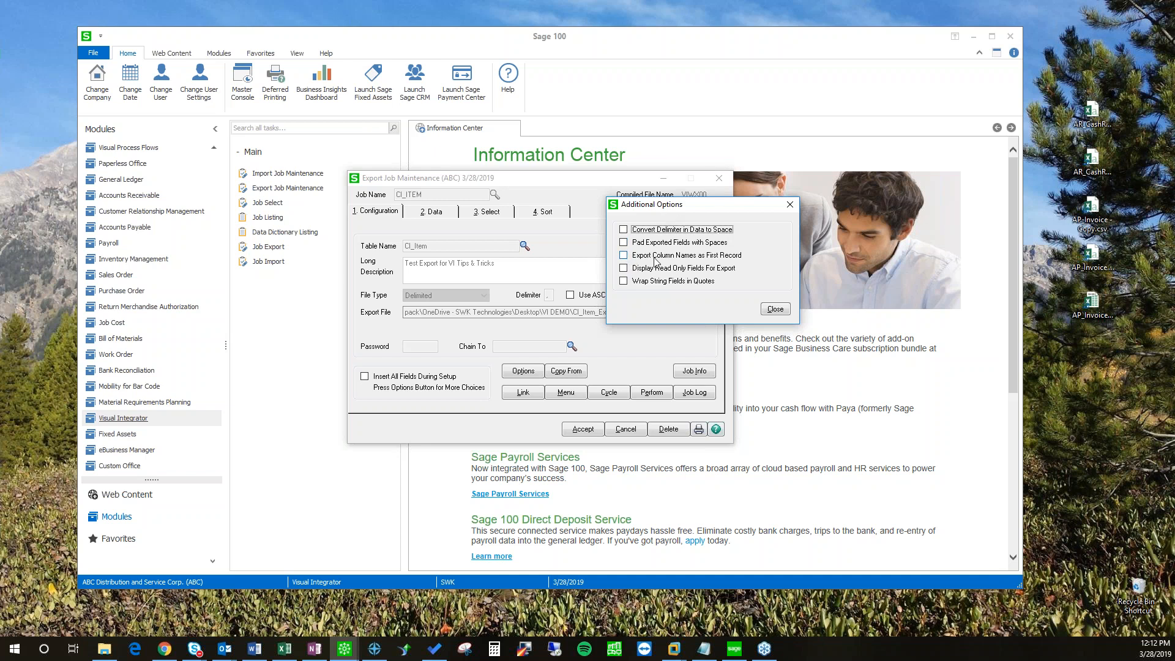
{"action": "left_click", "coordinate": [623, 269]}
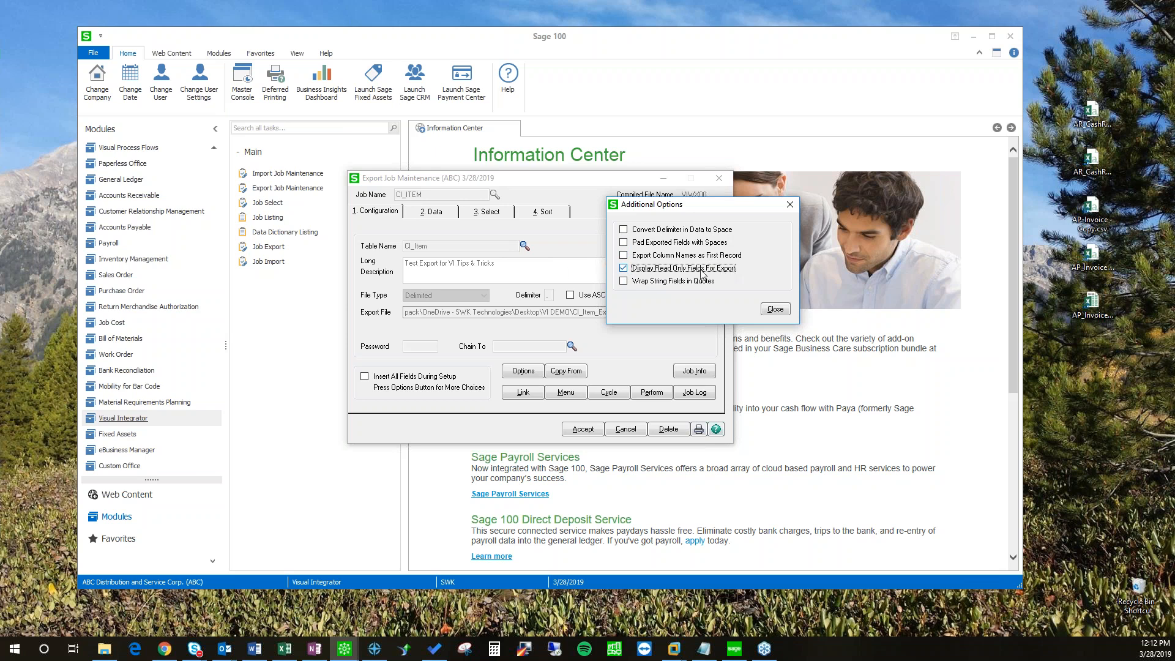
{"action": "left_click", "coordinate": [624, 268]}
{"action": "left_click", "coordinate": [775, 309]}
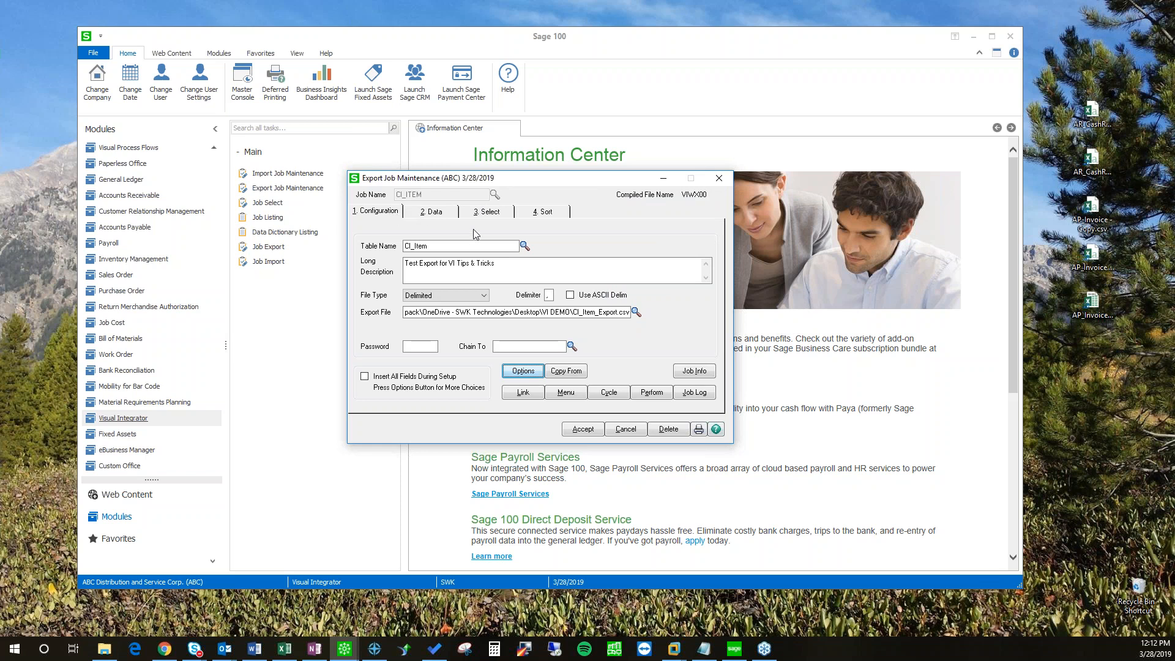
{"action": "left_click", "coordinate": [432, 215]}
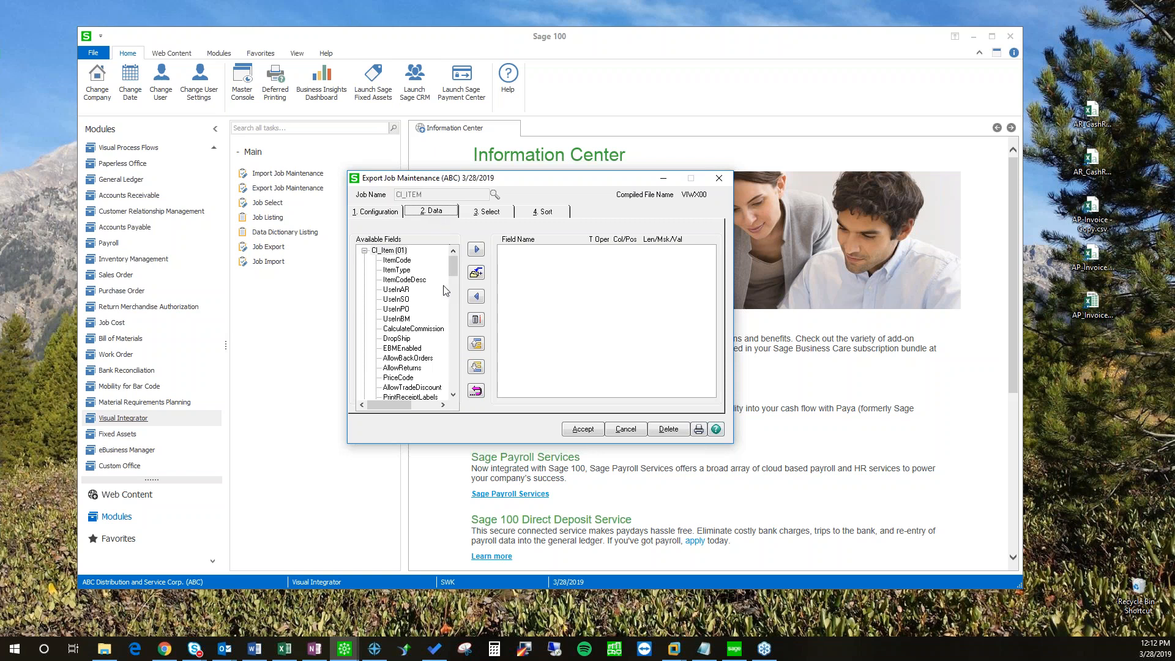
{"action": "left_click_drag", "start_coordinate": [459, 185], "coordinate": [435, 176]}
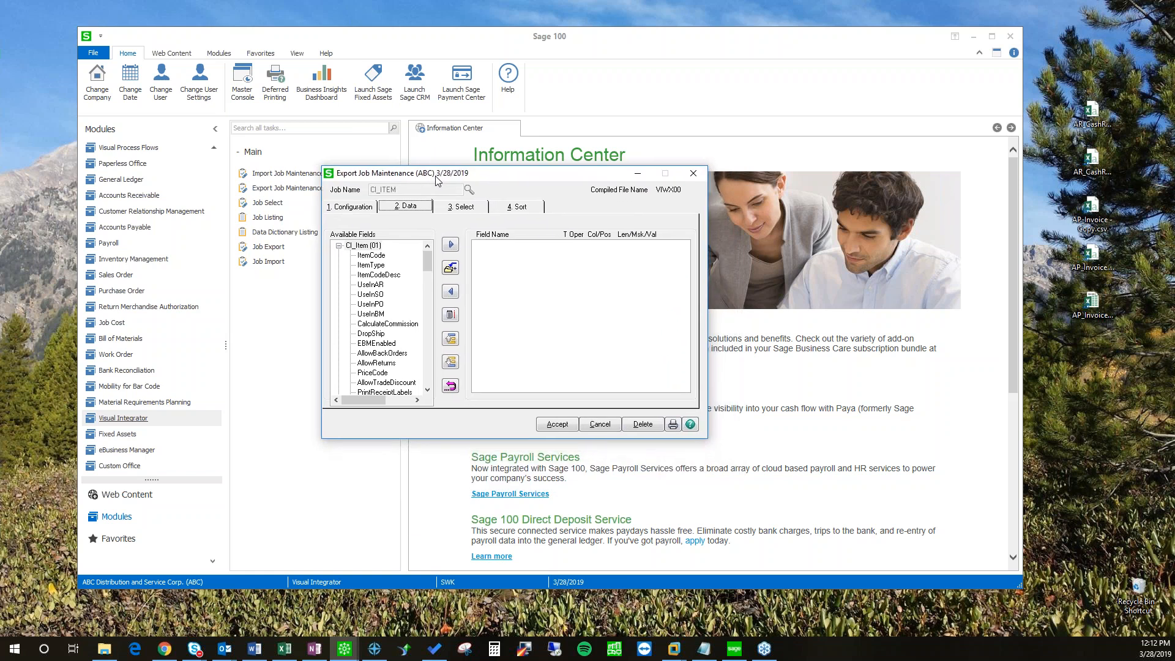
{"action": "double_click", "coordinate": [376, 256]}
{"action": "left_click", "coordinate": [376, 267]}
{"action": "left_click", "coordinate": [451, 245]}
{"action": "left_click", "coordinate": [380, 275]}
{"action": "left_click", "coordinate": [451, 244]}
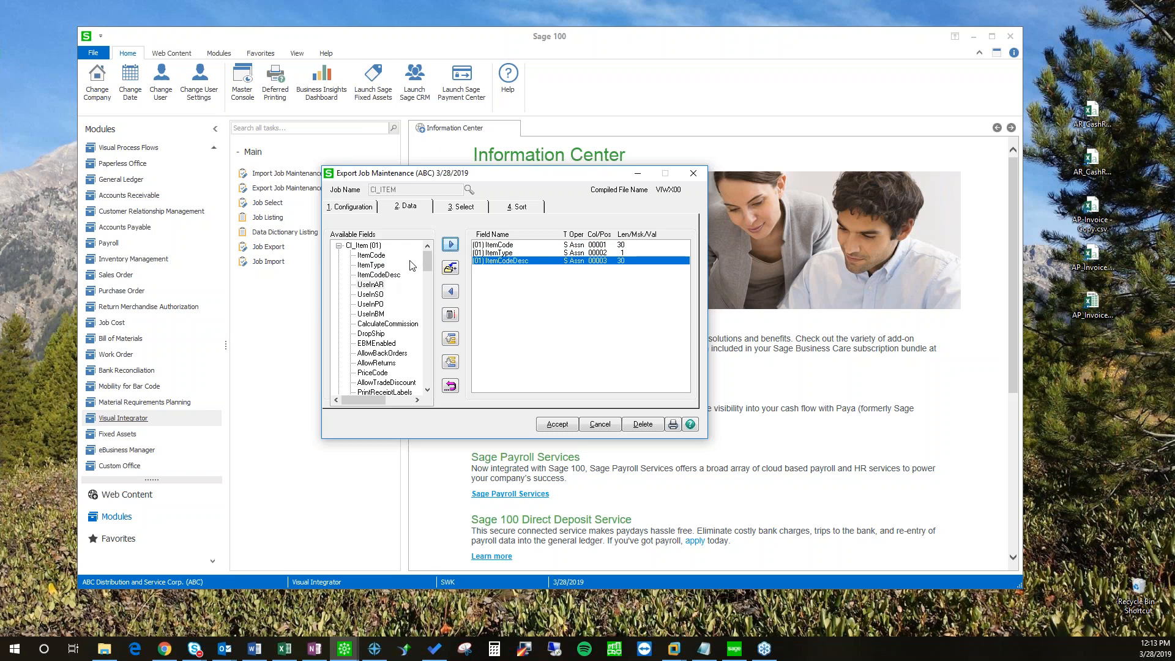
{"action": "left_click", "coordinate": [500, 253]}
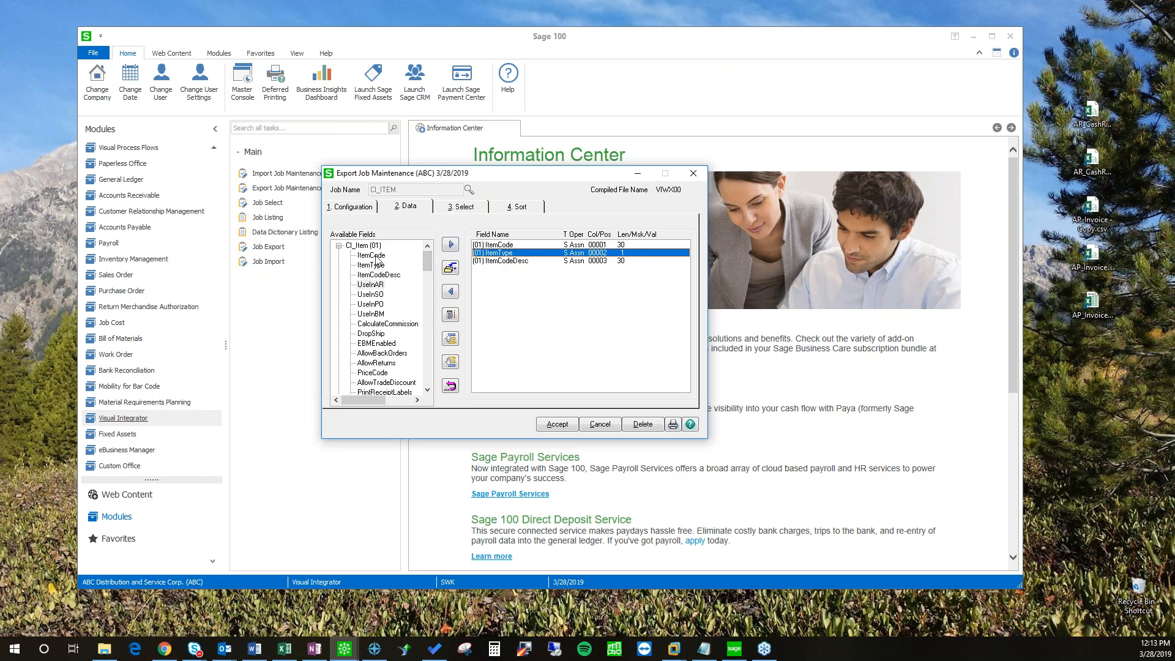
{"action": "left_click", "coordinate": [493, 261]}
{"action": "left_click", "coordinate": [371, 285]}
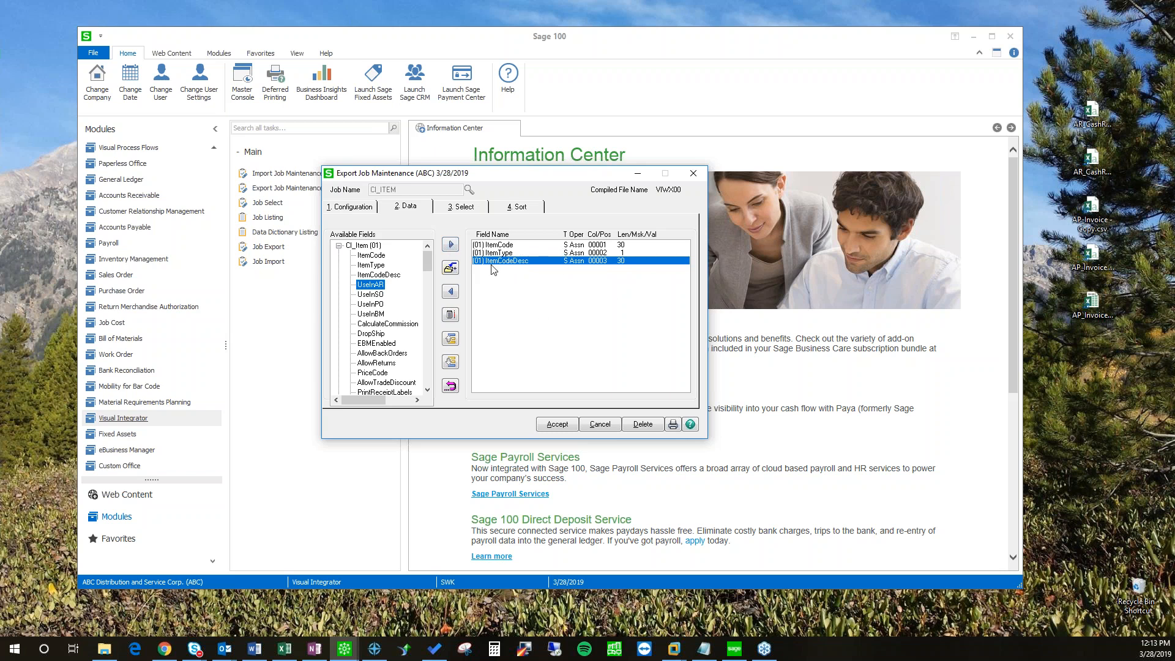
{"action": "left_click", "coordinate": [450, 246]}
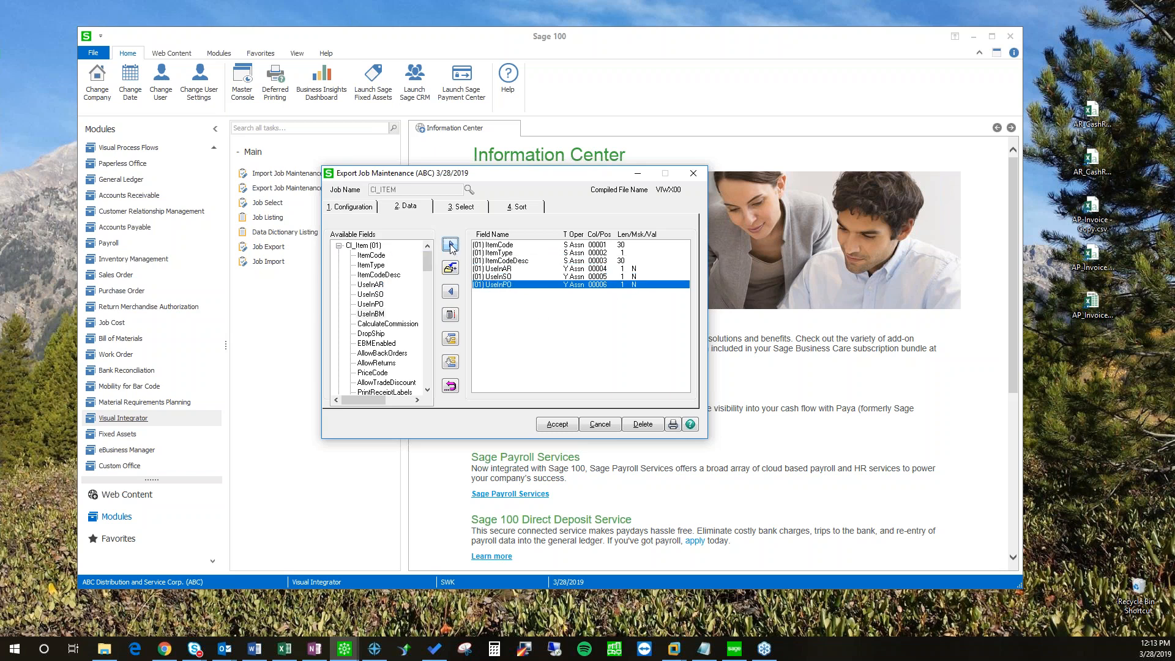
{"action": "left_click", "coordinate": [451, 246]}
{"action": "left_click", "coordinate": [450, 246]}
{"action": "left_click", "coordinate": [450, 246]}
{"action": "left_click", "coordinate": [451, 246]}
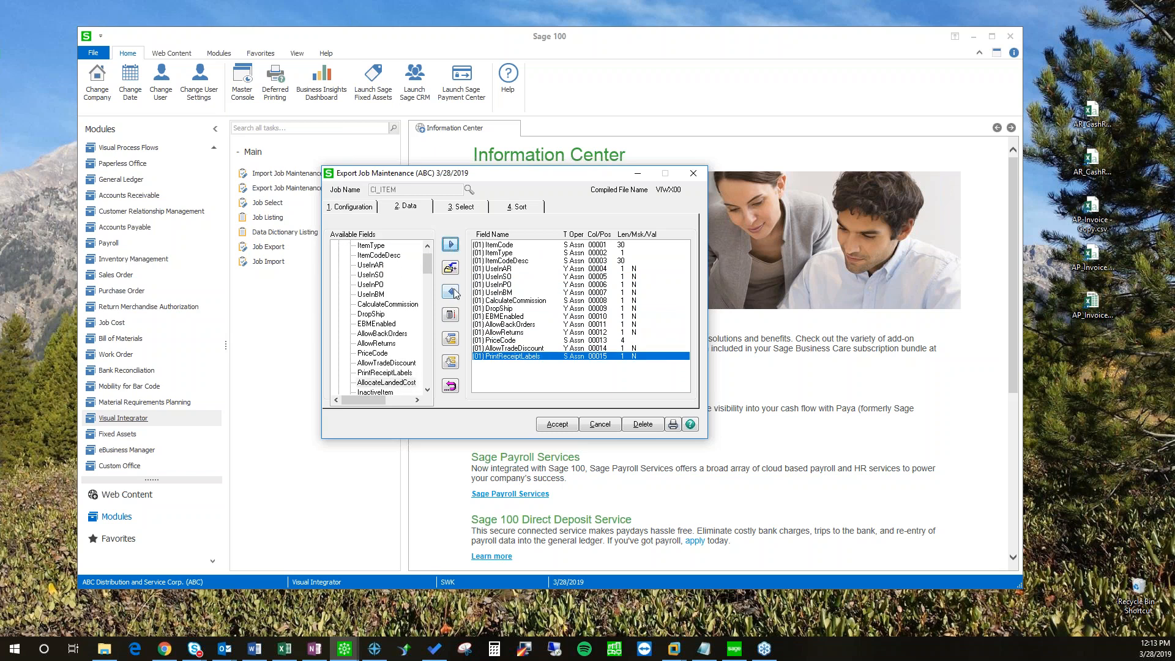
{"action": "left_click", "coordinate": [451, 293]}
{"action": "left_click", "coordinate": [451, 294]}
{"action": "left_click", "coordinate": [450, 293]}
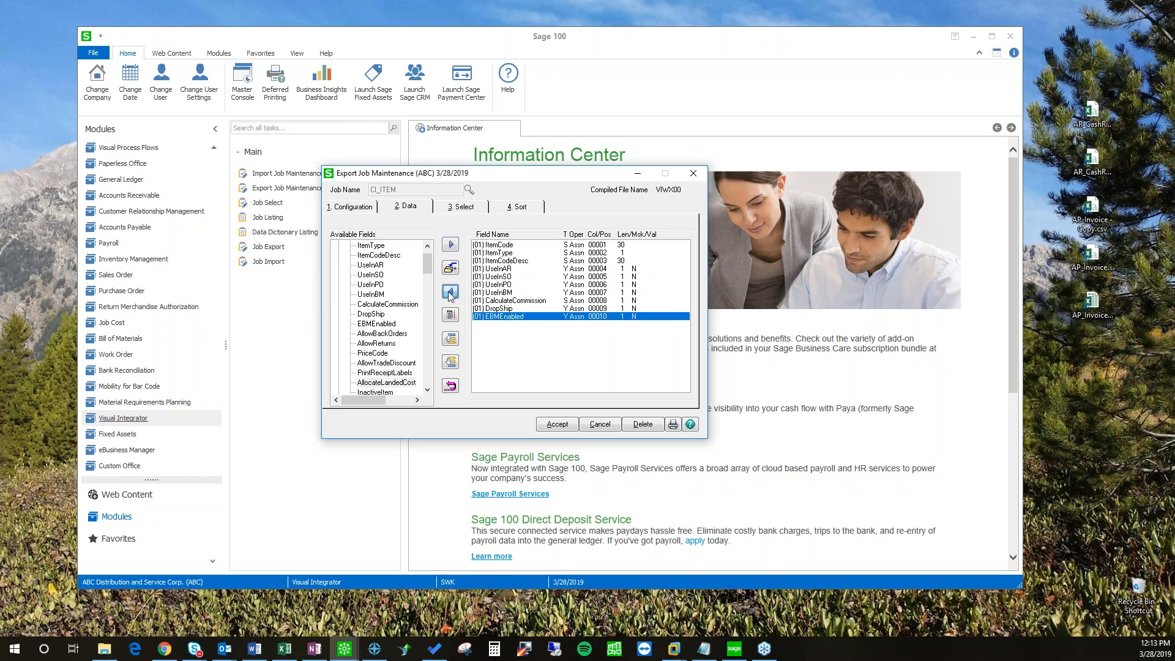
{"action": "left_click", "coordinate": [451, 294]}
{"action": "left_click", "coordinate": [451, 294]}
{"action": "left_click", "coordinate": [450, 293]}
{"action": "left_click", "coordinate": [450, 294]}
{"action": "left_click", "coordinate": [450, 294]}
{"action": "left_click", "coordinate": [451, 294]}
{"action": "left_click", "coordinate": [451, 293]}
{"action": "left_click", "coordinate": [451, 293]}
{"action": "left_click", "coordinate": [450, 293]}
{"action": "left_click", "coordinate": [451, 293]}
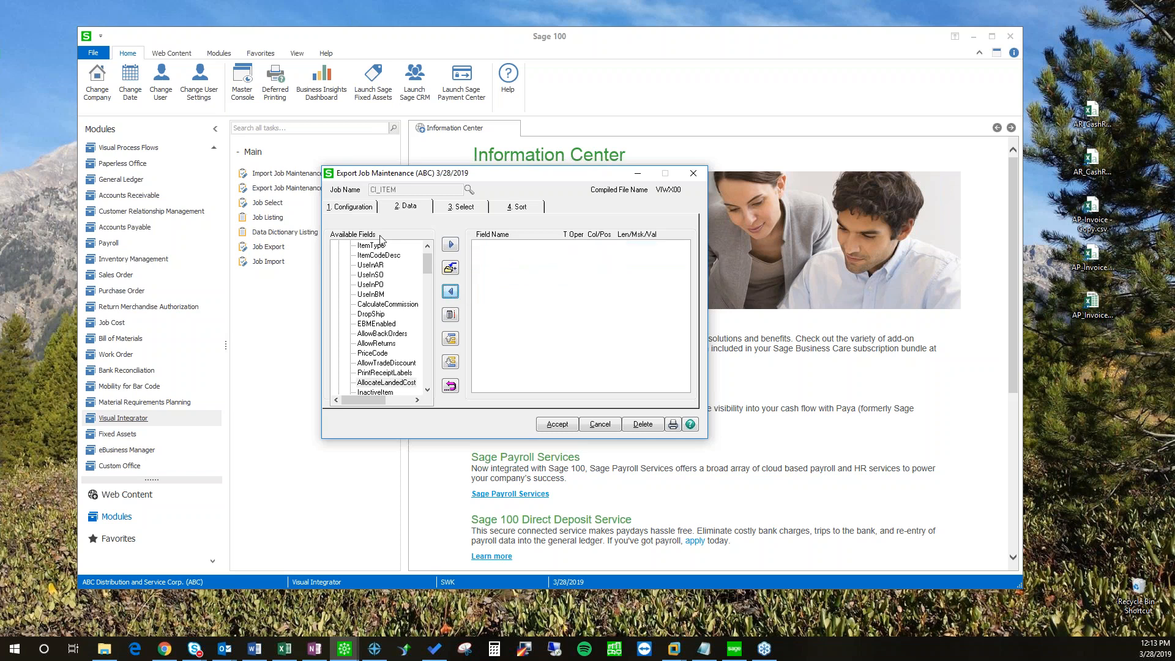
Step: Tick Insert All Fields During Setup to export every CI_Item field, then accept and execute
{"action": "left_click", "coordinate": [353, 208]}
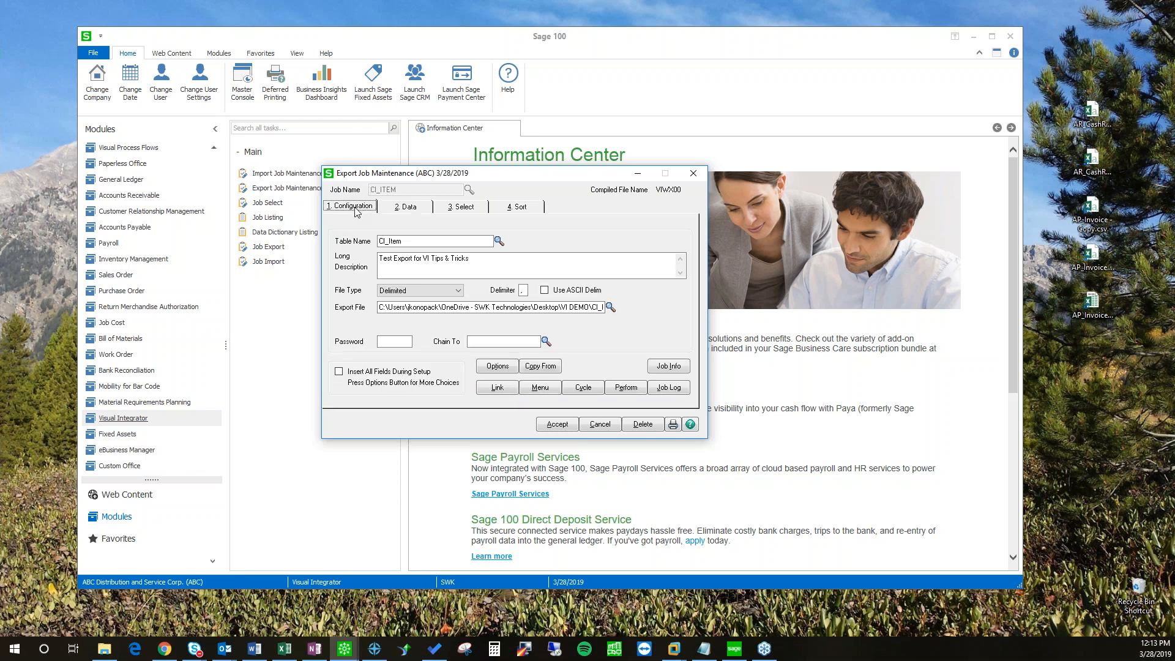
{"action": "left_click", "coordinate": [339, 373]}
{"action": "left_click", "coordinate": [395, 210]}
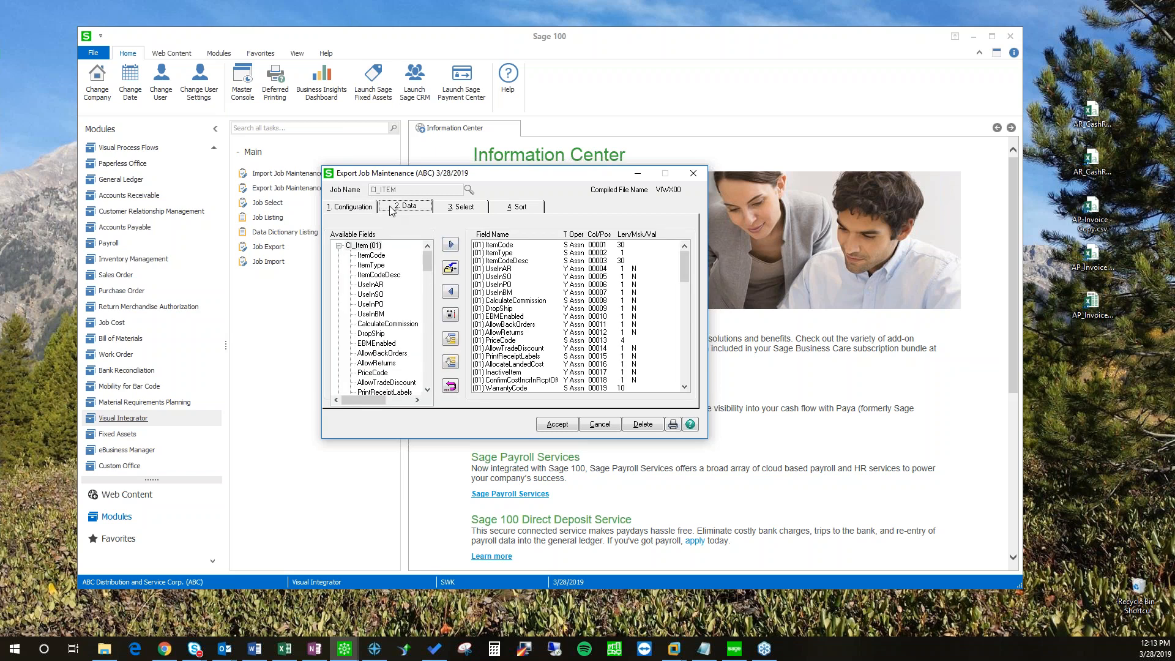
{"action": "mouse_move", "coordinate": [687, 262]}
{"action": "left_mouse_down"}
{"action": "mouse_move", "coordinate": [686, 368]}
{"action": "mouse_move", "coordinate": [684, 263]}
{"action": "left_mouse_up"}
{"action": "left_click_drag", "start_coordinate": [529, 175], "coordinate": [505, 180]}
{"action": "left_click", "coordinate": [329, 215]}
{"action": "left_click", "coordinate": [386, 214]}
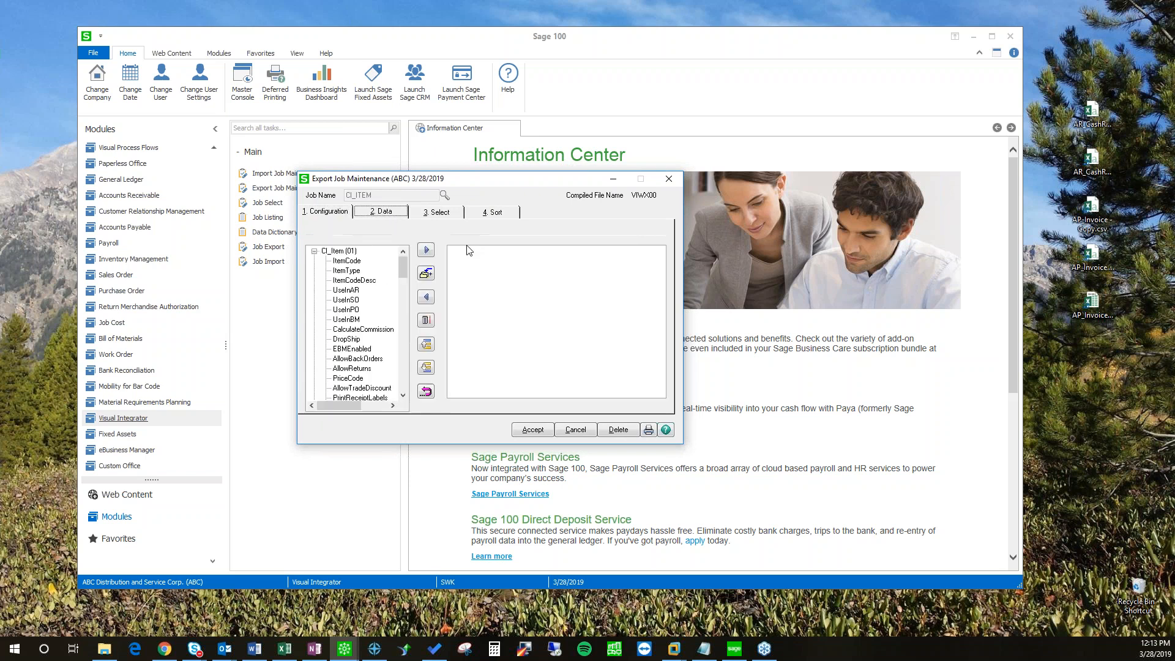
{"action": "mouse_move", "coordinate": [659, 284]}
{"action": "left_mouse_down"}
{"action": "mouse_move", "coordinate": [657, 358]}
{"action": "mouse_move", "coordinate": [653, 263]}
{"action": "left_mouse_up"}
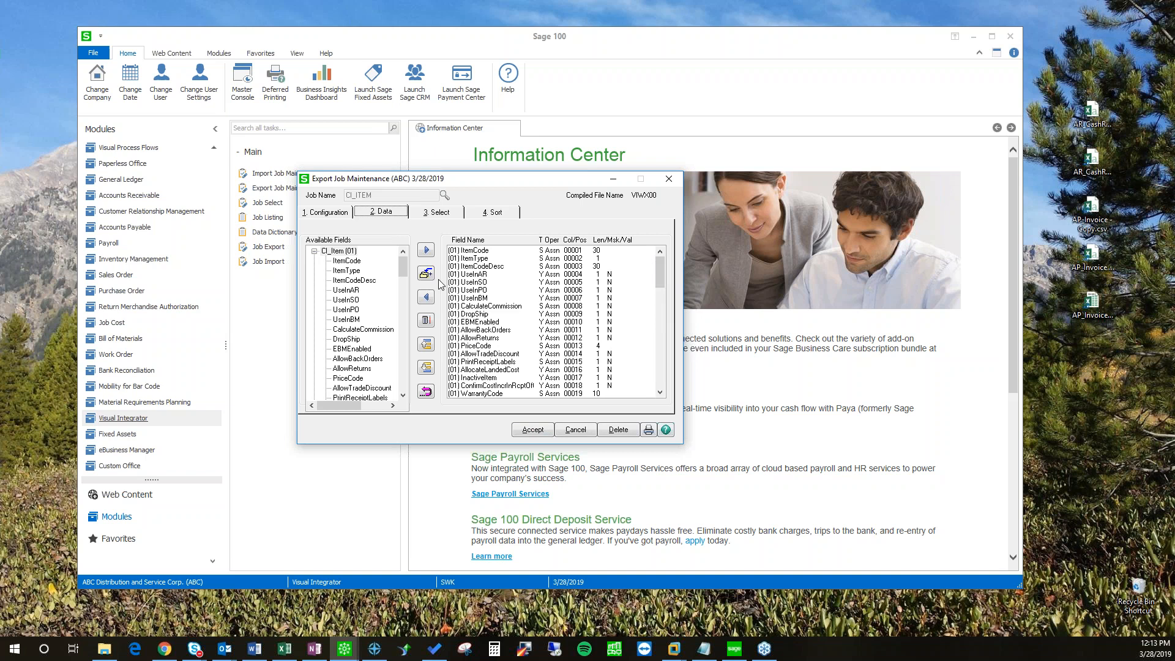
{"action": "left_click", "coordinate": [530, 430]}
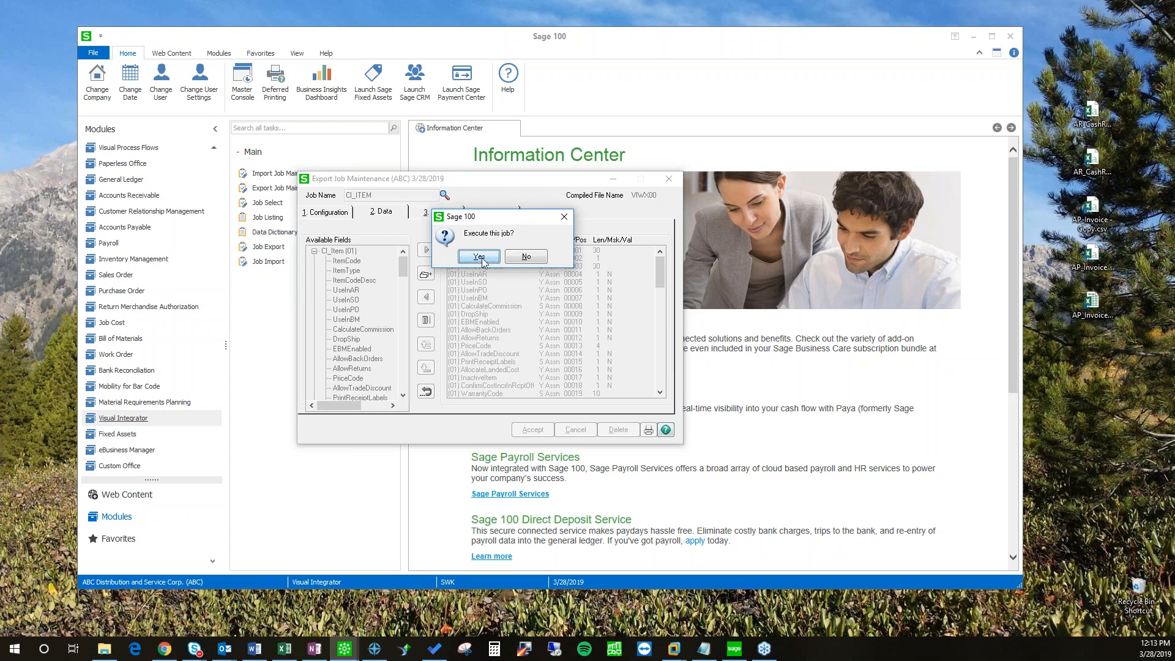
{"action": "left_click", "coordinate": [481, 258]}
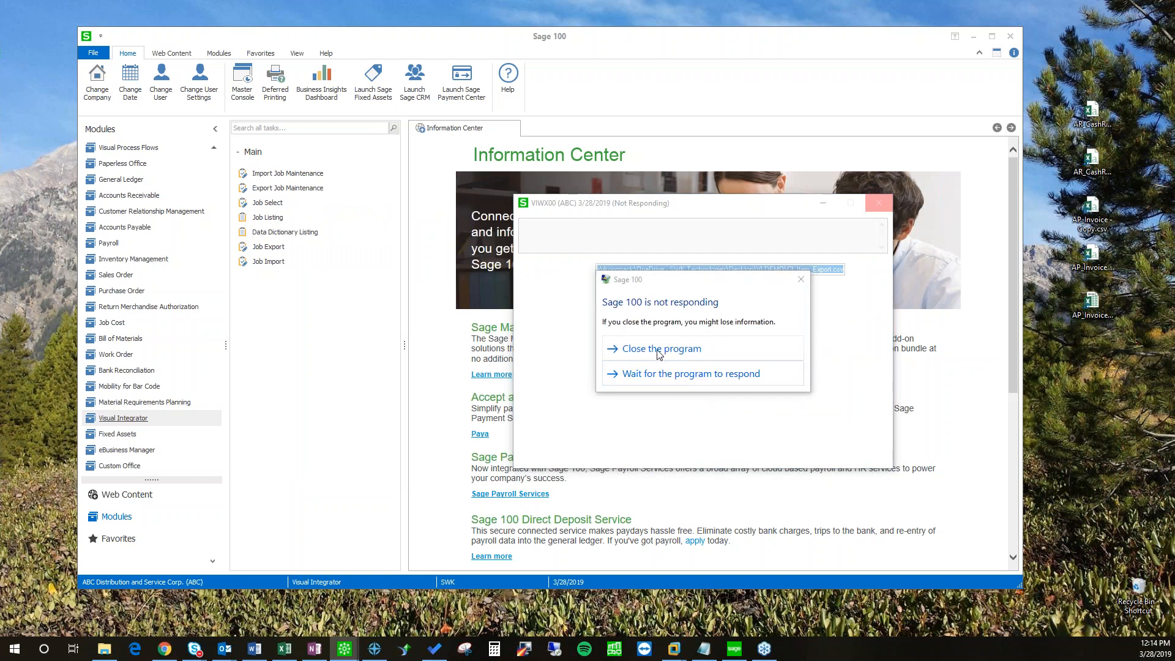
Step: Close the not-responding export program and look up saved jobs in Export Job Maintenance
{"action": "left_click_drag", "start_coordinate": [663, 289], "coordinate": [639, 305]}
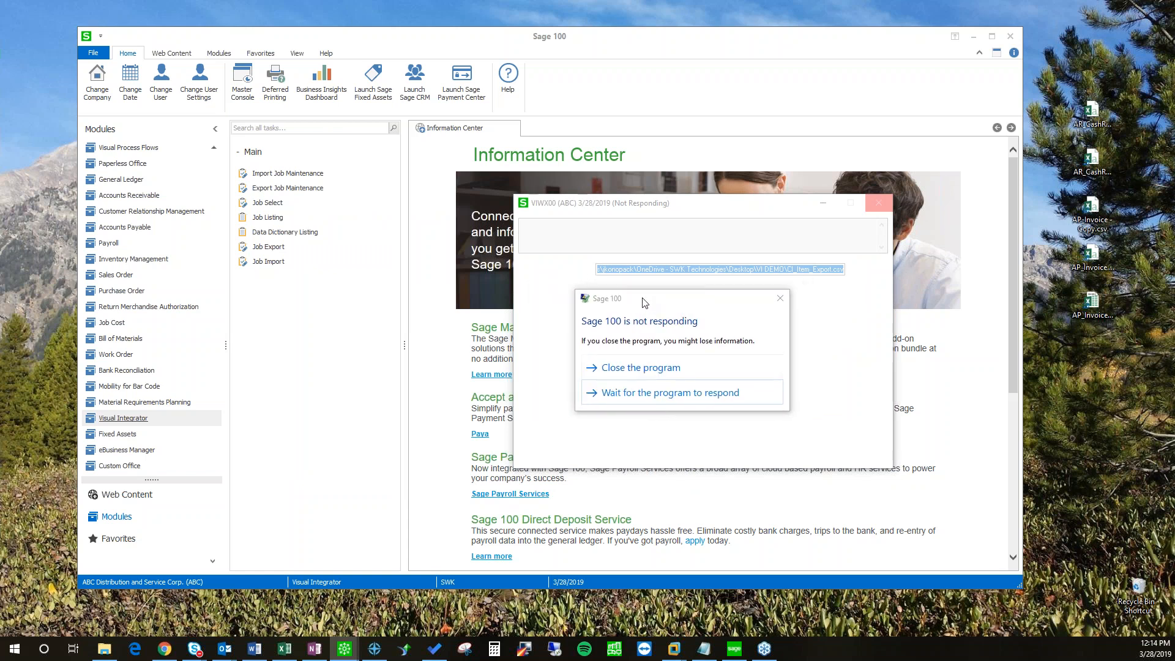
{"action": "left_click", "coordinate": [636, 371]}
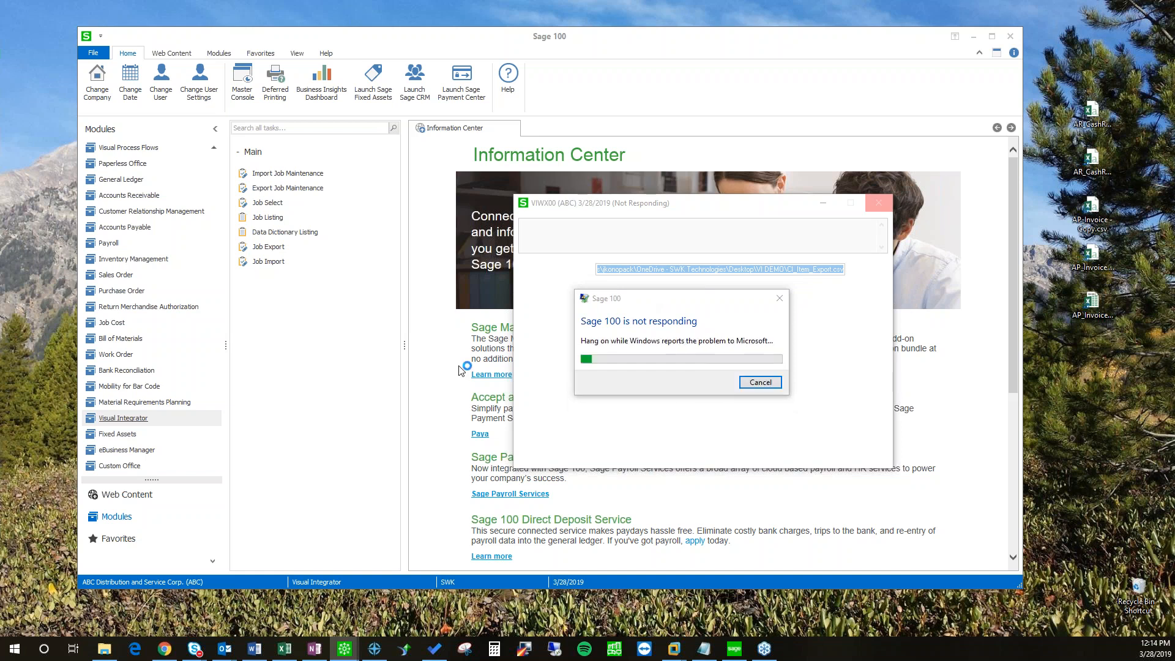
{"action": "left_click", "coordinate": [299, 188]}
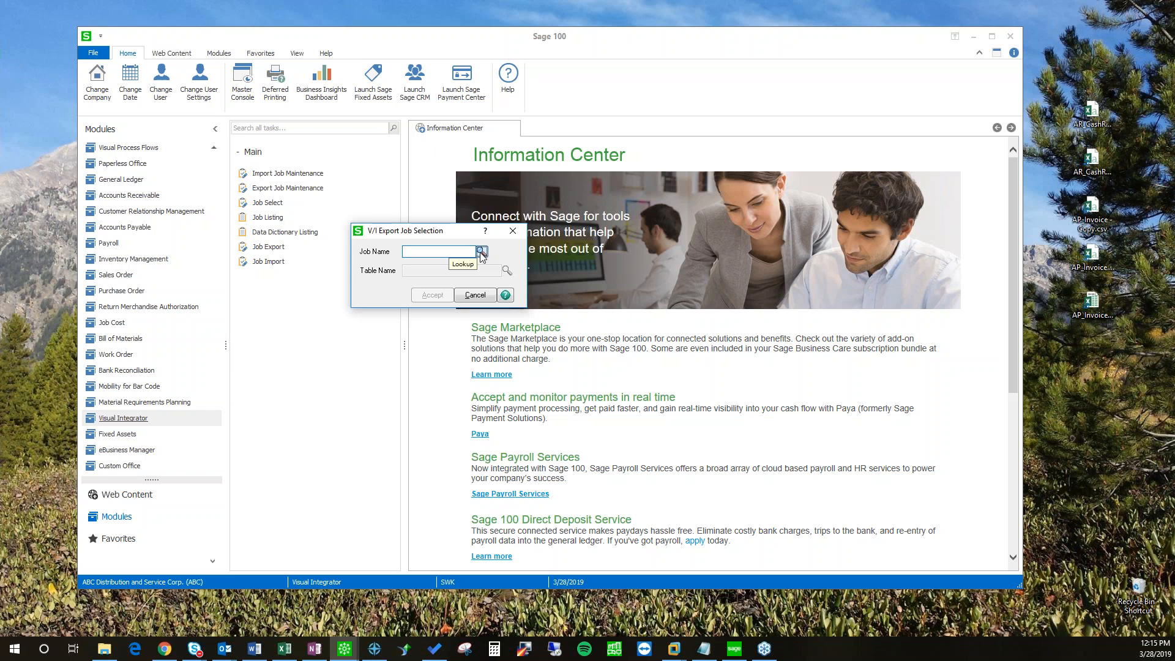
{"action": "left_click", "coordinate": [482, 253]}
Step: Select the CI_ITEM export job and show its Data tab fields
{"action": "double_click", "coordinate": [426, 202]}
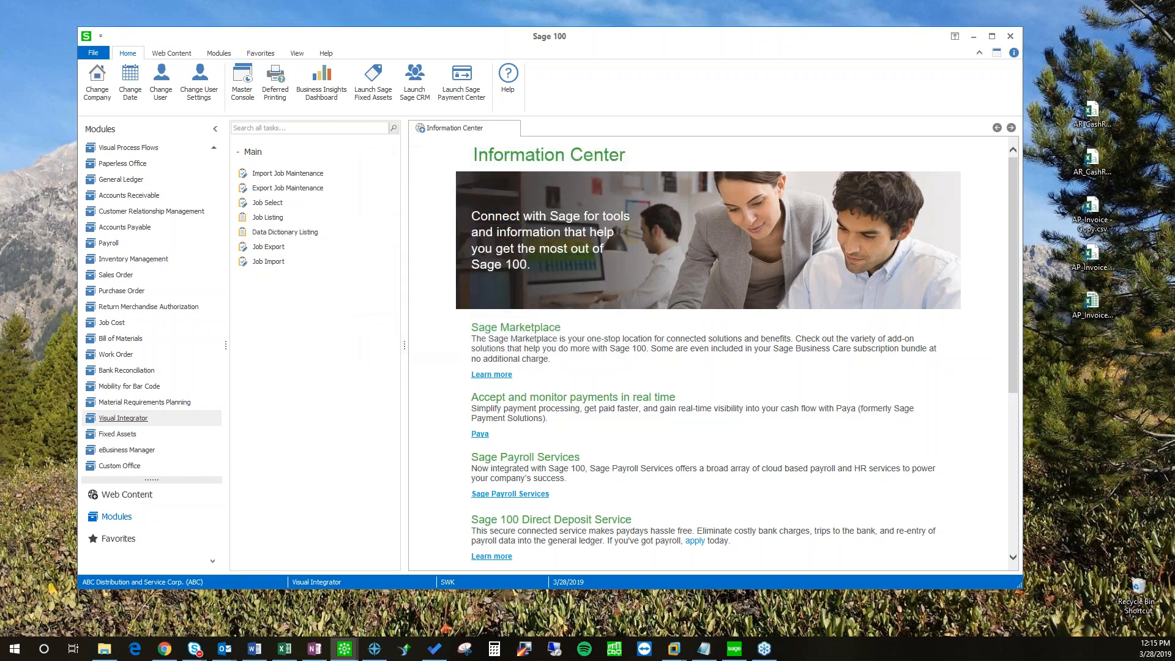
{"action": "left_click", "coordinate": [375, 215]}
{"action": "left_click", "coordinate": [342, 215]}
{"action": "left_click", "coordinate": [376, 213]}
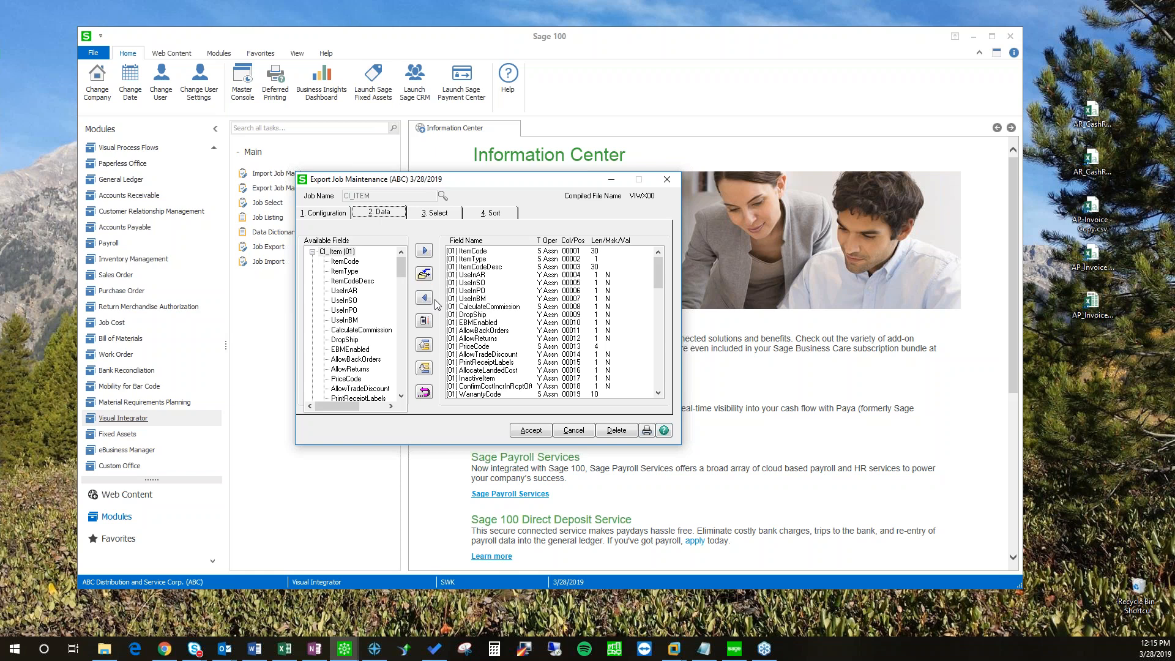
Step: Remove exported fields from the bottom up, leaving ItemCode, ItemType and ItemCodeDesc
{"action": "left_click_drag", "start_coordinate": [653, 288], "coordinate": [657, 373]}
{"action": "left_click", "coordinate": [490, 394]}
{"action": "left_click", "coordinate": [424, 298]}
{"action": "left_click", "coordinate": [424, 298]}
{"action": "left_click", "coordinate": [425, 298]}
{"action": "left_click", "coordinate": [424, 299]}
{"action": "left_click", "coordinate": [424, 298]}
{"action": "left_click", "coordinate": [424, 298]}
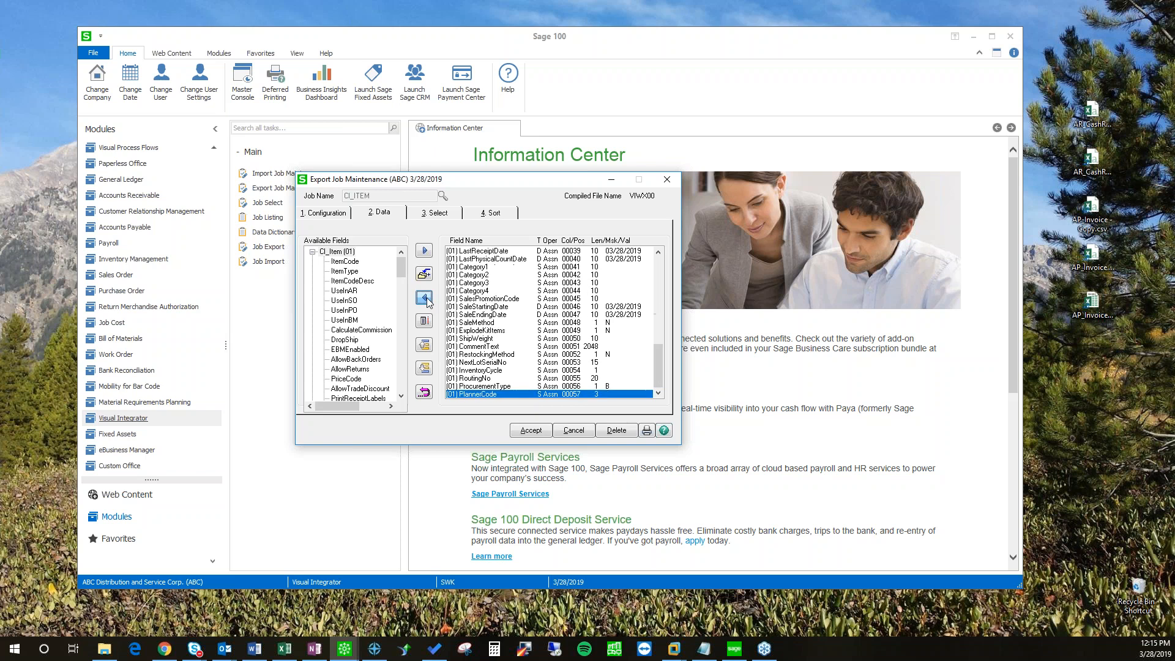
{"action": "left_click", "coordinate": [424, 298]}
{"action": "left_click", "coordinate": [425, 298]}
{"action": "left_click", "coordinate": [424, 298]}
{"action": "left_click", "coordinate": [425, 298]}
{"action": "left_click", "coordinate": [424, 298]}
{"action": "left_click", "coordinate": [424, 298]}
{"action": "left_click", "coordinate": [424, 298]}
{"action": "left_click", "coordinate": [425, 298]}
{"action": "left_click", "coordinate": [424, 298]}
{"action": "left_click", "coordinate": [424, 298]}
{"action": "left_click", "coordinate": [424, 298]}
{"action": "left_click", "coordinate": [424, 298]}
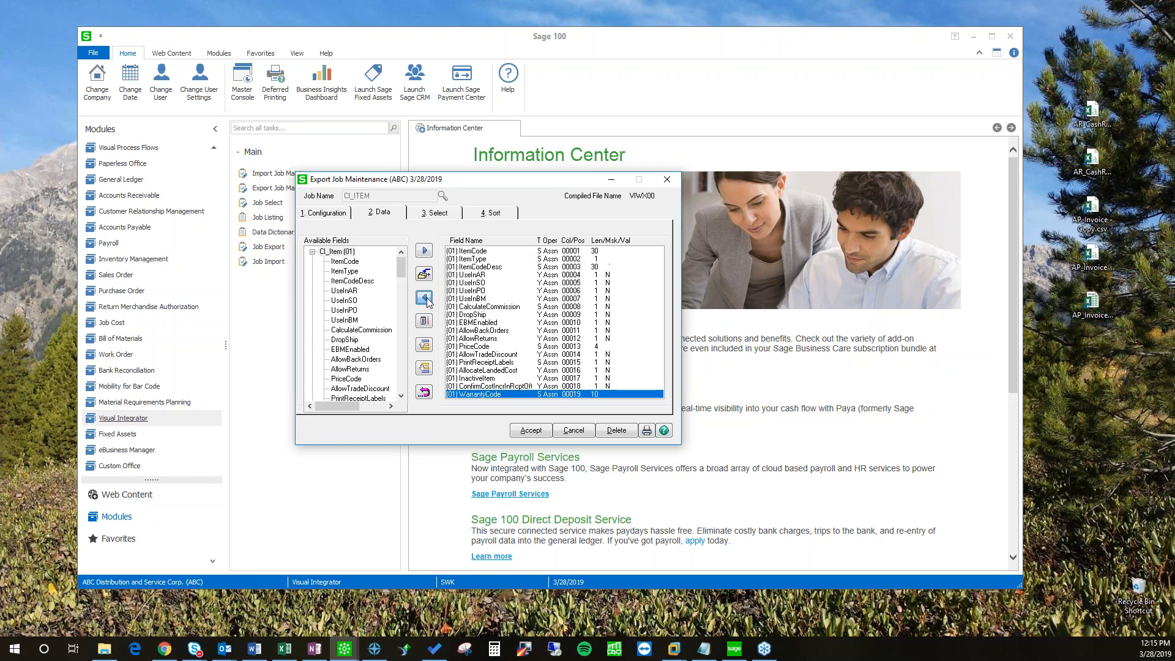
{"action": "left_click", "coordinate": [424, 298]}
{"action": "left_click", "coordinate": [424, 298]}
{"action": "left_click", "coordinate": [424, 300]}
{"action": "left_click", "coordinate": [425, 300]}
{"action": "left_click", "coordinate": [425, 300]}
{"action": "left_click", "coordinate": [425, 300]}
{"action": "left_click", "coordinate": [423, 302]}
{"action": "left_click", "coordinate": [423, 301]}
{"action": "left_click", "coordinate": [424, 301]}
{"action": "left_click", "coordinate": [423, 303]}
{"action": "left_click", "coordinate": [423, 297]}
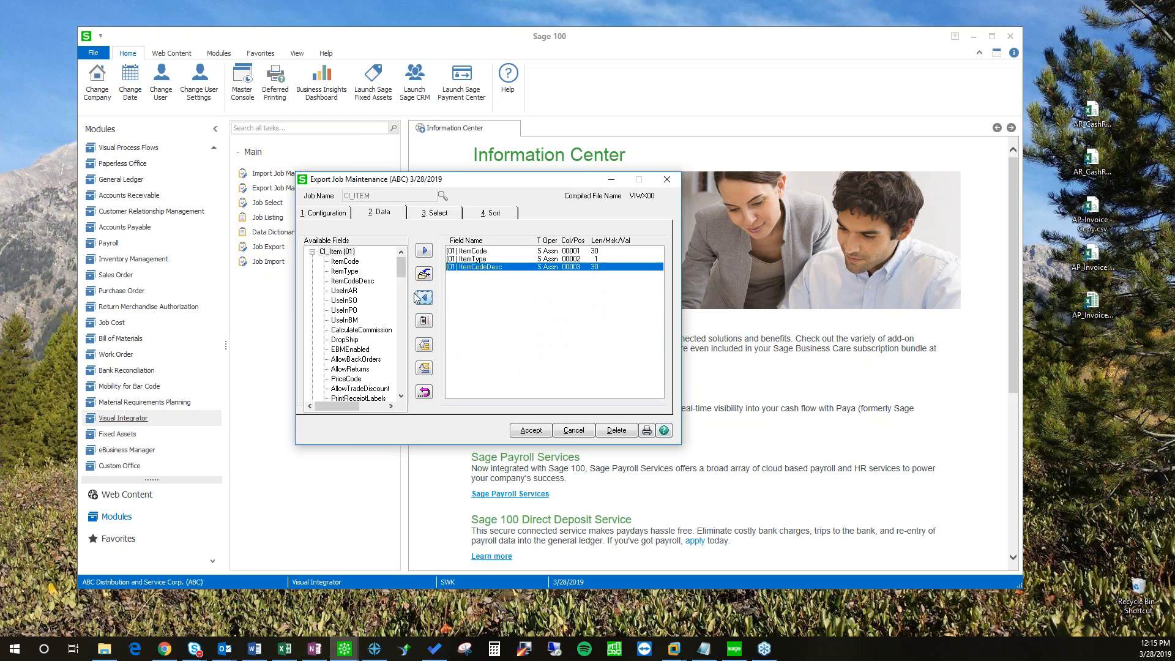
Step: Add ProductLine to the exported fields and save the revised job
{"action": "left_click_drag", "start_coordinate": [402, 275], "coordinate": [402, 298]}
{"action": "left_click", "coordinate": [349, 379]}
{"action": "left_click", "coordinate": [425, 250]}
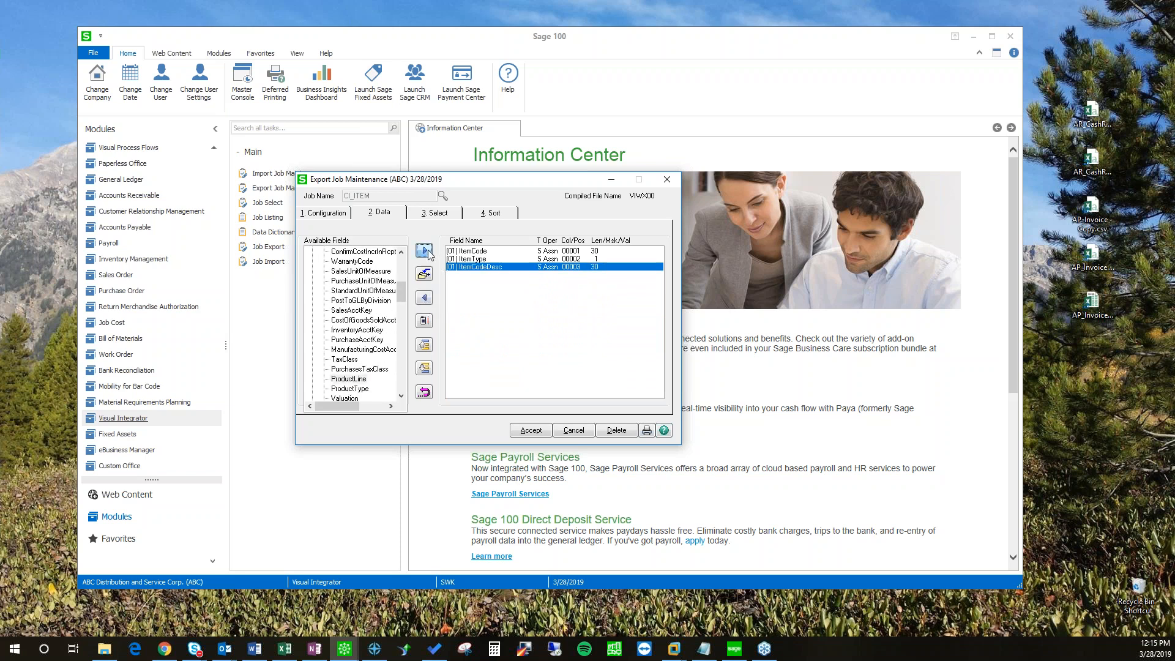
{"action": "left_click", "coordinate": [531, 430]}
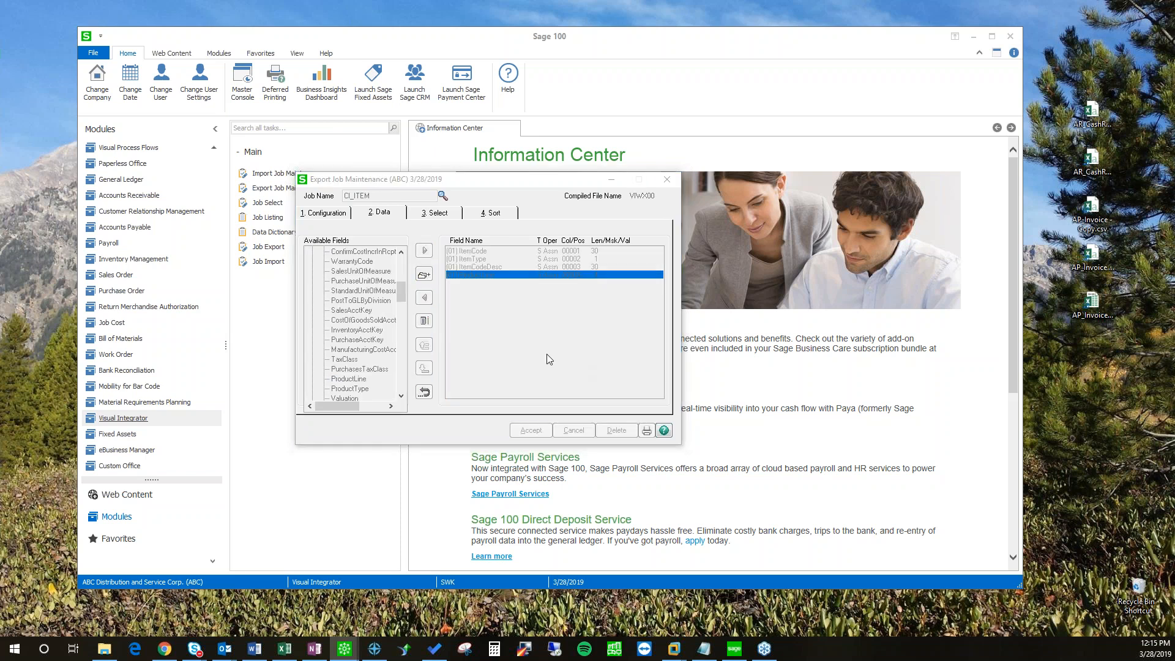
{"action": "left_click", "coordinate": [542, 295]}
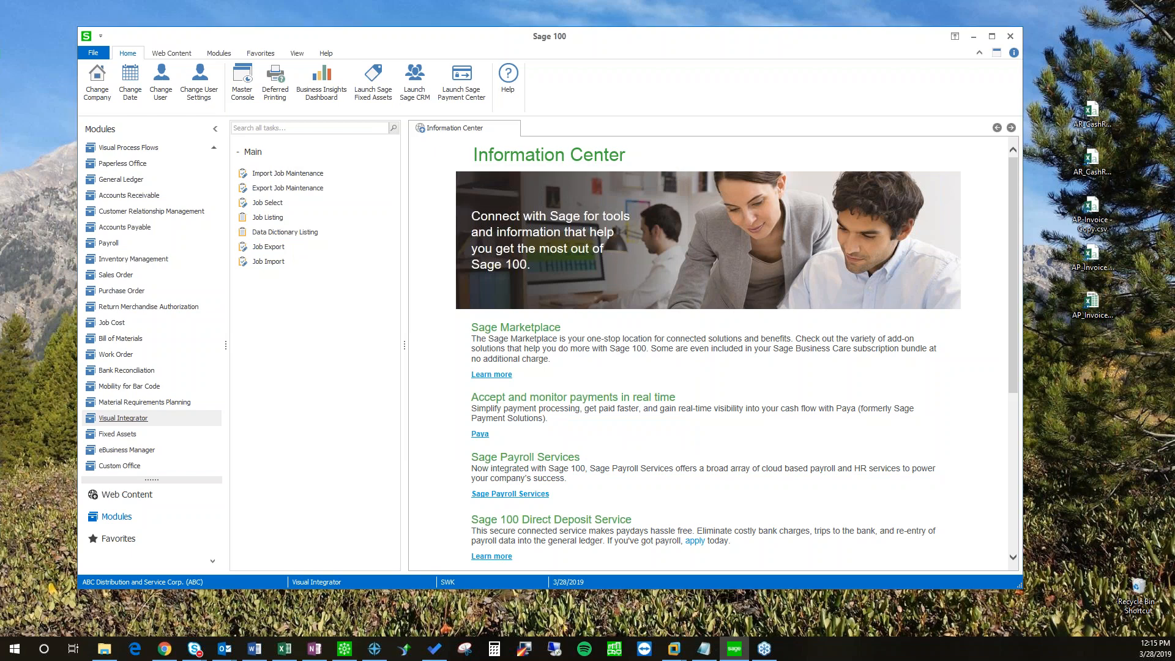
Step: Review the run window's memo 'Test Export for VI Tips & Tricks' and CI_Item_Export.csv output path
{"action": "left_click_drag", "start_coordinate": [744, 296], "coordinate": [593, 188]}
{"action": "left_click_drag", "start_coordinate": [526, 169], "coordinate": [510, 154]}
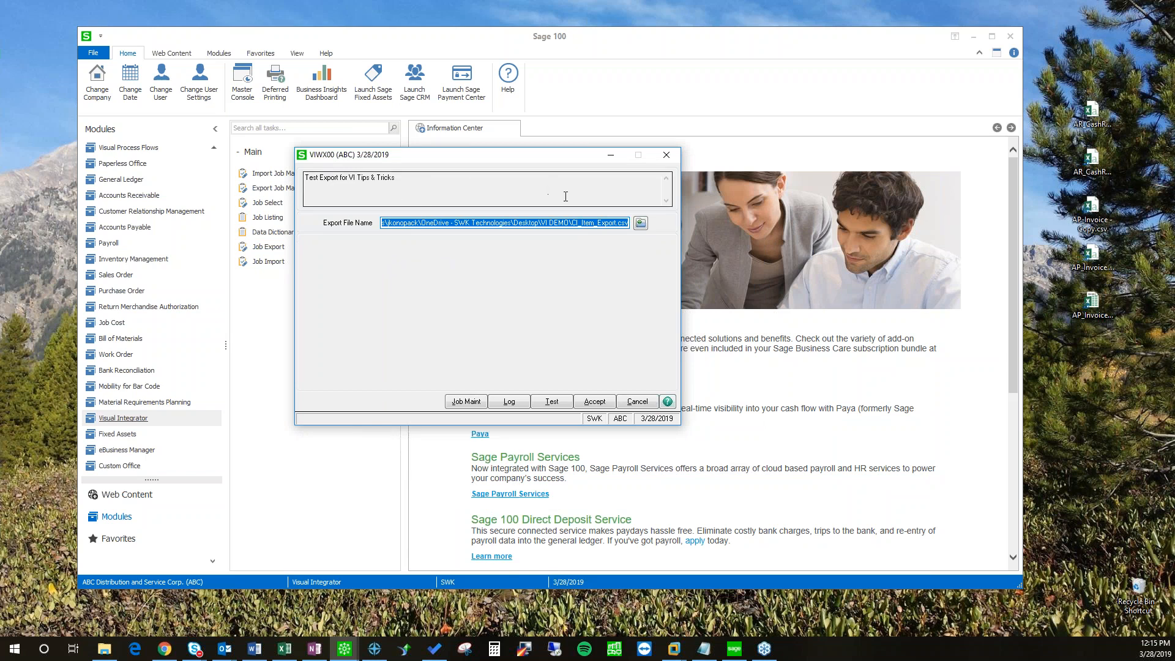
{"action": "left_click", "coordinate": [310, 182]}
{"action": "left_click", "coordinate": [431, 189]}
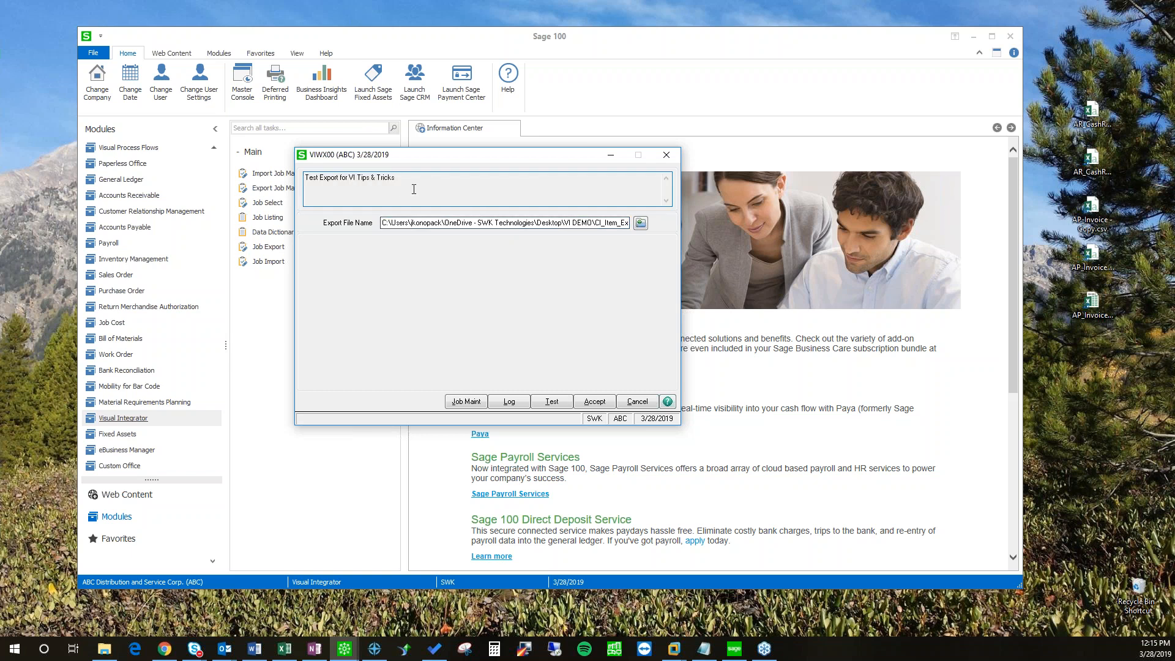
{"action": "left_click_drag", "start_coordinate": [397, 182], "coordinate": [302, 177]}
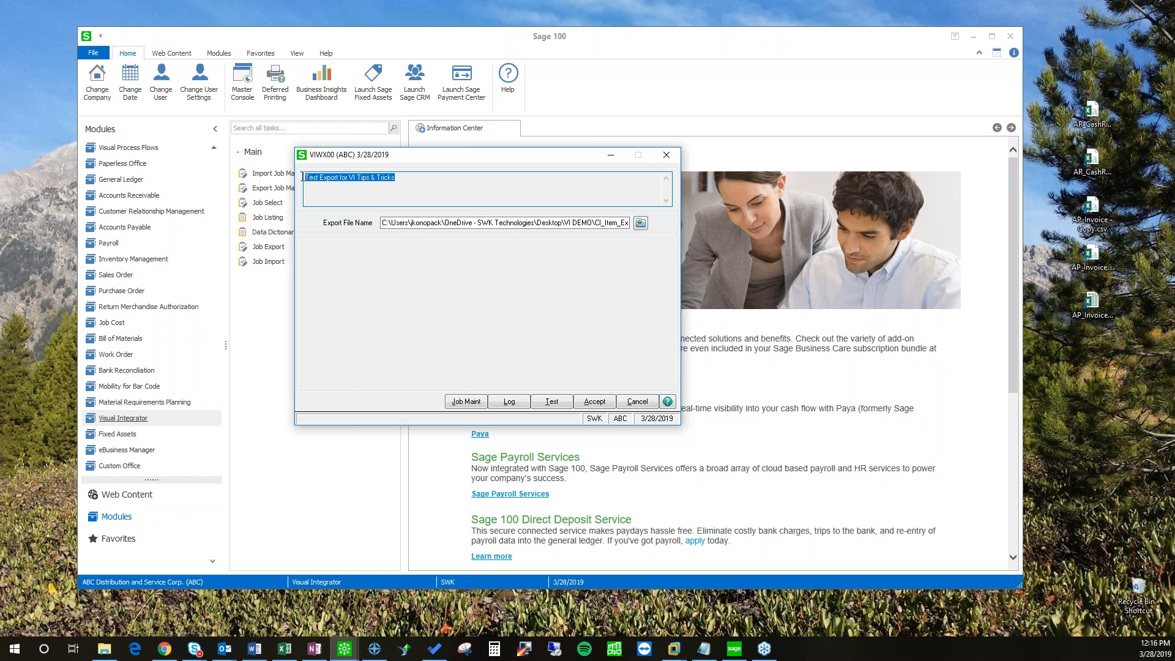
{"action": "left_click", "coordinate": [458, 197]}
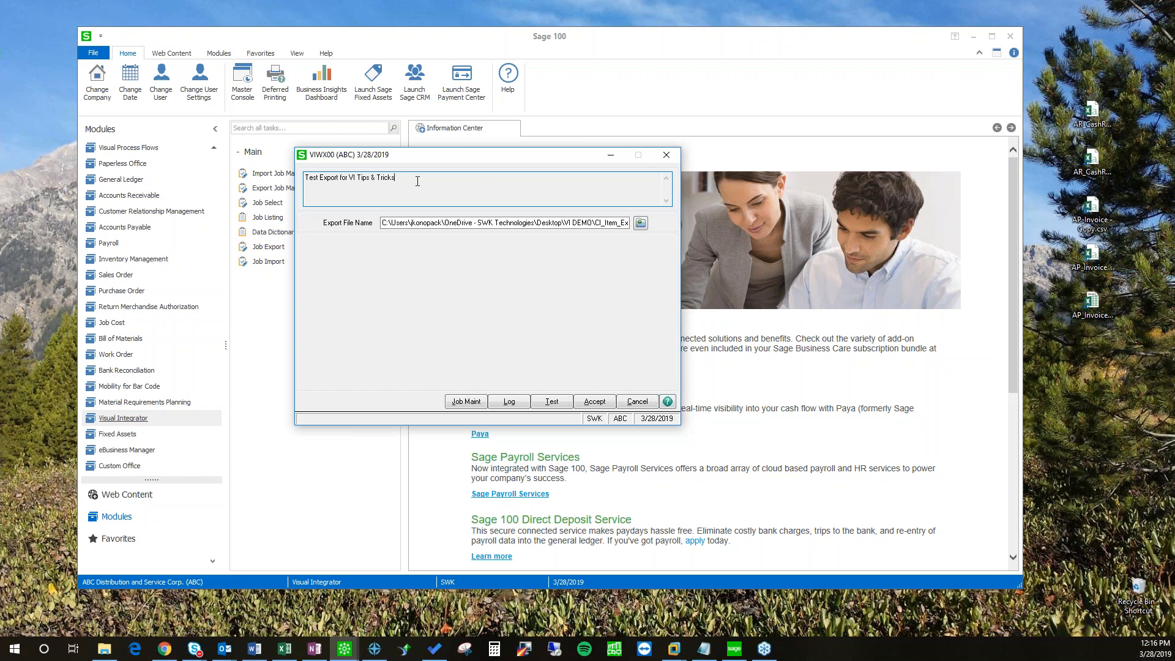
{"action": "left_click_drag", "start_coordinate": [384, 223], "coordinate": [600, 225]}
{"action": "left_click", "coordinate": [611, 256]}
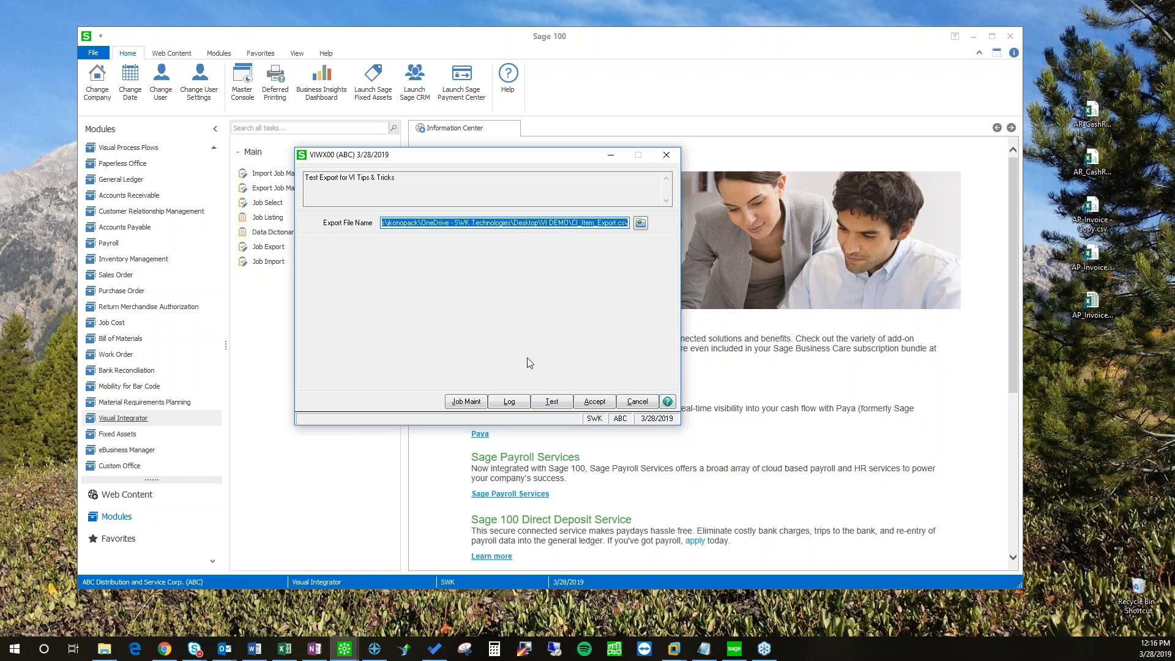
{"action": "left_click_drag", "start_coordinate": [462, 157], "coordinate": [416, 176]}
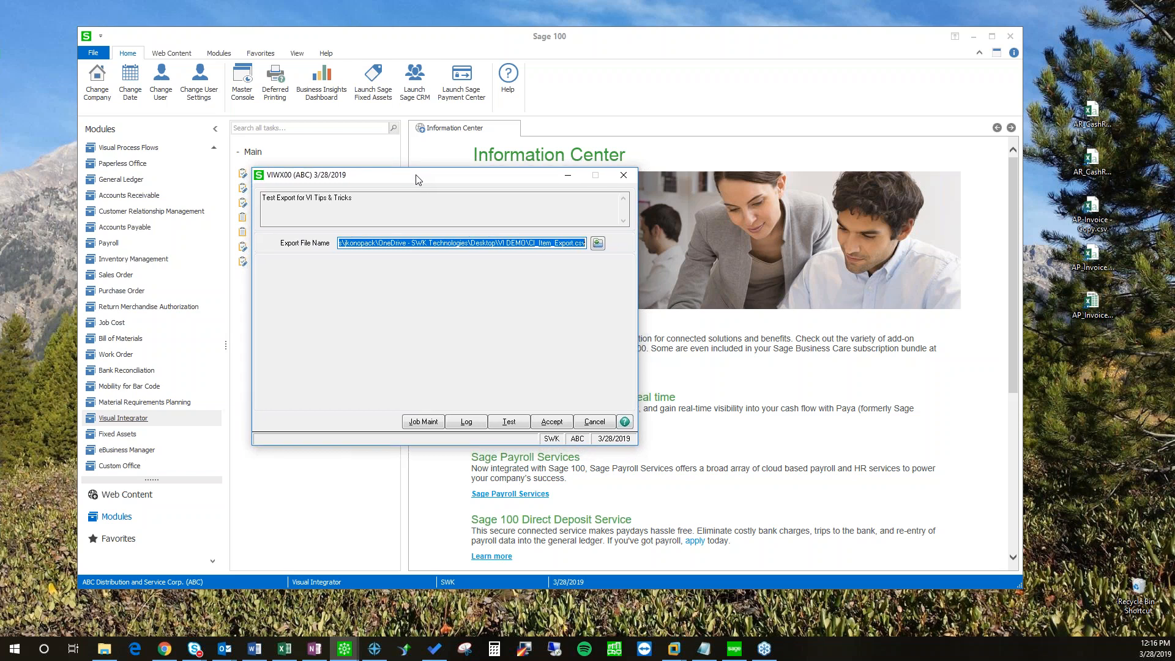
{"action": "left_click_drag", "start_coordinate": [416, 178], "coordinate": [423, 183]}
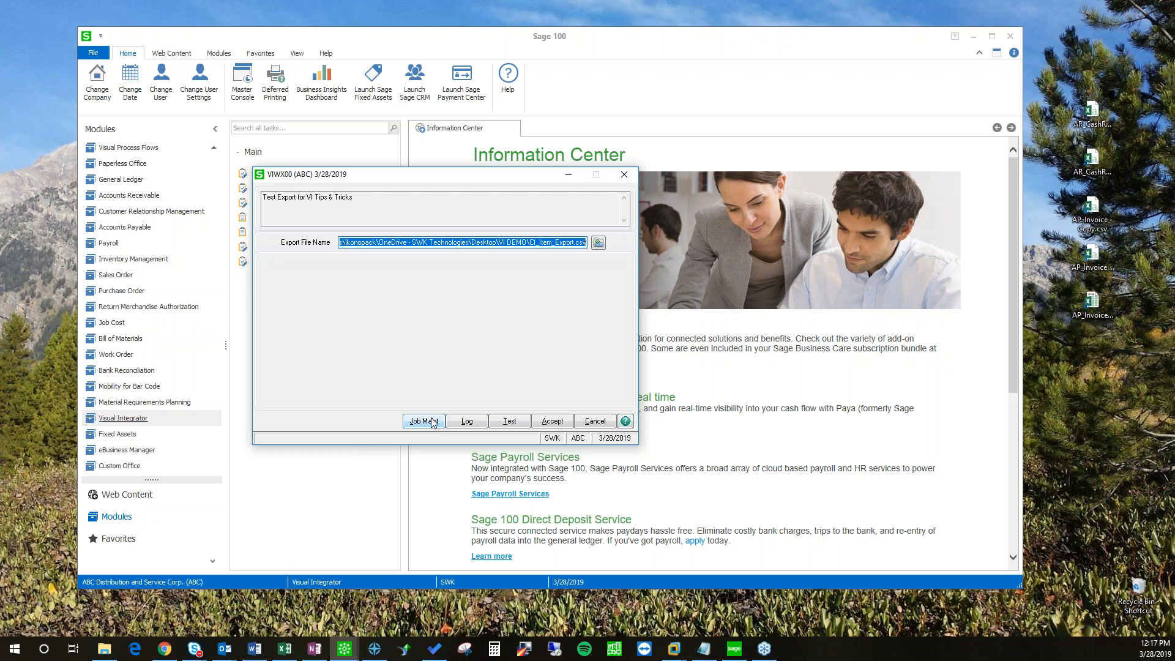
Step: Start a test run of the CI_ITEM export limited to 10 records
{"action": "left_click", "coordinate": [515, 423]}
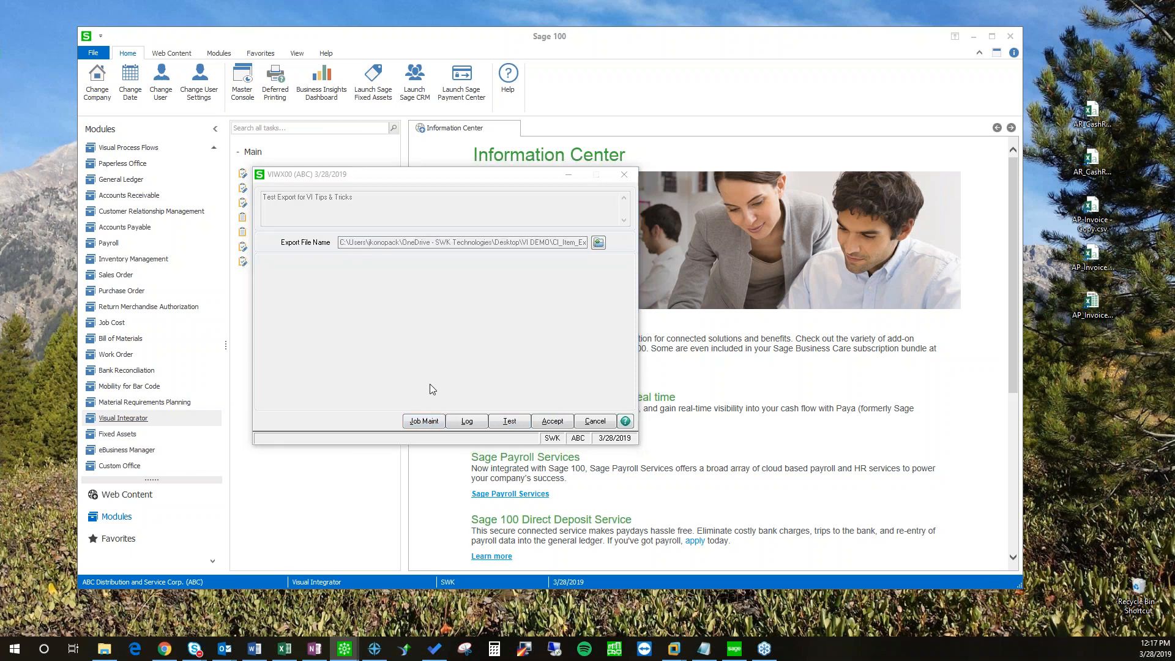
{"action": "left_click_drag", "start_coordinate": [216, 263], "coordinate": [396, 246]}
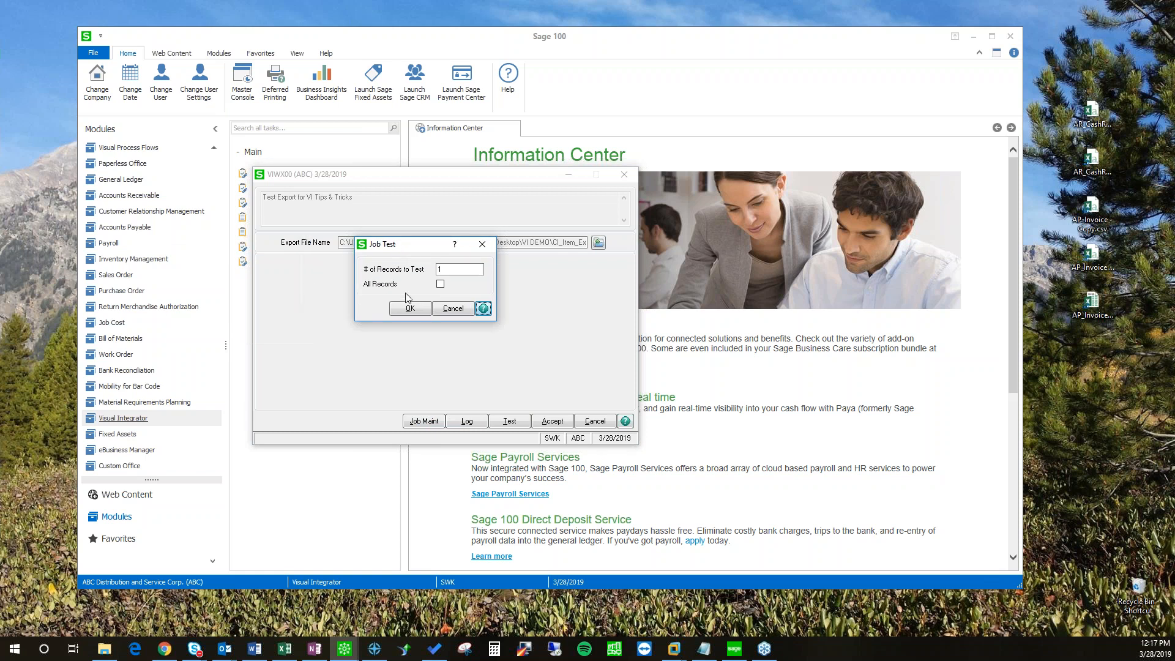
{"action": "left_click", "coordinate": [453, 270]}
{"action": "left_click", "coordinate": [441, 284]}
{"action": "left_click", "coordinate": [441, 286]}
{"action": "type", "text": "0"}
{"action": "left_click", "coordinate": [410, 309]}
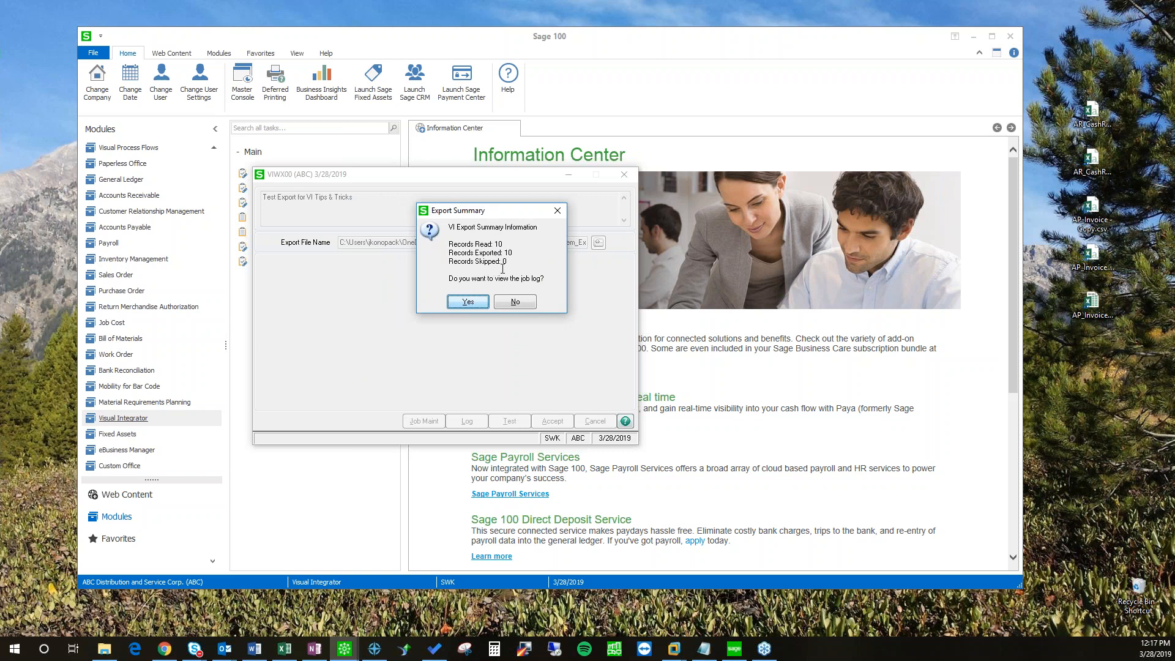
{"action": "left_click", "coordinate": [468, 301]}
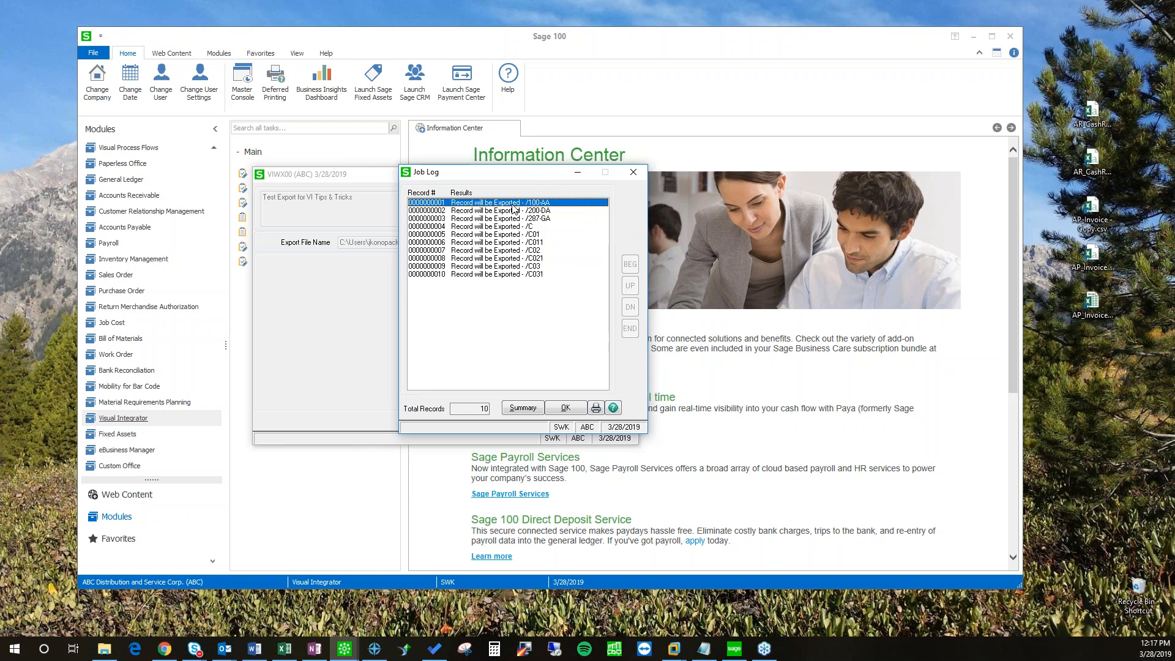
{"action": "left_click", "coordinate": [490, 227]}
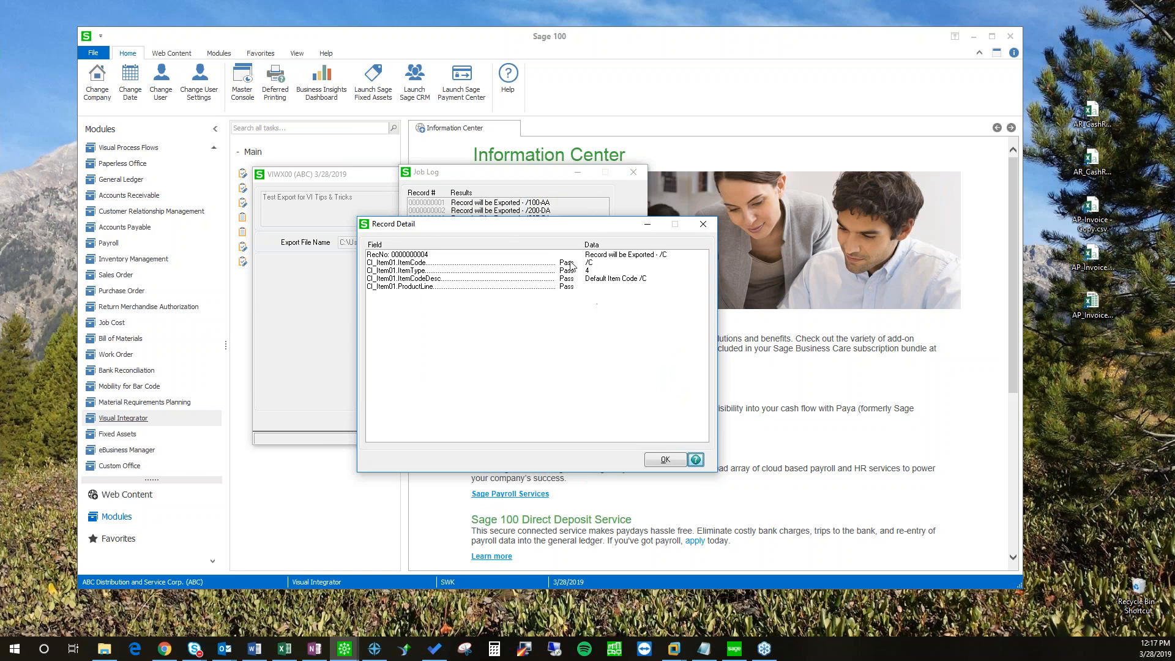
{"action": "left_click", "coordinate": [666, 459]}
{"action": "left_click", "coordinate": [566, 407]}
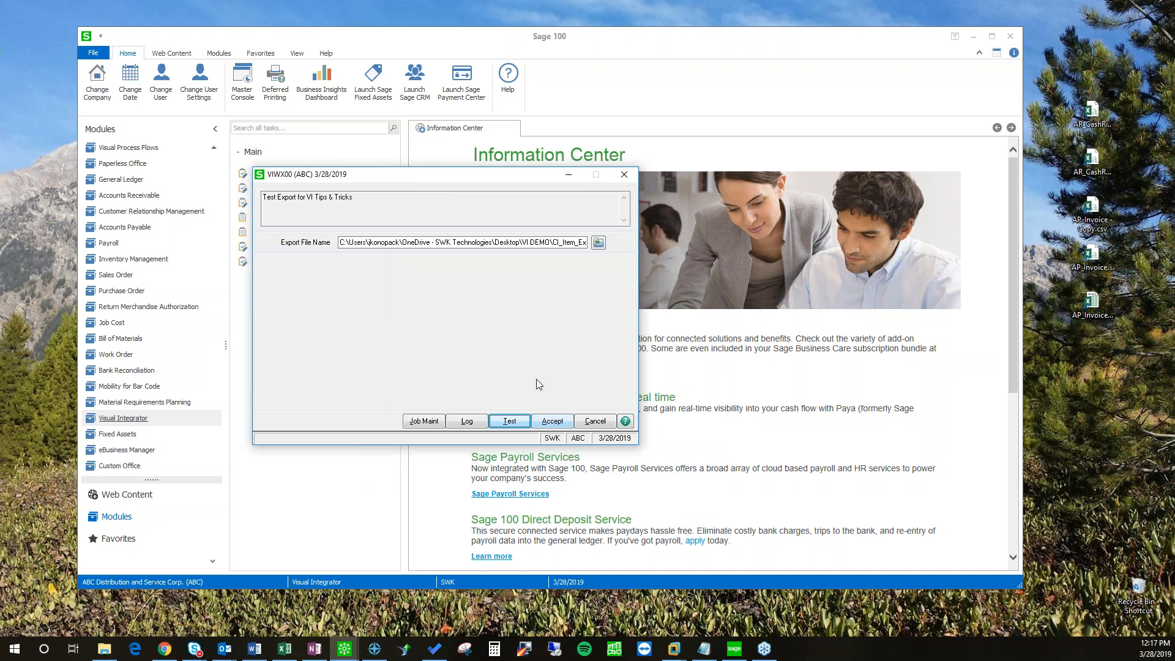
Step: Run the full export from company ABC and skip the job log on the summary
{"action": "left_click", "coordinate": [552, 423]}
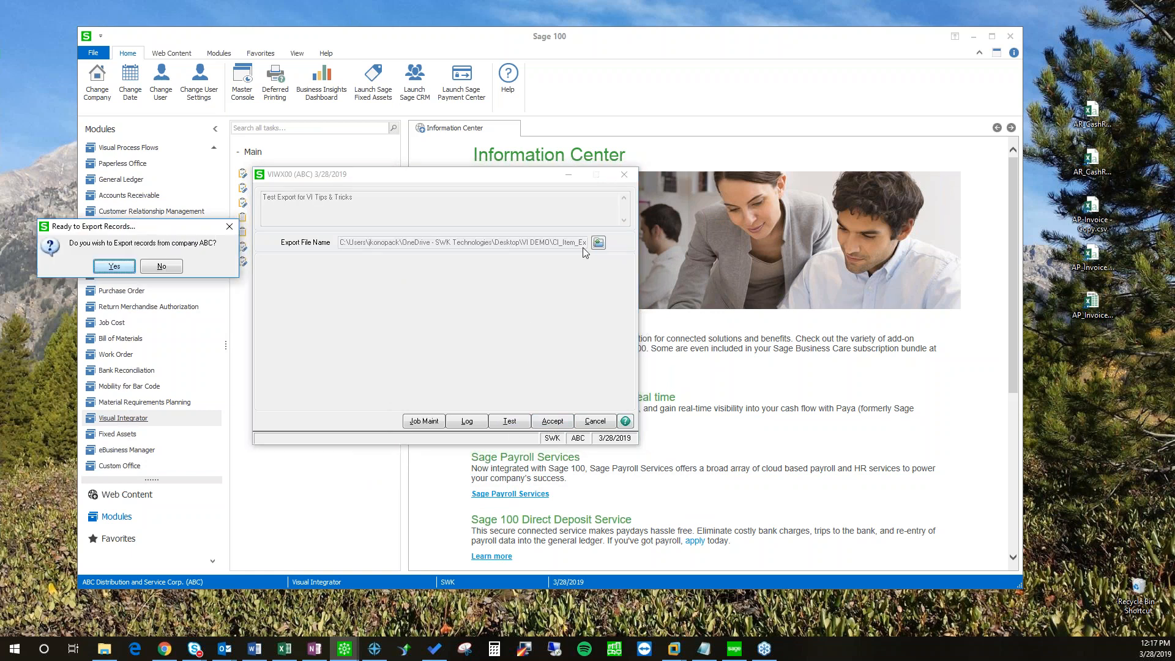
{"action": "key", "text": "Return"}
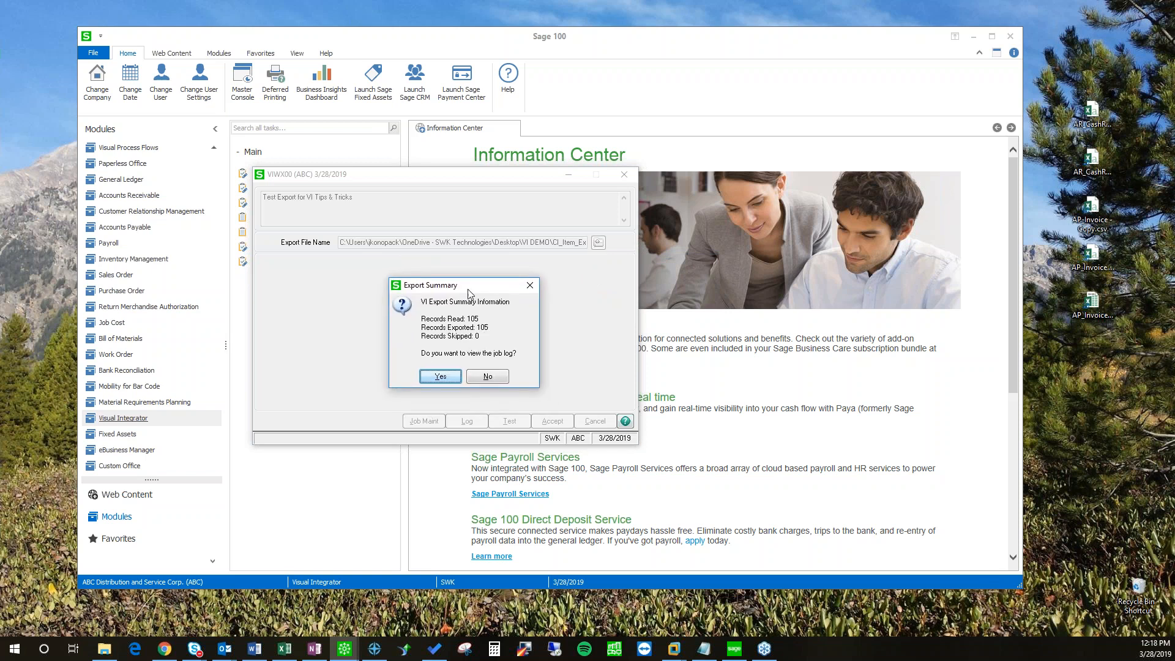
{"action": "left_click_drag", "start_coordinate": [468, 289], "coordinate": [485, 280]}
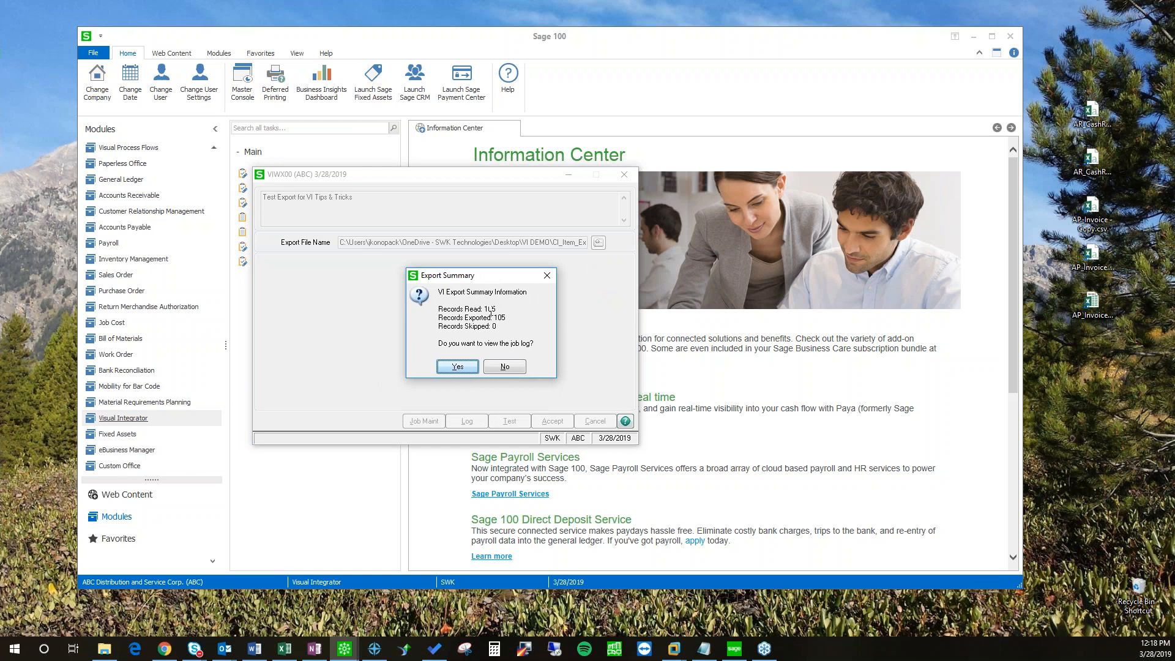
{"action": "left_click", "coordinate": [508, 369]}
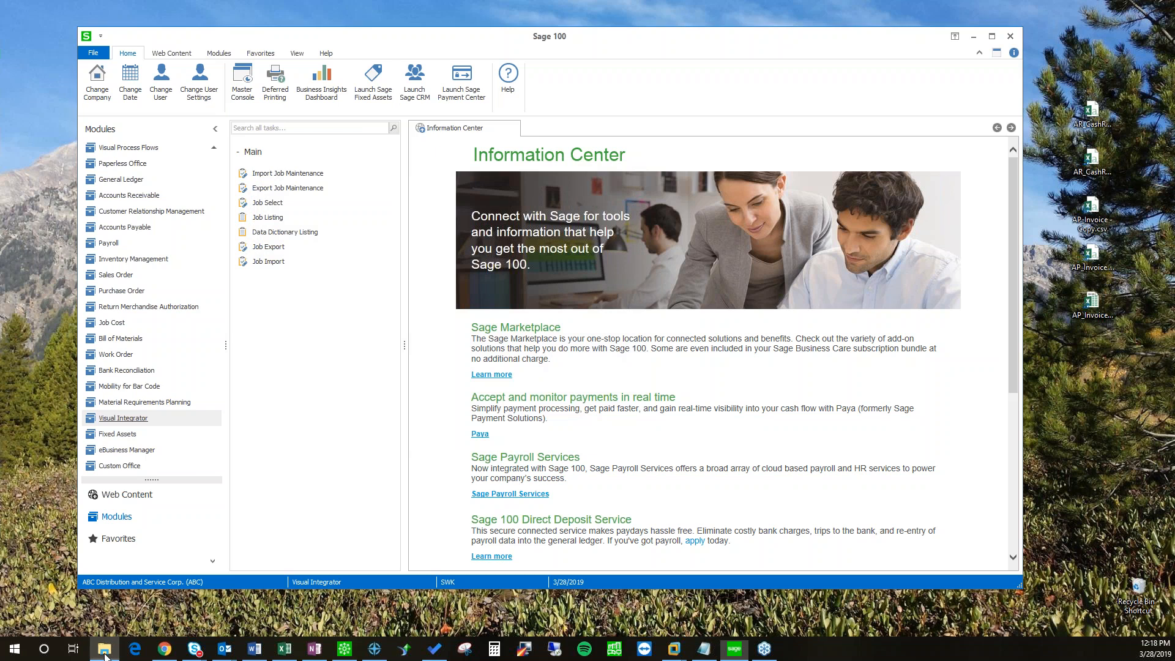
Step: Open the Desktop VI DEMO folder in File Explorer and drag it over Sage 100
{"action": "right_click", "coordinate": [105, 651]}
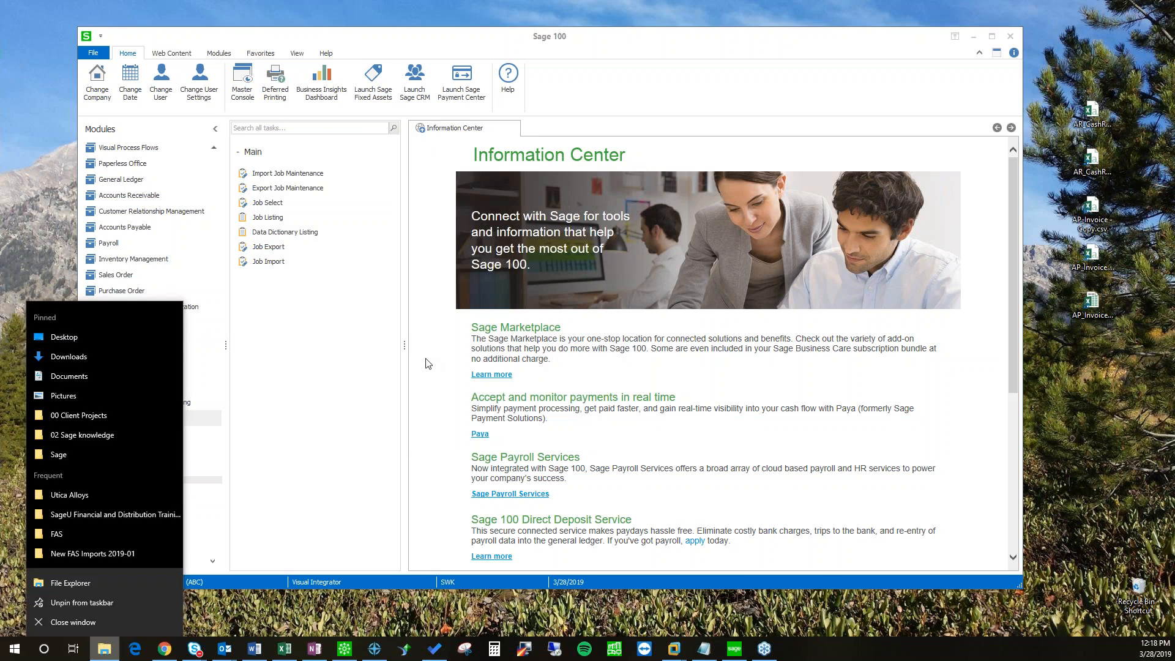
{"action": "left_click", "coordinate": [73, 338]}
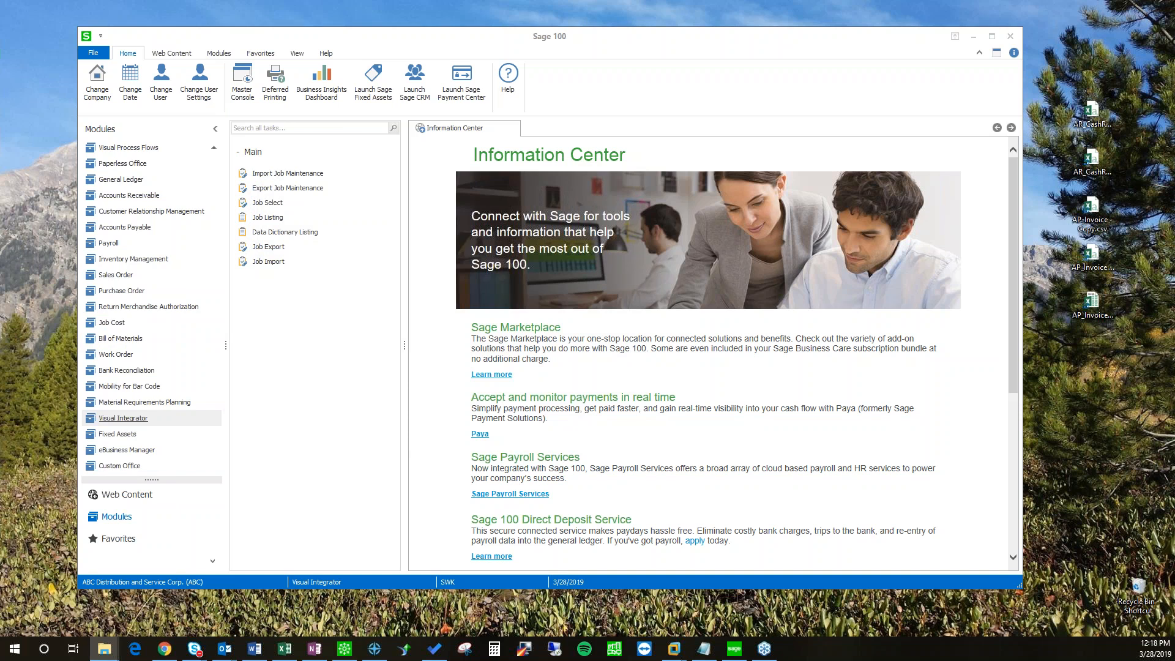
{"action": "left_click_drag", "start_coordinate": [0, 138], "coordinate": [307, 143]}
Step: Arrange the VI DEMO folder window below Sage's Information Center, with CI_Item_Export.csv selected
{"action": "left_click", "coordinate": [340, 211]}
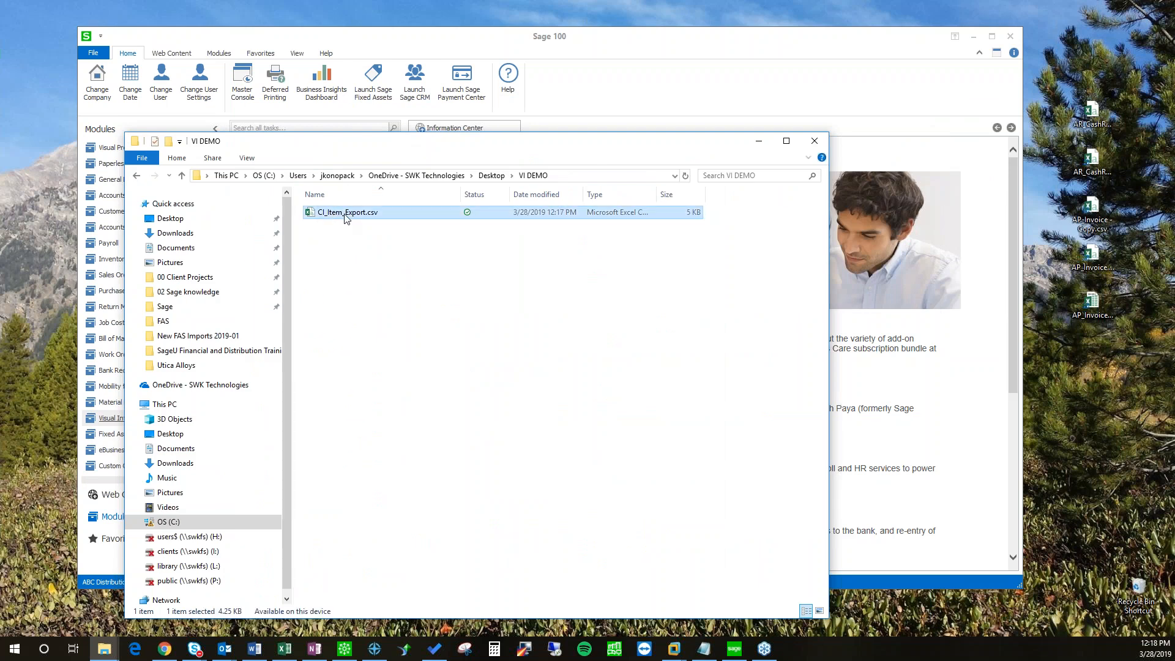
{"action": "left_click_drag", "start_coordinate": [328, 145], "coordinate": [725, 145]}
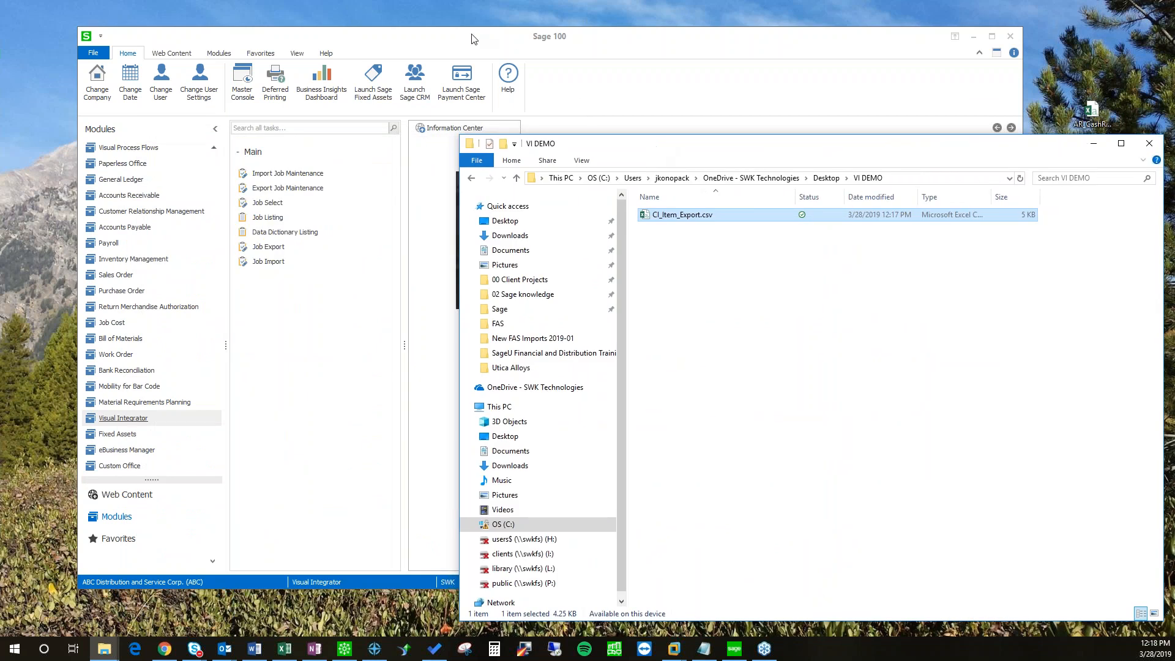
{"action": "left_click_drag", "start_coordinate": [478, 39], "coordinate": [425, 27]}
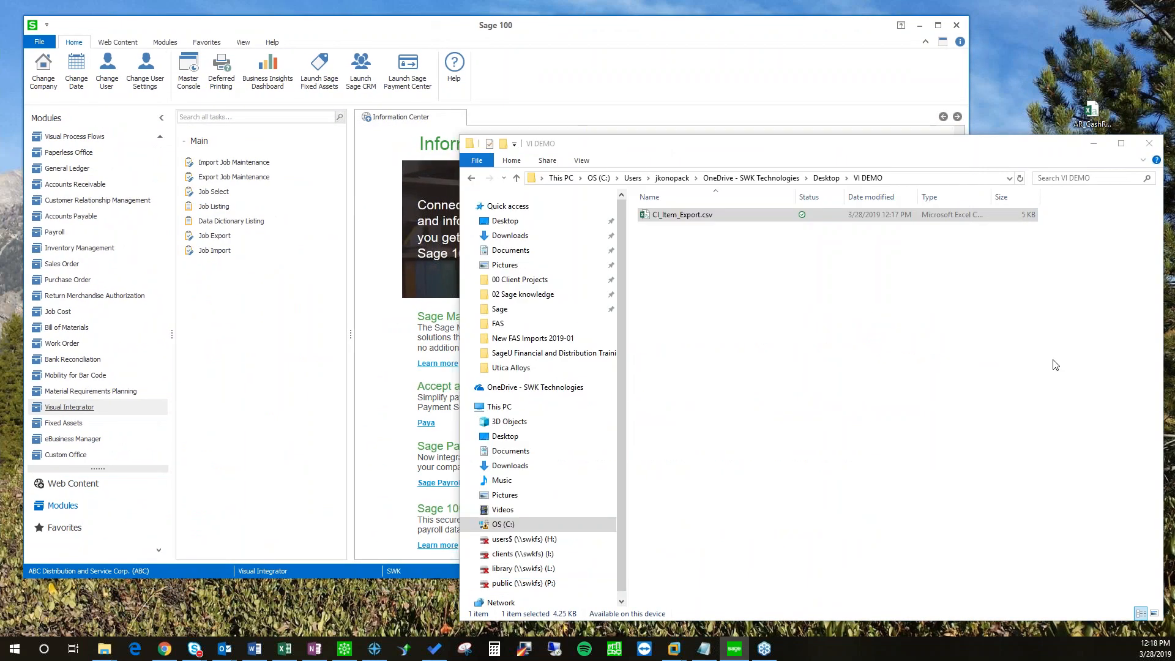
{"action": "left_click", "coordinate": [1055, 364]}
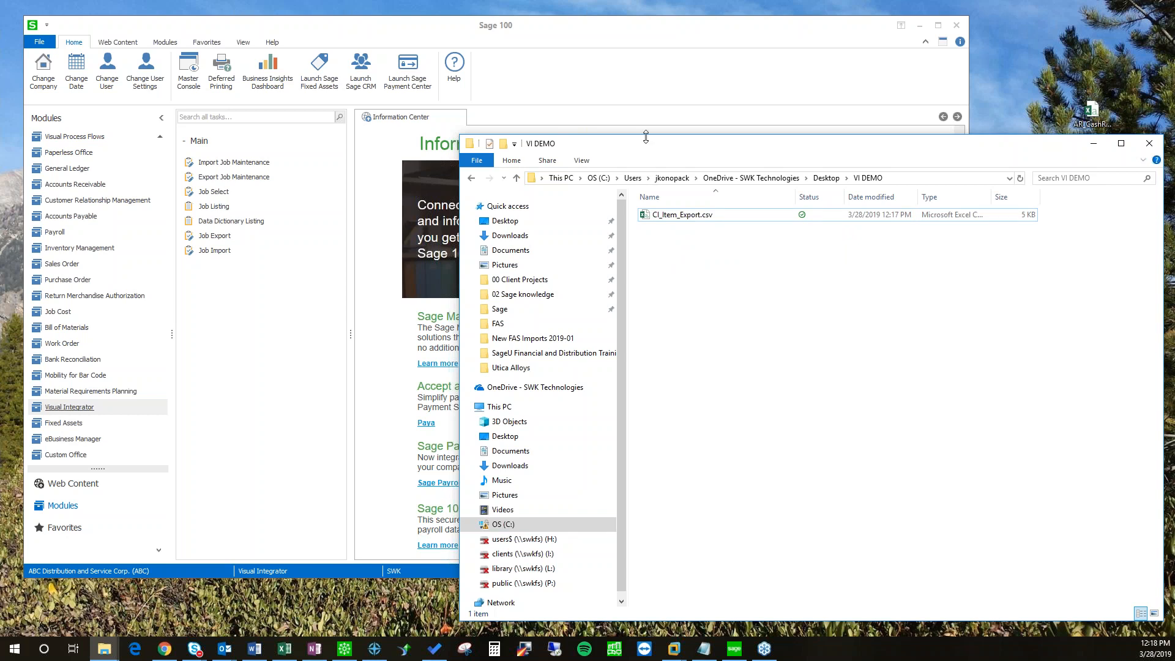
{"action": "left_click_drag", "start_coordinate": [646, 137], "coordinate": [641, 306]}
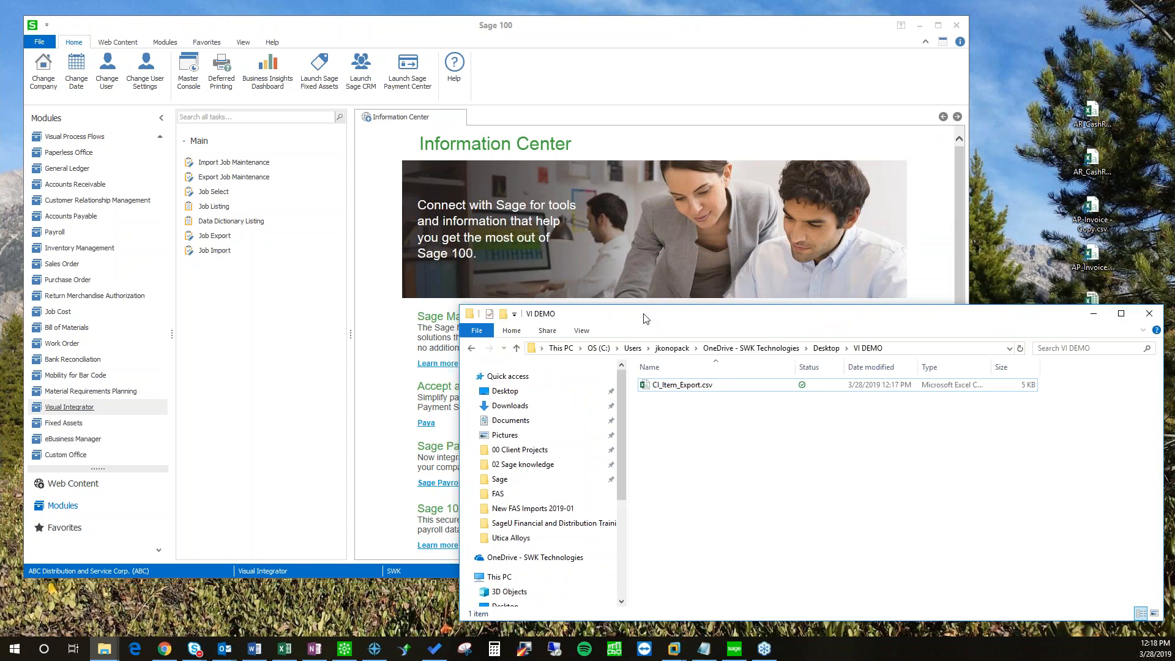
{"action": "left_click_drag", "start_coordinate": [638, 315], "coordinate": [599, 317]}
Step: Open CI_Item_Export.csv with Notepad
{"action": "right_click", "coordinate": [626, 384]}
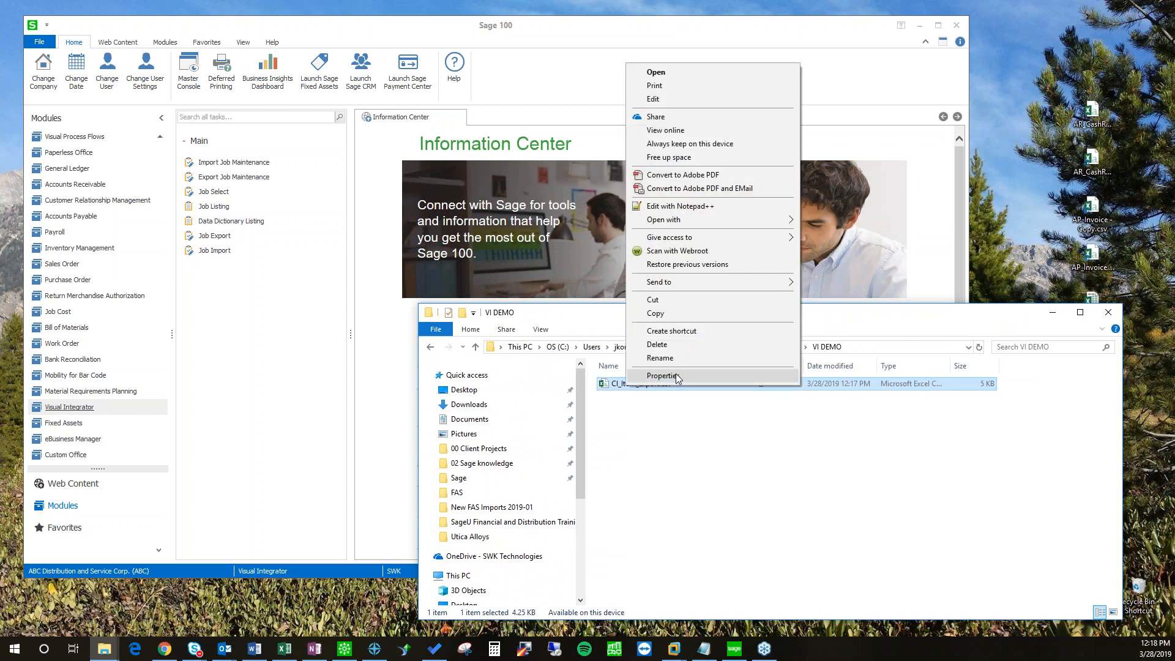
{"action": "mouse_move", "coordinate": [692, 226]}
{"action": "left_click", "coordinate": [816, 238]}
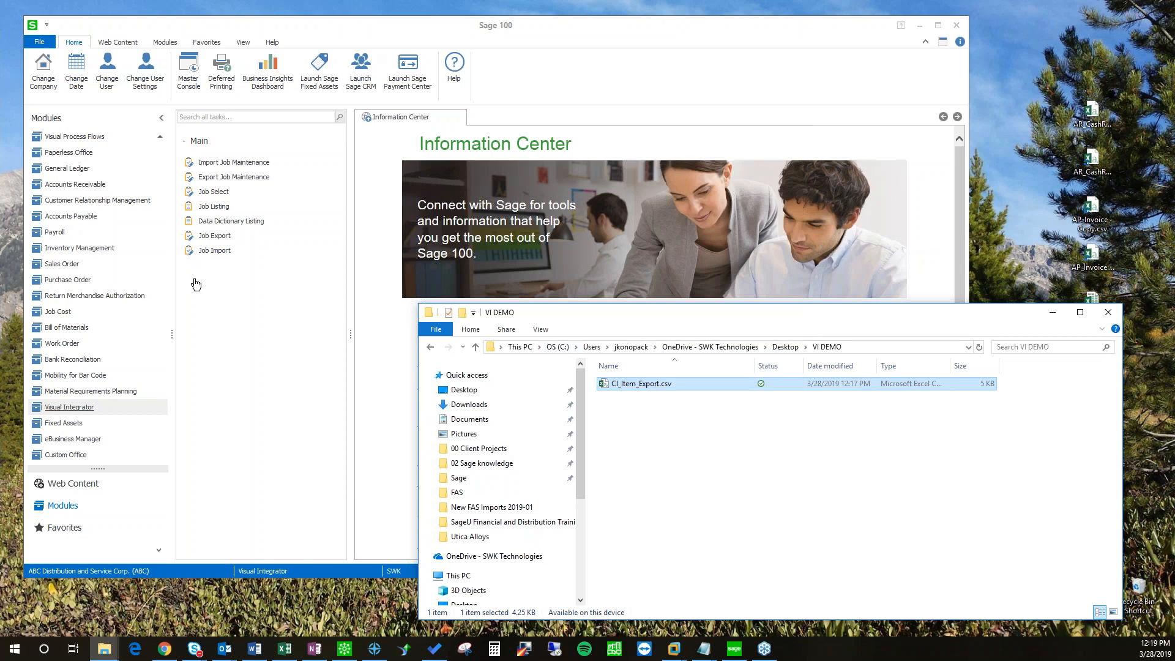
Step: Widen and reposition Notepad so full export lines and the file list show
{"action": "left_click_drag", "start_coordinate": [481, 256], "coordinate": [528, 196]}
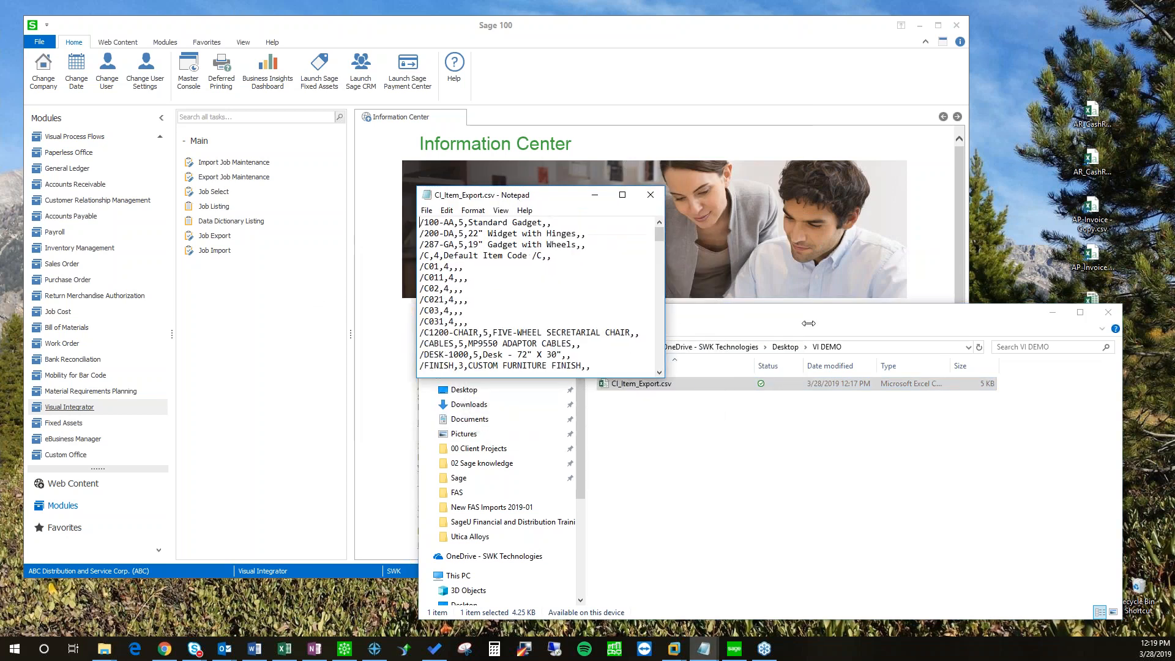
{"action": "left_click_drag", "start_coordinate": [663, 321], "coordinate": [1103, 338]}
{"action": "left_click_drag", "start_coordinate": [591, 204], "coordinate": [655, 227]}
{"action": "left_click_drag", "start_coordinate": [650, 146], "coordinate": [641, 122]}
Step: Make a copy of the export, CI_Item_Export - Copy.csv, in the VI DEMO folder
{"action": "left_click_drag", "start_coordinate": [623, 386], "coordinate": [663, 453]}
{"action": "left_click", "coordinate": [665, 453]}
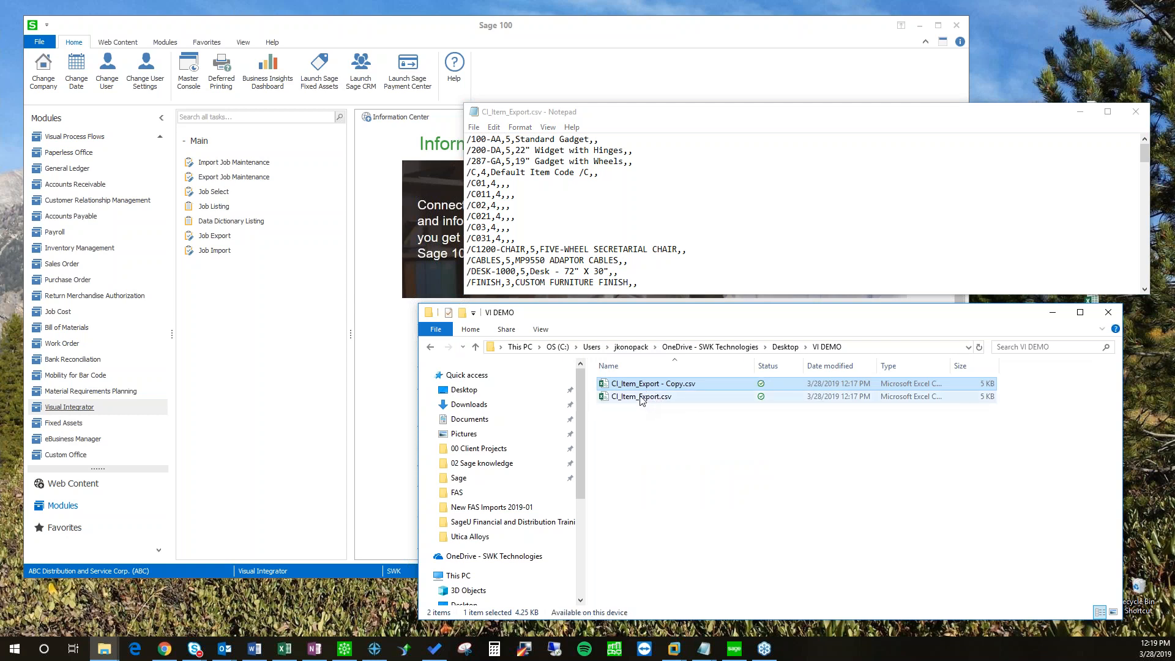
{"action": "left_click", "coordinate": [642, 396]}
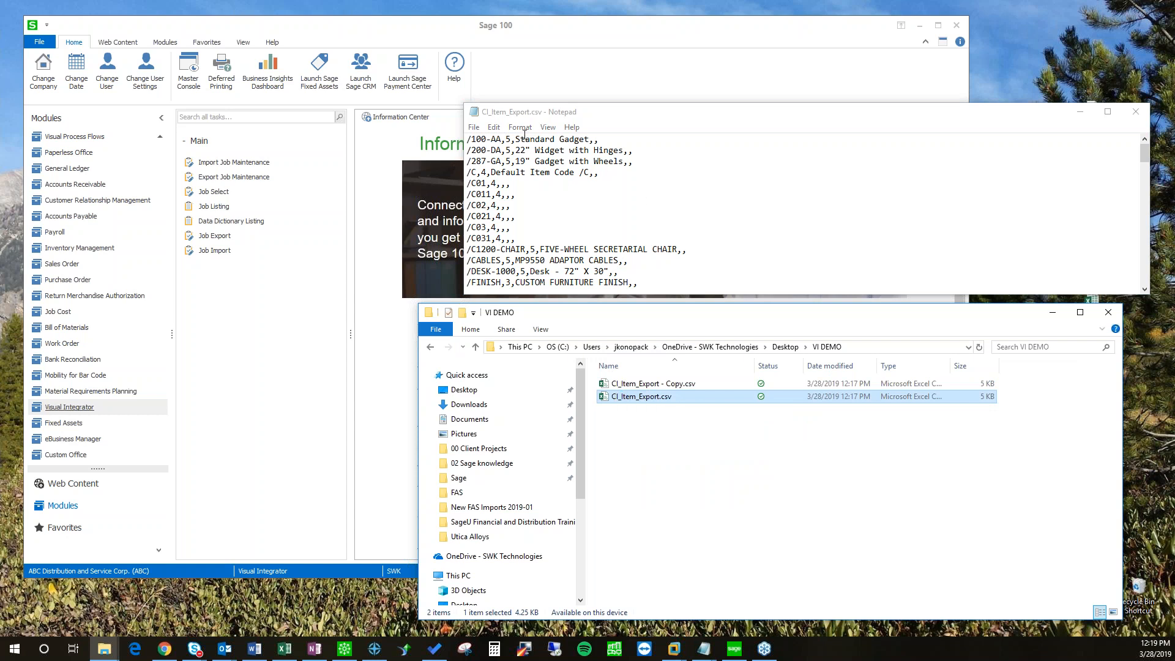
Step: Review item code /100-AA, type, Standard Gadget description and WF&A product lines in Notepad
{"action": "left_click_drag", "start_coordinate": [524, 112], "coordinate": [513, 174]}
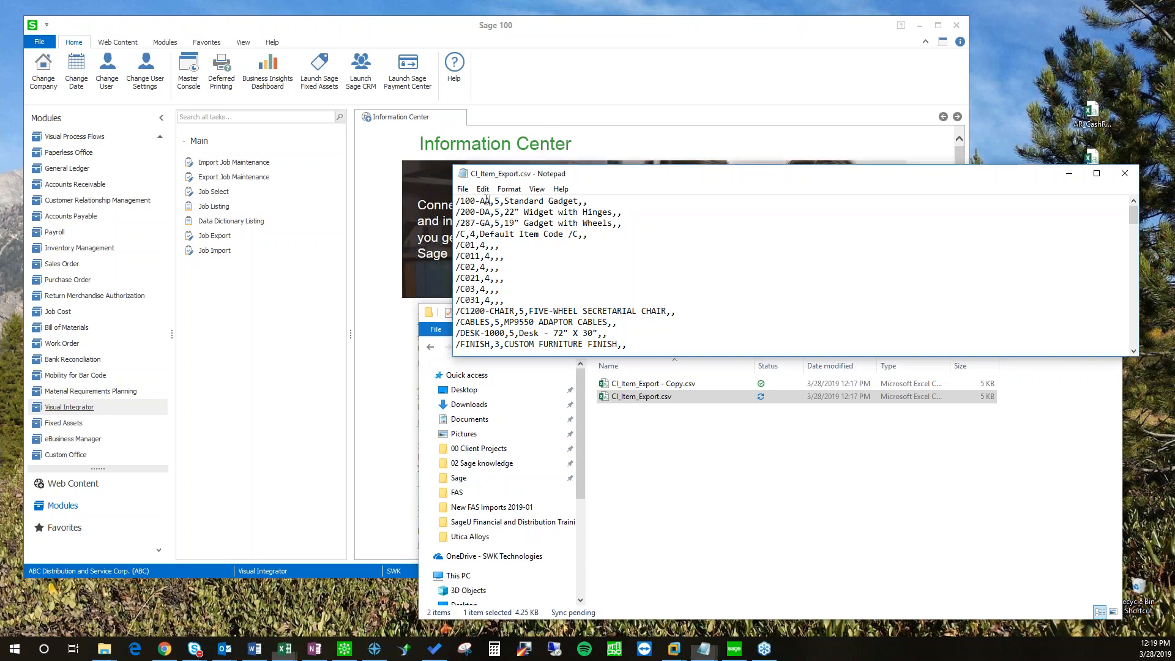
{"action": "double_click", "coordinate": [491, 200]}
{"action": "left_click", "coordinate": [497, 201]}
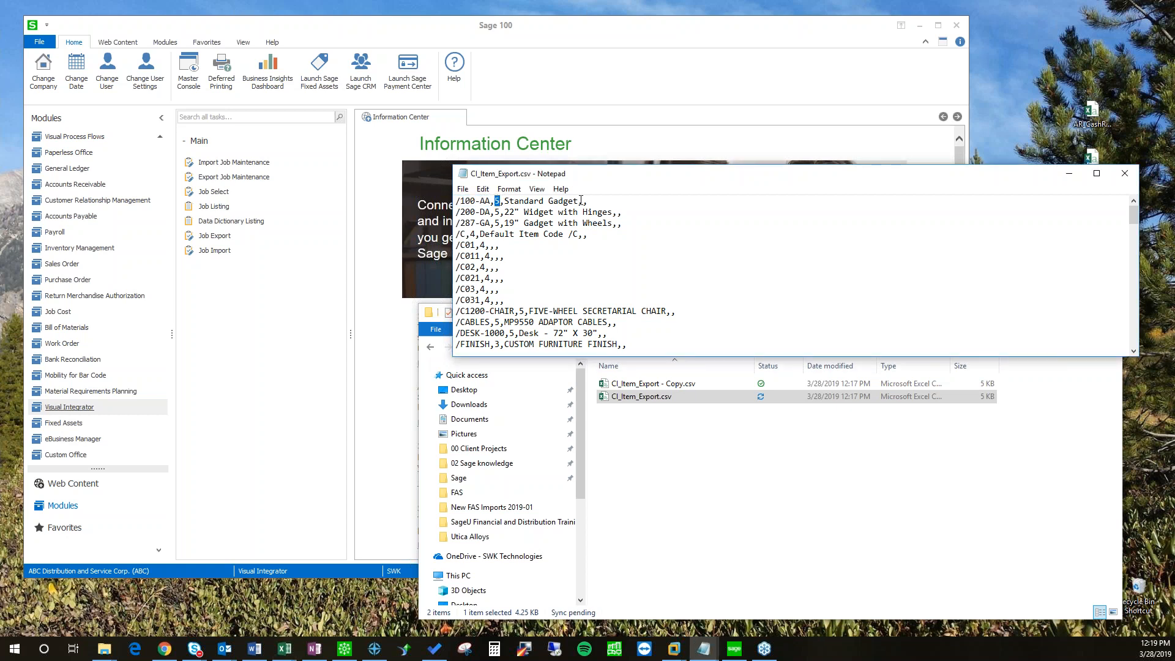
{"action": "left_click_drag", "start_coordinate": [581, 201], "coordinate": [507, 200]}
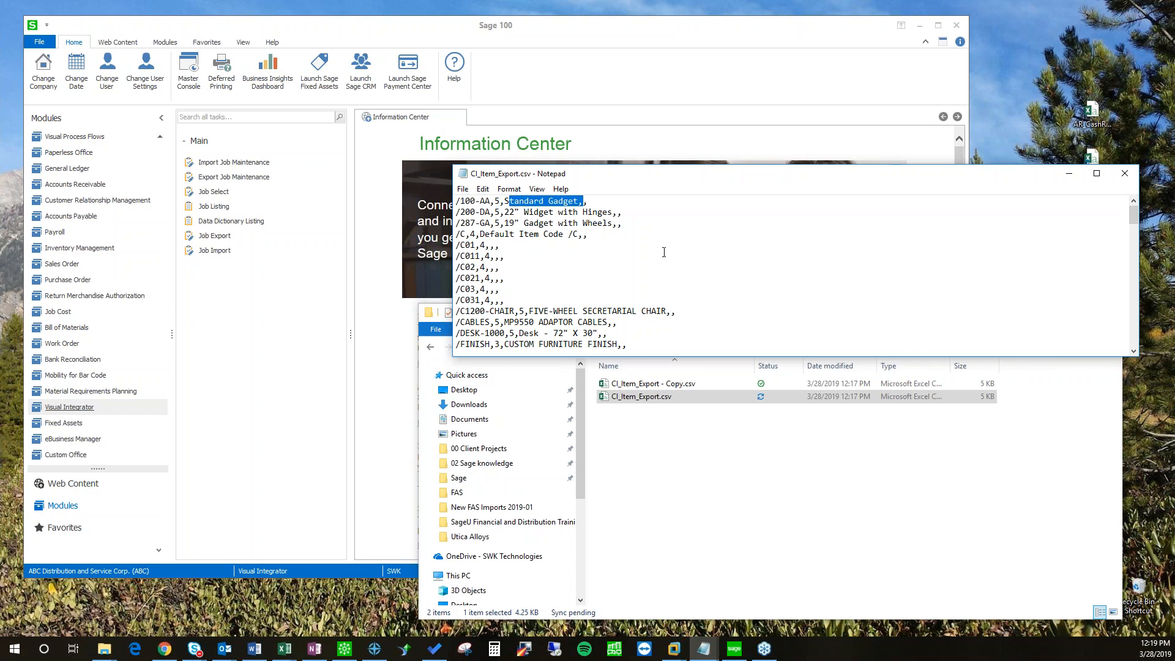
{"action": "left_click", "coordinate": [584, 201]}
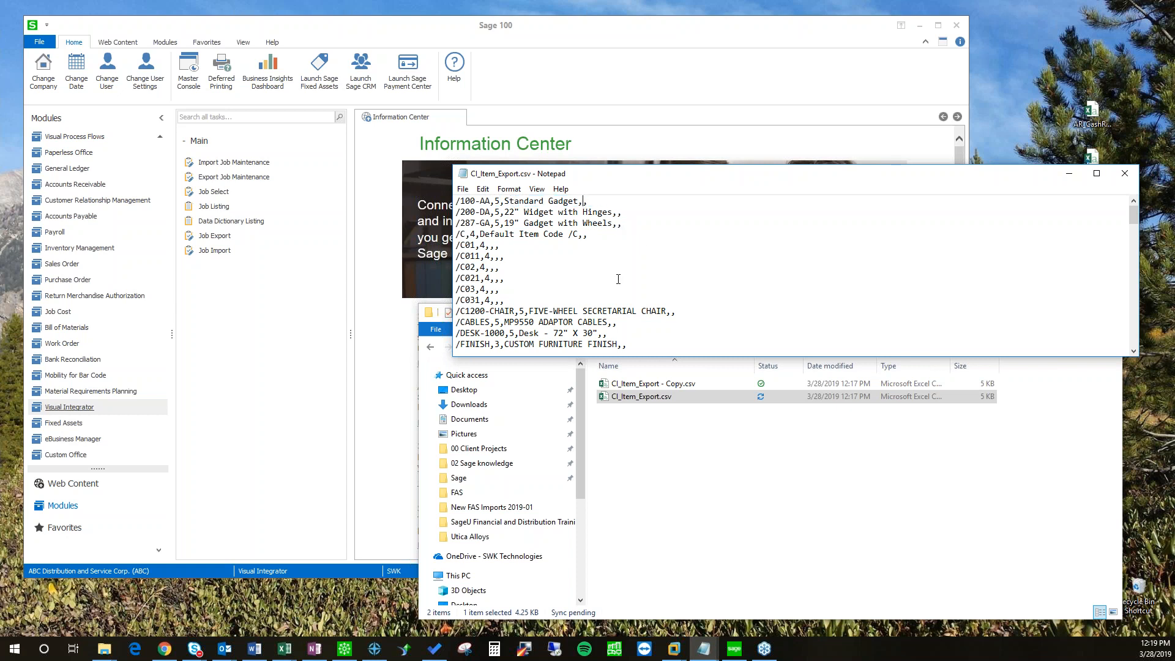
{"action": "scroll", "coordinate": [481, 215], "scroll_direction": "down", "scroll_amount": 7}
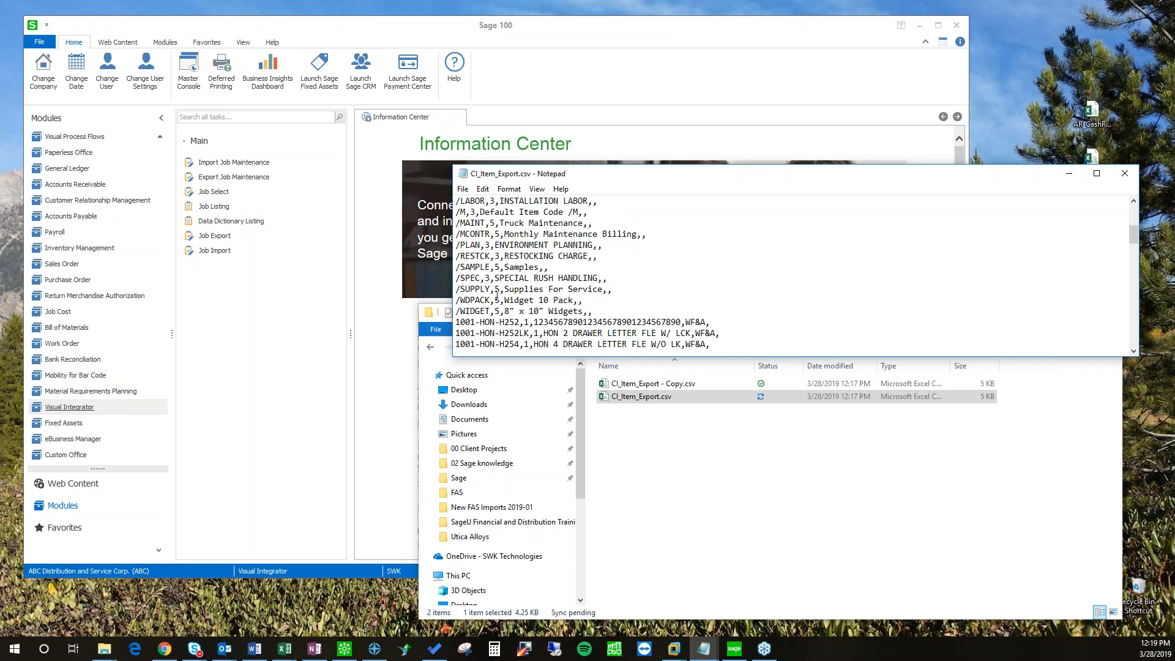
{"action": "scroll", "coordinate": [492, 261], "scroll_direction": "down", "scroll_amount": 1}
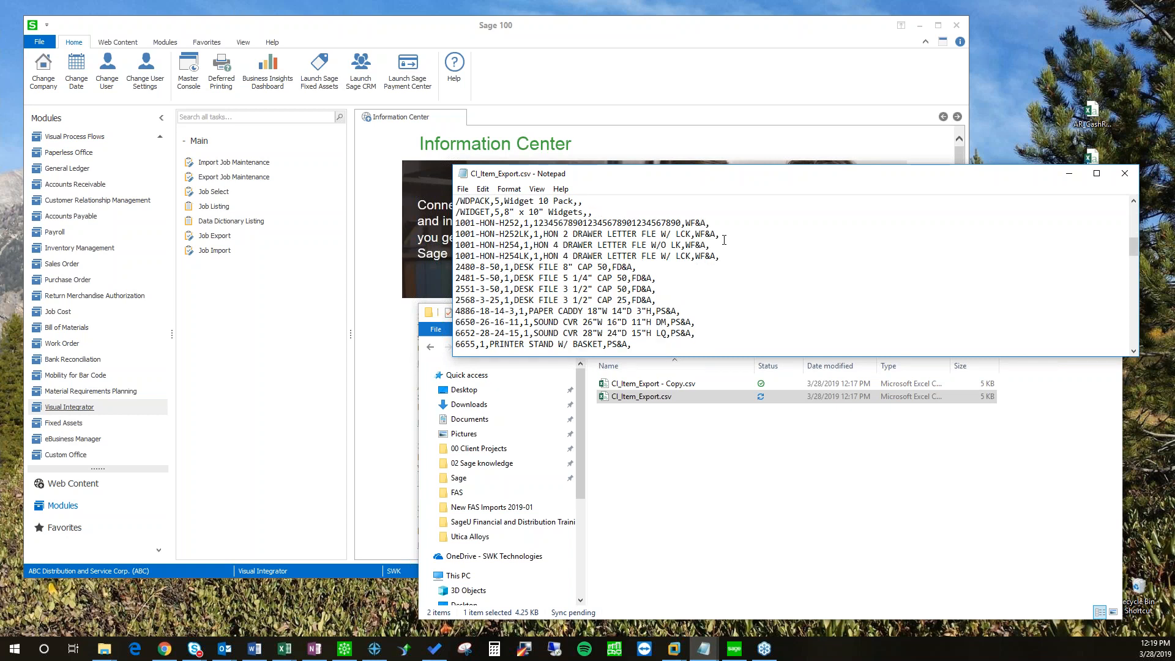
{"action": "left_click_drag", "start_coordinate": [707, 225], "coordinate": [687, 222]}
{"action": "left_click", "coordinate": [691, 233]}
{"action": "left_click", "coordinate": [704, 235]}
Step: Bring the Excel window showing CI_Item_Export.csv into view
{"action": "left_click_drag", "start_coordinate": [0, 43], "coordinate": [464, 55]}
{"action": "left_click", "coordinate": [250, 215]}
{"action": "left_click", "coordinate": [292, 223]}
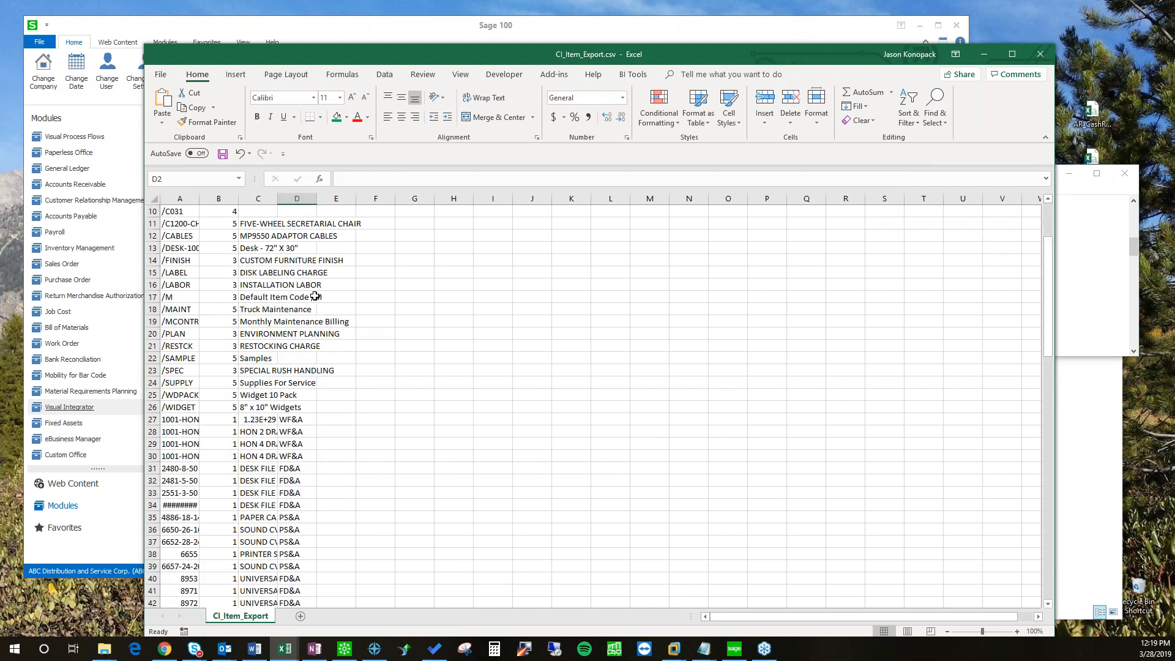
Step: Autofit column C, scan product lines in column D, then close the CSV without saving
{"action": "double_click", "coordinate": [277, 198]}
{"action": "left_click", "coordinate": [423, 248]}
{"action": "scroll", "coordinate": [433, 352], "scroll_direction": "down", "scroll_amount": 13}
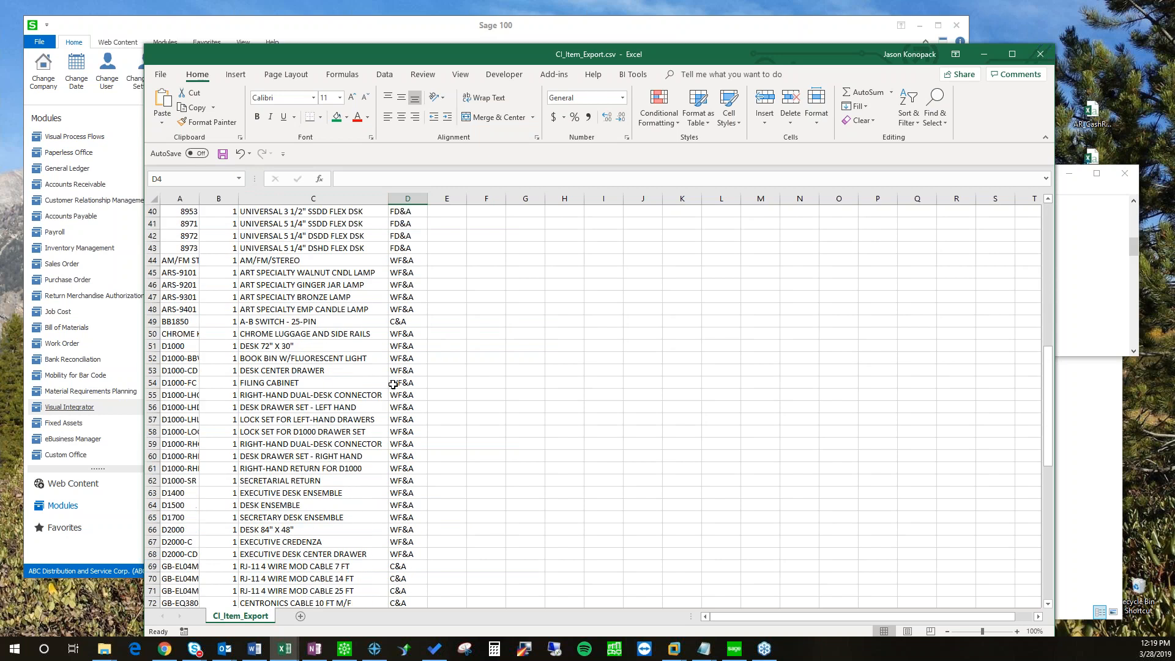
{"action": "scroll", "coordinate": [393, 375], "scroll_direction": "up", "scroll_amount": 13}
{"action": "left_click", "coordinate": [1040, 54]}
{"action": "left_click", "coordinate": [585, 339]}
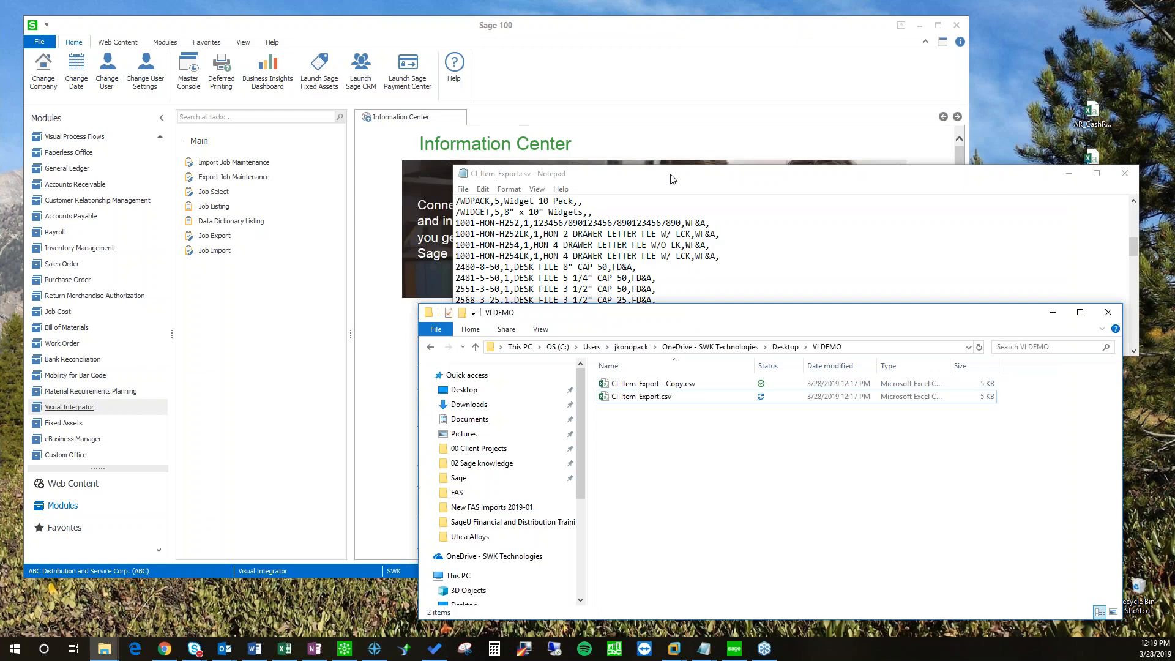
Step: Move Notepad to the lower right of the screen and minimise the VI DEMO folder window
{"action": "left_click", "coordinate": [687, 194]}
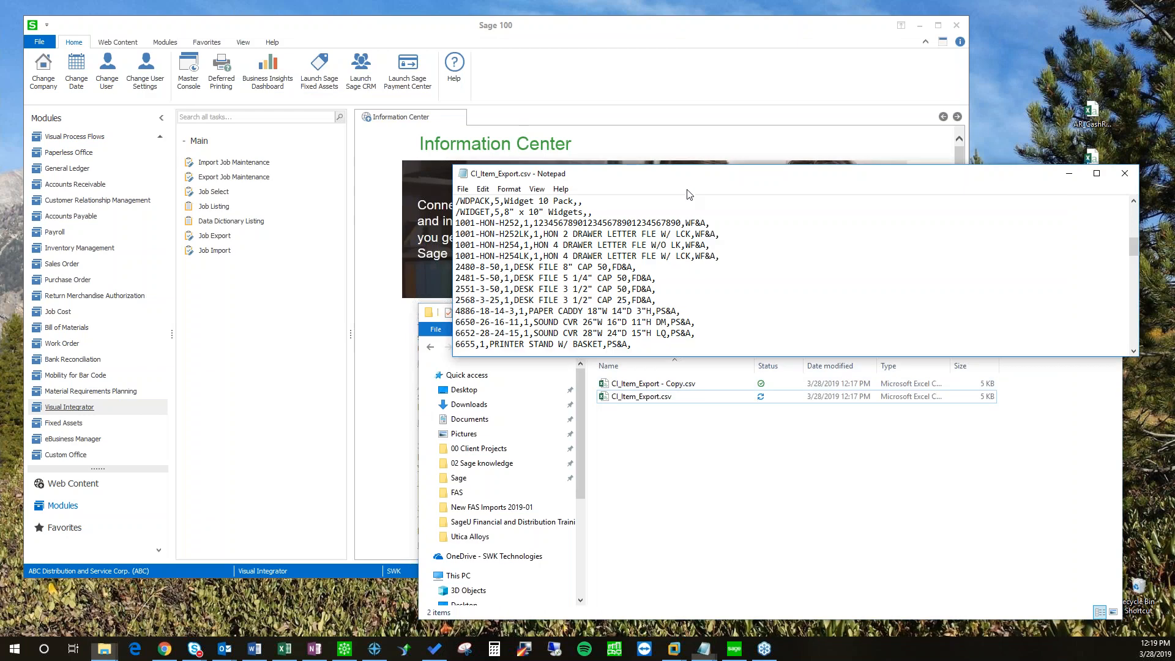
{"action": "left_click_drag", "start_coordinate": [687, 194], "coordinate": [985, 459]}
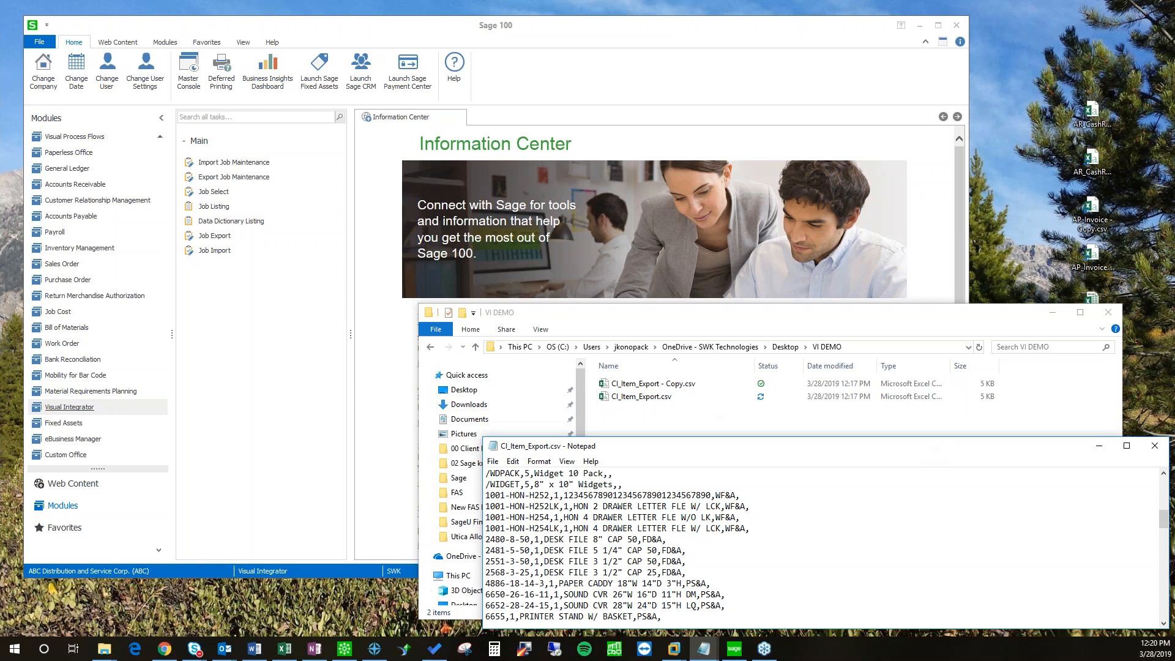
{"action": "key", "text": "alt+Tab"}
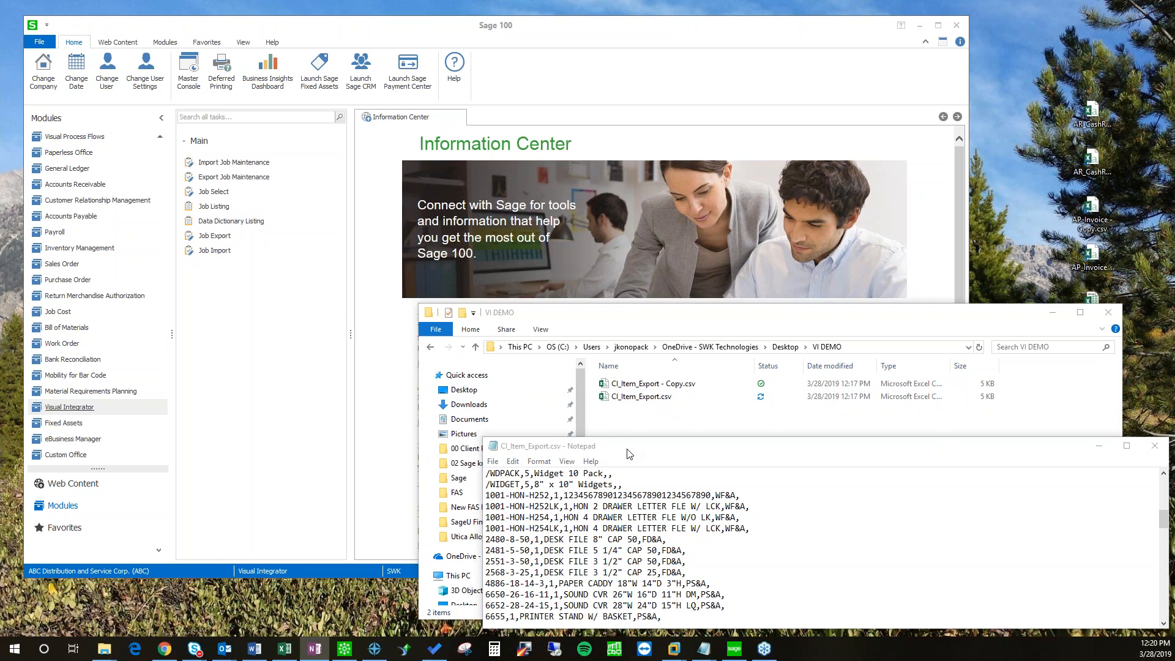
{"action": "left_click_drag", "start_coordinate": [616, 451], "coordinate": [622, 448]}
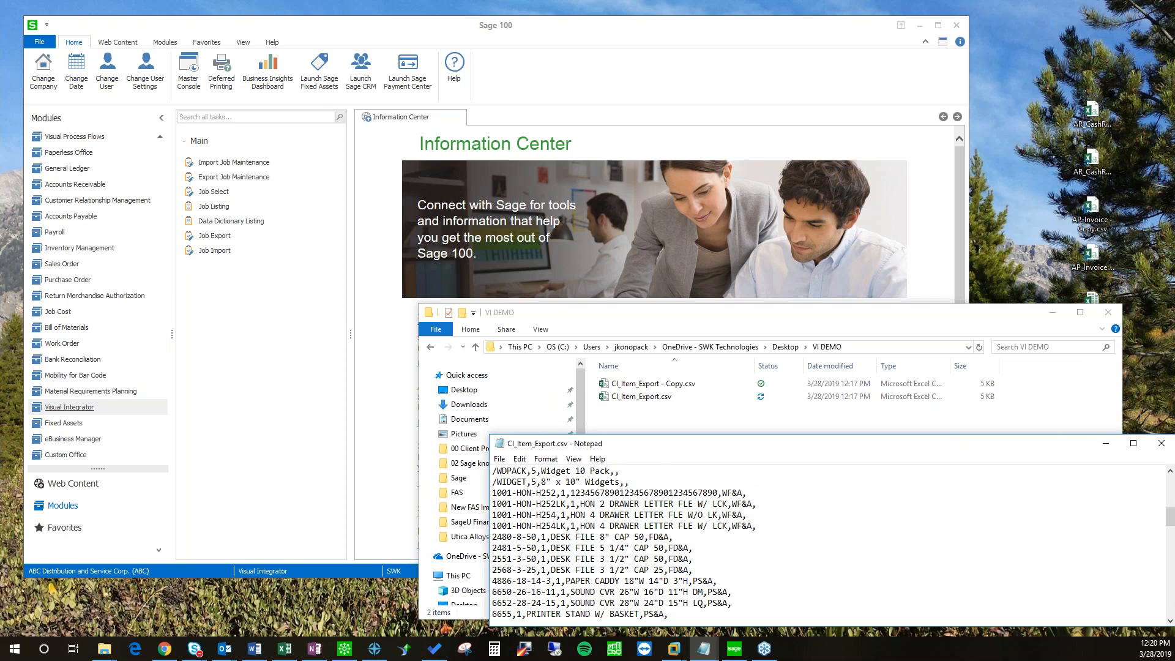
{"action": "left_click_drag", "start_coordinate": [626, 317], "coordinate": [601, 241]}
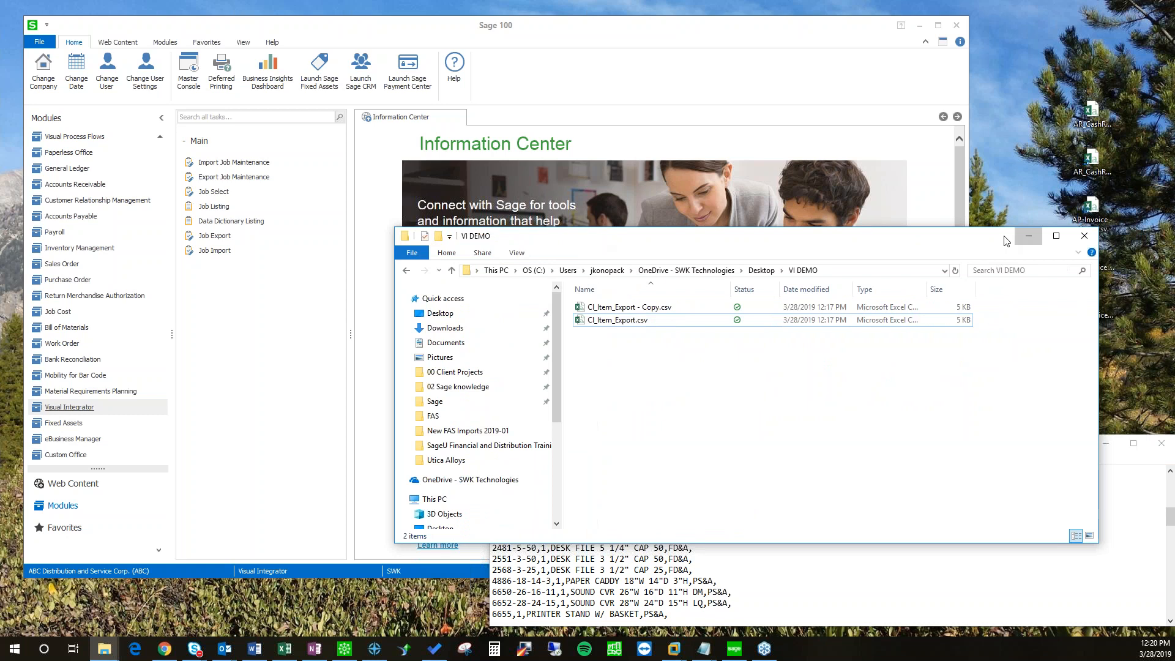
{"action": "left_click", "coordinate": [1017, 237]}
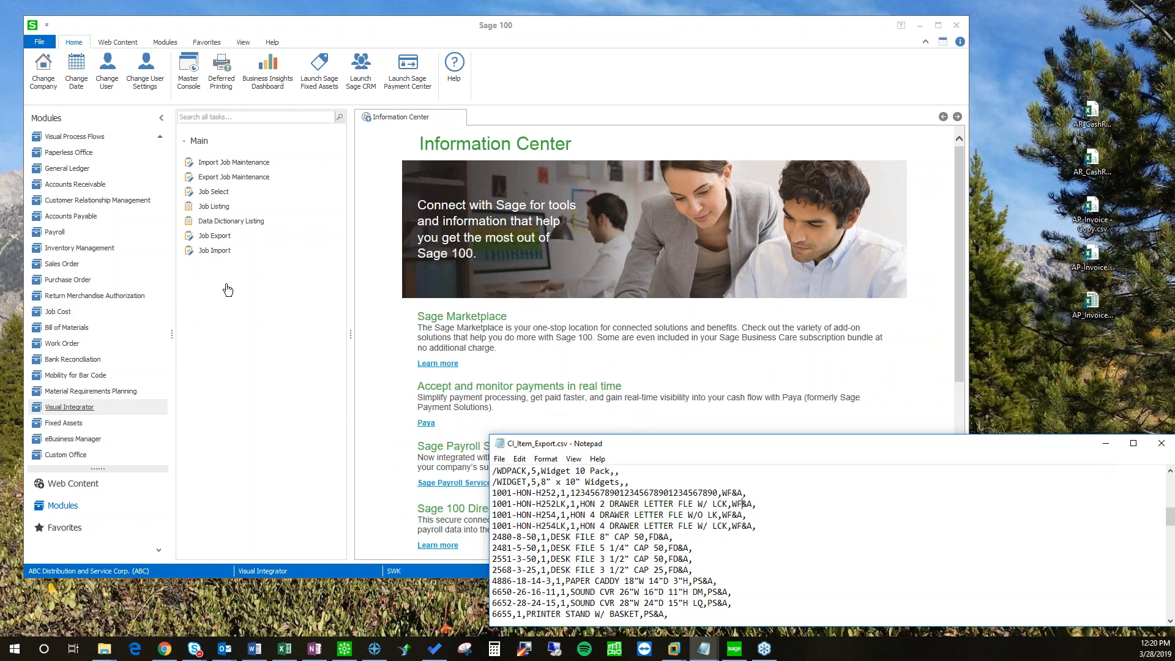
Step: Reopen the CI_ITEM job in Export Job Maintenance and view its Data tab fields
{"action": "left_click", "coordinate": [235, 178]}
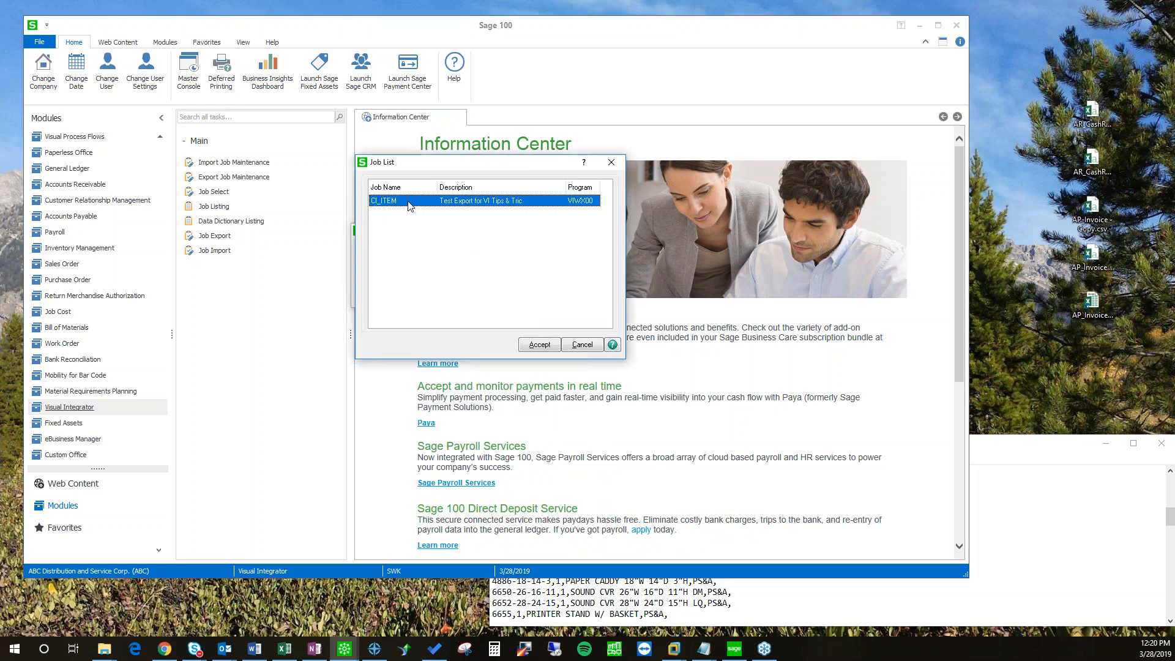
{"action": "double_click", "coordinate": [409, 201]}
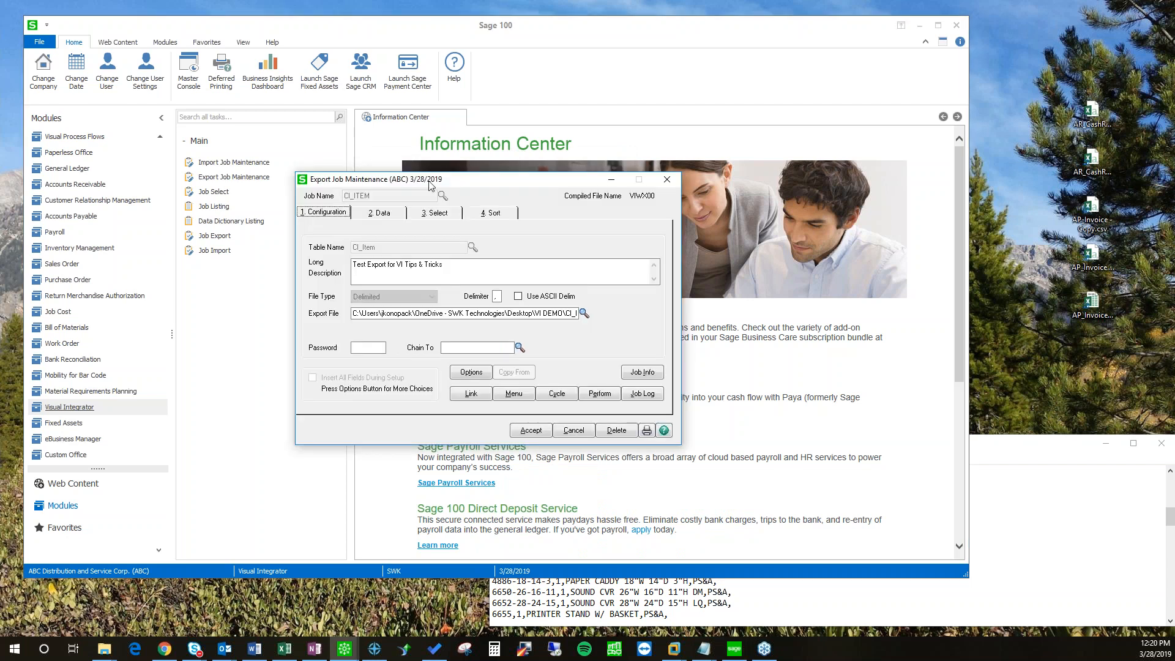
{"action": "left_click", "coordinate": [337, 240]}
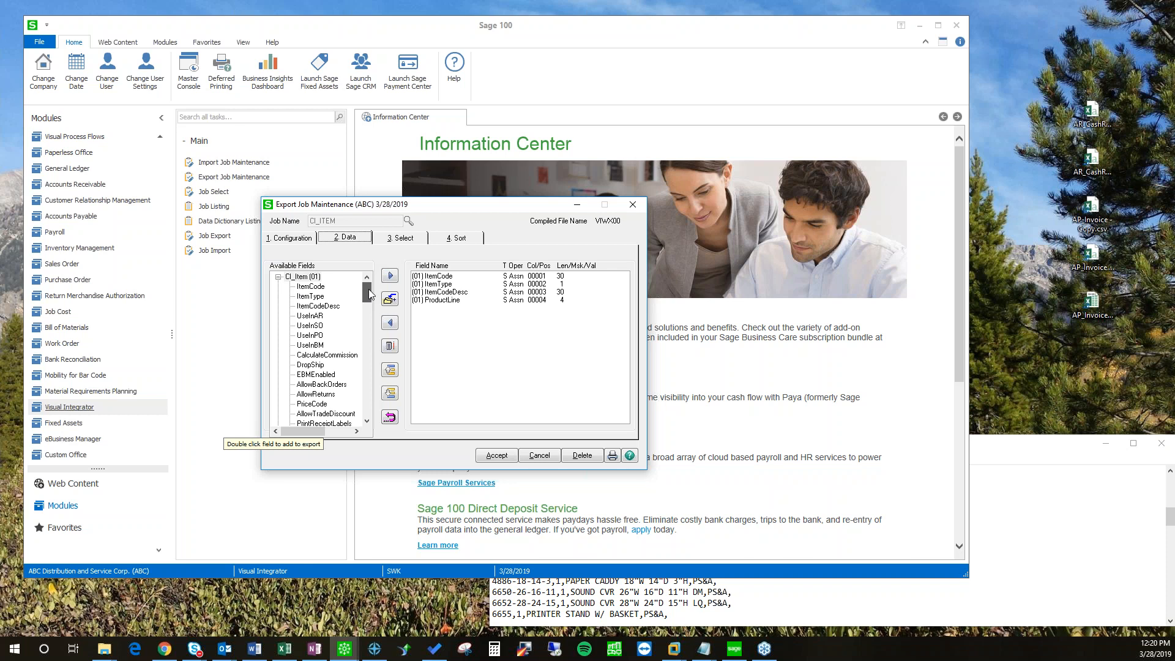
Step: Add ProductLineDesc from IM_ProductLine as the fifth export field, comparing against the CSV in Notepad
{"action": "left_click_drag", "start_coordinate": [369, 293], "coordinate": [366, 417]}
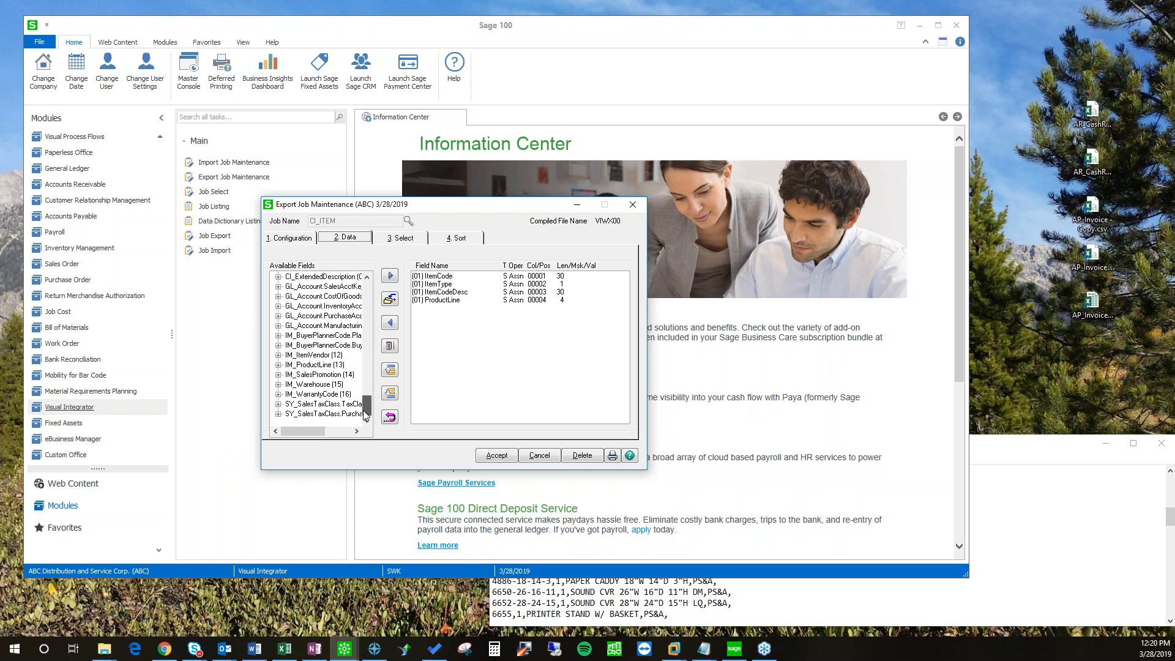
{"action": "left_click", "coordinate": [437, 300]}
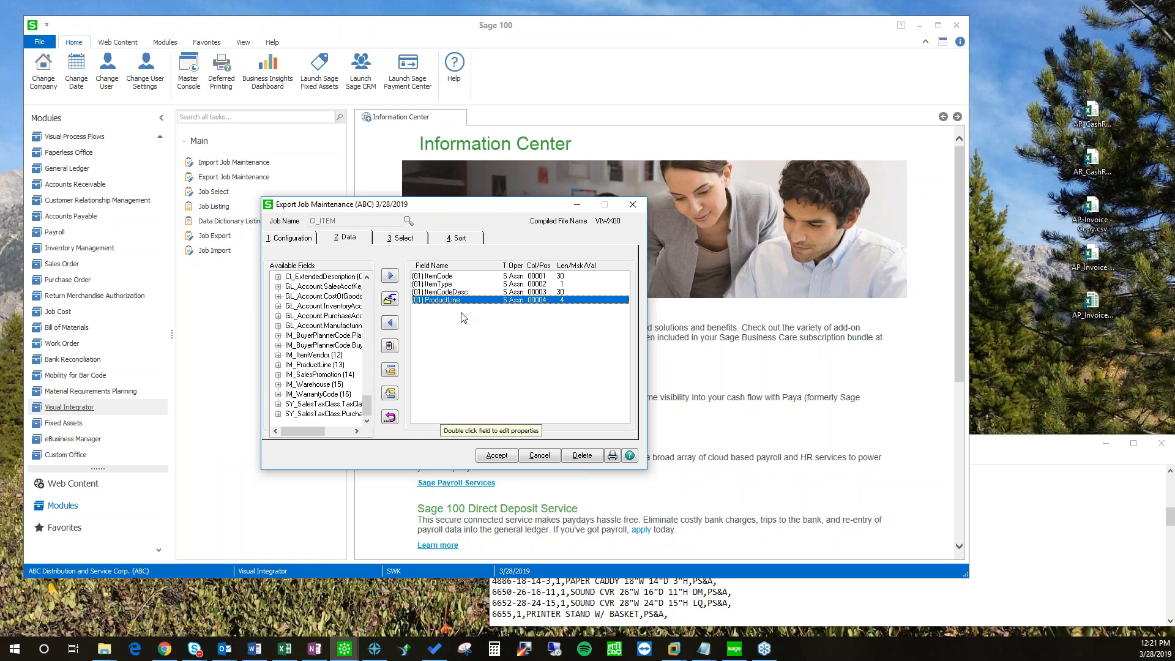
{"action": "left_click_drag", "start_coordinate": [368, 407], "coordinate": [365, 339]}
{"action": "mouse_move", "coordinate": [368, 409]}
{"action": "left_mouse_down"}
{"action": "mouse_move", "coordinate": [373, 295]}
{"action": "mouse_move", "coordinate": [369, 421]}
{"action": "left_mouse_up"}
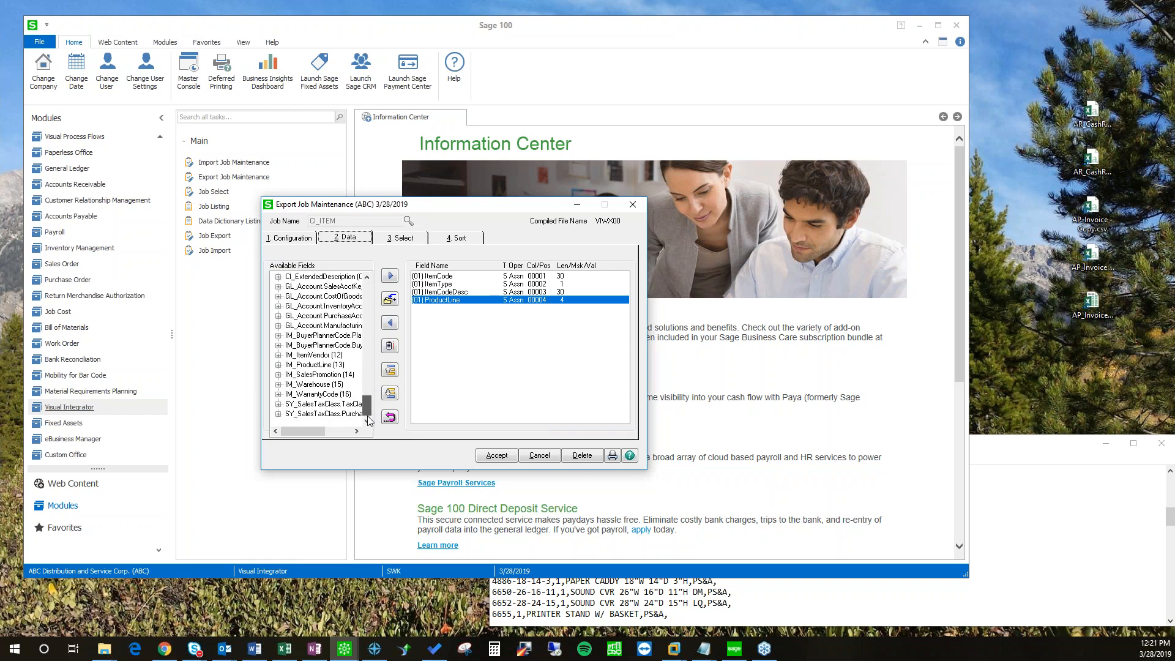
{"action": "left_click", "coordinate": [279, 365]}
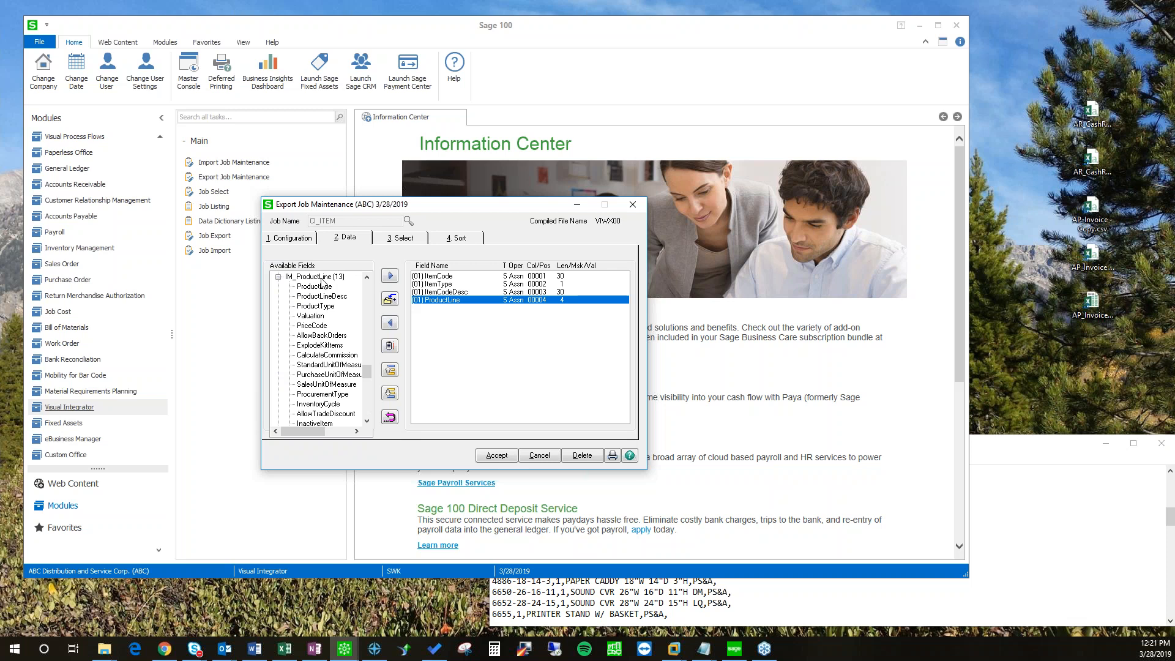
{"action": "left_click", "coordinate": [321, 297]}
{"action": "left_click", "coordinate": [391, 277]}
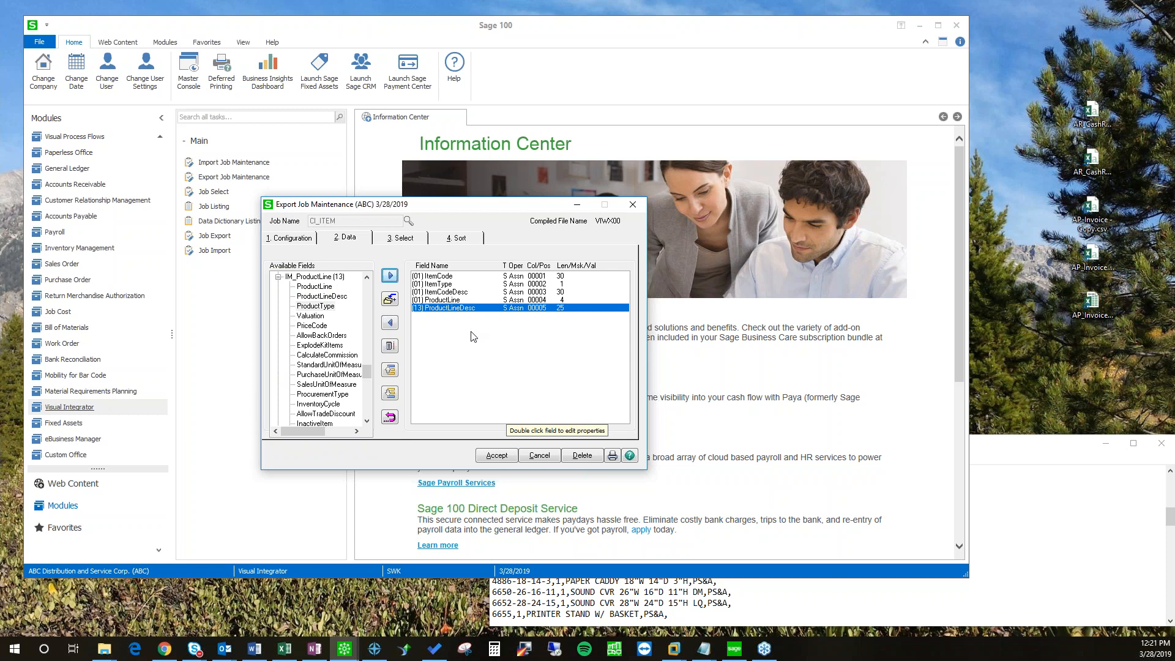
{"action": "left_click", "coordinate": [1022, 459]}
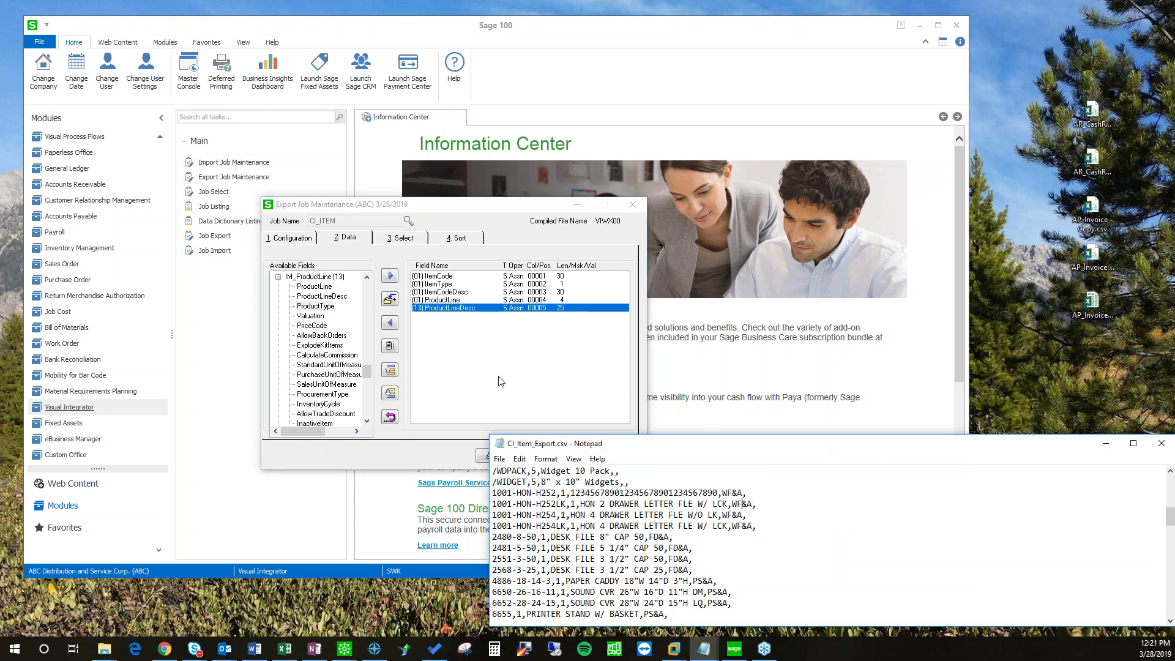
{"action": "left_click", "coordinate": [478, 366]}
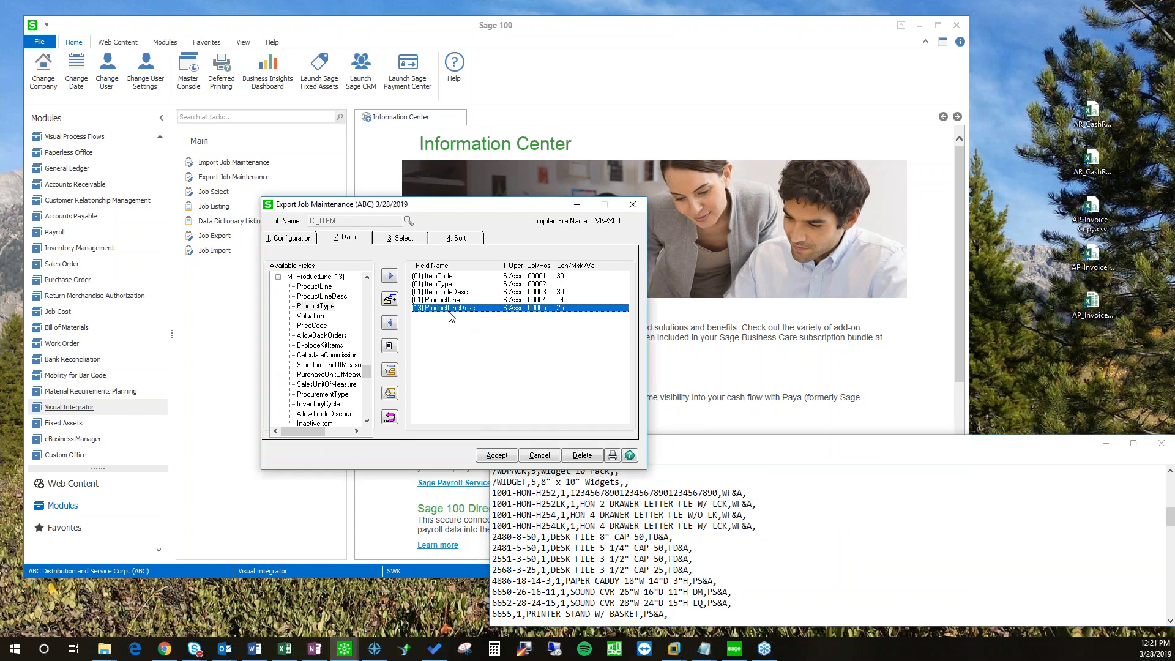
Step: Add a PriceCode selection criterion with relation Equal and value STD
{"action": "left_click", "coordinate": [395, 240]}
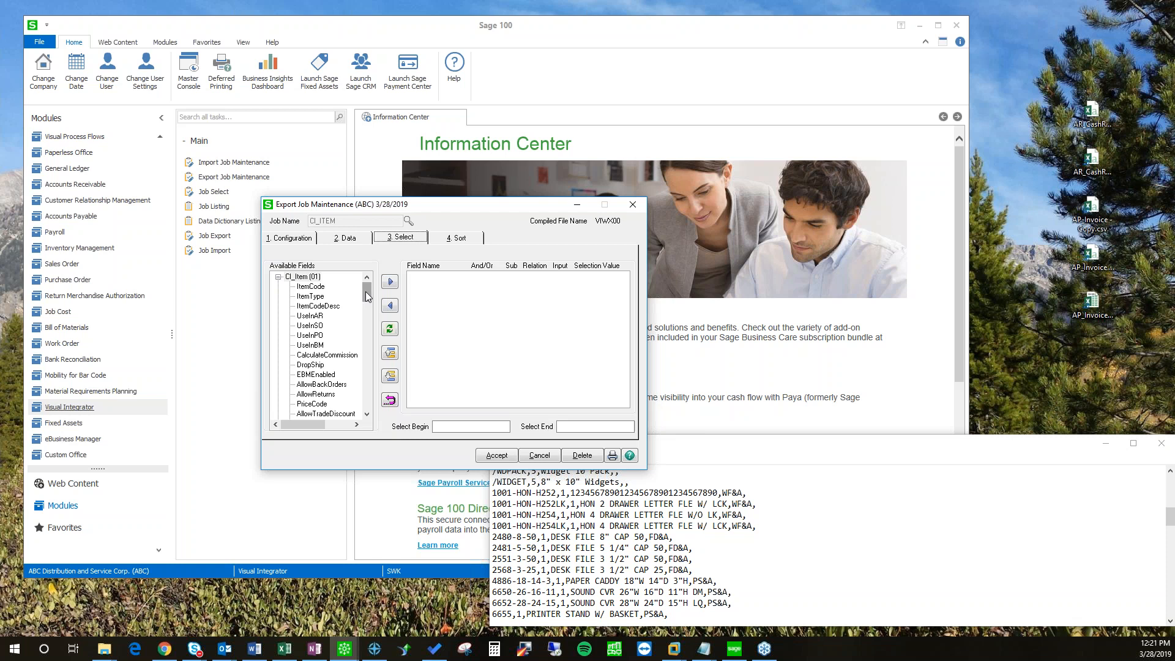
{"action": "scroll", "coordinate": [367, 296], "scroll_direction": "down", "scroll_amount": 1}
{"action": "left_click", "coordinate": [311, 375]}
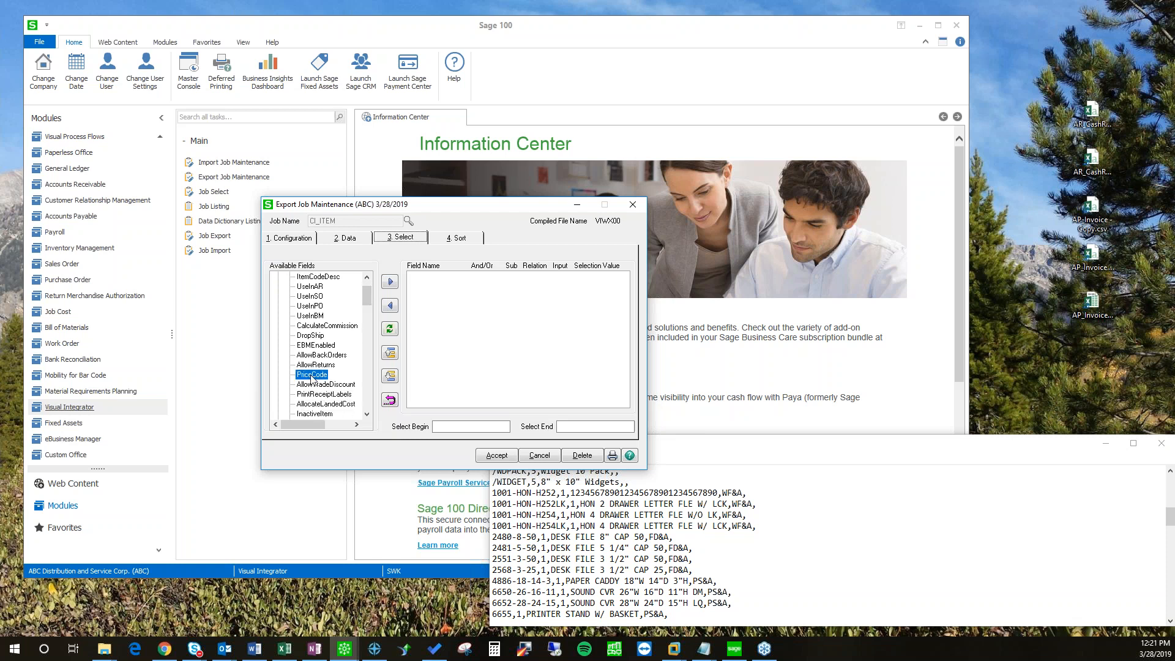
{"action": "left_click", "coordinate": [390, 283]}
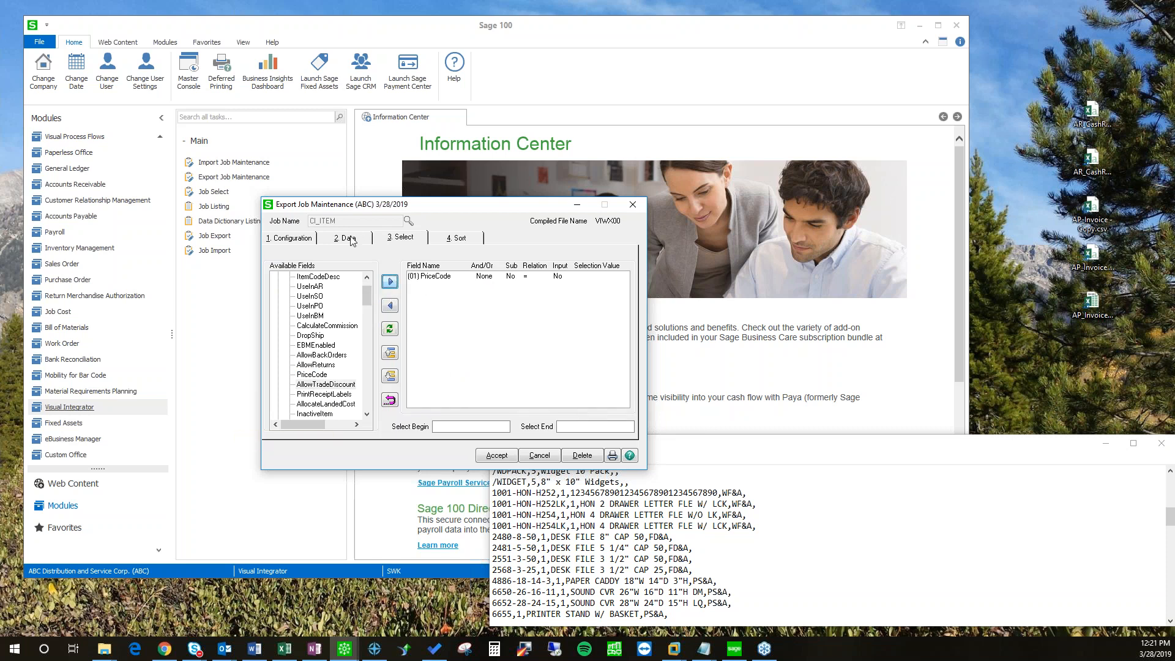
{"action": "double_click", "coordinate": [489, 277]}
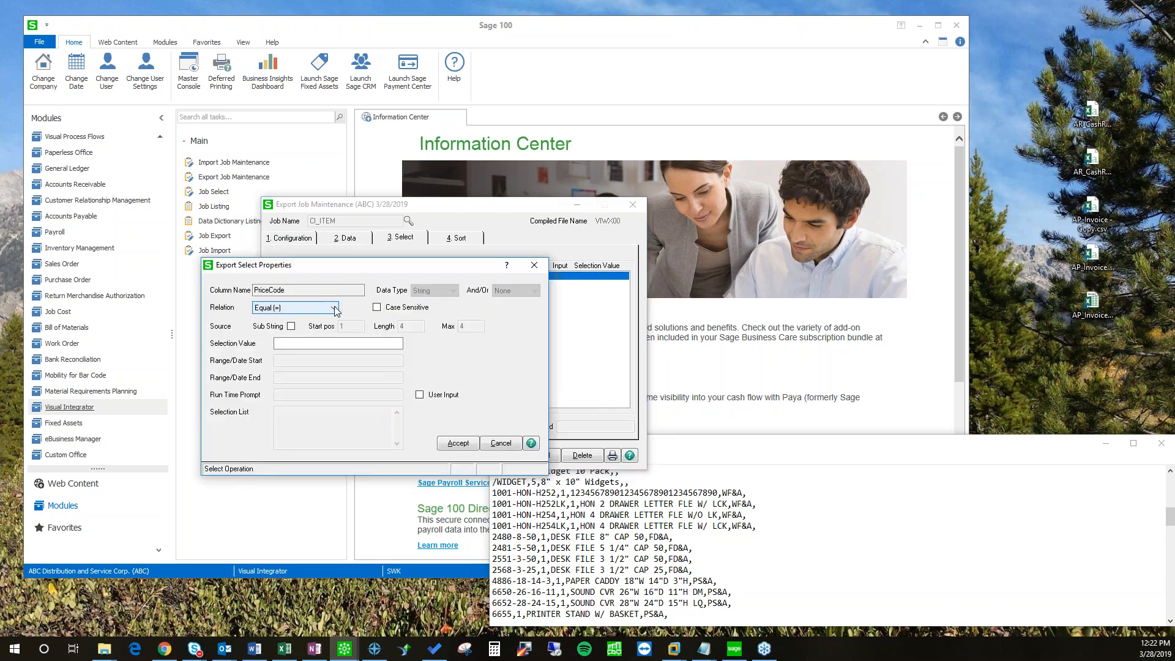
{"action": "left_click_drag", "start_coordinate": [336, 272], "coordinate": [472, 213]}
{"action": "left_click", "coordinate": [453, 286]}
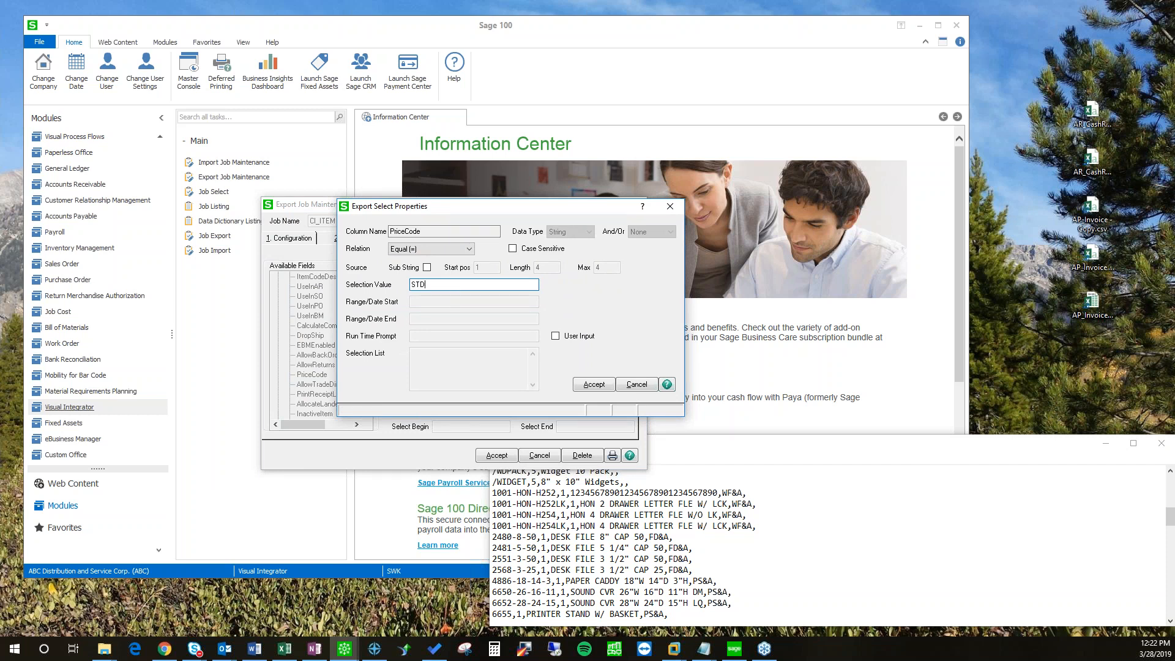
{"action": "left_click_drag", "start_coordinate": [441, 207], "coordinate": [411, 225]}
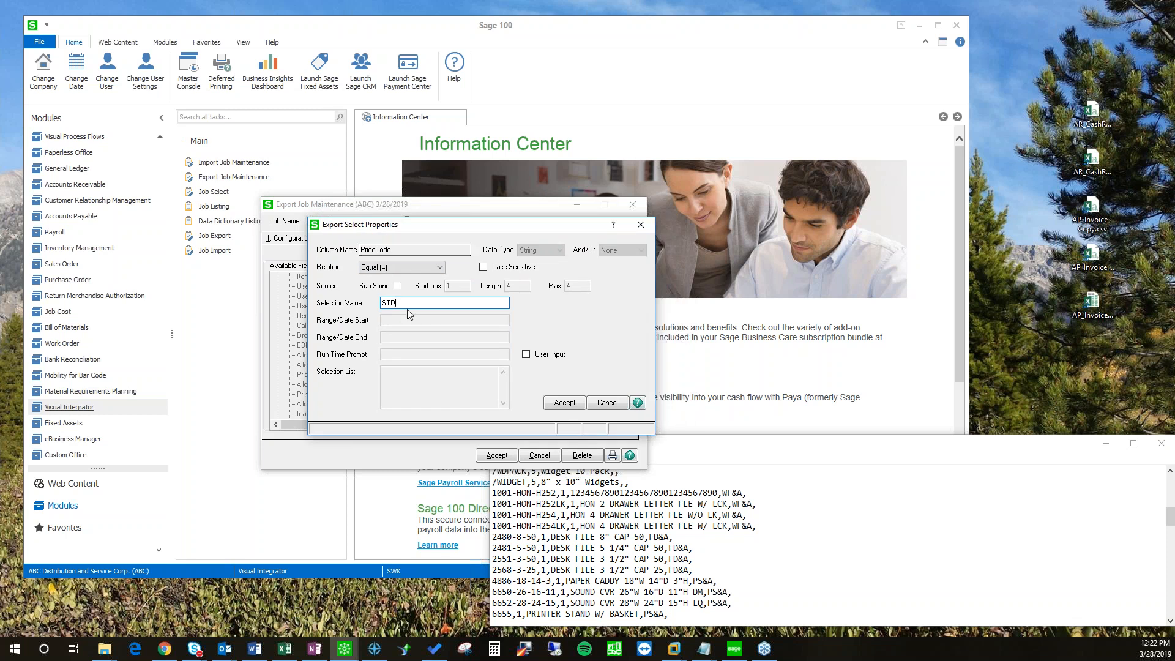
{"action": "left_click", "coordinate": [560, 402]}
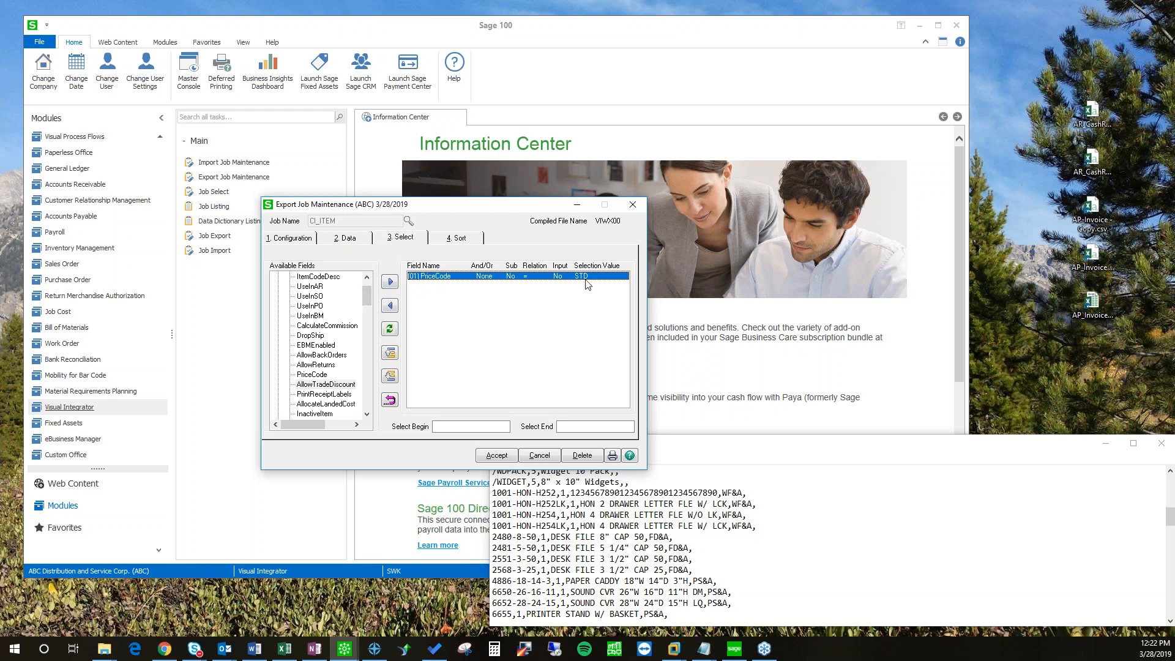
{"action": "left_click", "coordinate": [343, 239]}
Step: Add PriceCode to the exported fields, close the Notepad CSV, and accept the CI_ITEM export job
{"action": "left_click", "coordinate": [315, 404]}
{"action": "left_click", "coordinate": [390, 275]}
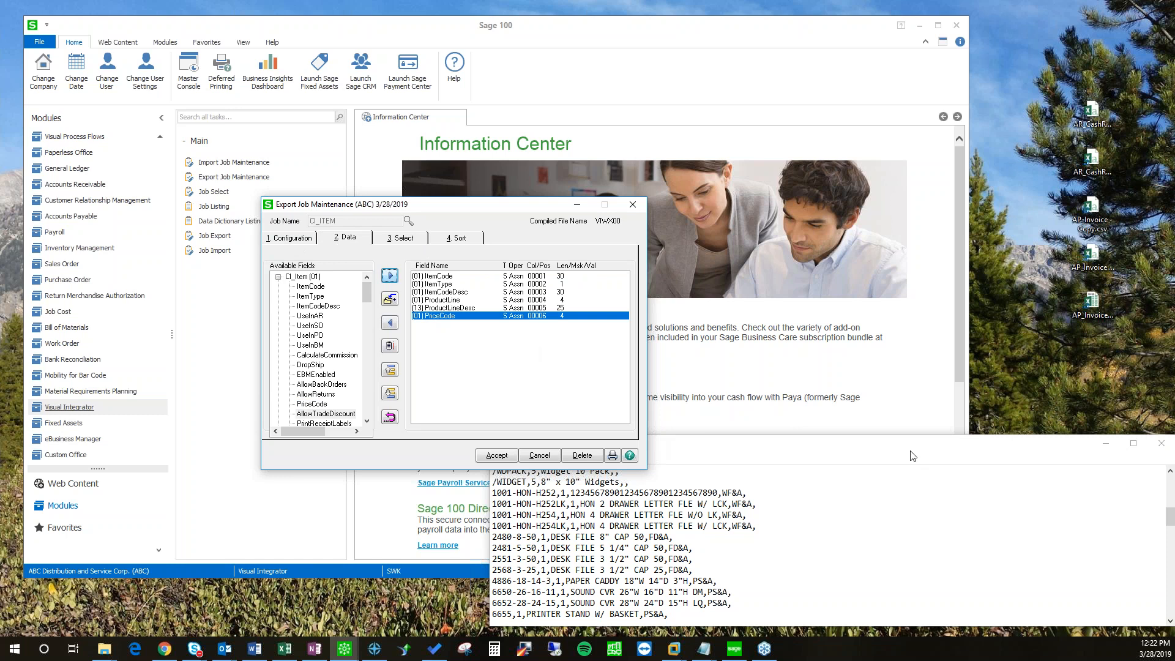
{"action": "left_click_drag", "start_coordinate": [911, 451], "coordinate": [764, 440]}
{"action": "left_click", "coordinate": [1016, 431]}
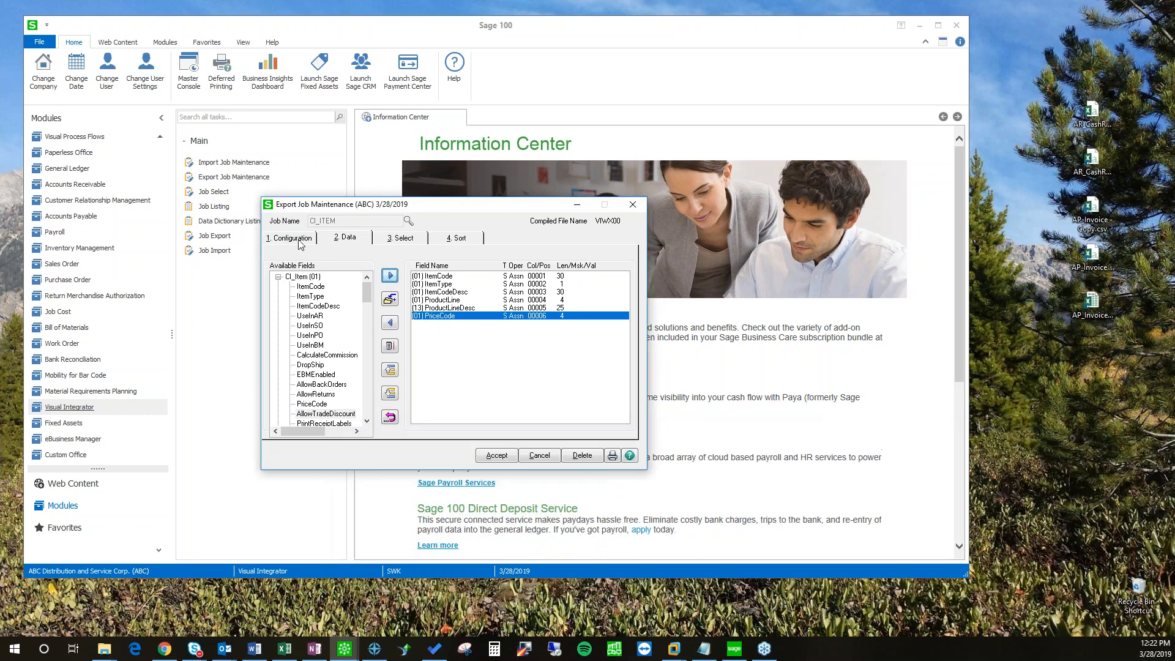
{"action": "left_click", "coordinate": [507, 456]}
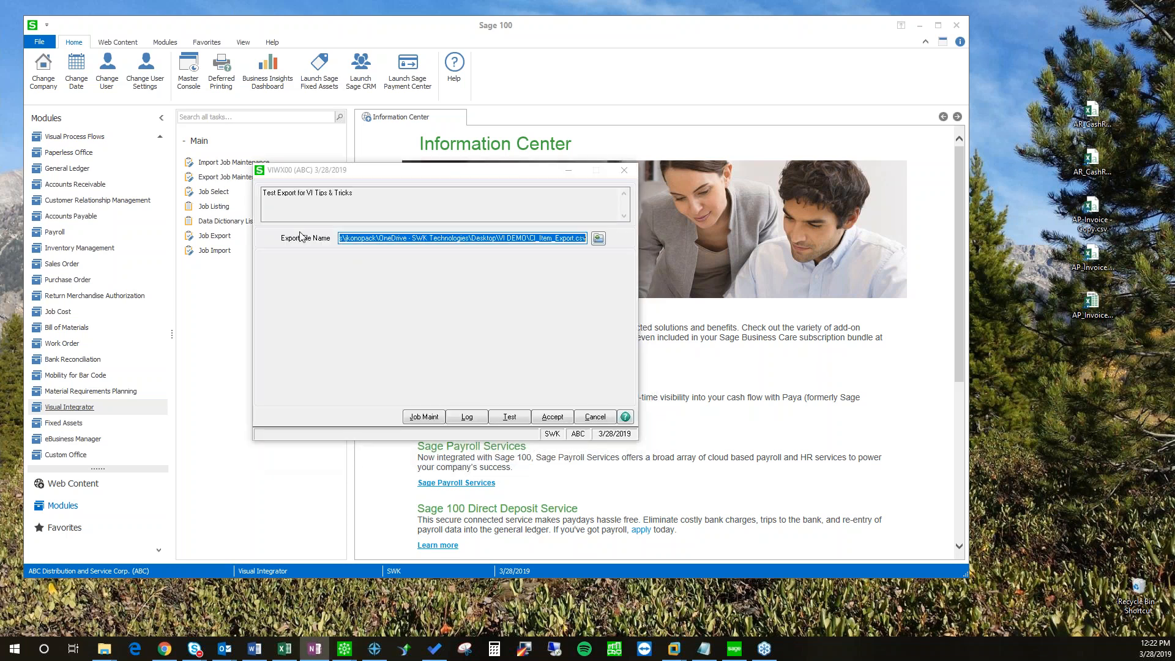
Step: Test the export job on a 10-record sample and decline viewing the job log
{"action": "left_click", "coordinate": [518, 418]}
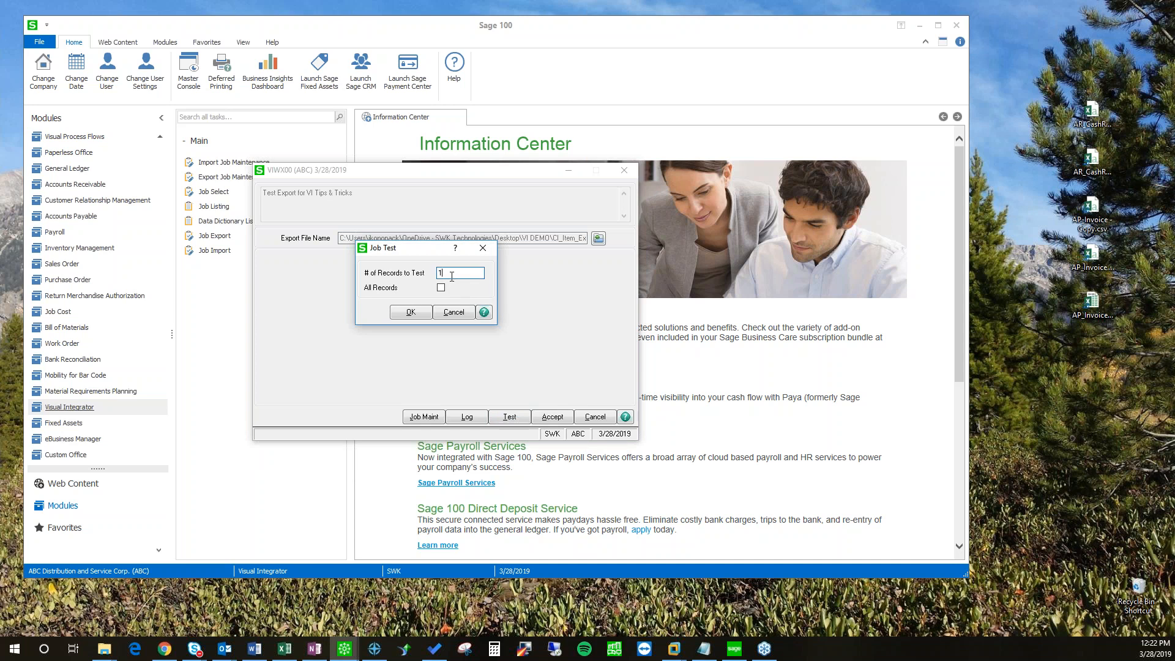
{"action": "left_click", "coordinate": [415, 312]}
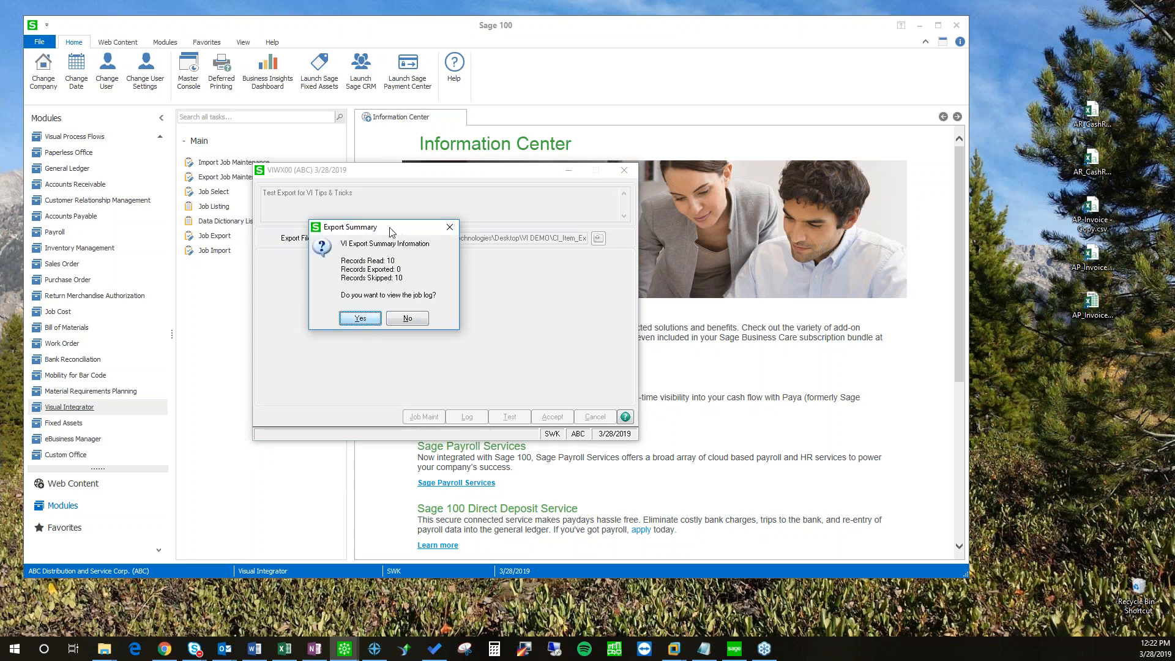
{"action": "left_click_drag", "start_coordinate": [395, 230], "coordinate": [441, 223]}
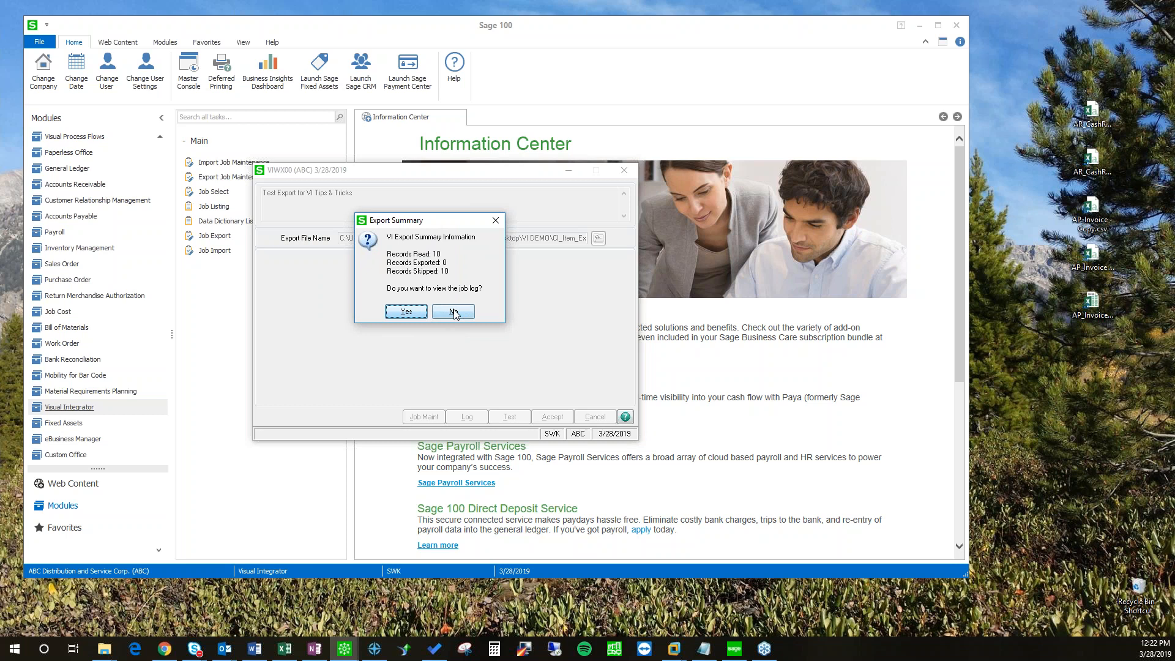
{"action": "left_click", "coordinate": [454, 313]}
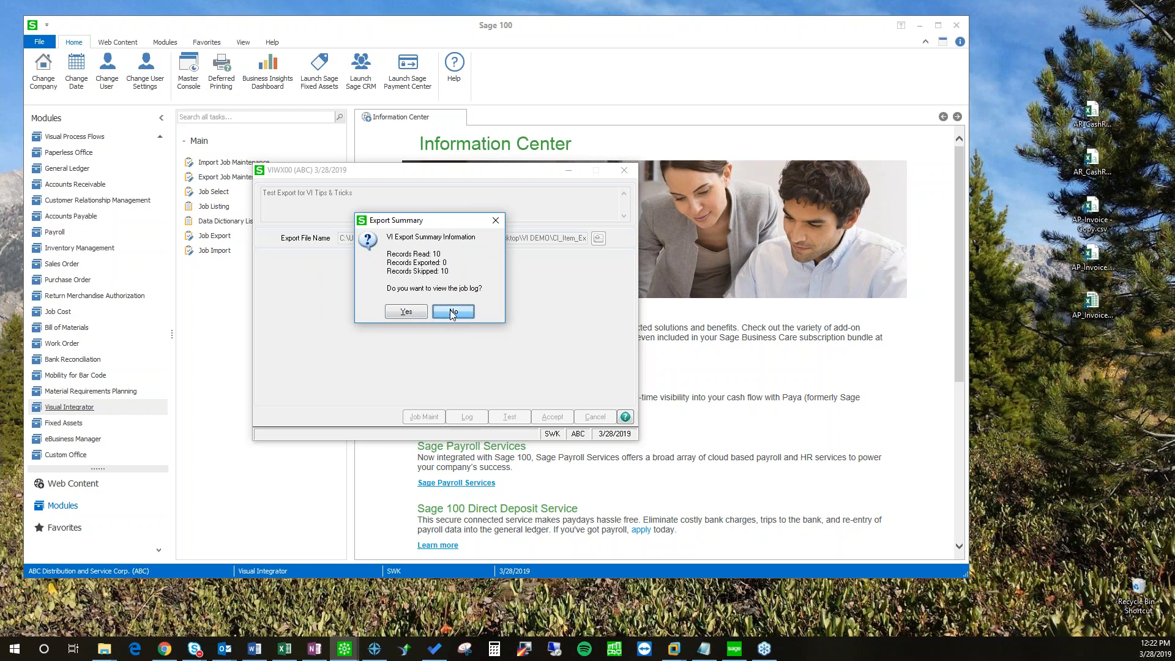
Step: Rerun the test on All Records, reading 105 and exporting 49
{"action": "left_click", "coordinate": [510, 417]}
{"action": "left_click", "coordinate": [440, 289]}
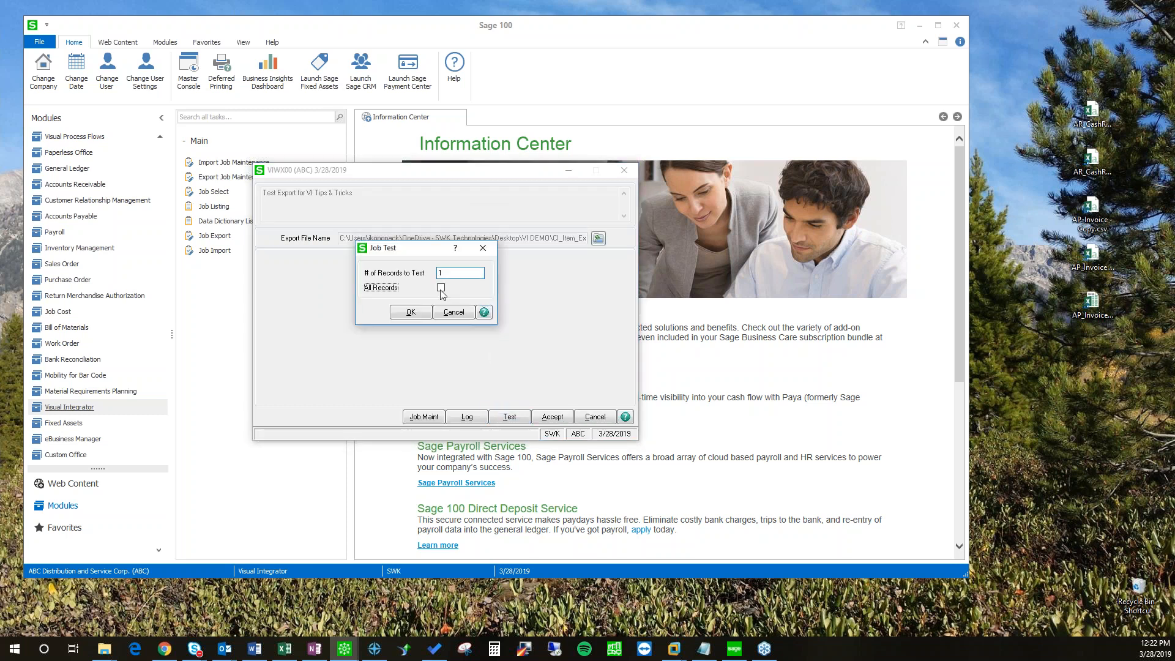
{"action": "left_click", "coordinate": [410, 313]}
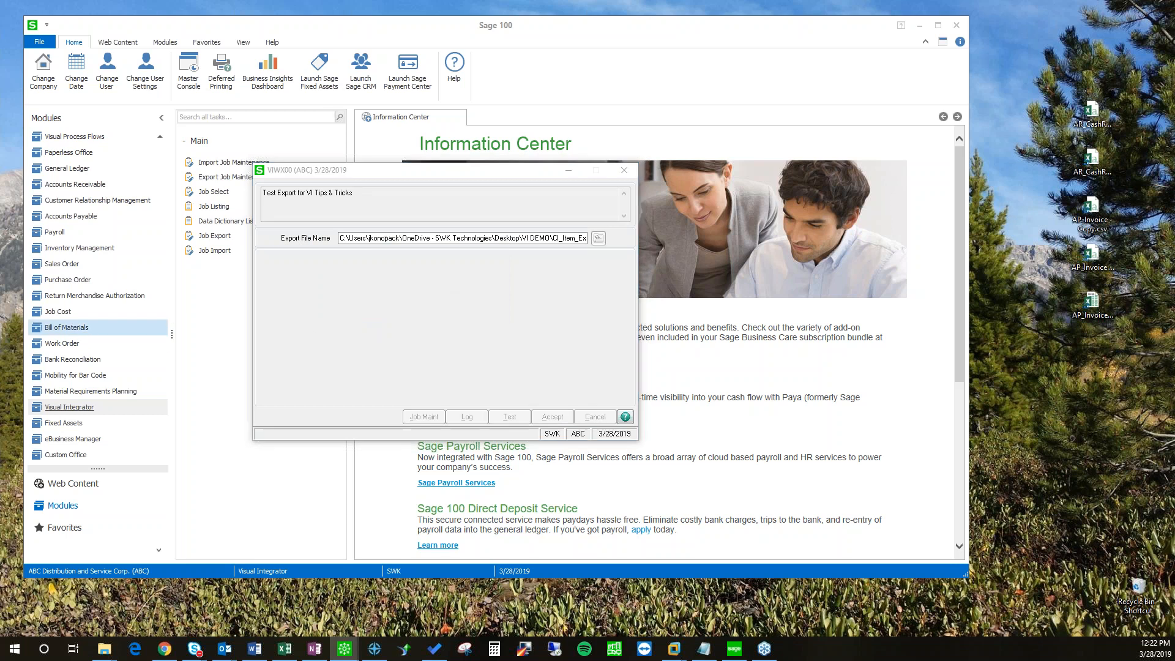
{"action": "left_click_drag", "start_coordinate": [268, 229], "coordinate": [431, 242]}
{"action": "left_click", "coordinate": [439, 251]}
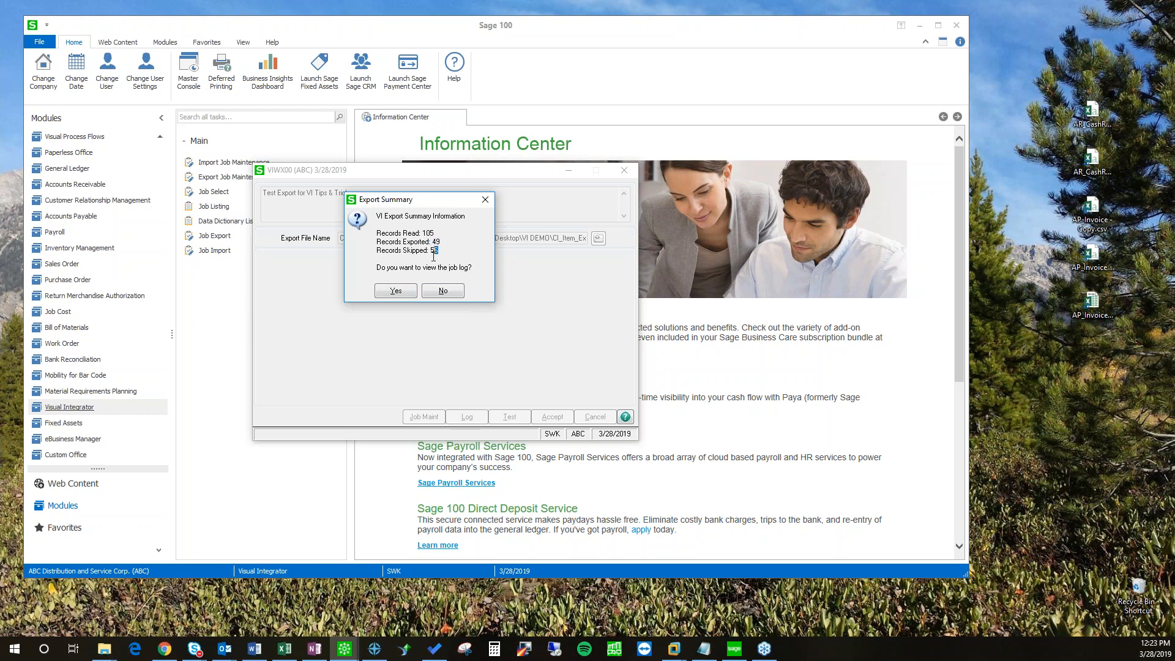
{"action": "left_click", "coordinate": [396, 291]}
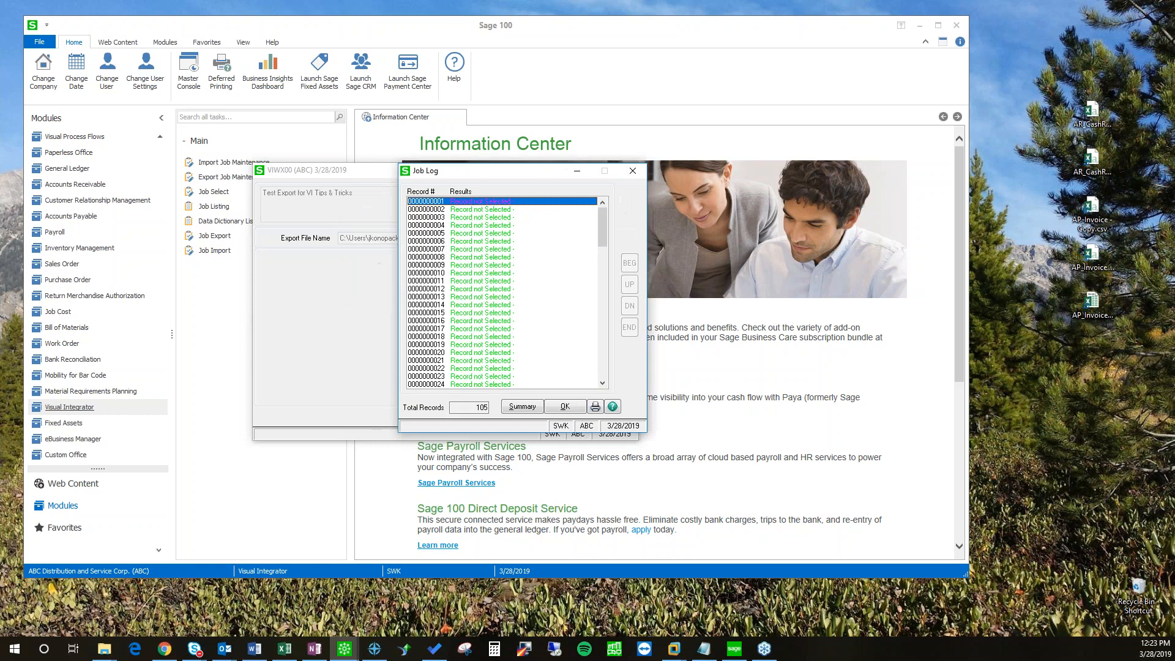
{"action": "left_click_drag", "start_coordinate": [453, 176], "coordinate": [398, 186]}
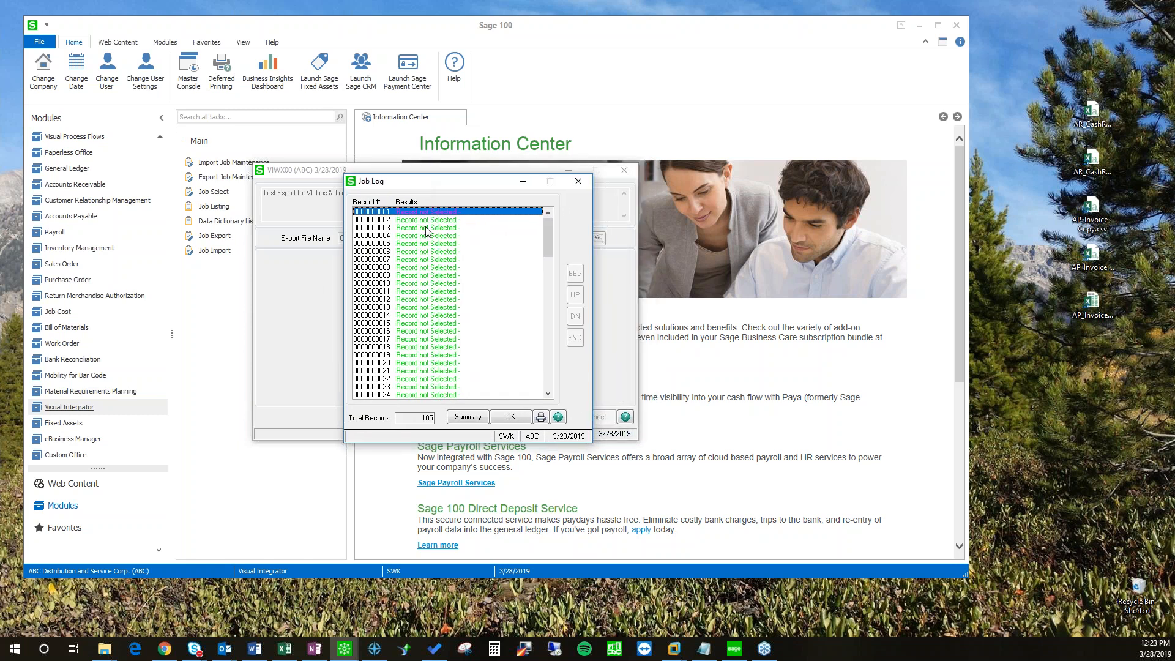
{"action": "left_click", "coordinate": [422, 219]}
{"action": "double_click", "coordinate": [421, 227]}
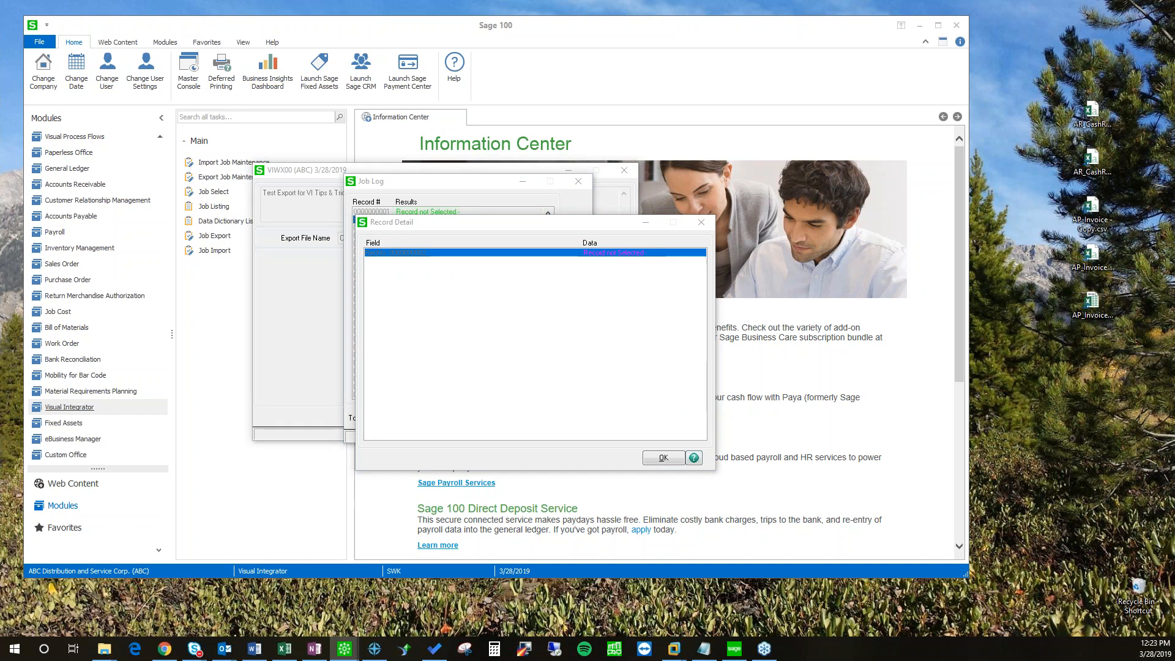
{"action": "left_click", "coordinate": [601, 488]}
{"action": "left_click_drag", "start_coordinate": [550, 241], "coordinate": [550, 262]}
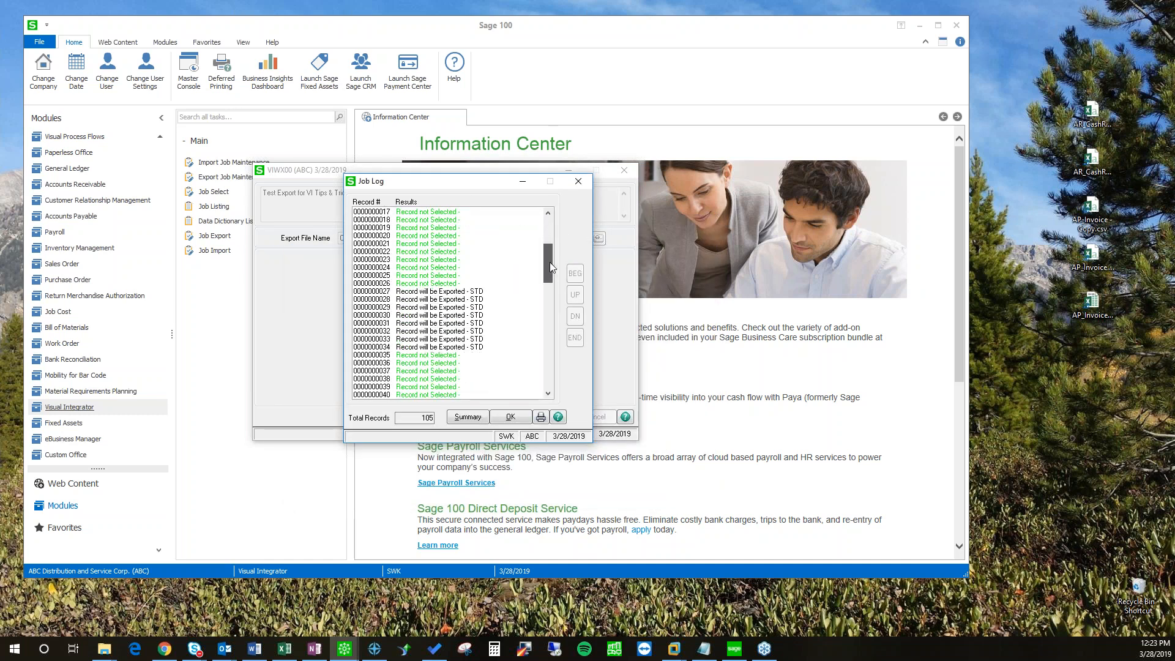
{"action": "left_click", "coordinate": [465, 291]}
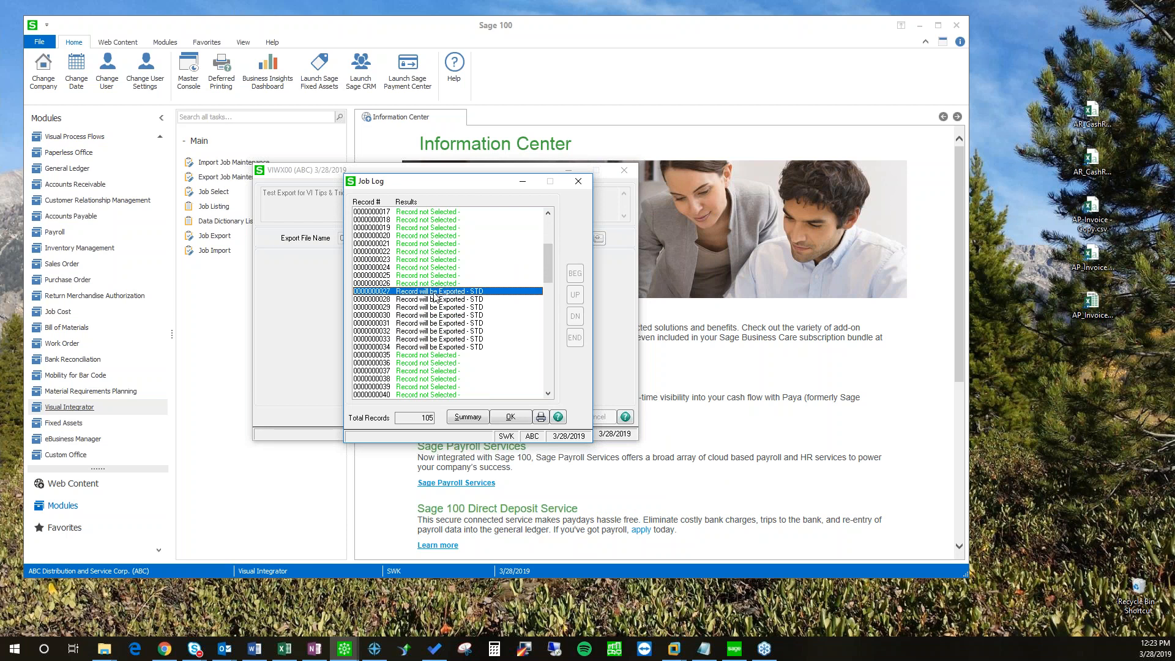
{"action": "double_click", "coordinate": [433, 292]}
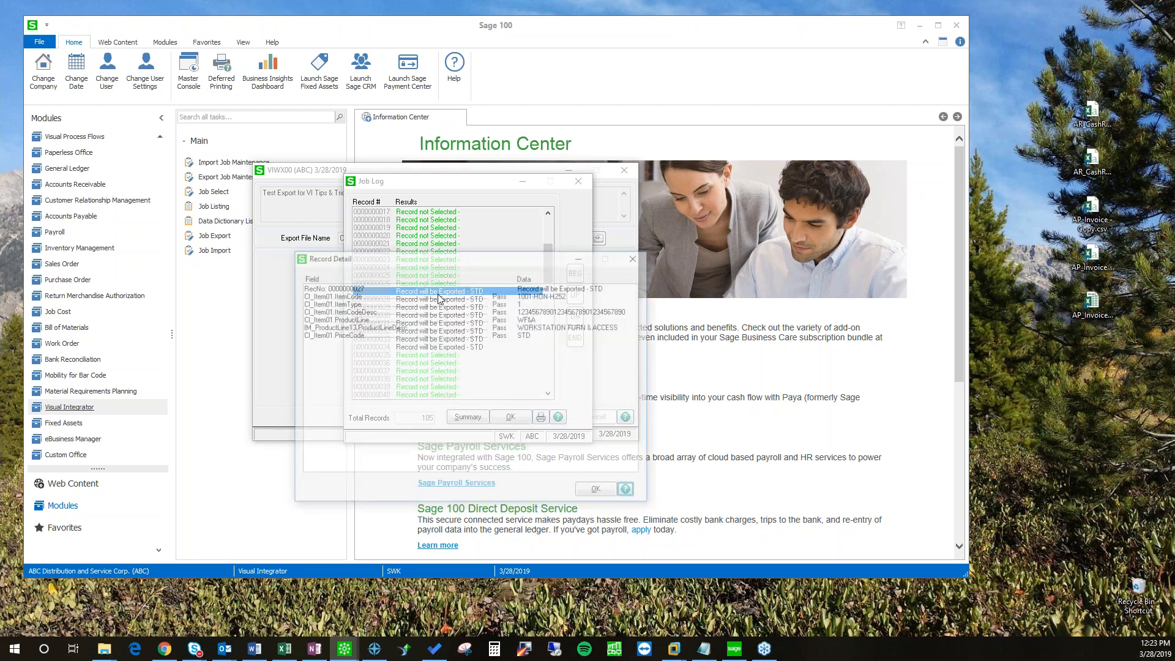
{"action": "left_click", "coordinate": [536, 328]}
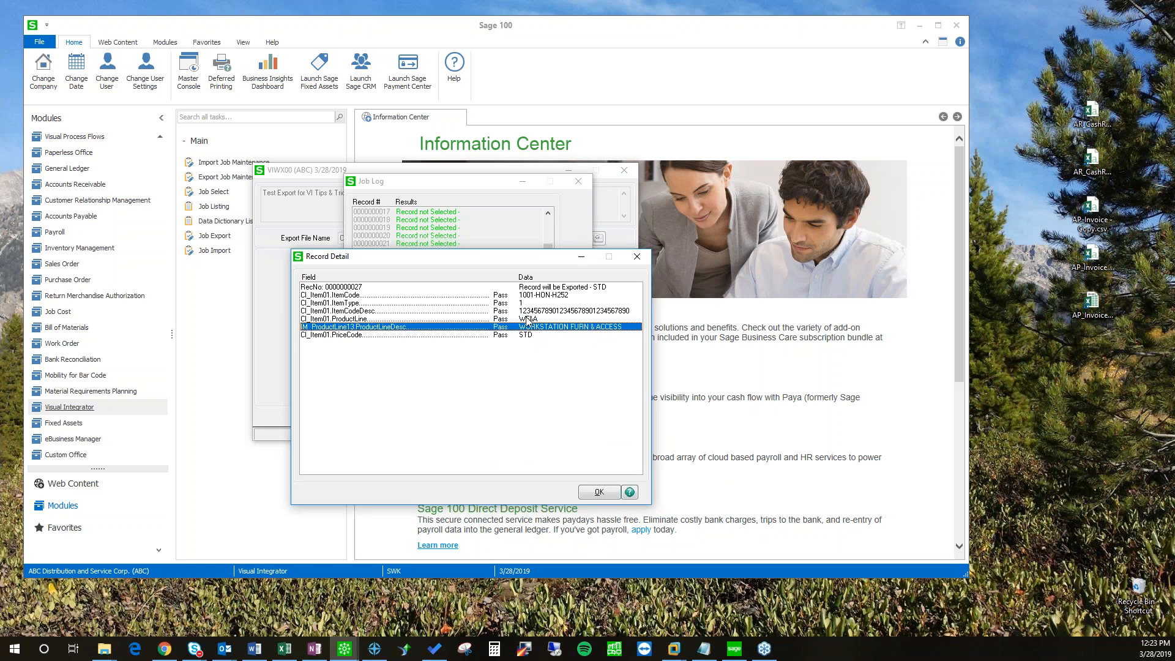
{"action": "left_click", "coordinate": [536, 319]}
{"action": "left_click", "coordinate": [525, 328]}
{"action": "left_click", "coordinate": [598, 493]}
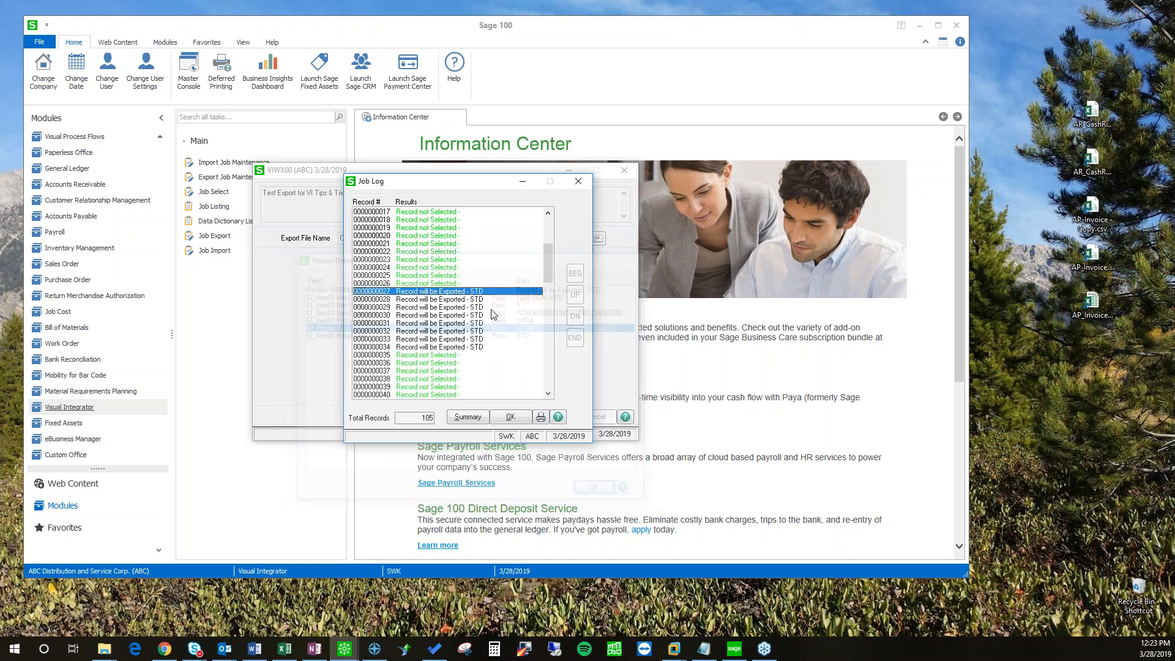
{"action": "left_click", "coordinate": [510, 417]}
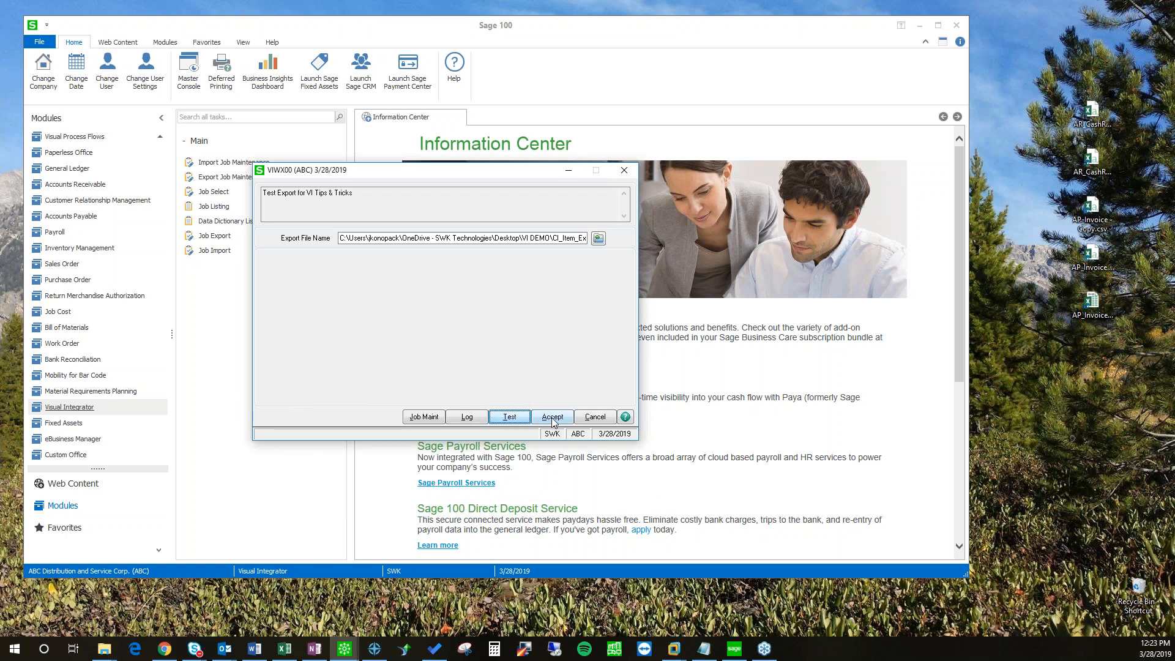
Step: Run the real export to CI_Item_Export.csv without viewing the job log
{"action": "left_click", "coordinate": [552, 418]}
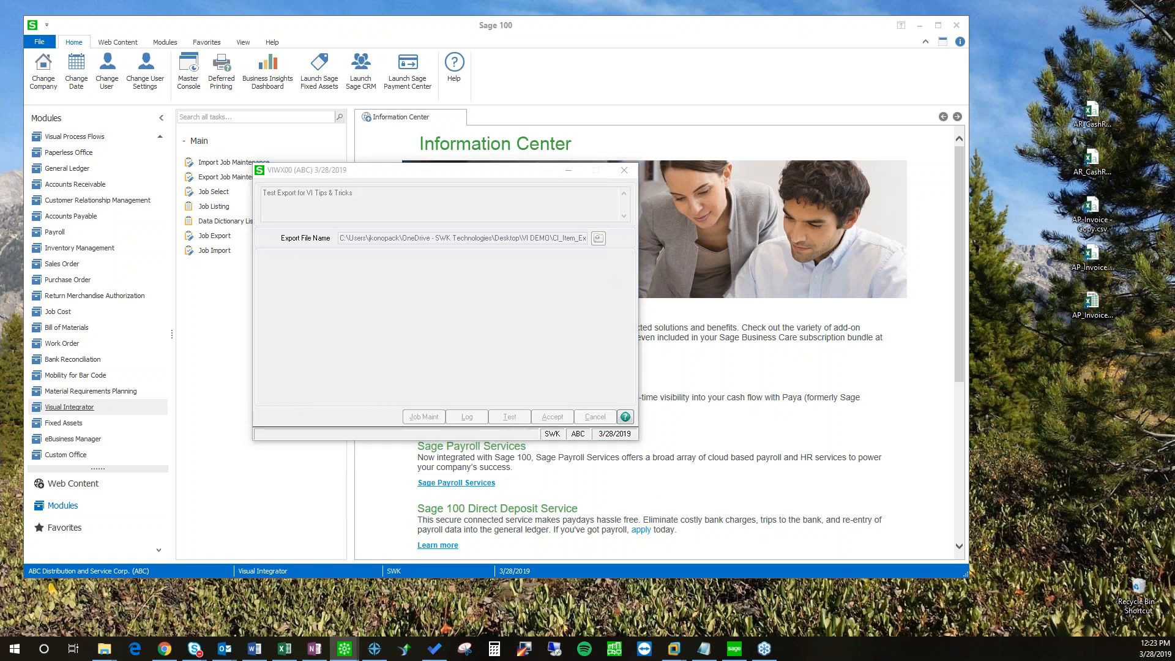
{"action": "left_click", "coordinate": [525, 340]}
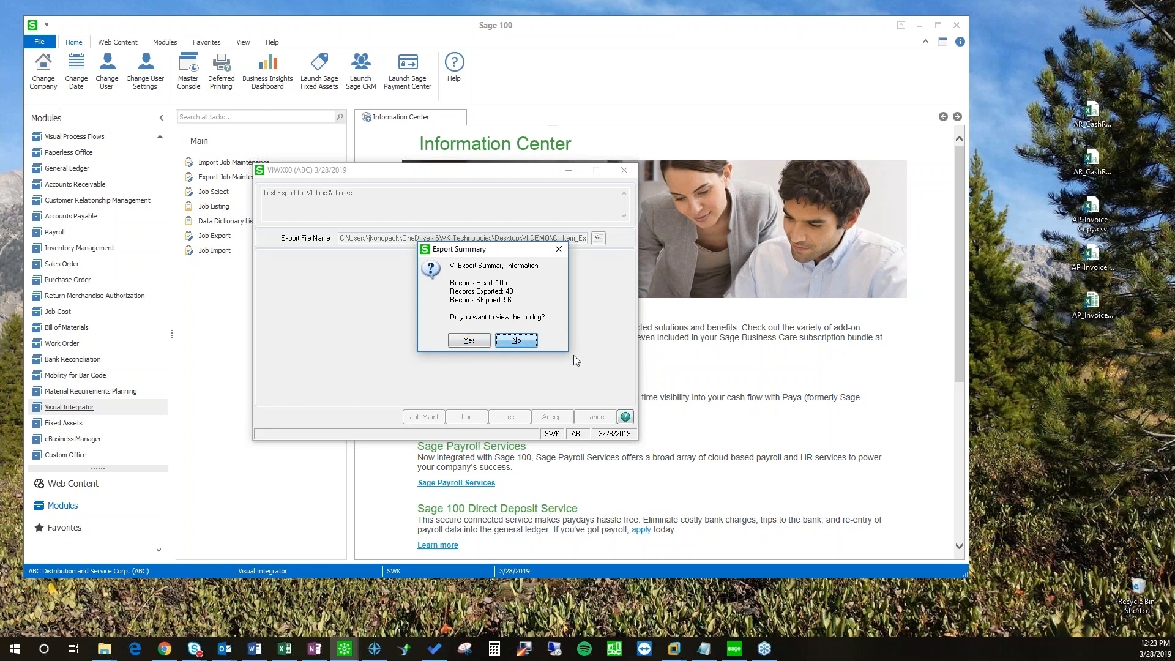
{"action": "mouse_move", "coordinate": [109, 647]}
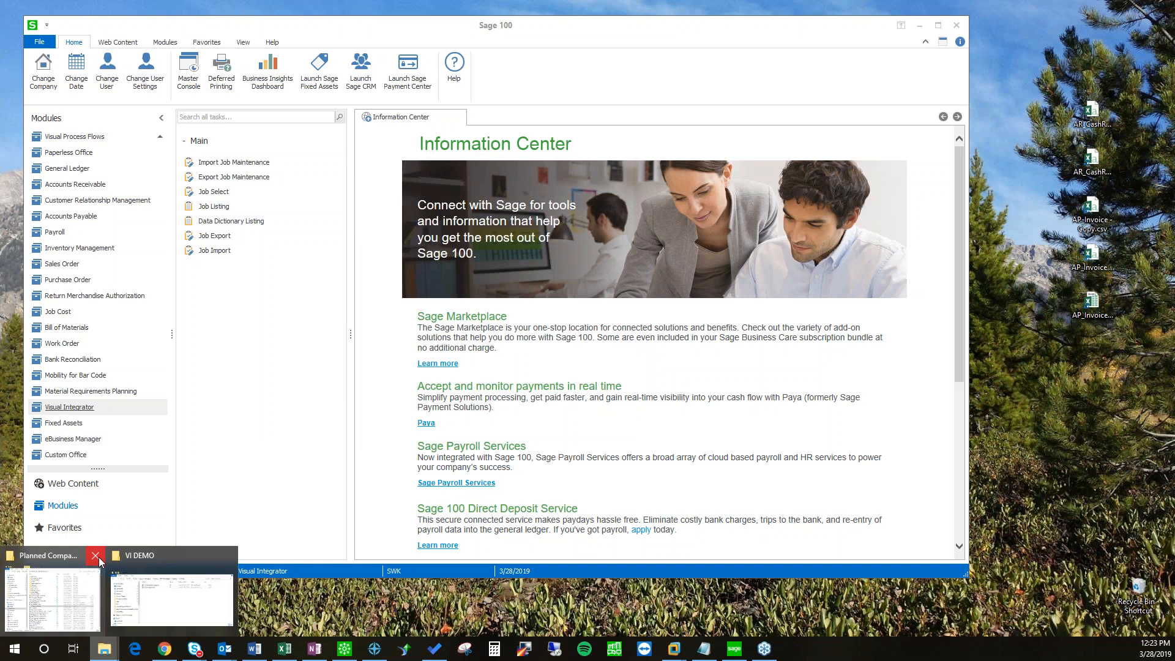
Step: Open CI_Item_Export.csv from the VI DEMO folder in Notepad and enlarge the window
{"action": "left_click", "coordinate": [95, 555]}
{"action": "left_click", "coordinate": [98, 560]}
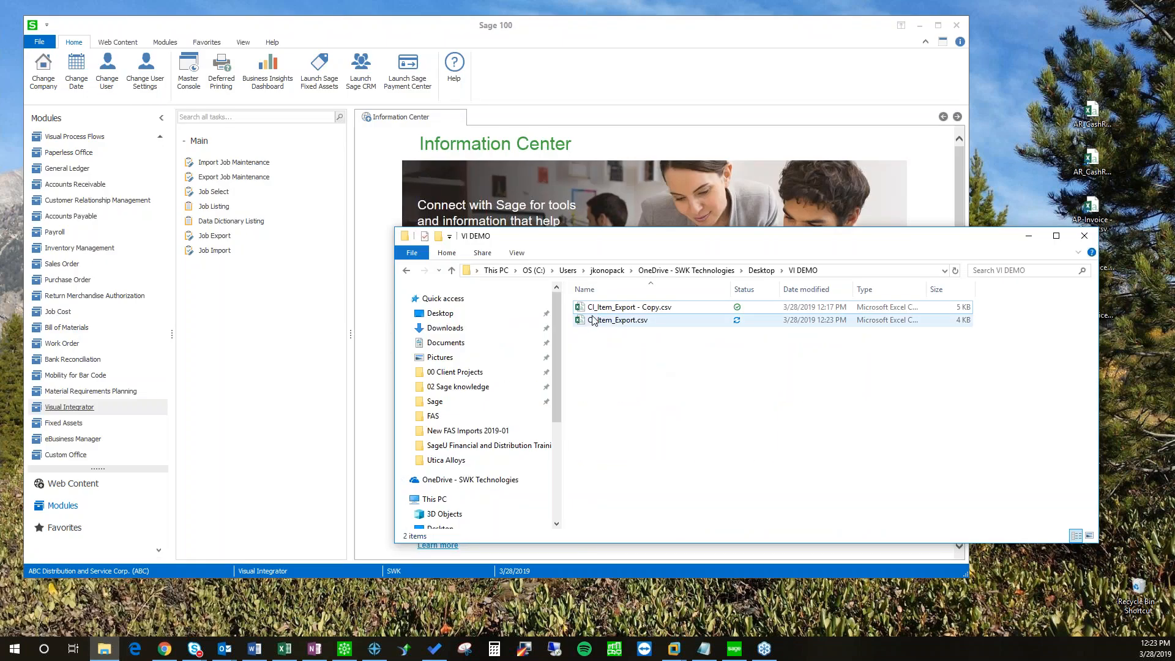
{"action": "right_click", "coordinate": [624, 320]}
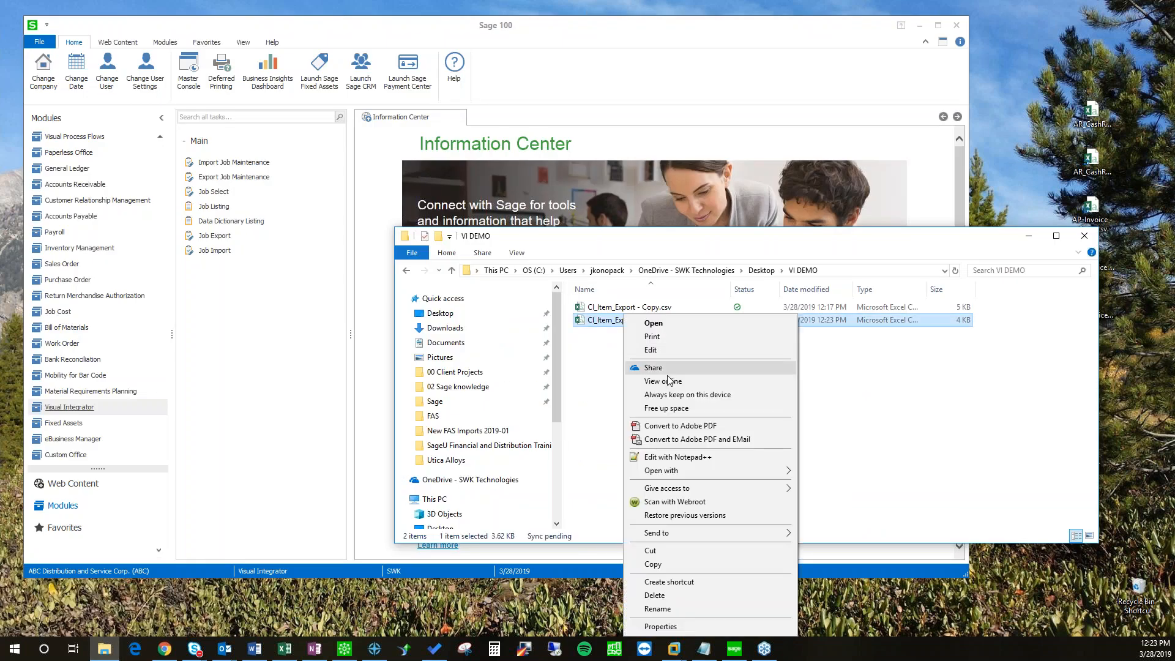
{"action": "mouse_move", "coordinate": [672, 471]}
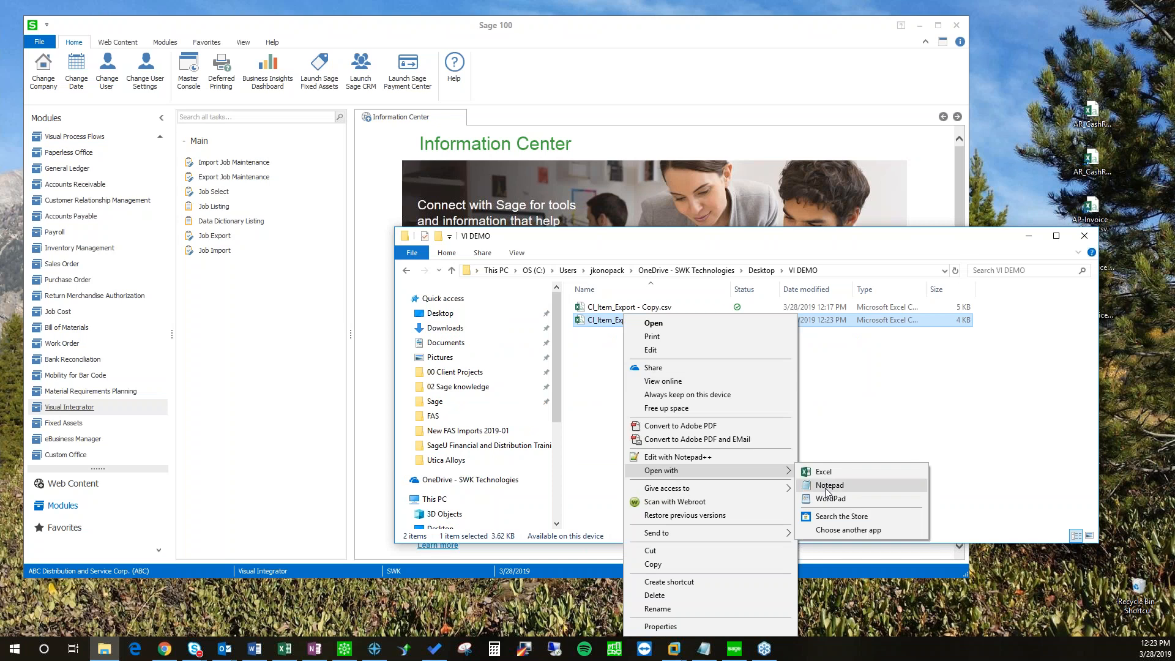
{"action": "left_click", "coordinate": [826, 487]}
{"action": "left_click_drag", "start_coordinate": [529, 426], "coordinate": [421, 154]}
{"action": "left_click_drag", "start_coordinate": [918, 341], "coordinate": [1129, 477]}
Step: Review the CSV lines, highlighting WORKSTATION FURN & ACCESS and the final STD, then close it
{"action": "scroll", "coordinate": [537, 344], "scroll_direction": "down", "scroll_amount": 7}
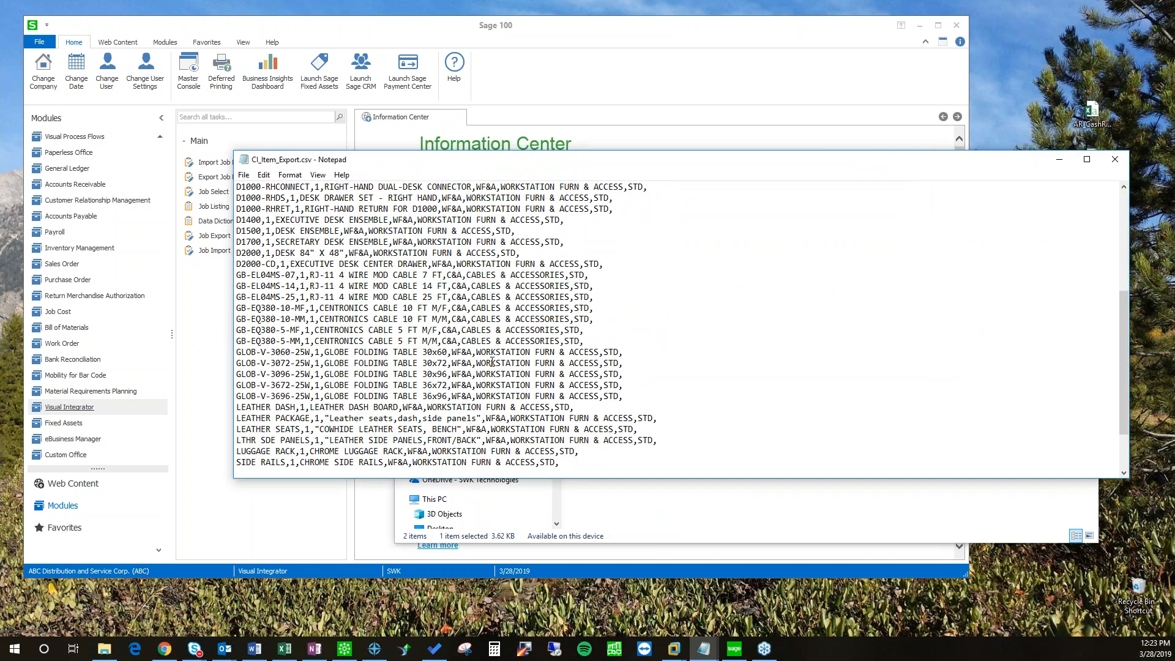
{"action": "scroll", "coordinate": [430, 321], "scroll_direction": "up", "scroll_amount": 7}
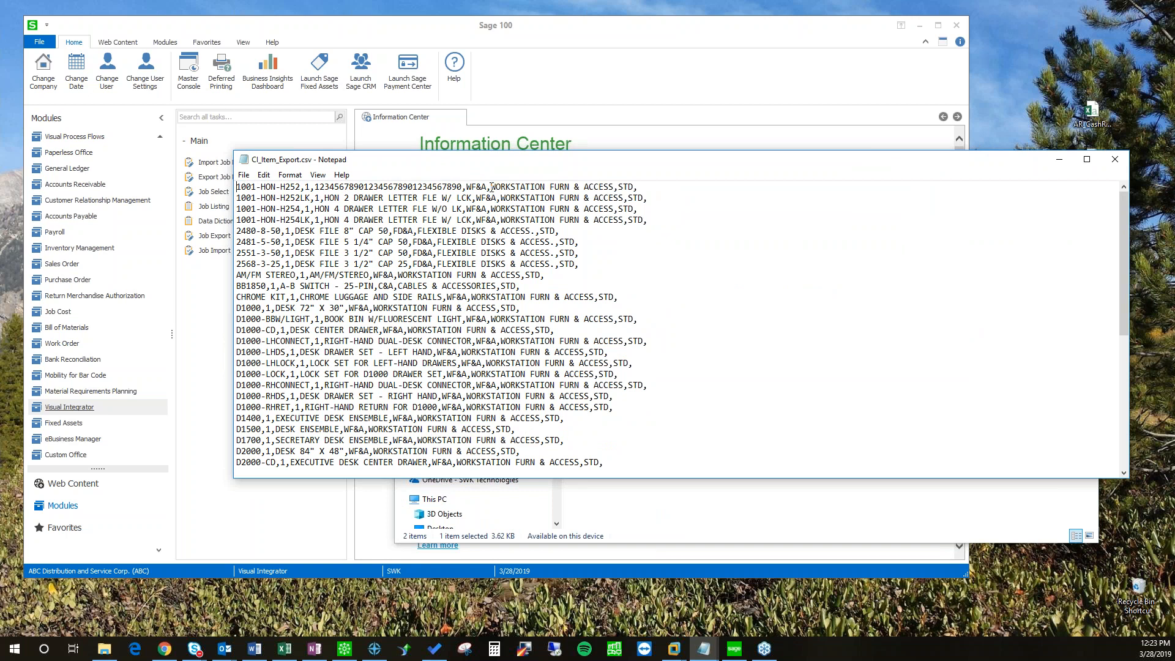
{"action": "left_click_drag", "start_coordinate": [510, 187], "coordinate": [632, 187]}
{"action": "scroll", "coordinate": [629, 294], "scroll_direction": "down", "scroll_amount": 8}
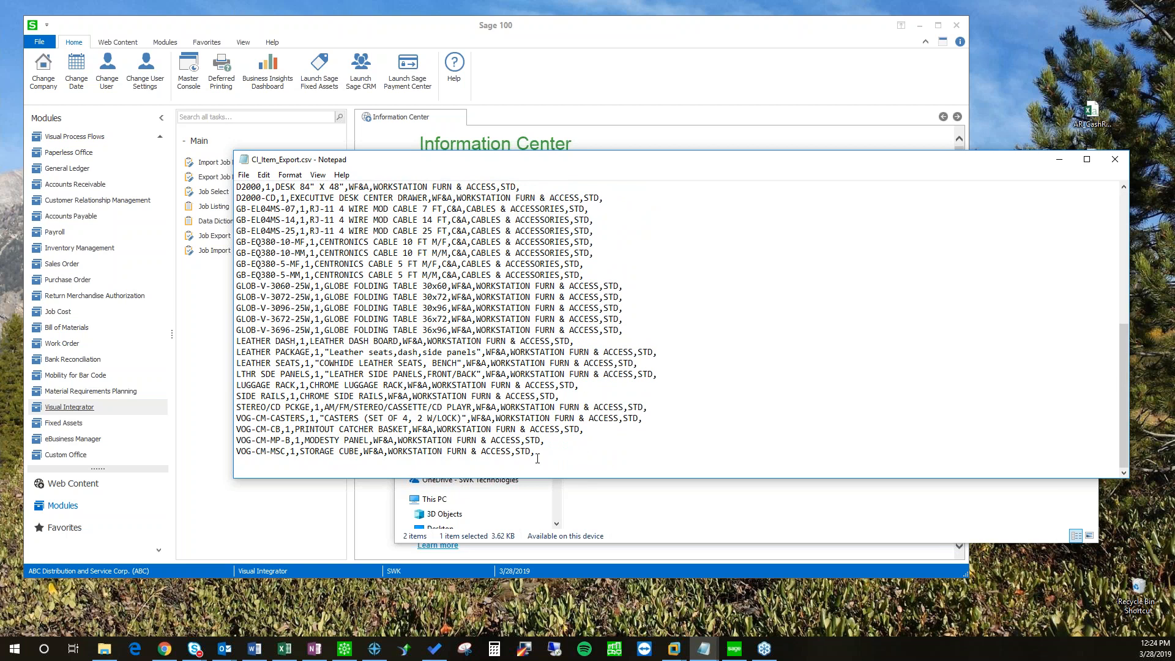
{"action": "left_click_drag", "start_coordinate": [530, 452], "coordinate": [520, 454]}
{"action": "scroll", "coordinate": [580, 440], "scroll_direction": "up", "scroll_amount": 8}
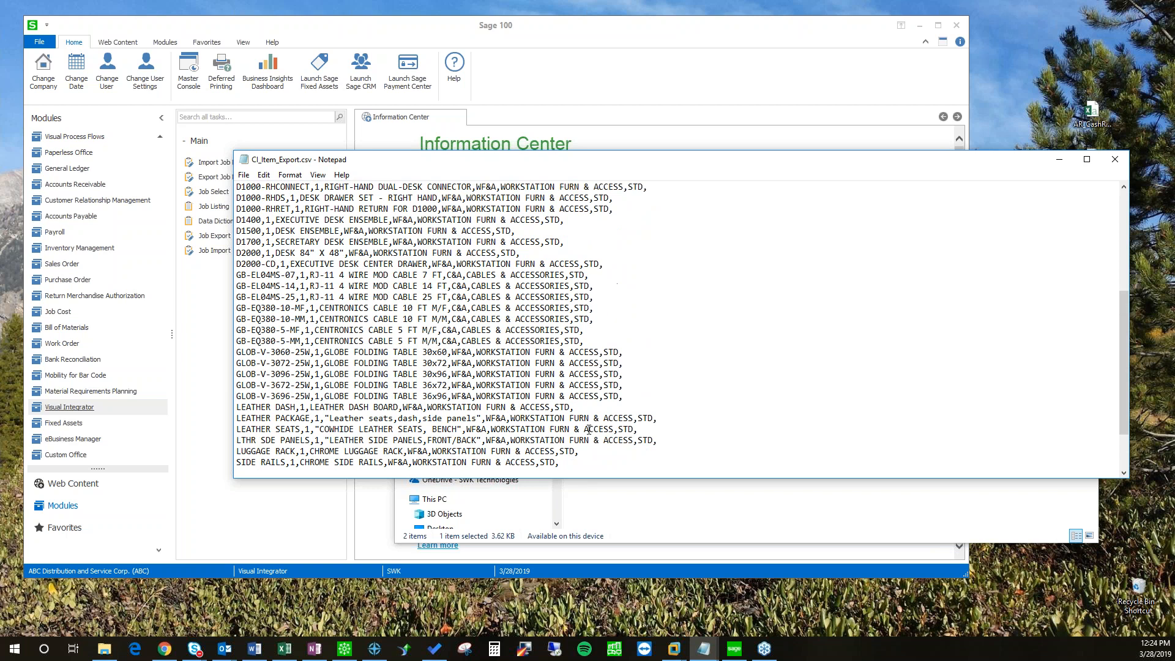
{"action": "left_click_drag", "start_coordinate": [573, 164], "coordinate": [569, 193]}
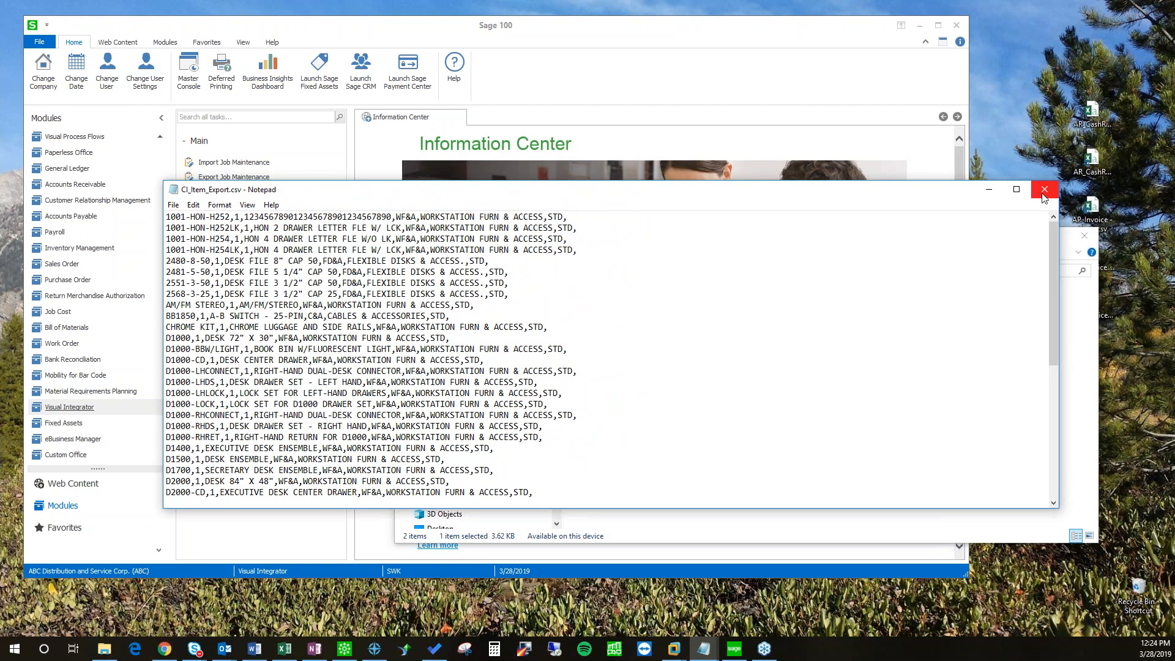
{"action": "left_click", "coordinate": [1044, 193]}
Step: Reopen CI_Item_Export.csv in Notepad and place it in the lower right area
{"action": "left_click", "coordinate": [724, 419]}
{"action": "left_click_drag", "start_coordinate": [632, 241], "coordinate": [681, 323]}
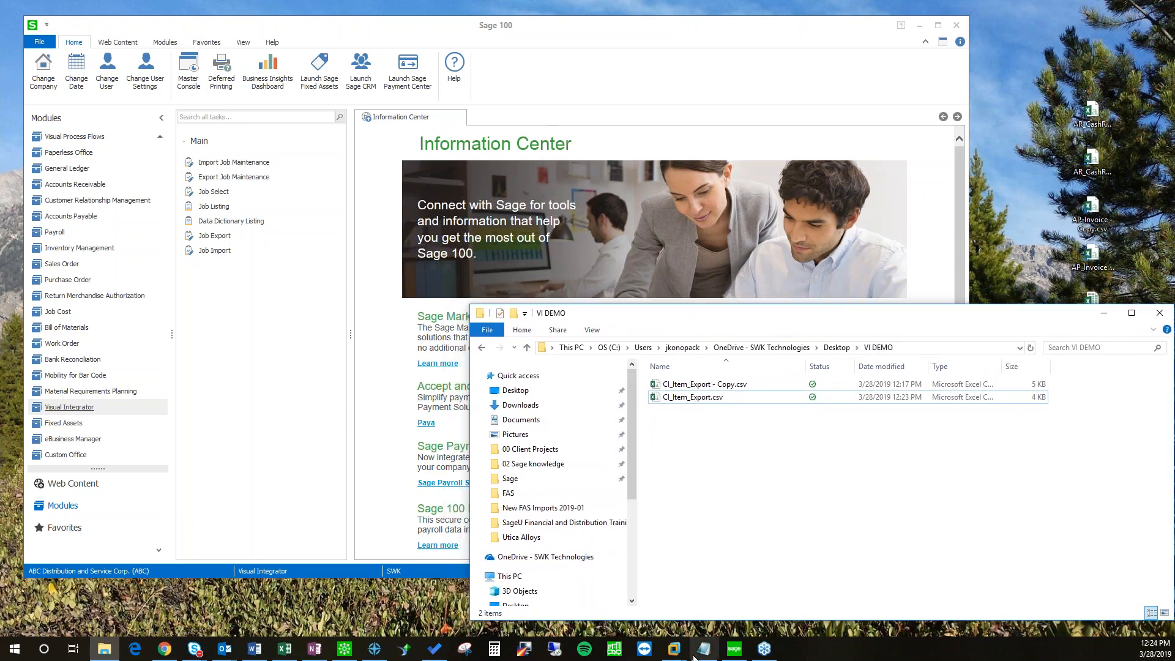
{"action": "double_click", "coordinate": [685, 398]}
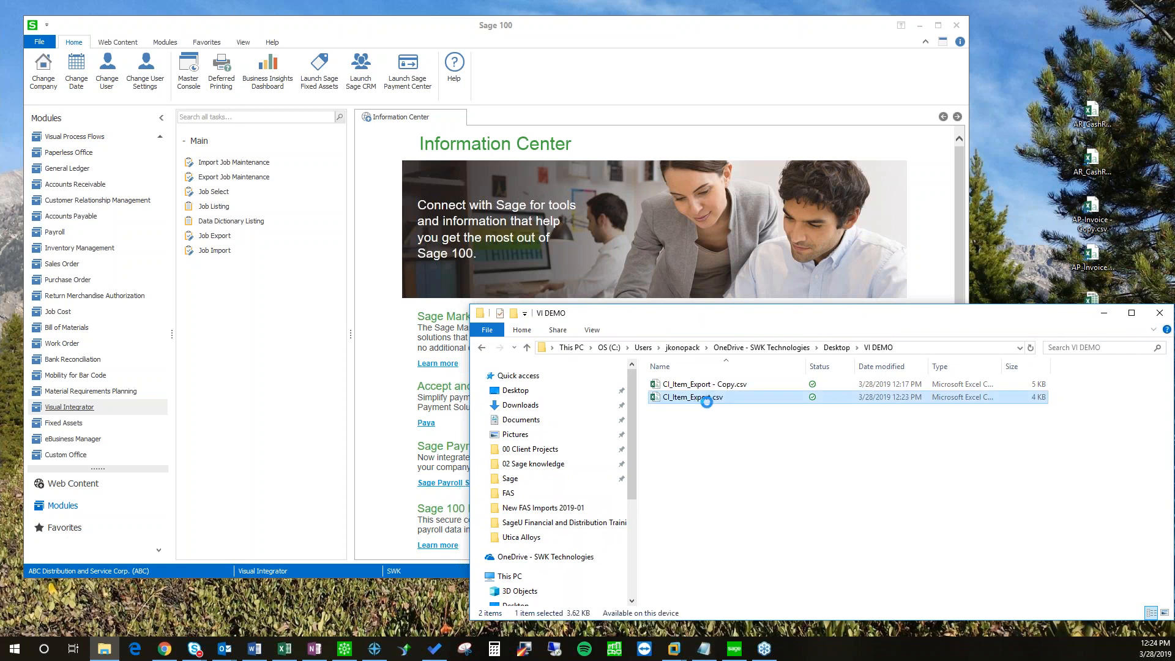
{"action": "right_click", "coordinate": [682, 400]}
{"action": "mouse_move", "coordinate": [727, 233]}
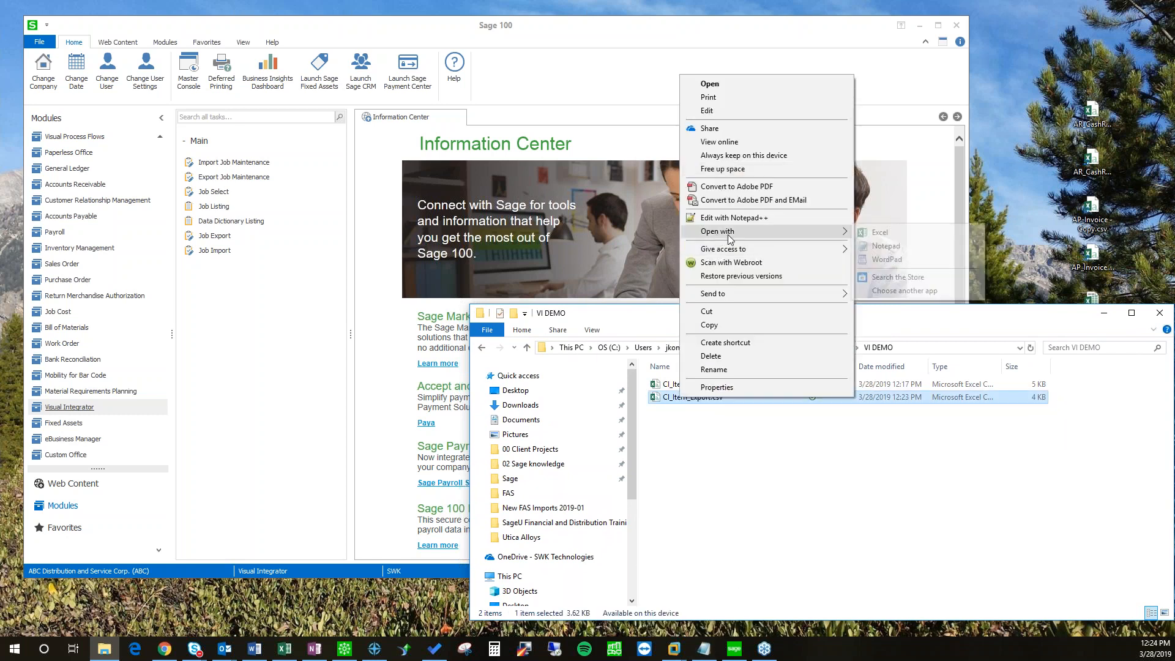
{"action": "left_click", "coordinate": [885, 247]}
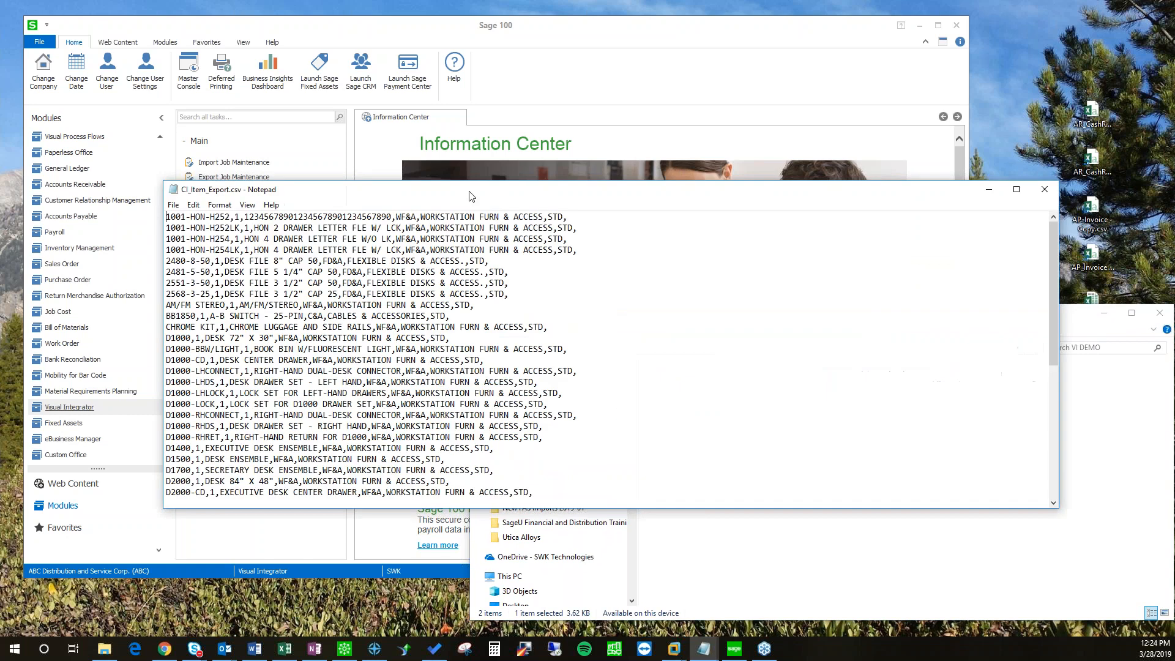
{"action": "left_click_drag", "start_coordinate": [268, 304], "coordinate": [620, 326]}
Step: Enter import job CI_ITEM_IMP with table CI_Item and accept it
{"action": "left_click", "coordinate": [221, 167]}
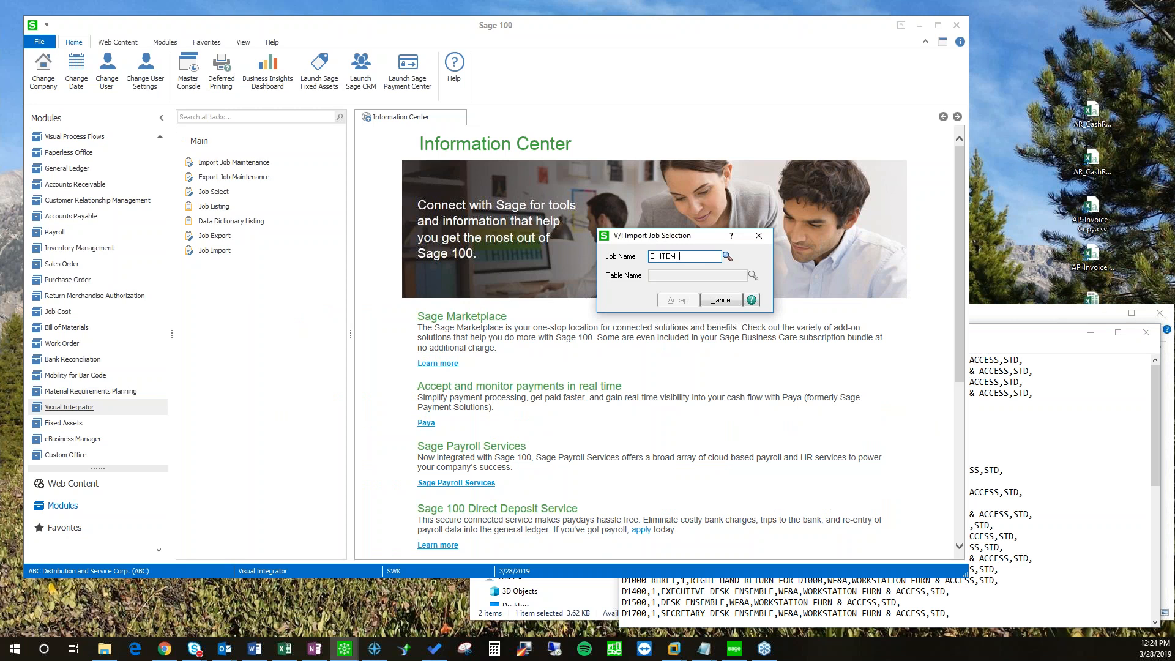
{"action": "key", "text": "Tab"}
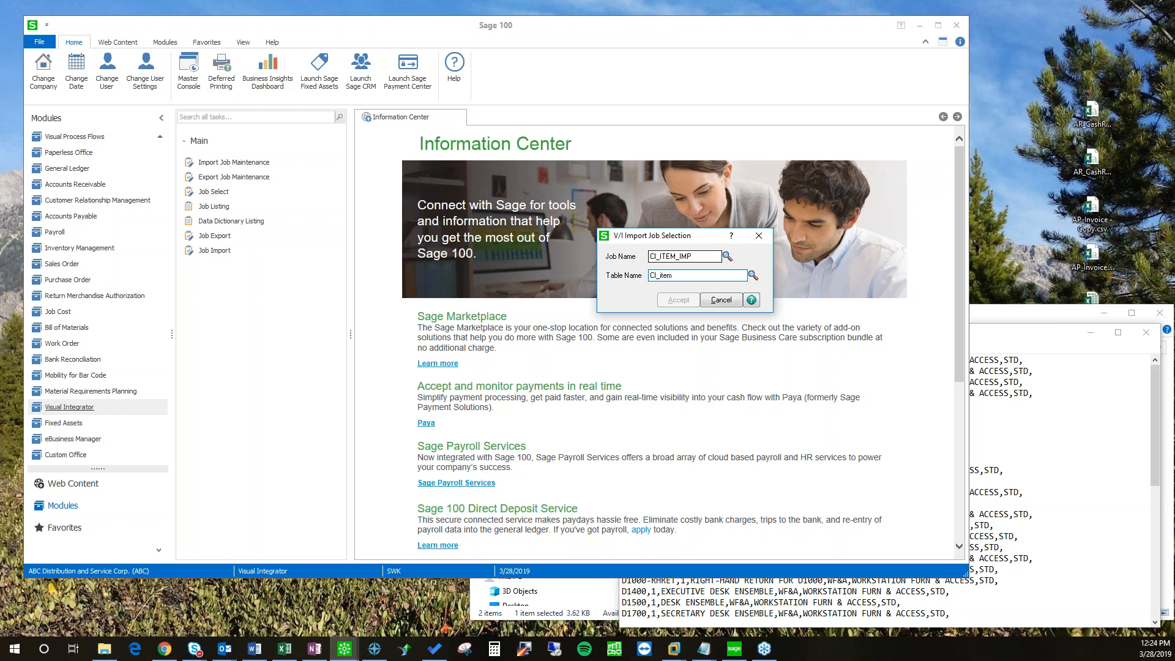
{"action": "key", "text": "Tab"}
{"action": "left_click", "coordinate": [667, 303]}
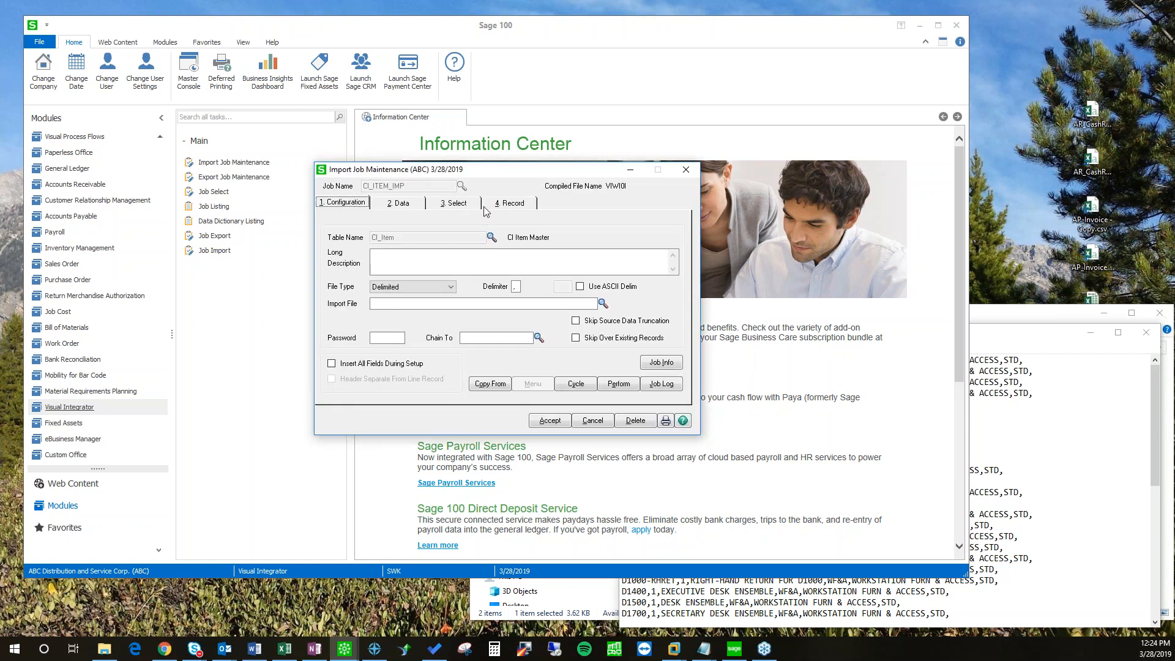
Step: Describe CI_ITEM_IMP as importing the exported CI_Item file and pick Desktop\VI DEMO\CI_Item_Export.csv as import file
{"action": "left_click", "coordinate": [415, 268]}
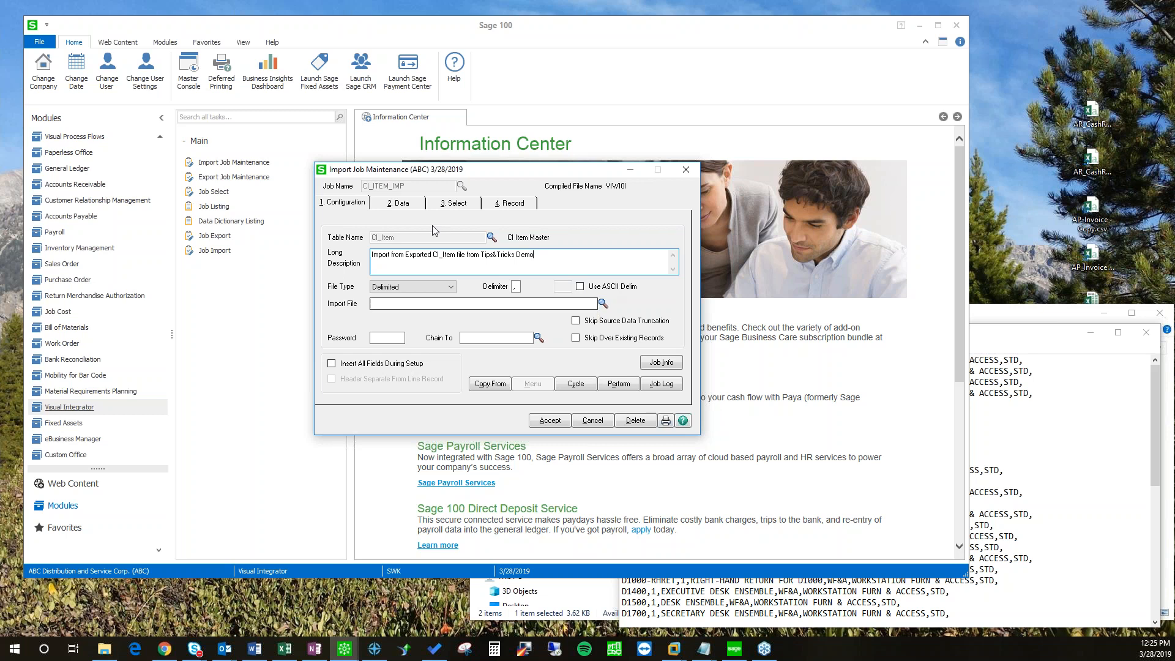
{"action": "left_click_drag", "start_coordinate": [402, 171], "coordinate": [370, 171]}
{"action": "left_click", "coordinate": [569, 303]}
{"action": "left_click", "coordinate": [571, 305]}
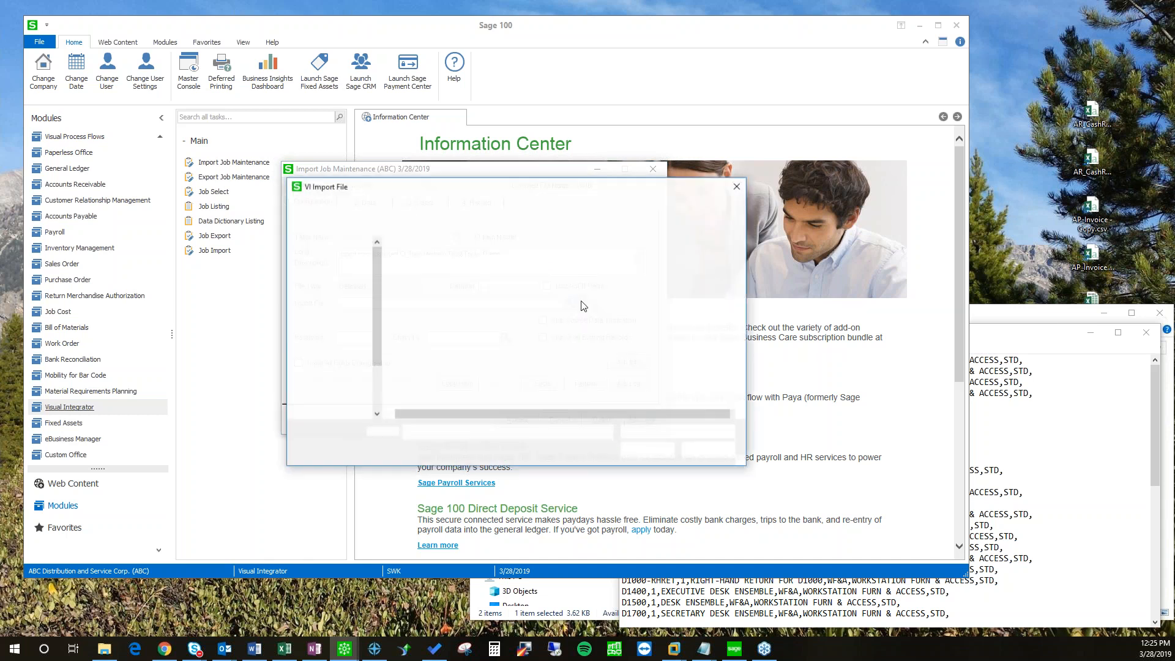
{"action": "left_click", "coordinate": [341, 279]}
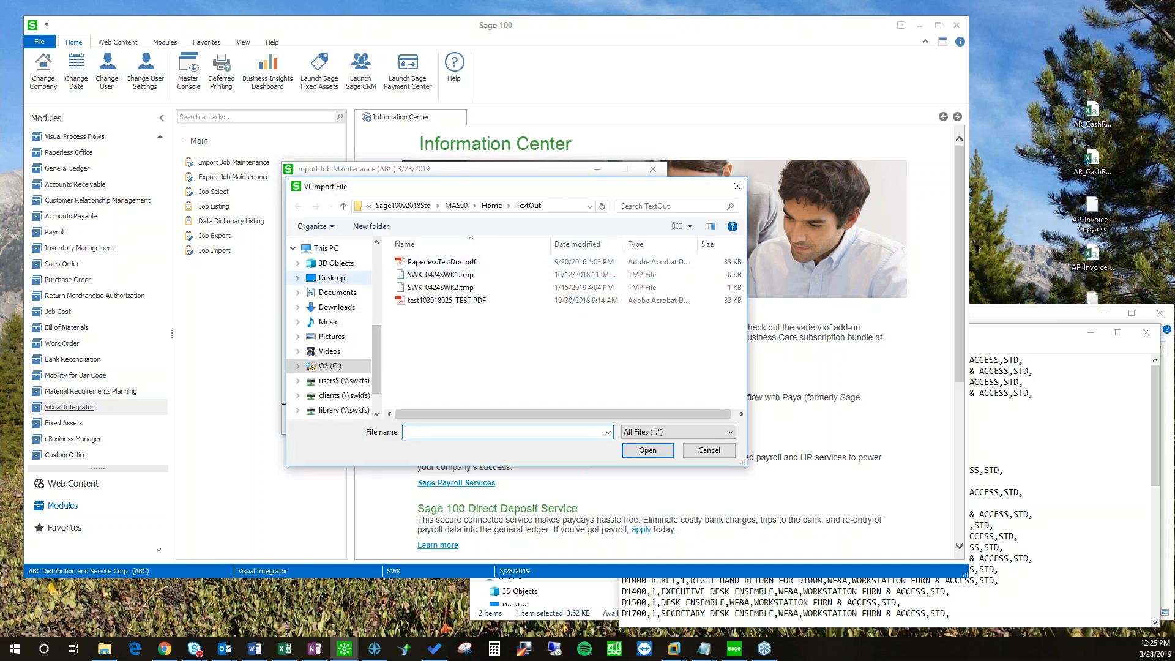
{"action": "double_click", "coordinate": [419, 302]}
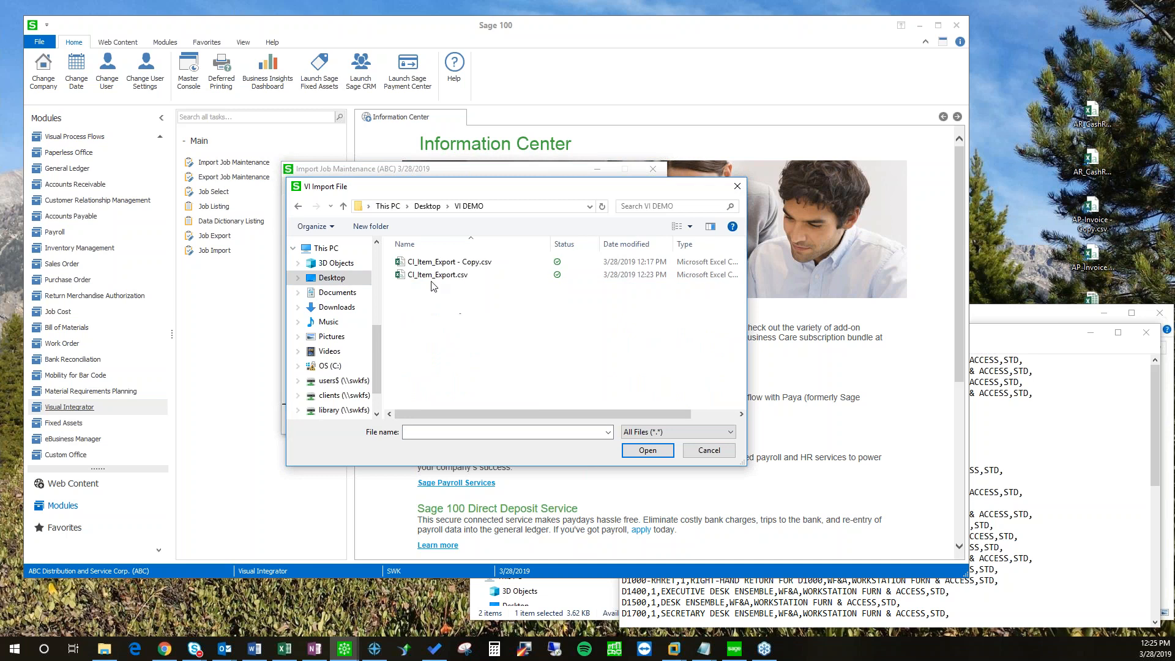
{"action": "left_click", "coordinate": [454, 277]}
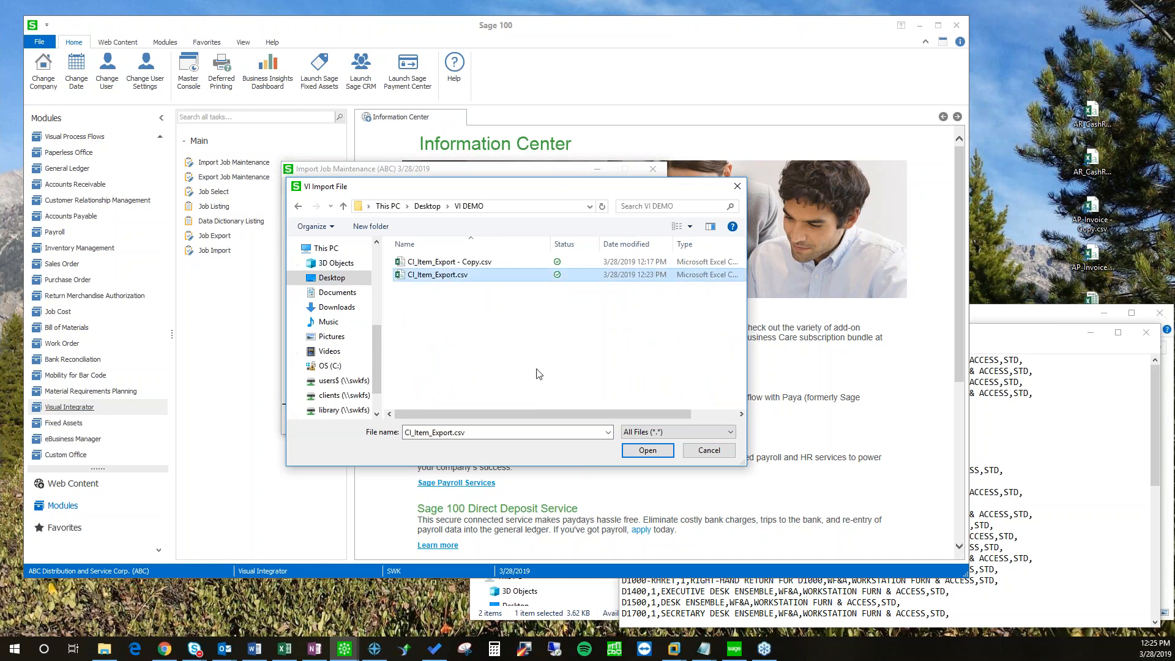
{"action": "left_click", "coordinate": [660, 454]}
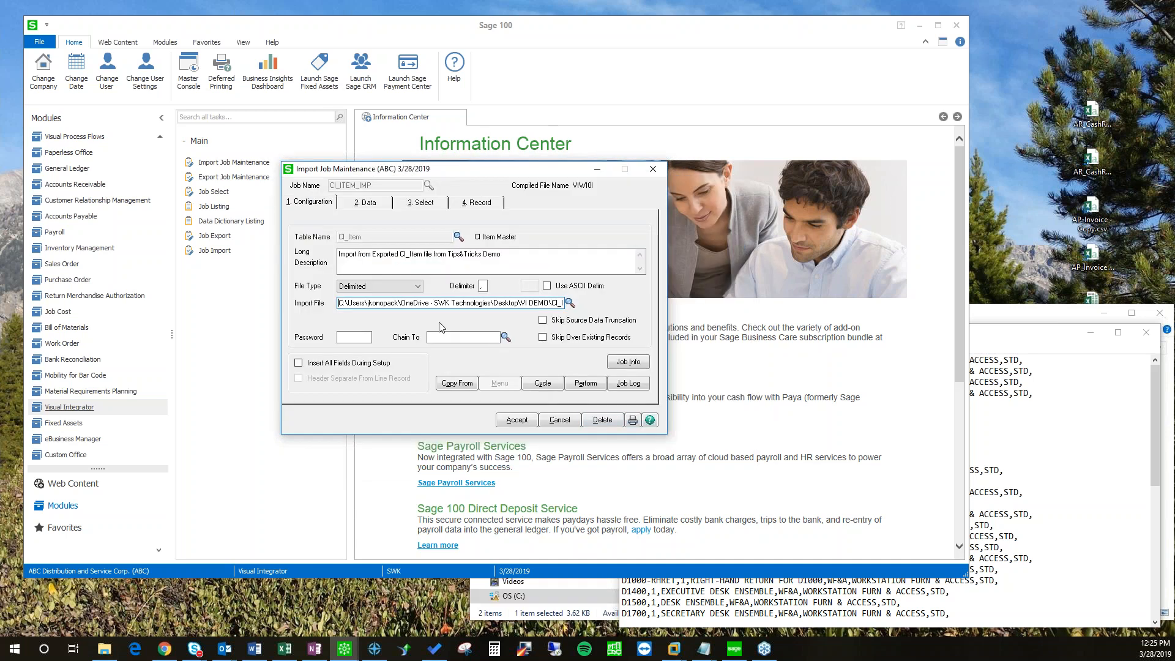
{"action": "left_click", "coordinate": [355, 202]}
Step: Start removing the unneeded fields from the CI_ITEM_IMP import field list
{"action": "left_click", "coordinate": [450, 249]}
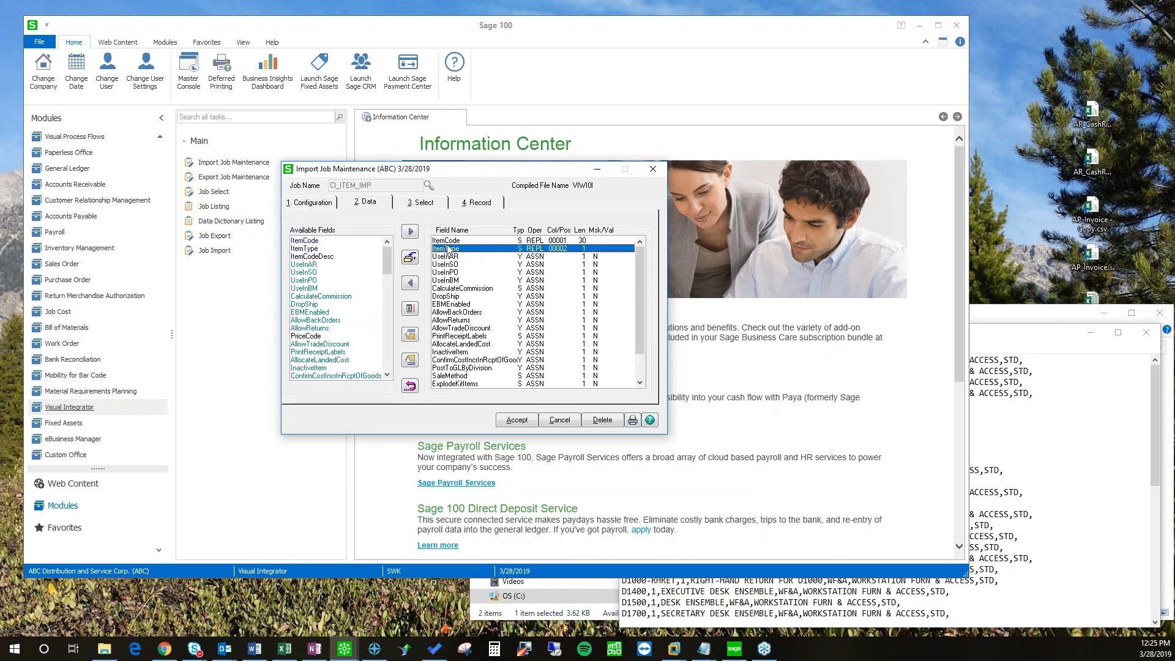
{"action": "left_click", "coordinate": [448, 241]}
{"action": "left_click", "coordinate": [410, 282]}
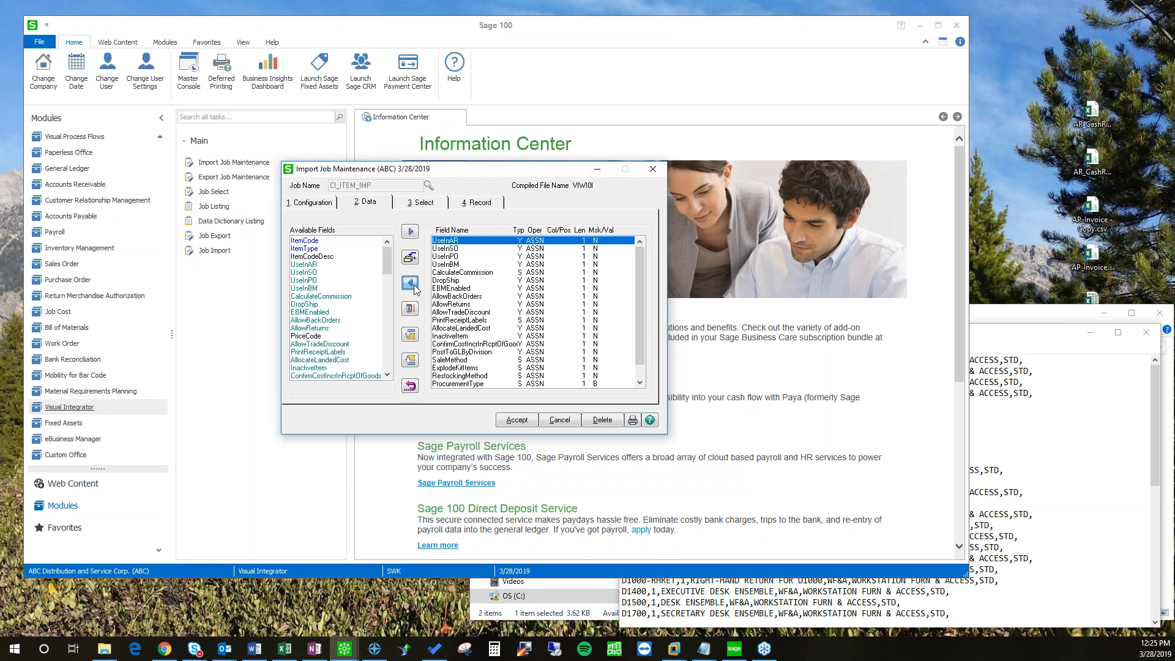
{"action": "left_click", "coordinate": [415, 285]}
{"action": "left_click", "coordinate": [415, 286]}
{"action": "left_click", "coordinate": [414, 286]}
{"action": "left_click", "coordinate": [413, 284]}
{"action": "left_click", "coordinate": [413, 284]}
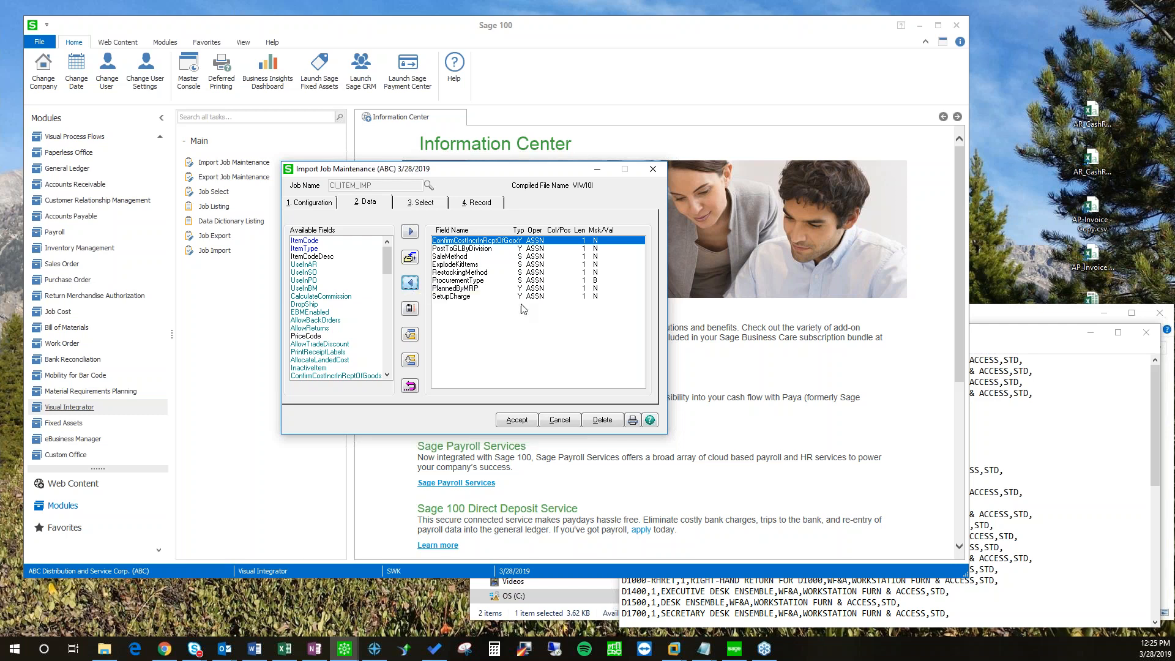
{"action": "left_click", "coordinate": [410, 283]}
{"action": "left_click", "coordinate": [410, 283]}
{"action": "left_click", "coordinate": [410, 283]}
{"action": "left_click", "coordinate": [410, 283]}
{"action": "left_click", "coordinate": [410, 284]}
{"action": "left_click", "coordinate": [410, 283]}
{"action": "left_click", "coordinate": [410, 283]}
{"action": "left_click", "coordinate": [410, 285]}
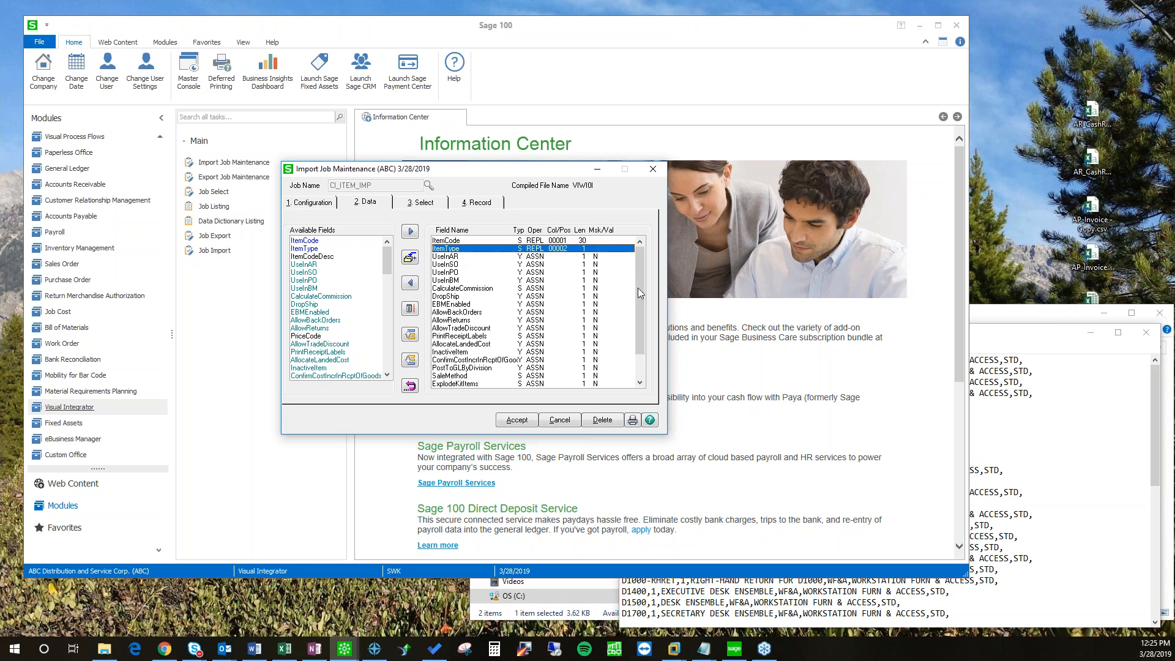
Step: Remove the remaining fields from the bottom up, through UseInAR, leaving only ItemCode and ItemType
{"action": "scroll", "coordinate": [638, 288], "scroll_direction": "down", "scroll_amount": 2}
{"action": "left_click", "coordinate": [463, 383]}
{"action": "double_click", "coordinate": [411, 285]}
{"action": "double_click", "coordinate": [412, 285]}
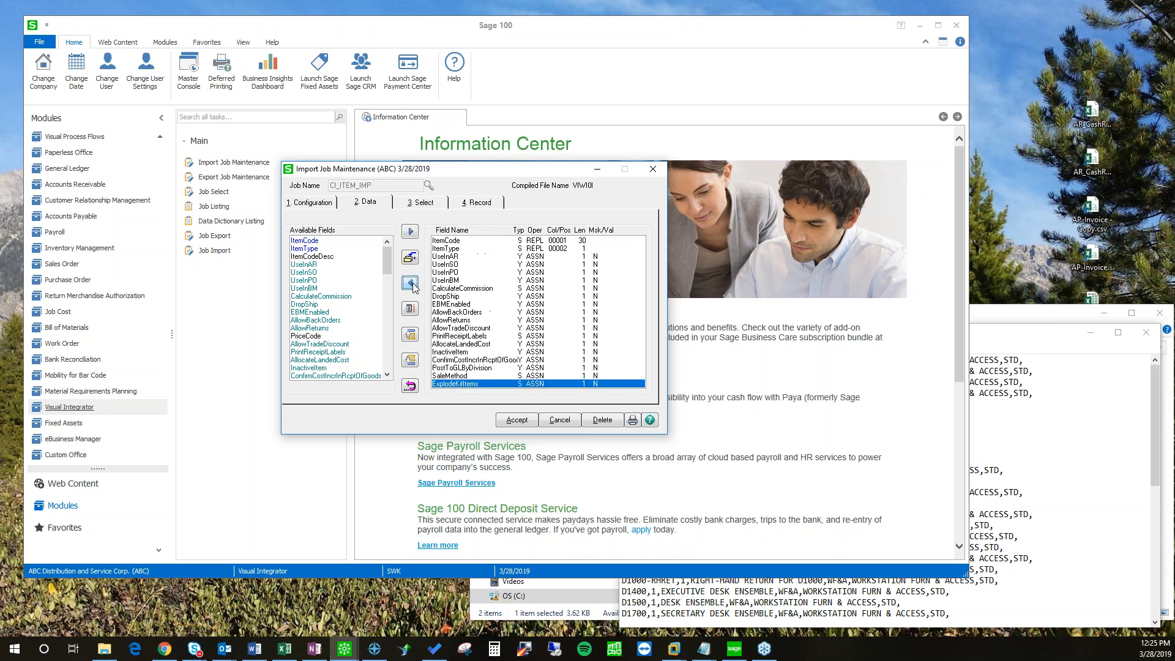
{"action": "double_click", "coordinate": [412, 284]}
{"action": "left_click", "coordinate": [412, 285]}
{"action": "double_click", "coordinate": [412, 285]}
{"action": "double_click", "coordinate": [412, 285]}
{"action": "left_click", "coordinate": [412, 285]}
{"action": "double_click", "coordinate": [410, 284]}
{"action": "left_click", "coordinate": [410, 284]}
{"action": "double_click", "coordinate": [410, 283]}
{"action": "left_click", "coordinate": [410, 283]}
{"action": "left_click", "coordinate": [410, 283]}
{"action": "left_click", "coordinate": [410, 284]}
{"action": "left_click", "coordinate": [410, 283]}
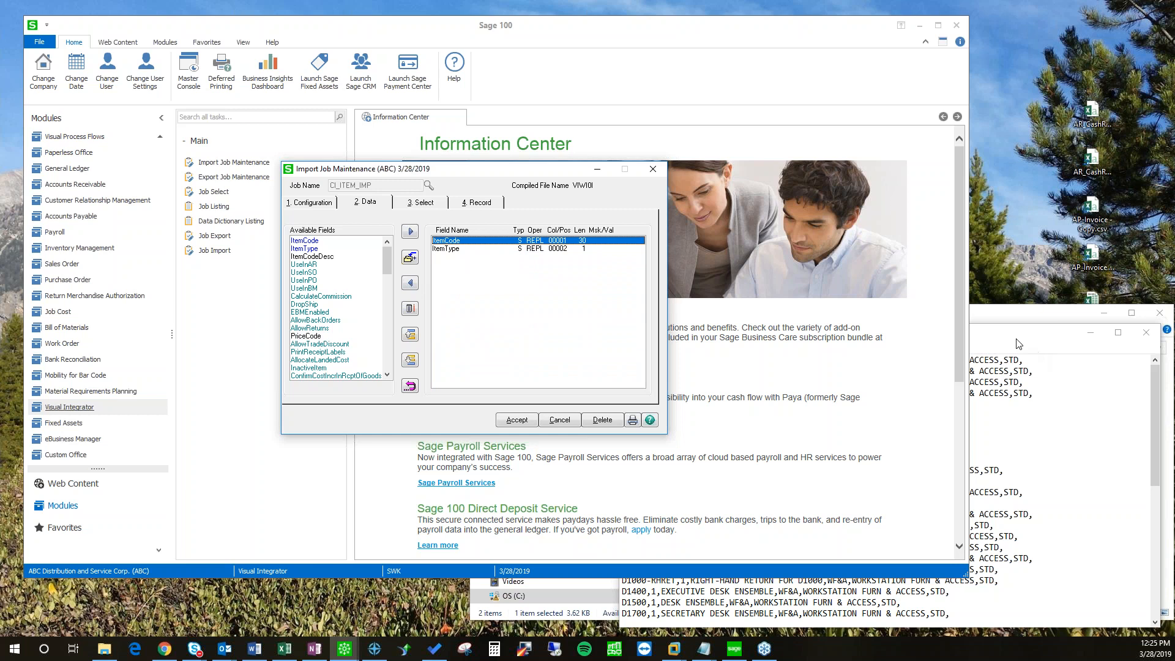
Step: Check the ItemCode (column 1) and ItemType (column 2) rows against the CSV in Notepad
{"action": "left_click_drag", "start_coordinate": [1019, 344], "coordinate": [936, 341]}
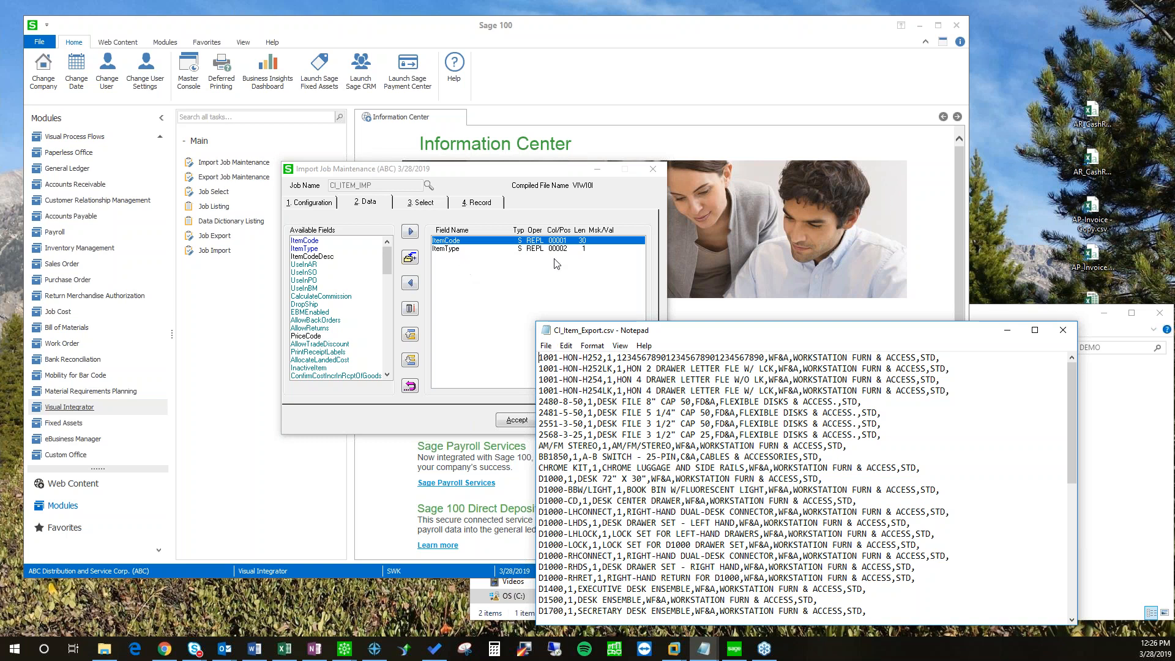
{"action": "left_click", "coordinate": [456, 251]}
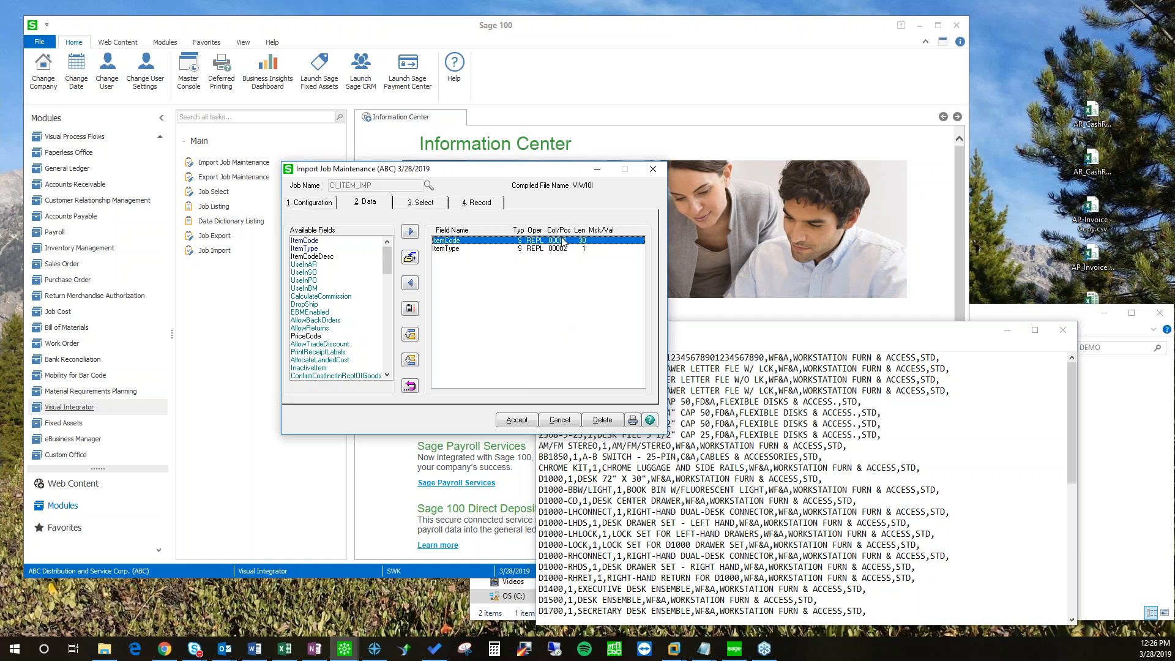
{"action": "left_click", "coordinate": [563, 249]}
{"action": "left_click", "coordinate": [559, 242]}
{"action": "left_click", "coordinate": [558, 248]}
{"action": "left_click_drag", "start_coordinate": [798, 339], "coordinate": [884, 336]}
{"action": "left_click_drag", "start_coordinate": [502, 174], "coordinate": [436, 172]}
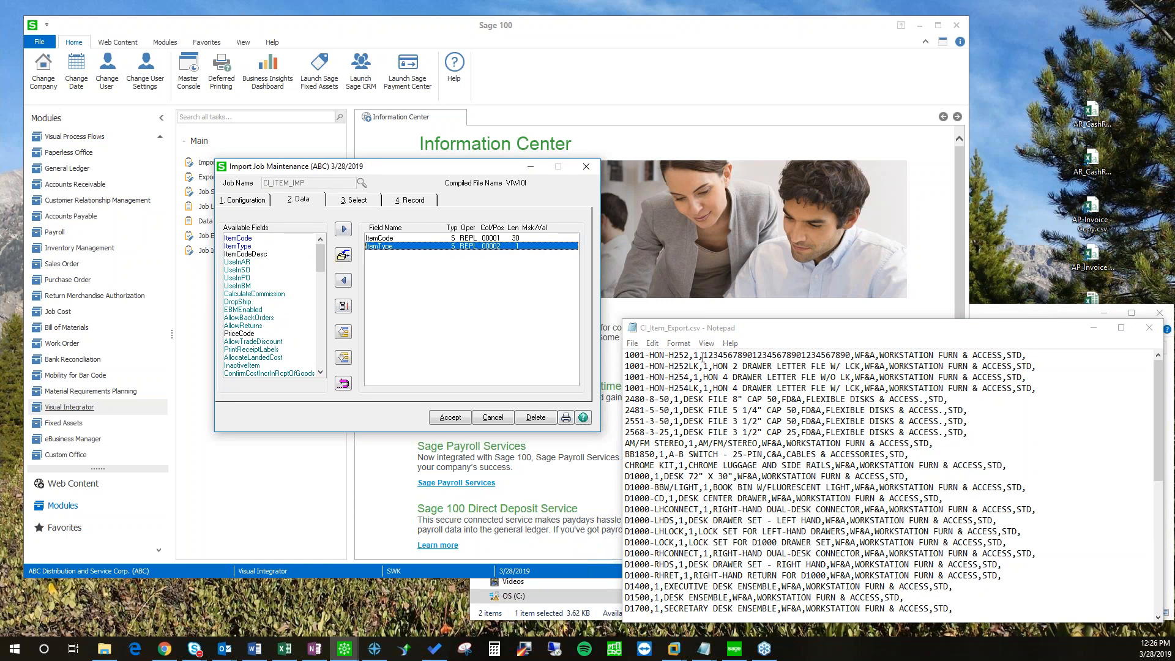
Step: Map ItemCodeDesc and ProductLine to columns 3 and 4, then save and compile CI_ITEM_IMP
{"action": "left_click", "coordinate": [248, 254]}
{"action": "left_click", "coordinate": [344, 229]}
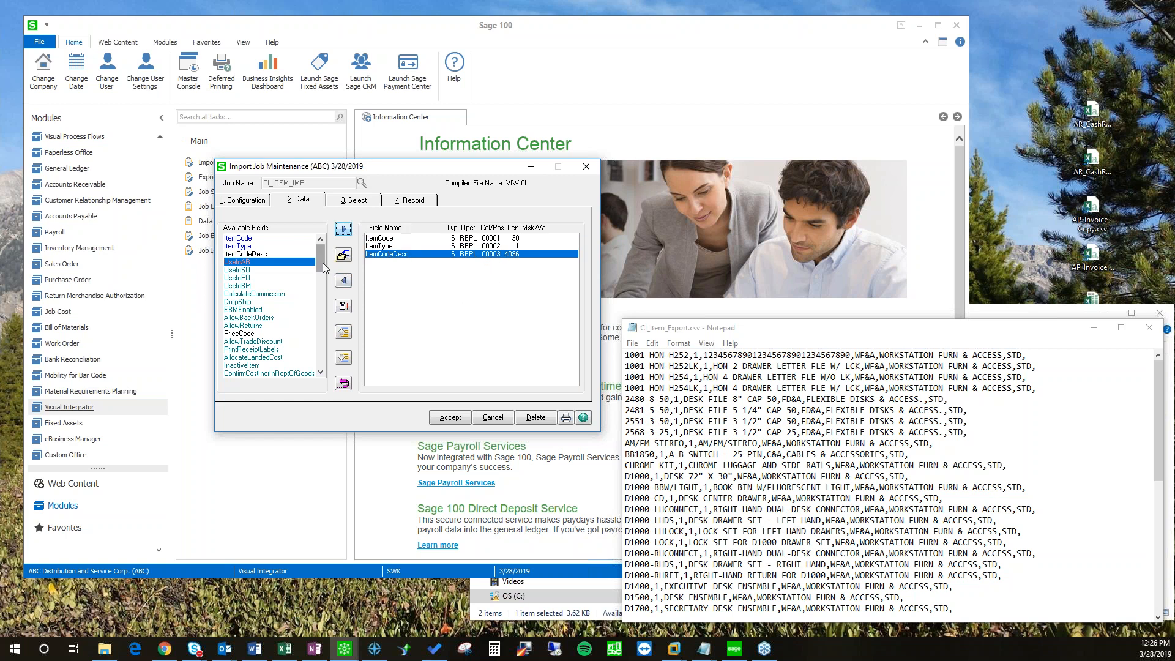
{"action": "left_click_drag", "start_coordinate": [319, 267], "coordinate": [318, 284]}
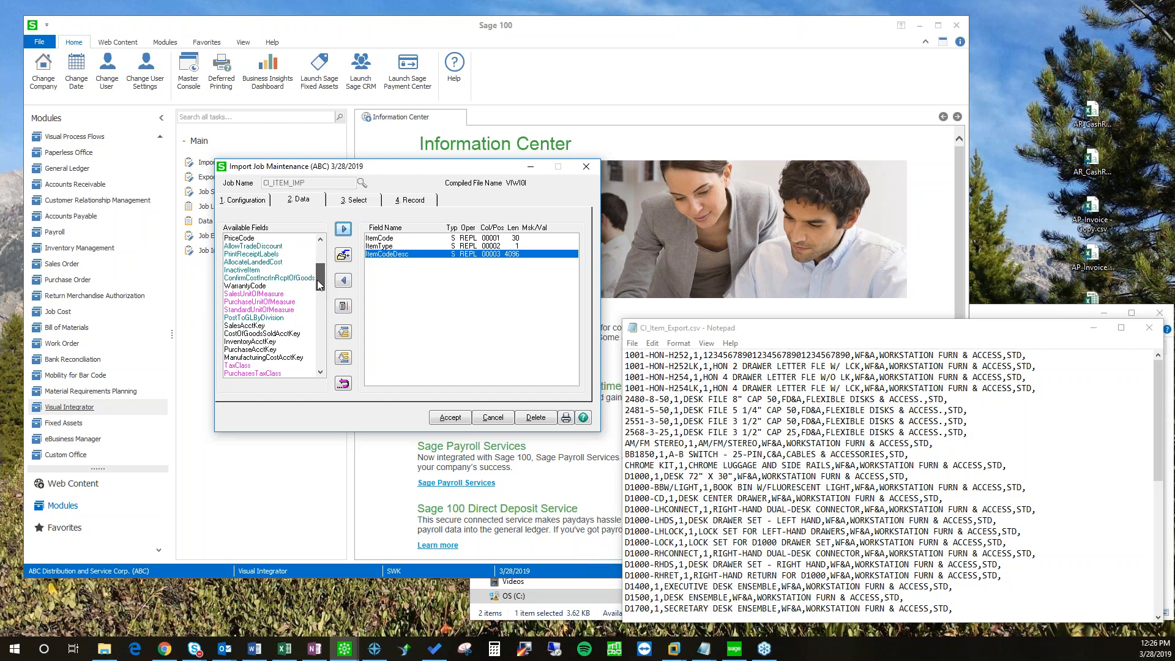
{"action": "left_click_drag", "start_coordinate": [318, 288], "coordinate": [319, 293]}
{"action": "left_click", "coordinate": [248, 358]}
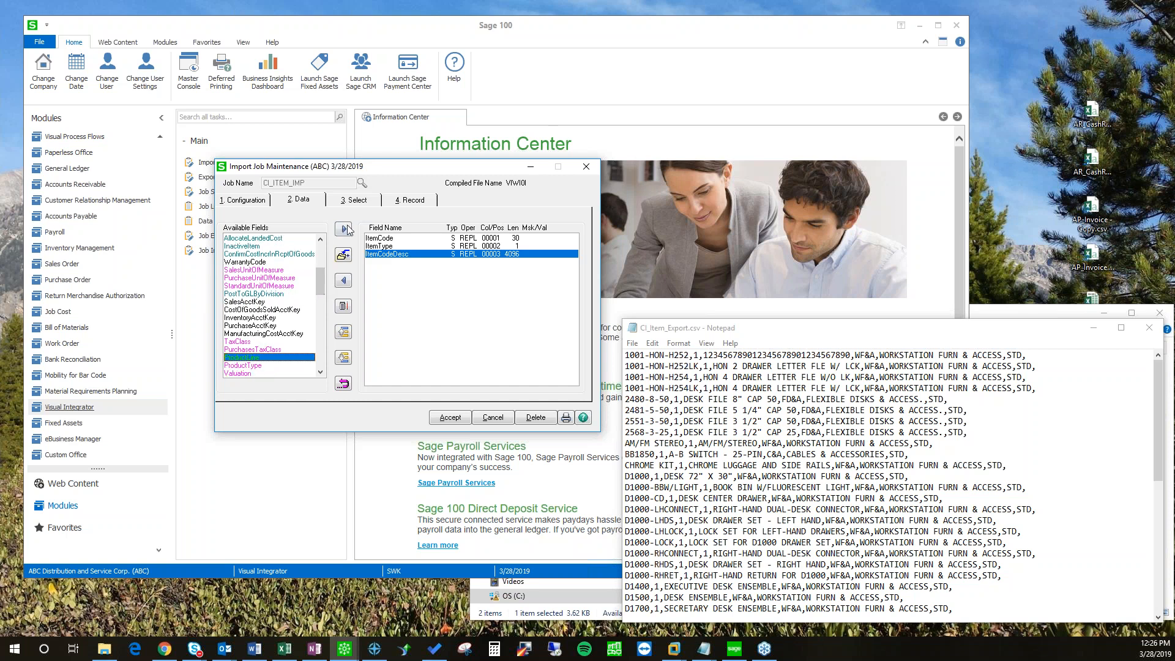
{"action": "left_click", "coordinate": [344, 230]}
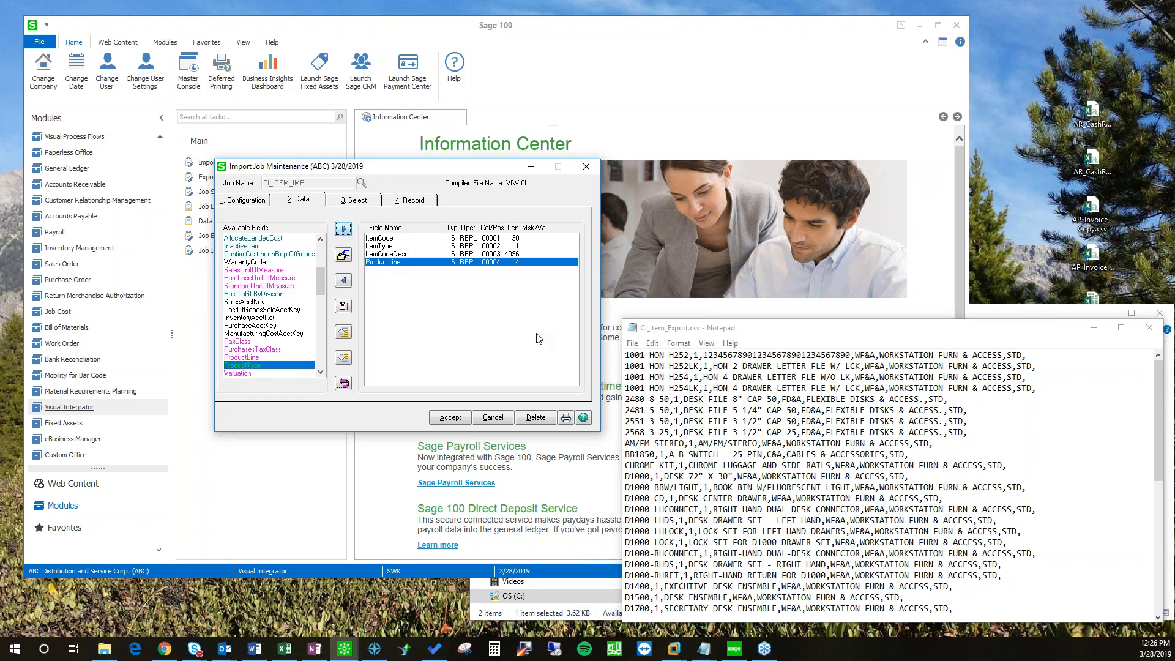
{"action": "left_click", "coordinate": [451, 418]}
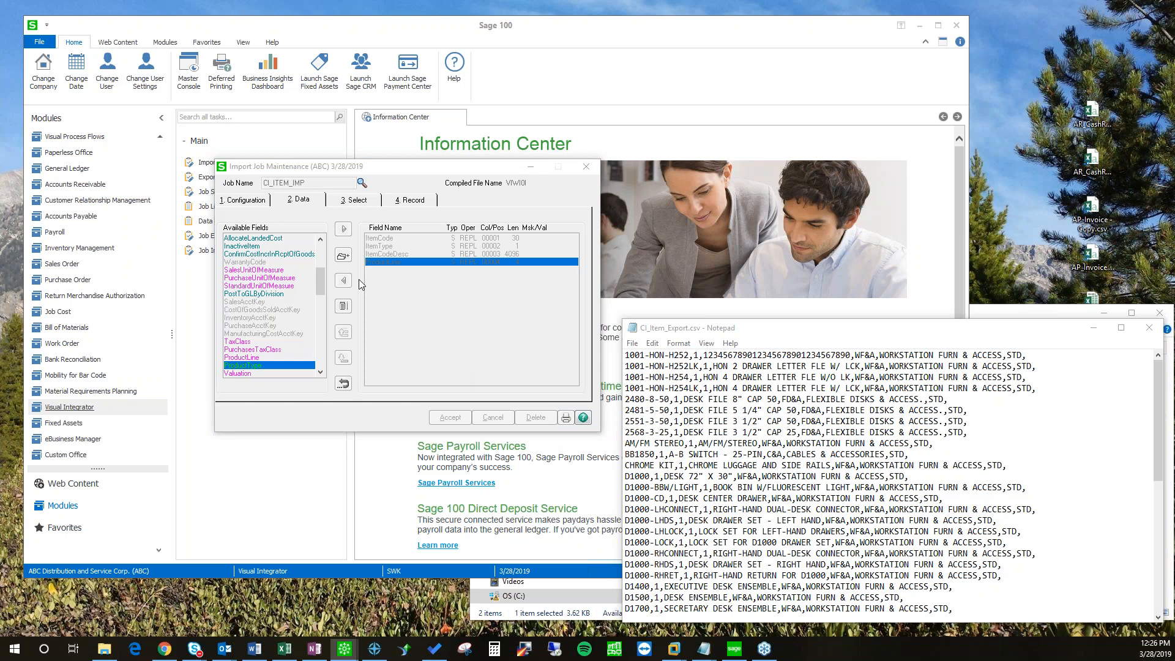
{"action": "left_click", "coordinate": [324, 273]}
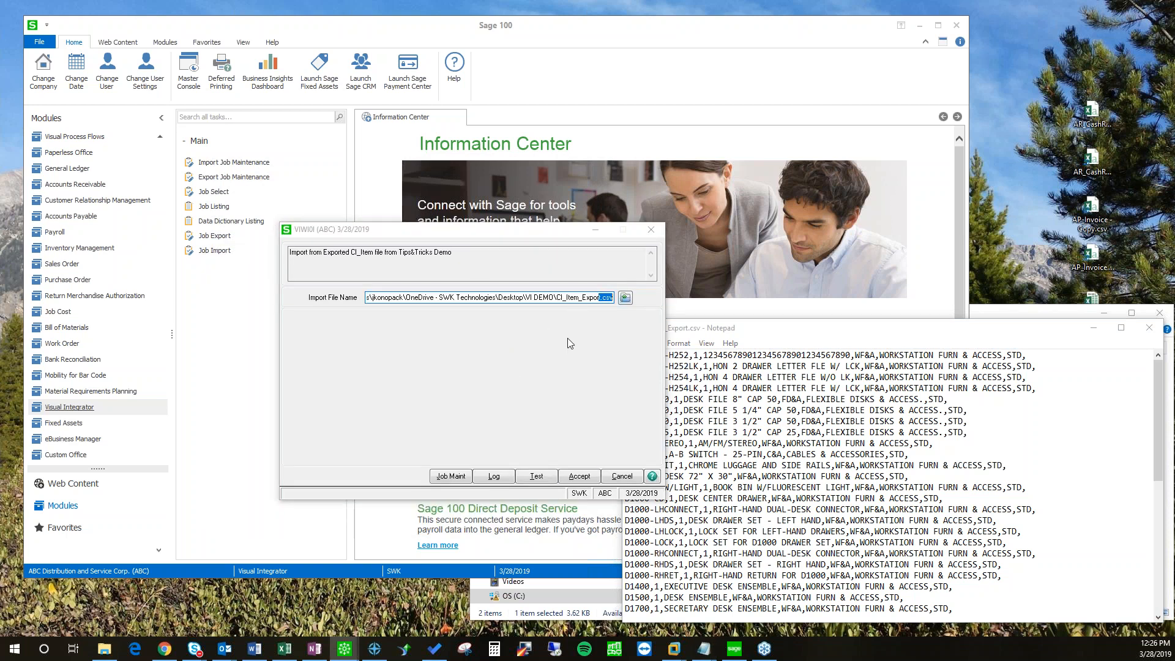
Step: Test the import on All Records: 49 read, 49 imported, zero failed, skipped or invalid
{"action": "left_click", "coordinate": [537, 476]}
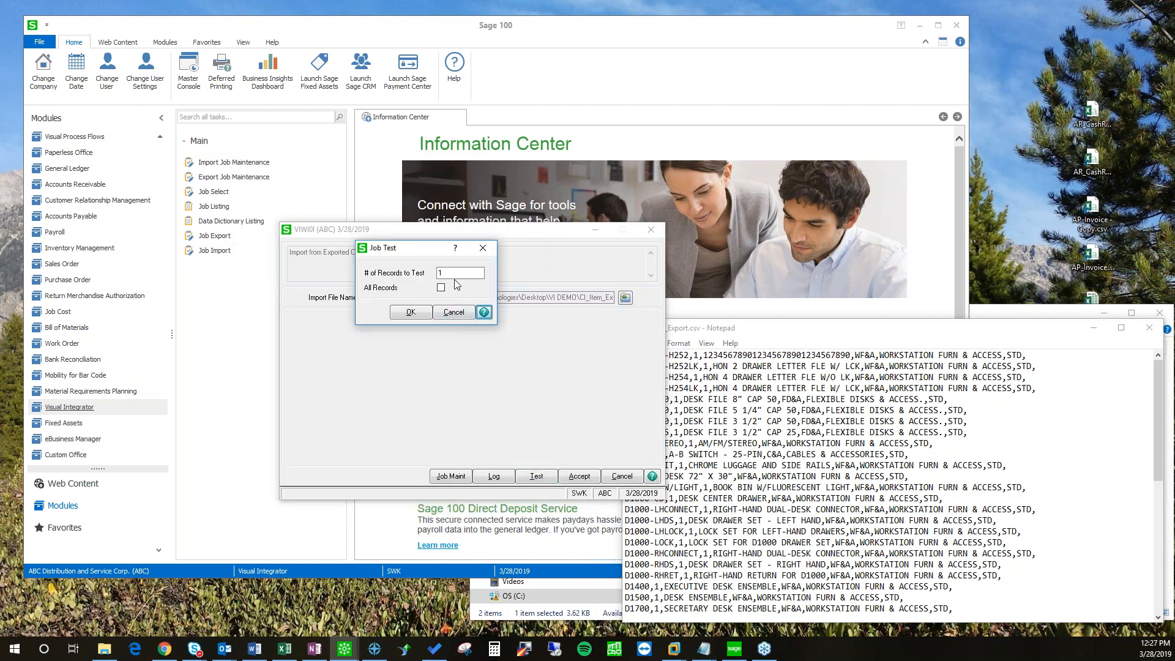
{"action": "left_click", "coordinate": [441, 288]}
{"action": "left_click", "coordinate": [413, 312]}
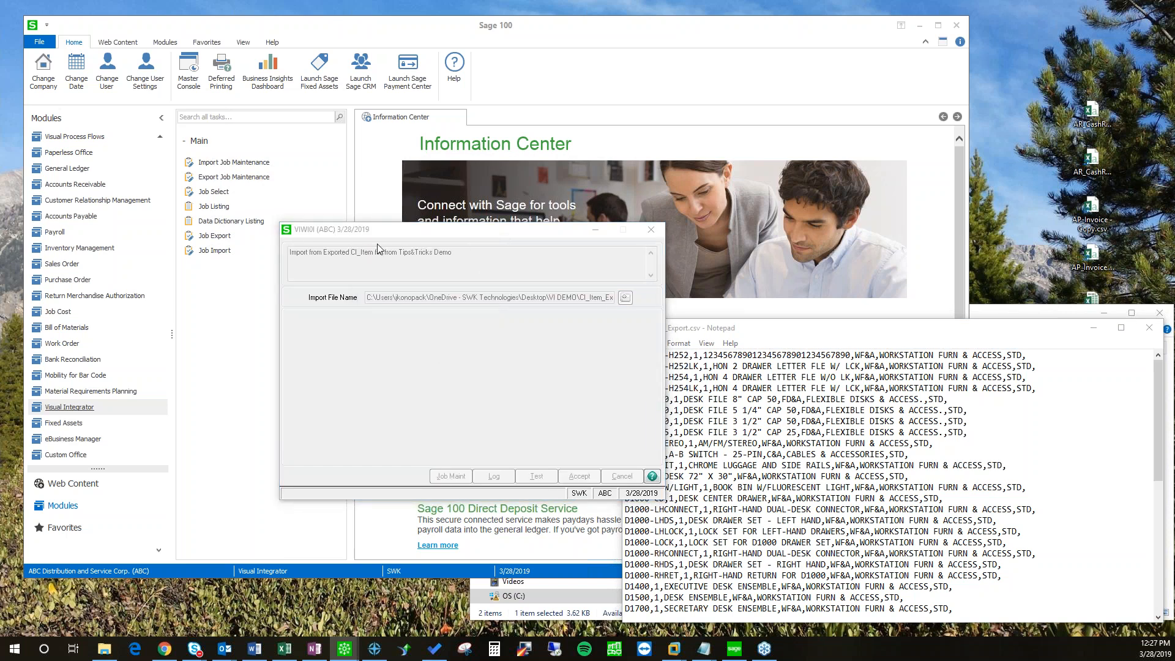
{"action": "left_click_drag", "start_coordinate": [471, 294], "coordinate": [451, 291]}
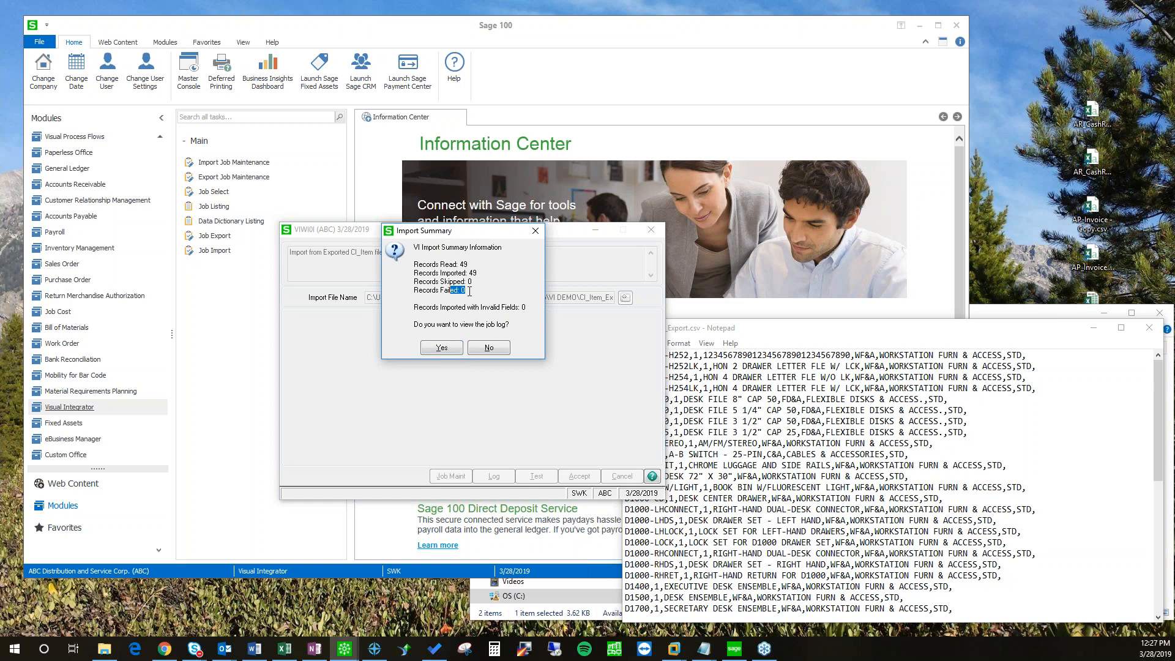
{"action": "double_click", "coordinate": [470, 282]}
{"action": "left_click_drag", "start_coordinate": [525, 308], "coordinate": [494, 308]}
{"action": "left_click", "coordinate": [516, 313]}
{"action": "left_click_drag", "start_coordinate": [450, 237], "coordinate": [435, 301]}
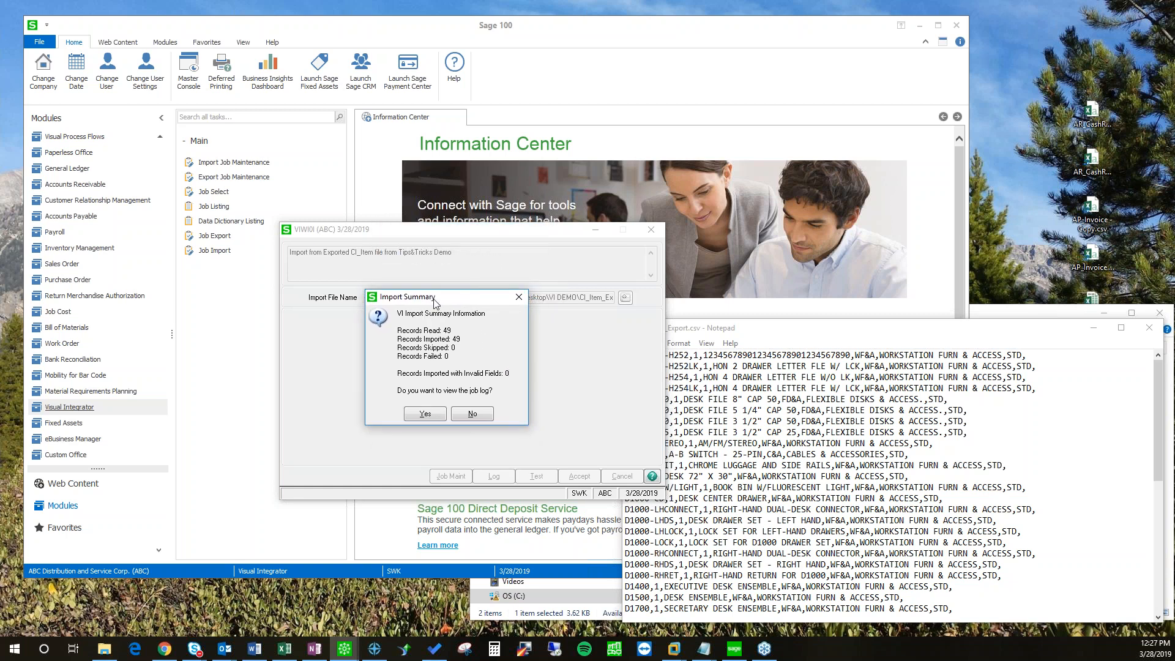
{"action": "left_click_drag", "start_coordinate": [456, 377], "coordinate": [510, 374]}
{"action": "left_click", "coordinate": [484, 359]}
Step: Decline the job log and close the VIWI0I import window
{"action": "left_click", "coordinate": [471, 415]}
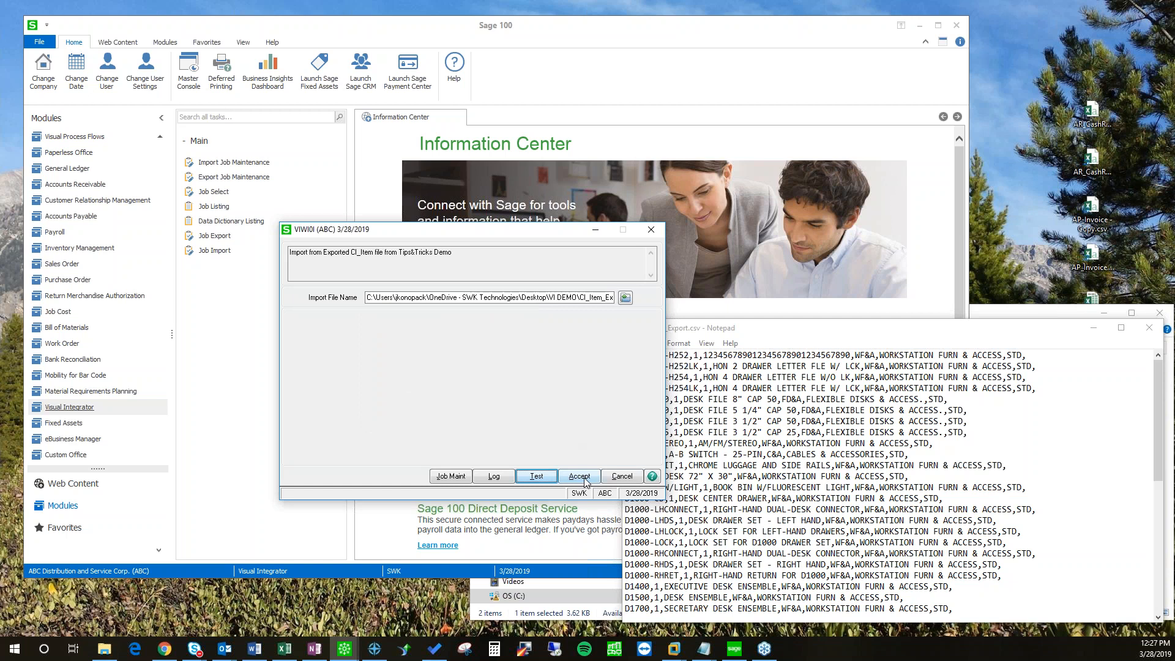
{"action": "left_click_drag", "start_coordinate": [482, 226], "coordinate": [462, 242]}
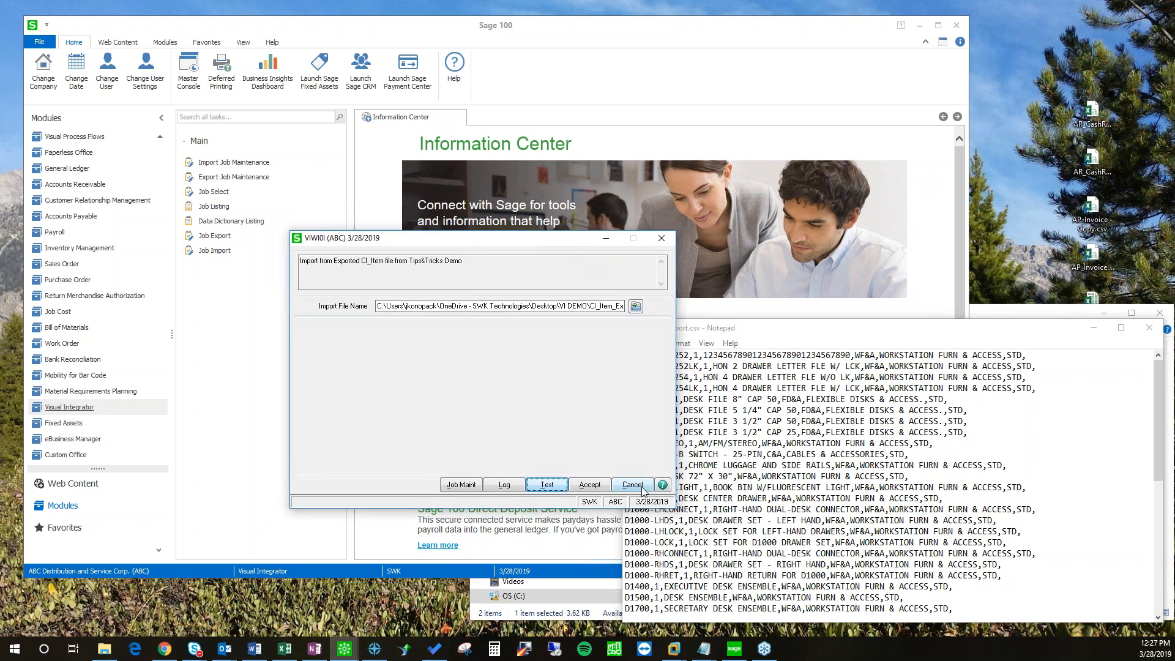
{"action": "left_click", "coordinate": [637, 486]}
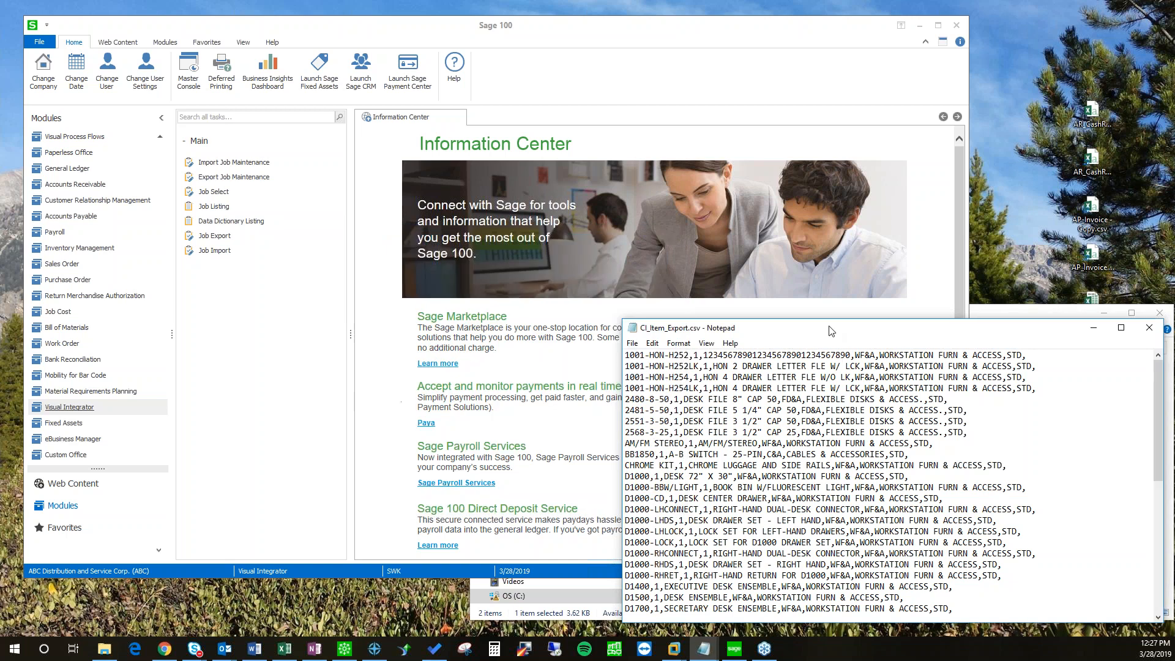
Step: Close the Timesheet.xlsx workbook from its taskbar preview and start a new Excel window
{"action": "mouse_move", "coordinate": [818, 330]}
{"action": "left_mouse_down"}
{"action": "mouse_move", "coordinate": [842, 334]}
{"action": "mouse_move", "coordinate": [832, 341]}
{"action": "left_mouse_up"}
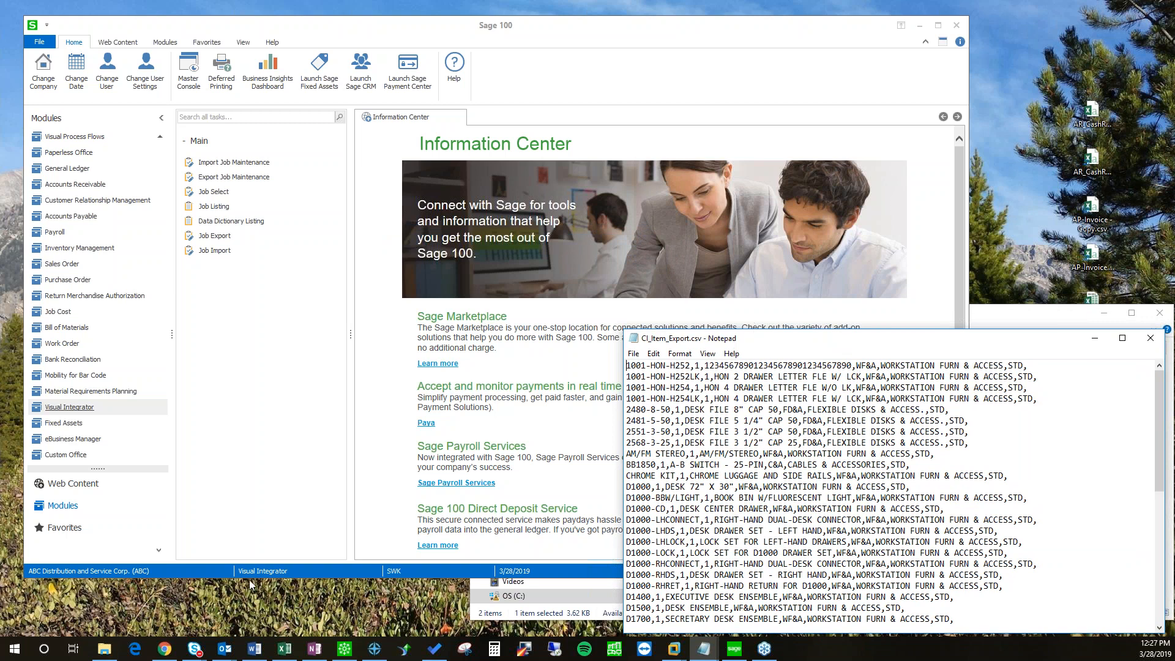
{"action": "mouse_move", "coordinate": [283, 651]}
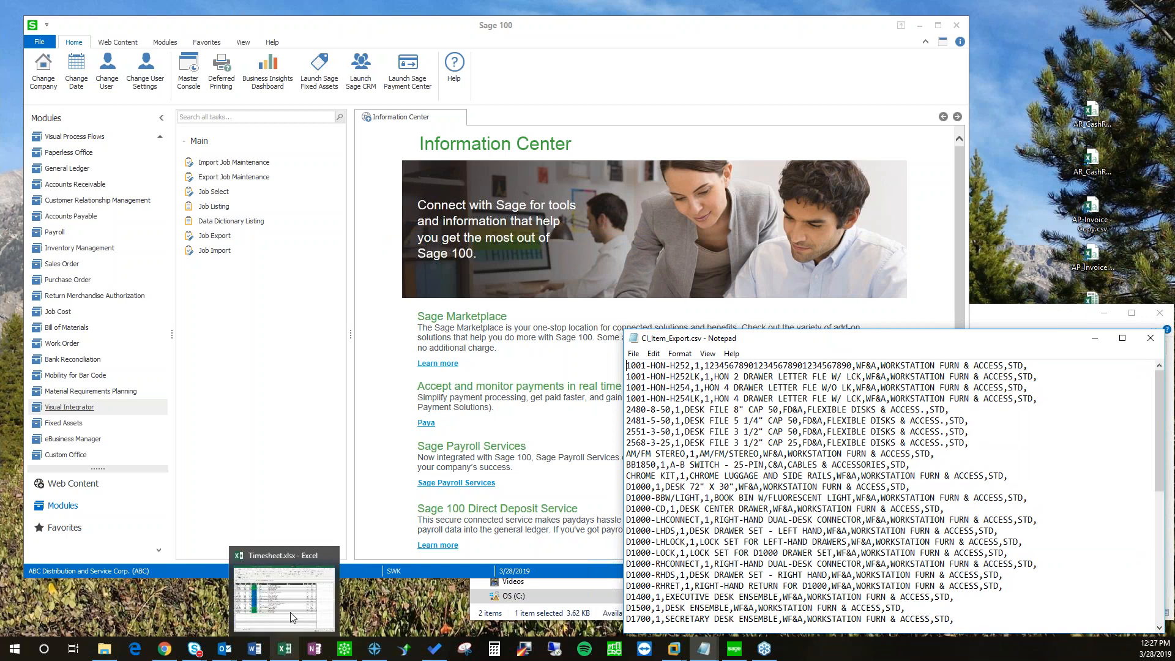
{"action": "left_click", "coordinate": [330, 556]}
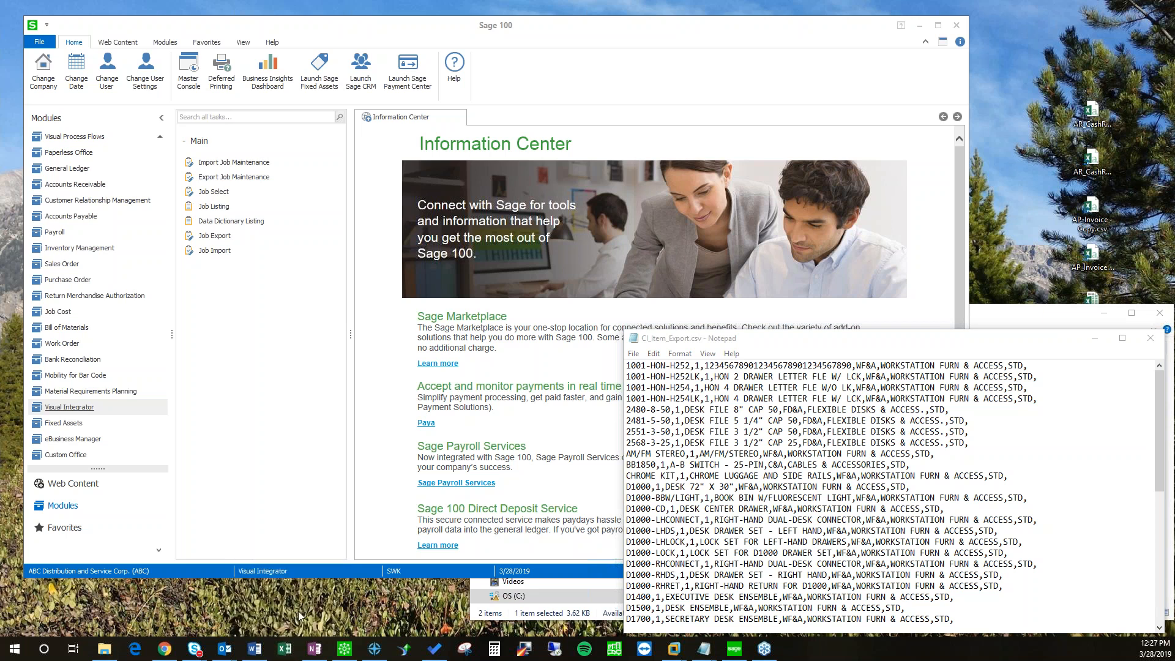
{"action": "left_click", "coordinate": [285, 651]}
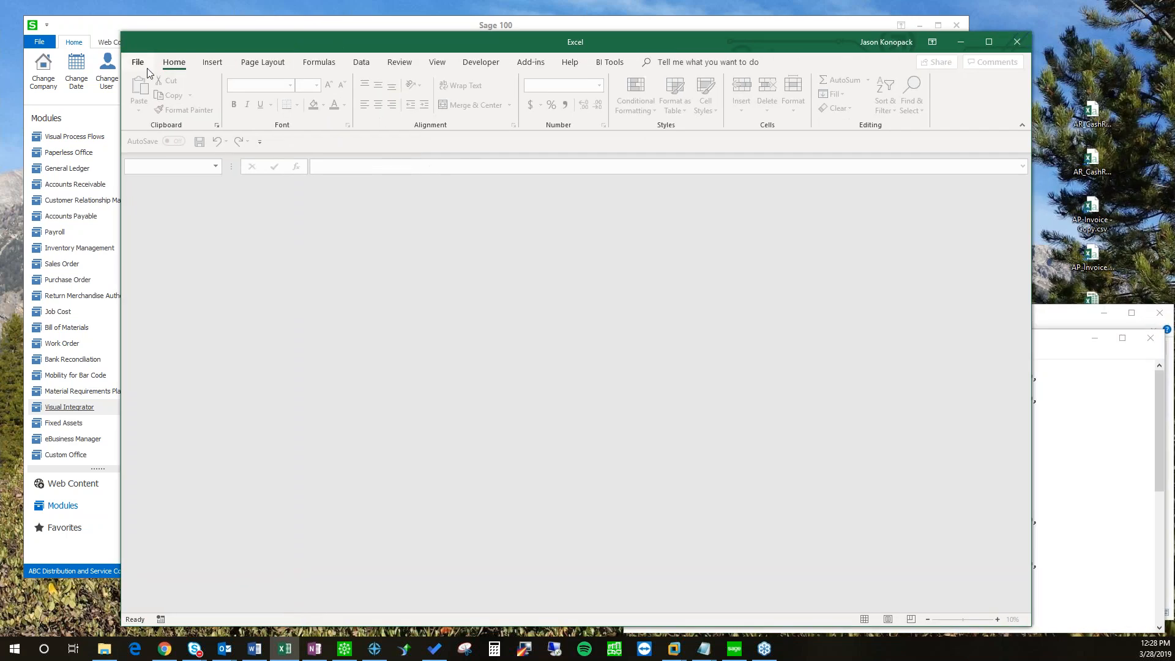
Step: Create a new blank Excel workbook and place its window beside Sage 100
{"action": "left_click", "coordinate": [143, 65]}
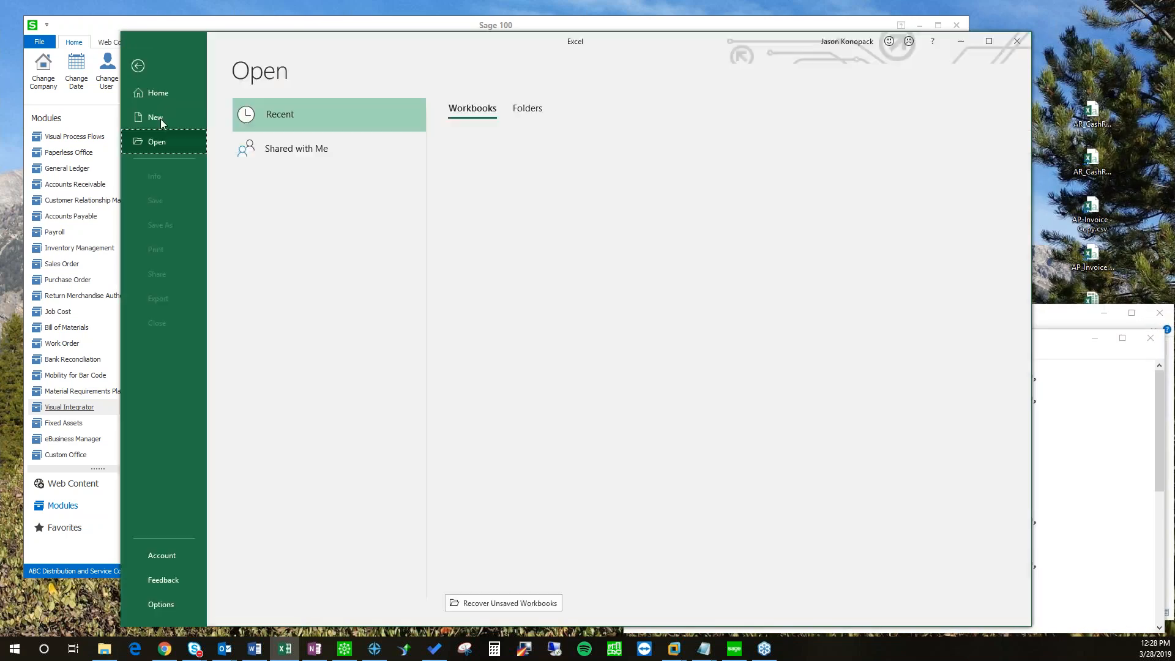
{"action": "left_click", "coordinate": [157, 122]}
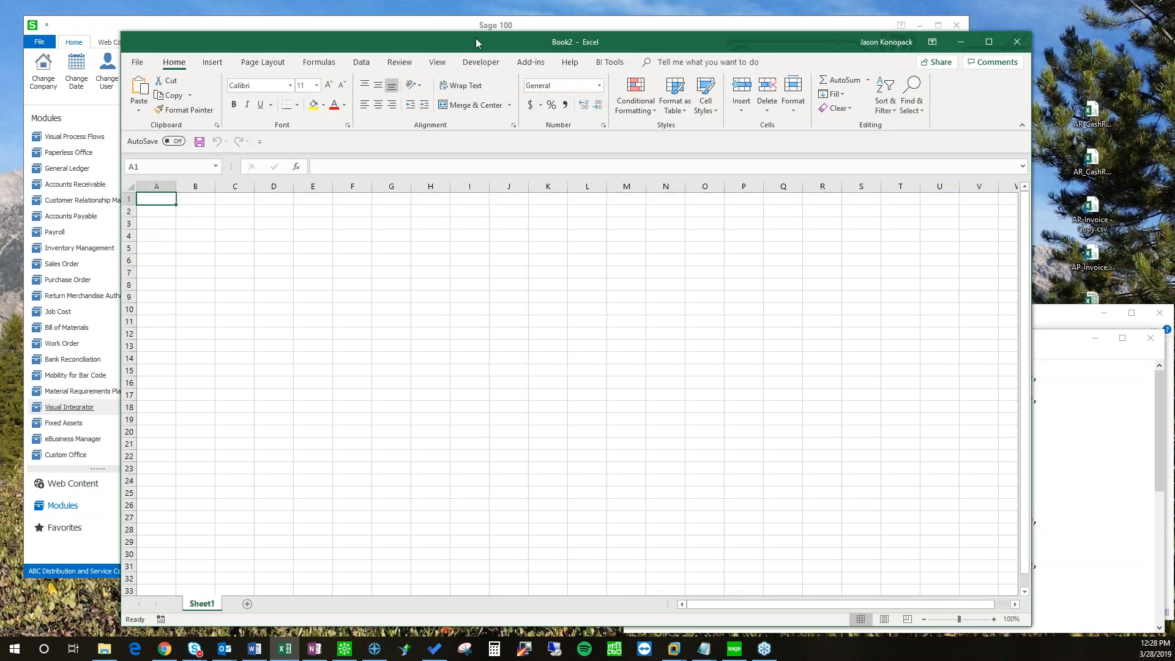
{"action": "left_click_drag", "start_coordinate": [476, 38], "coordinate": [585, 51]}
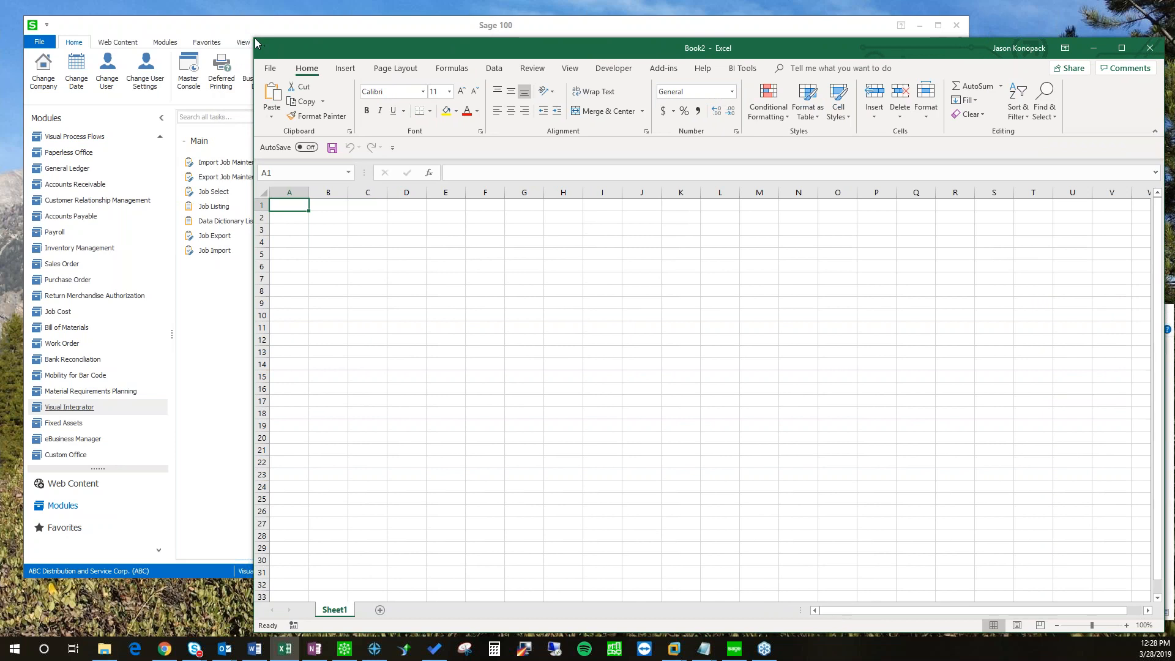
{"action": "mouse_move", "coordinate": [350, 86]}
{"action": "left_mouse_down"}
{"action": "mouse_move", "coordinate": [378, 103]}
{"action": "mouse_move", "coordinate": [354, 104]}
{"action": "left_mouse_up"}
Step: Start a Microsoft Query on the SOTAMAS90* data source and sign on to Sage 100
{"action": "left_click", "coordinate": [593, 138]}
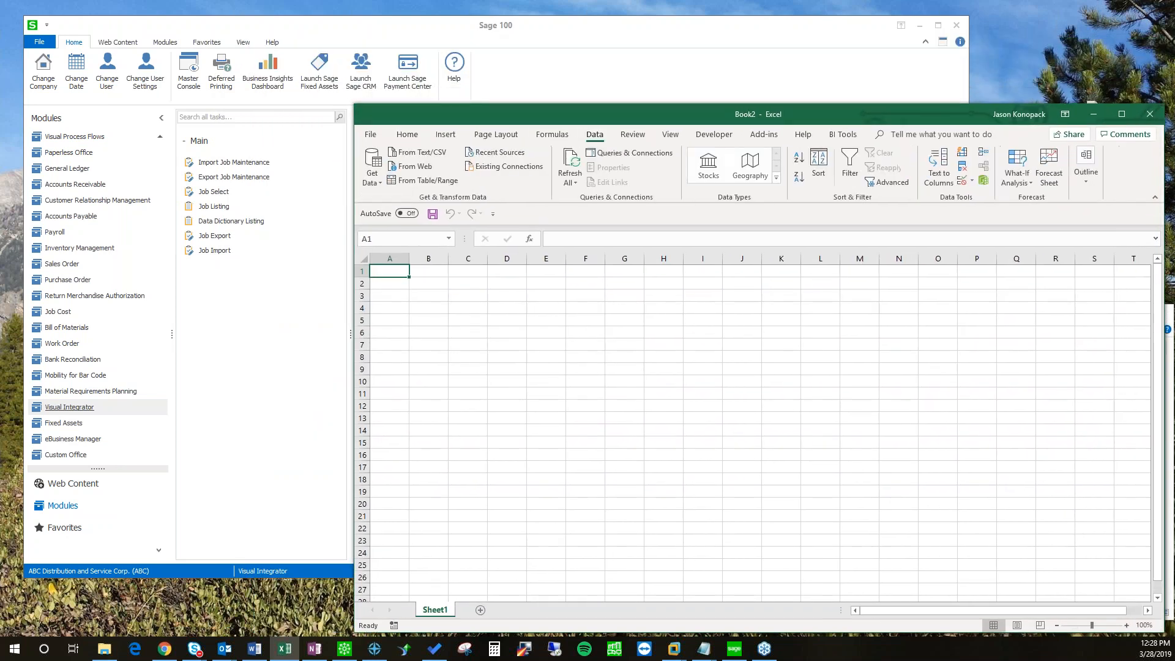
{"action": "left_click", "coordinate": [377, 174]}
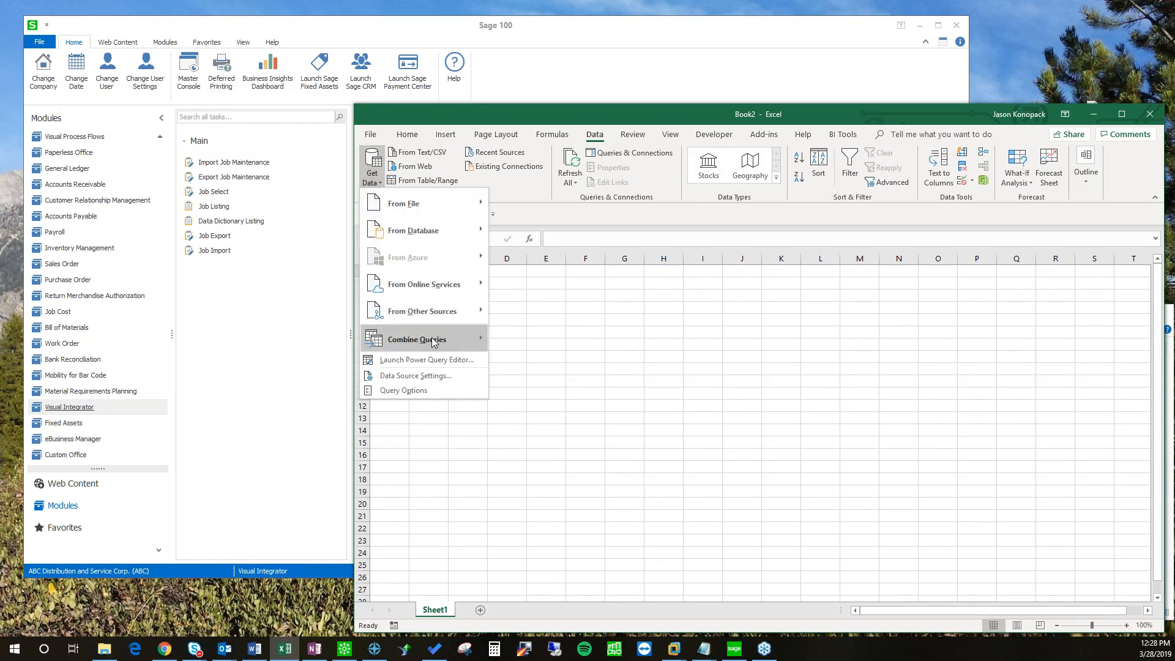
{"action": "mouse_move", "coordinate": [421, 315]}
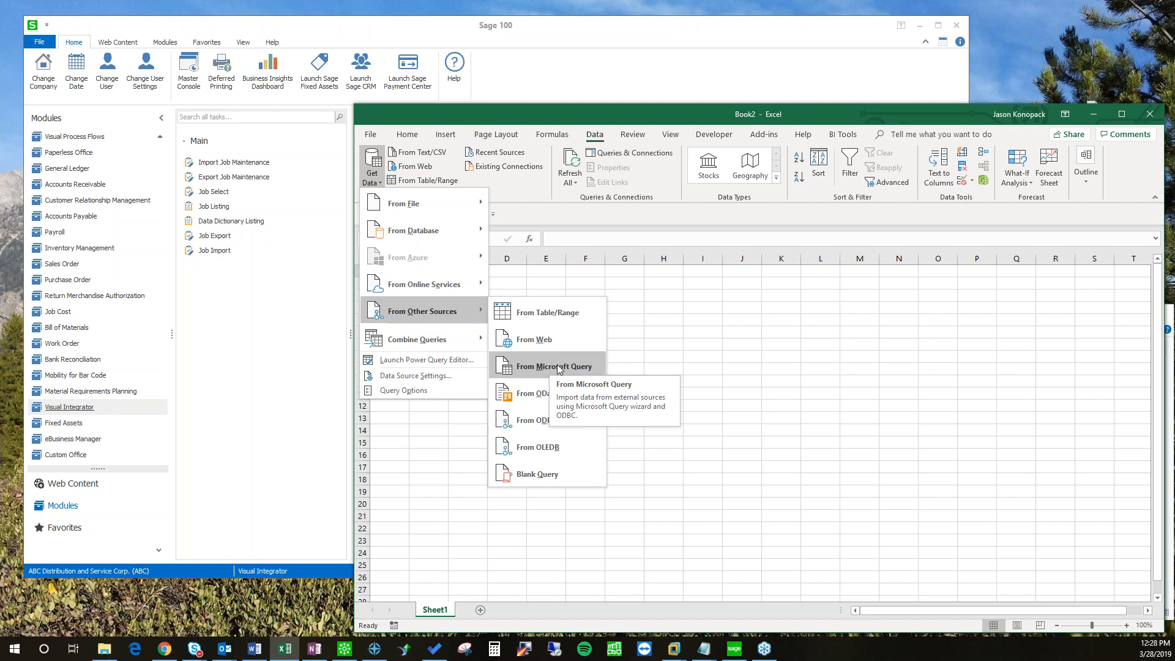
{"action": "left_click", "coordinate": [549, 365]}
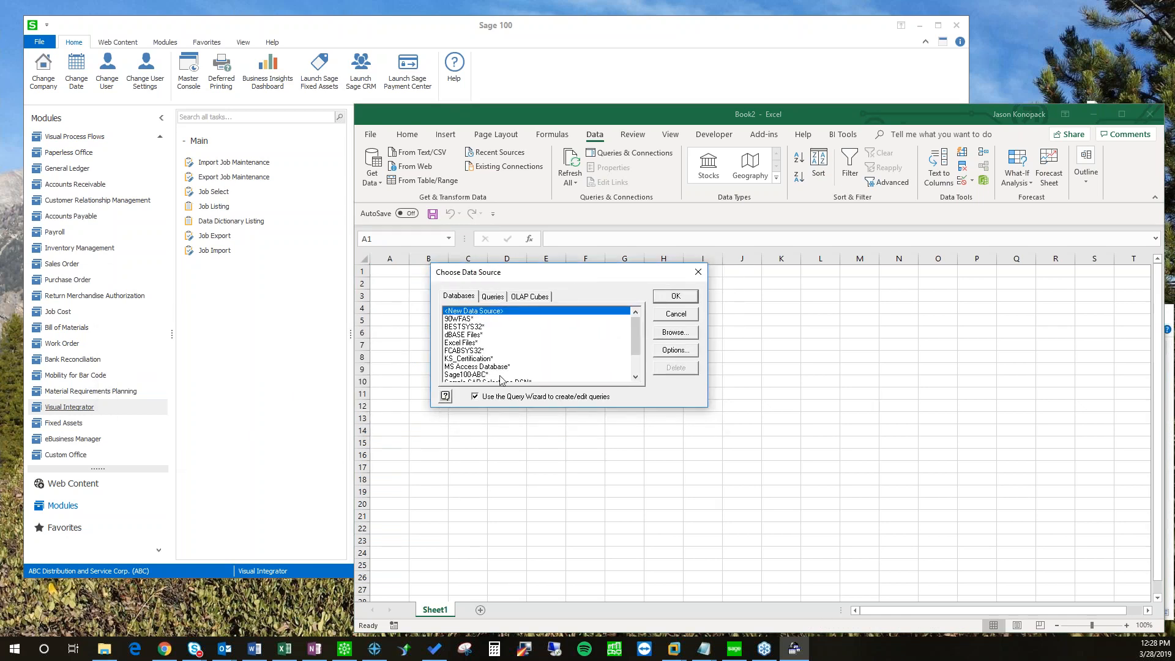
{"action": "scroll", "coordinate": [619, 368], "scroll_direction": "down", "scroll_amount": 2}
{"action": "left_click", "coordinate": [460, 359]}
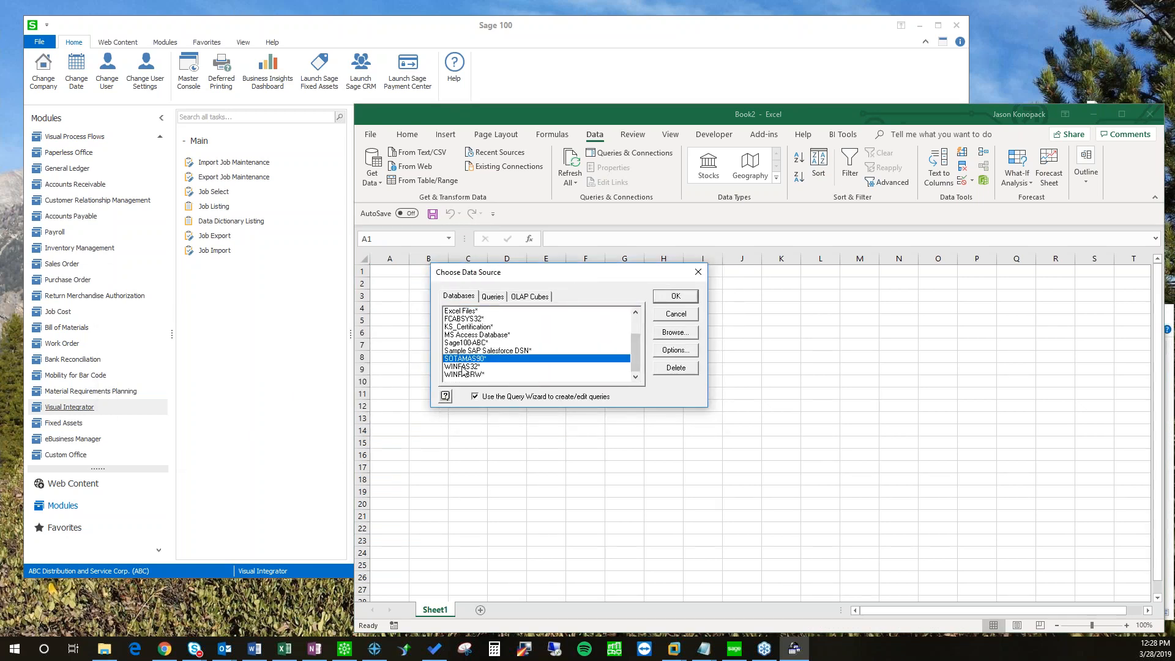
{"action": "left_click", "coordinate": [673, 296]}
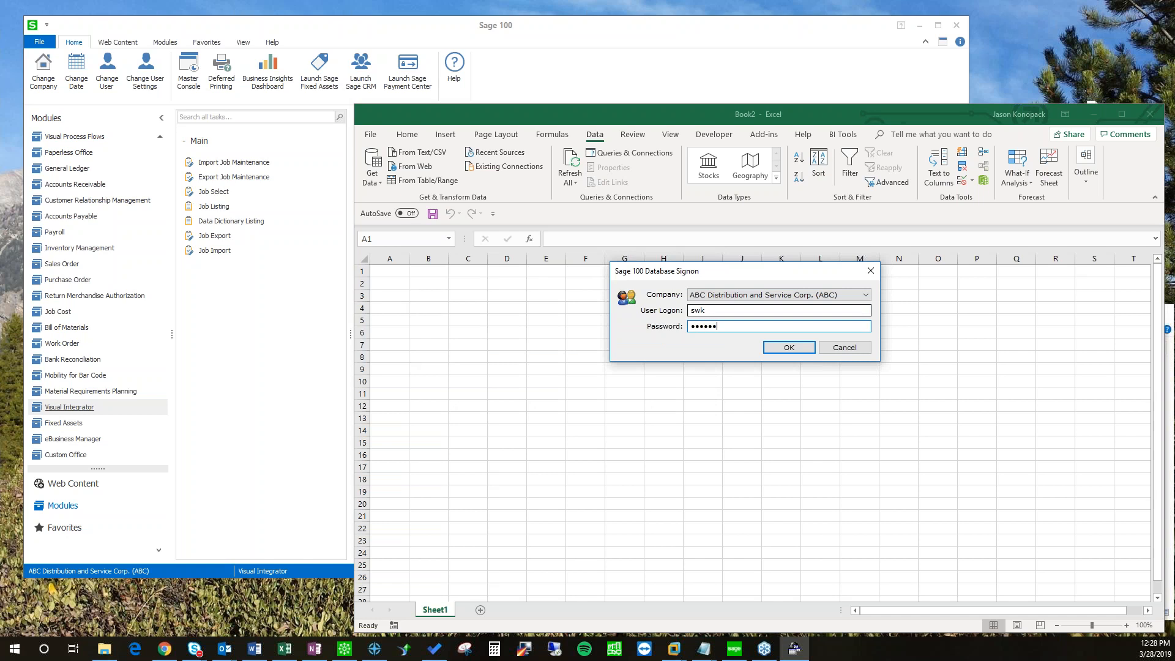
{"action": "key", "text": "Return"}
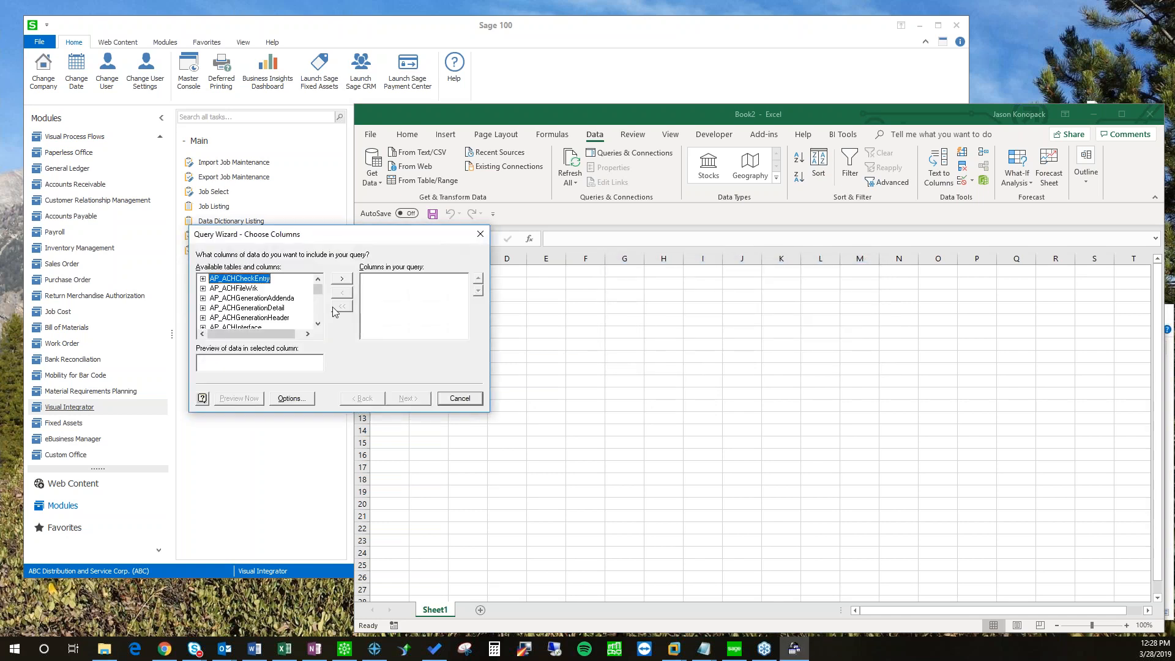
Step: Center the Query Wizard, browse the AP tables, then bring Sage 100 forward
{"action": "left_click_drag", "start_coordinate": [320, 243], "coordinate": [477, 240]}
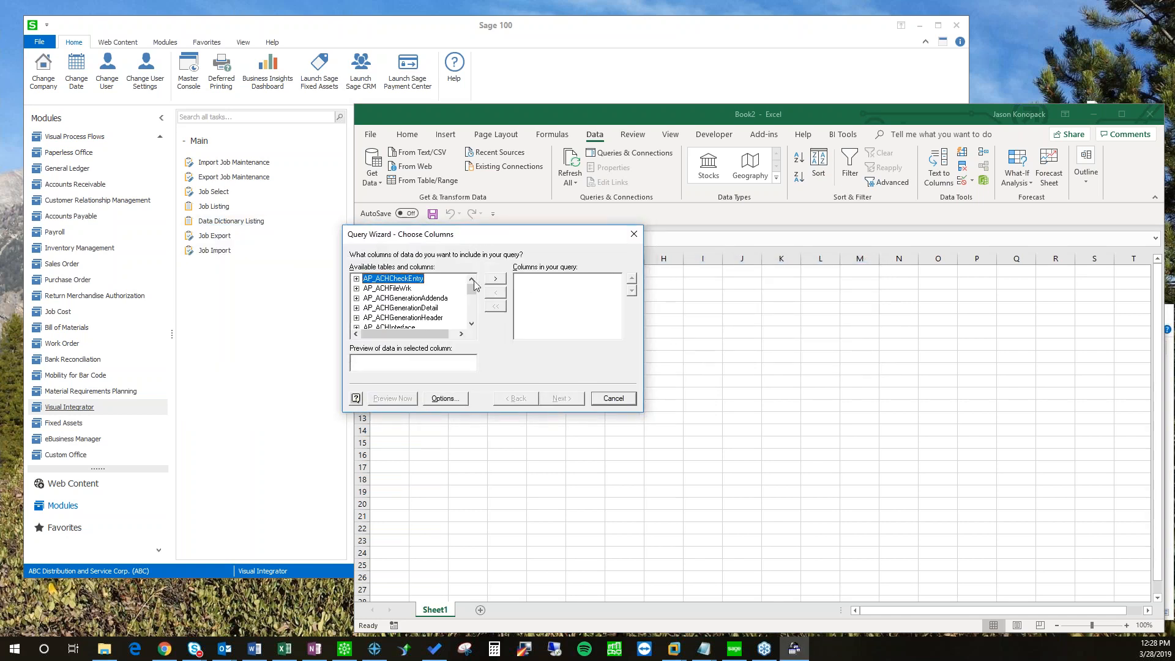
{"action": "left_click_drag", "start_coordinate": [473, 295], "coordinate": [473, 293]}
{"action": "left_click_drag", "start_coordinate": [459, 239], "coordinate": [593, 273]}
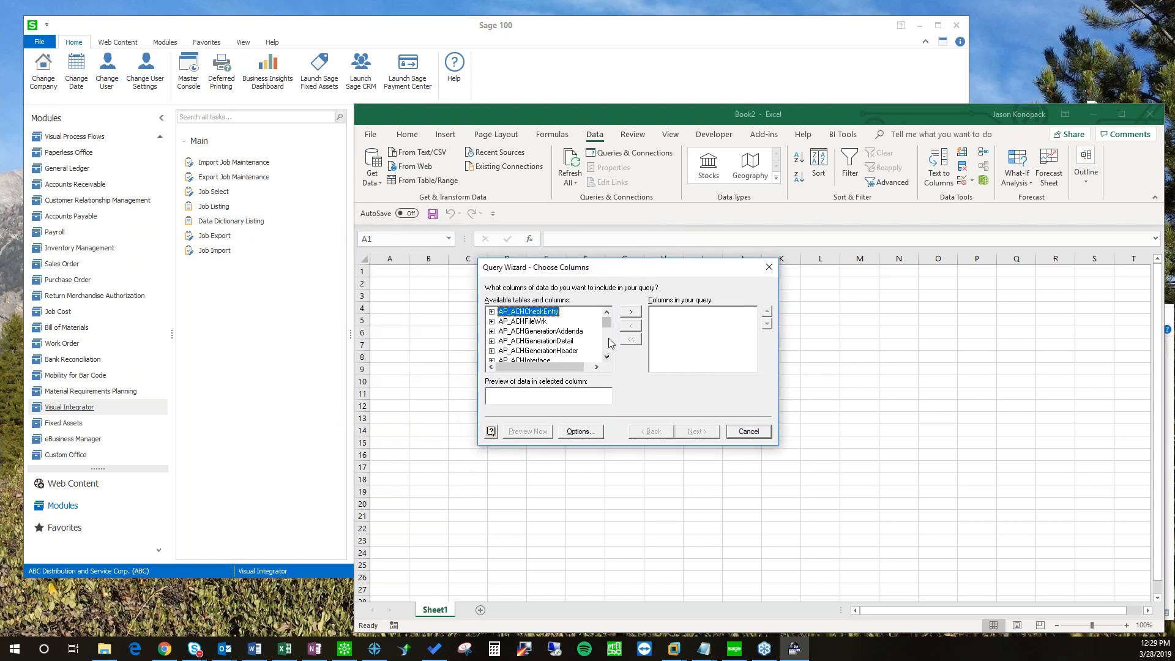
{"action": "scroll", "coordinate": [610, 343], "scroll_direction": "down", "scroll_amount": 10}
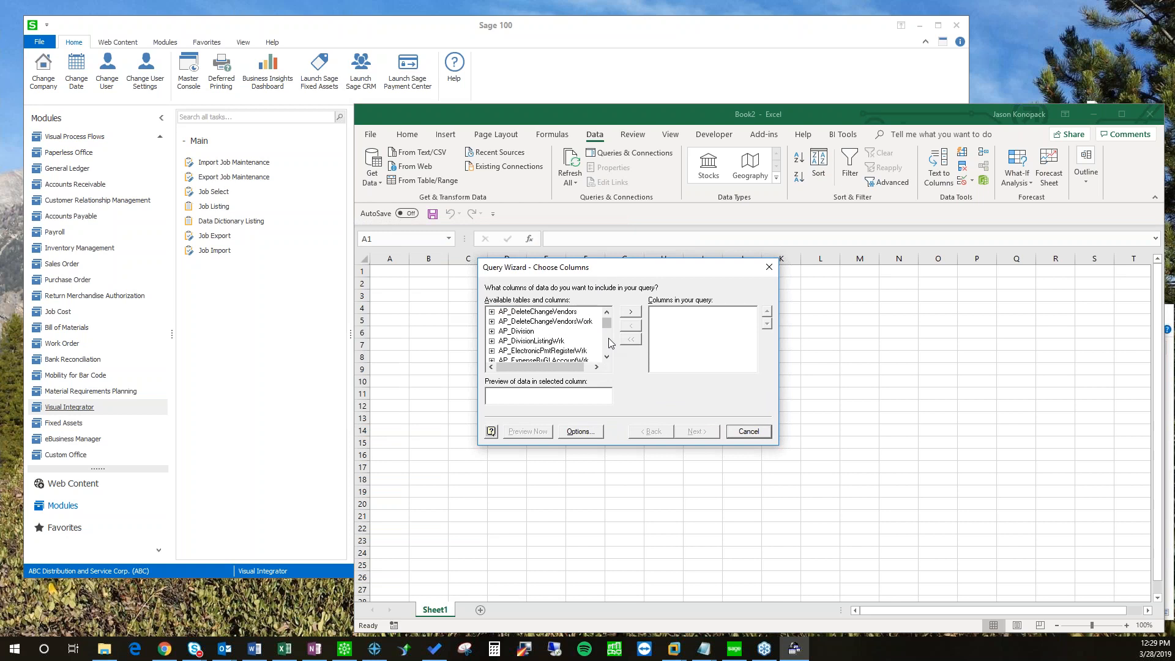
{"action": "scroll", "coordinate": [610, 344], "scroll_direction": "down", "scroll_amount": 3}
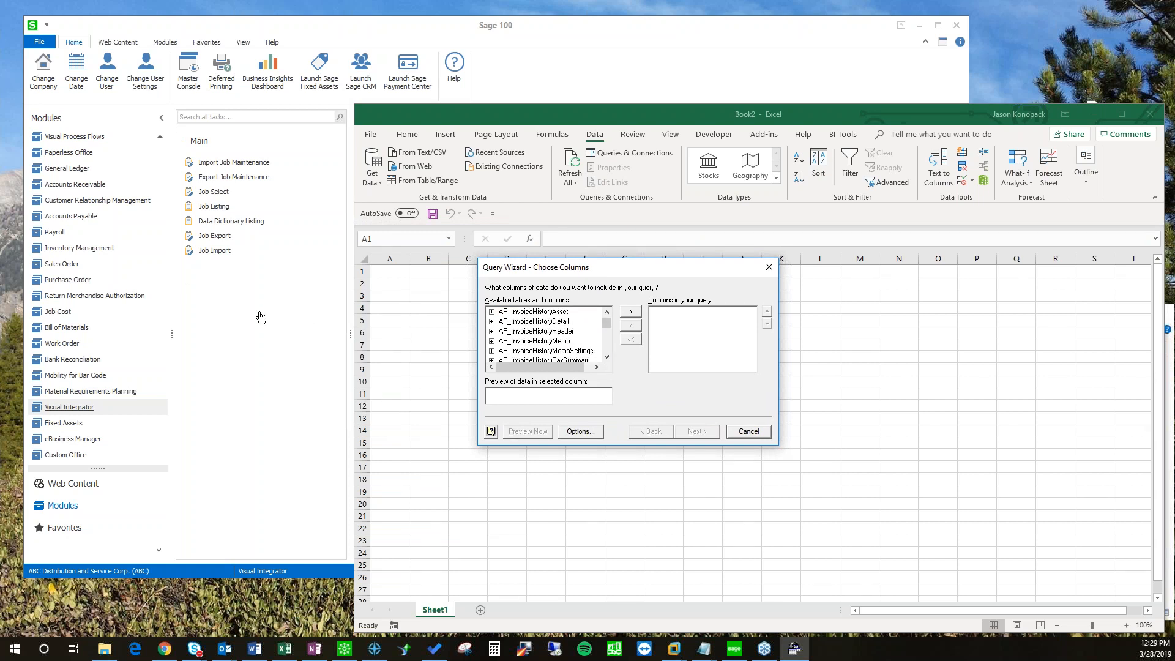
{"action": "scroll", "coordinate": [530, 335], "scroll_direction": "down", "scroll_amount": 2}
{"action": "scroll", "coordinate": [524, 344], "scroll_direction": "down", "scroll_amount": 3}
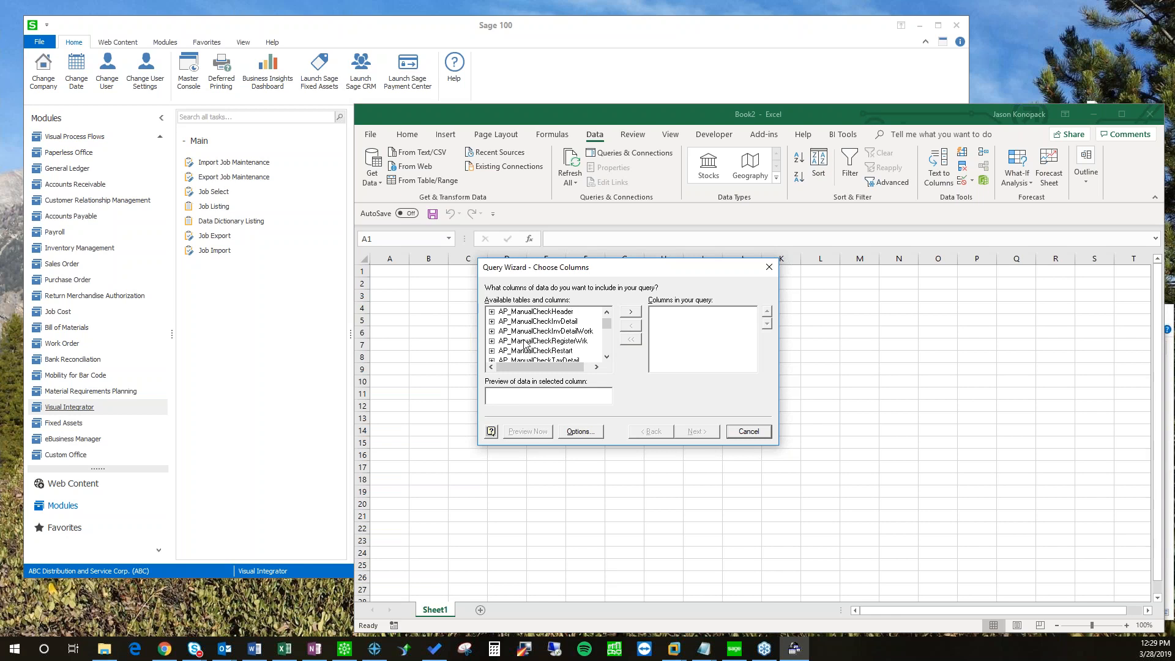
{"action": "scroll", "coordinate": [525, 344], "scroll_direction": "down", "scroll_amount": 10}
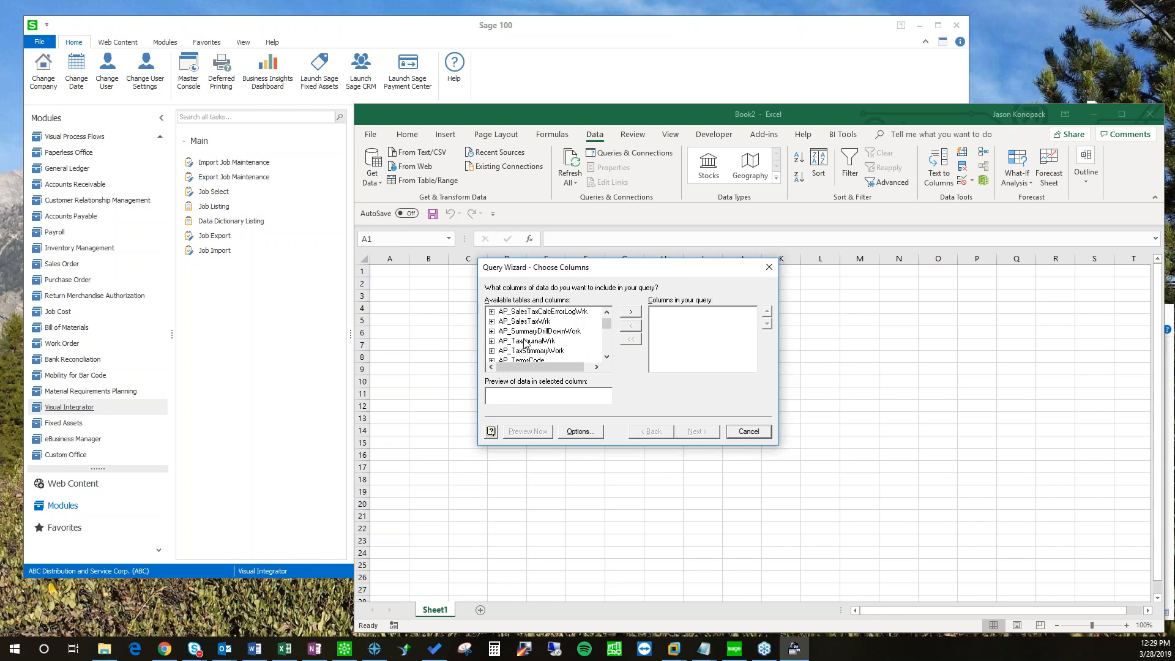
{"action": "scroll", "coordinate": [525, 342], "scroll_direction": "down", "scroll_amount": 3}
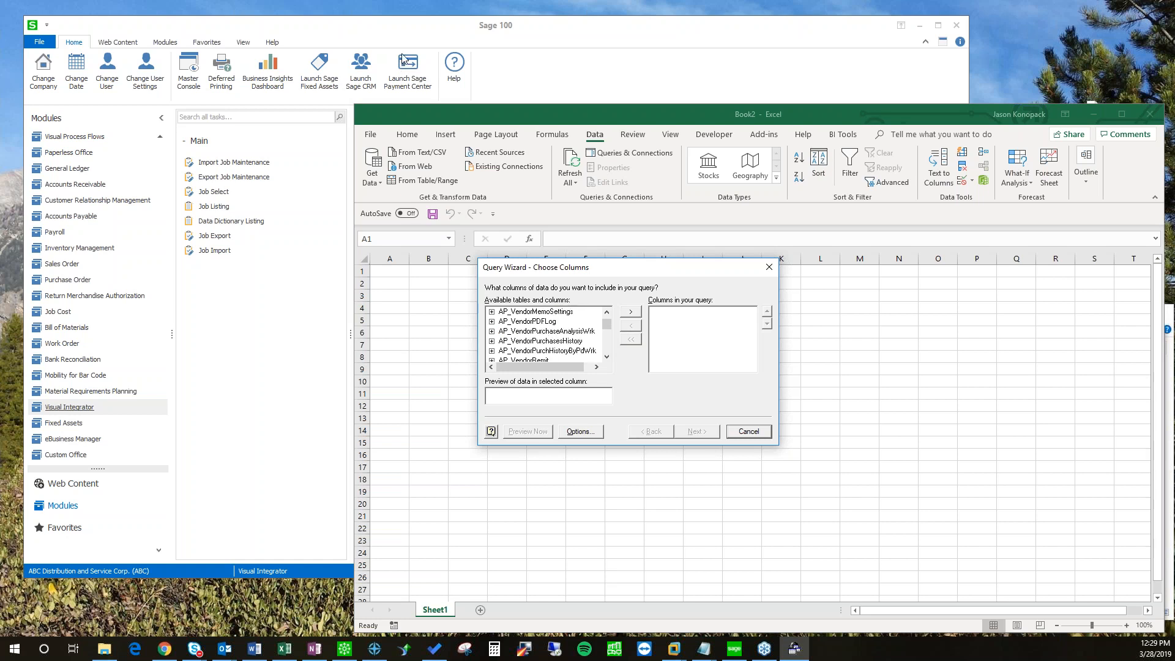
{"action": "left_click_drag", "start_coordinate": [387, 33], "coordinate": [372, 39]}
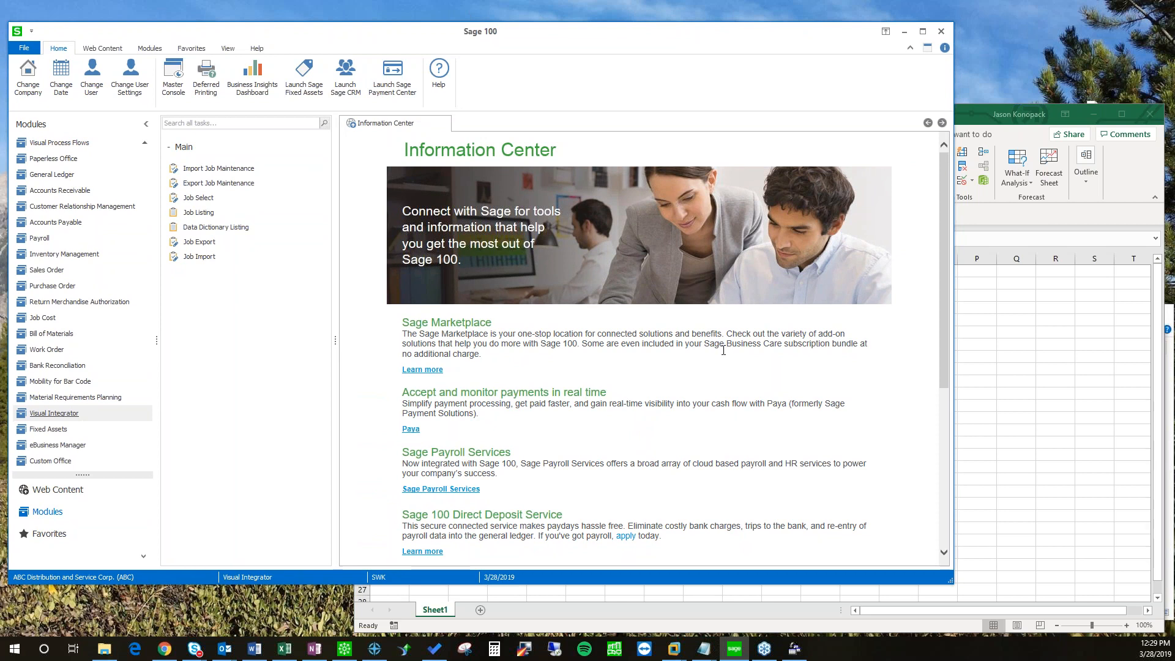
Step: Open Resources > File Layouts and Program Information, expanding File Layouts > Common Information
{"action": "scroll", "coordinate": [723, 350], "scroll_direction": "down", "scroll_amount": 5}
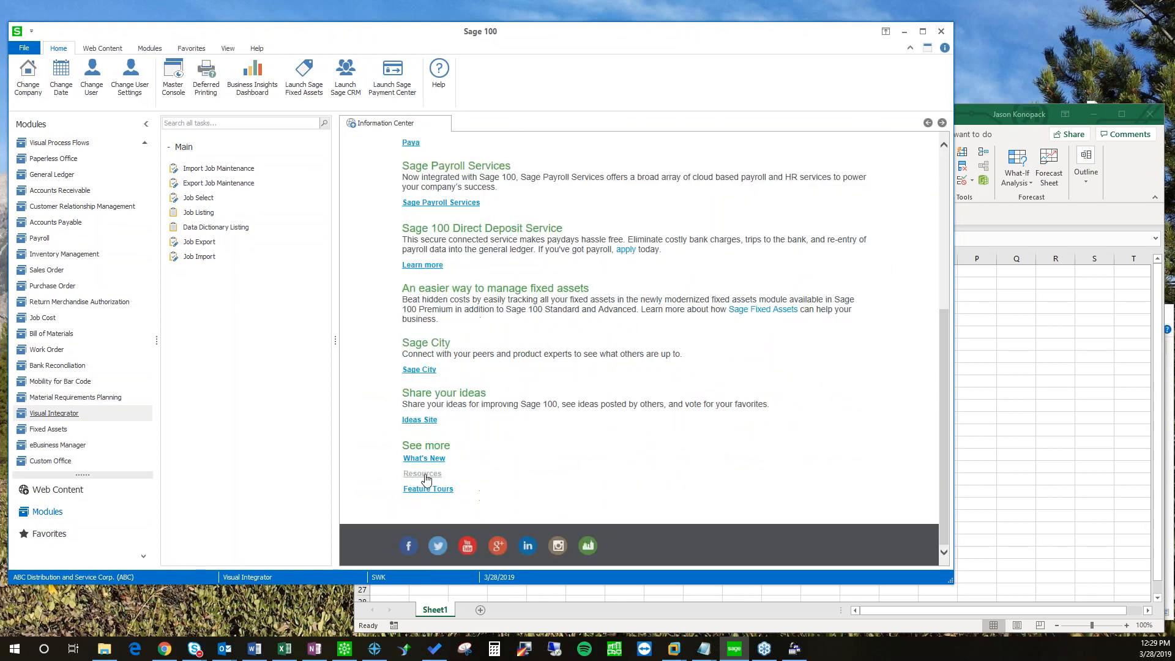
{"action": "left_click", "coordinate": [422, 474]}
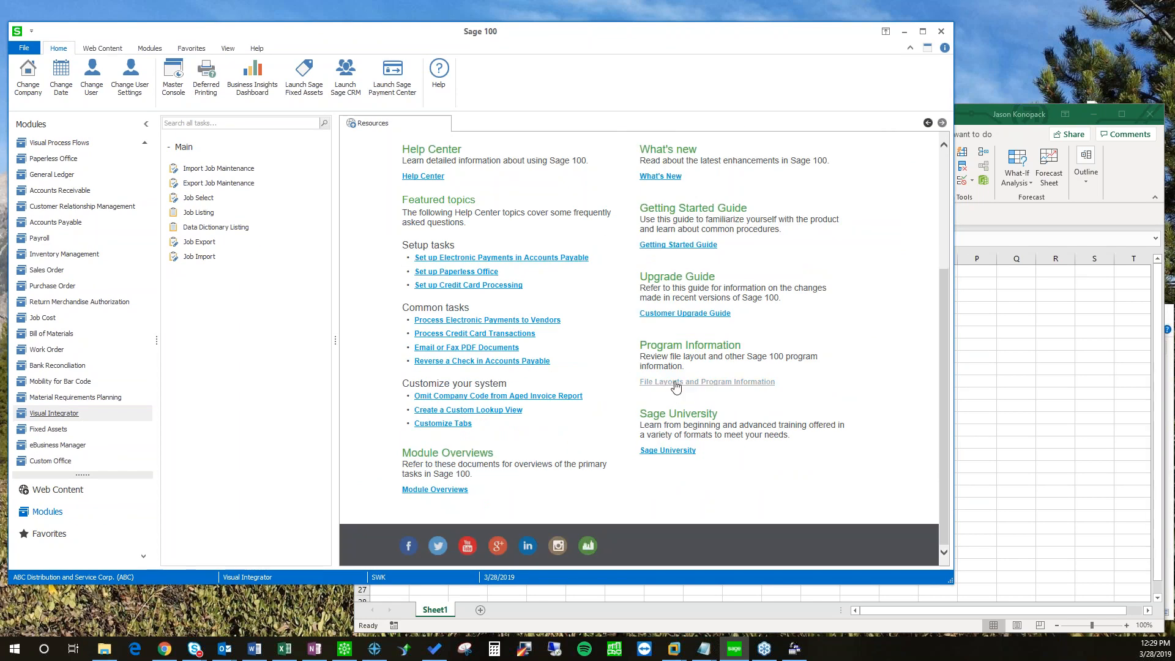
{"action": "left_click", "coordinate": [676, 382]}
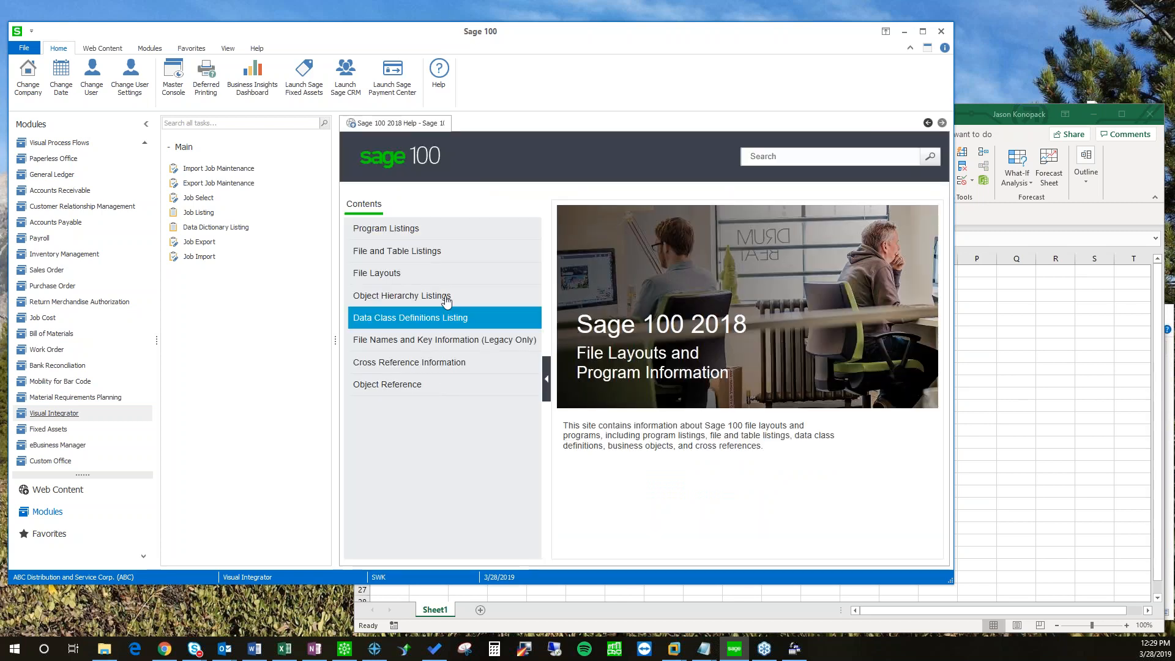
{"action": "left_click", "coordinate": [377, 277]}
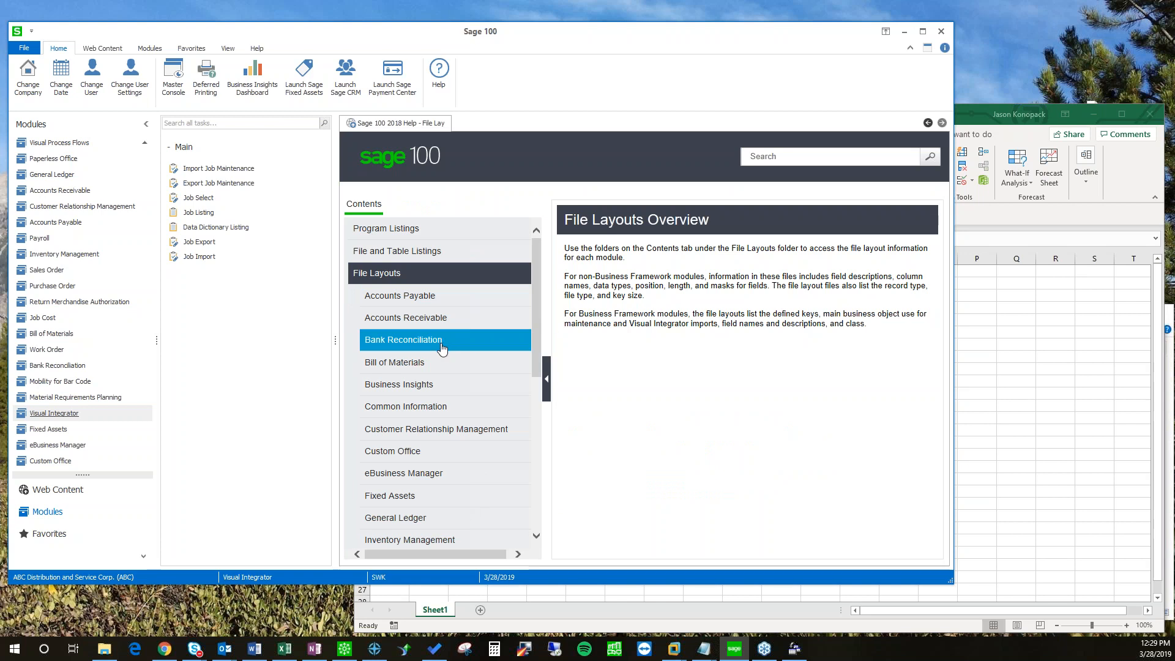
{"action": "scroll", "coordinate": [425, 360], "scroll_direction": "down", "scroll_amount": 3}
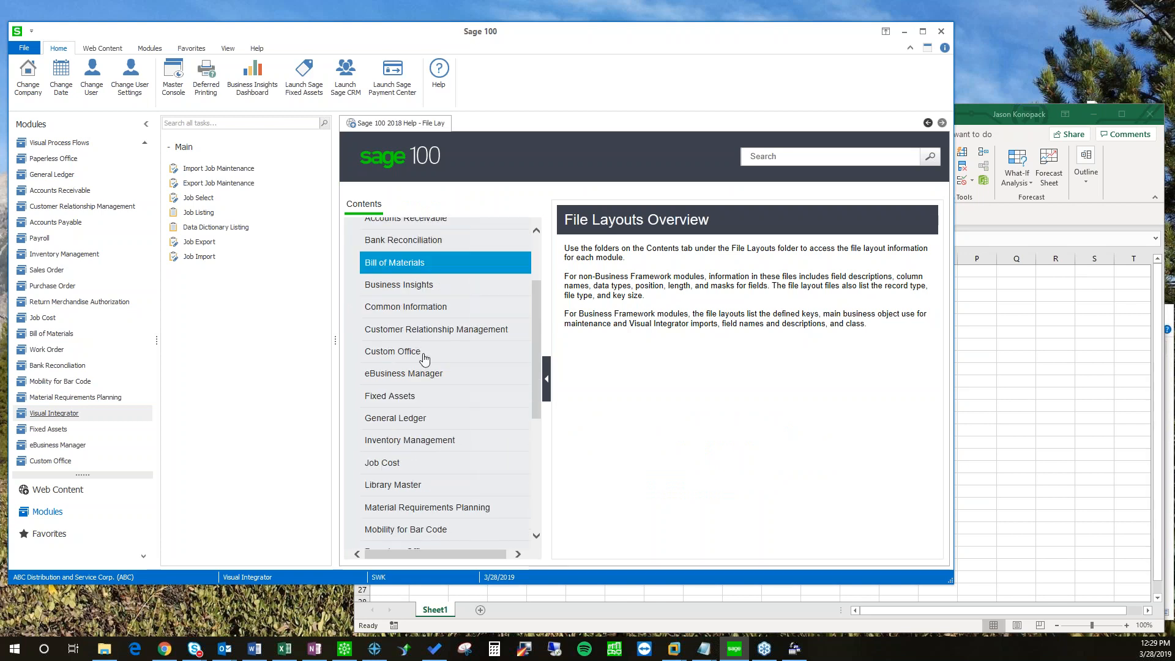
{"action": "scroll", "coordinate": [428, 358], "scroll_direction": "down", "scroll_amount": 2}
{"action": "scroll", "coordinate": [404, 391], "scroll_direction": "up", "scroll_amount": 3}
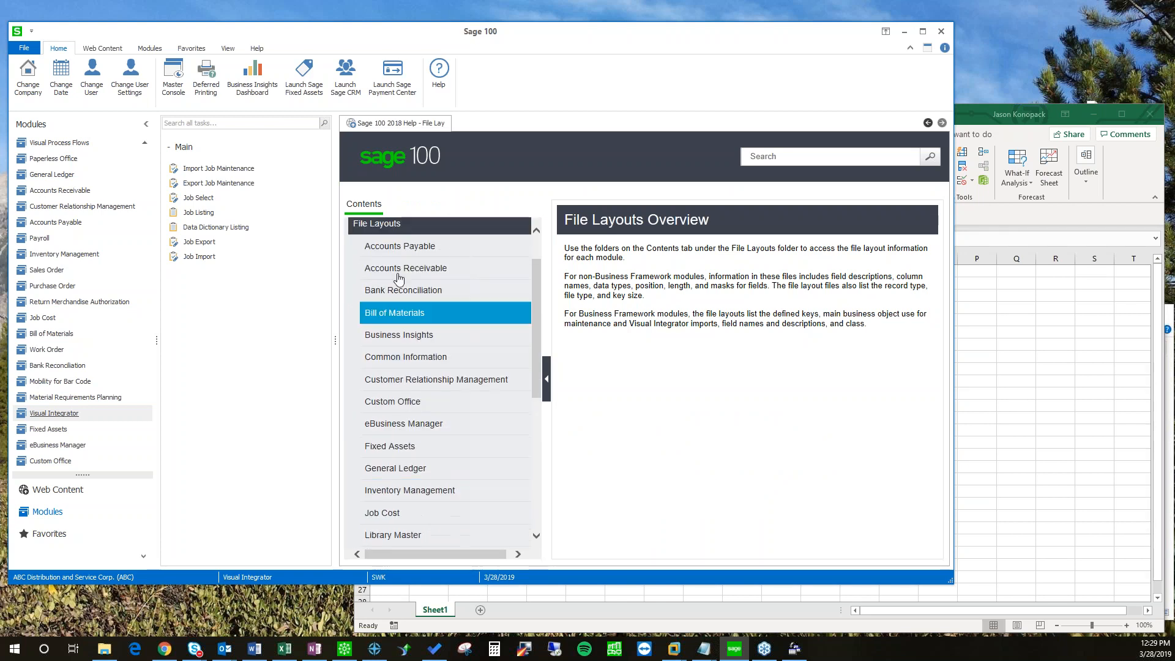
{"action": "left_click", "coordinate": [385, 361]}
{"action": "scroll", "coordinate": [404, 429], "scroll_direction": "down", "scroll_amount": 4}
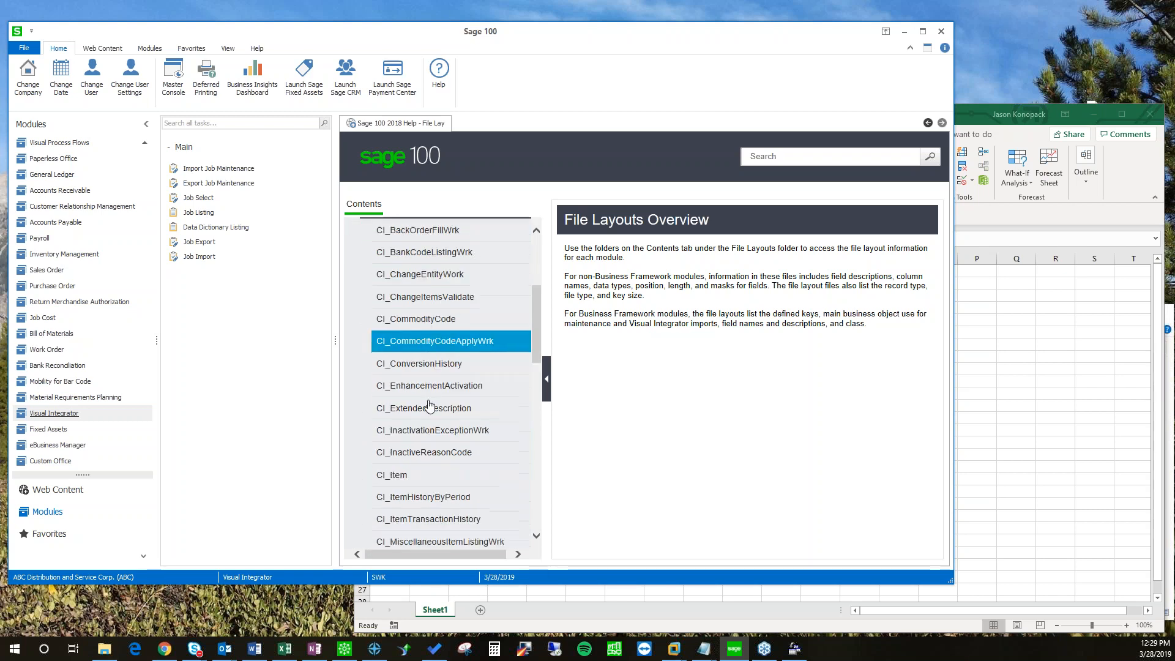
Step: Open the CI_Item file layout and search it for 'product'
{"action": "left_click", "coordinate": [403, 477]}
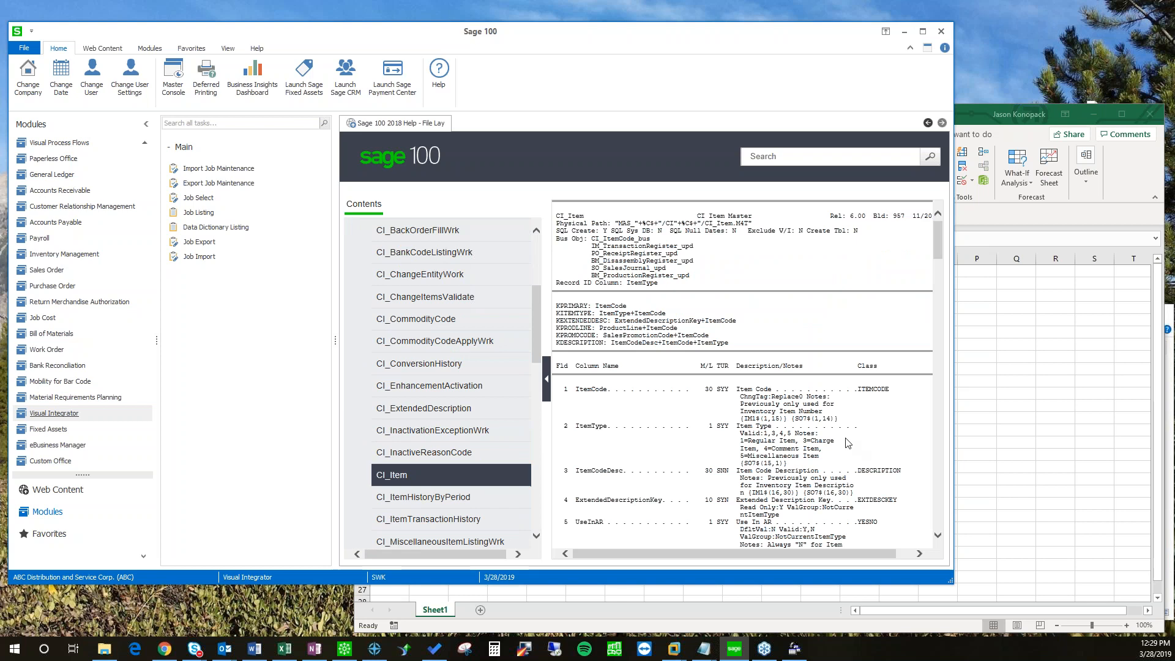
{"action": "scroll", "coordinate": [808, 398], "scroll_direction": "down", "scroll_amount": 5}
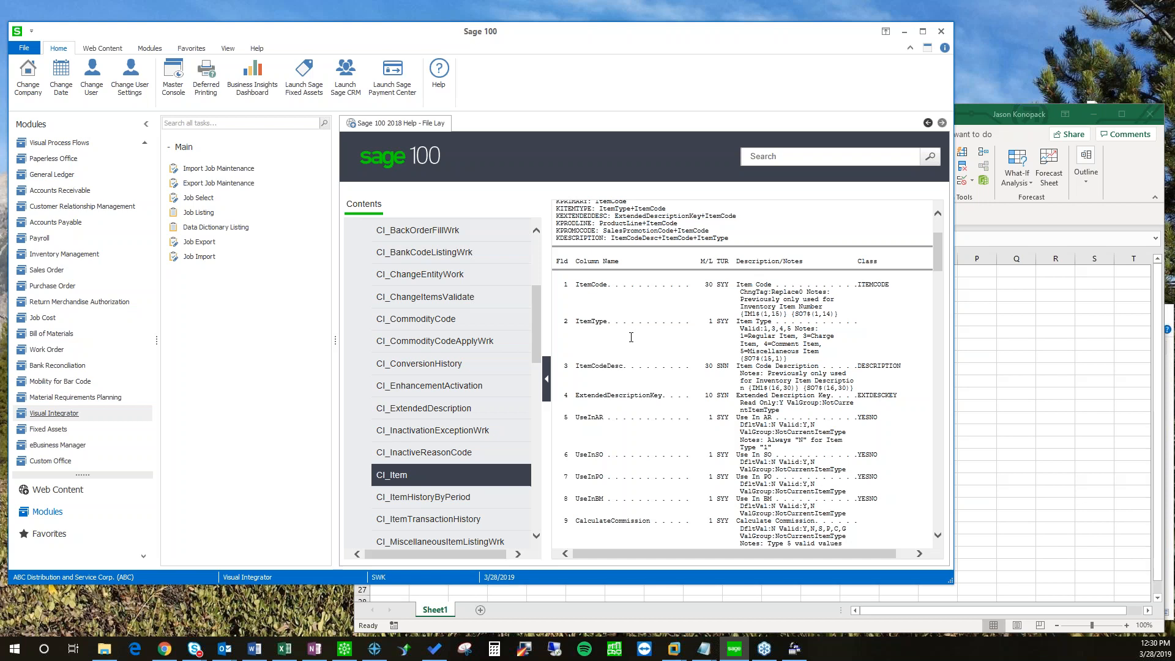
{"action": "scroll", "coordinate": [657, 377], "scroll_direction": "down", "scroll_amount": 10}
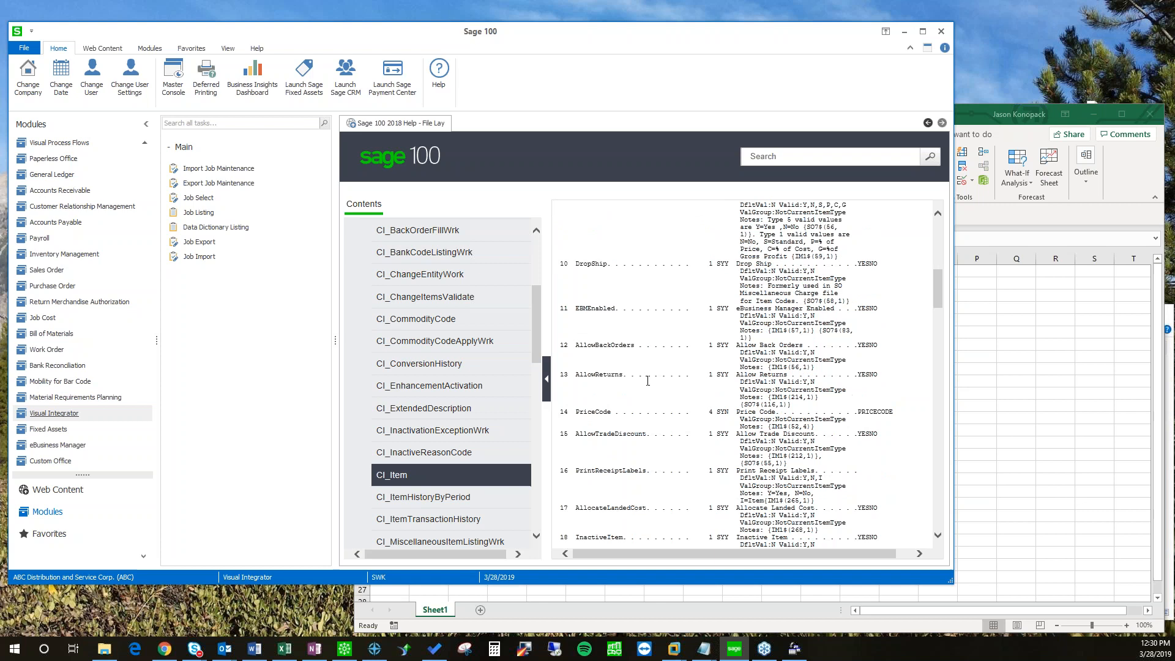
{"action": "scroll", "coordinate": [649, 336], "scroll_direction": "down", "scroll_amount": 2}
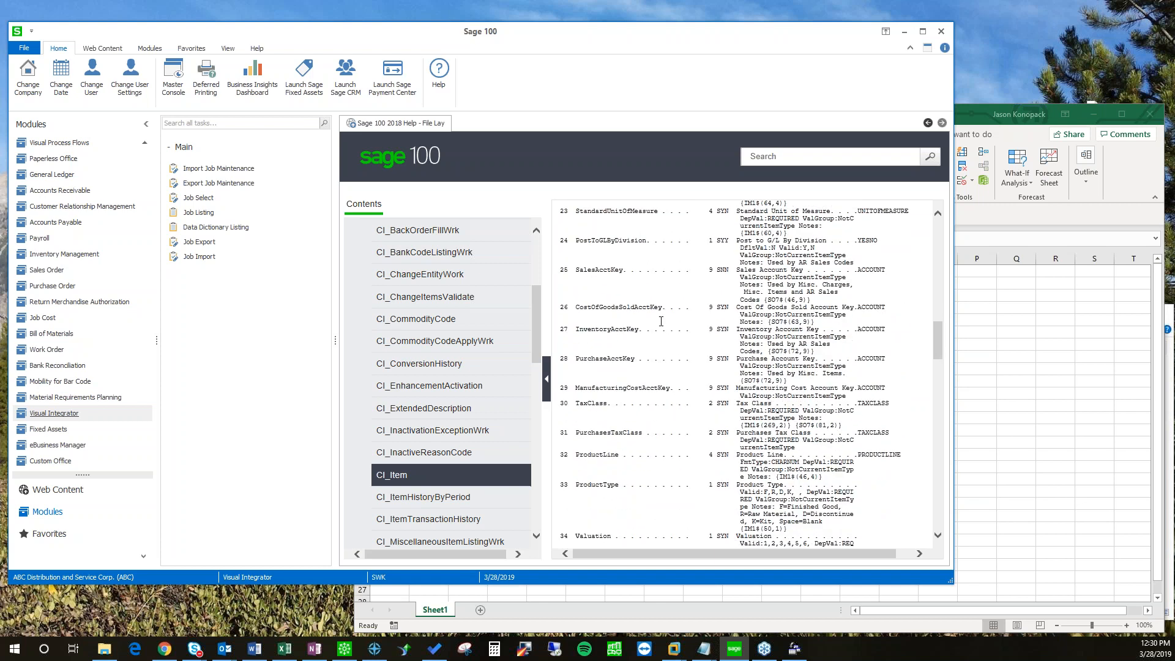
{"action": "key", "text": "ctrl+f"}
{"action": "type", "text": "product"}
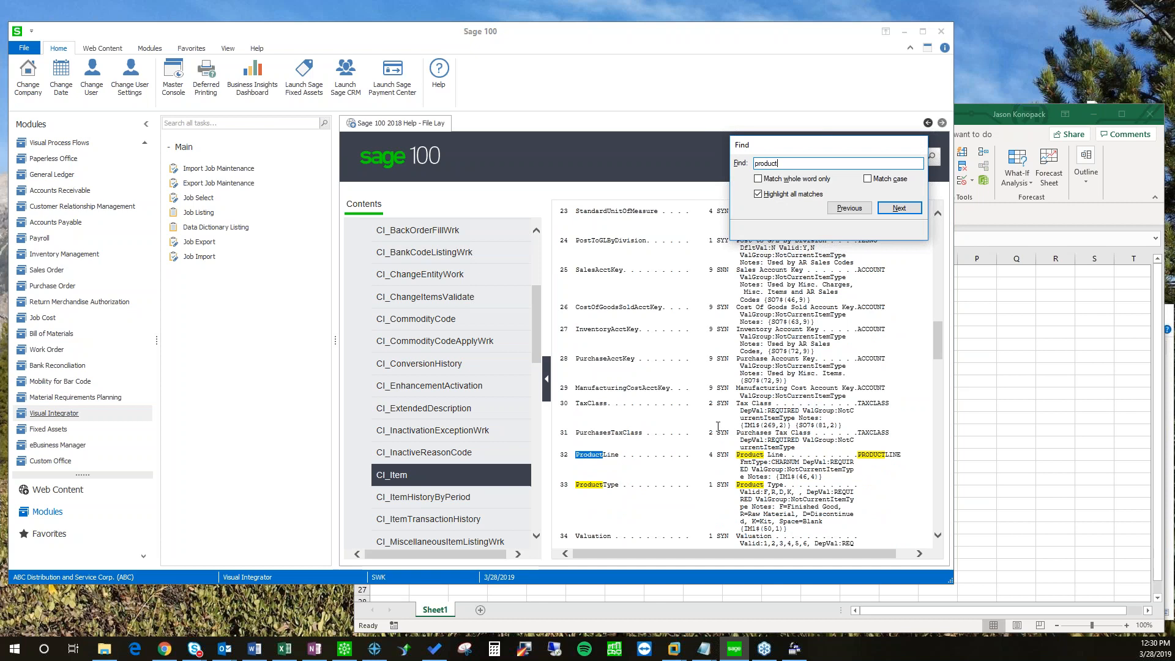
{"action": "key", "text": "Escape"}
{"action": "left_click", "coordinate": [681, 449]}
{"action": "scroll", "coordinate": [681, 449], "scroll_direction": "down", "scroll_amount": 2}
{"action": "scroll", "coordinate": [681, 449], "scroll_direction": "up", "scroll_amount": 3}
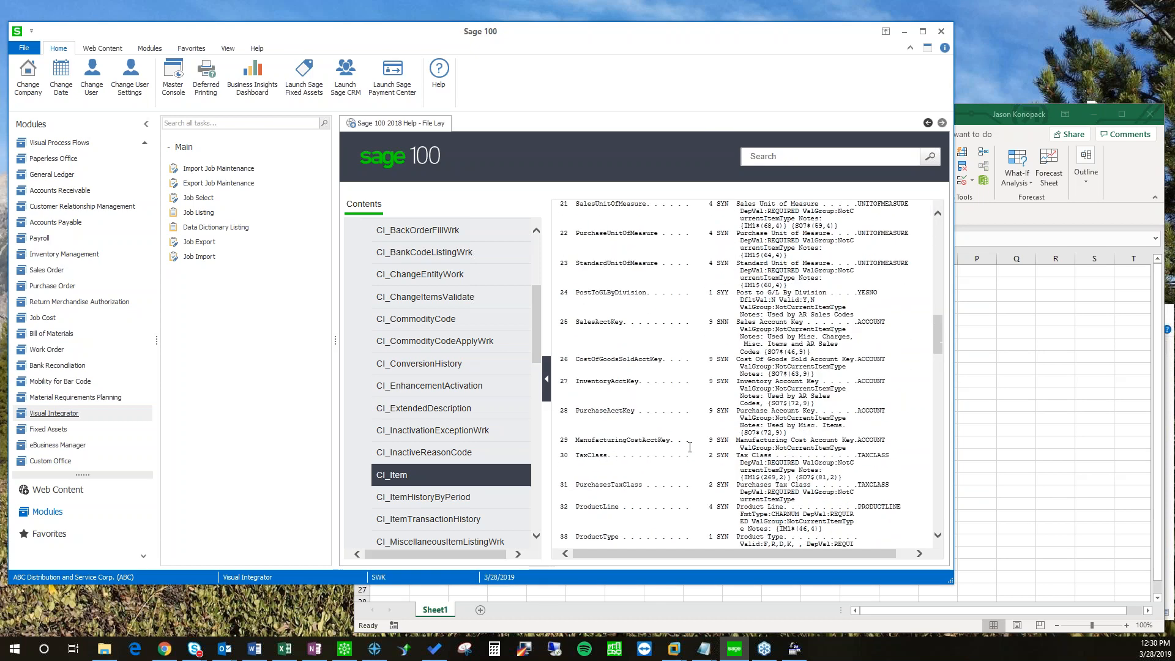
{"action": "scroll", "coordinate": [688, 447], "scroll_direction": "up", "scroll_amount": 4}
{"action": "scroll", "coordinate": [688, 447], "scroll_direction": "up", "scroll_amount": 9}
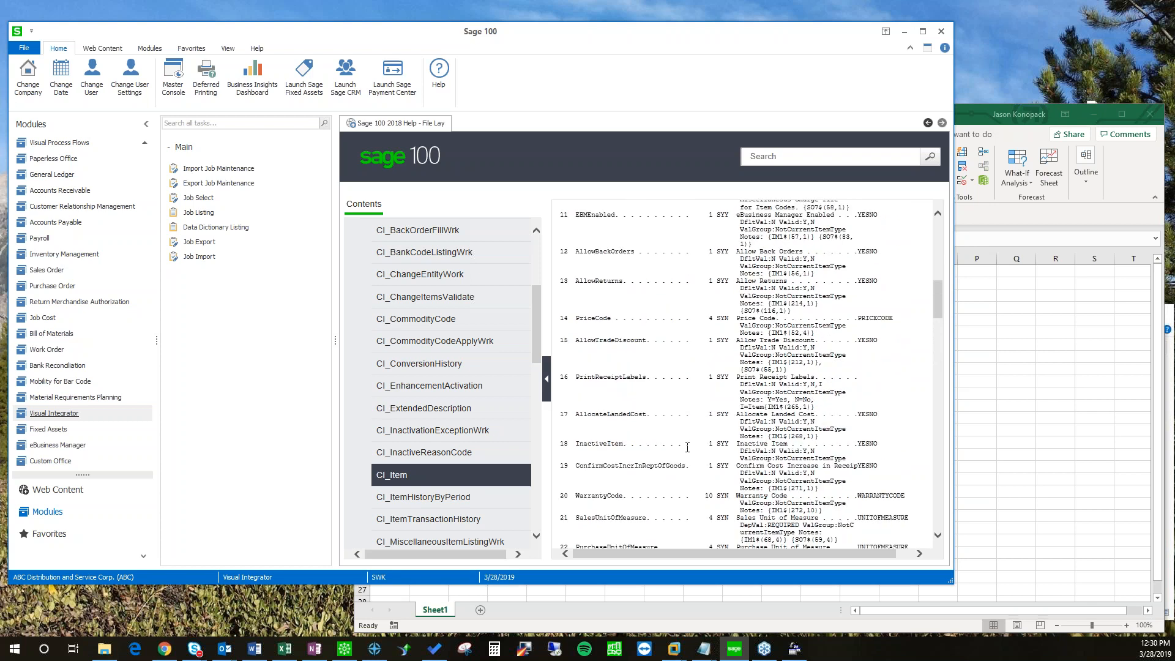
{"action": "scroll", "coordinate": [684, 447], "scroll_direction": "up", "scroll_amount": 5}
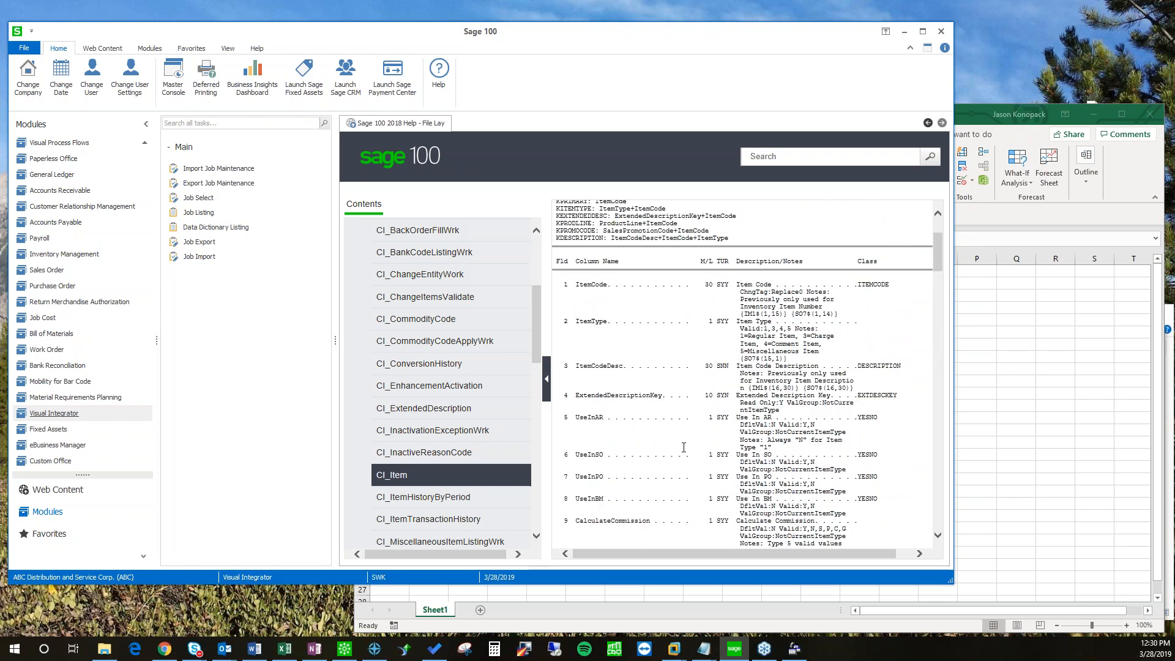
Step: Read the ItemType notes, collapse Common Information, and return to Excel's Book2
{"action": "left_click_drag", "start_coordinate": [794, 365], "coordinate": [820, 344]}
{"action": "left_click", "coordinate": [745, 332]}
{"action": "left_click", "coordinate": [776, 338]}
{"action": "left_click_drag", "start_coordinate": [538, 336], "coordinate": [543, 233]}
{"action": "left_click", "coordinate": [473, 411]}
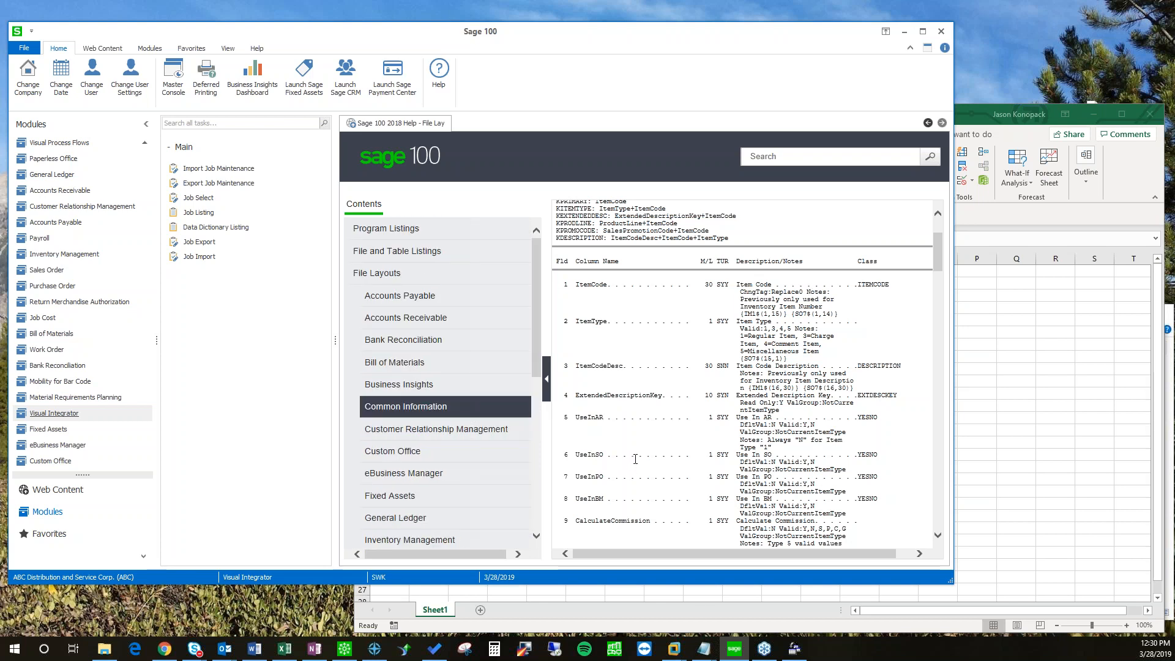
{"action": "left_click", "coordinate": [982, 363]}
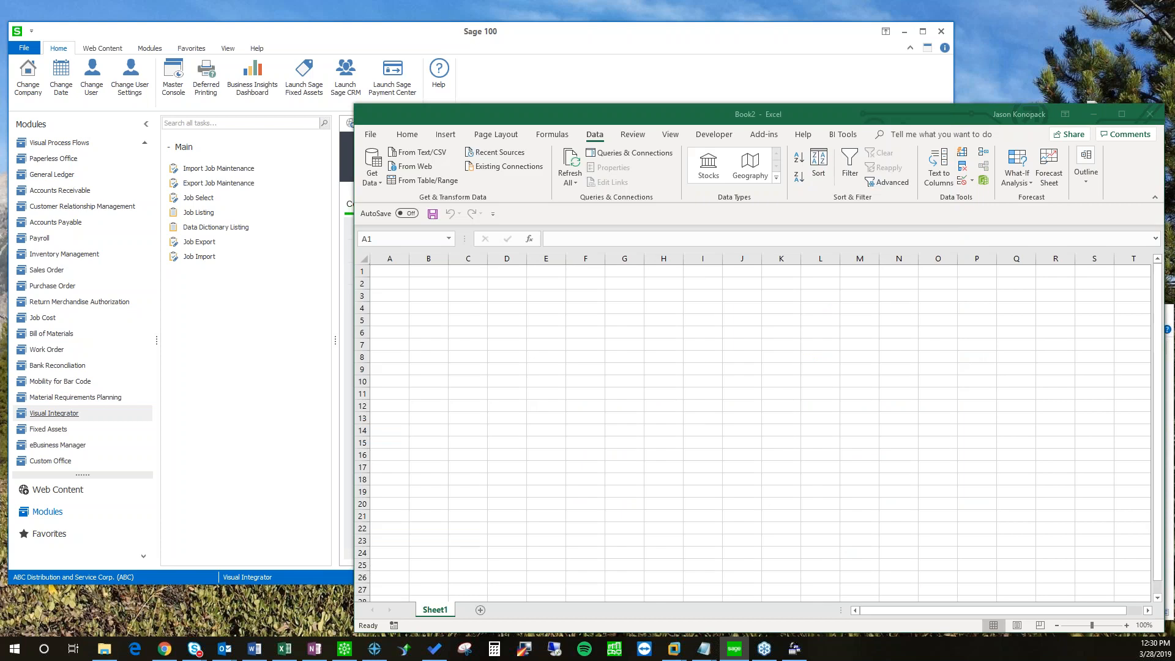
Step: Bring the Query Wizard forward and jump to the CI_ tables in the Available tables list
{"action": "left_click", "coordinate": [375, 182]}
{"action": "left_click", "coordinate": [749, 435]}
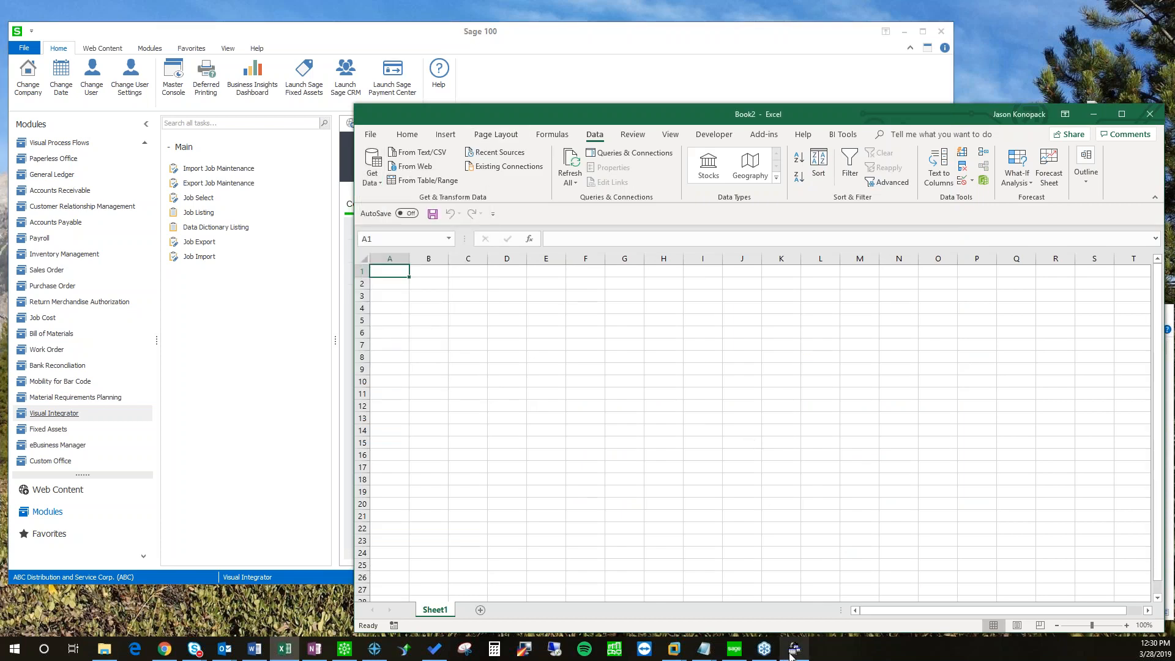
{"action": "left_click", "coordinate": [791, 654]}
{"action": "left_click_drag", "start_coordinate": [608, 325], "coordinate": [609, 330]}
{"action": "left_click", "coordinate": [537, 332]}
{"action": "scroll", "coordinate": [537, 333], "scroll_direction": "up", "scroll_amount": 2}
{"action": "key", "text": "c"}
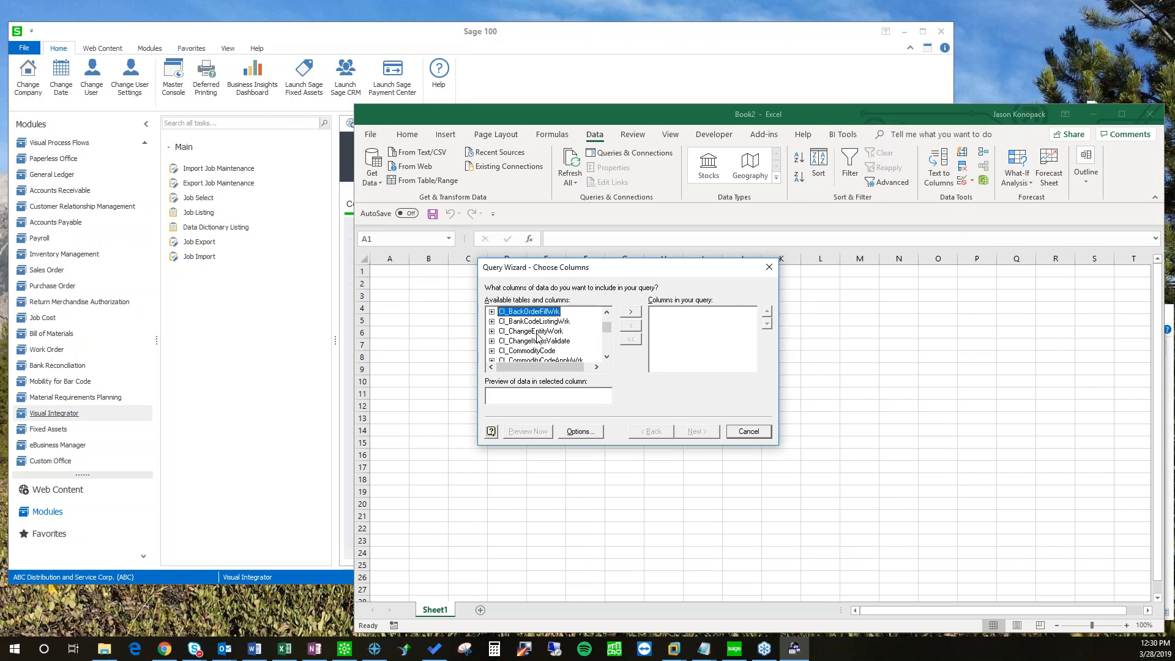
{"action": "scroll", "coordinate": [537, 332], "scroll_direction": "down", "scroll_amount": 2}
{"action": "scroll", "coordinate": [511, 326], "scroll_direction": "up", "scroll_amount": 2}
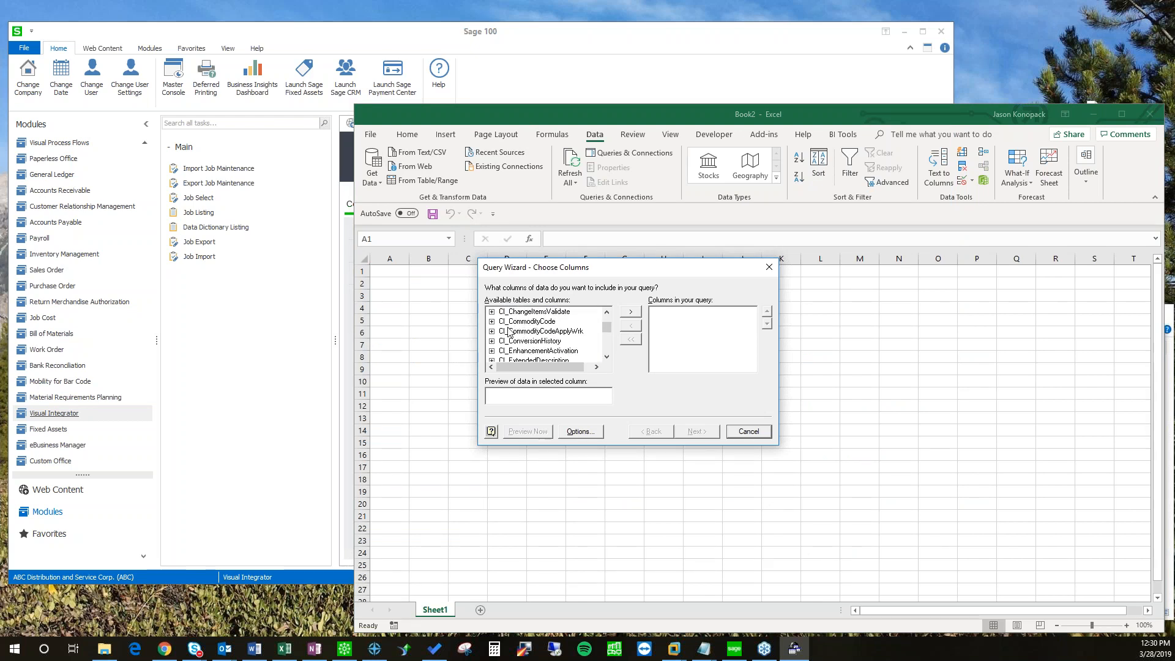
{"action": "scroll", "coordinate": [507, 338], "scroll_direction": "down", "scroll_amount": 3}
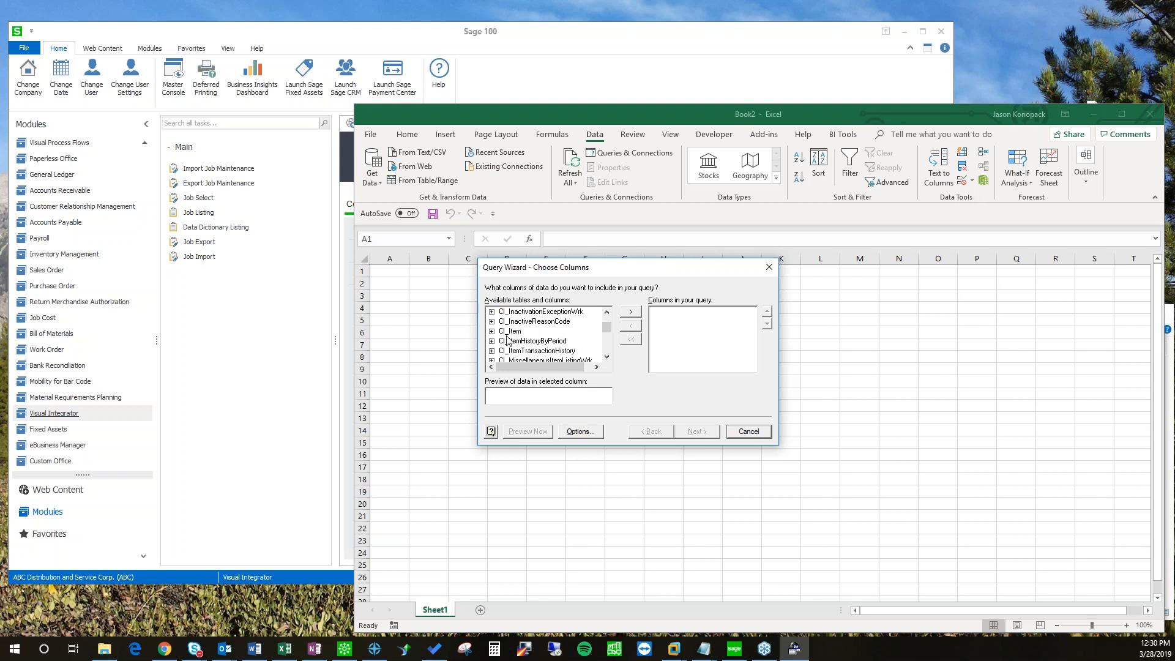
{"action": "scroll", "coordinate": [526, 352], "scroll_direction": "down", "scroll_amount": 2}
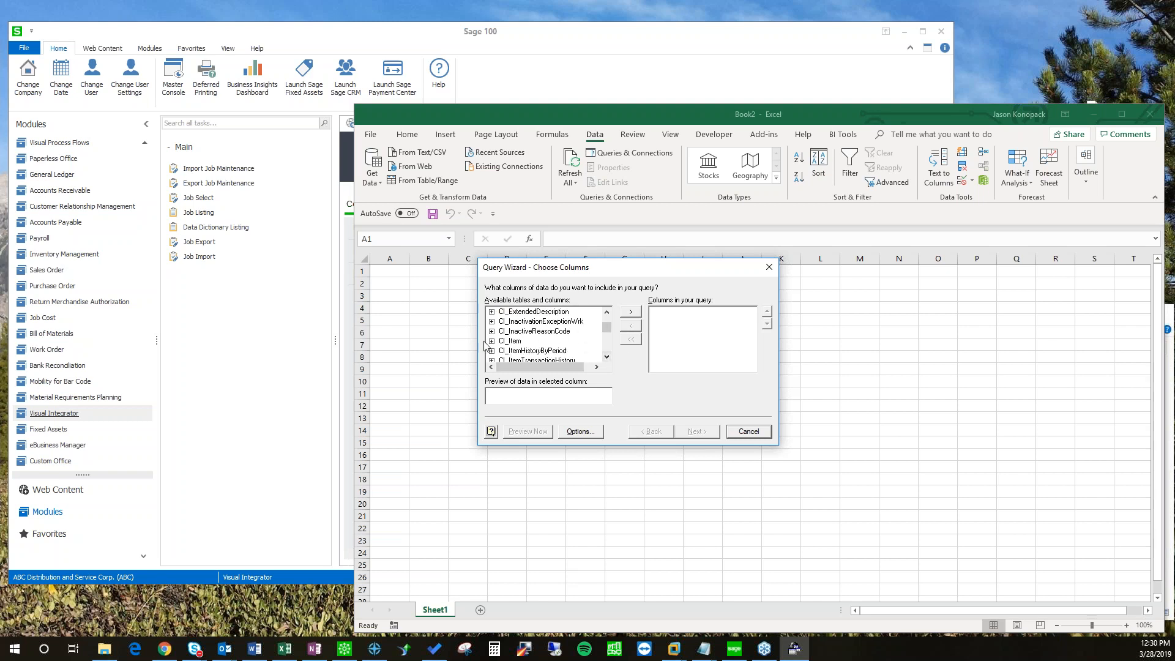
Step: Expand CI_Item and add ItemCode, ItemType, ItemCodeDesc and ProductLine as query columns
{"action": "left_click", "coordinate": [492, 342]}
{"action": "left_click", "coordinate": [524, 322]}
{"action": "left_click", "coordinate": [630, 312]}
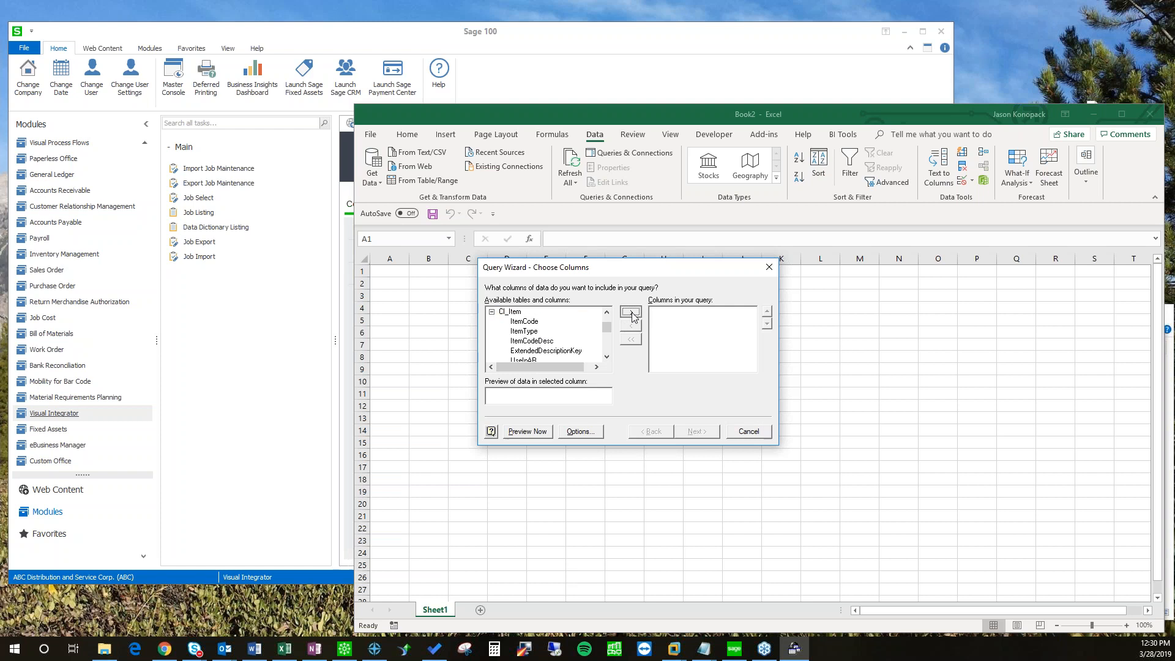
{"action": "left_click", "coordinate": [631, 313]}
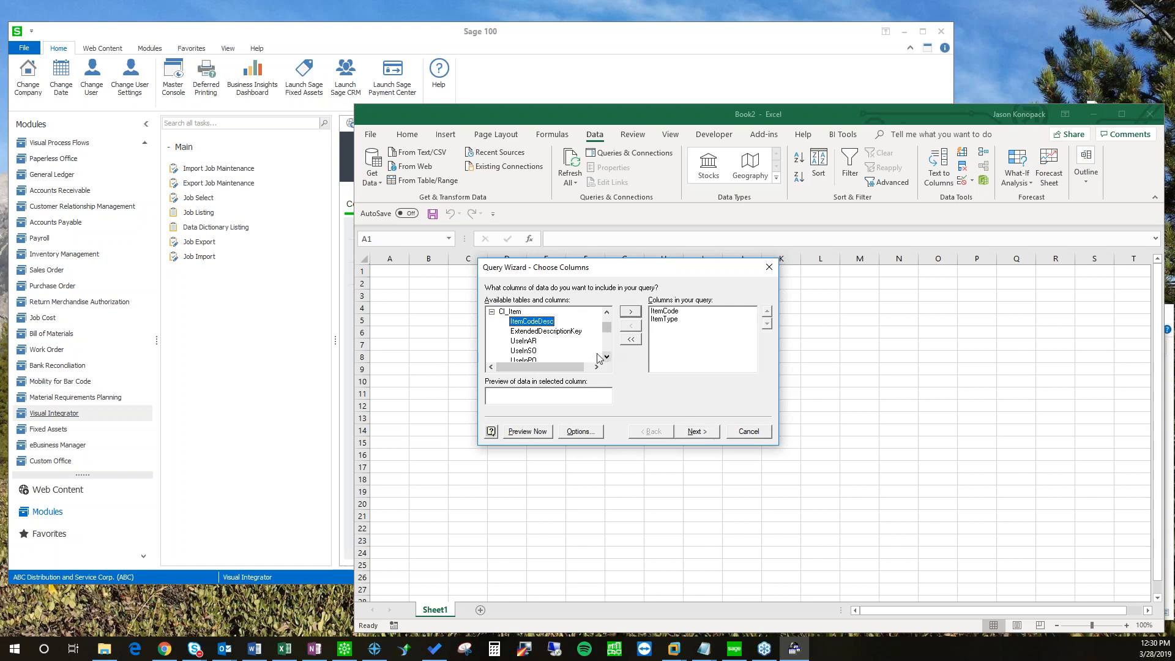
{"action": "left_click", "coordinate": [630, 313]}
{"action": "left_click", "coordinate": [608, 358]}
{"action": "left_click", "coordinate": [608, 359]}
{"action": "left_click", "coordinate": [608, 358]}
{"action": "left_click", "coordinate": [607, 358]}
{"action": "left_click", "coordinate": [608, 358]}
{"action": "left_click", "coordinate": [608, 358]}
{"action": "left_click", "coordinate": [608, 358]}
{"action": "left_click", "coordinate": [607, 357]}
{"action": "left_click", "coordinate": [607, 358]}
{"action": "left_click", "coordinate": [607, 358]}
{"action": "left_click", "coordinate": [607, 357]}
{"action": "left_click", "coordinate": [607, 358]}
{"action": "left_click", "coordinate": [607, 358]}
{"action": "left_click", "coordinate": [608, 358]}
{"action": "left_click", "coordinate": [608, 358]}
{"action": "left_click", "coordinate": [607, 358]}
{"action": "left_click", "coordinate": [524, 342]}
{"action": "left_click", "coordinate": [635, 313]}
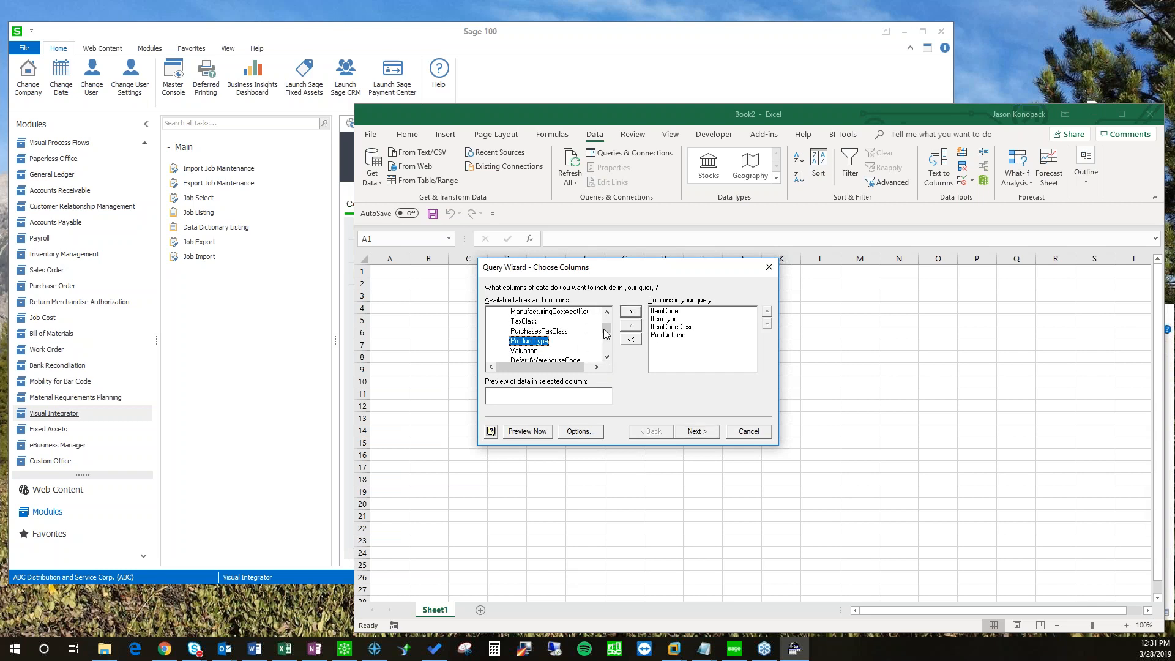
{"action": "left_click_drag", "start_coordinate": [610, 332], "coordinate": [608, 328]}
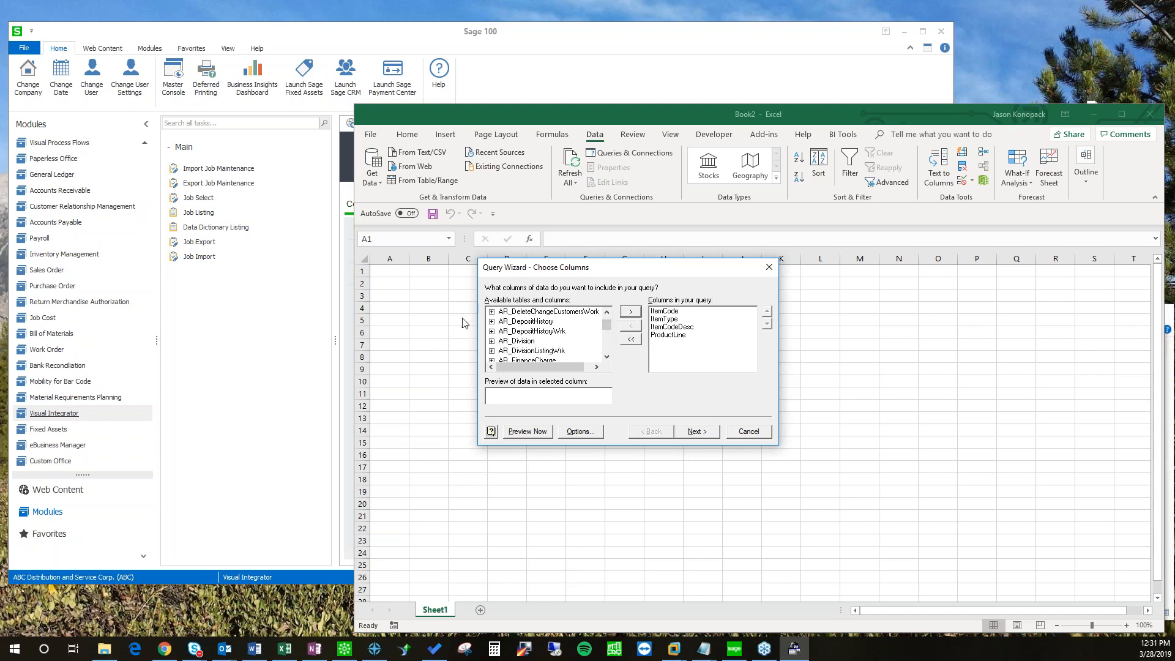
{"action": "left_click_drag", "start_coordinate": [644, 270], "coordinate": [639, 308]}
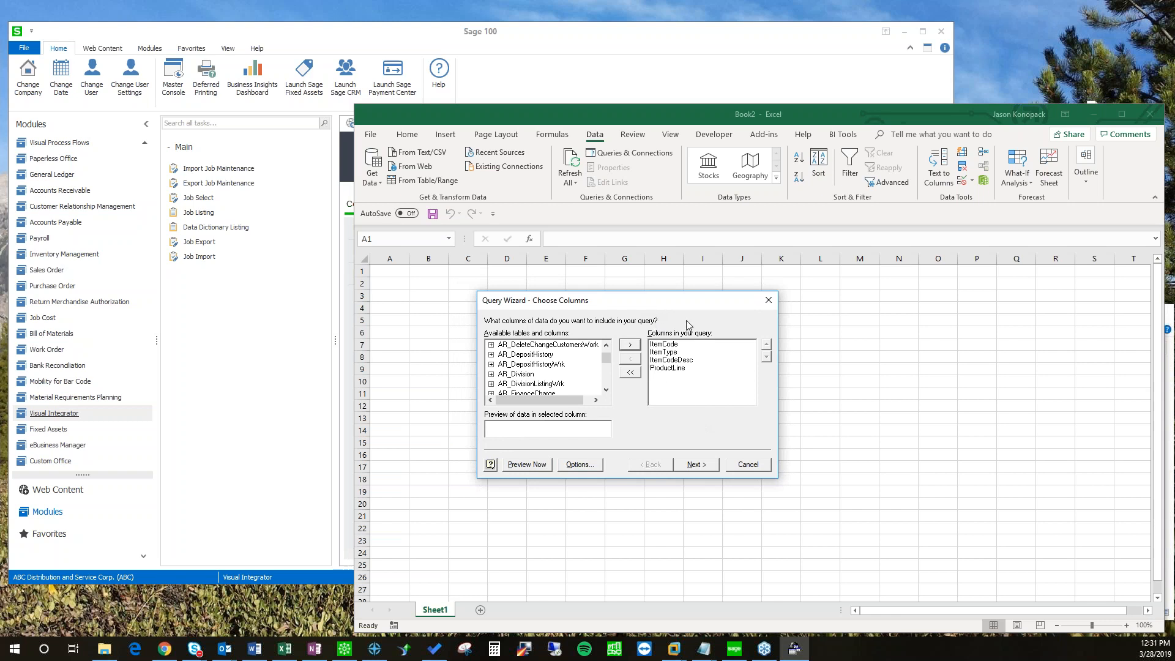
Step: Filter the query to rows where ProductLine equals WF&A
{"action": "left_click", "coordinate": [691, 466]}
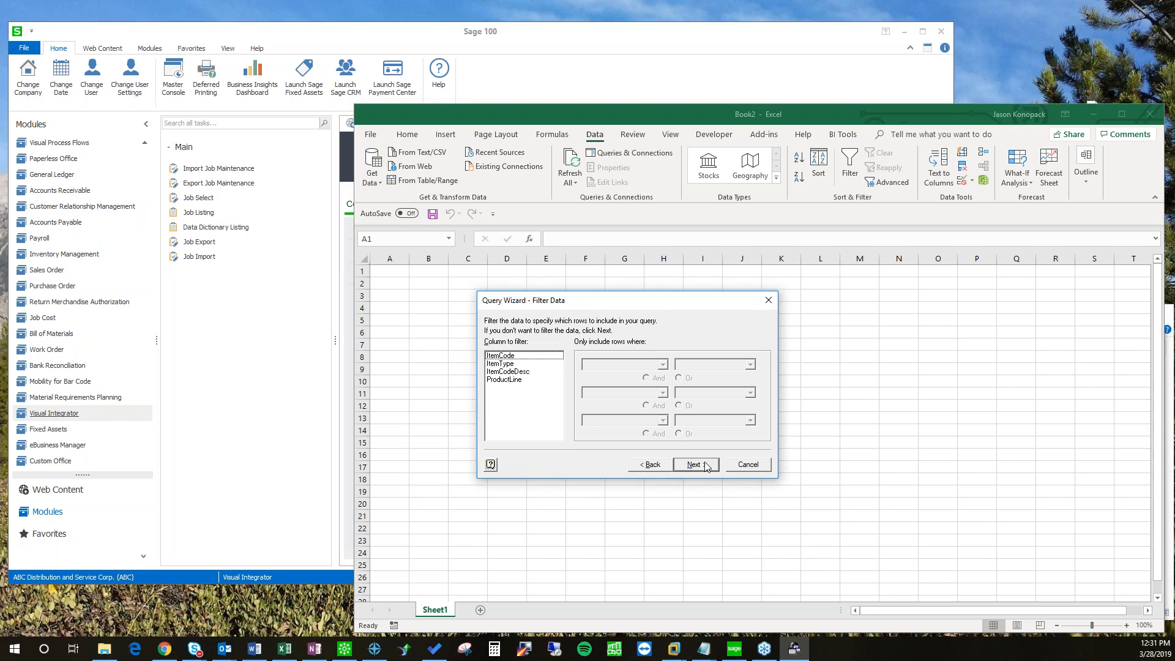
{"action": "left_click", "coordinate": [505, 380]}
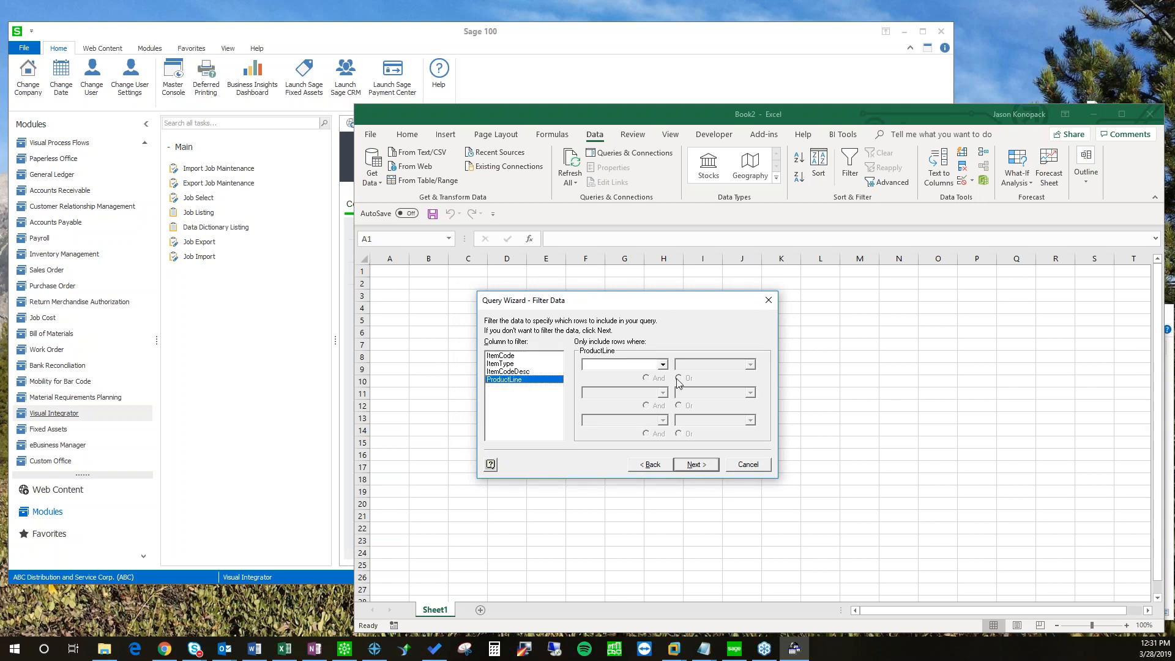
{"action": "left_click", "coordinate": [662, 366]}
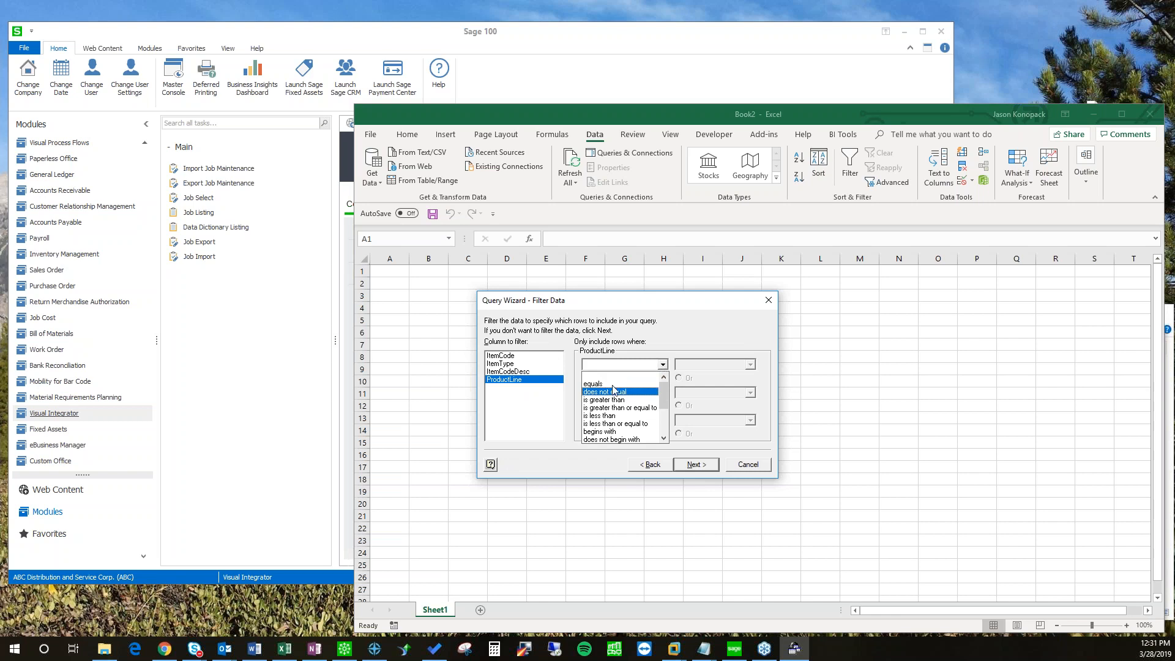
{"action": "left_click", "coordinate": [593, 385]}
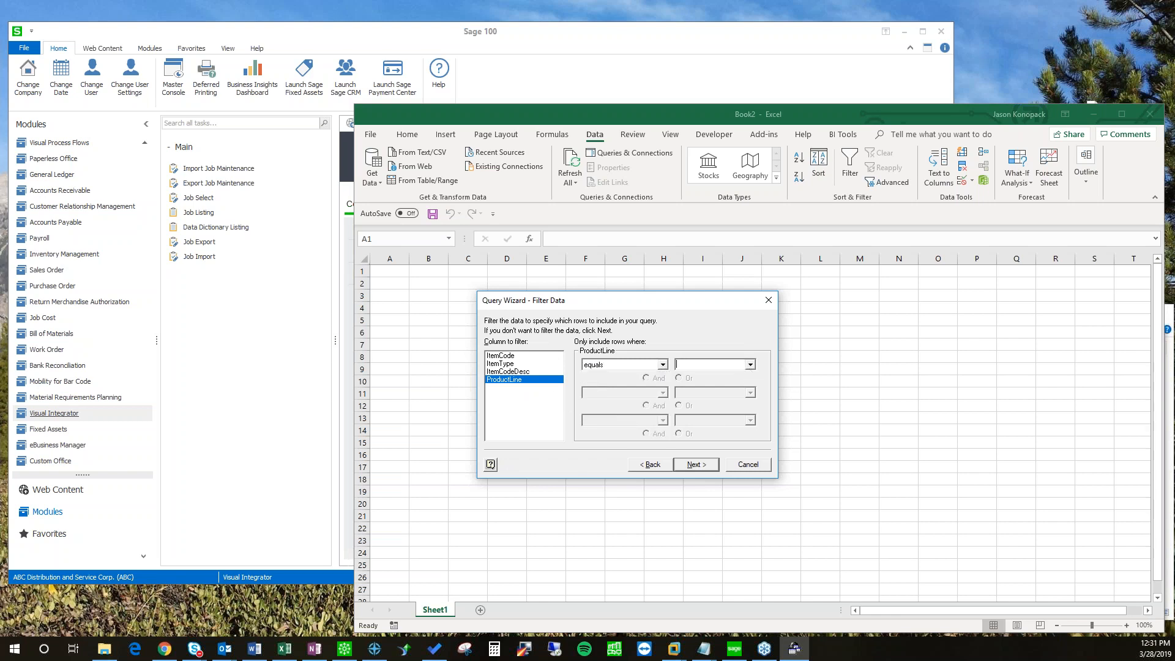
{"action": "type", "text": "WF&A"}
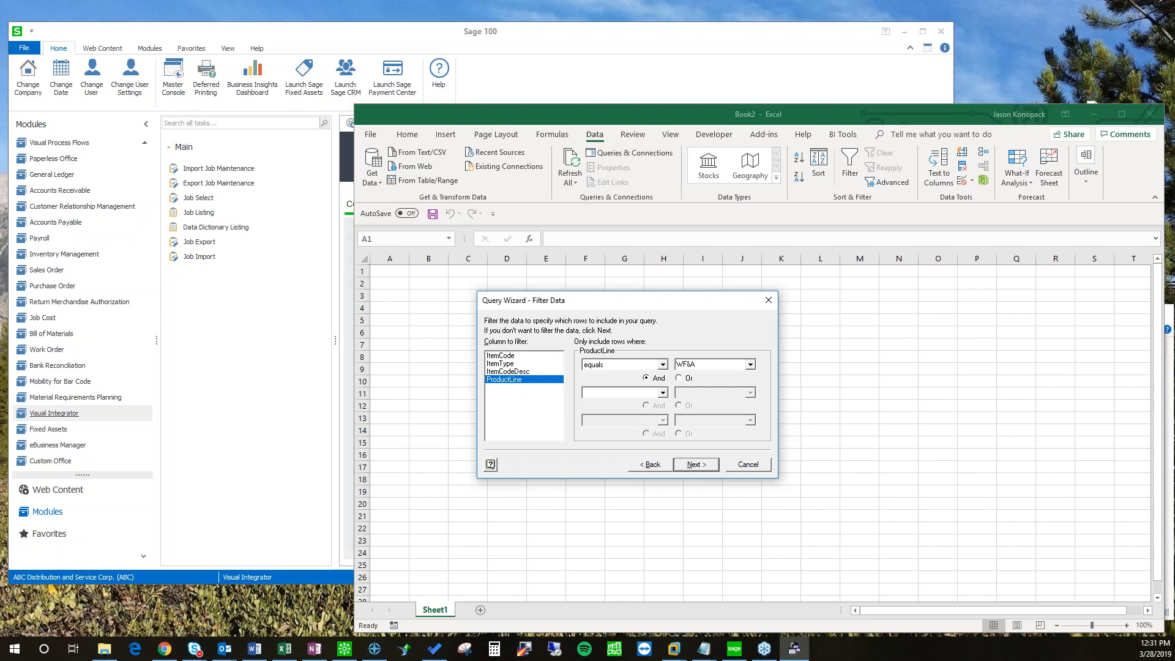
{"action": "left_click_drag", "start_coordinate": [652, 305], "coordinate": [625, 304]}
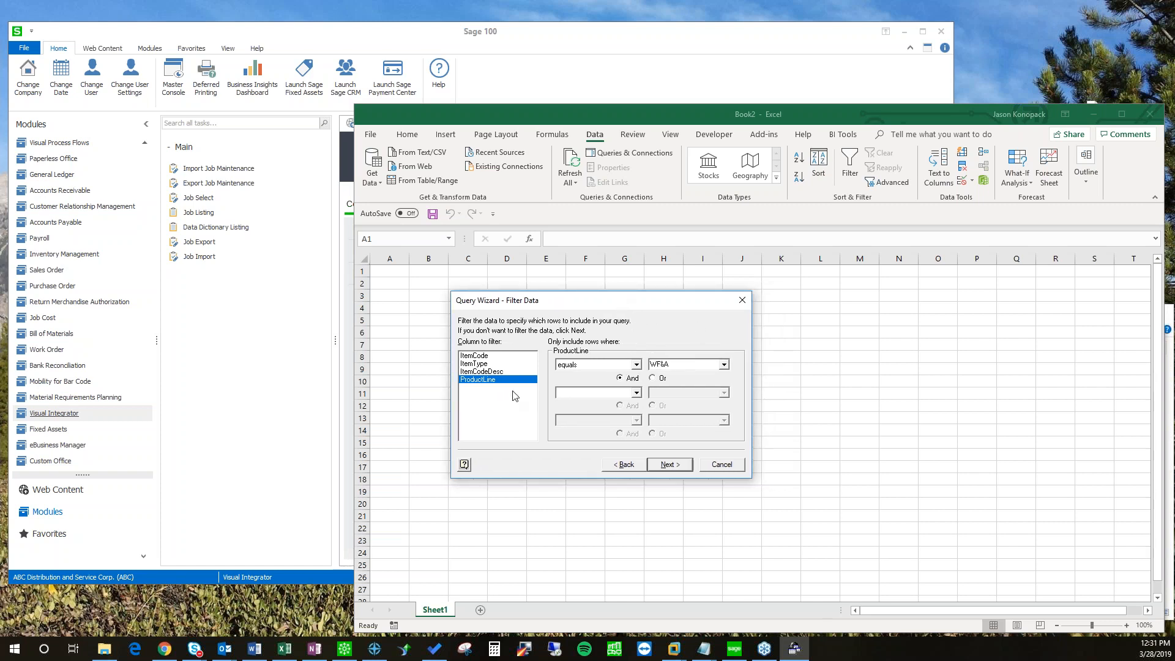
Step: Skip the sort order and finish the wizard, returning data to Microsoft Excel
{"action": "left_click", "coordinate": [669, 466]}
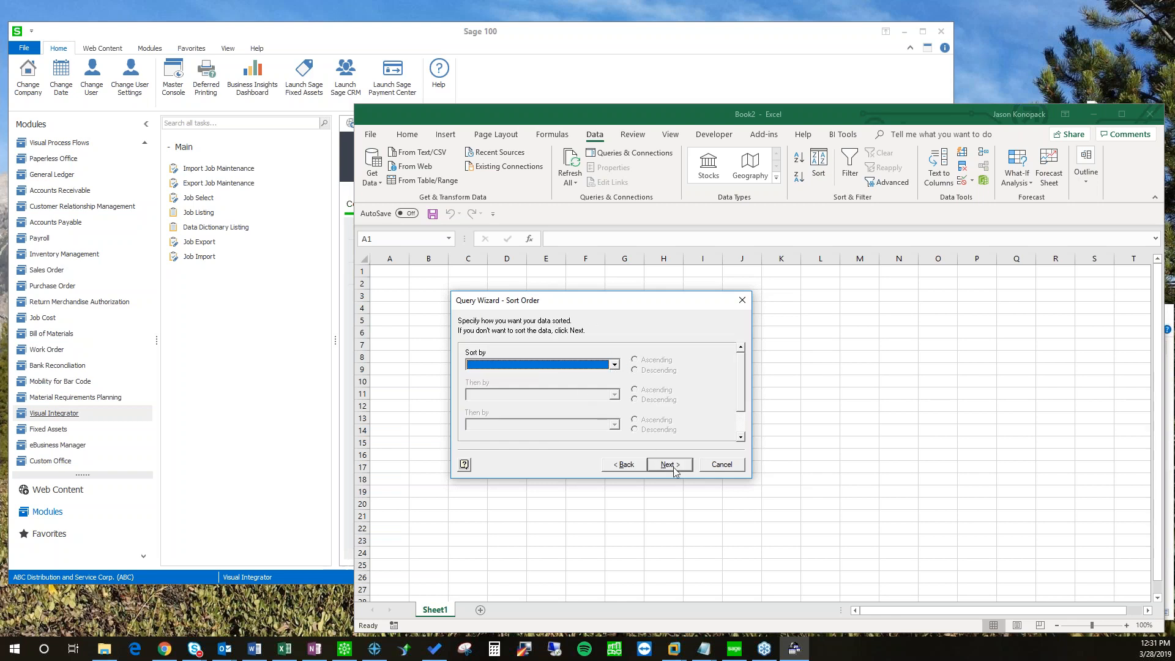
{"action": "left_click", "coordinate": [615, 365]}
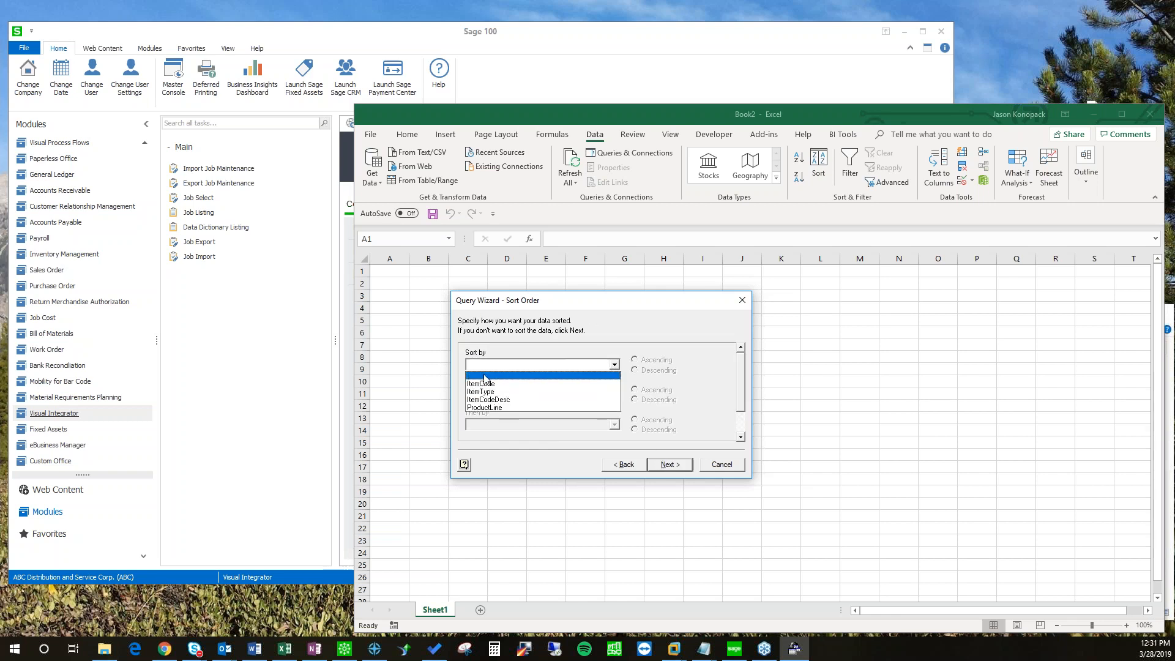
{"action": "left_click", "coordinate": [661, 462]}
{"action": "left_click", "coordinate": [667, 464]}
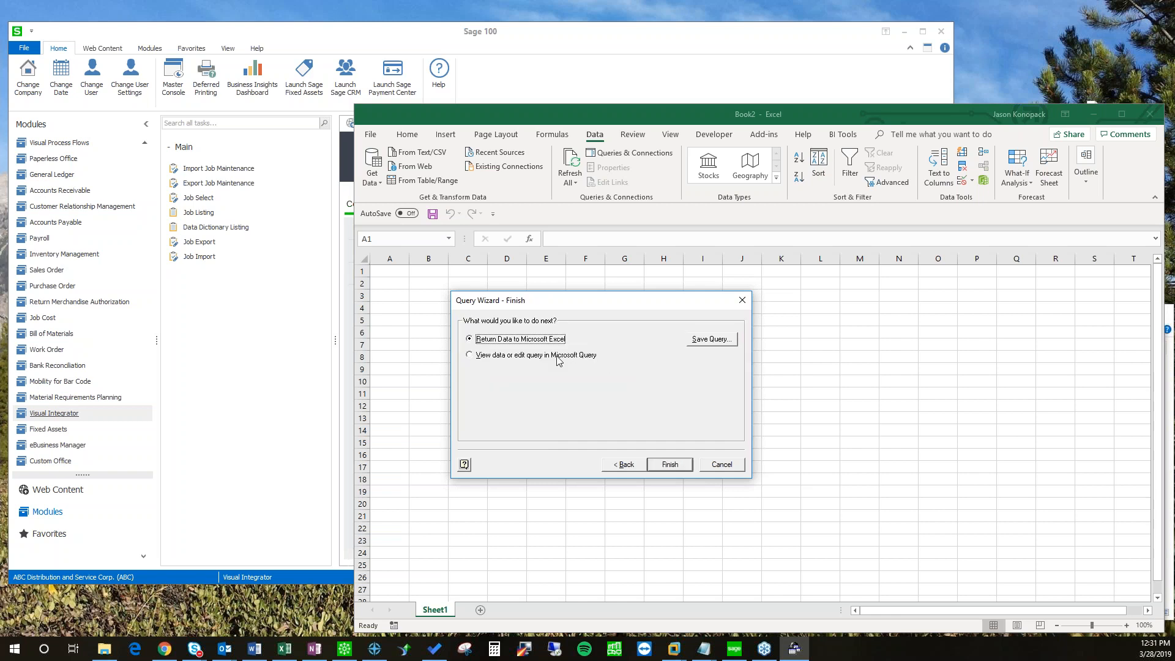
{"action": "left_click", "coordinate": [670, 464]}
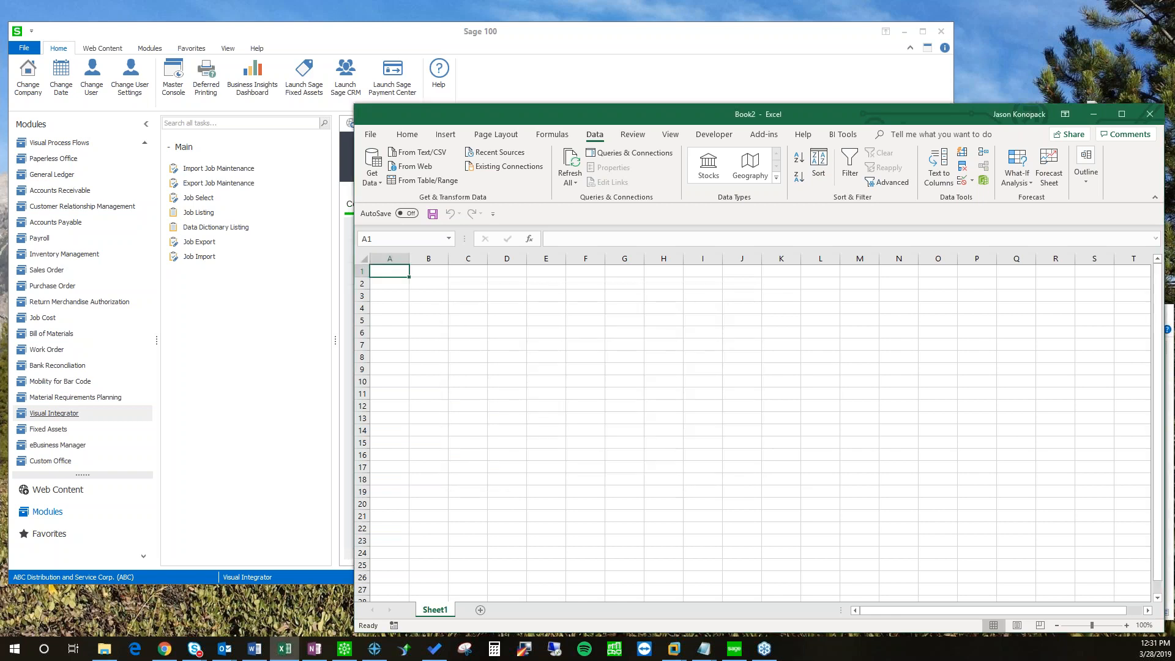
Step: Place the query results in the sheet and sign in with the Sage 100 database user logon
{"action": "left_click", "coordinate": [741, 528]}
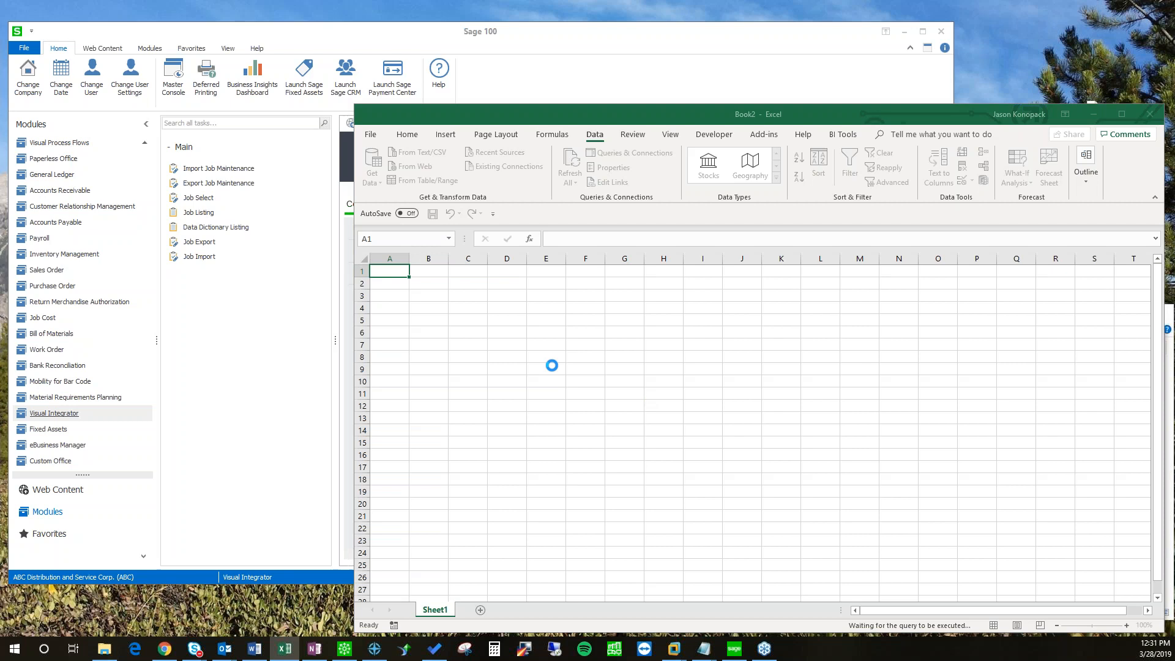
{"action": "key", "text": "Tab"}
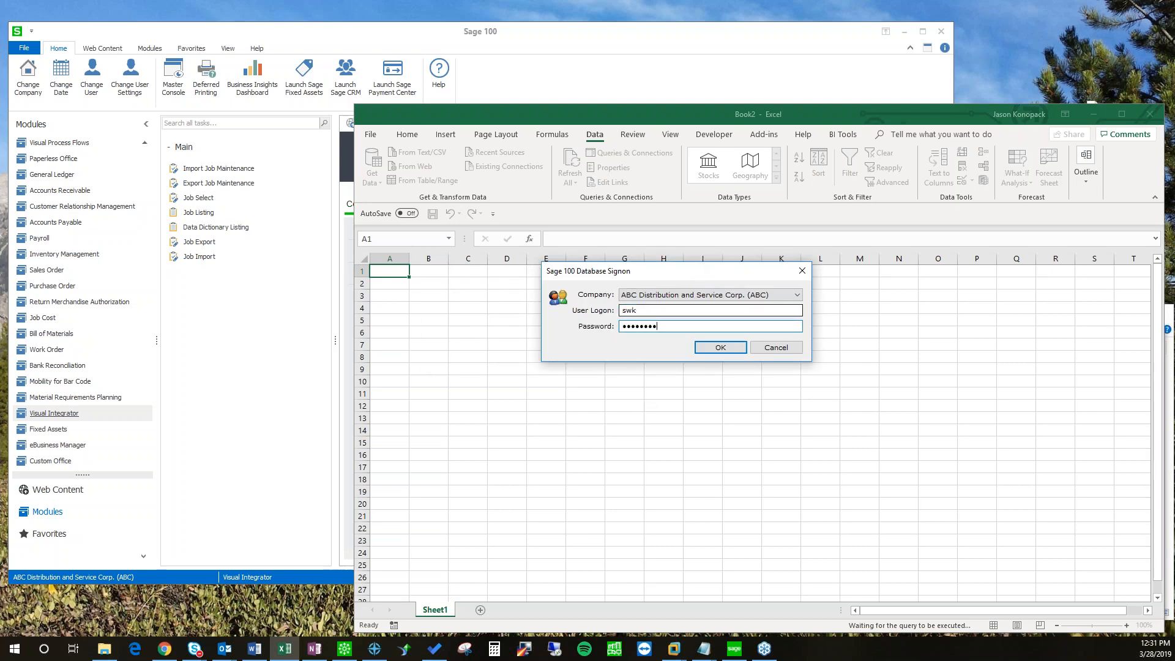
{"action": "key", "text": "Return"}
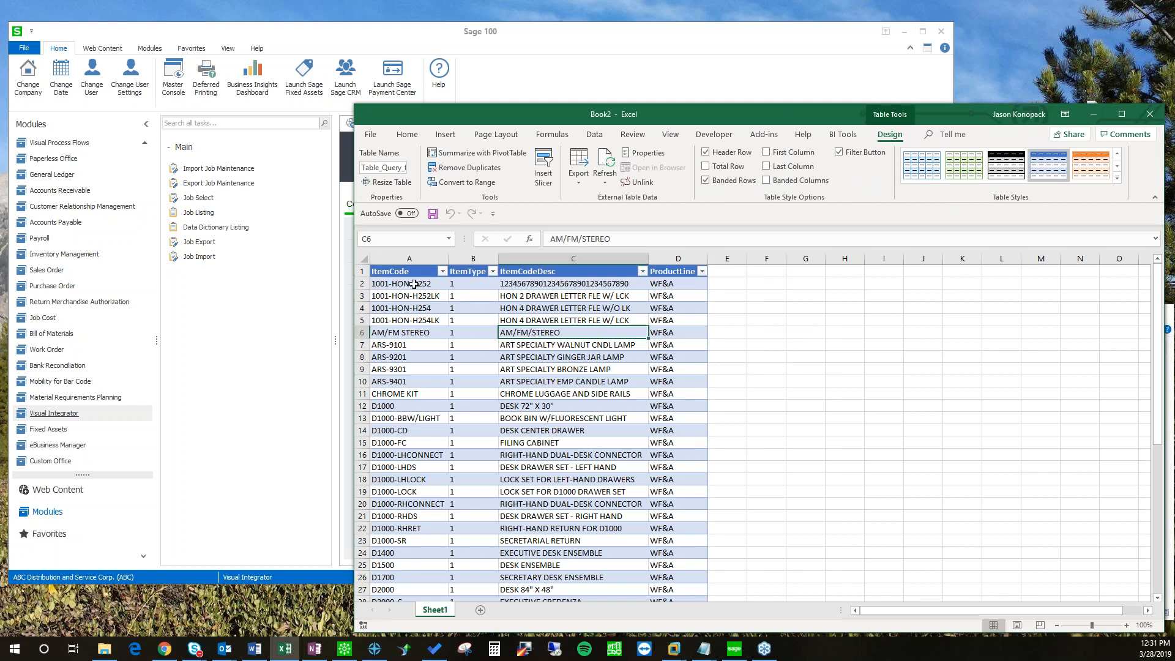
Step: Review the 48 returned WF&A rows, checking the ProductLine and description cells in row 6
{"action": "left_click", "coordinate": [674, 330]}
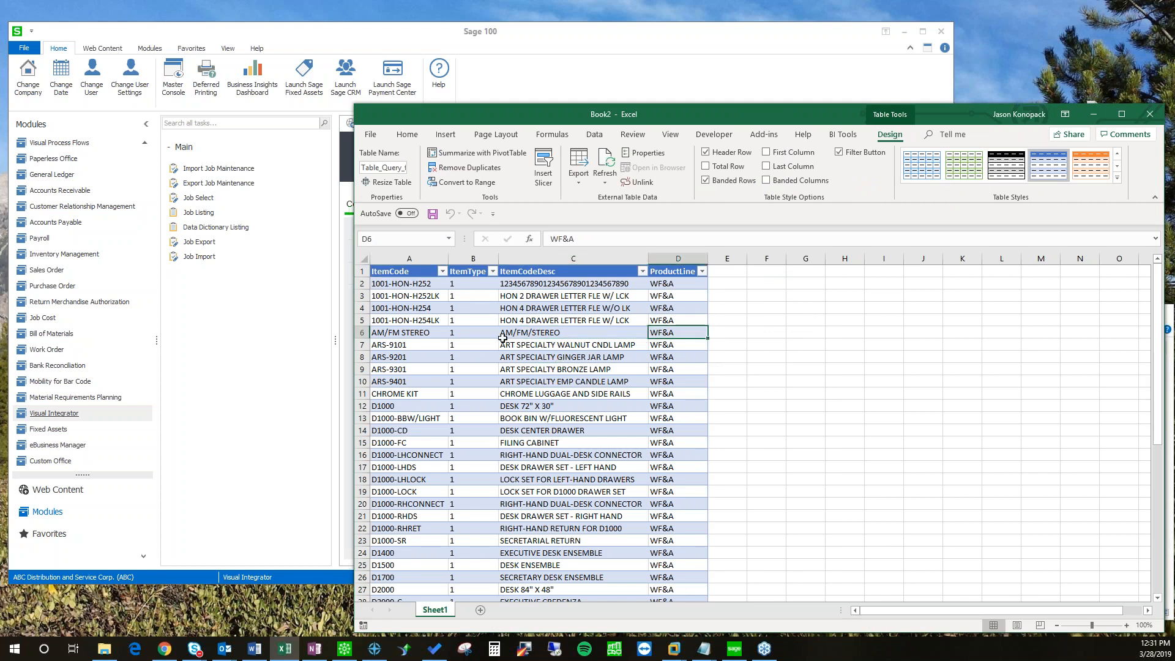
{"action": "left_click_drag", "start_coordinate": [456, 119], "coordinate": [416, 106]}
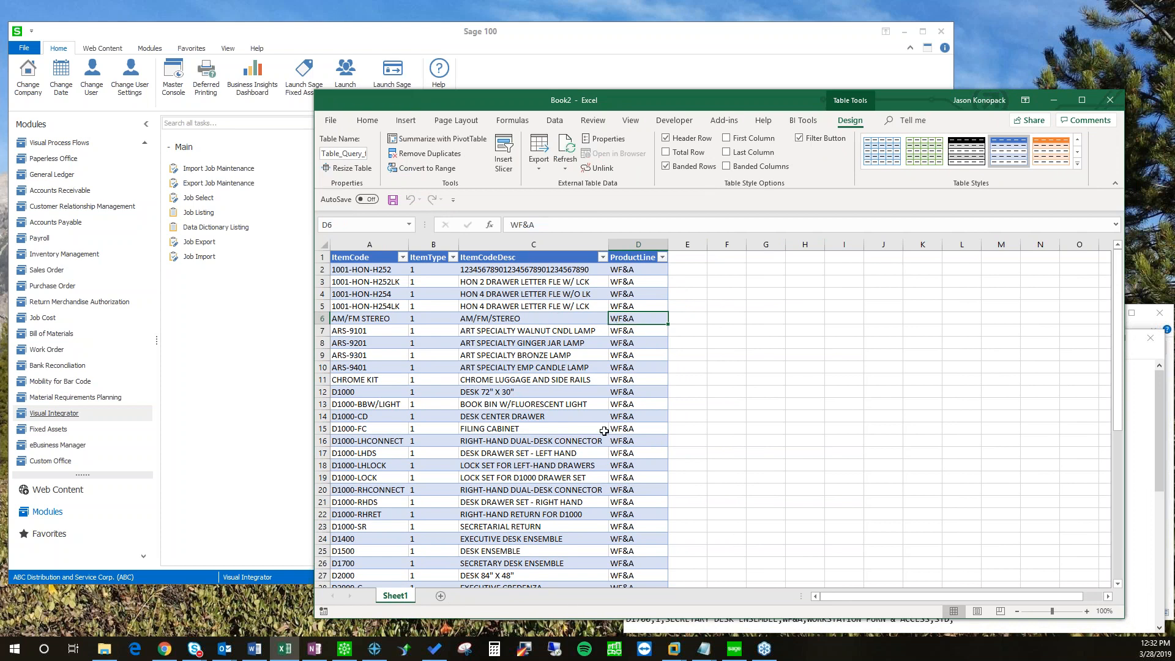
{"action": "scroll", "coordinate": [605, 422], "scroll_direction": "down", "scroll_amount": 7}
{"action": "scroll", "coordinate": [606, 421], "scroll_direction": "down", "scroll_amount": 6}
{"action": "scroll", "coordinate": [599, 422], "scroll_direction": "up", "scroll_amount": 8}
{"action": "scroll", "coordinate": [597, 419], "scroll_direction": "down", "scroll_amount": 6}
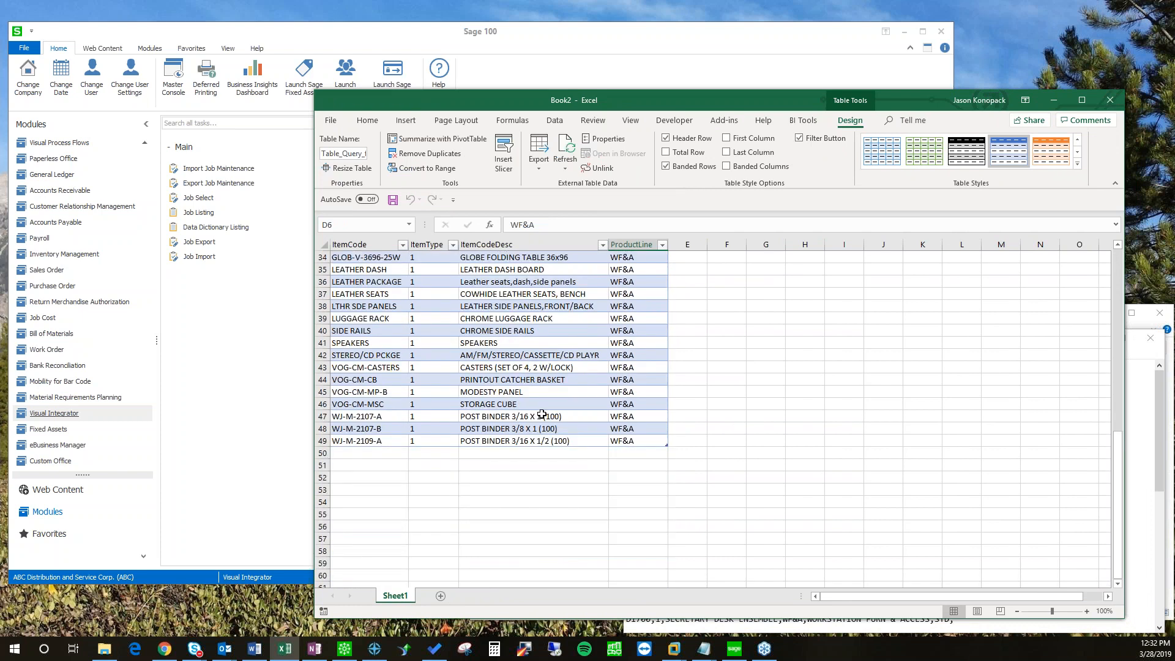
{"action": "scroll", "coordinate": [542, 415], "scroll_direction": "up", "scroll_amount": 11}
{"action": "left_click", "coordinate": [483, 321]}
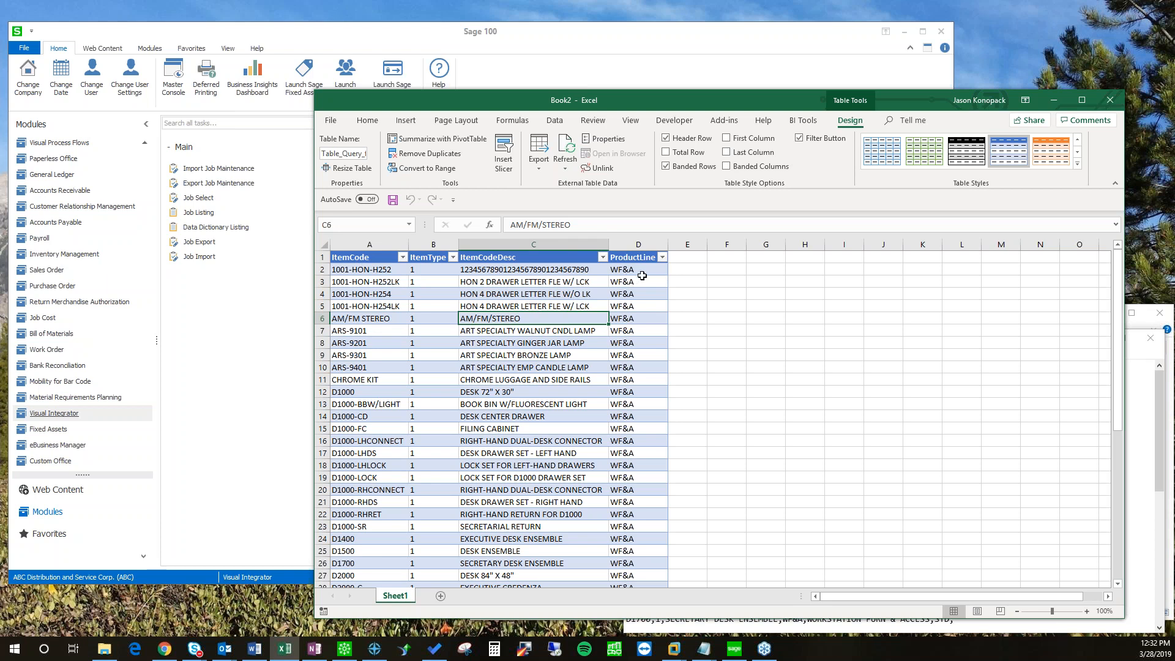
Step: Look up the C&A product line in Inventory Management's Product Line Maintenance, then return to Excel
{"action": "left_click_drag", "start_coordinate": [537, 101], "coordinate": [584, 117]}
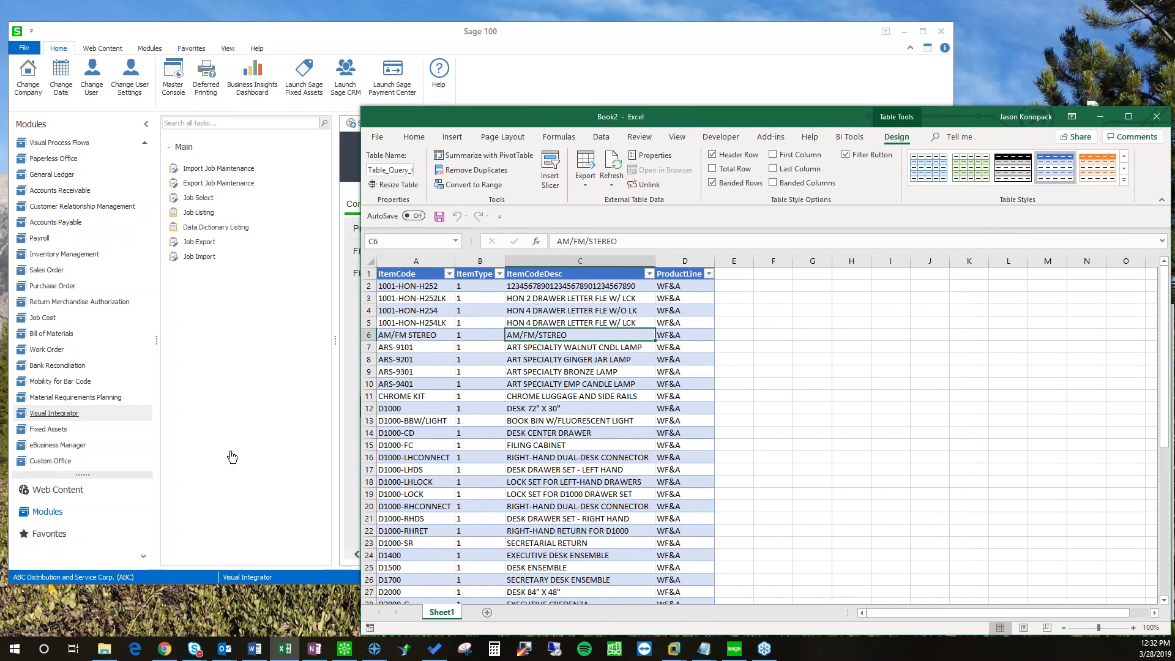
{"action": "left_click", "coordinate": [71, 255]}
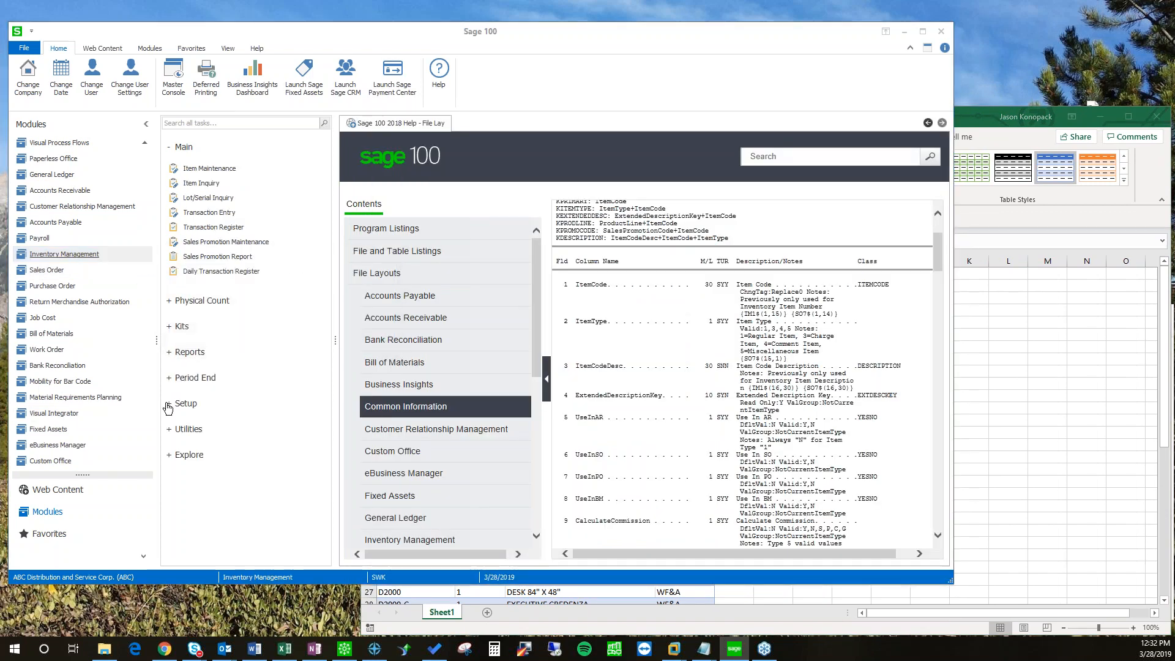
{"action": "left_click", "coordinate": [169, 404]}
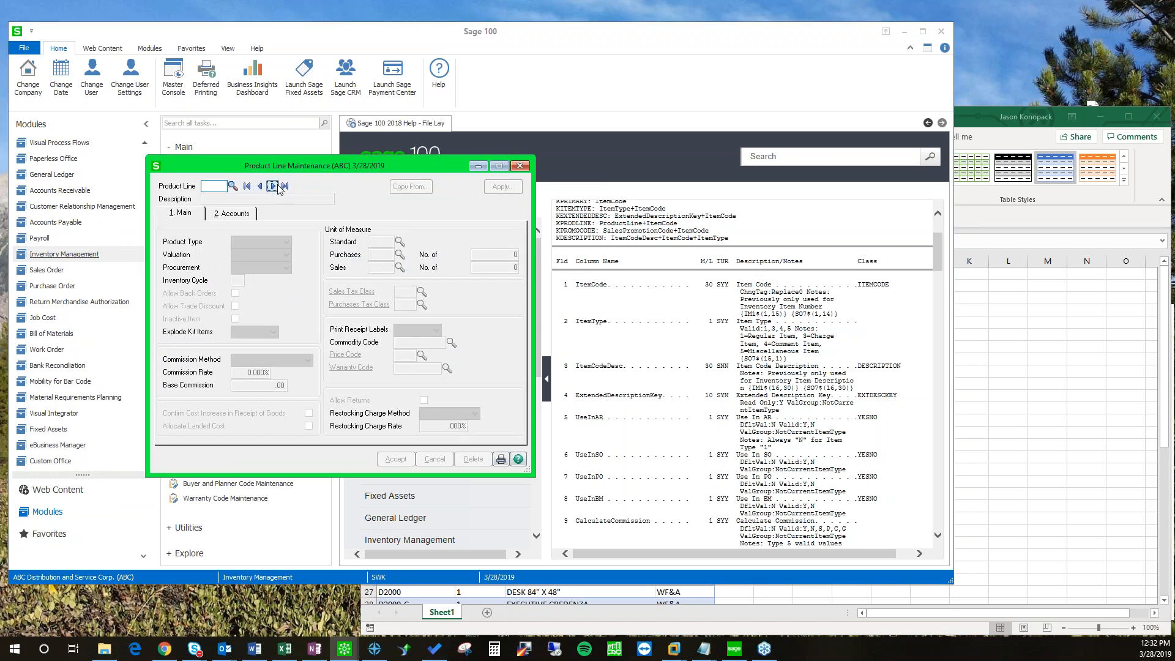
{"action": "left_click", "coordinate": [273, 186]}
{"action": "left_click_drag", "start_coordinate": [256, 173], "coordinate": [216, 175]}
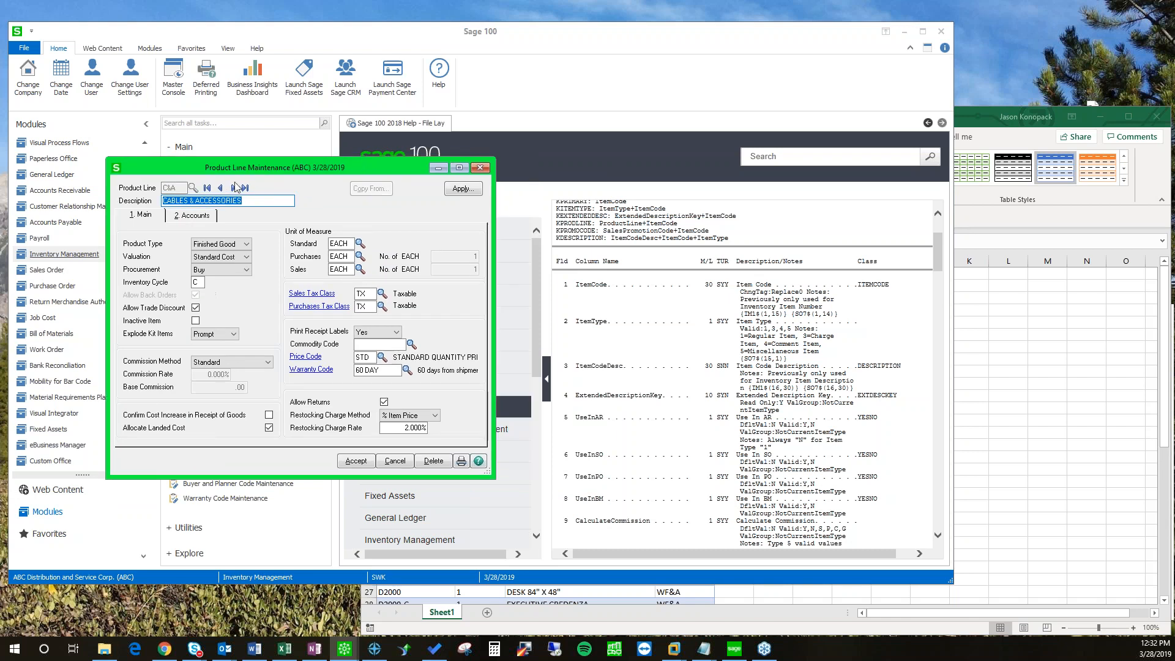
{"action": "left_click_drag", "start_coordinate": [359, 170], "coordinate": [340, 172]}
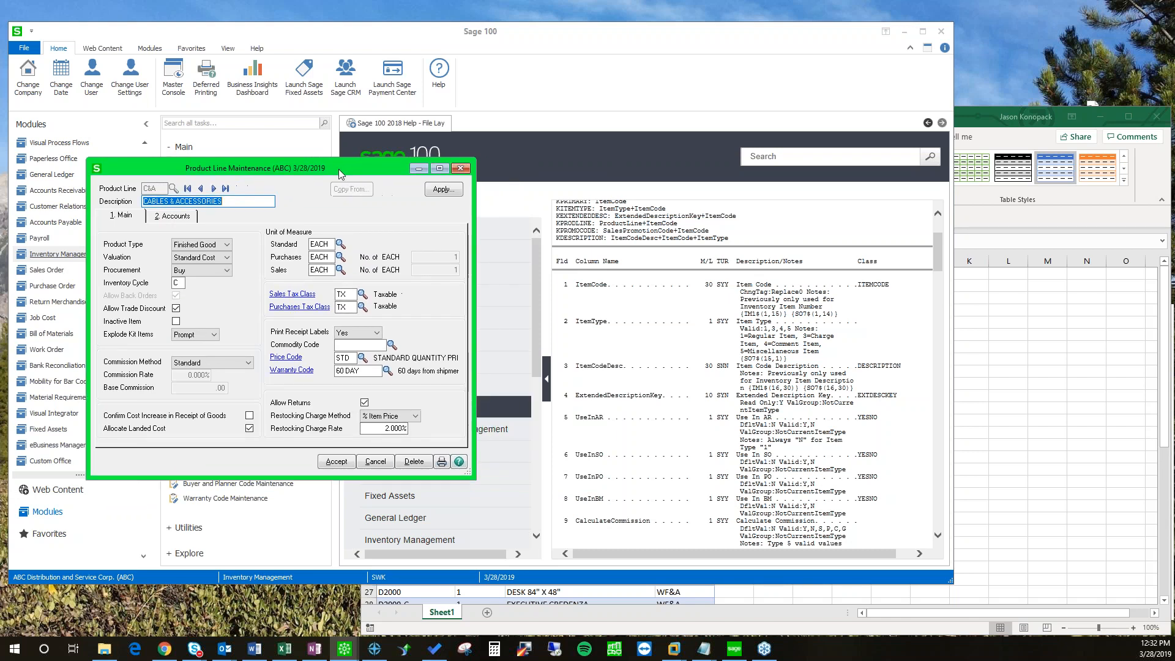
{"action": "left_click", "coordinate": [459, 169]}
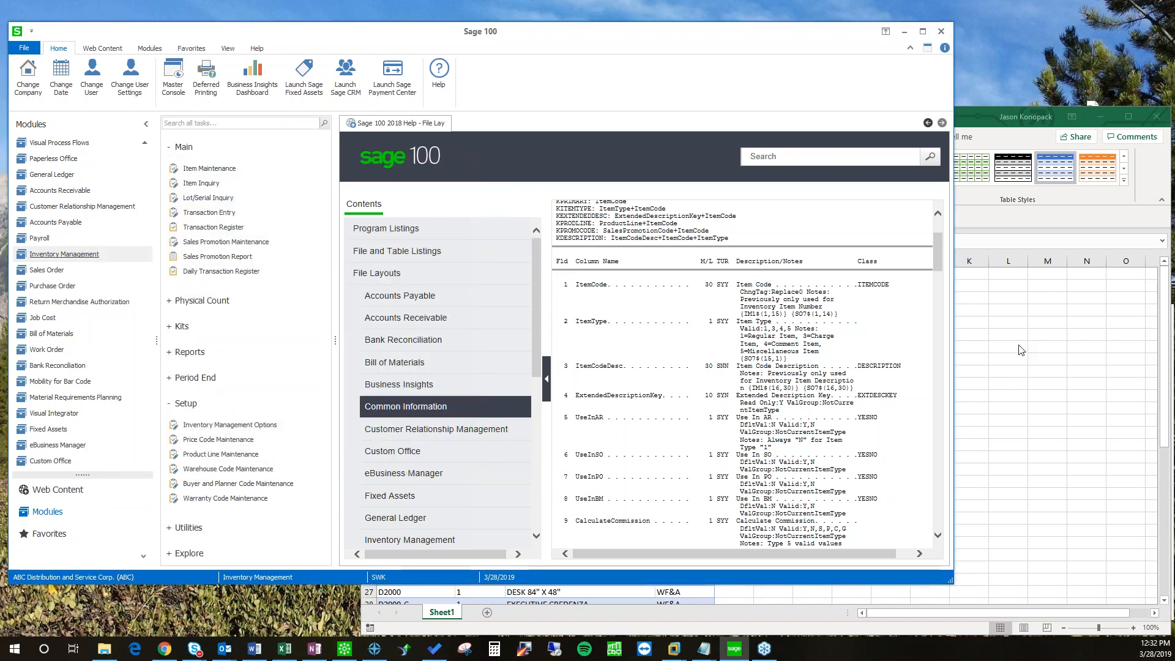
{"action": "left_click", "coordinate": [1017, 344]}
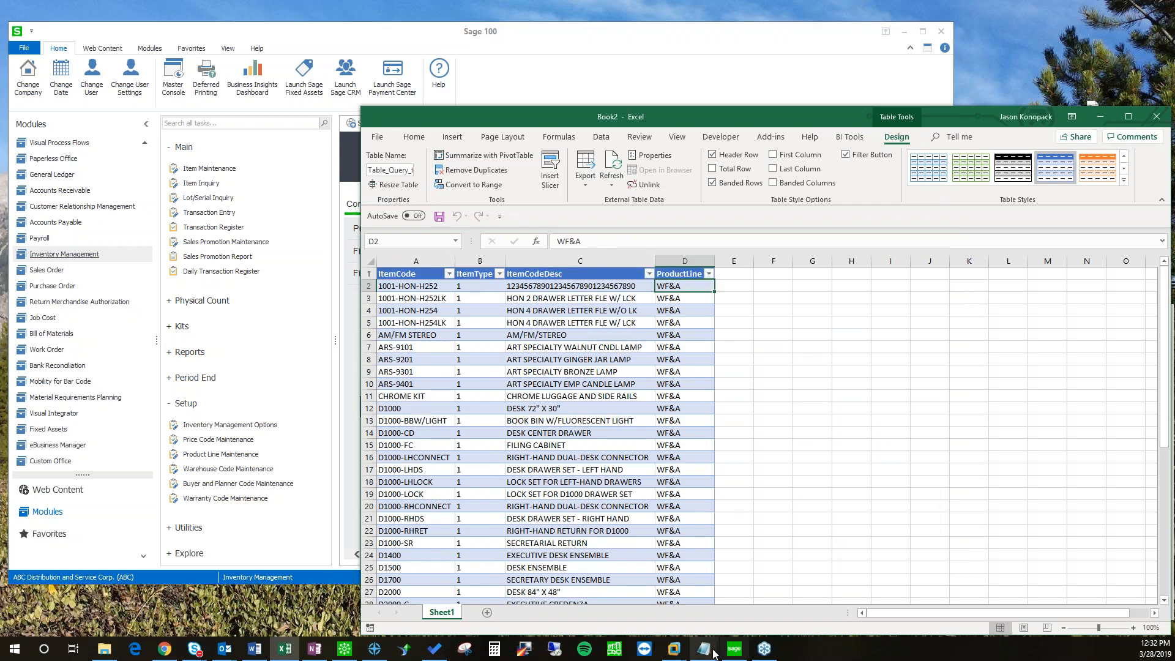
Step: Inspect CI_Item_Export.csv in Notepad, checking its STD and WF&A values, then minimize it
{"action": "mouse_move", "coordinate": [714, 654]}
{"action": "left_click", "coordinate": [770, 597]}
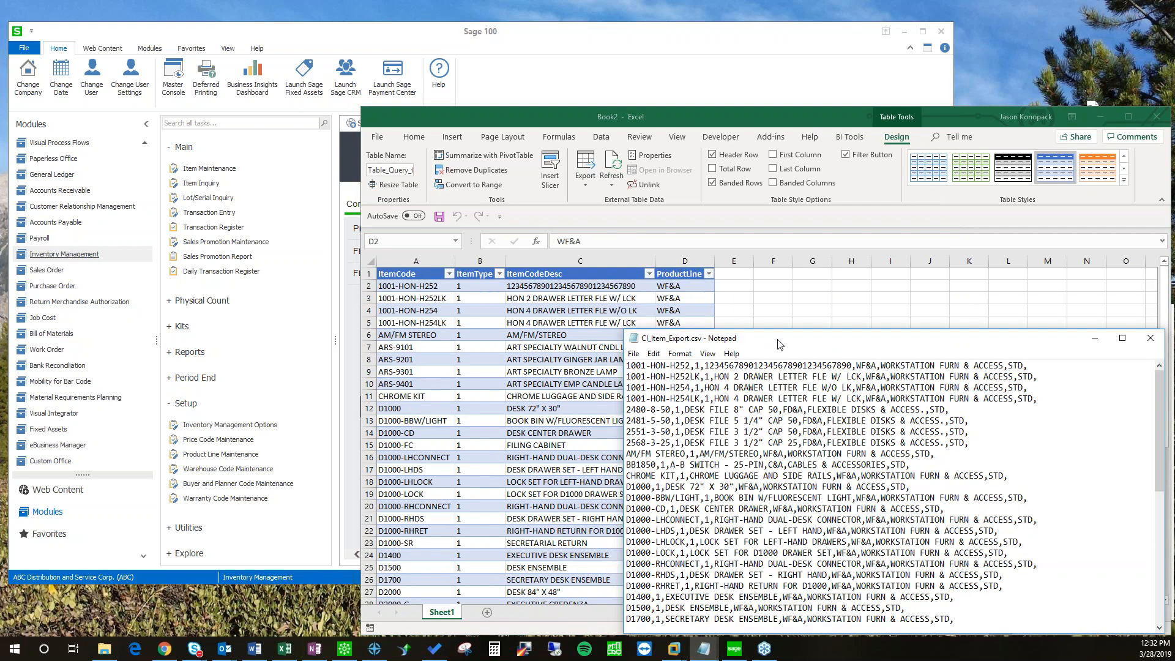
{"action": "left_click_drag", "start_coordinate": [779, 344], "coordinate": [629, 332]}
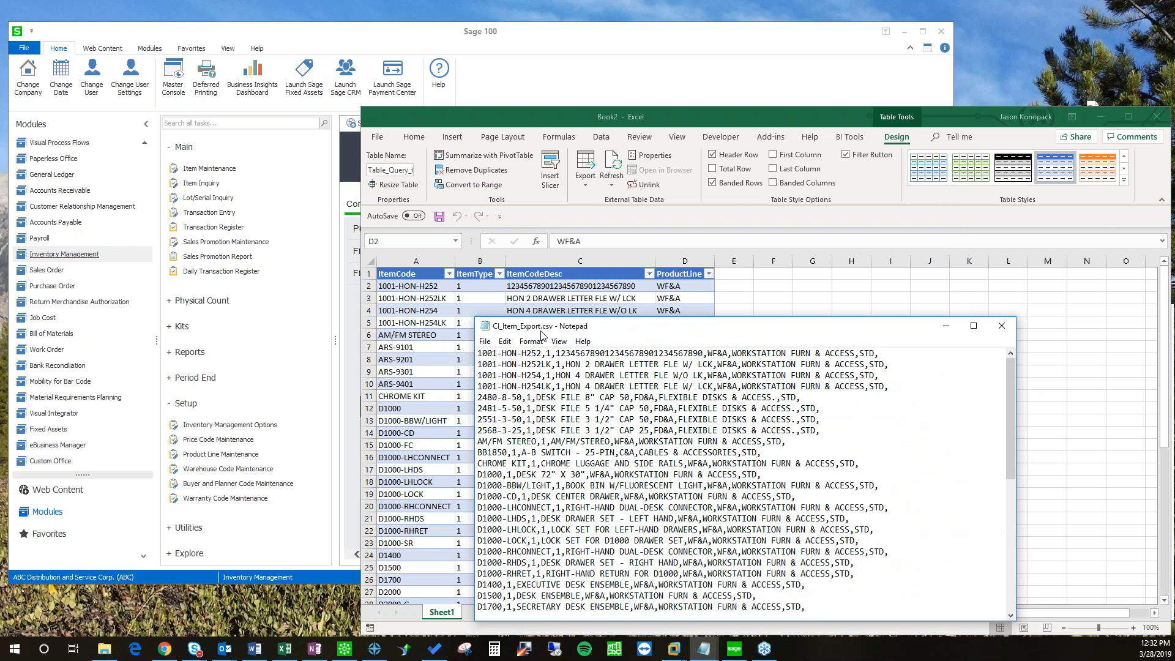
{"action": "left_click_drag", "start_coordinate": [876, 355], "coordinate": [861, 354]}
{"action": "left_click", "coordinate": [855, 358]}
{"action": "left_click_drag", "start_coordinate": [727, 355], "coordinate": [708, 355]}
{"action": "left_click", "coordinate": [796, 397]}
{"action": "left_click_drag", "start_coordinate": [791, 329], "coordinate": [767, 335]}
{"action": "left_click_drag", "start_coordinate": [687, 334], "coordinate": [662, 332]}
{"action": "left_click", "coordinate": [898, 333]}
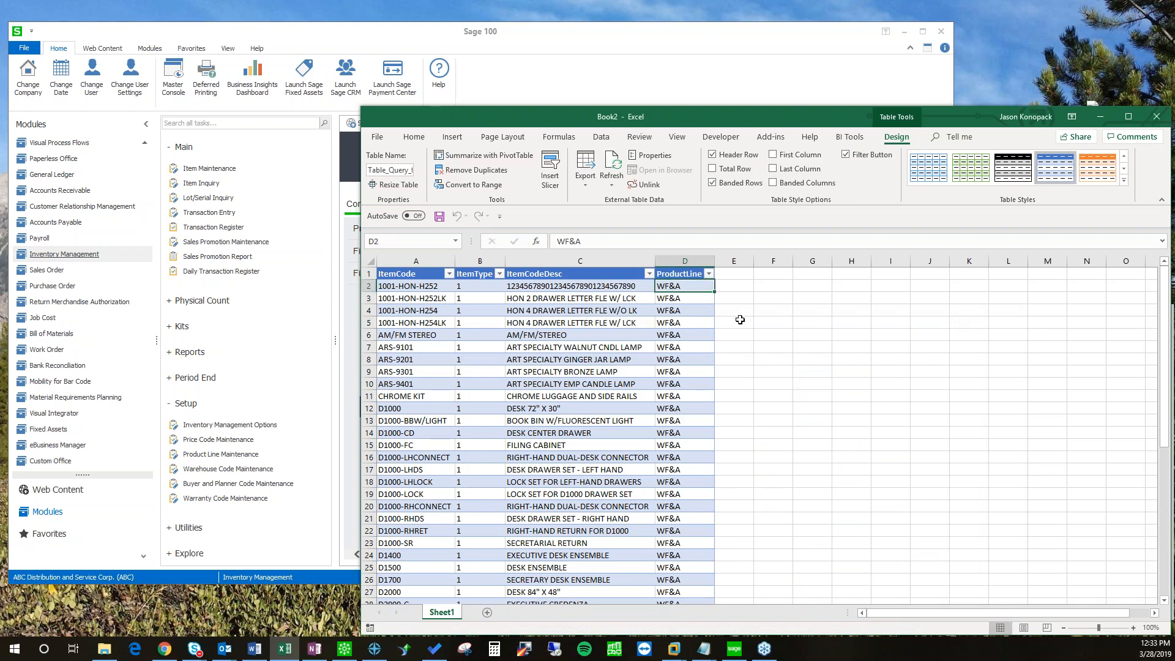
Step: Enter ="C&A" in D2 and fill it down the entire ProductLine column
{"action": "type", "text": "=\"C"}
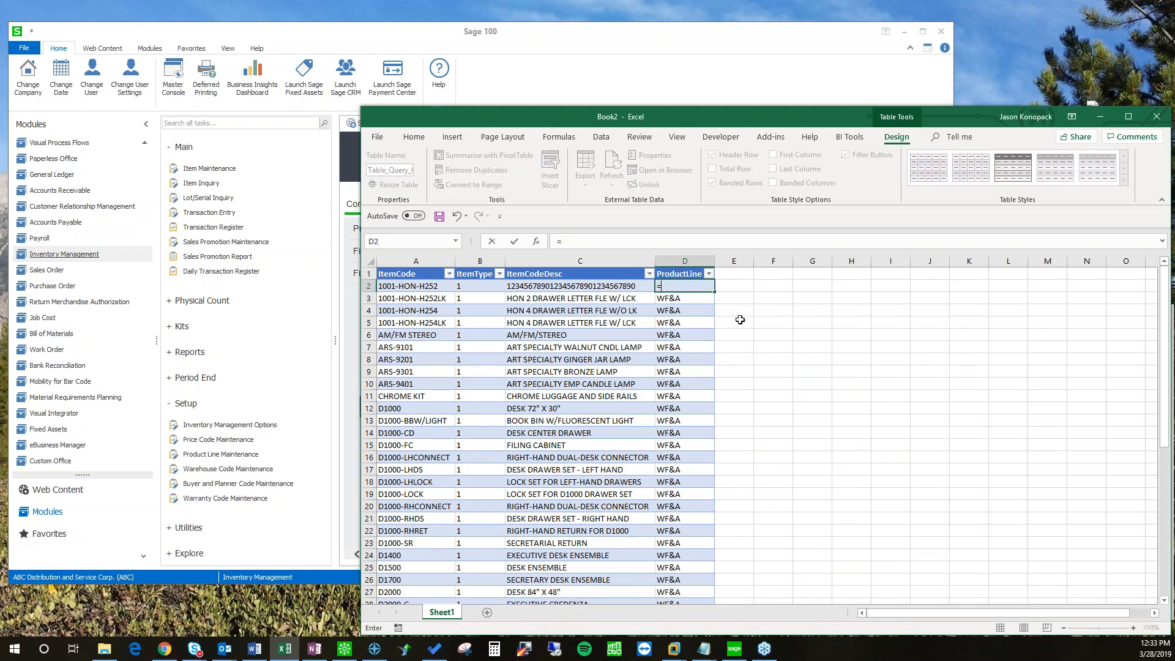
{"action": "key", "text": "ctrl+Return"}
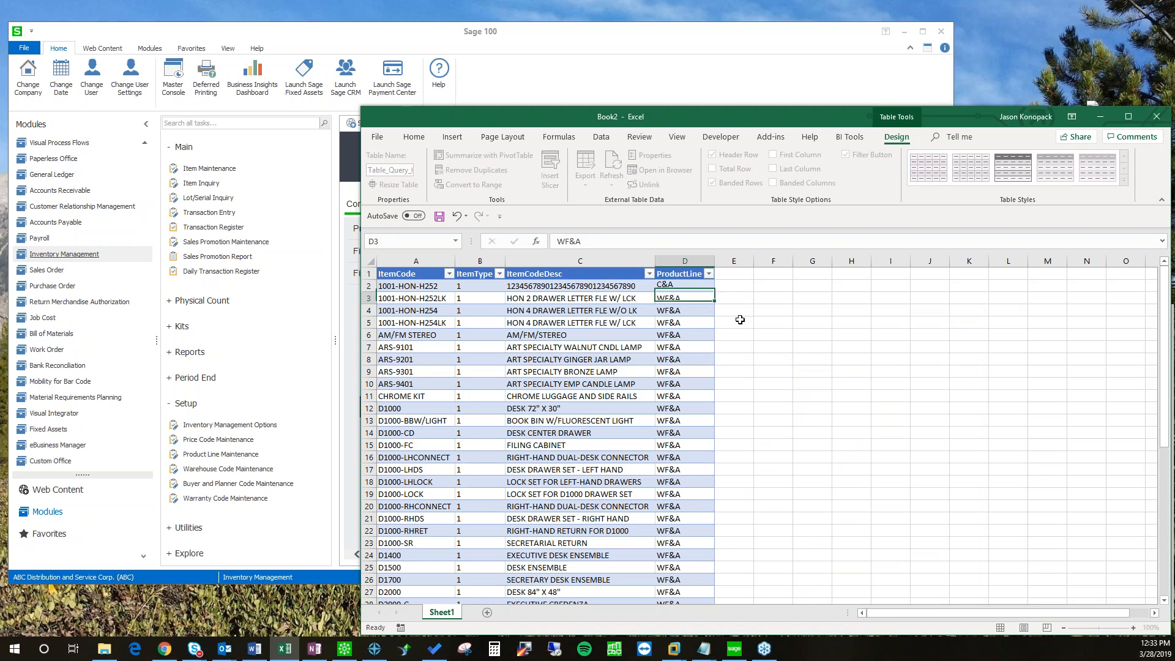
{"action": "double_click", "coordinate": [714, 294]}
{"action": "scroll", "coordinate": [753, 465], "scroll_direction": "down", "scroll_amount": 11}
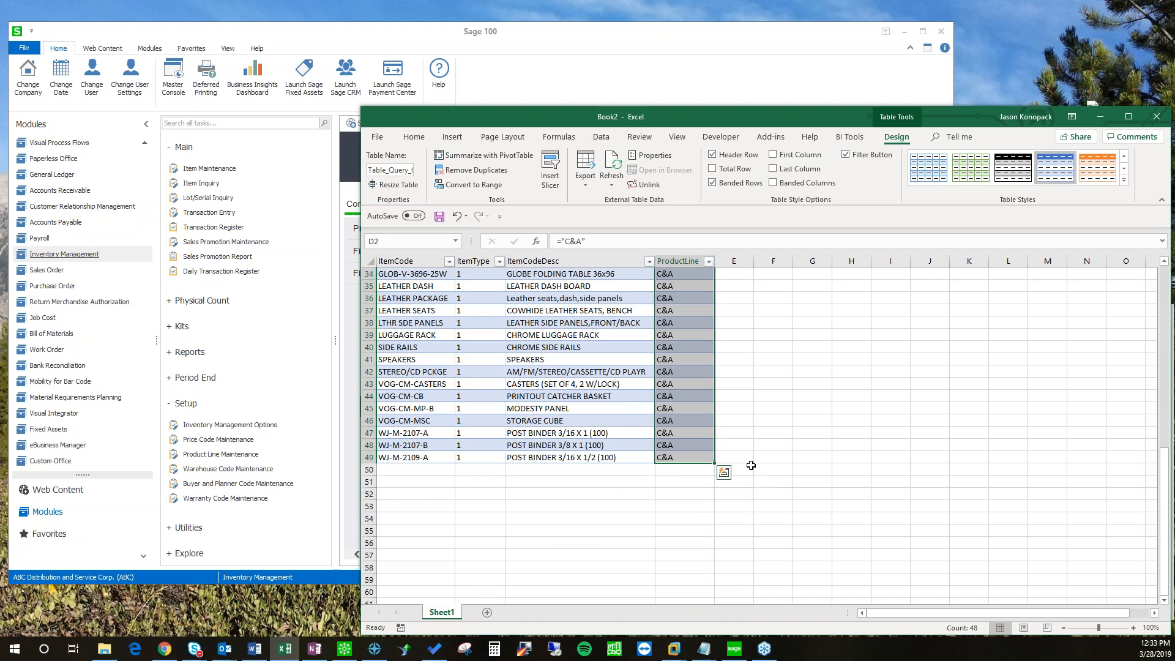
{"action": "scroll", "coordinate": [751, 466], "scroll_direction": "up", "scroll_amount": 11}
{"action": "left_click", "coordinate": [773, 322]}
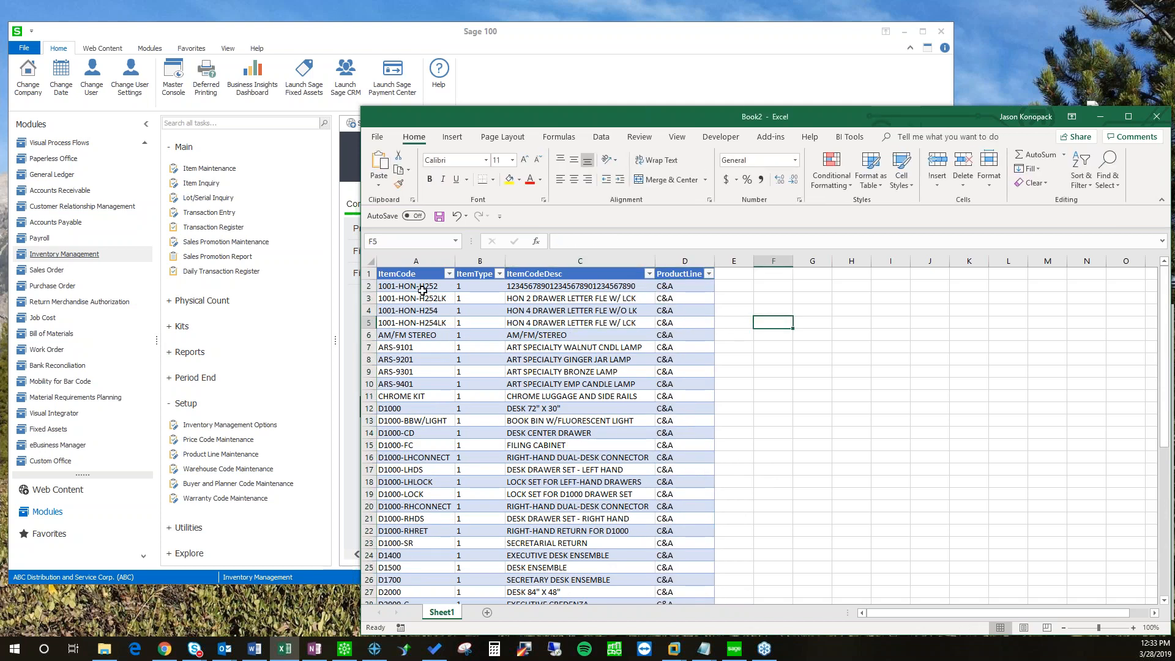
{"action": "left_click", "coordinate": [868, 337]}
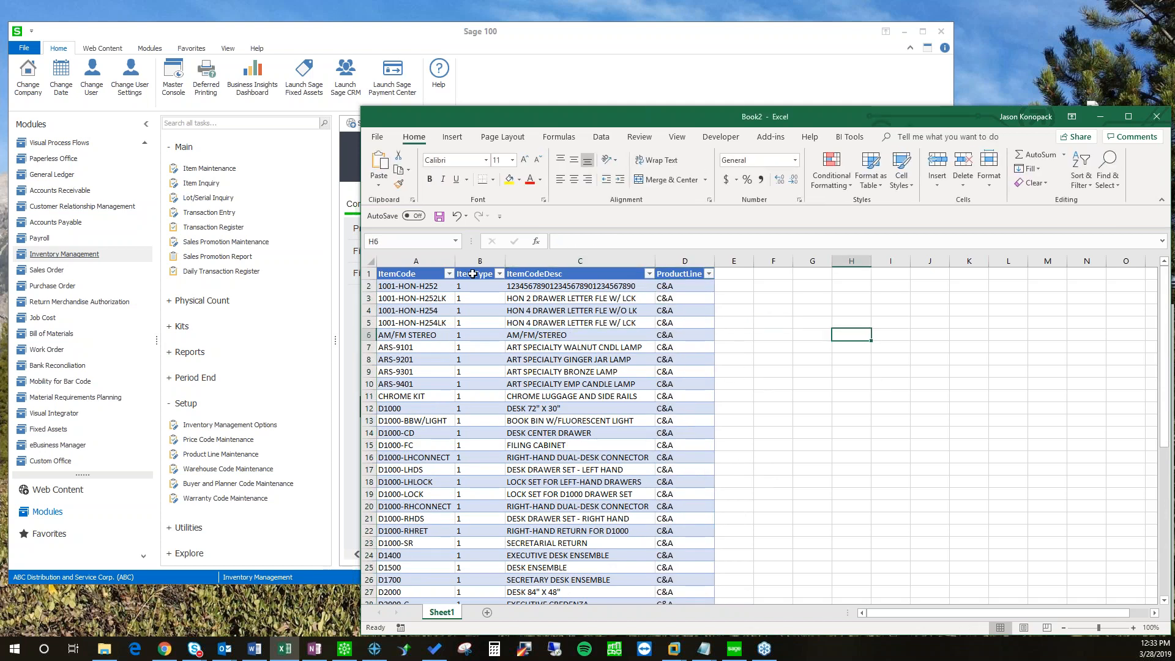
Step: Export the table as CSV (Comma delimited) named CI_Item_PLChange in Desktop\VI DEMO
{"action": "left_click", "coordinate": [378, 138]}
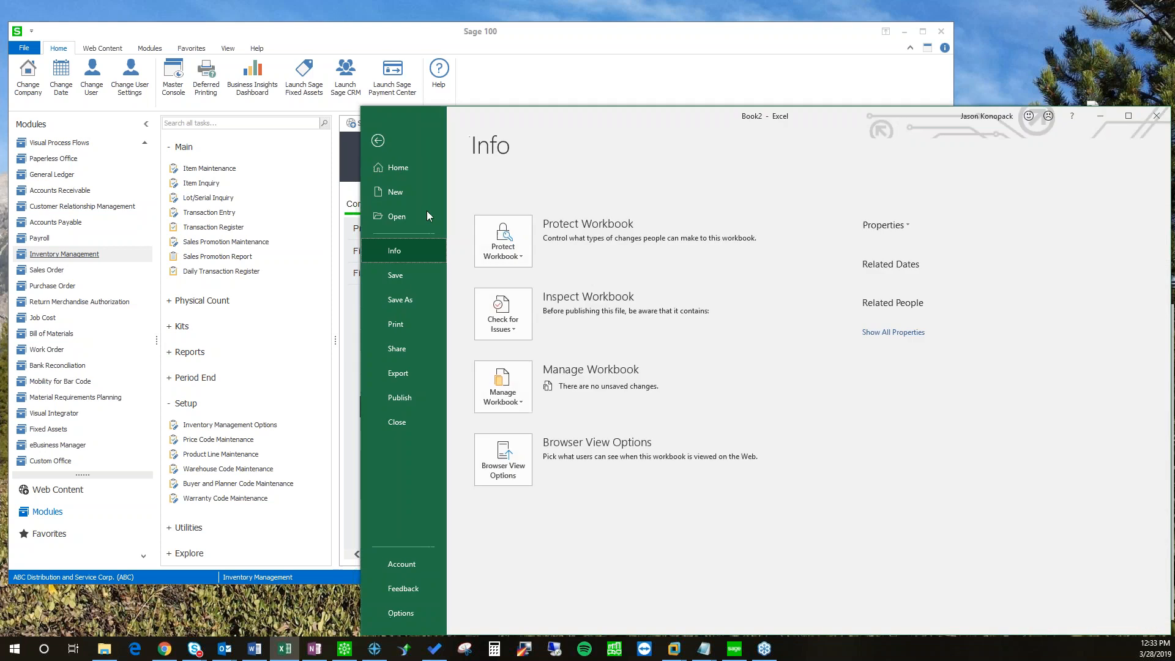
{"action": "left_click", "coordinate": [398, 373]}
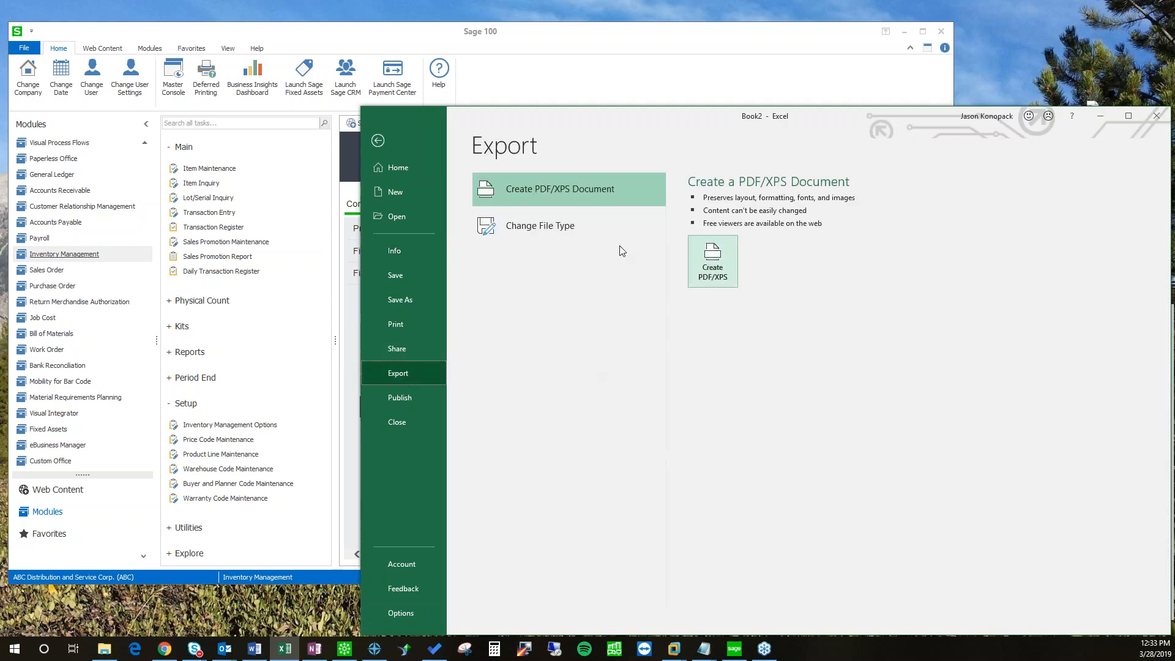
{"action": "left_click", "coordinate": [541, 230]}
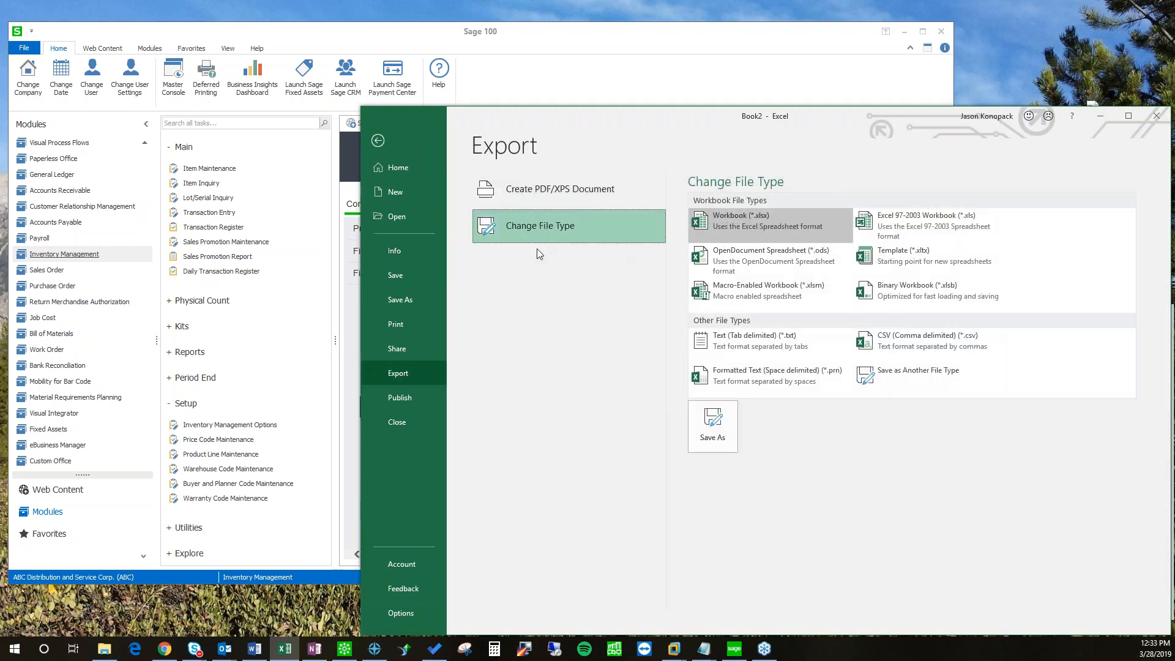
{"action": "left_click", "coordinate": [906, 341]}
{"action": "left_click", "coordinate": [699, 422]}
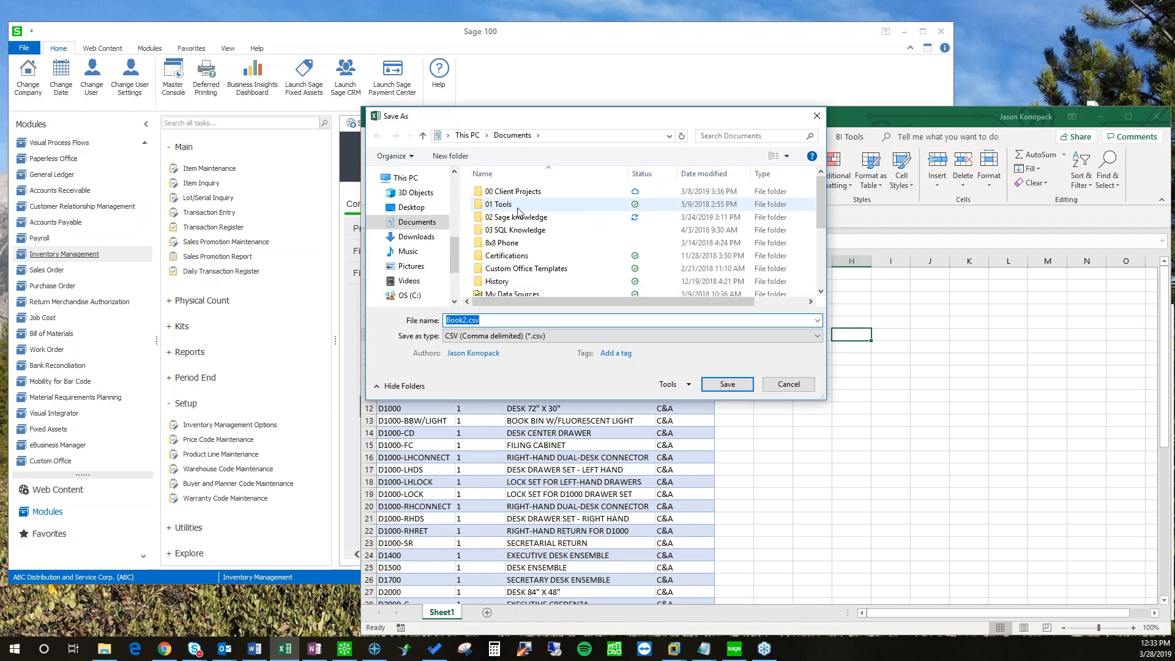
{"action": "left_click", "coordinate": [411, 207]}
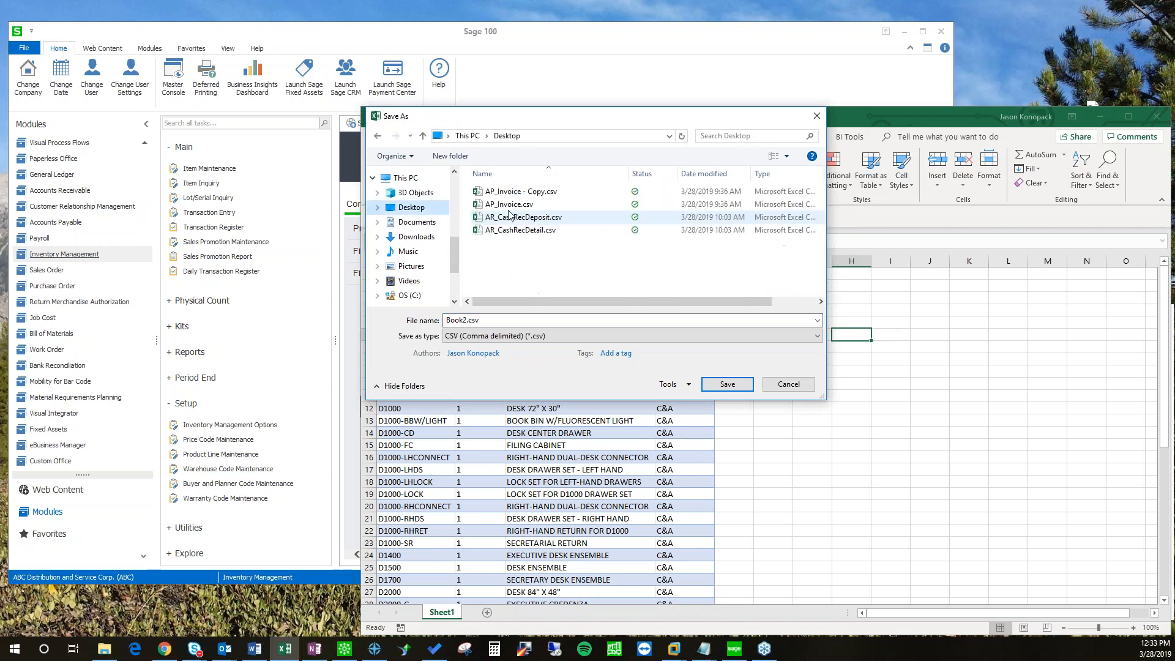
{"action": "double_click", "coordinate": [505, 231]}
{"action": "double_click", "coordinate": [470, 320]}
{"action": "left_click_drag", "start_coordinate": [468, 320], "coordinate": [437, 321]}
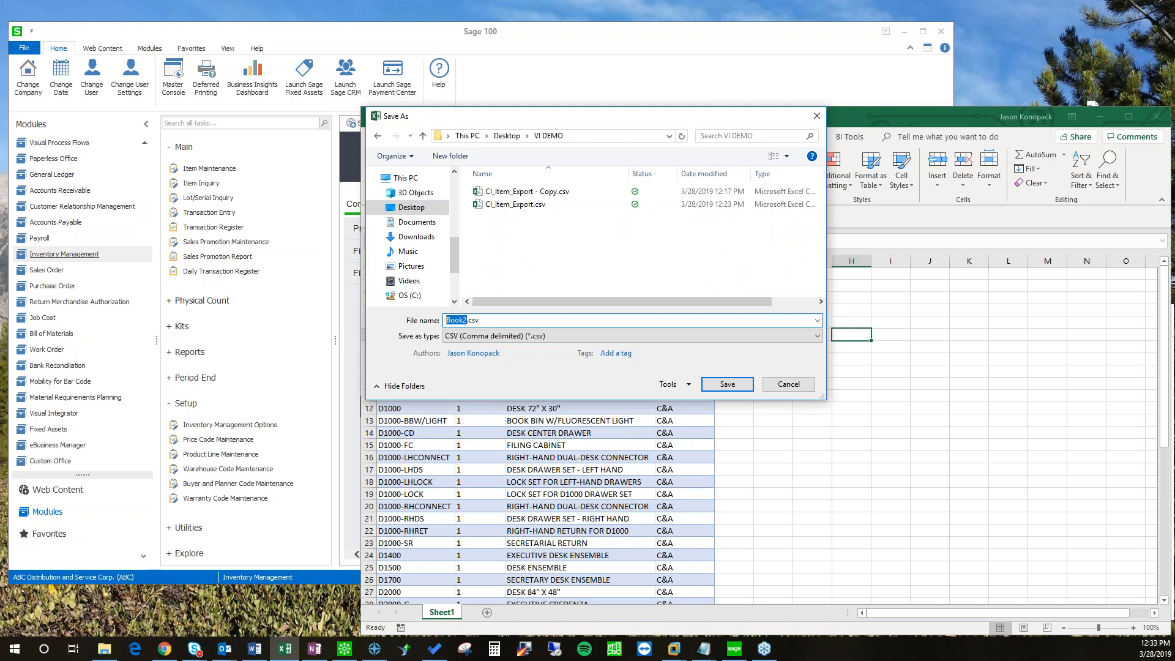
{"action": "type", "text": "CI_Item_PLChange"}
{"action": "key", "text": "Return"}
Step: Move and shrink the Excel window to uncover Sage 100
{"action": "left_click_drag", "start_coordinate": [791, 342], "coordinate": [792, 336]}
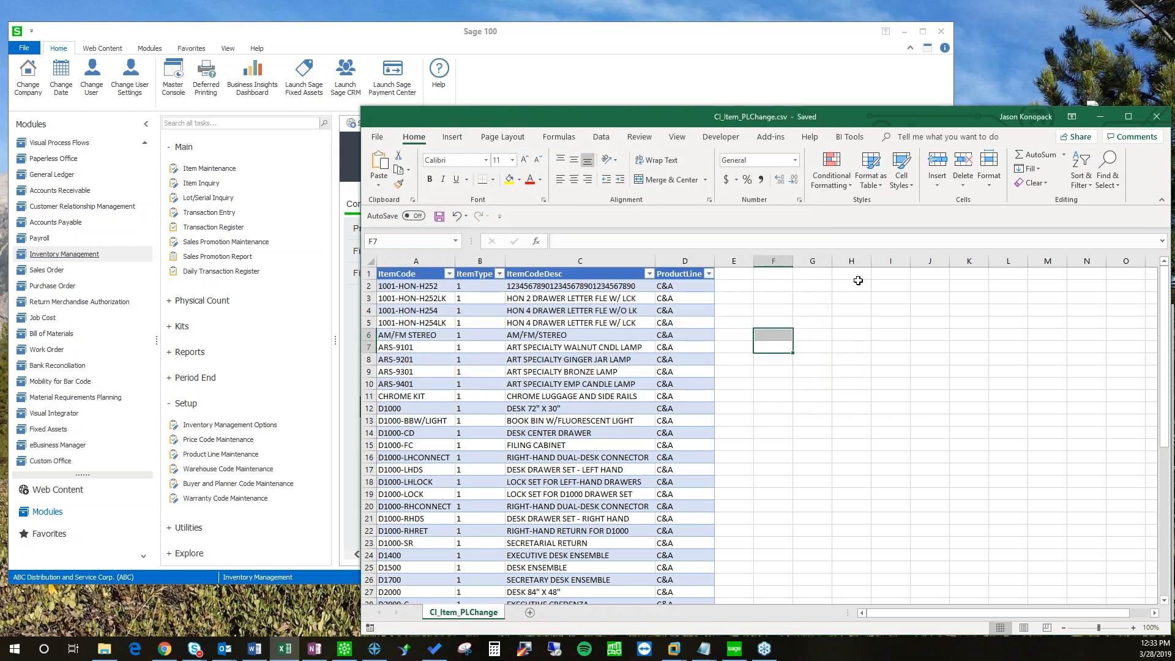
{"action": "left_click_drag", "start_coordinate": [949, 123], "coordinate": [863, 101]}
{"action": "mouse_move", "coordinate": [588, 109]}
{"action": "left_mouse_down"}
{"action": "mouse_move", "coordinate": [609, 114]}
{"action": "mouse_move", "coordinate": [558, 126]}
{"action": "mouse_move", "coordinate": [588, 135]}
{"action": "mouse_move", "coordinate": [565, 105]}
{"action": "mouse_move", "coordinate": [586, 115]}
{"action": "left_mouse_up"}
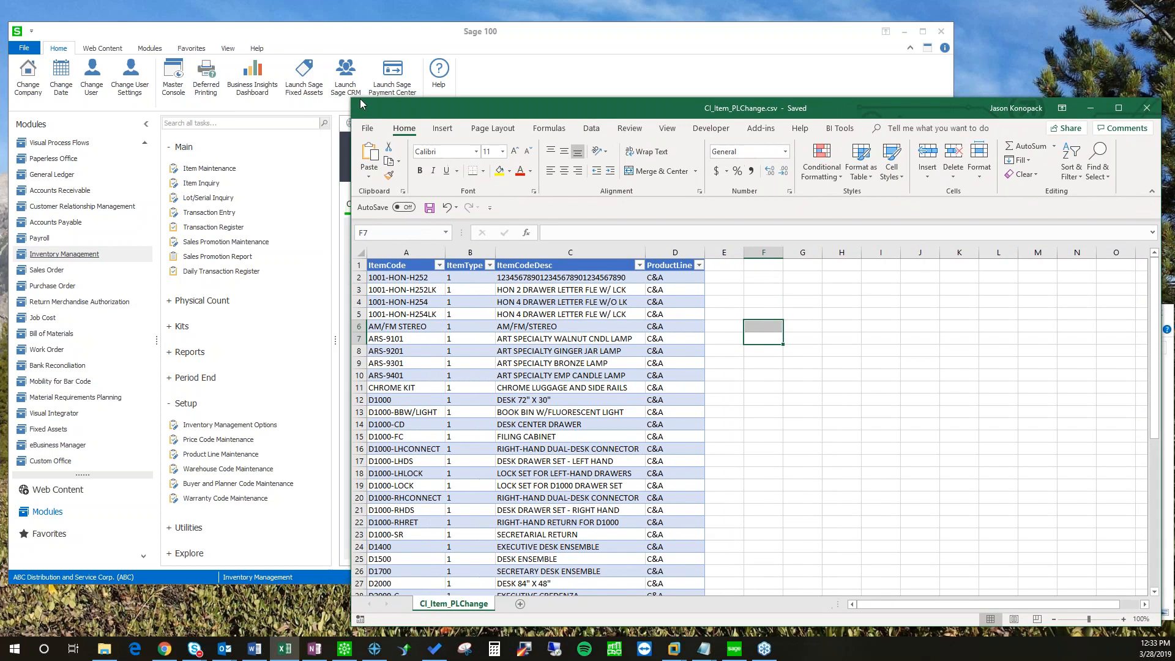
{"action": "left_click_drag", "start_coordinate": [397, 123], "coordinate": [564, 229]}
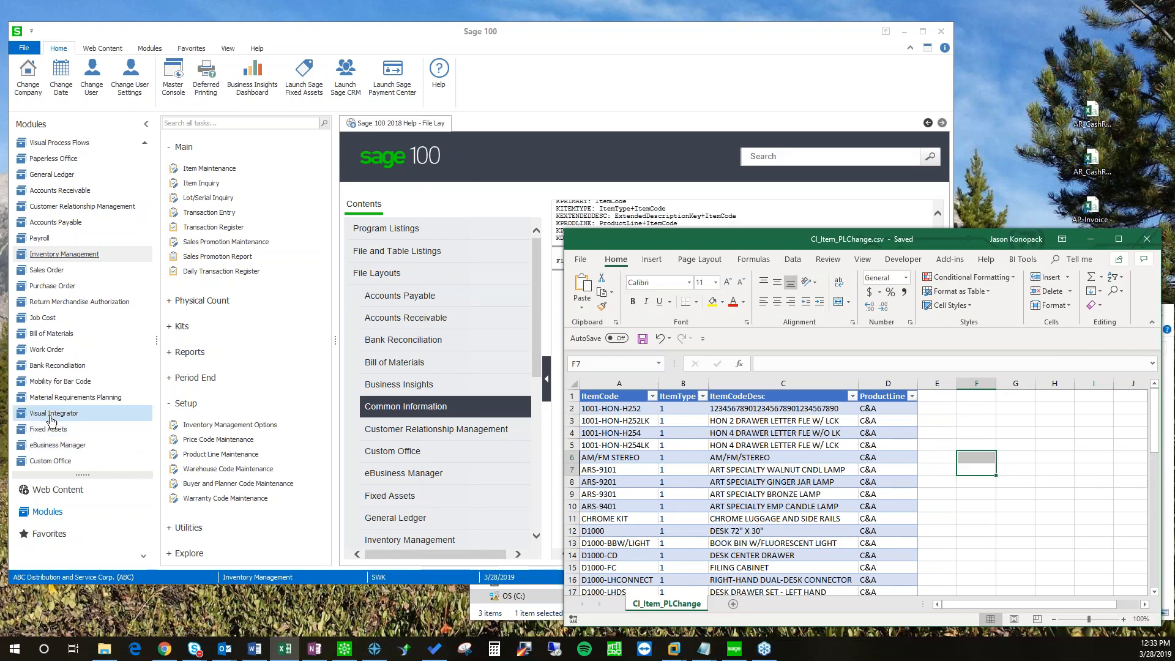
Step: Open the CI_ITEM_IMP job from the lookup in Visual Integrator's Import Job Maintenance
{"action": "left_click", "coordinate": [51, 417]}
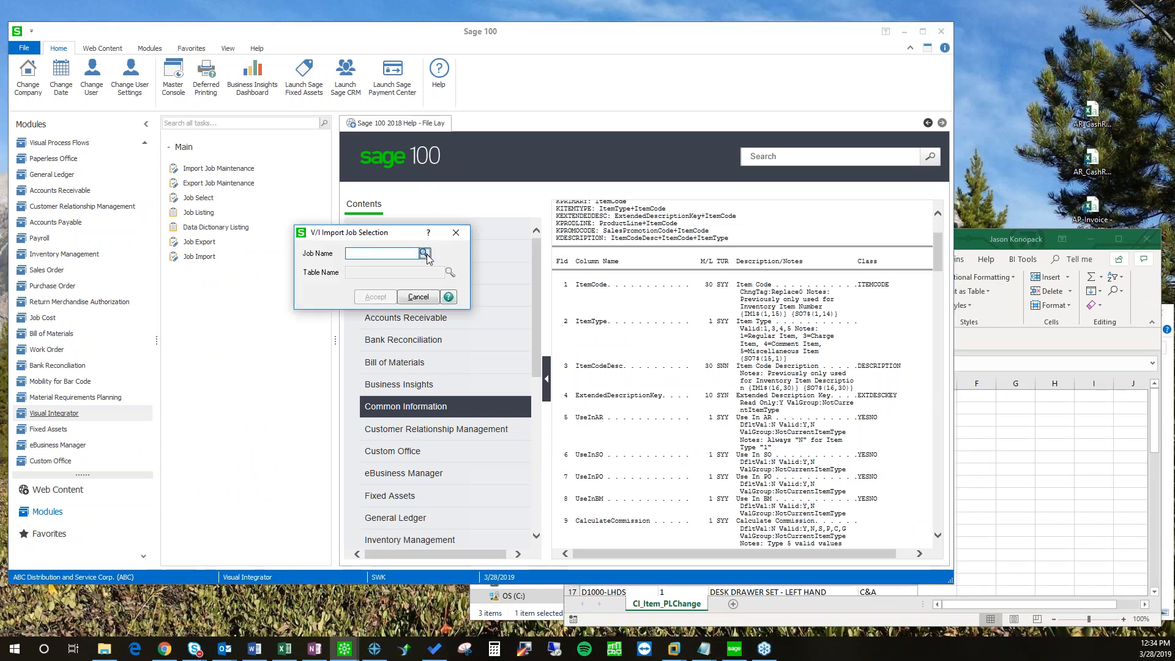
{"action": "left_click", "coordinate": [427, 254]}
{"action": "left_click", "coordinate": [392, 270]}
{"action": "double_click", "coordinate": [392, 295]}
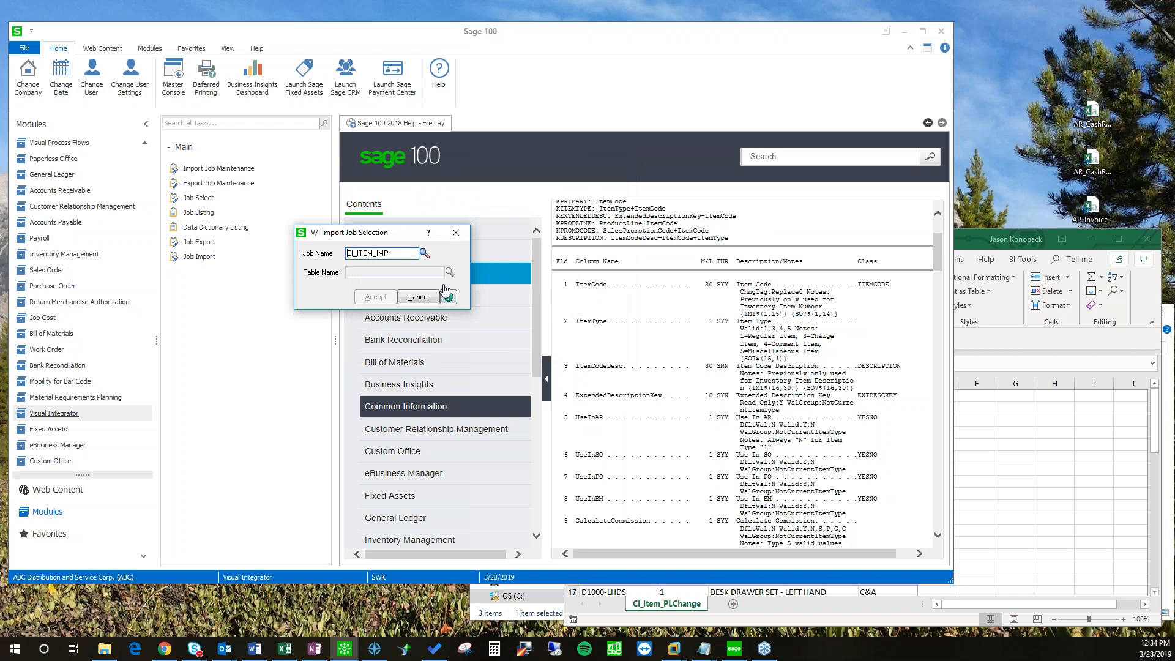
{"action": "left_click", "coordinate": [381, 297]}
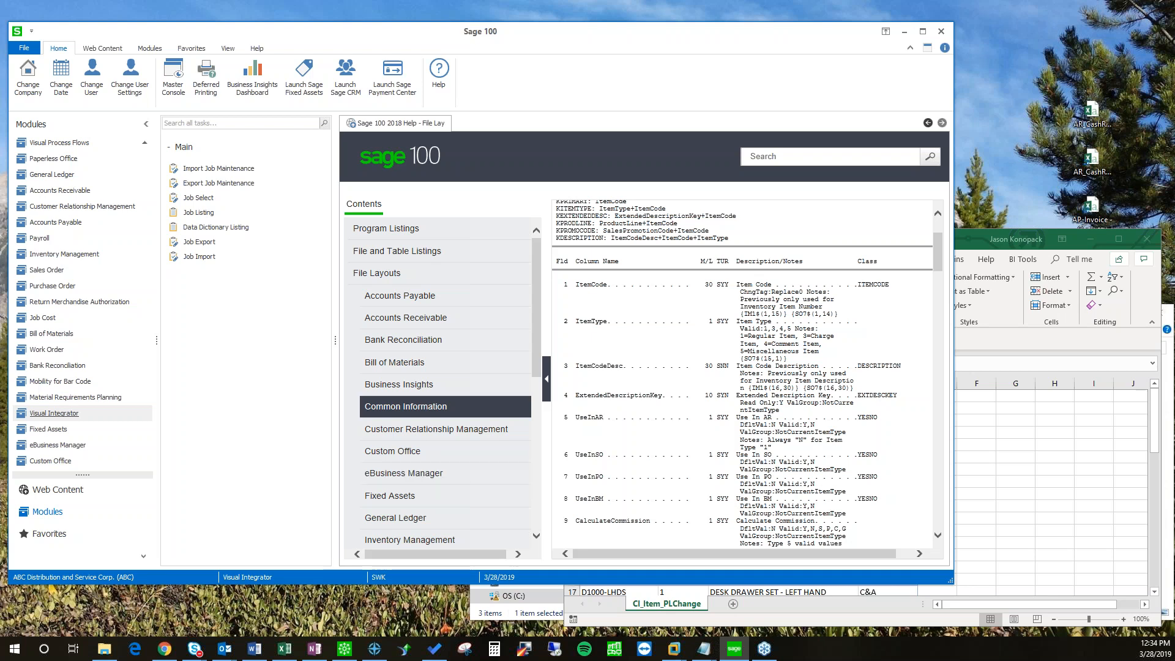
{"action": "left_click_drag", "start_coordinate": [328, 412], "coordinate": [417, 209]}
Step: Set the import file to CI_Item_PLChange.csv and show the 2. Data field mappings
{"action": "left_click", "coordinate": [563, 342]}
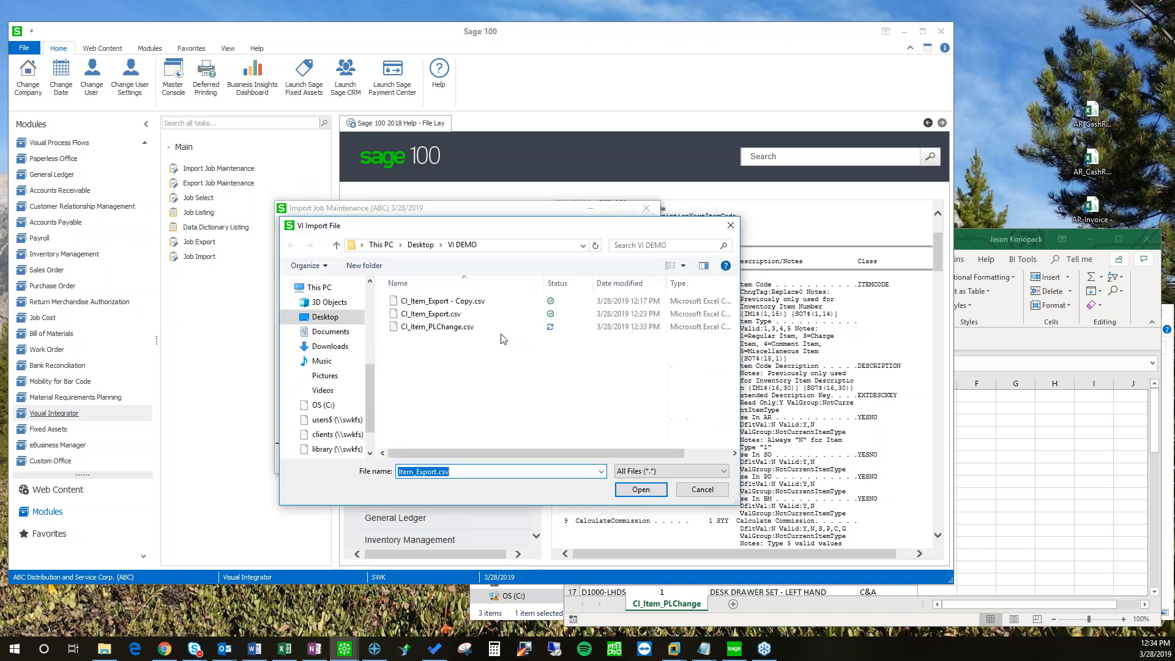
{"action": "left_click", "coordinate": [438, 327]}
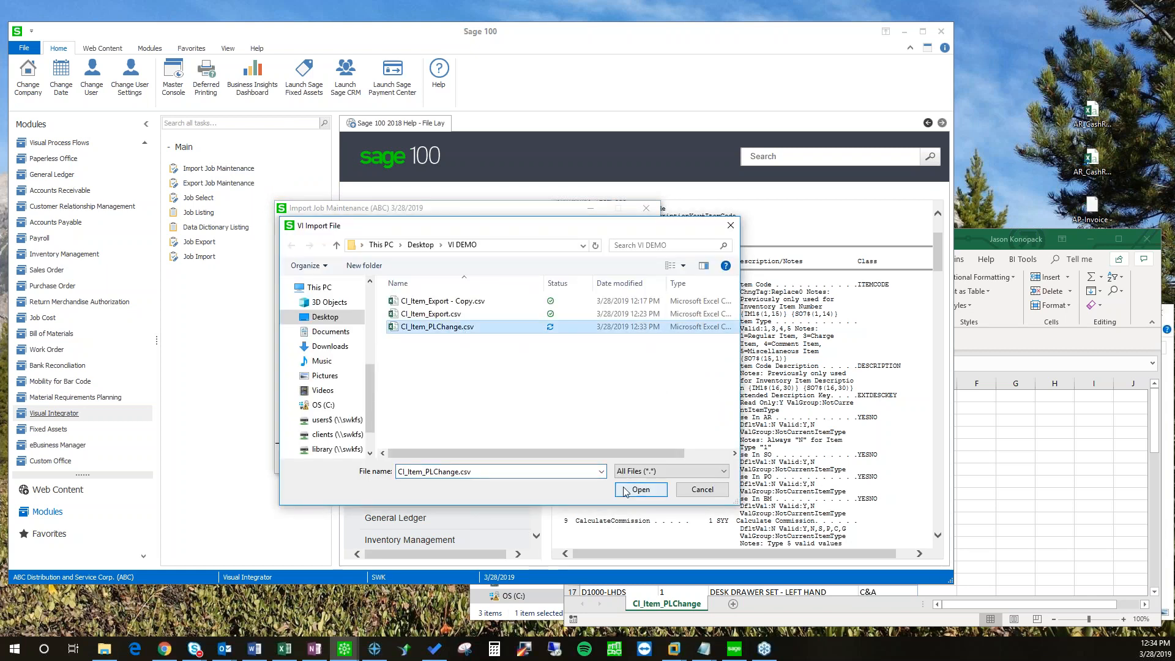
{"action": "left_click", "coordinate": [648, 490]}
{"action": "left_click", "coordinate": [359, 242]}
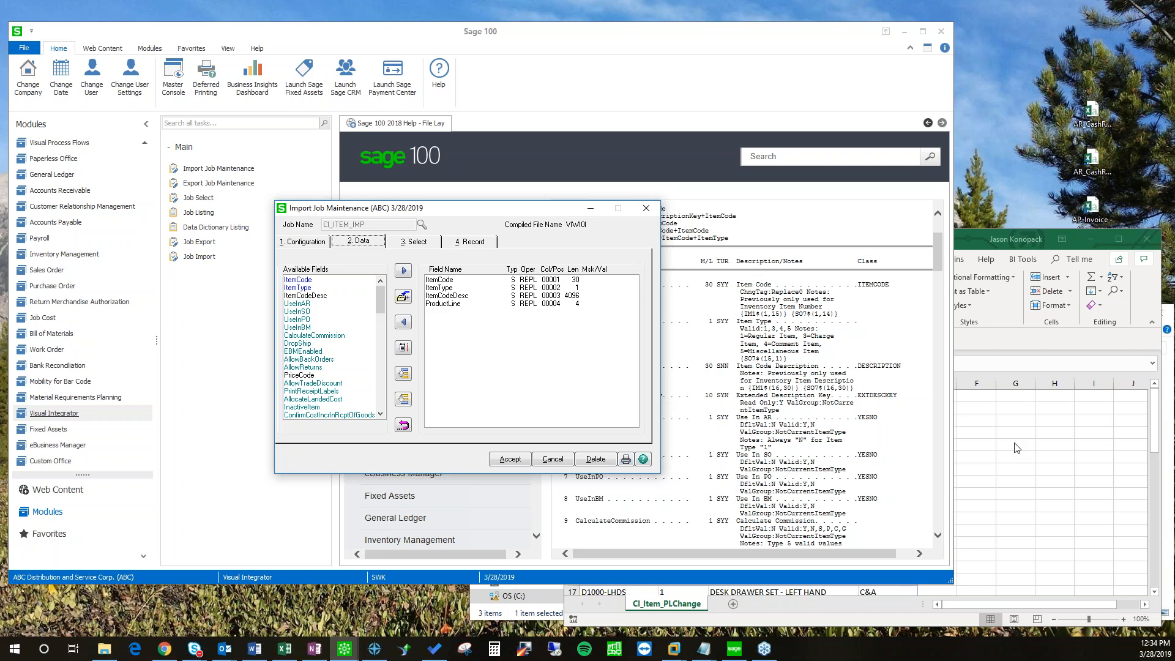
Step: Flip through CI_ITEM_IMP's tabs and settle on 4. Record, showing Skip Record and item types
{"action": "left_click", "coordinate": [977, 465]}
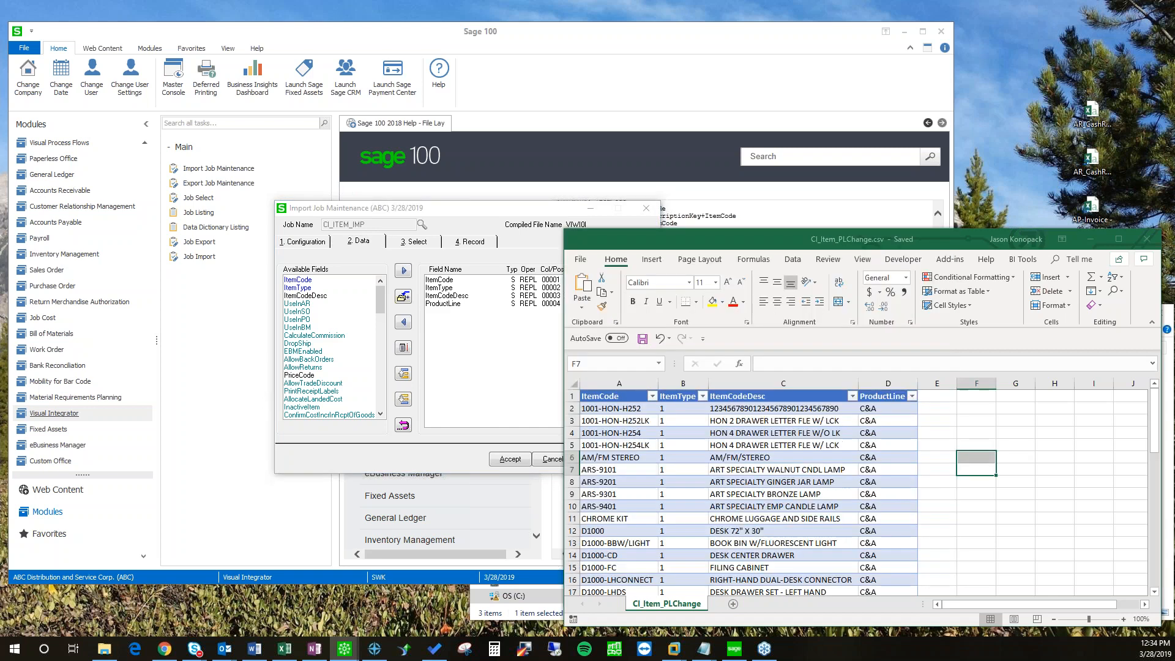
{"action": "left_click_drag", "start_coordinate": [477, 209], "coordinate": [343, 211]}
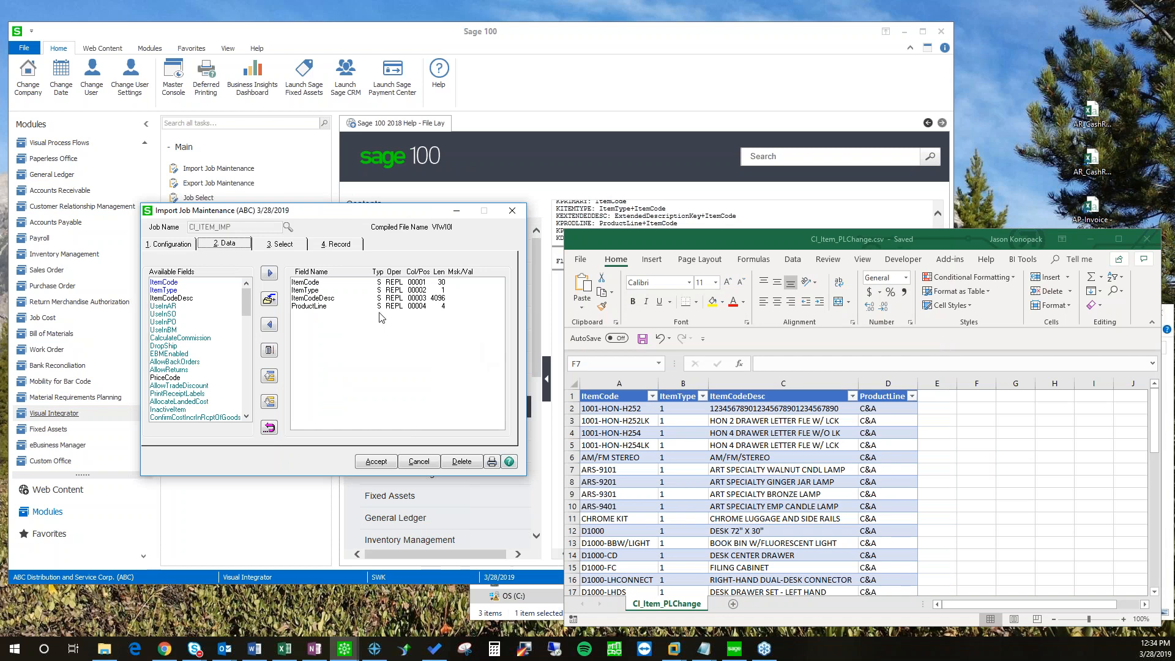
{"action": "left_click", "coordinate": [291, 248]}
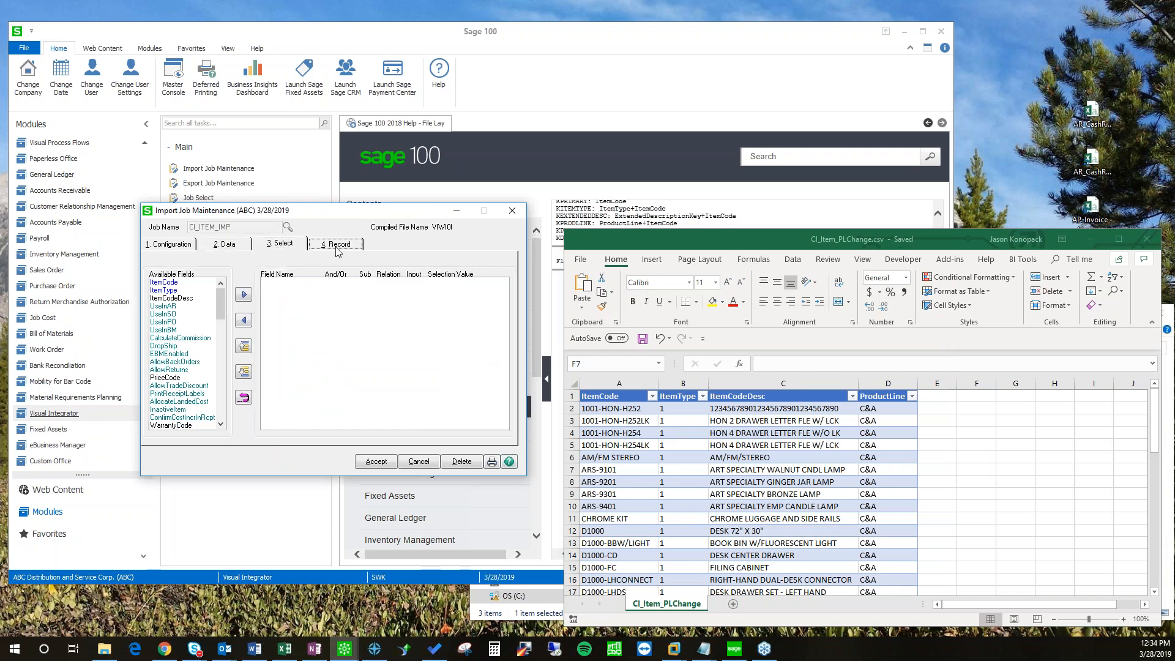
{"action": "left_click", "coordinate": [337, 245]}
{"action": "left_click", "coordinate": [300, 248]}
{"action": "left_click", "coordinate": [221, 245]}
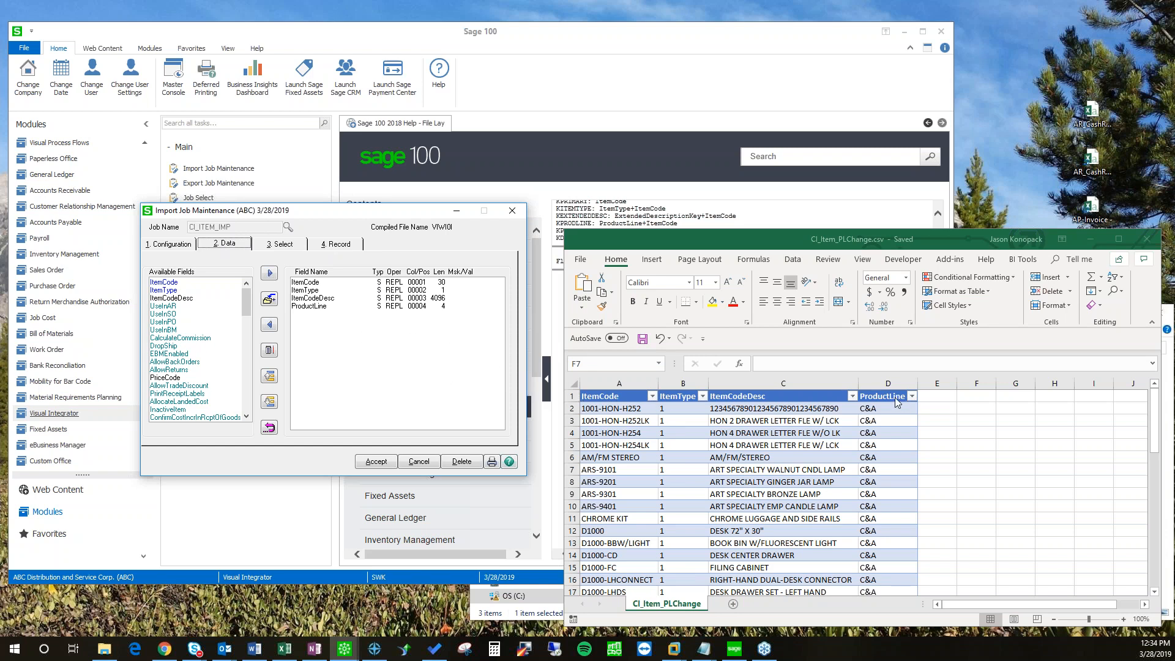
{"action": "left_click_drag", "start_coordinate": [316, 206], "coordinate": [313, 230]}
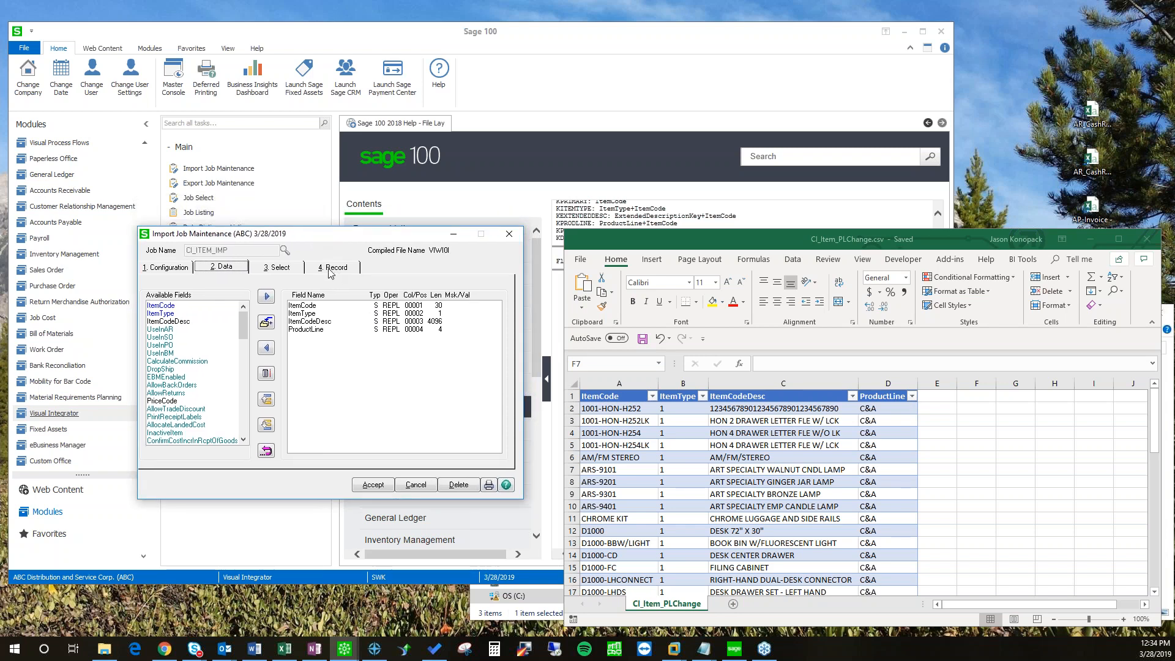
{"action": "left_click", "coordinate": [329, 271]}
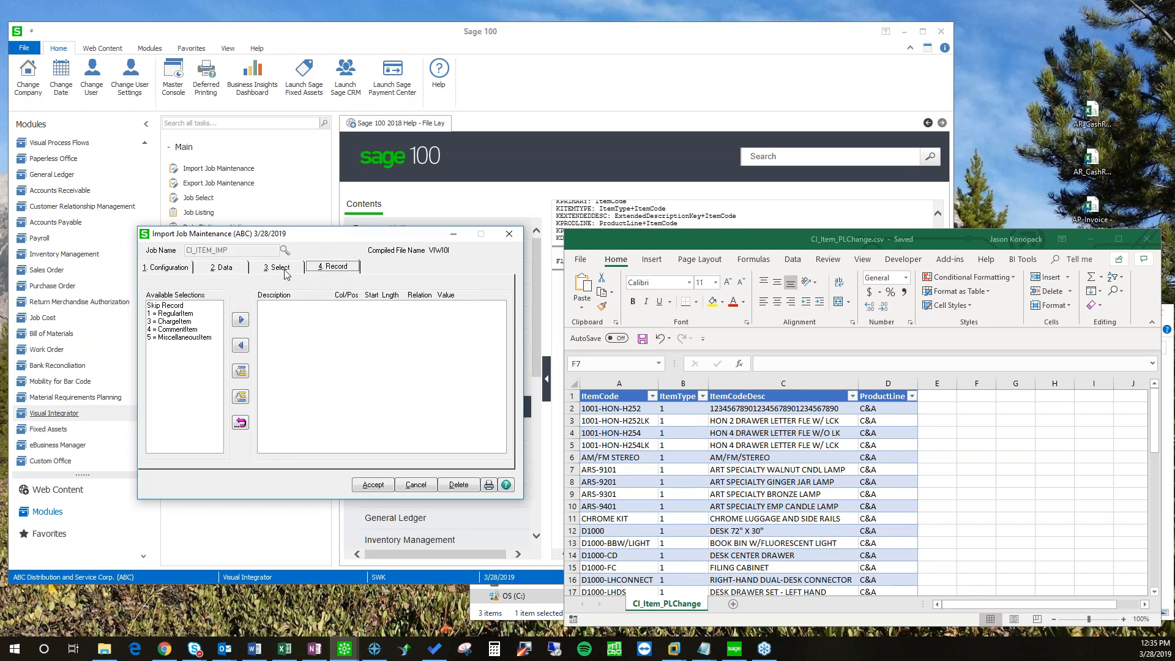
Step: Add a Skip Record rule to the job and open its properties
{"action": "left_click", "coordinate": [164, 306]}
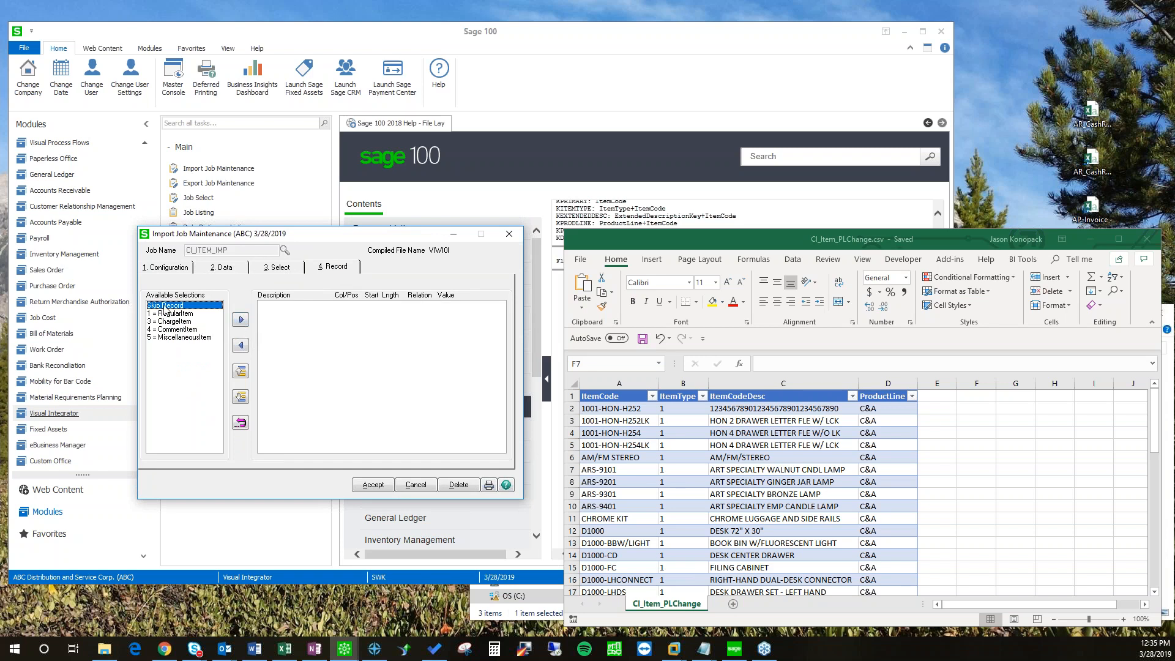
{"action": "left_click", "coordinate": [241, 319]}
{"action": "left_click", "coordinate": [283, 306]}
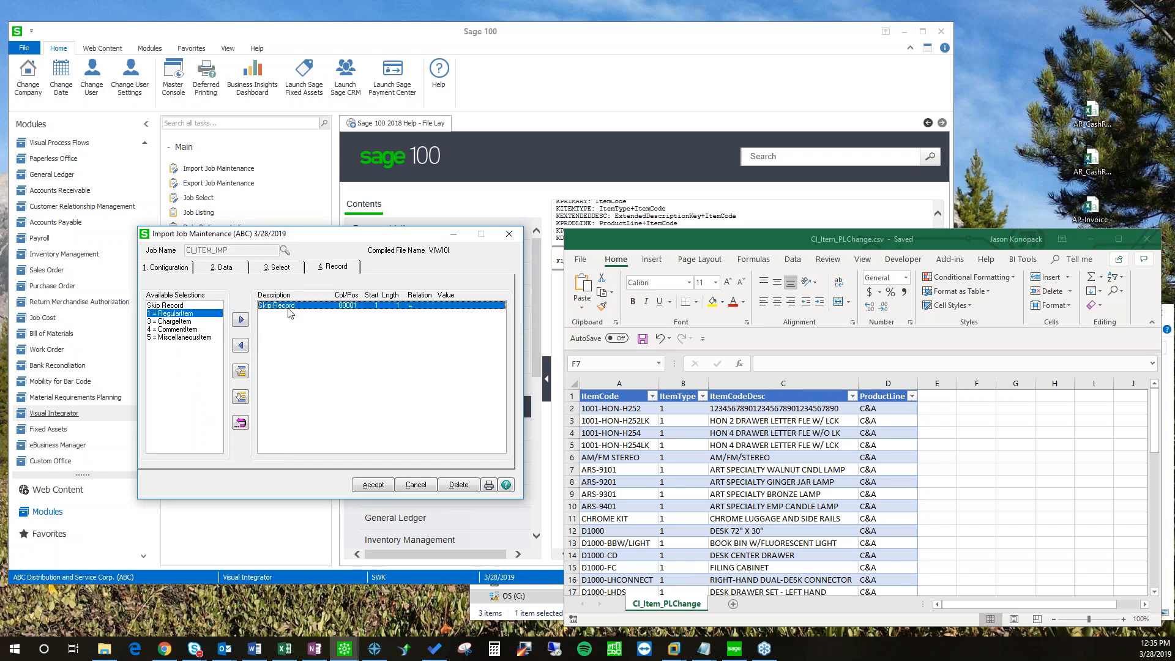
{"action": "double_click", "coordinate": [354, 309]}
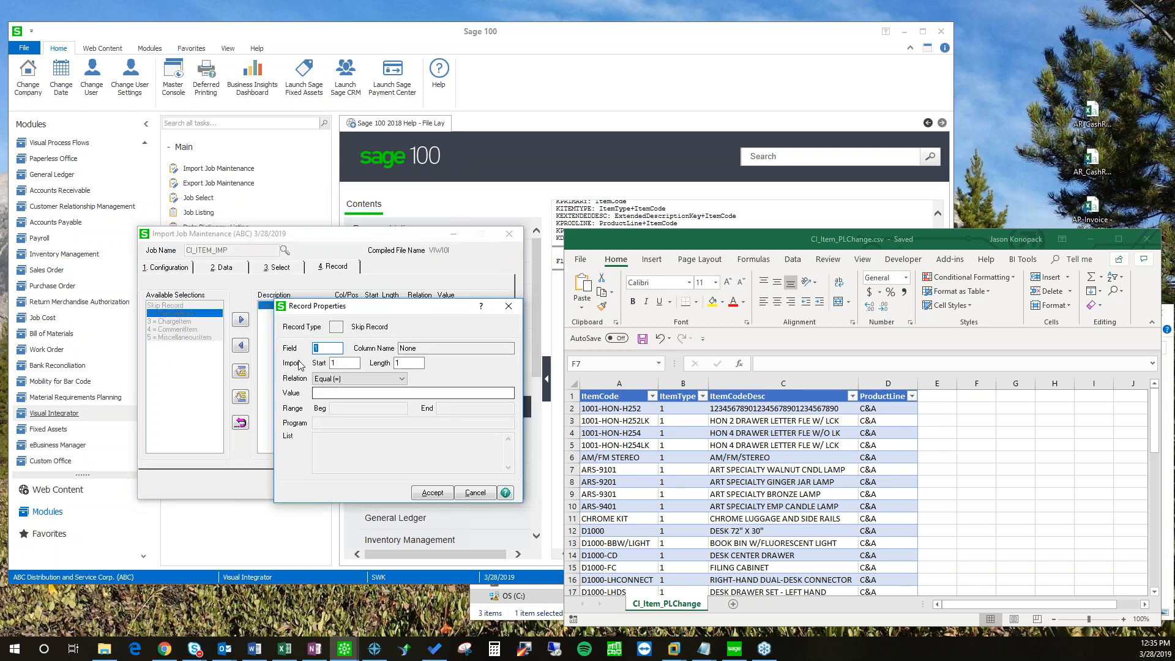
Step: Set the rule to Field 1, Start 1, Length 8, Value ItemCode and accept it
{"action": "left_click", "coordinate": [340, 363]}
{"action": "key", "text": "Tab"}
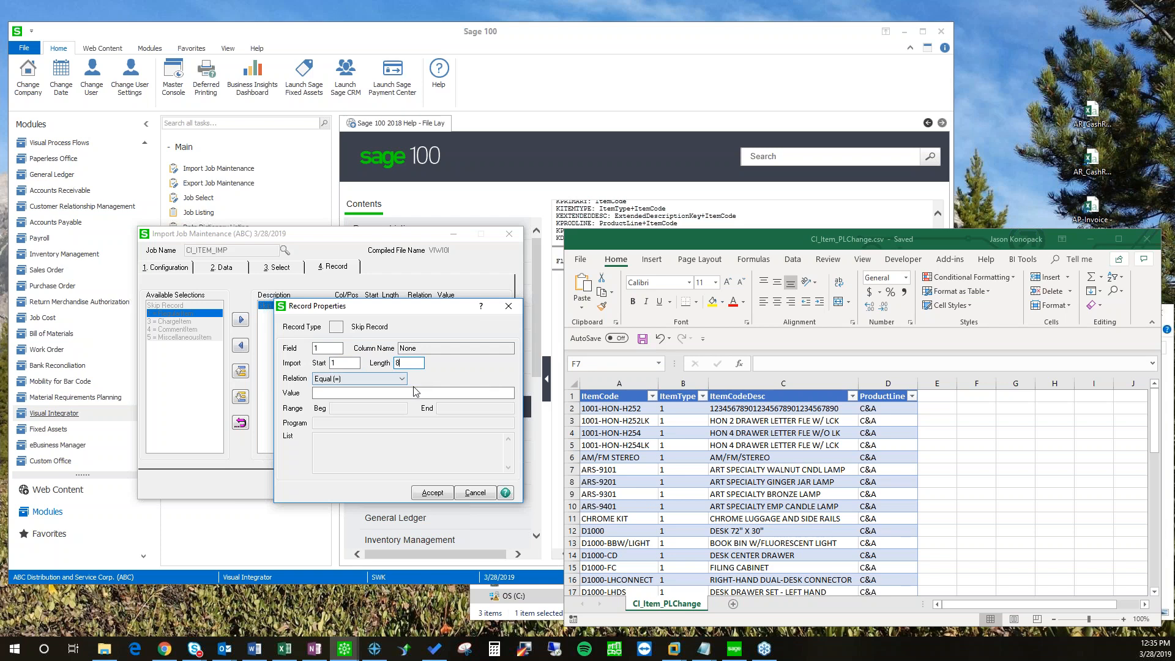
{"action": "left_click", "coordinate": [381, 394]}
{"action": "type", "text": "ItemCode"}
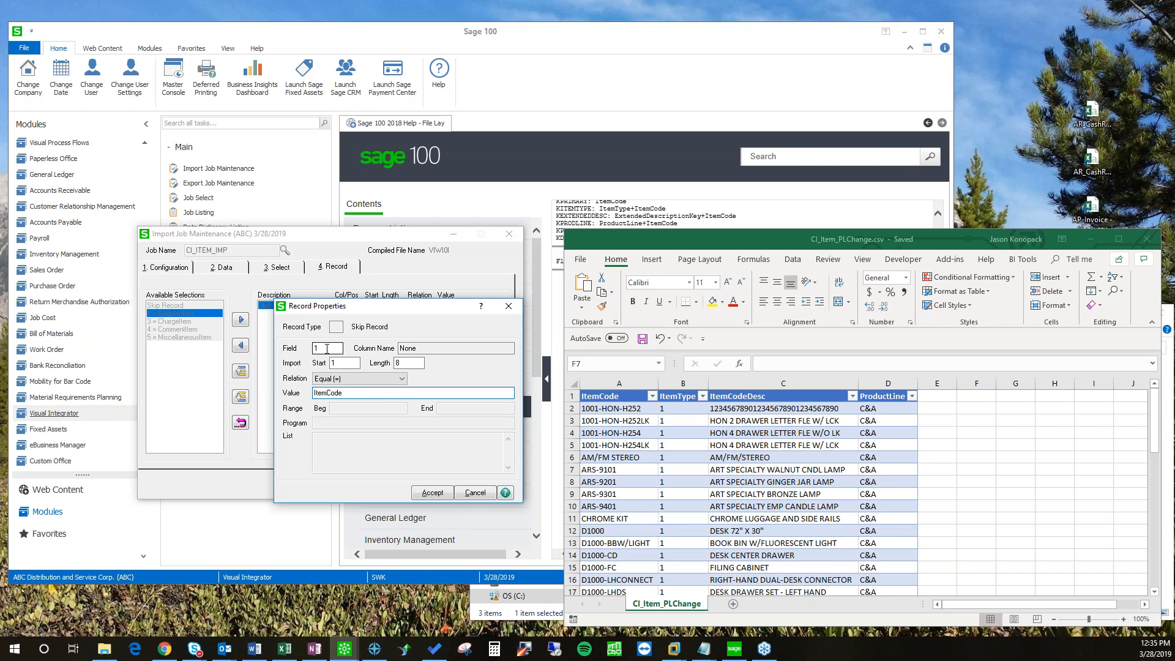
{"action": "left_click", "coordinate": [326, 349]}
{"action": "type", "text": "4"}
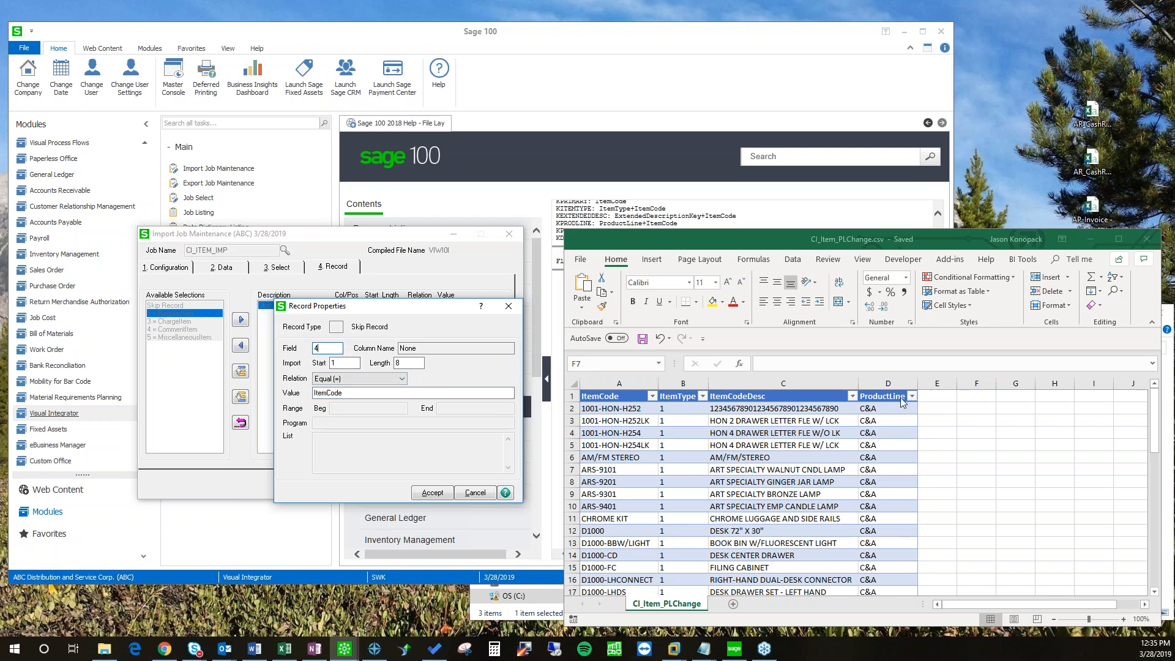
{"action": "left_click_drag", "start_coordinate": [323, 348], "coordinate": [278, 348]}
{"action": "type", "text": "1"}
{"action": "mouse_move", "coordinate": [380, 312]}
{"action": "left_mouse_down"}
{"action": "mouse_move", "coordinate": [361, 304]}
{"action": "mouse_move", "coordinate": [374, 317]}
{"action": "left_mouse_up"}
{"action": "left_click", "coordinate": [404, 369]}
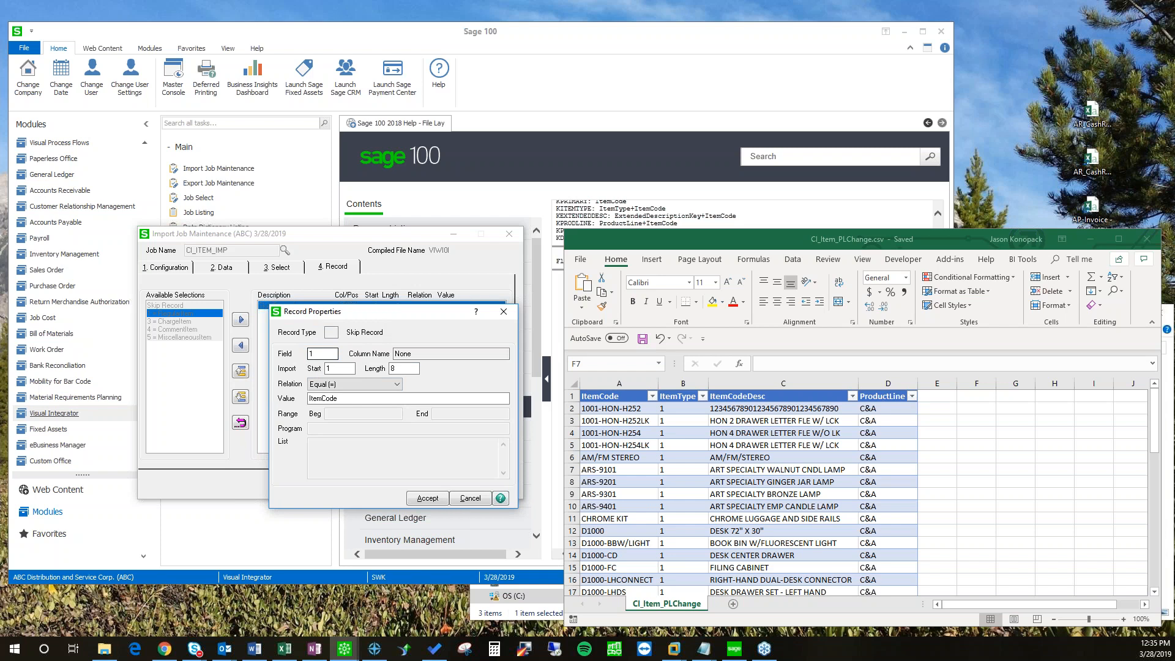
{"action": "left_click", "coordinate": [428, 497]}
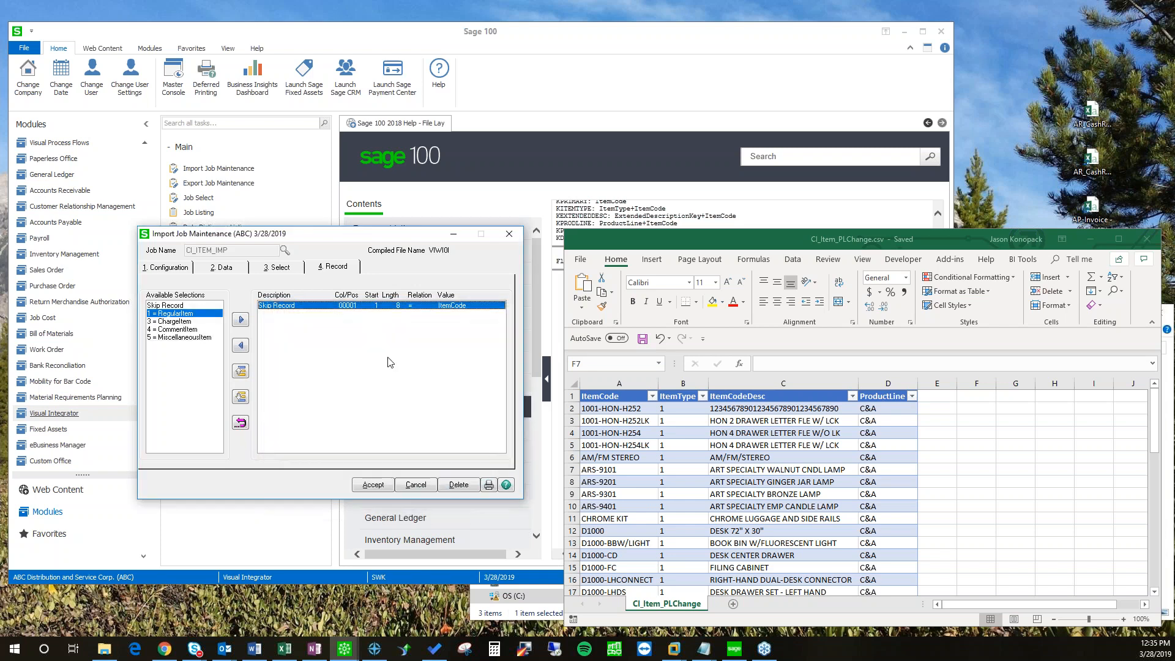
Step: Review the job's configuration and mappings, then accept and save CI_ITEM_IMP
{"action": "left_click", "coordinate": [223, 267]}
{"action": "left_click", "coordinate": [175, 268]}
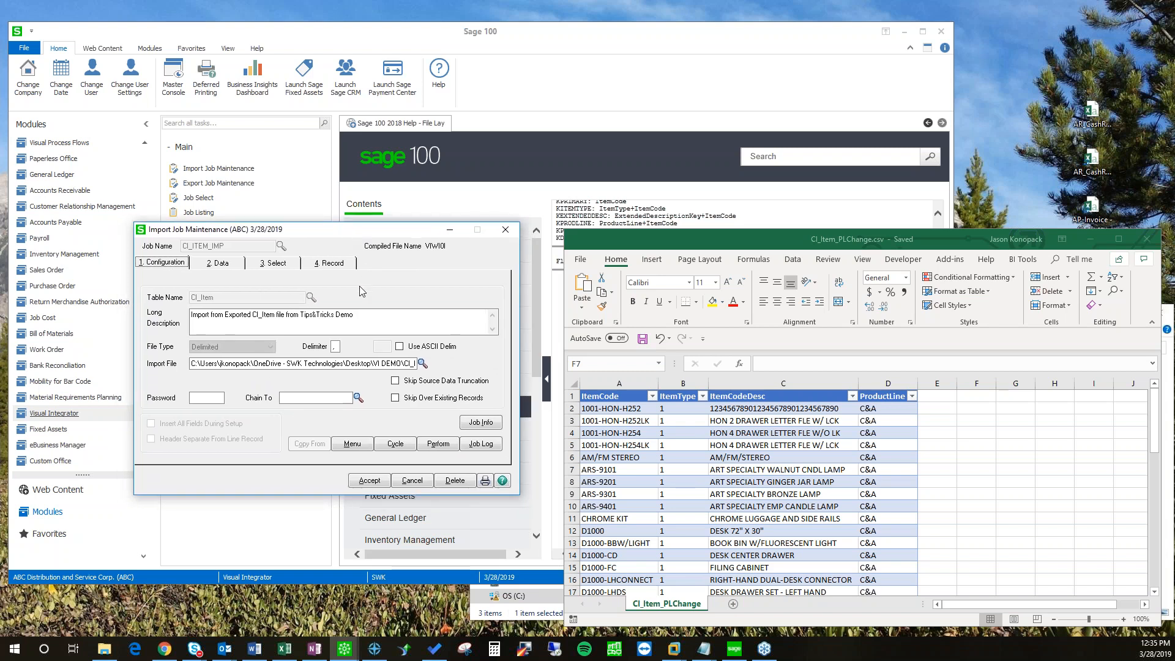
{"action": "left_click", "coordinate": [216, 265]}
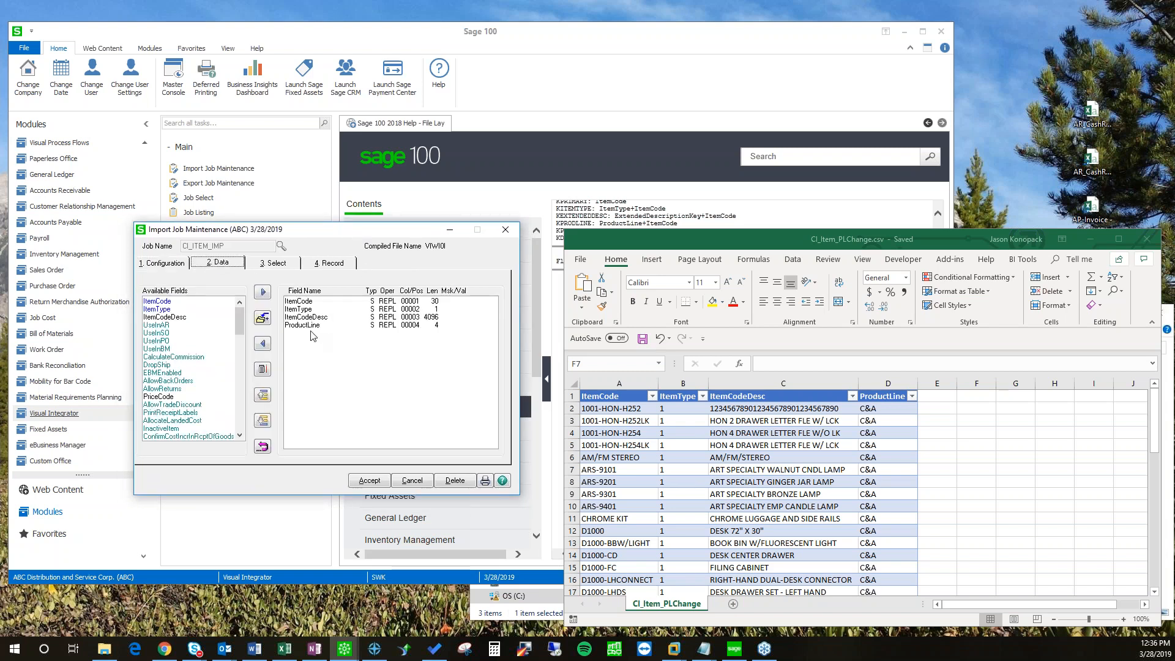
{"action": "left_click", "coordinate": [158, 265]}
{"action": "left_click", "coordinate": [371, 481]}
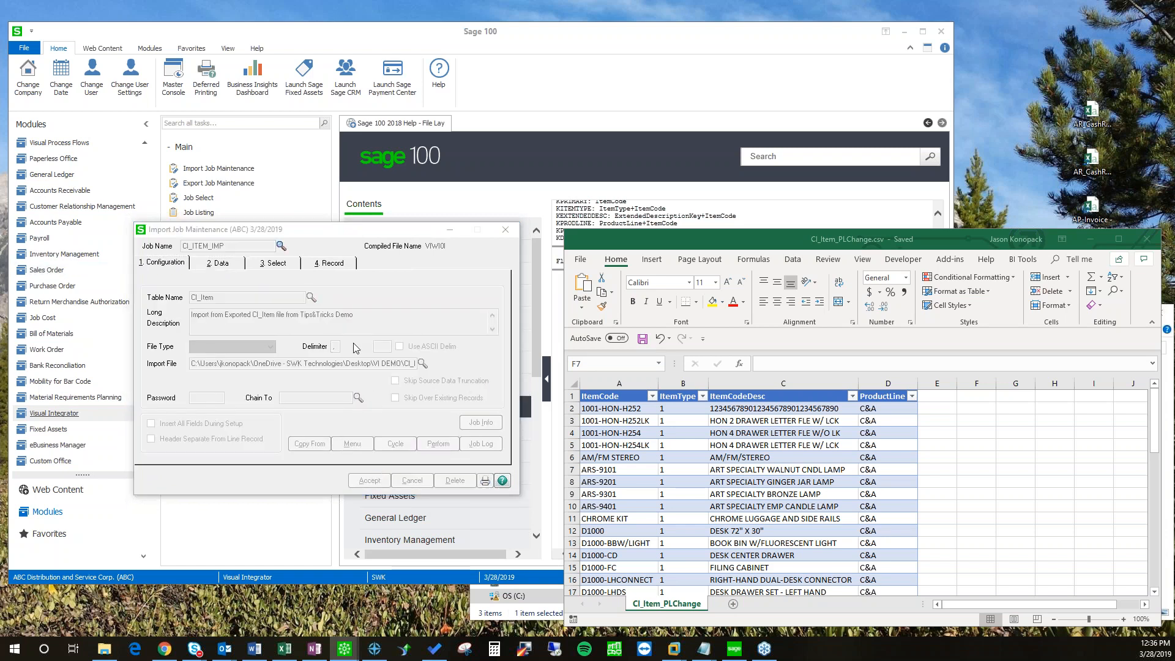
{"action": "left_click", "coordinate": [333, 343]}
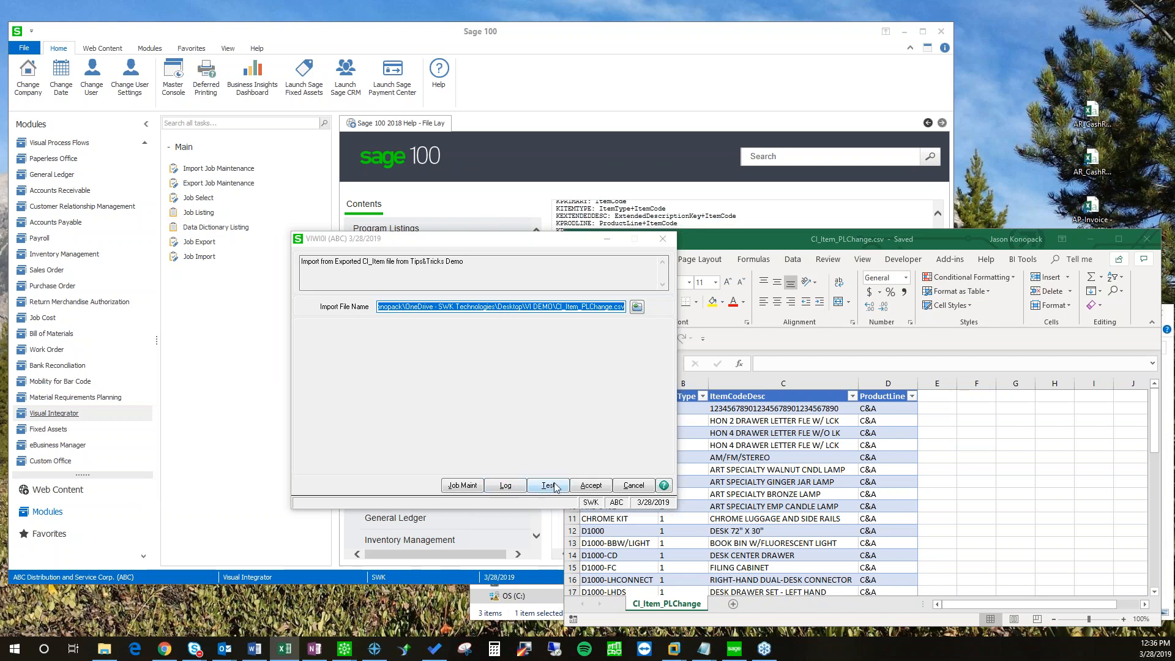
Step: Test the import on All Records and dismiss the error that the CSV can't be opened
{"action": "left_click", "coordinate": [548, 485]}
{"action": "left_click", "coordinate": [441, 288]}
{"action": "left_click", "coordinate": [411, 313]}
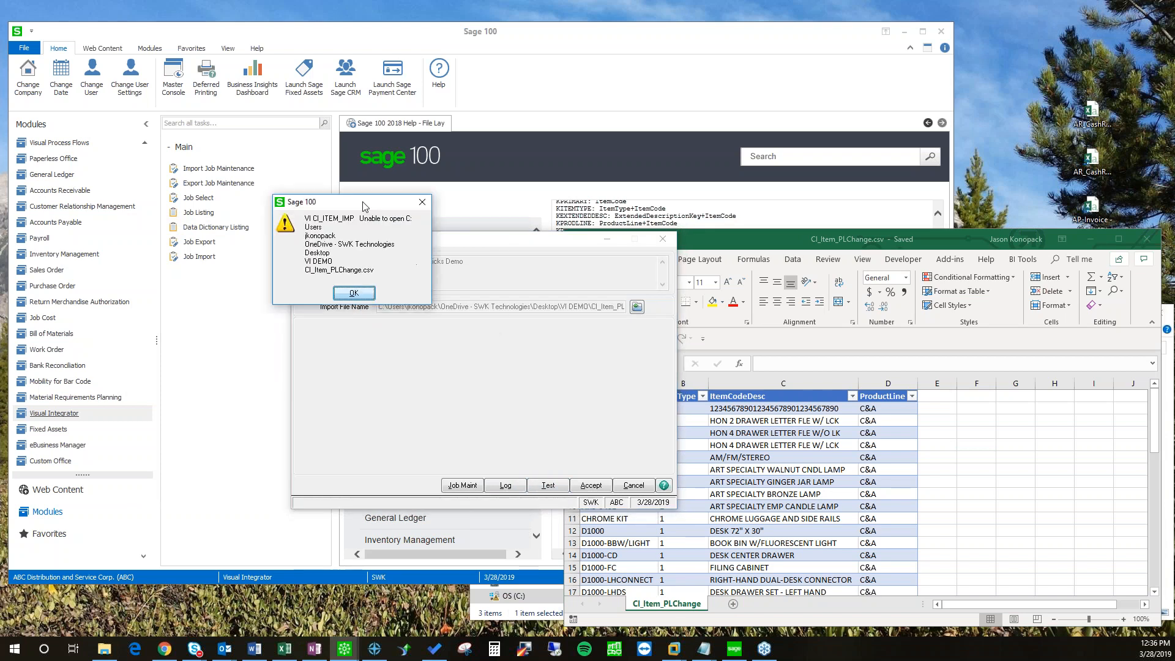
{"action": "left_click_drag", "start_coordinate": [358, 239], "coordinate": [371, 239]}
{"action": "left_click_drag", "start_coordinate": [359, 283], "coordinate": [432, 283]}
{"action": "left_click", "coordinate": [431, 283]}
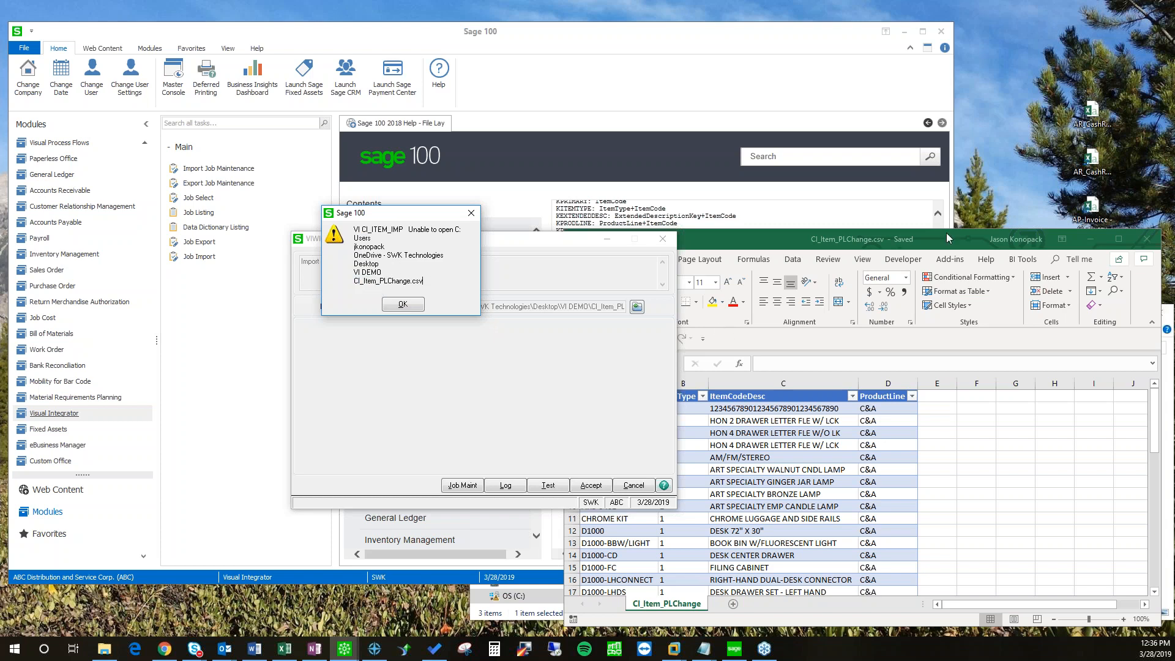
{"action": "left_click", "coordinate": [402, 304]}
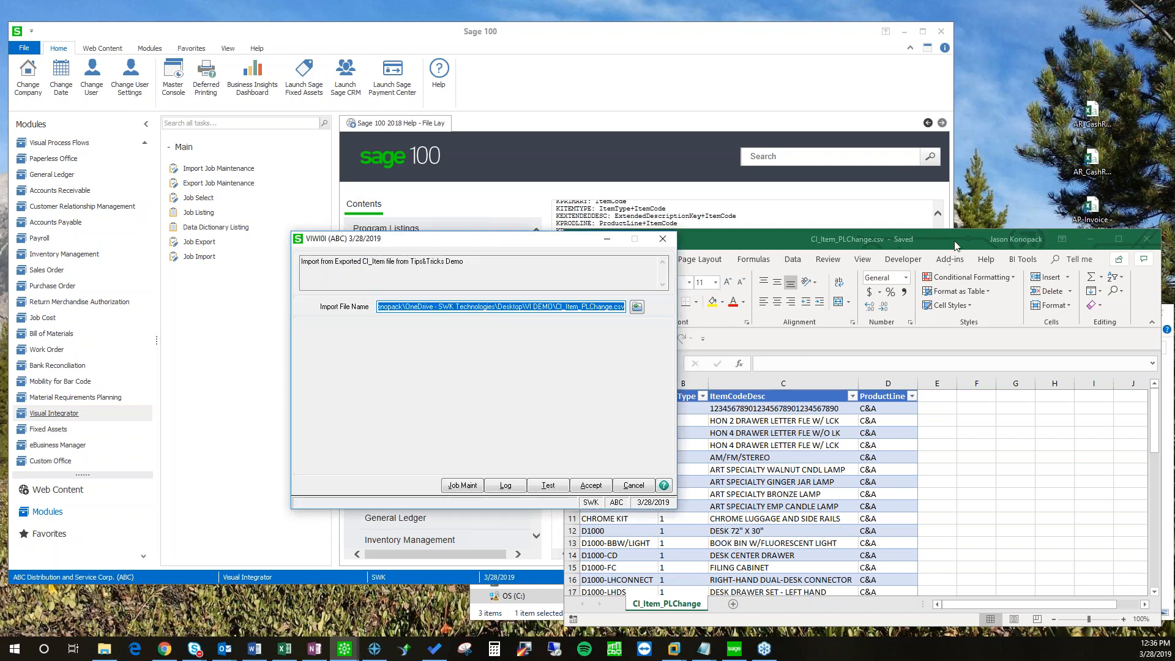
Step: Close the Excel spreadsheet holding the CSV, then rerun the test on All Records
{"action": "left_click_drag", "start_coordinate": [976, 470], "coordinate": [976, 458]}
{"action": "left_click", "coordinate": [1154, 246]}
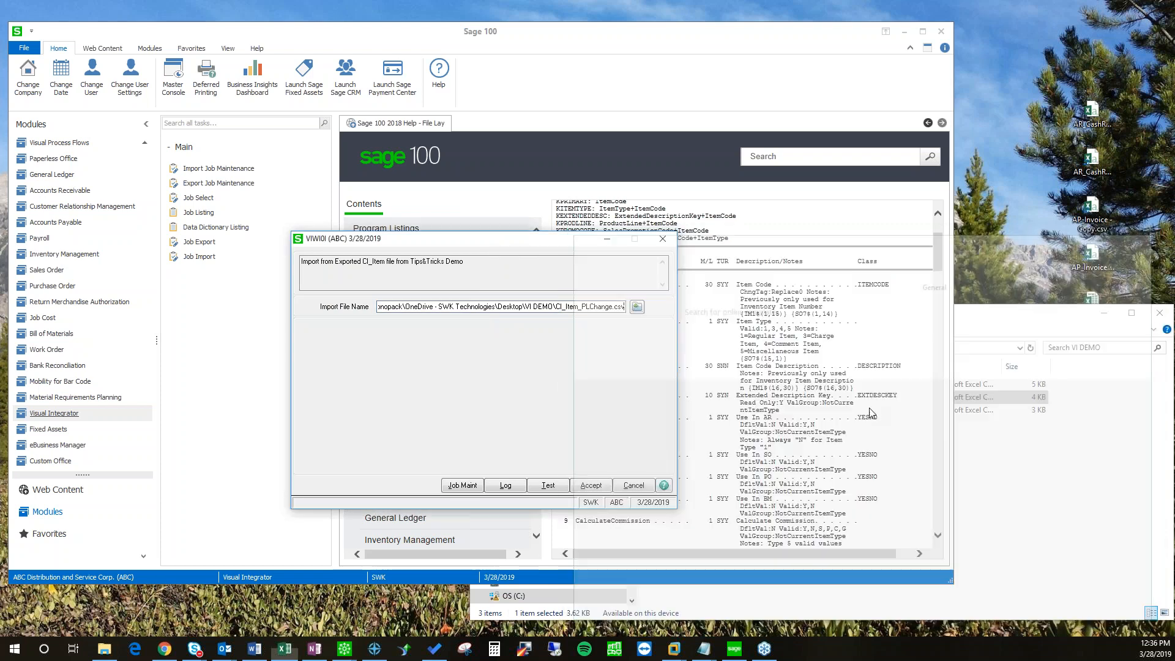
{"action": "left_click_drag", "start_coordinate": [489, 243], "coordinate": [451, 236]}
{"action": "left_click", "coordinate": [510, 478]}
{"action": "left_click", "coordinate": [441, 288]}
{"action": "left_click", "coordinate": [411, 312]}
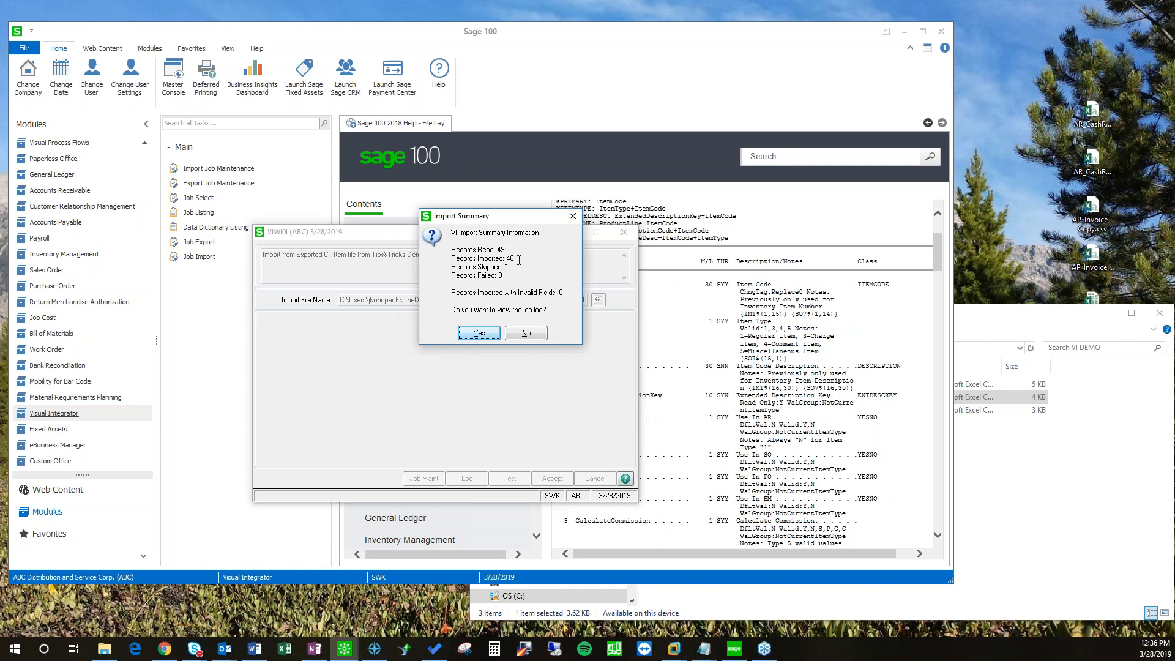
Step: In the job log, inspect skipped record 1 and record 12 (D1000) with its ProductLine
{"action": "left_click", "coordinate": [479, 333]}
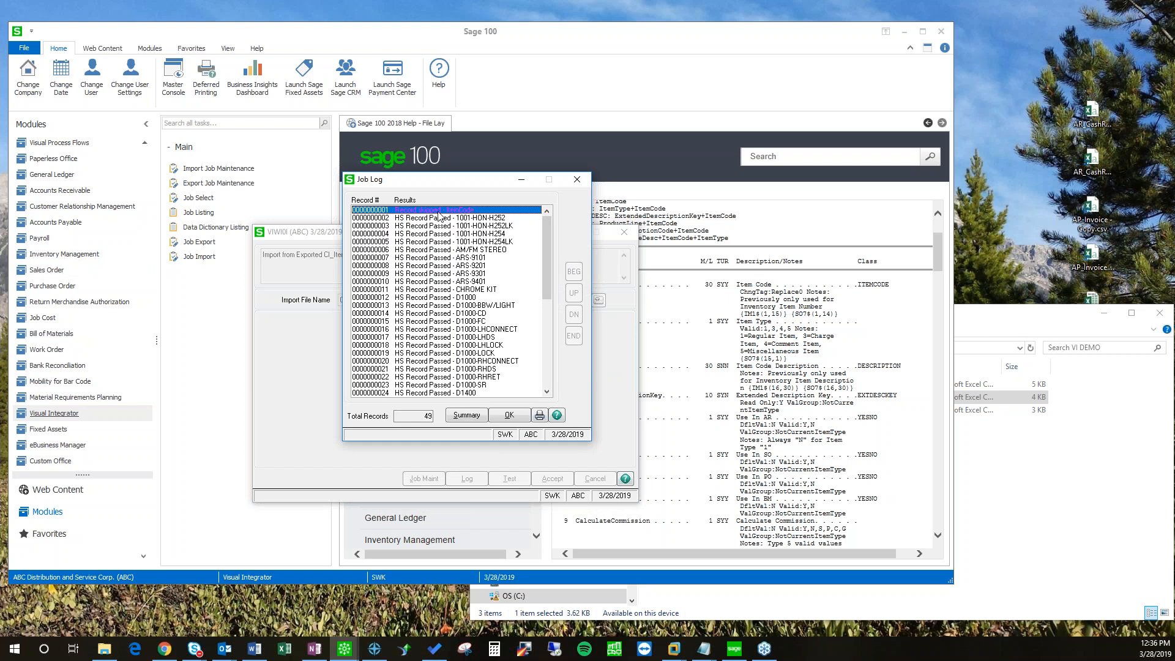
{"action": "double_click", "coordinate": [439, 216]}
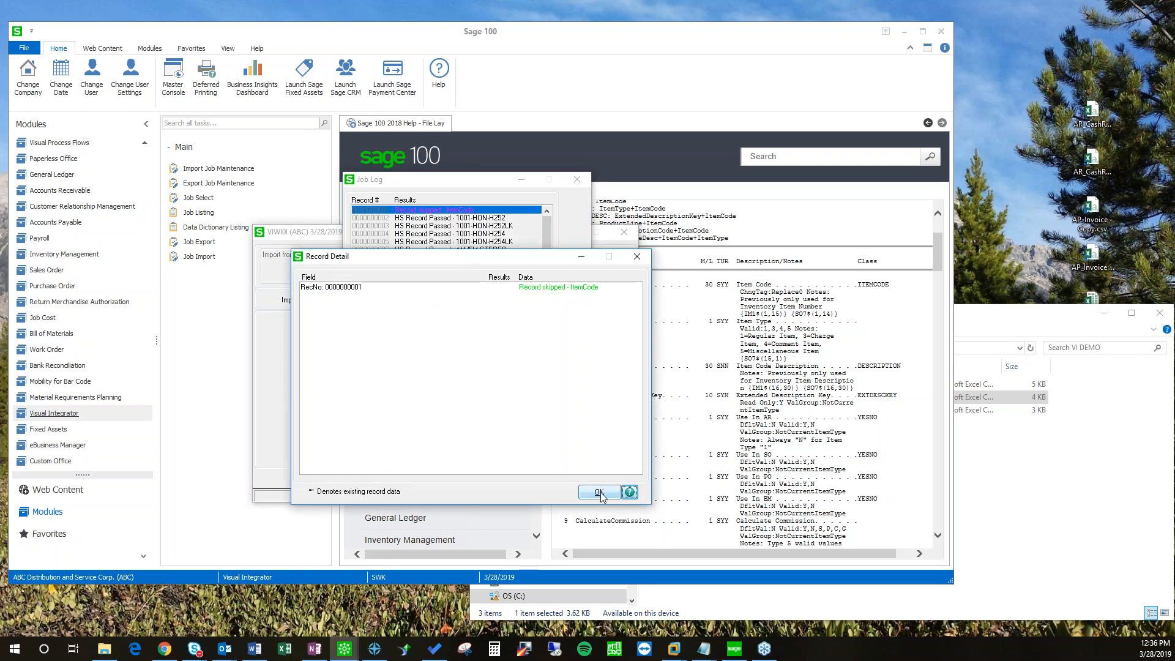
{"action": "left_click", "coordinate": [599, 492]}
{"action": "mouse_move", "coordinate": [548, 274]}
{"action": "left_mouse_down"}
{"action": "mouse_move", "coordinate": [542, 352]}
{"action": "mouse_move", "coordinate": [544, 280]}
{"action": "left_mouse_up"}
{"action": "double_click", "coordinate": [469, 284]}
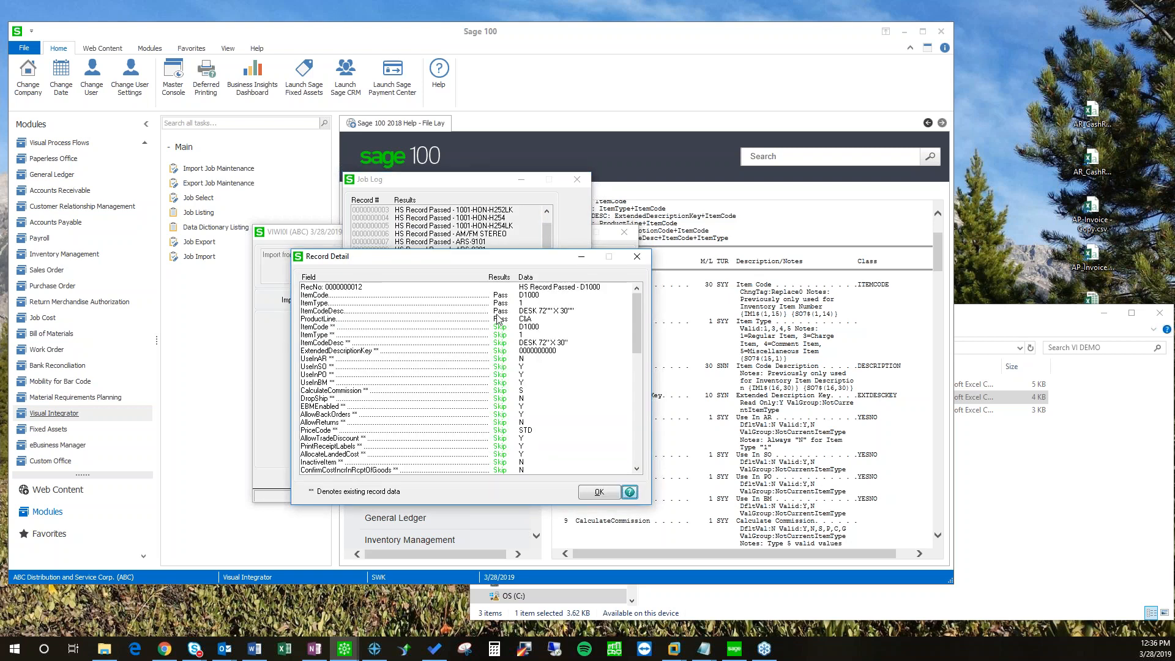
{"action": "left_click", "coordinate": [532, 321]}
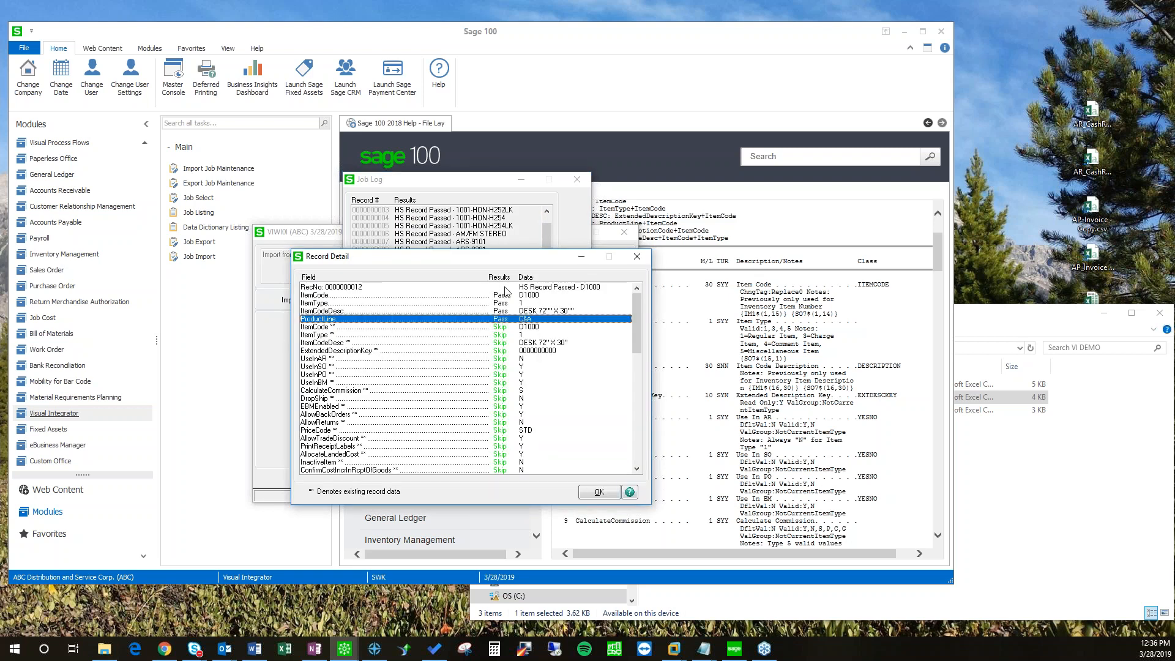
{"action": "left_click_drag", "start_coordinate": [483, 263], "coordinate": [462, 261]}
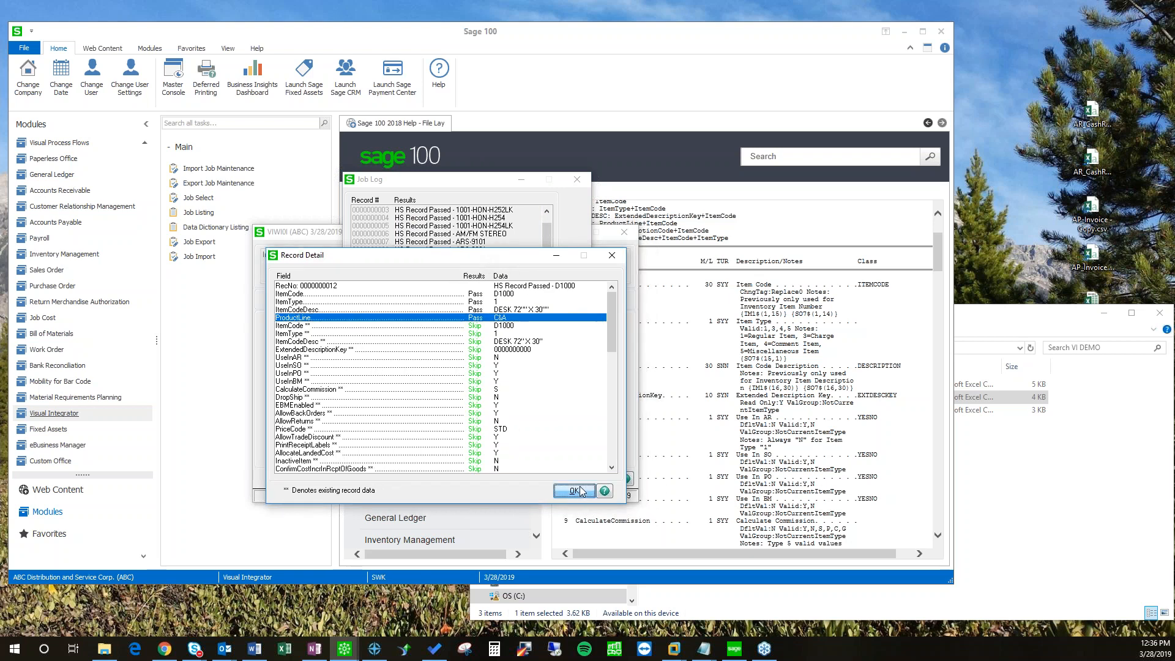
{"action": "left_click", "coordinate": [578, 491]}
Step: Close the job log and the VIWI0I import window
{"action": "mouse_move", "coordinate": [545, 295]}
{"action": "left_mouse_down"}
{"action": "mouse_move", "coordinate": [546, 395]}
{"action": "mouse_move", "coordinate": [548, 274]}
{"action": "left_mouse_up"}
{"action": "left_click_drag", "start_coordinate": [477, 180], "coordinate": [486, 202]}
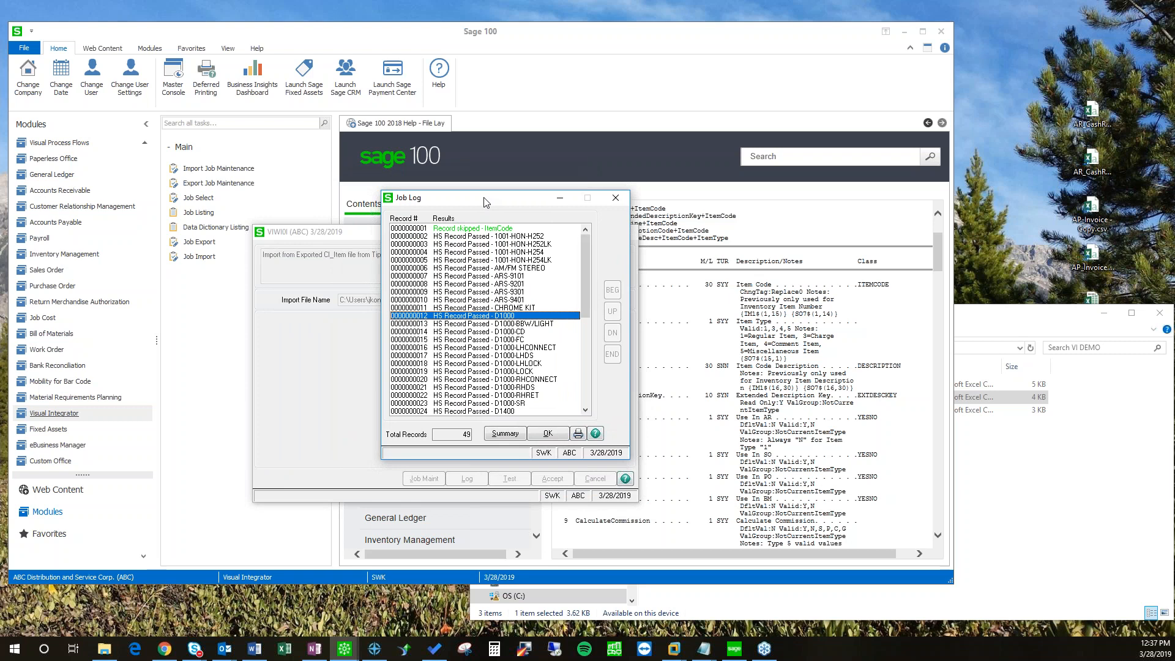
{"action": "left_click_drag", "start_coordinate": [512, 198], "coordinate": [464, 205]}
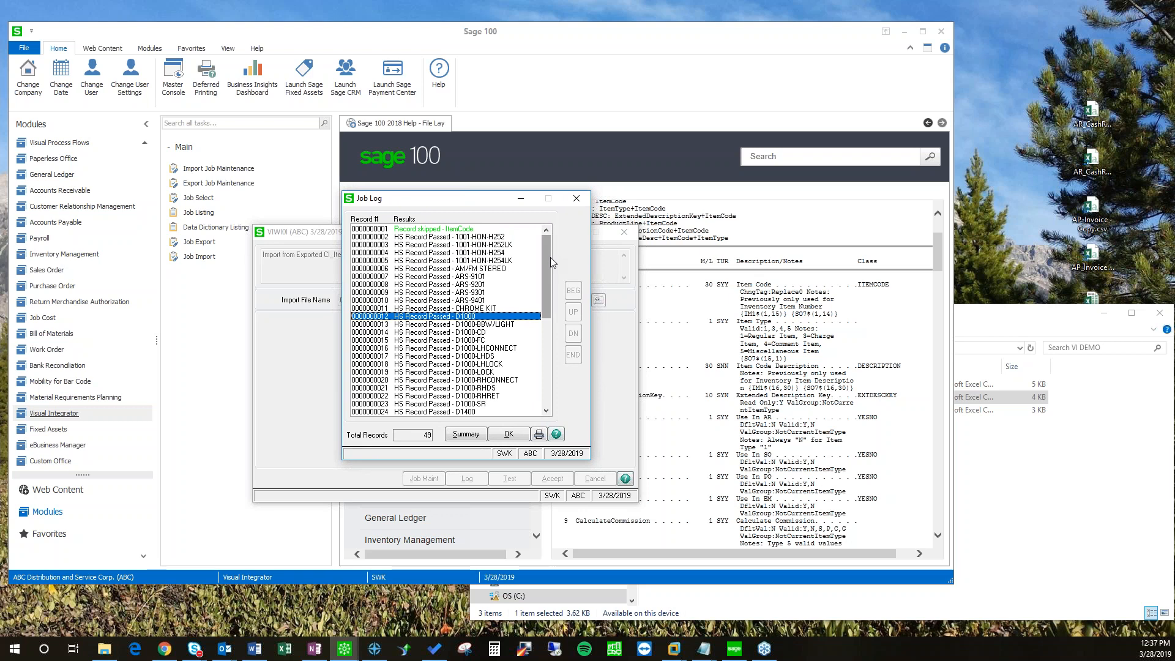
{"action": "left_click_drag", "start_coordinate": [475, 204], "coordinate": [478, 200]}
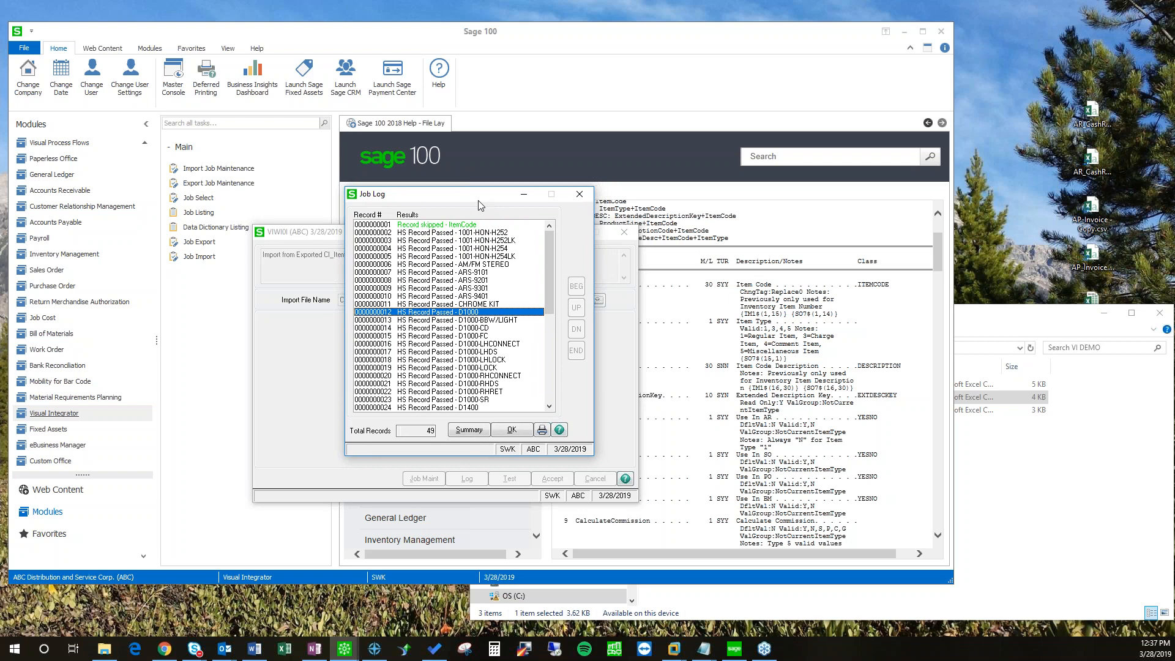
{"action": "mouse_move", "coordinate": [548, 300]}
{"action": "left_mouse_down"}
{"action": "mouse_move", "coordinate": [548, 386]}
{"action": "mouse_move", "coordinate": [548, 299]}
{"action": "left_mouse_up"}
{"action": "left_click", "coordinate": [511, 430]}
{"action": "left_click", "coordinate": [423, 479]}
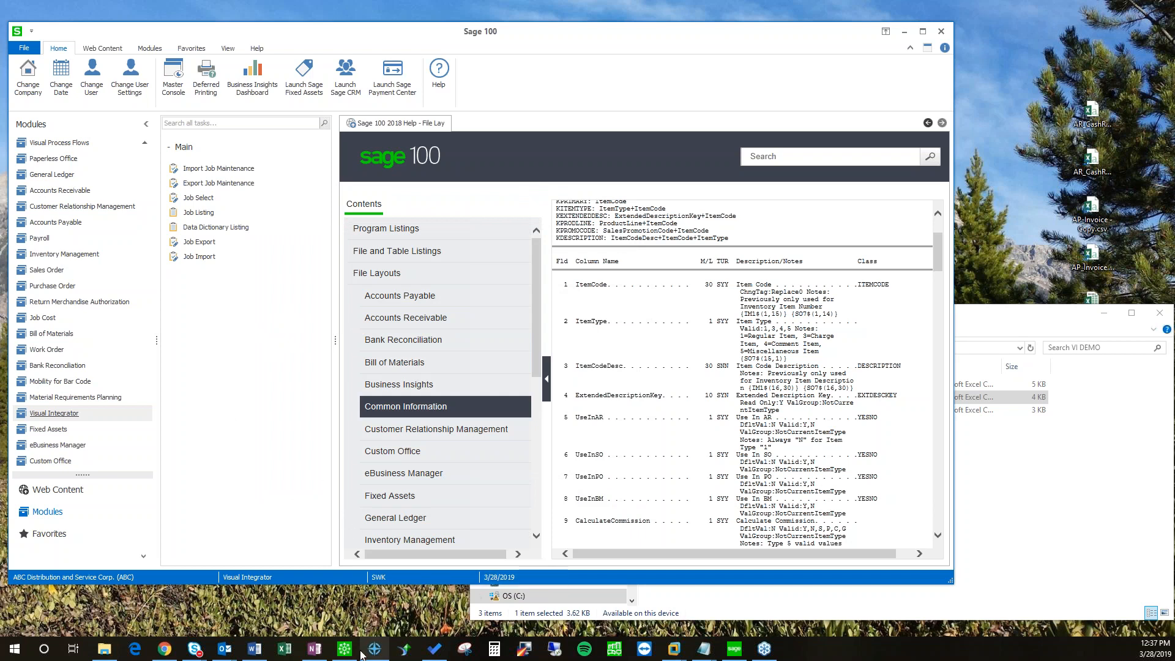
Step: Bring CI_ITEM_IMP back, show 2. Data, and open ProductLine's properties (Replace, column 4)
{"action": "mouse_move", "coordinate": [355, 652]}
{"action": "left_click", "coordinate": [393, 606]}
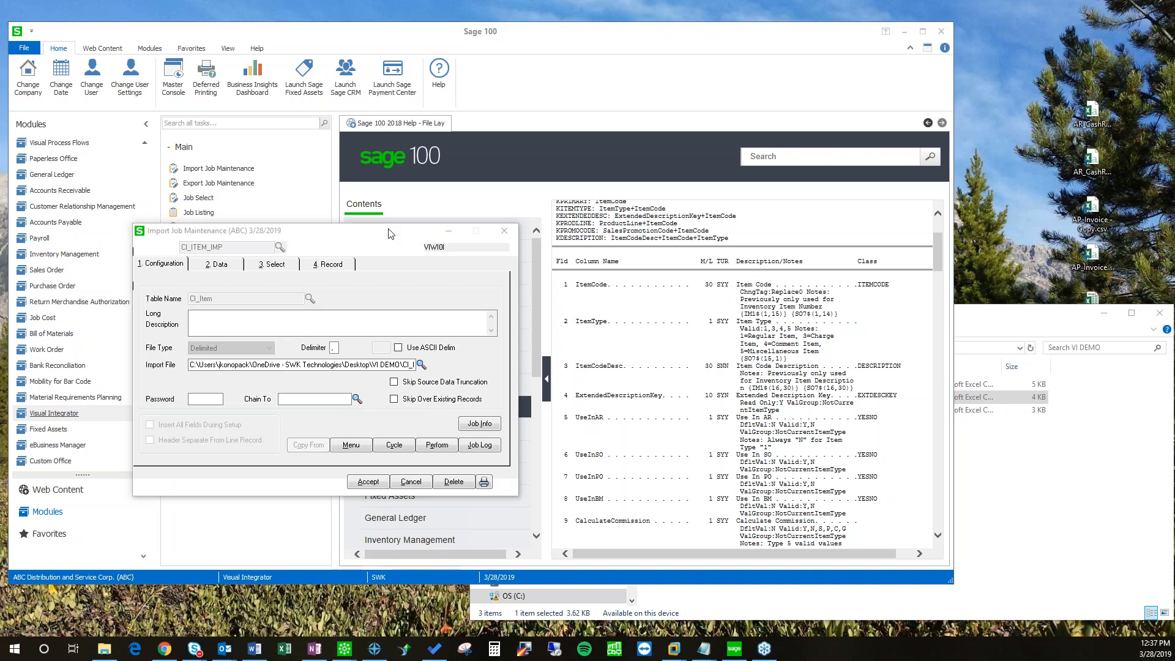
{"action": "left_click", "coordinate": [288, 245]}
{"action": "mouse_move", "coordinate": [344, 647]}
{"action": "left_click", "coordinate": [374, 583]}
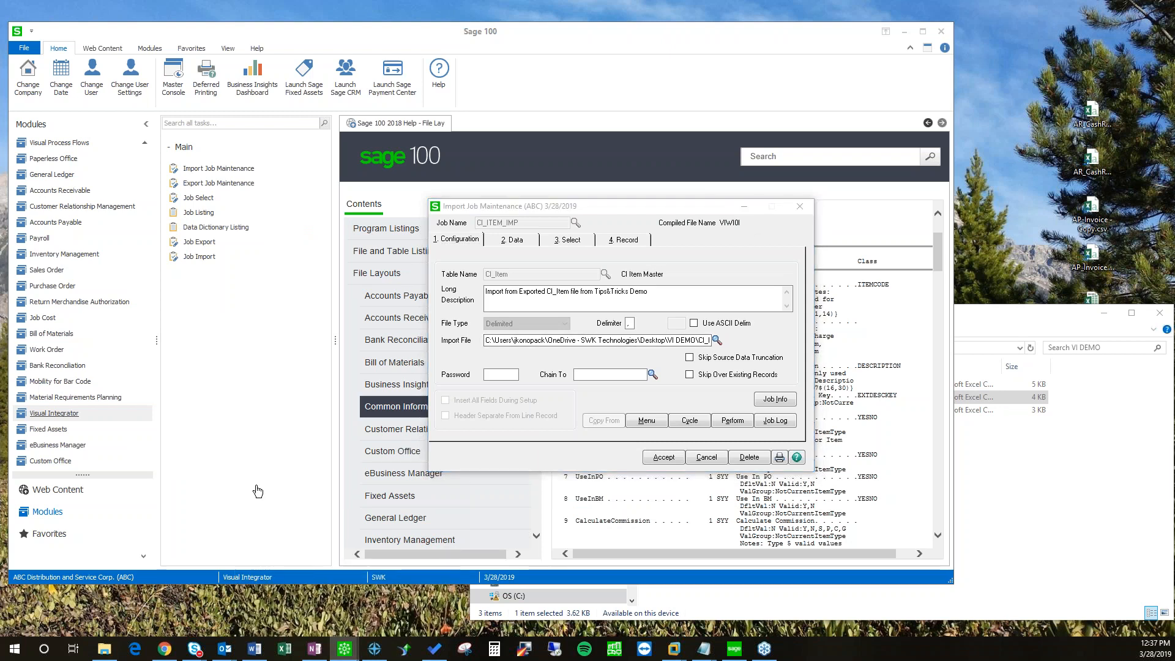
{"action": "left_click_drag", "start_coordinate": [575, 209], "coordinate": [493, 216]}
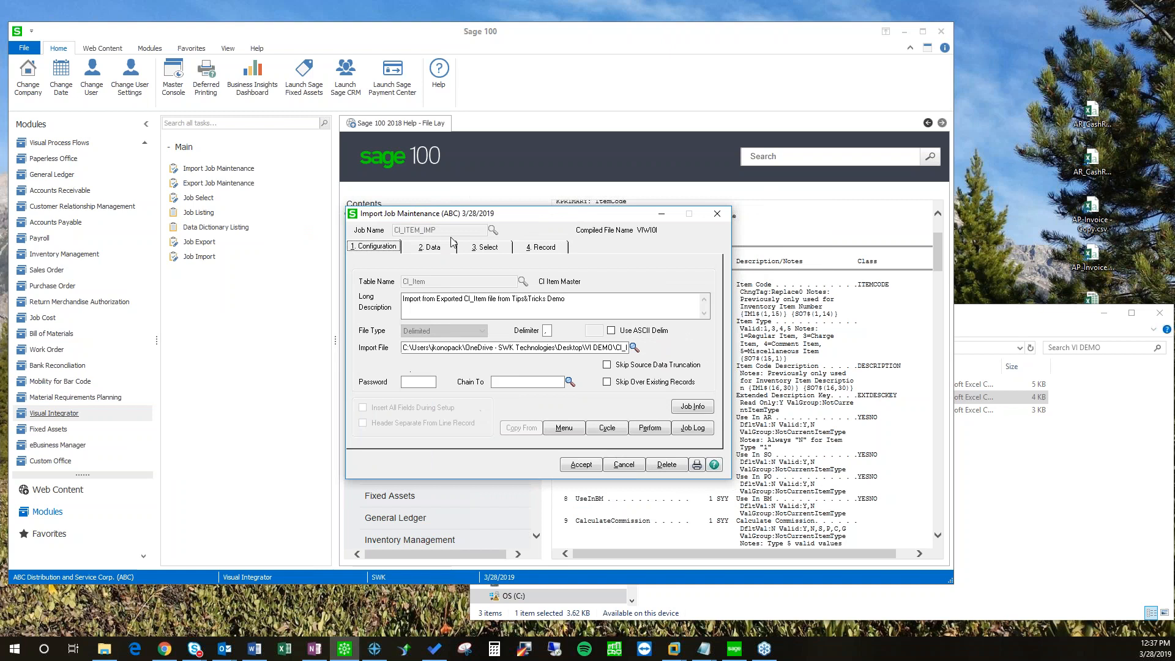
{"action": "left_click", "coordinate": [433, 248]}
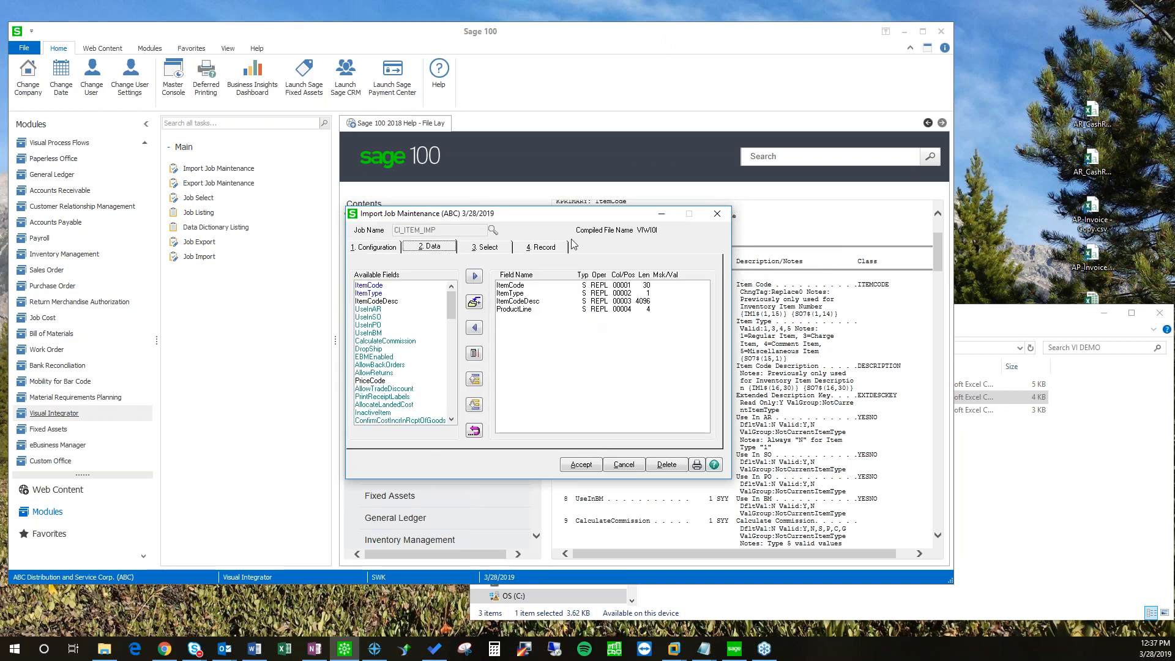
{"action": "left_click_drag", "start_coordinate": [502, 213], "coordinate": [402, 215]}
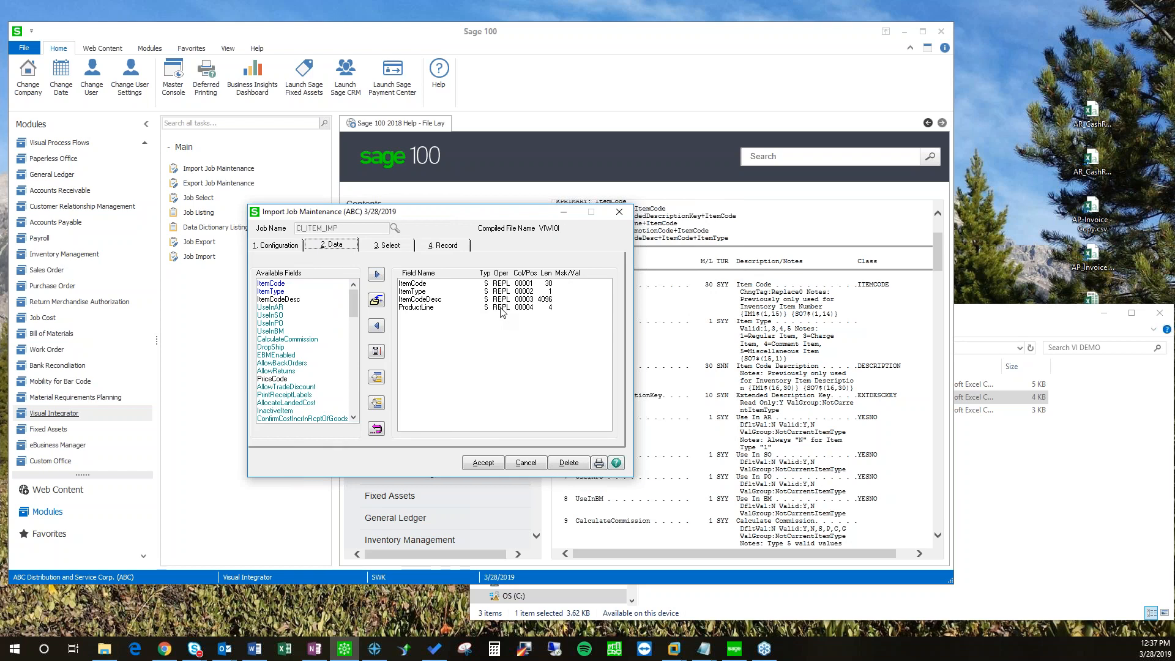
{"action": "double_click", "coordinate": [501, 308]}
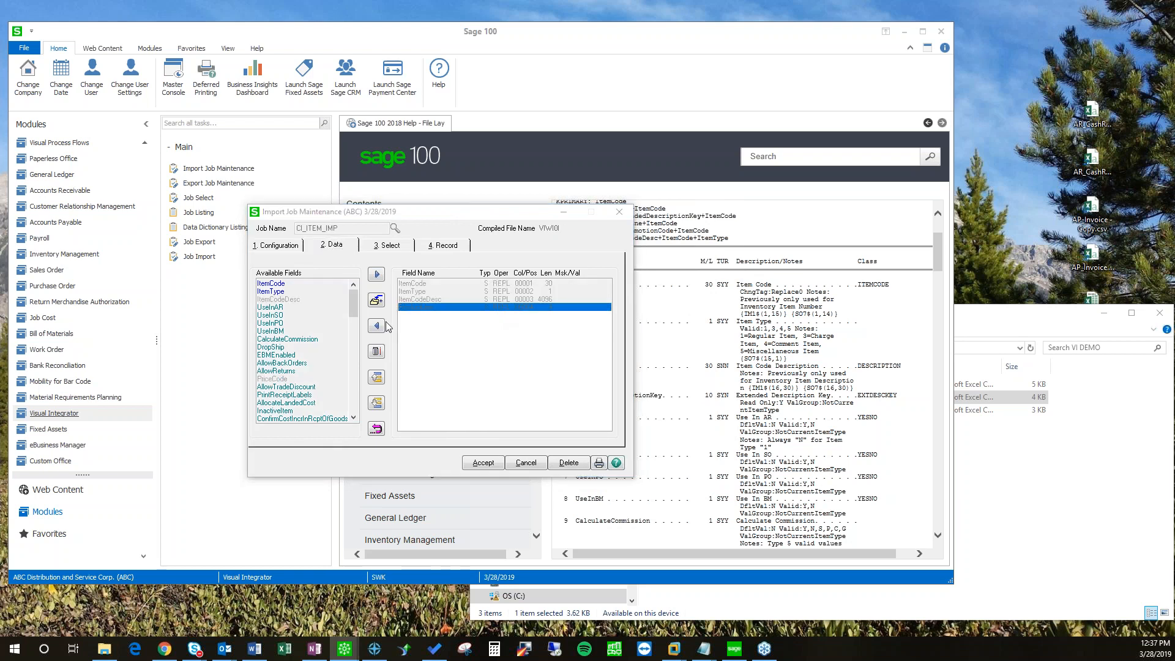
{"action": "left_click_drag", "start_coordinate": [593, 272], "coordinate": [674, 330]}
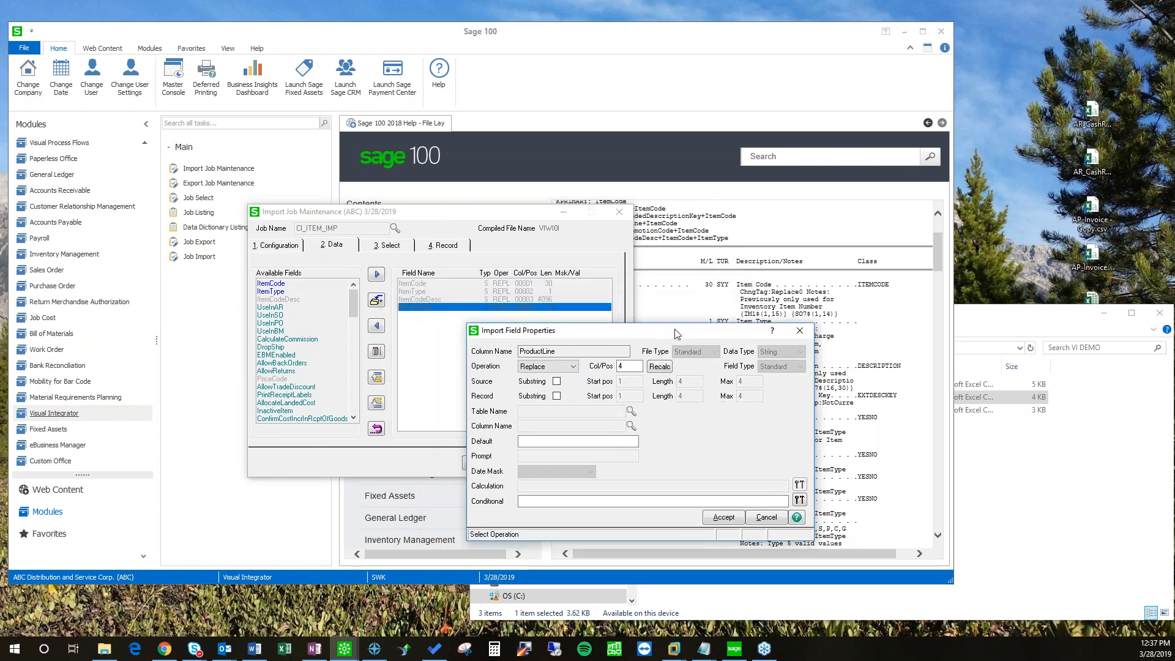
Step: Set ProductLine's operation to Run Assign with the prompt 'Enter Product Line:'
{"action": "left_click", "coordinate": [574, 366]}
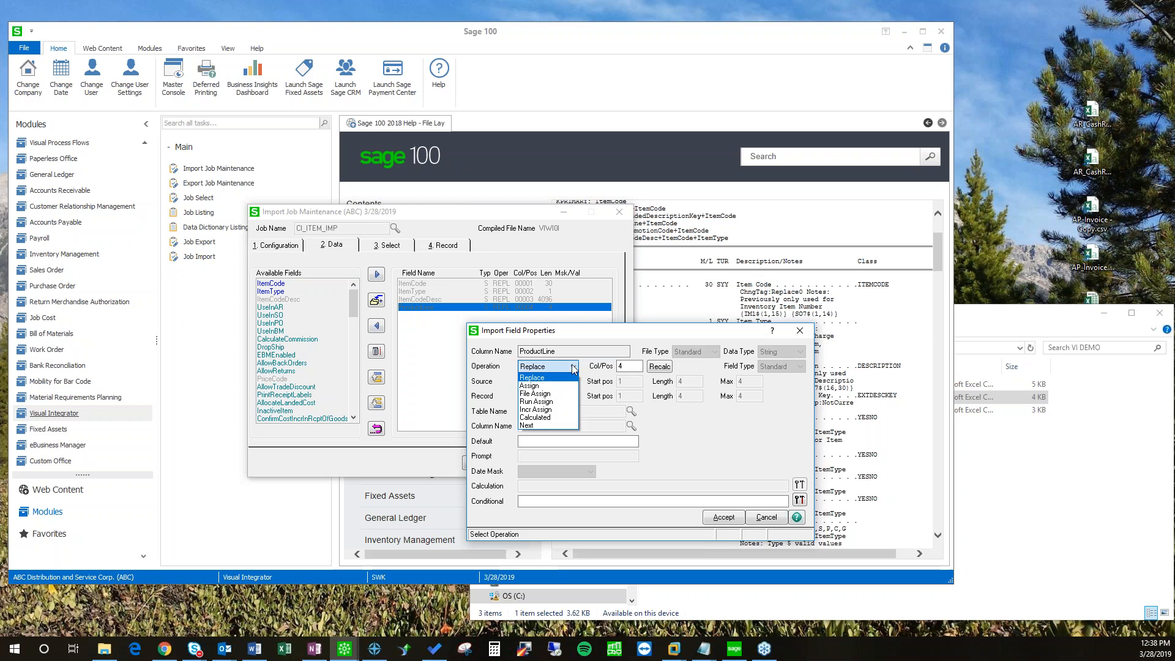
{"action": "left_click", "coordinate": [537, 402]}
{"action": "left_click_drag", "start_coordinate": [601, 334], "coordinate": [604, 310]}
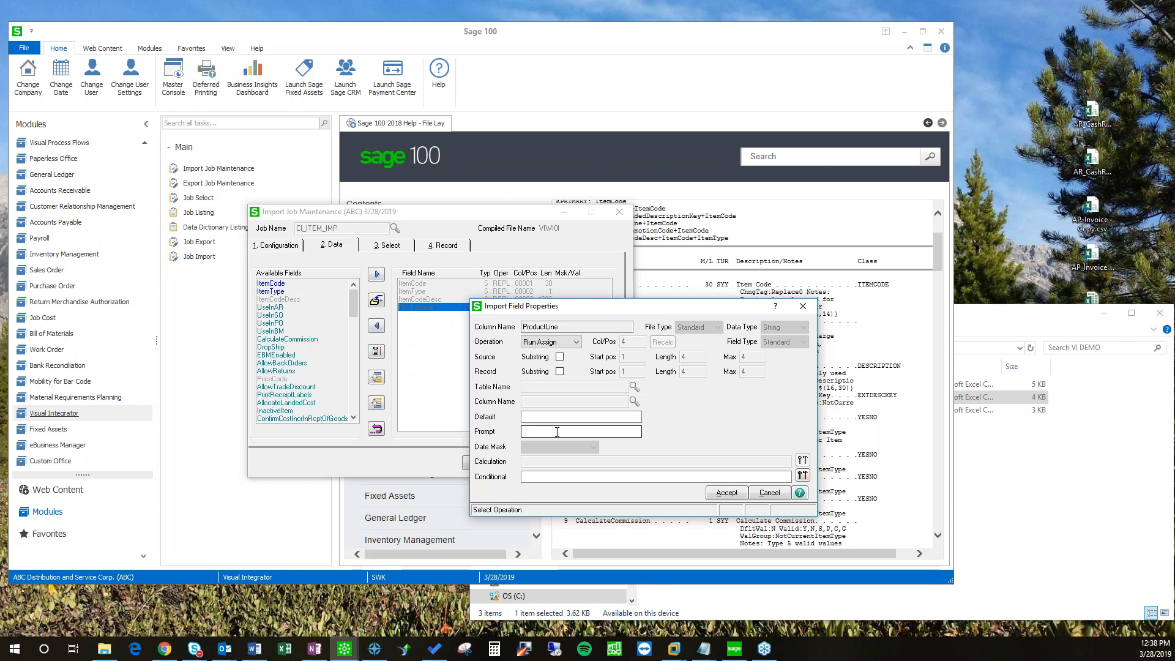
{"action": "left_click_drag", "start_coordinate": [577, 307], "coordinate": [518, 319]}
{"action": "left_click", "coordinate": [517, 447]}
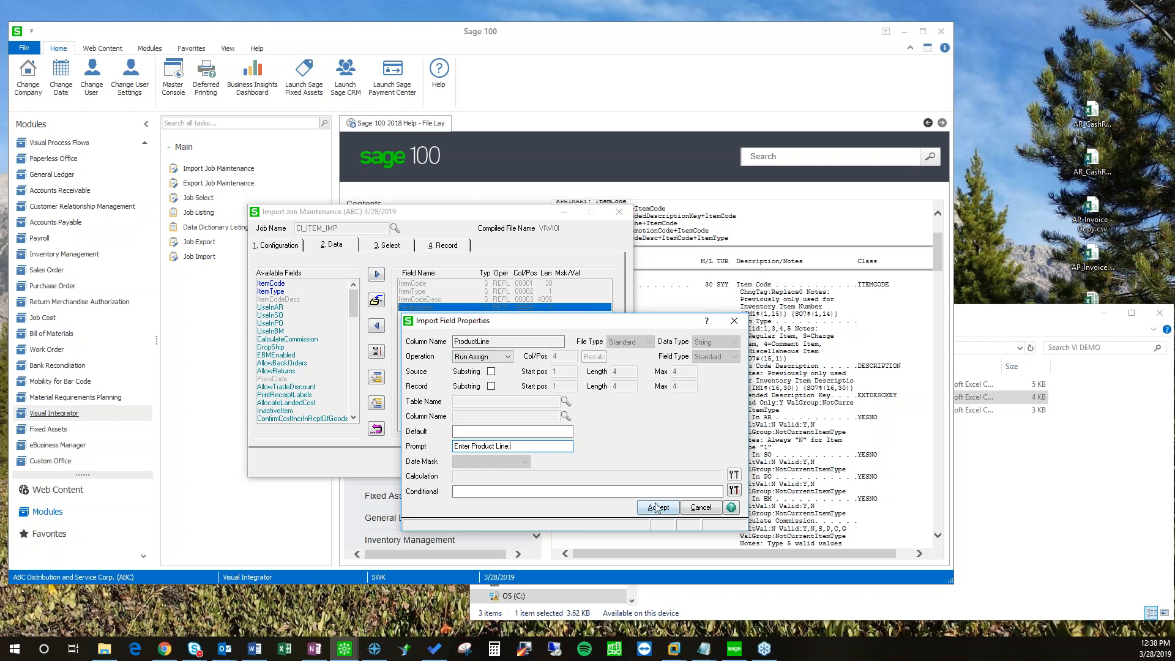
{"action": "left_click", "coordinate": [507, 357]}
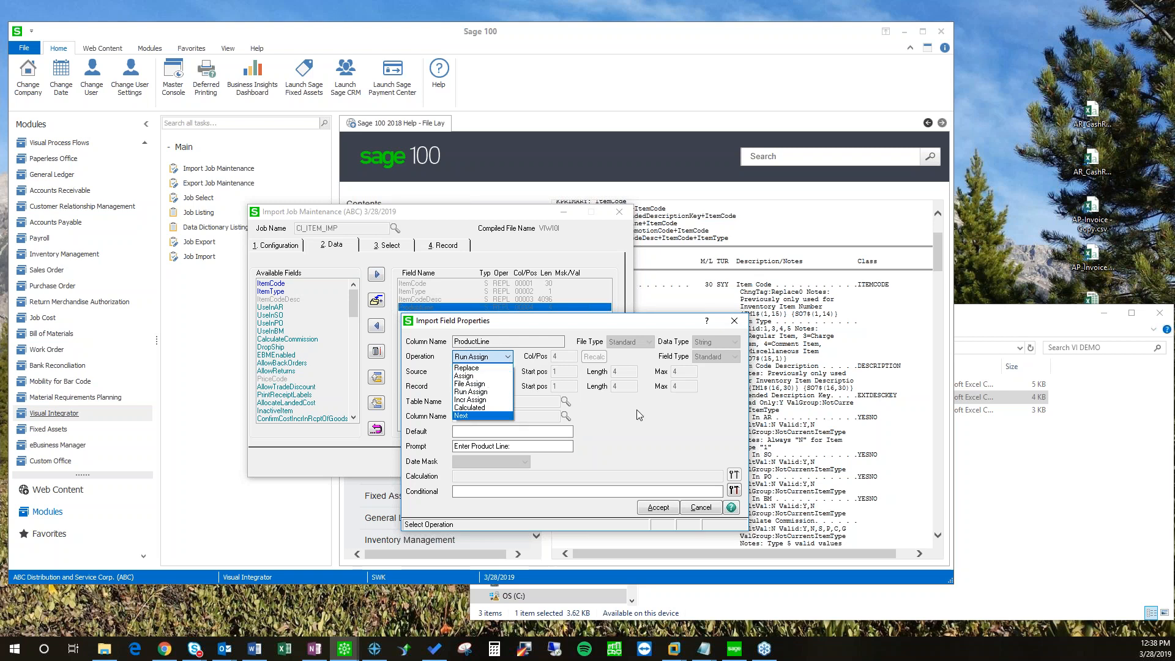
Step: Try Assign and File Assign for ProductLine, browsing the IM_ProductLine table lookup without choosing it
{"action": "left_click", "coordinate": [465, 376]}
{"action": "left_click", "coordinate": [478, 430]}
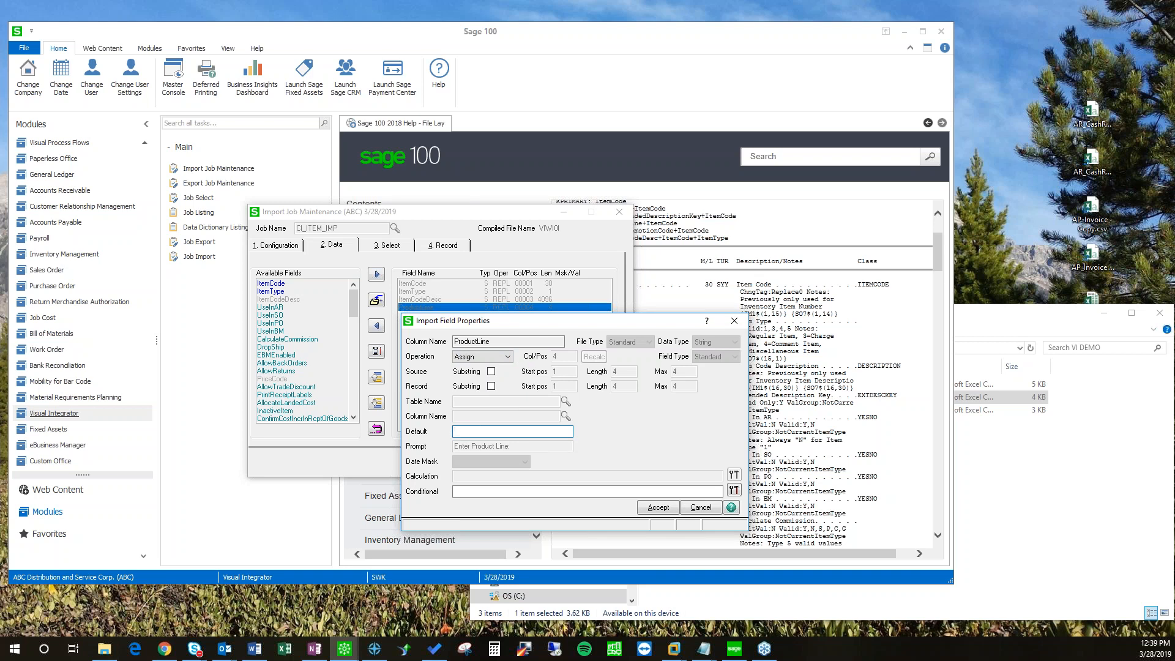
{"action": "left_click", "coordinate": [507, 356]}
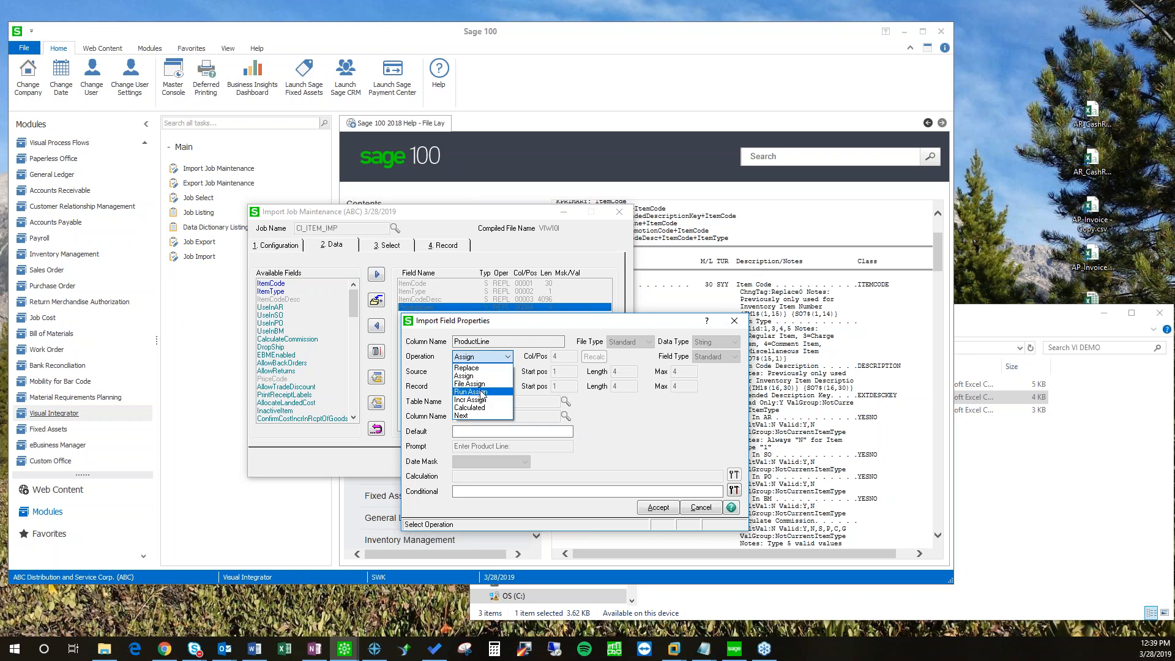
{"action": "left_click", "coordinate": [475, 384]}
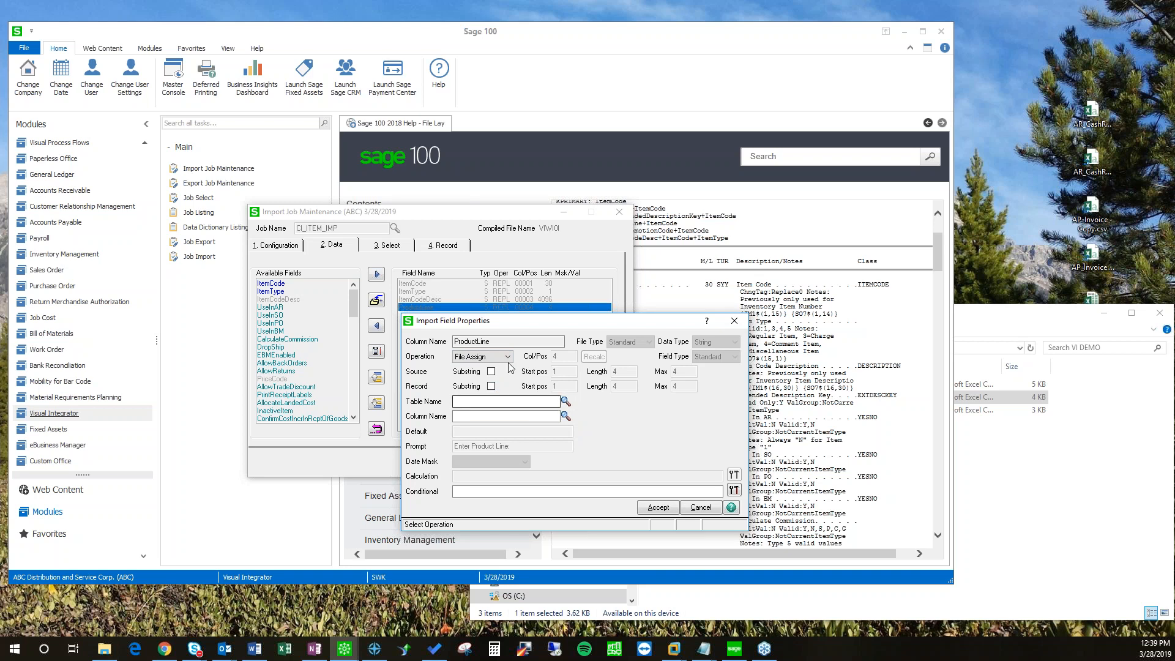
{"action": "left_click", "coordinate": [564, 403]}
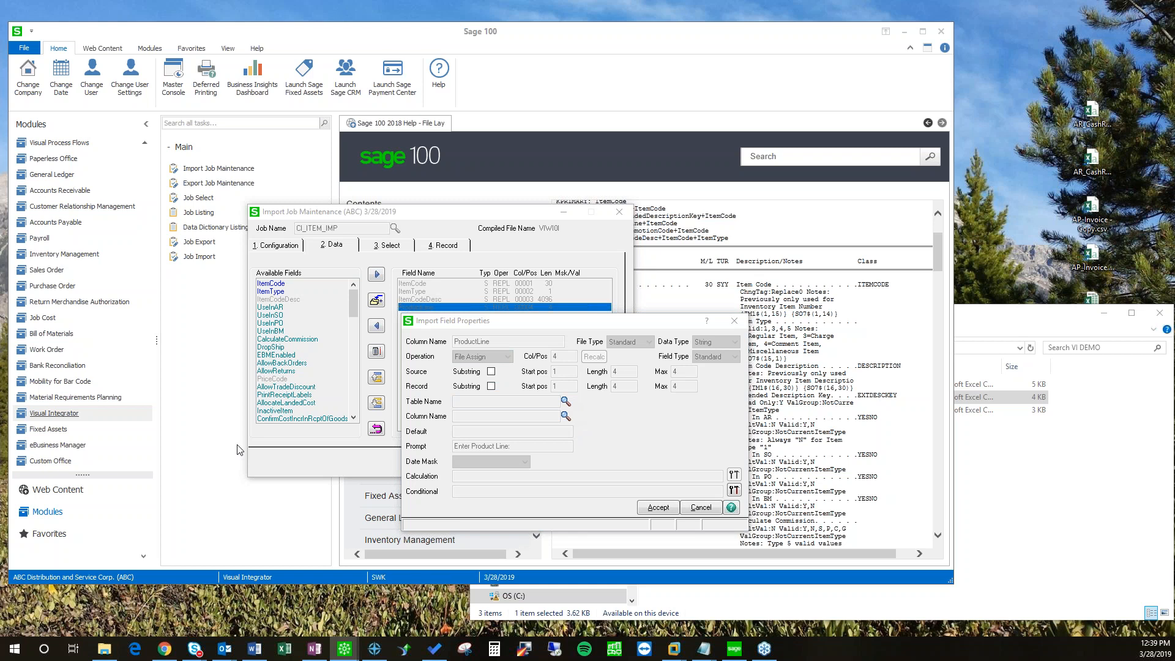
{"action": "left_click", "coordinate": [276, 352]}
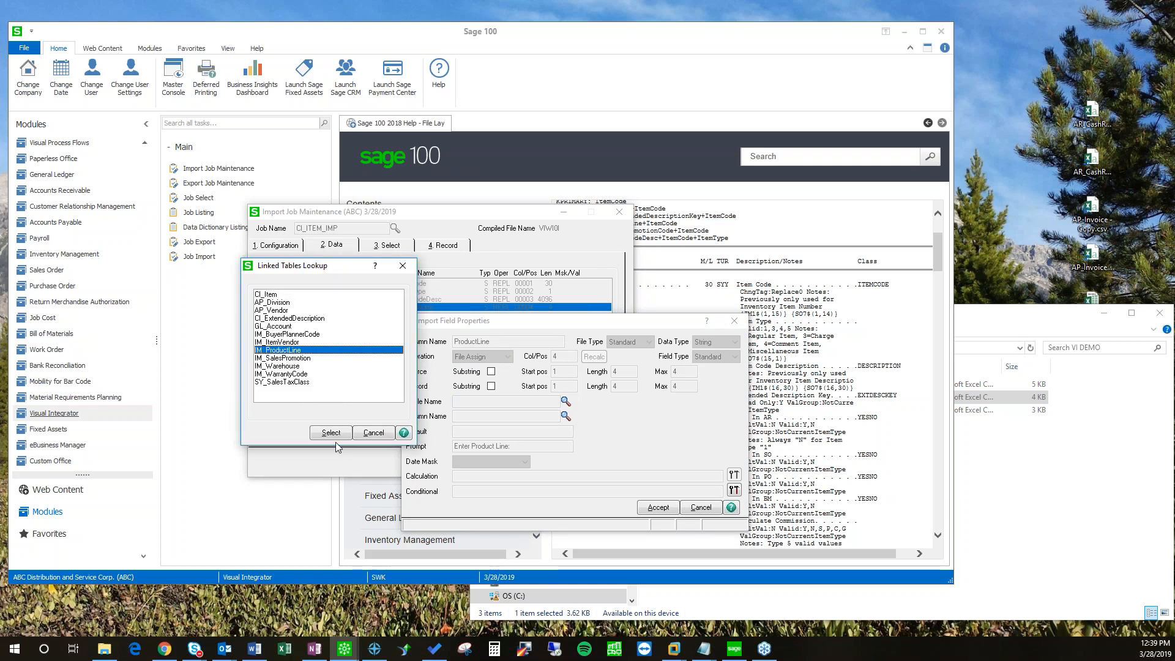
{"action": "left_click_drag", "start_coordinate": [318, 270], "coordinate": [308, 315]}
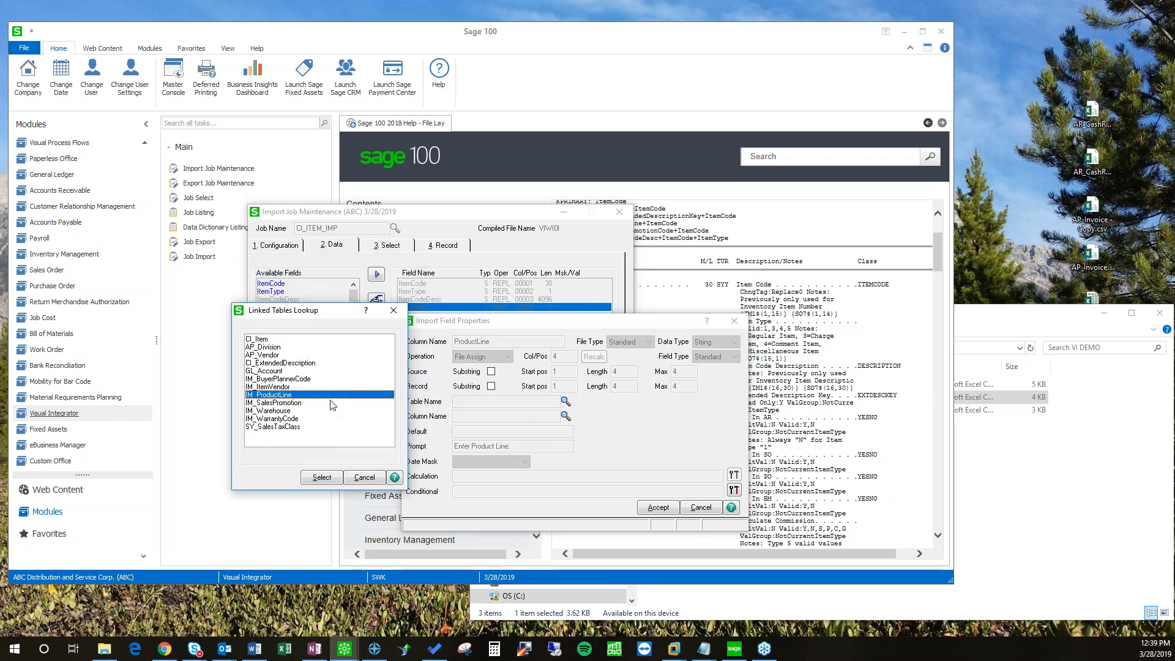
{"action": "left_click", "coordinate": [365, 477]}
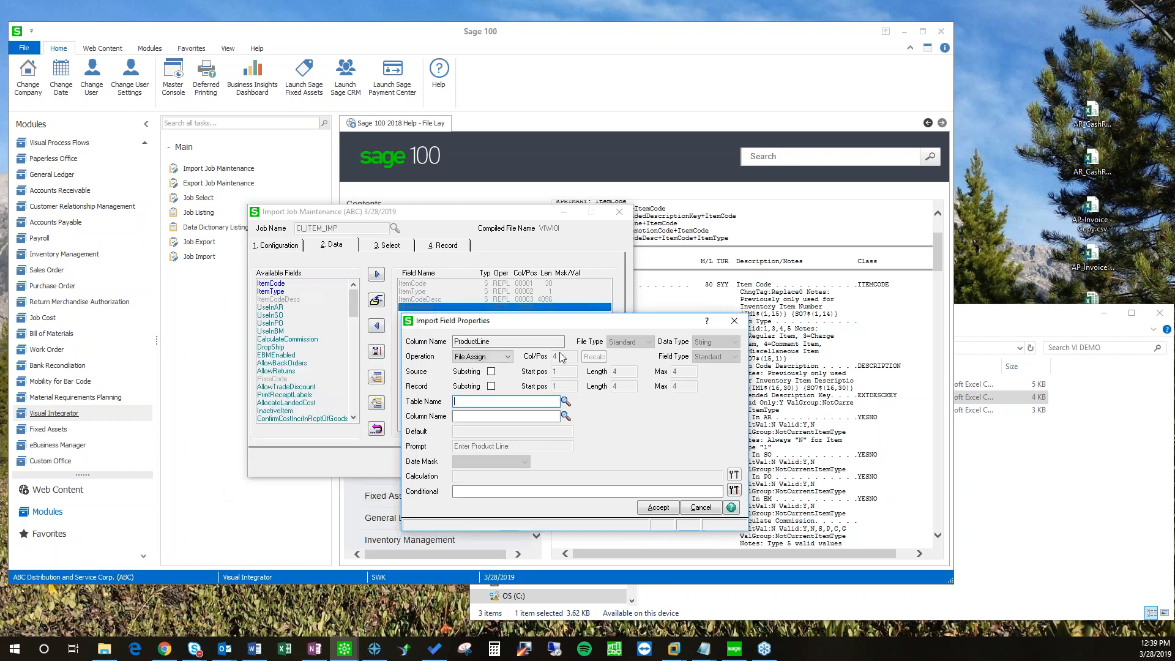
Step: Set ProductLine back to Run Assign with its product line prompt and save the CI_ITEM_IMP job
{"action": "left_click", "coordinate": [507, 357]}
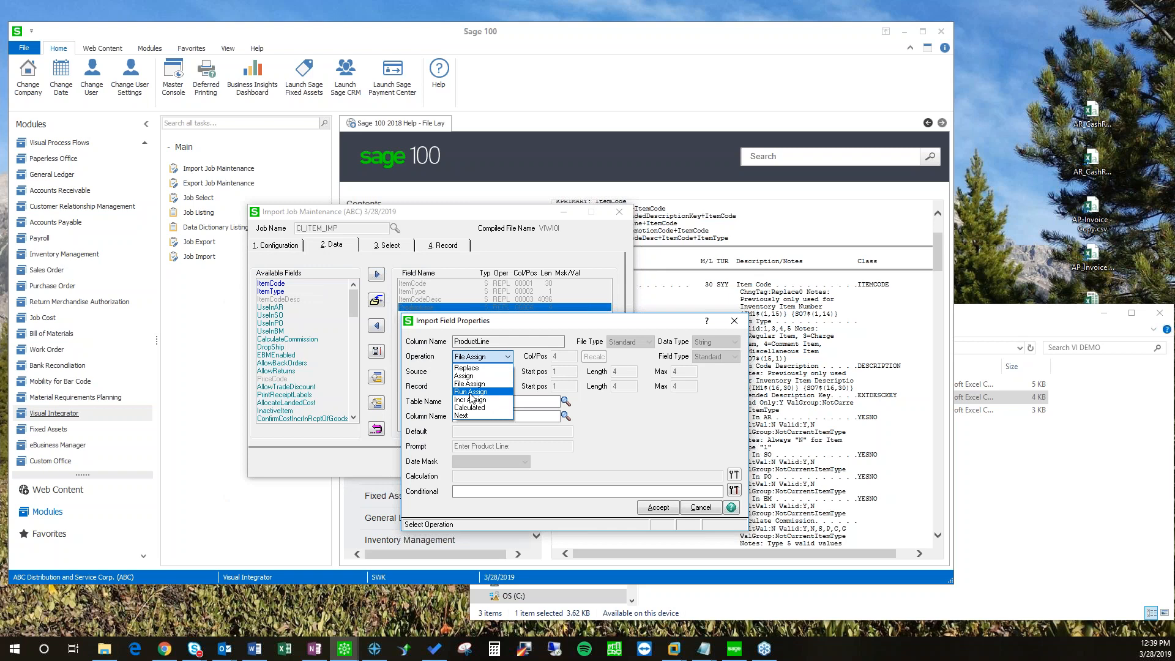
{"action": "left_click", "coordinate": [466, 392]}
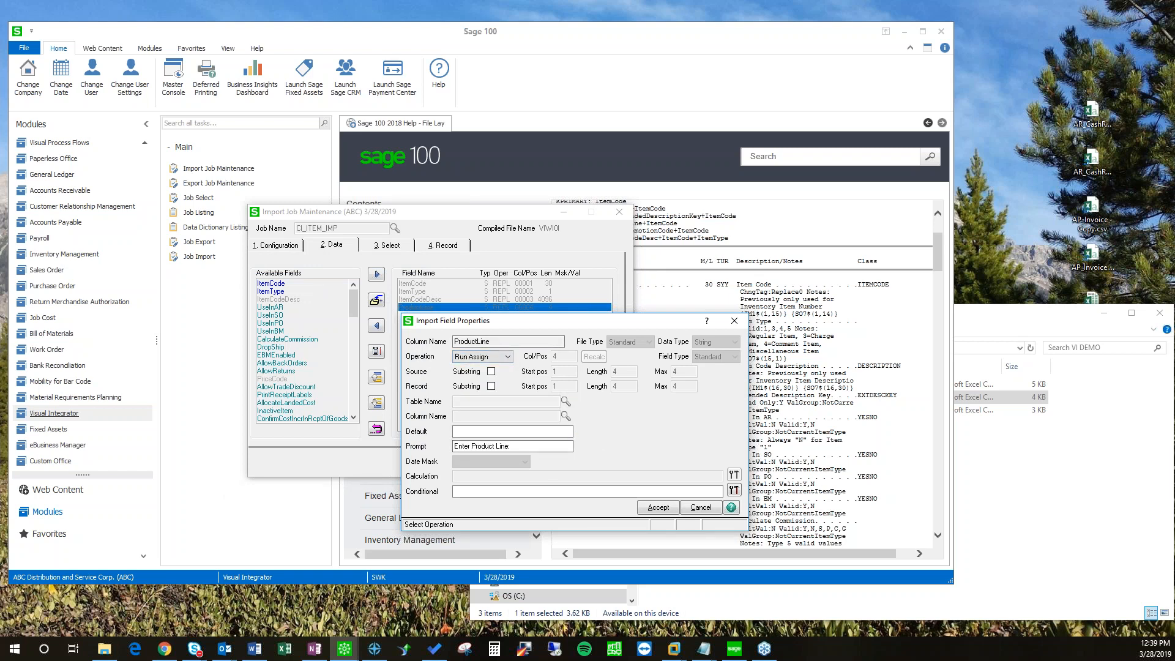
{"action": "left_click", "coordinate": [486, 429]}
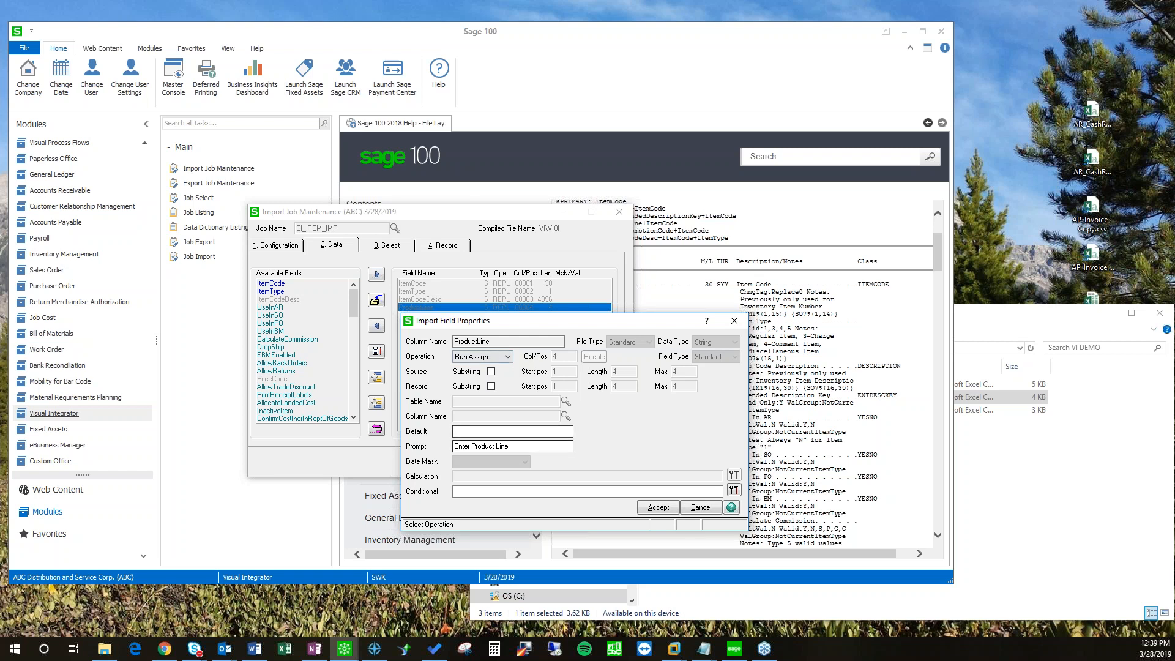
{"action": "left_click", "coordinate": [511, 446]}
{"action": "left_click", "coordinate": [655, 507]}
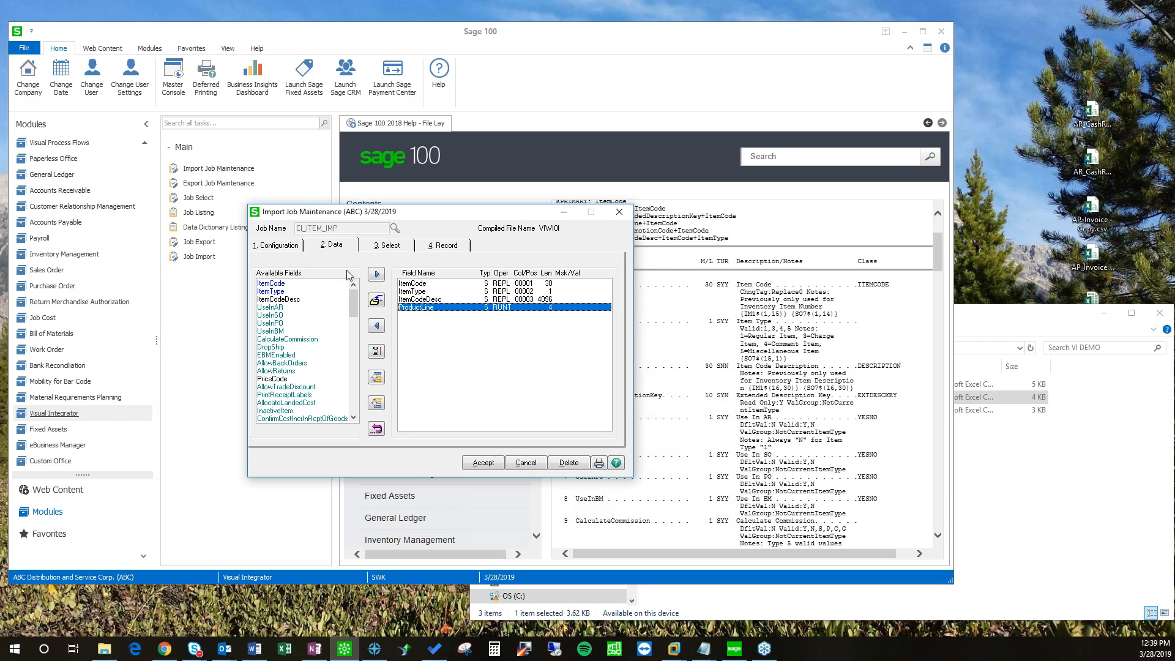
{"action": "left_click", "coordinate": [493, 464]}
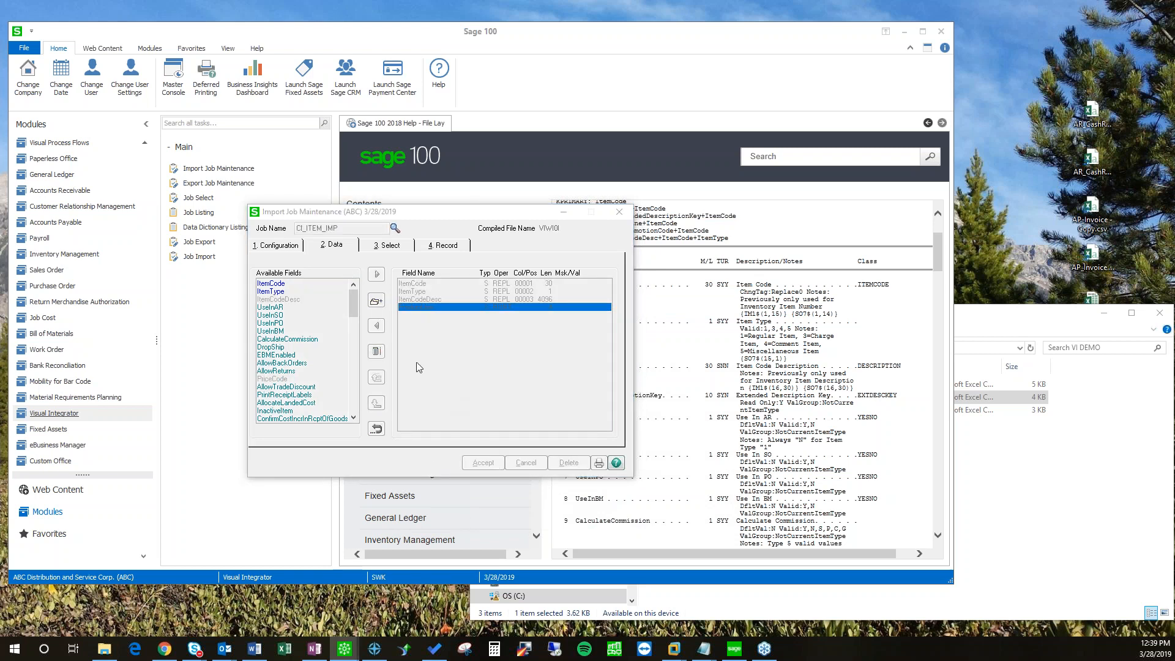
Step: Acknowledge the save, enter C&A as the product line, and run a test import
{"action": "left_click", "coordinate": [483, 320]}
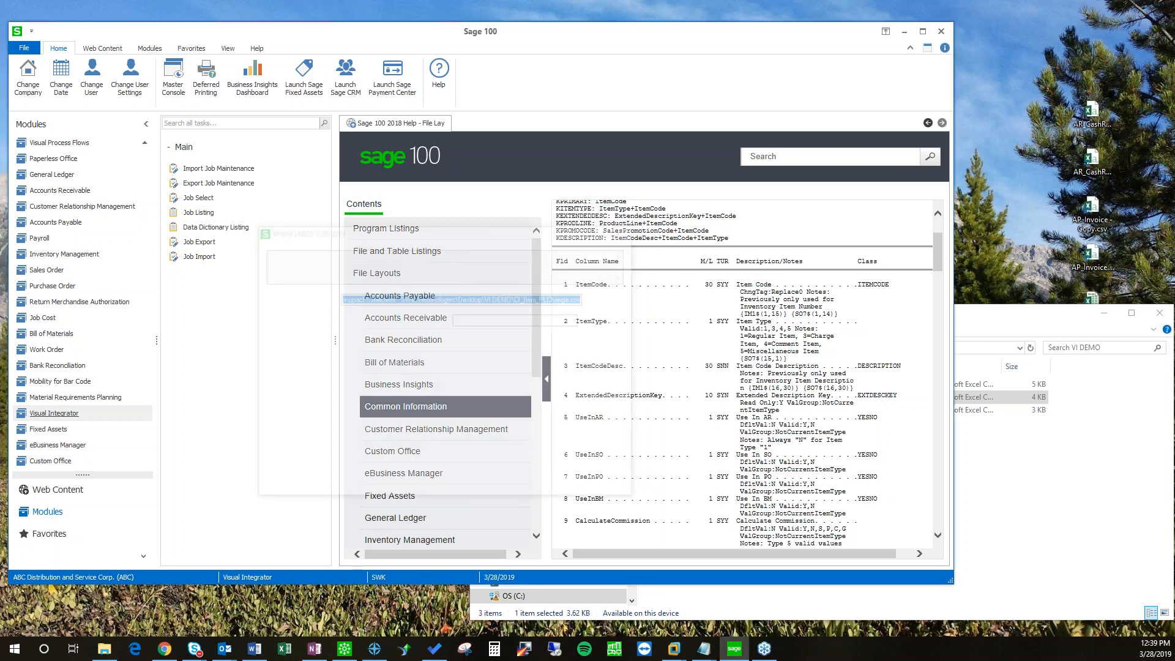
{"action": "left_click", "coordinate": [499, 320]}
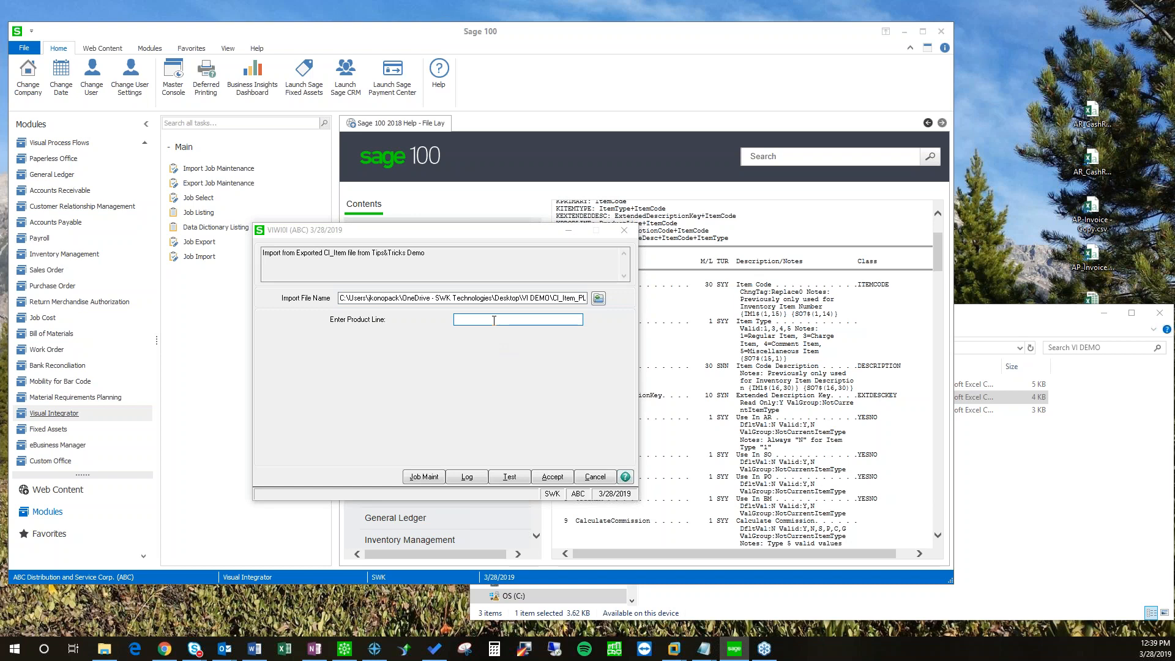
{"action": "type", "text": "C&A"}
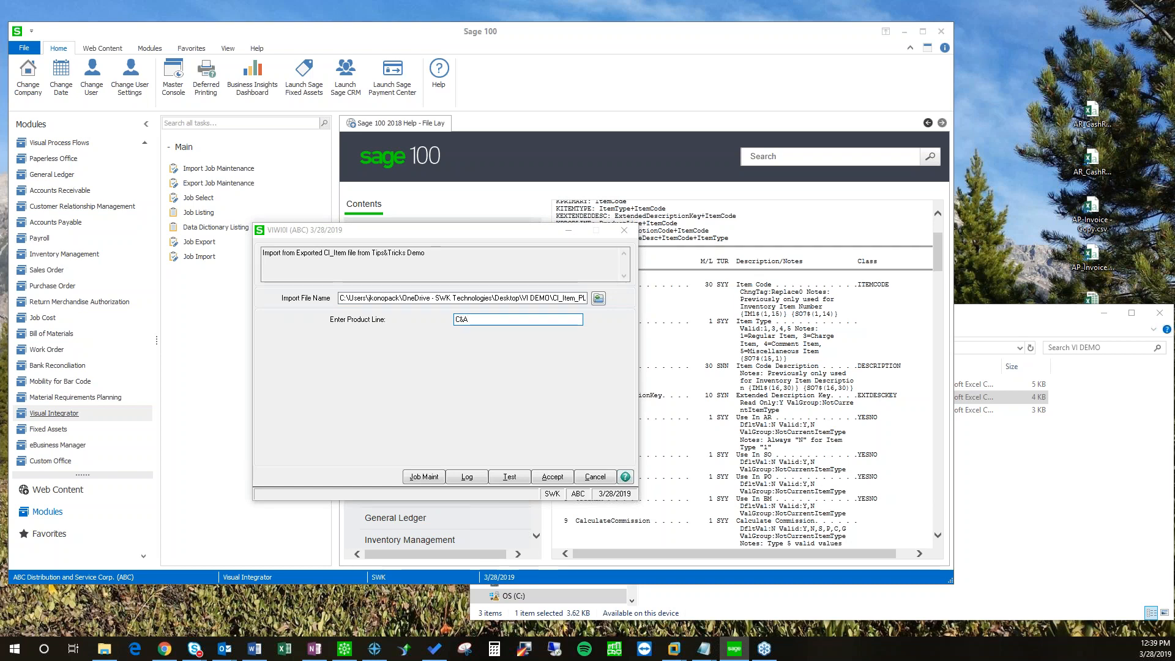
{"action": "left_click", "coordinate": [515, 478]}
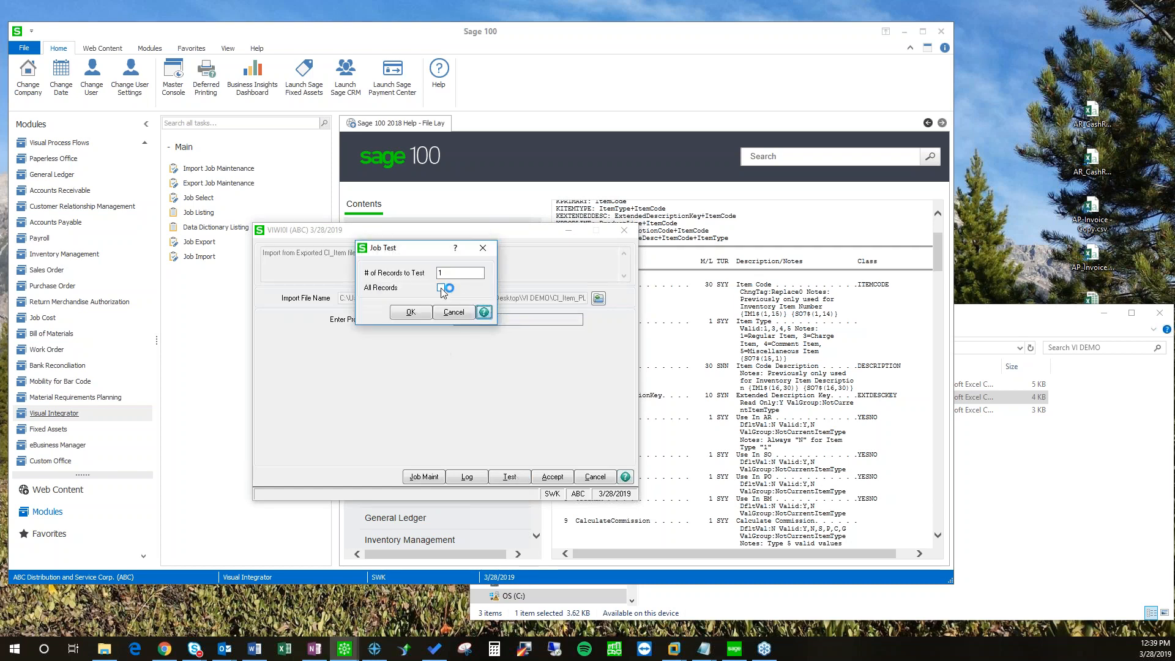
{"action": "left_click", "coordinate": [408, 314]}
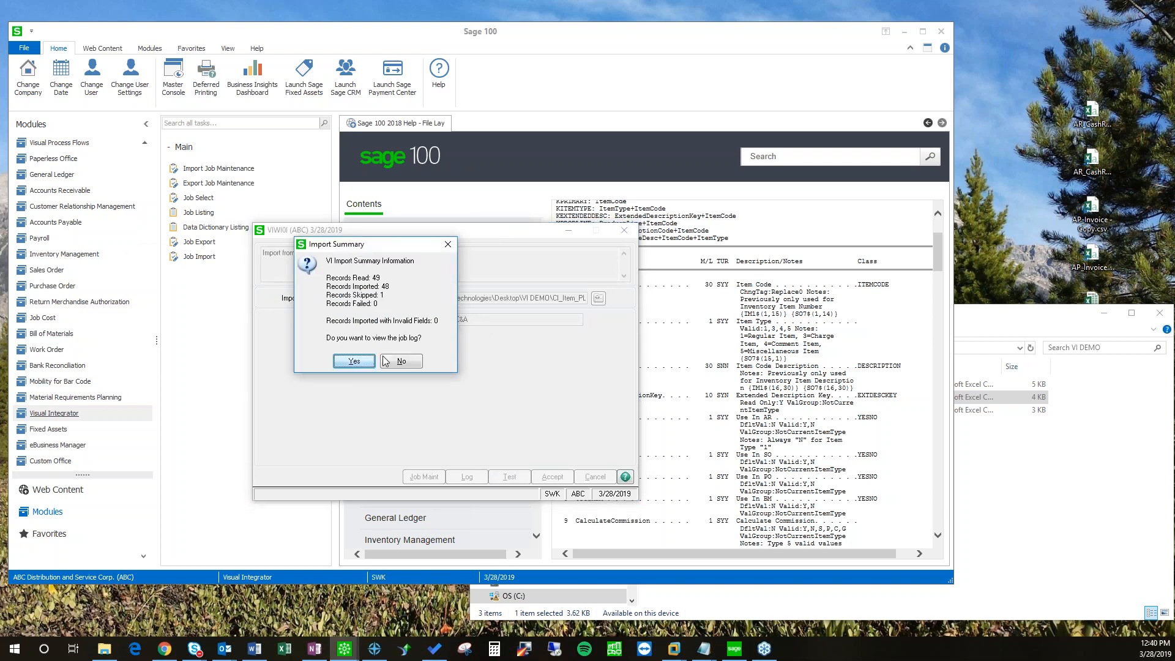
Step: Check the test job log, inspecting records CHROME KIT and D1000-LOCK for their ProductLine values
{"action": "left_click", "coordinate": [363, 366]}
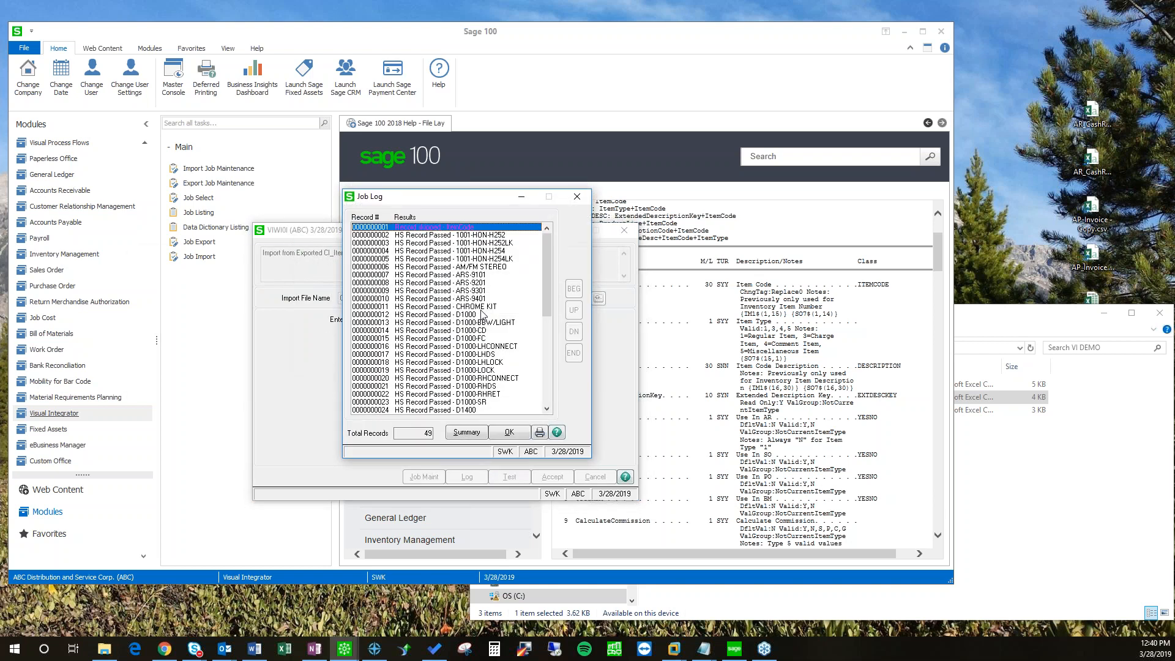
{"action": "left_click", "coordinate": [470, 308]}
{"action": "double_click", "coordinate": [469, 311]}
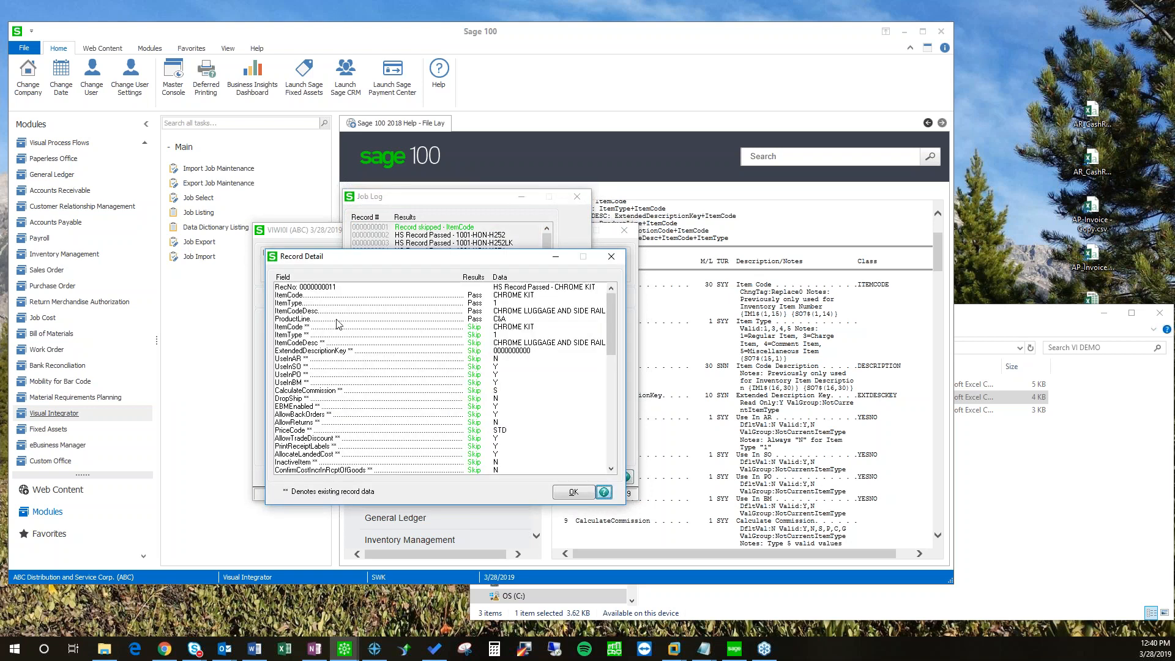
{"action": "left_click", "coordinate": [502, 319]}
{"action": "scroll", "coordinate": [608, 332], "scroll_direction": "down", "scroll_amount": 5}
{"action": "left_click", "coordinate": [573, 492]}
{"action": "left_click", "coordinate": [449, 371]}
{"action": "double_click", "coordinate": [448, 371]}
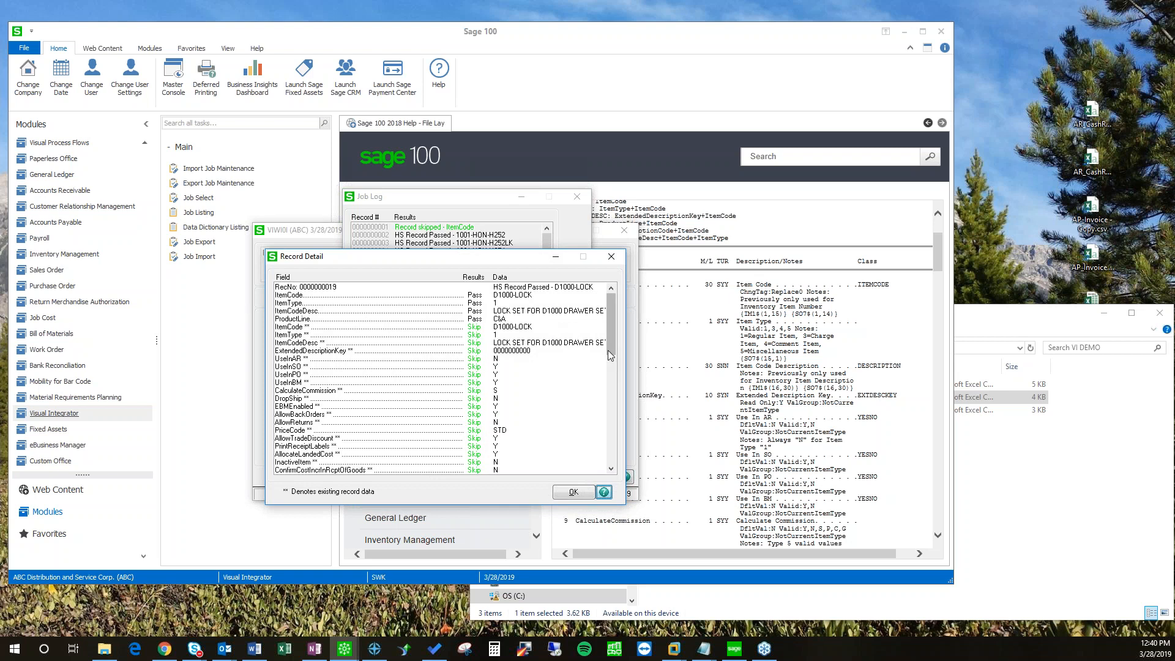
{"action": "left_click", "coordinate": [574, 493]}
{"action": "left_click_drag", "start_coordinate": [448, 200], "coordinate": [387, 215]}
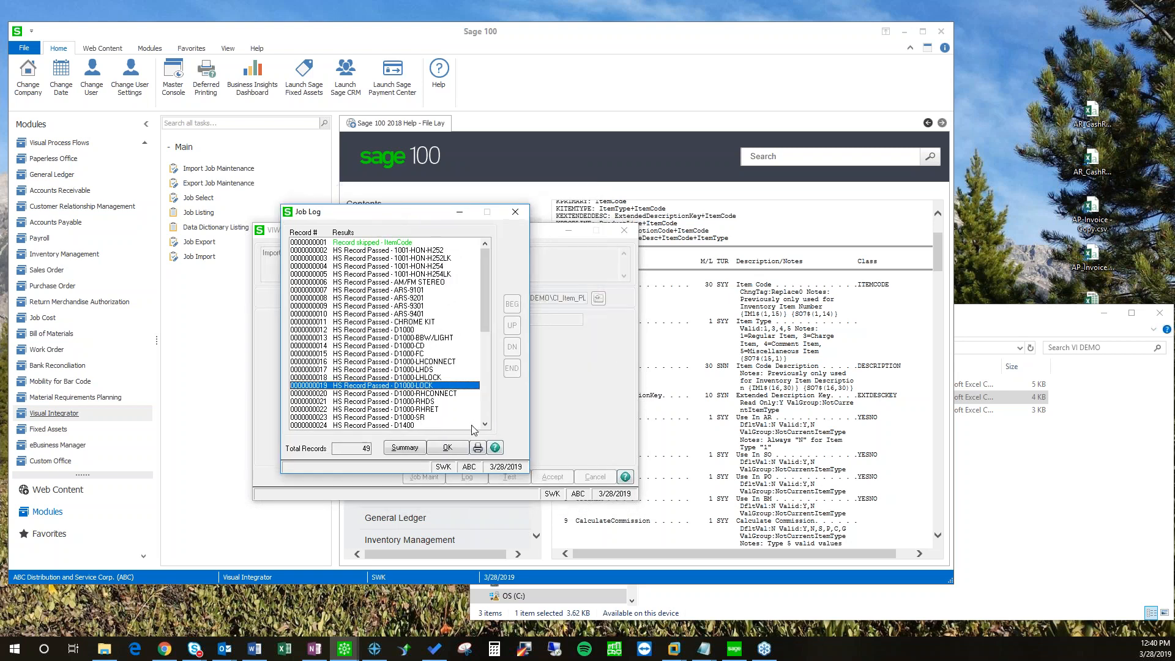
{"action": "left_click", "coordinate": [449, 447]}
{"action": "left_click_drag", "start_coordinate": [425, 230], "coordinate": [398, 261]}
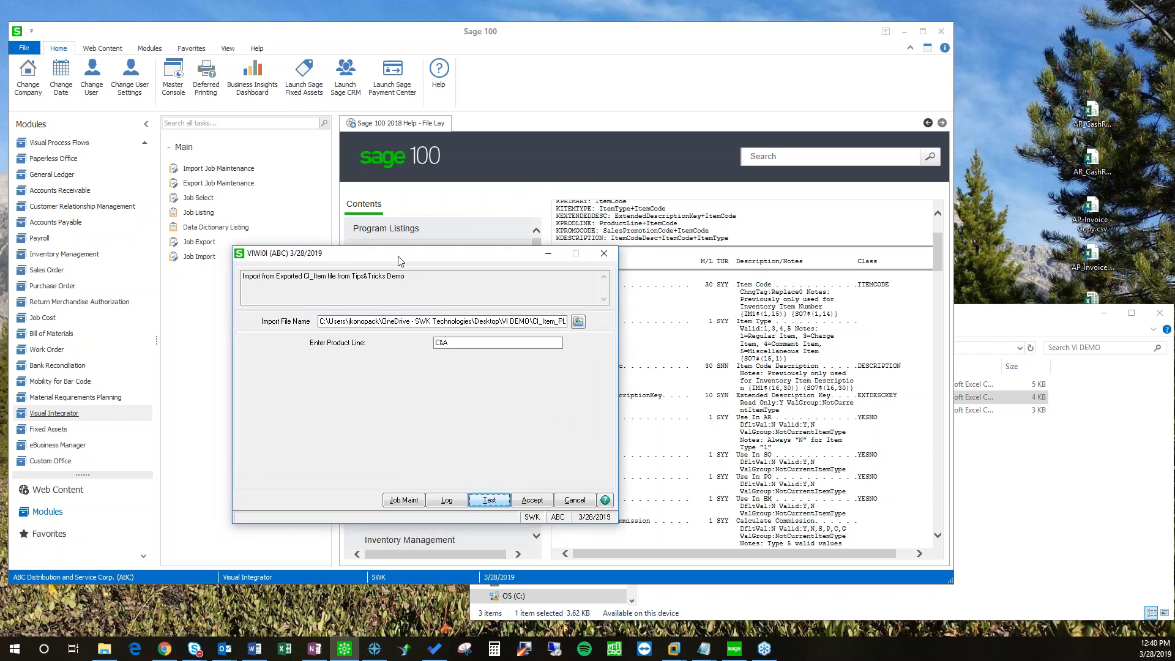
{"action": "left_click_drag", "start_coordinate": [399, 261], "coordinate": [421, 248]}
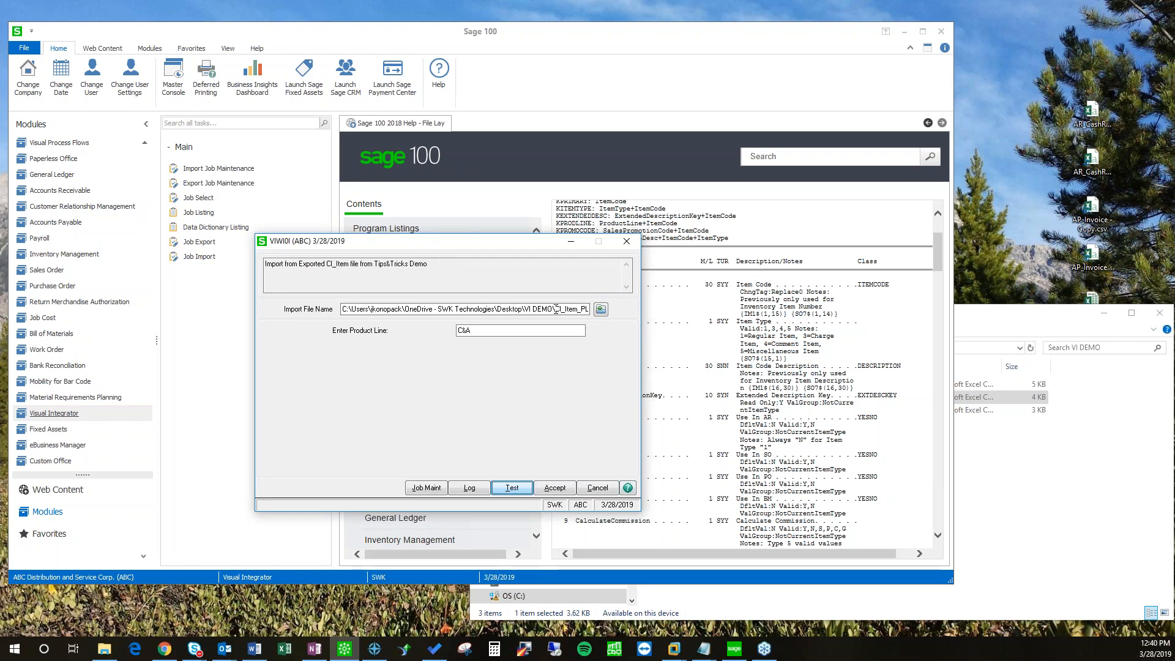
Step: Open CI_Item_PLChange.csv in Notepad and review its rows
{"action": "left_click", "coordinate": [975, 464]}
{"action": "left_click", "coordinate": [701, 411]}
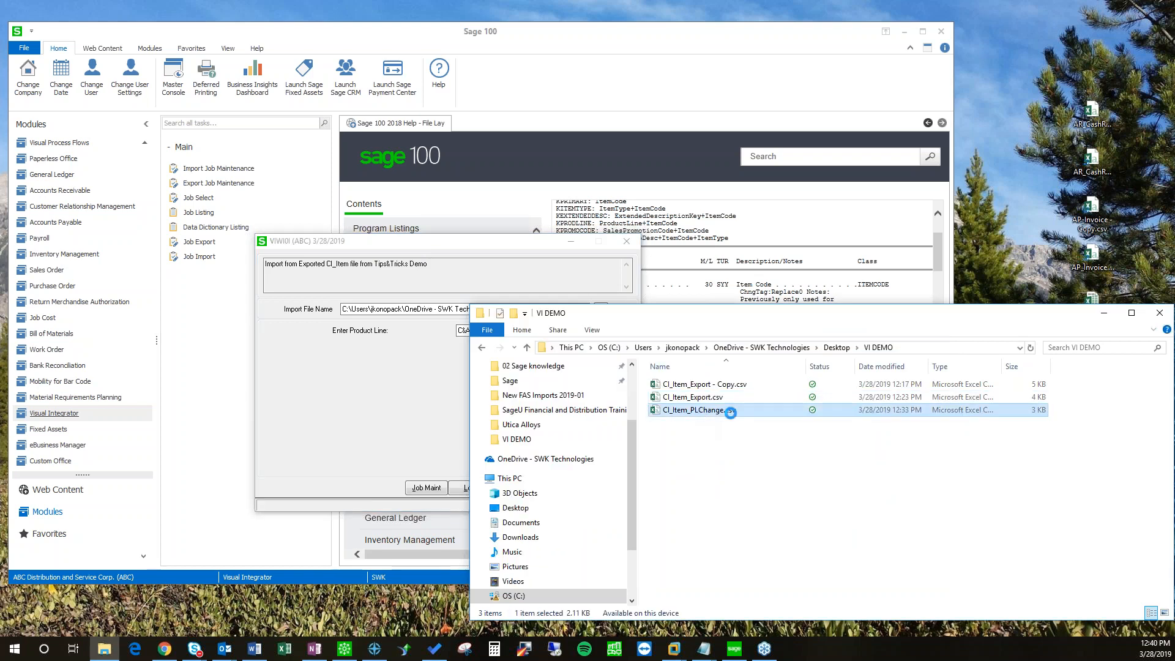
{"action": "right_click", "coordinate": [698, 409]}
{"action": "mouse_move", "coordinate": [742, 246]}
{"action": "left_click", "coordinate": [920, 261]}
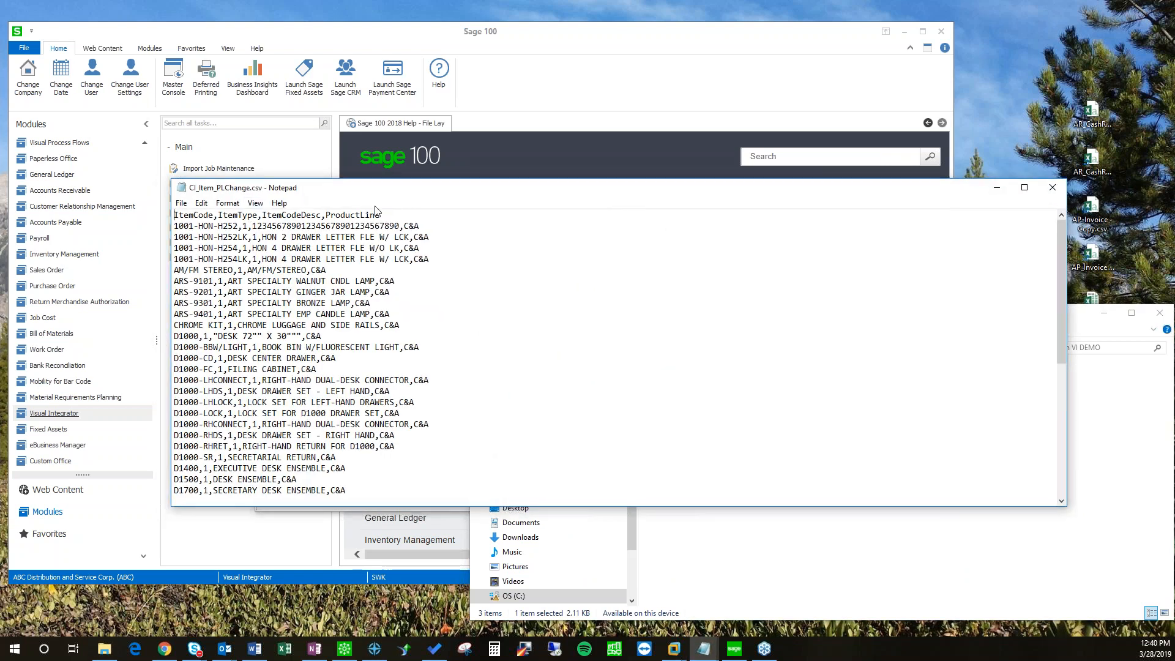
{"action": "scroll", "coordinate": [359, 283], "scroll_direction": "down", "scroll_amount": 8}
{"action": "scroll", "coordinate": [356, 392], "scroll_direction": "up", "scroll_amount": 8}
{"action": "scroll", "coordinate": [380, 391], "scroll_direction": "down", "scroll_amount": 8}
{"action": "scroll", "coordinate": [407, 390], "scroll_direction": "up", "scroll_amount": 8}
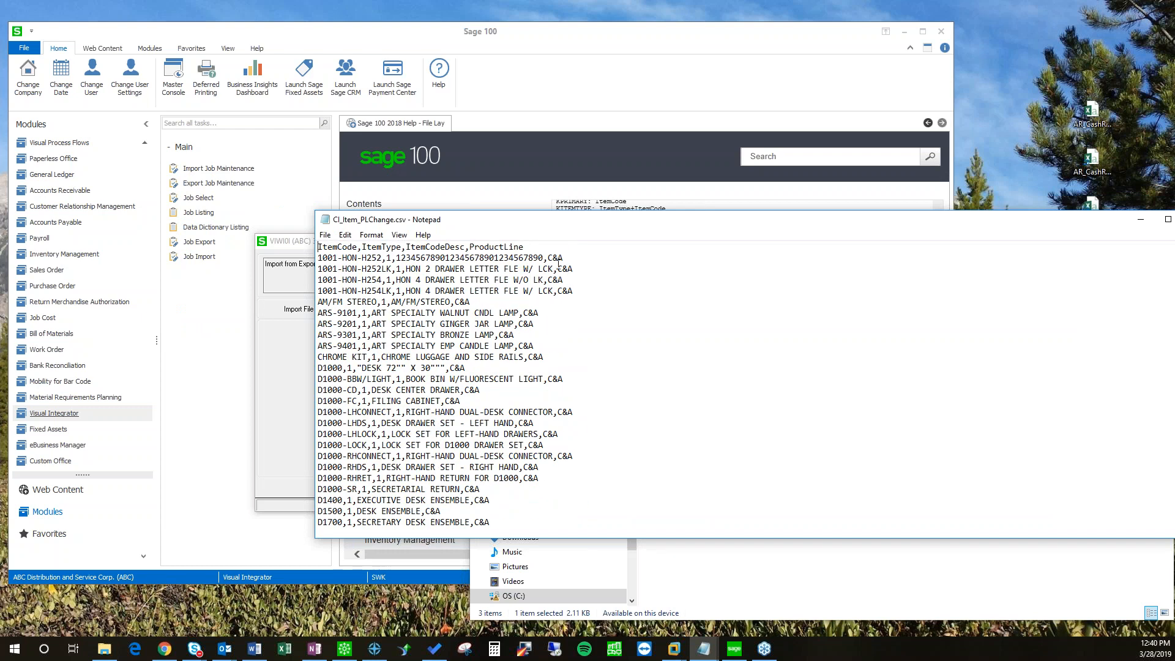
{"action": "left_click", "coordinate": [550, 312]}
{"action": "left_click_drag", "start_coordinate": [879, 223], "coordinate": [723, 273]}
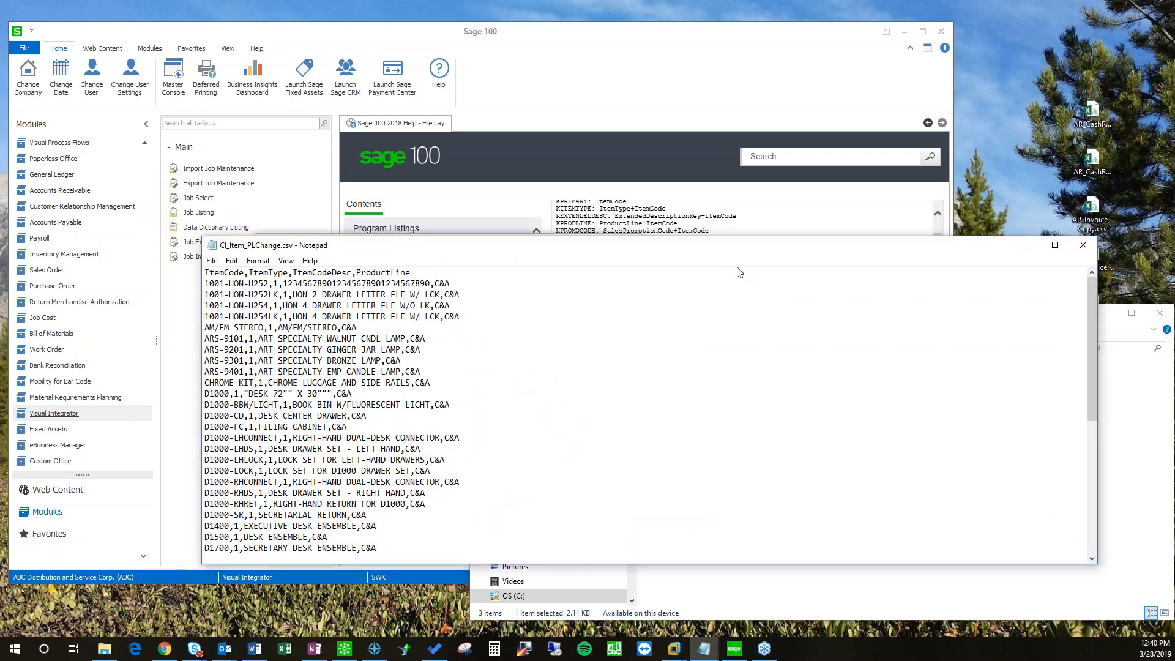
{"action": "mouse_move", "coordinate": [413, 243]}
{"action": "left_mouse_down"}
{"action": "mouse_move", "coordinate": [401, 238]}
{"action": "mouse_move", "coordinate": [432, 232]}
{"action": "left_mouse_up"}
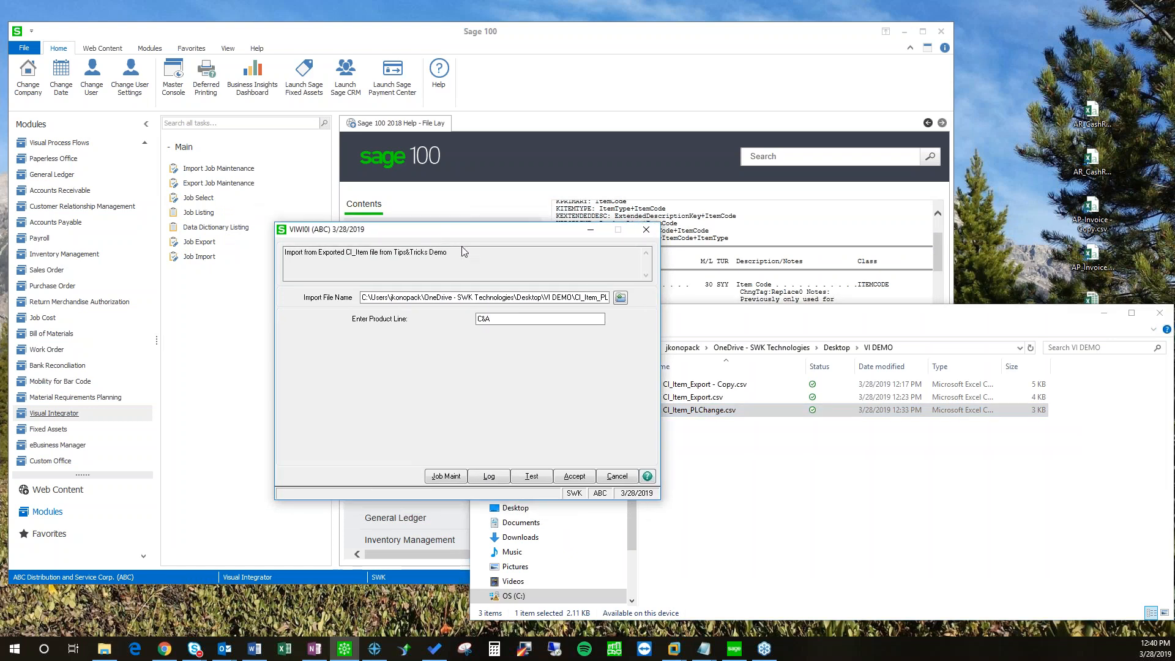
{"action": "mouse_move", "coordinate": [454, 235]}
{"action": "left_mouse_down"}
{"action": "mouse_move", "coordinate": [503, 255]}
{"action": "mouse_move", "coordinate": [456, 237]}
{"action": "left_mouse_up"}
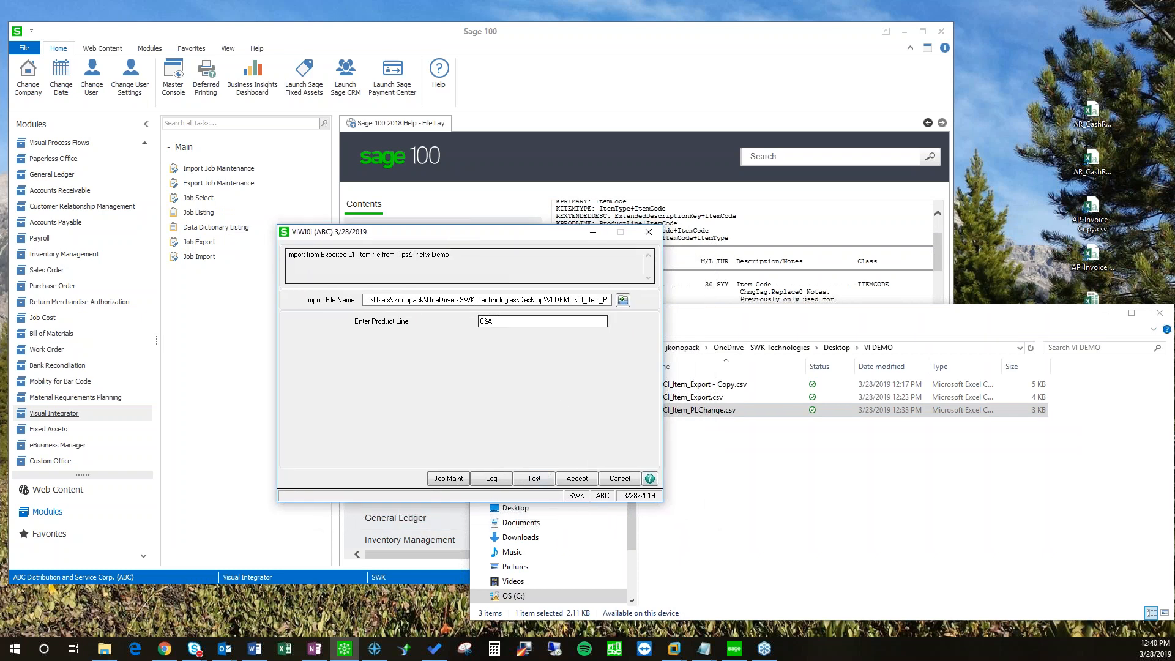
Step: Cancel the item import prompt and copy the desktop AR_CashRec and AP_Invoice CSVs into VI DEMO
{"action": "left_click", "coordinate": [621, 483]}
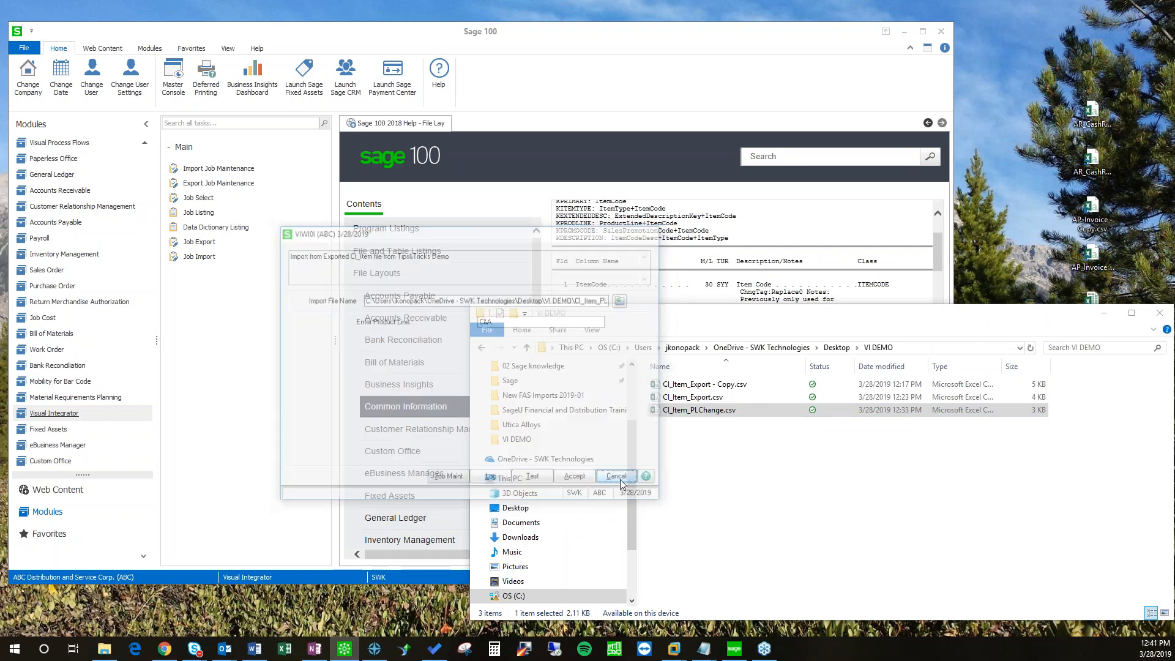
{"action": "left_click", "coordinate": [667, 323]}
{"action": "left_click_drag", "start_coordinate": [667, 323], "coordinate": [536, 305]}
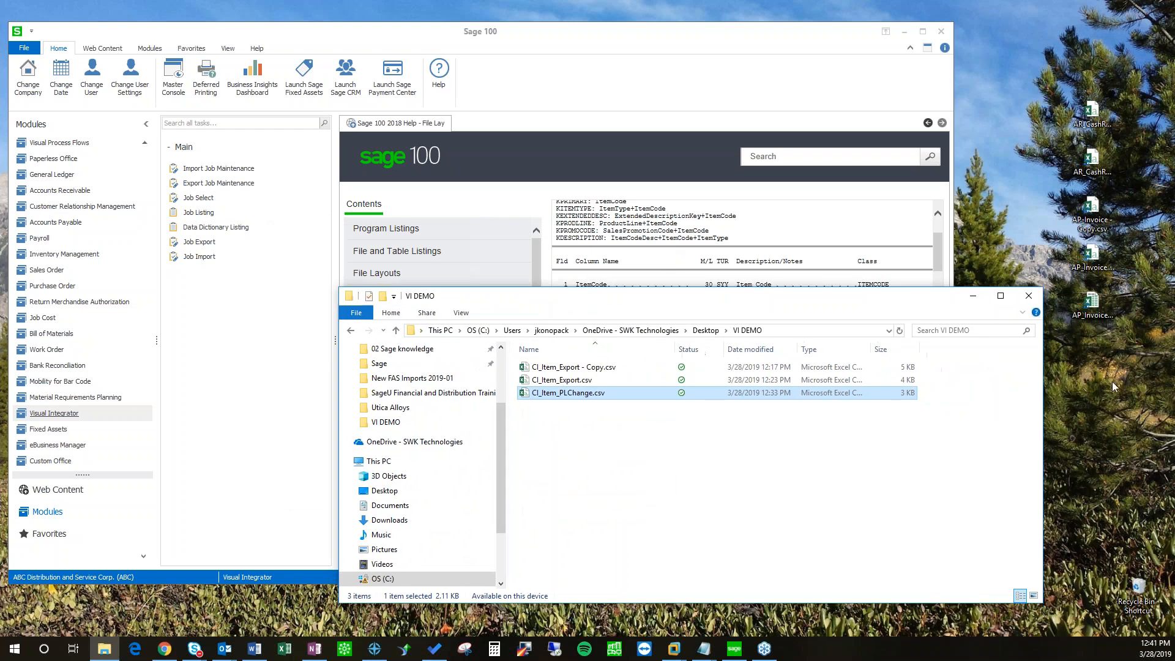
{"action": "left_click", "coordinate": [1096, 124]}
{"action": "left_click_drag", "start_coordinate": [952, 381], "coordinate": [732, 493]}
Step: Arrange File Explorer to show the VI DEMO files, then go to Accounts Payable
{"action": "left_click_drag", "start_coordinate": [590, 306], "coordinate": [710, 325]}
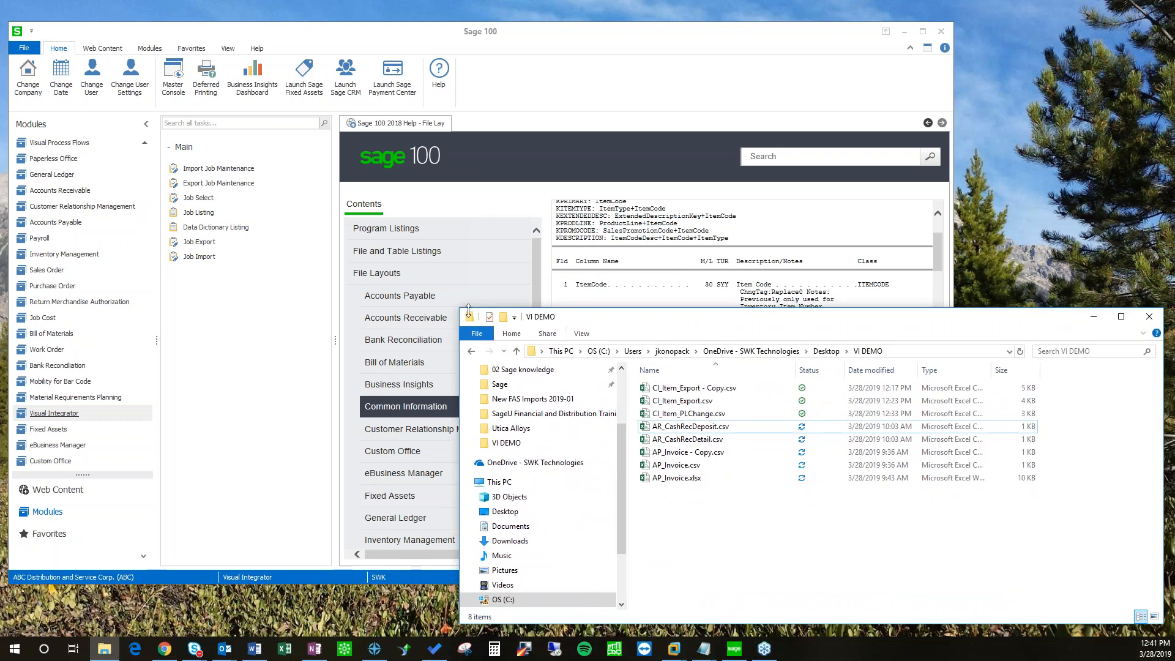
{"action": "left_click_drag", "start_coordinate": [463, 310], "coordinate": [556, 283]}
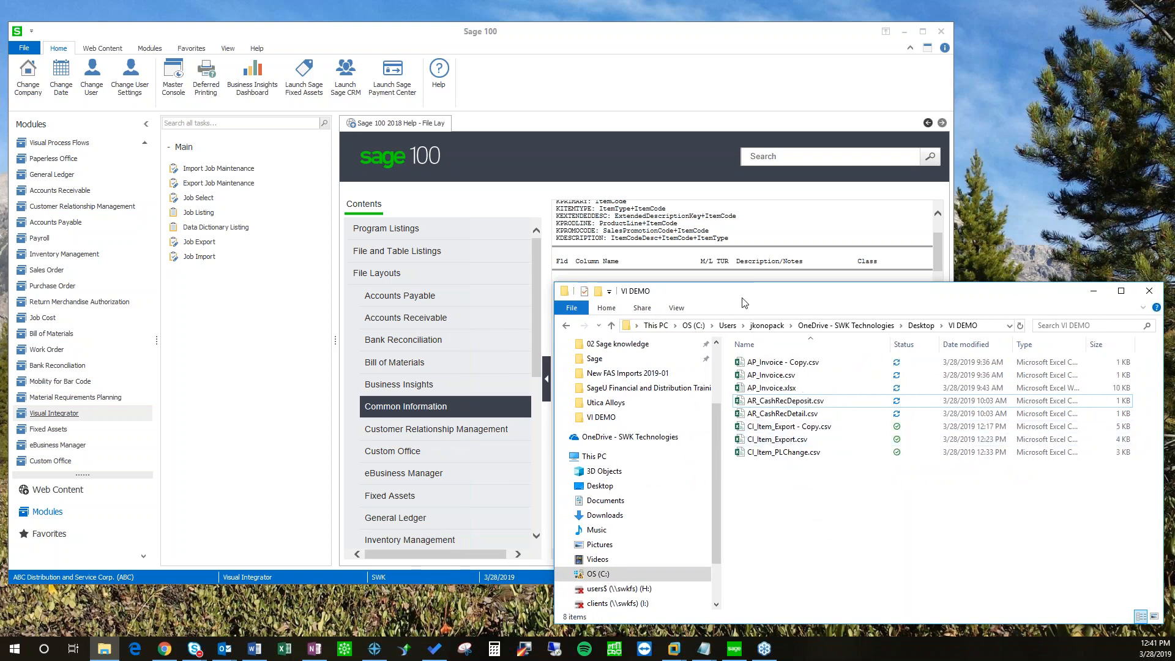
{"action": "left_click_drag", "start_coordinate": [744, 302], "coordinate": [759, 299]}
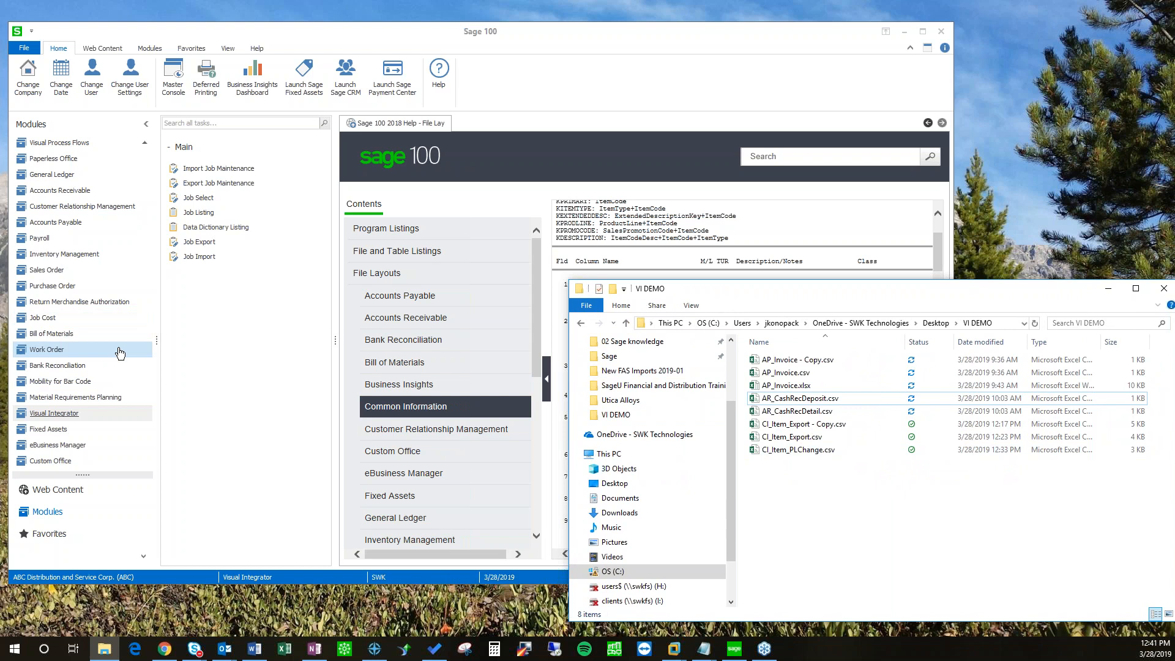
{"action": "scroll", "coordinate": [76, 341], "scroll_direction": "up", "scroll_amount": 3}
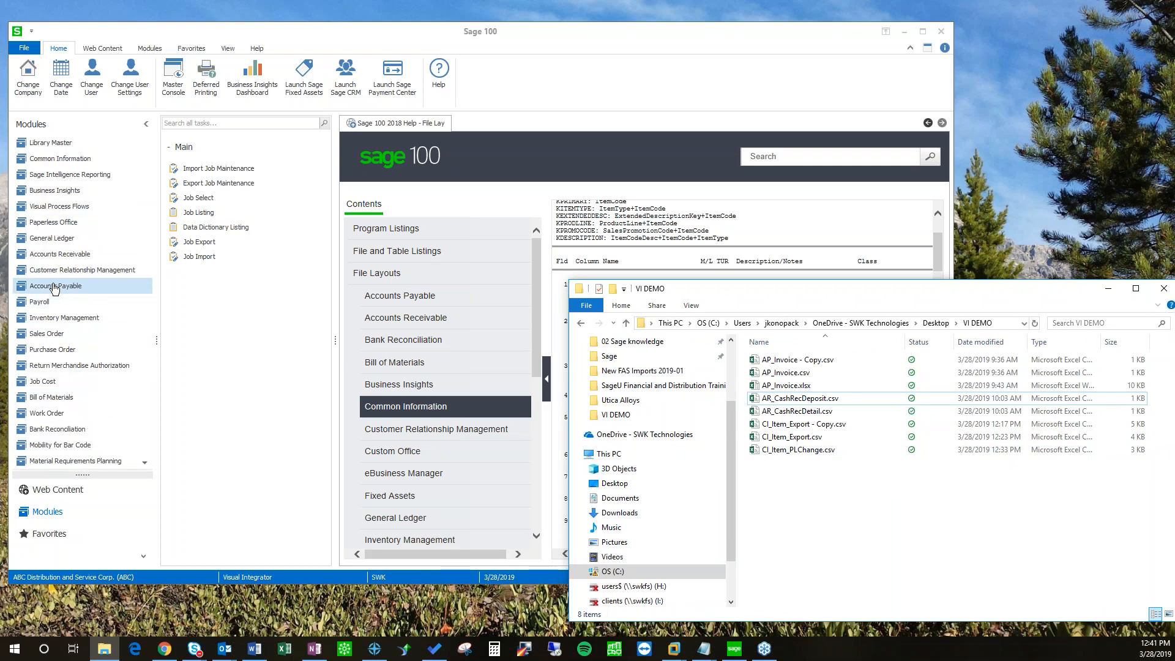
{"action": "left_click", "coordinate": [54, 287]}
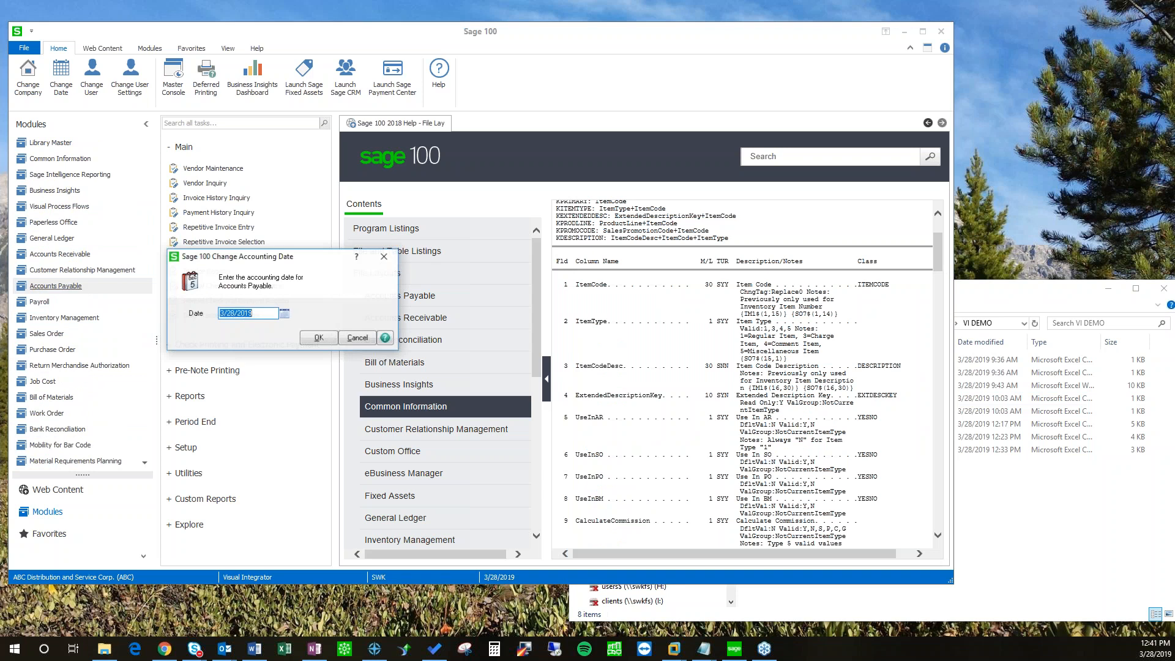
Step: Accept 3/28/2019 as the accounting date and go to A/P Invoice Data Entry
{"action": "key", "text": "Return"}
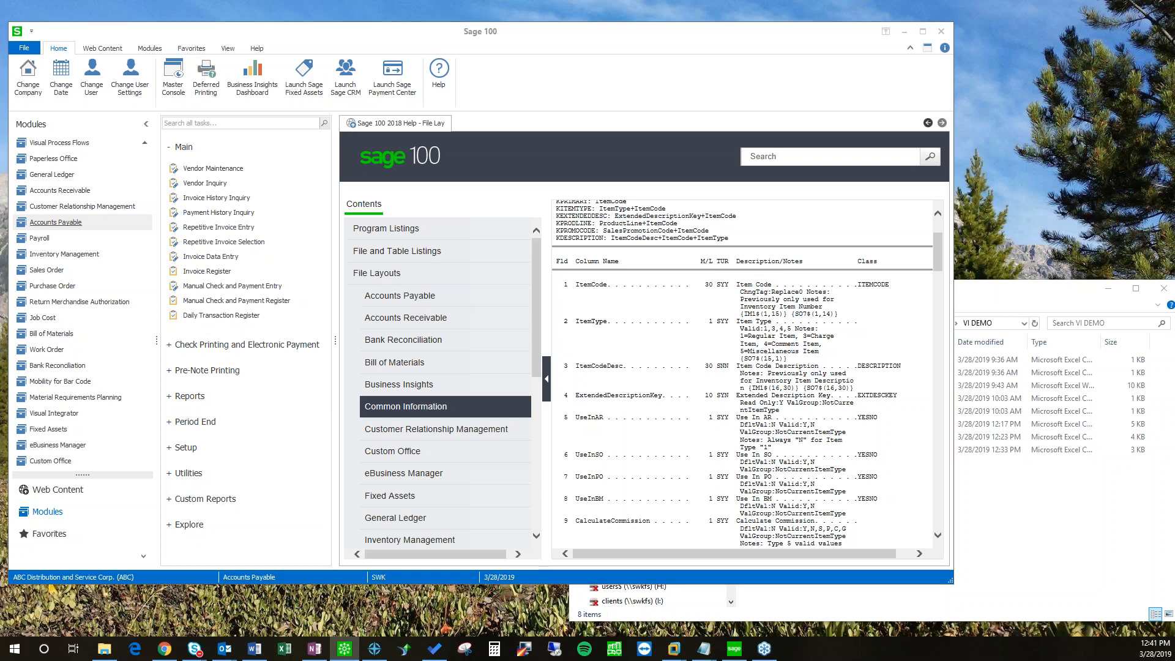
{"action": "left_click", "coordinate": [345, 649]}
Step: Start an A/P invoice for U.S. Postmaster with an invoice amount of 5.00
{"action": "left_click_drag", "start_coordinate": [609, 270], "coordinate": [513, 224]}
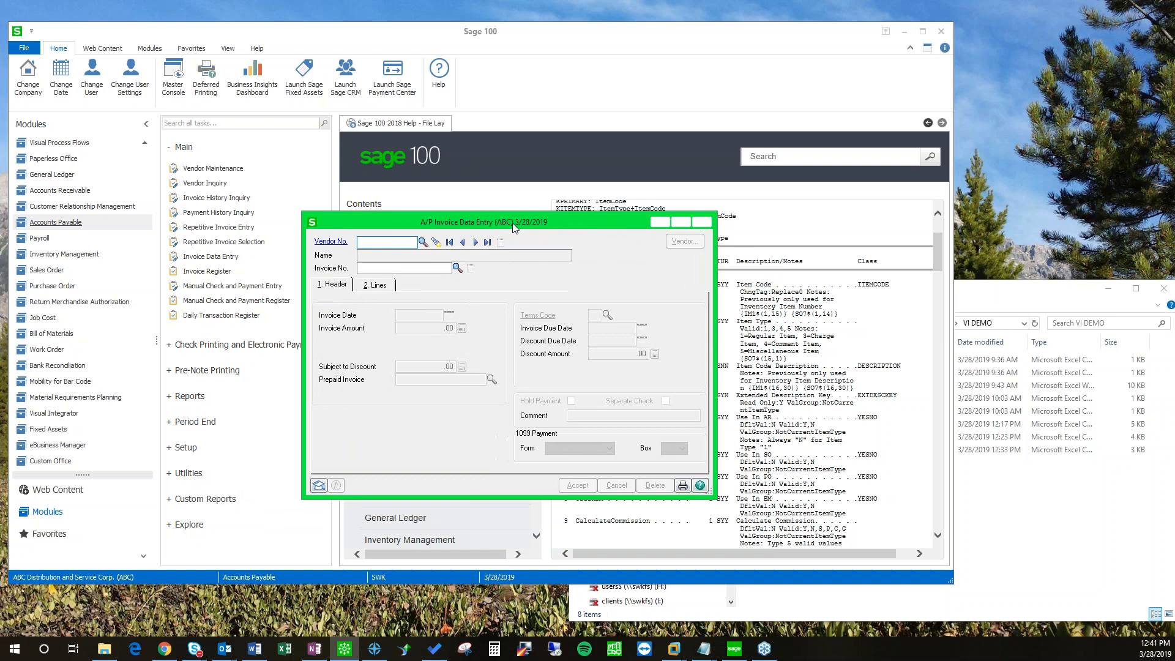
{"action": "left_click_drag", "start_coordinate": [406, 220], "coordinate": [439, 223]}
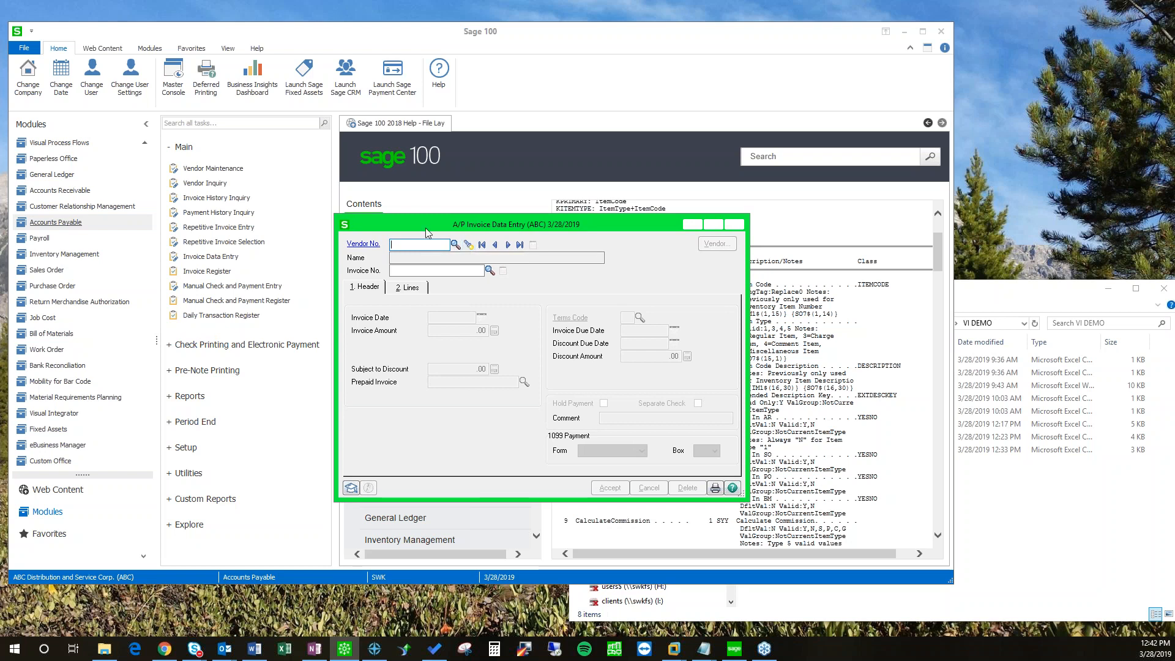
{"action": "mouse_move", "coordinate": [427, 233]}
{"action": "left_mouse_down"}
{"action": "mouse_move", "coordinate": [447, 237]}
{"action": "mouse_move", "coordinate": [431, 241]}
{"action": "left_mouse_up"}
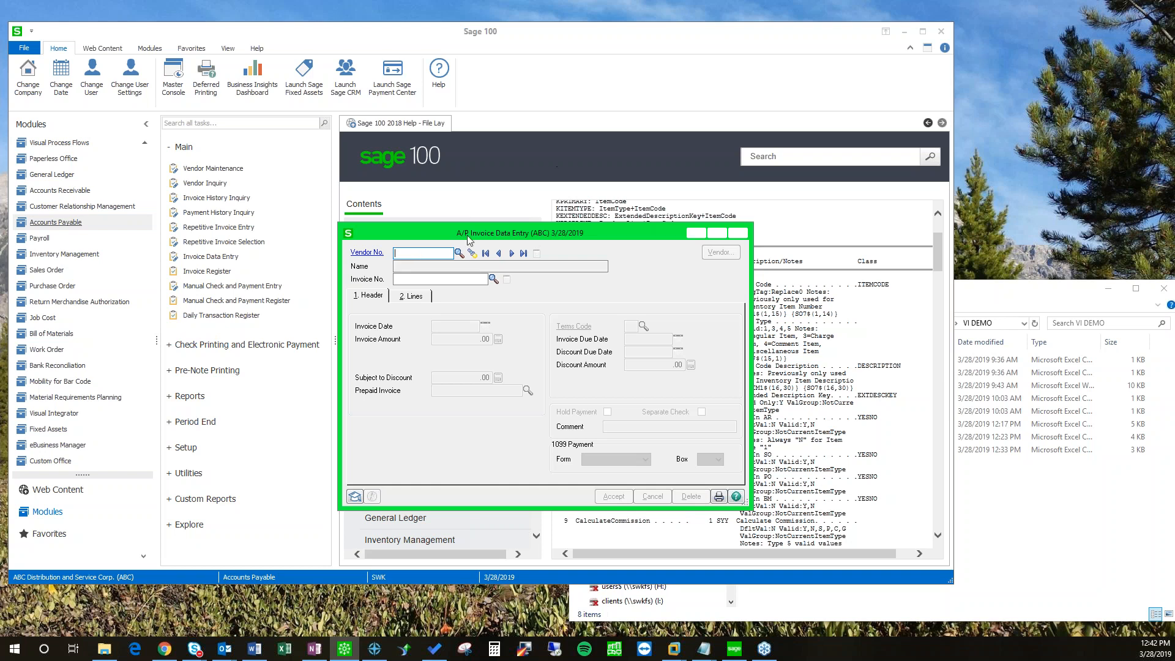
{"action": "left_click", "coordinate": [458, 253]}
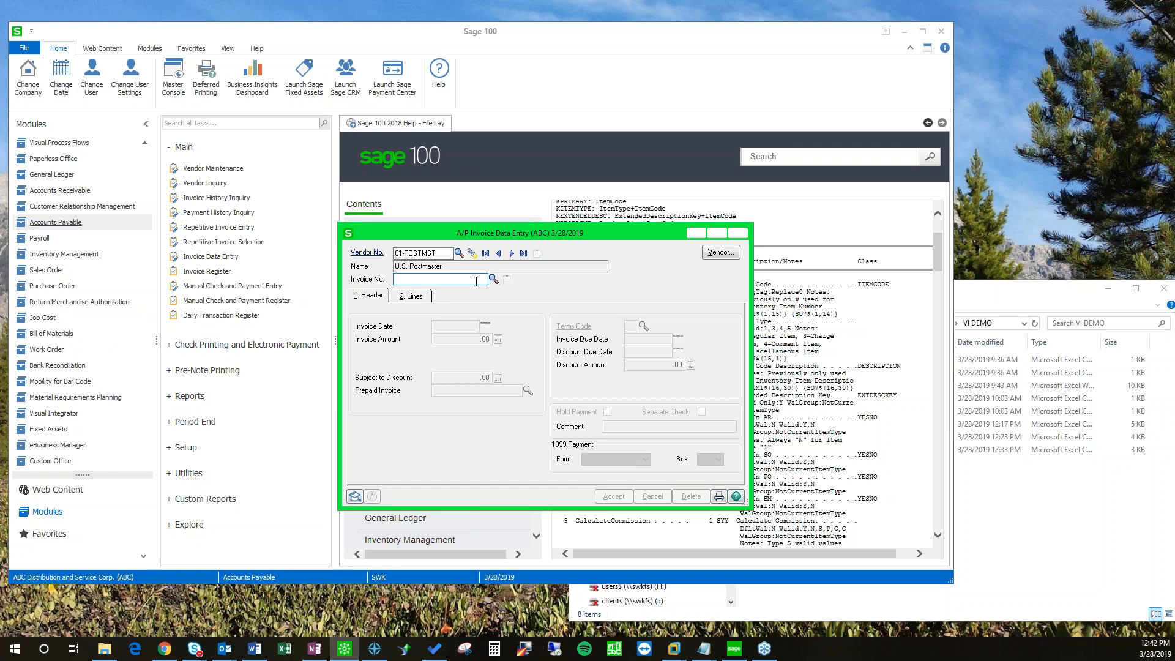
{"action": "key", "text": "Tab"}
{"action": "left_click", "coordinate": [480, 340]}
{"action": "type", "text": "5"}
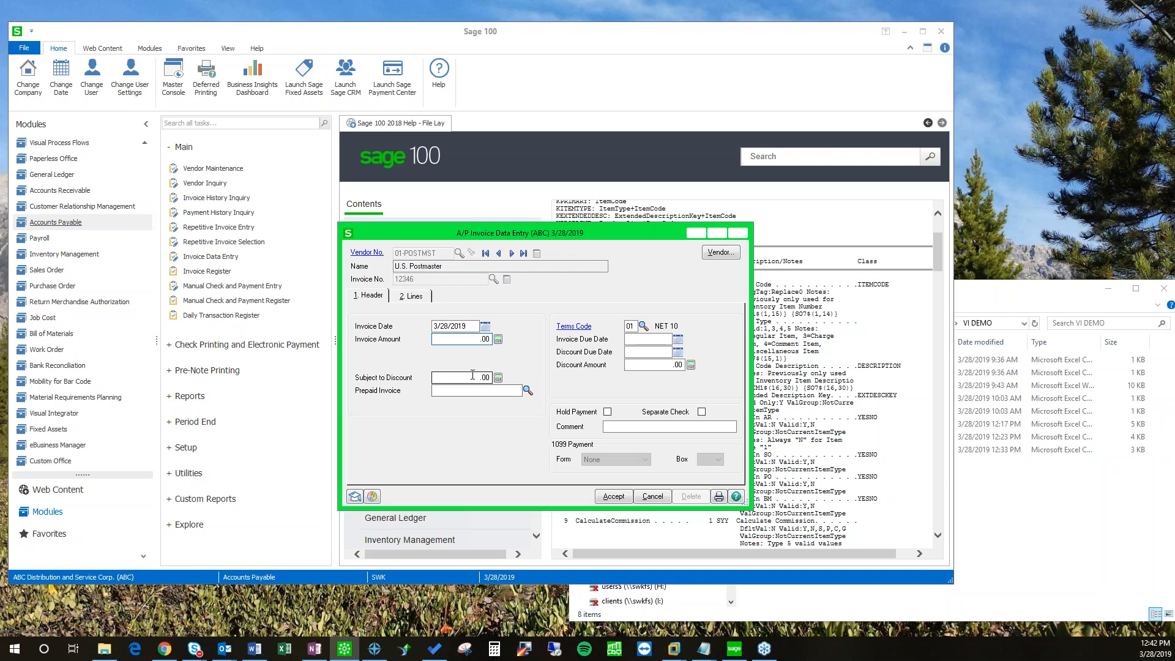
{"action": "key", "text": "Tab"}
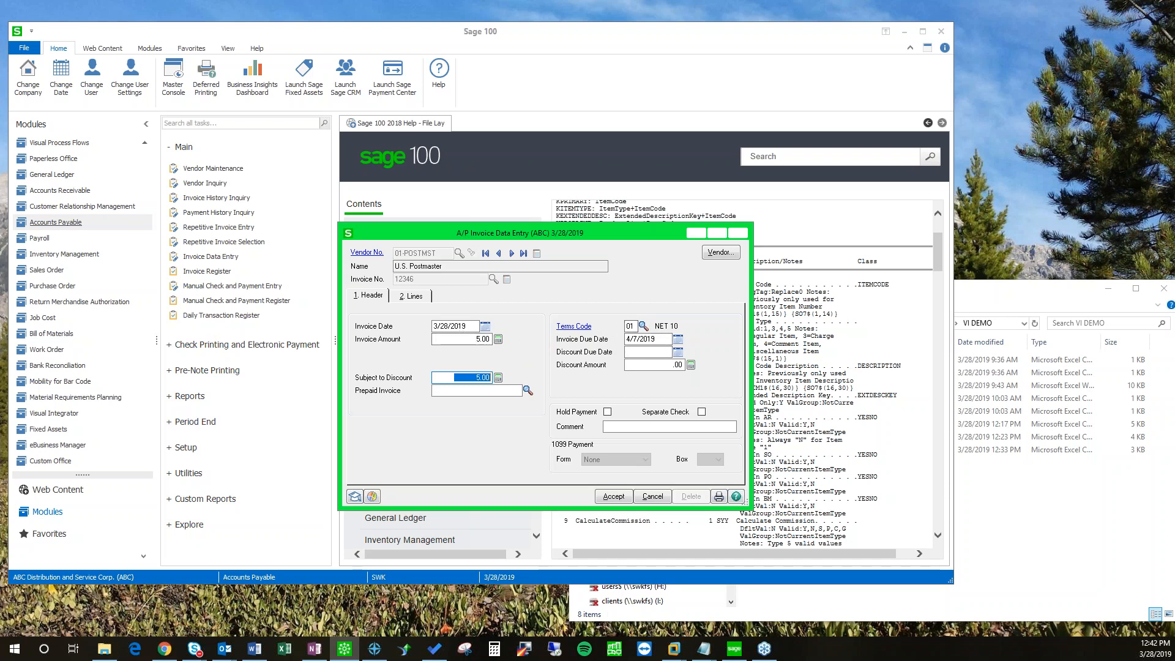
Step: Review the invoice's Lines tab, then discard the invoice unsaved and close data entry
{"action": "left_click", "coordinate": [408, 297]}
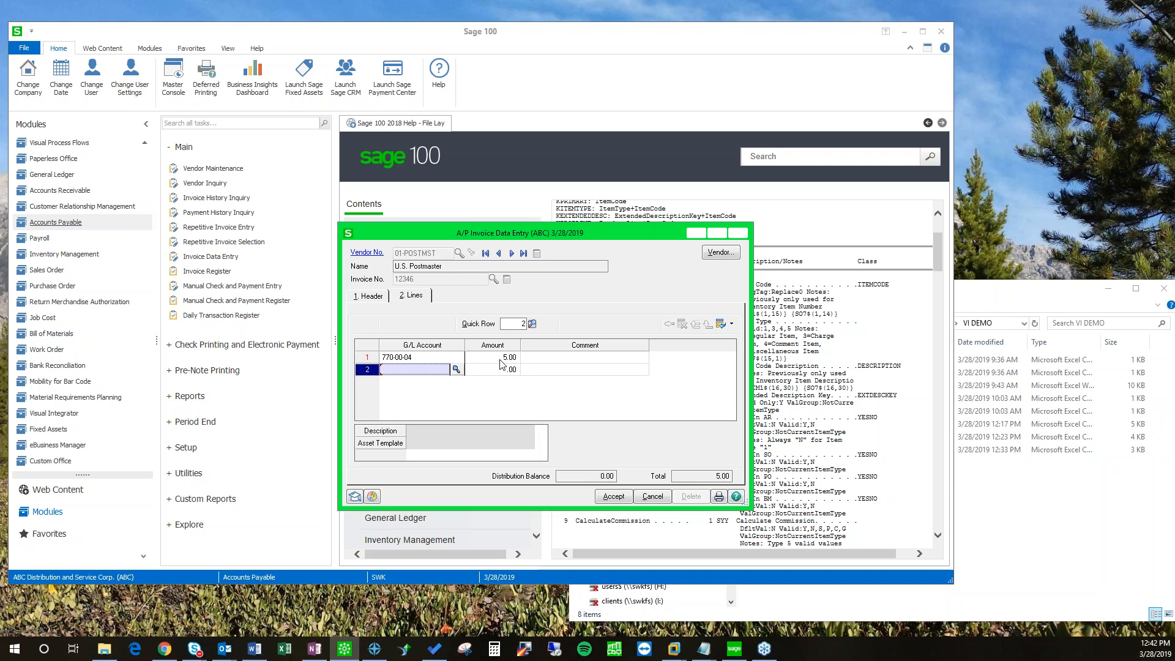
{"action": "left_click_drag", "start_coordinate": [438, 233], "coordinate": [316, 235]}
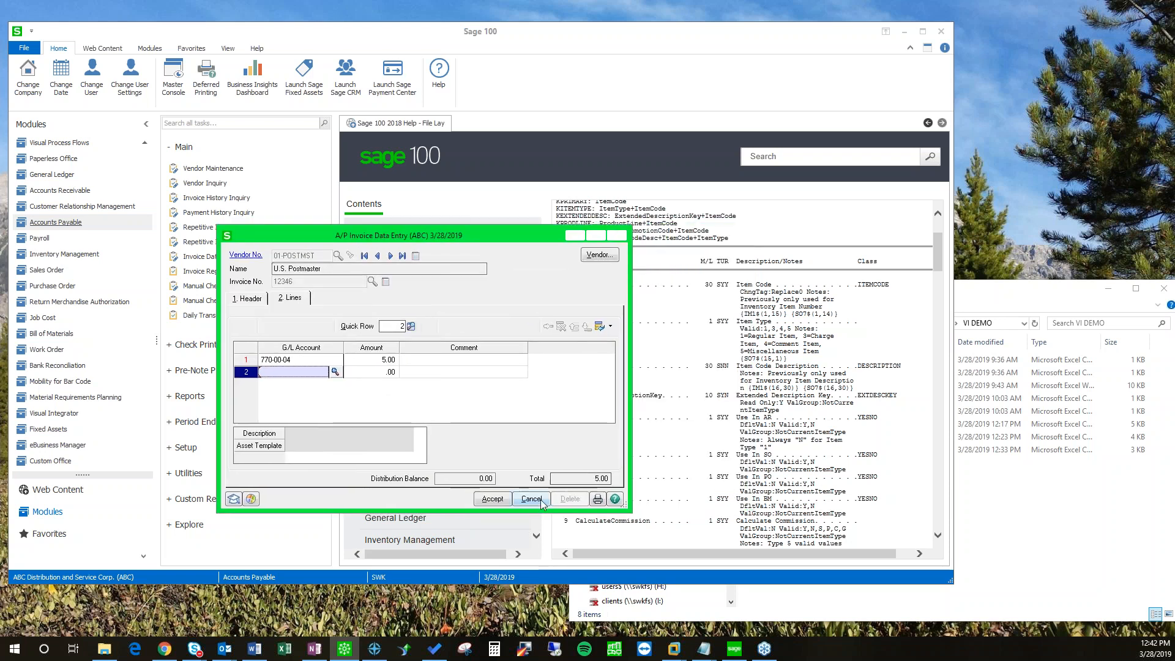
{"action": "left_click", "coordinate": [262, 300]}
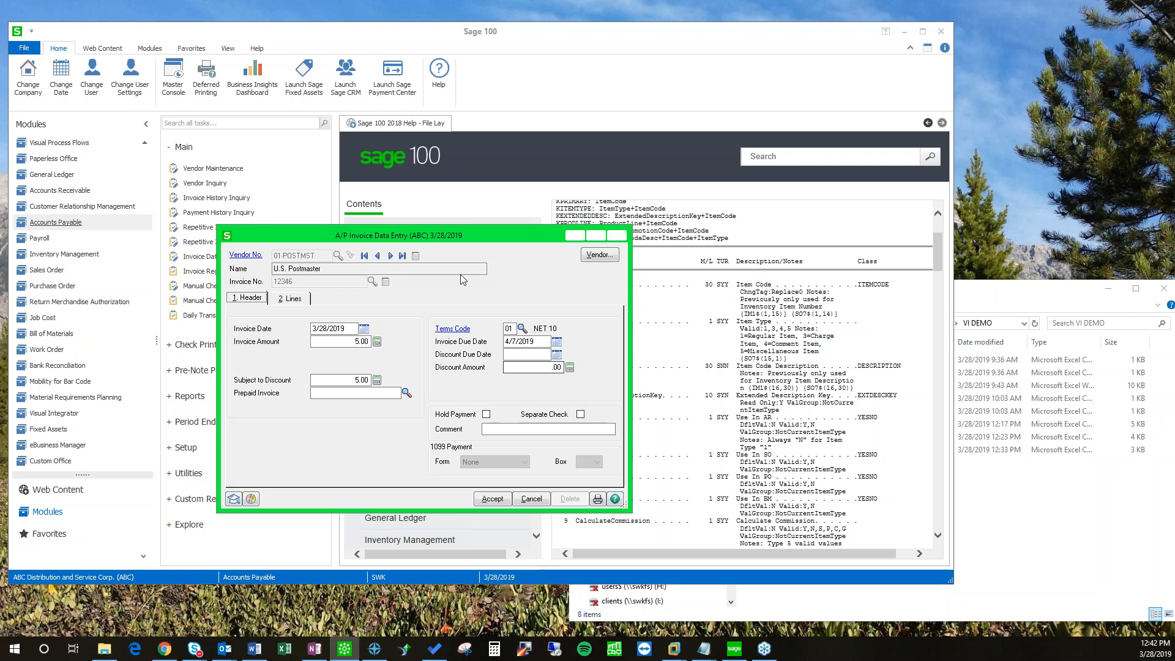
{"action": "mouse_move", "coordinate": [459, 232]}
{"action": "left_mouse_down"}
{"action": "mouse_move", "coordinate": [501, 232]}
{"action": "mouse_move", "coordinate": [473, 246]}
{"action": "left_mouse_up"}
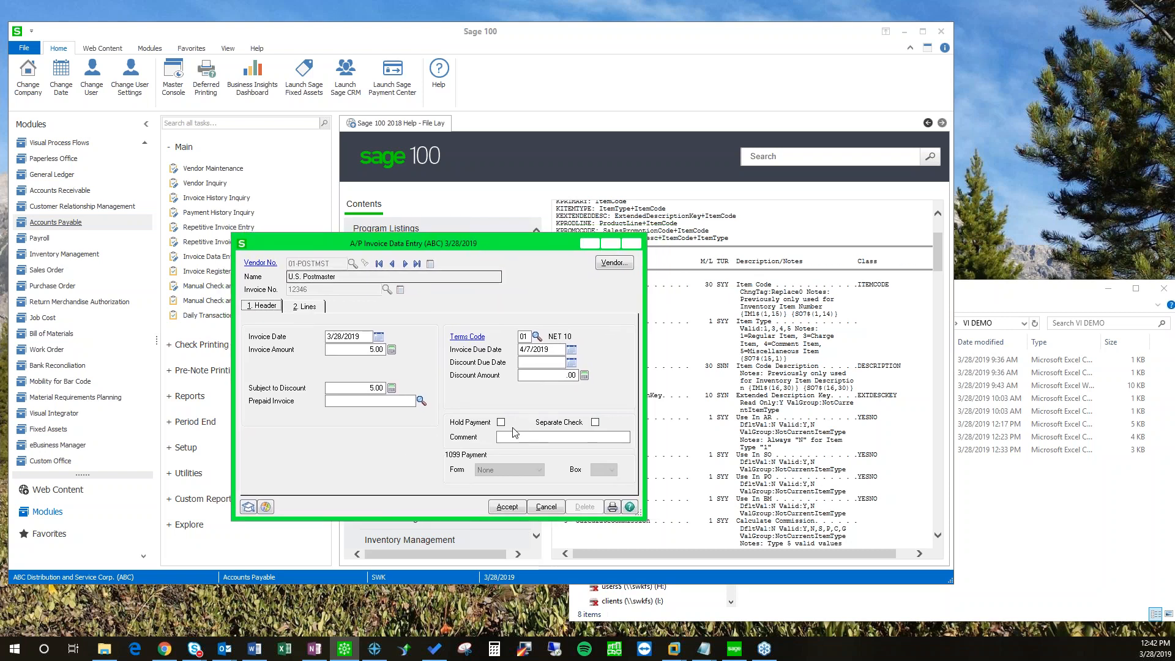
{"action": "left_click", "coordinate": [544, 507]}
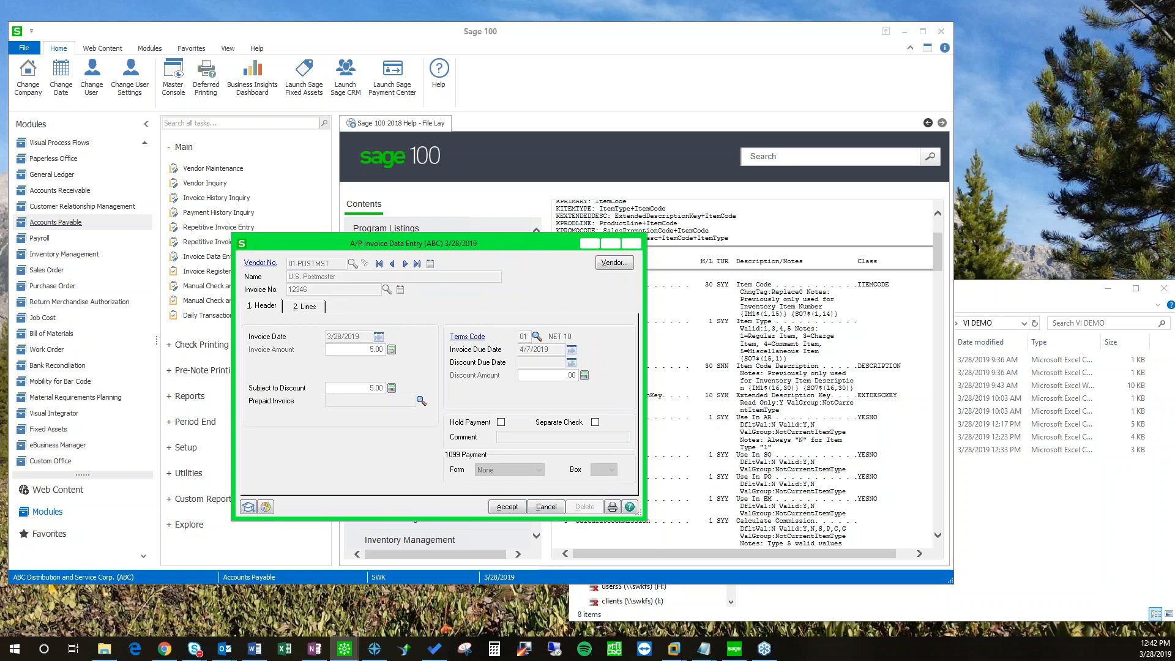
{"action": "left_click", "coordinate": [305, 344]}
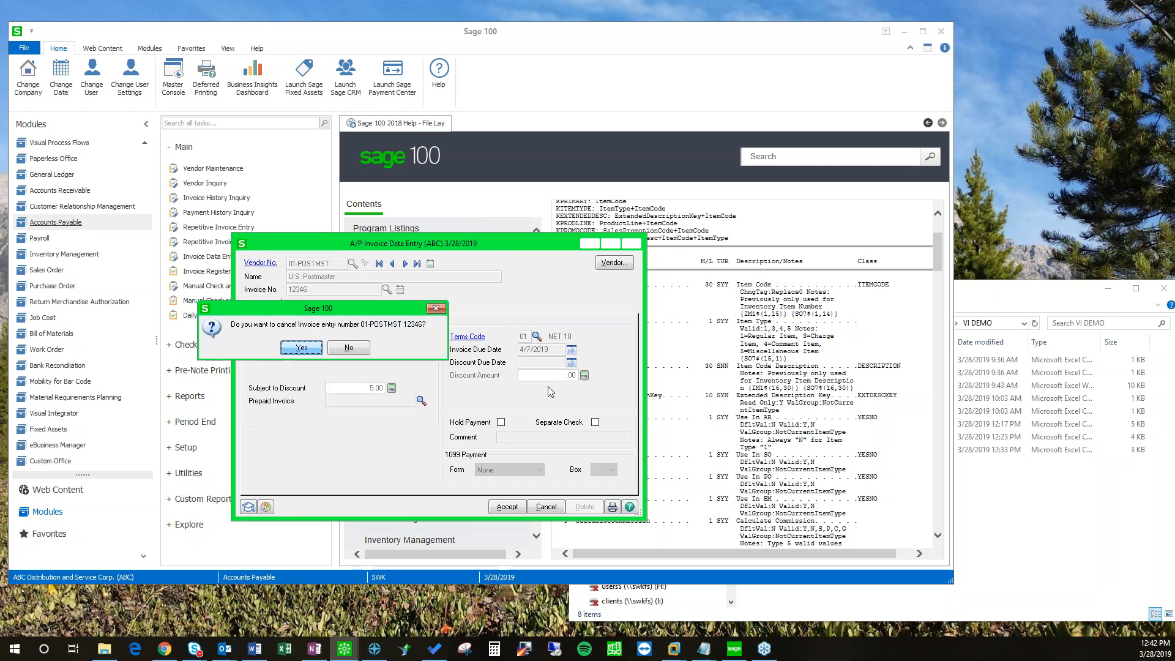
{"action": "left_click", "coordinate": [636, 244]}
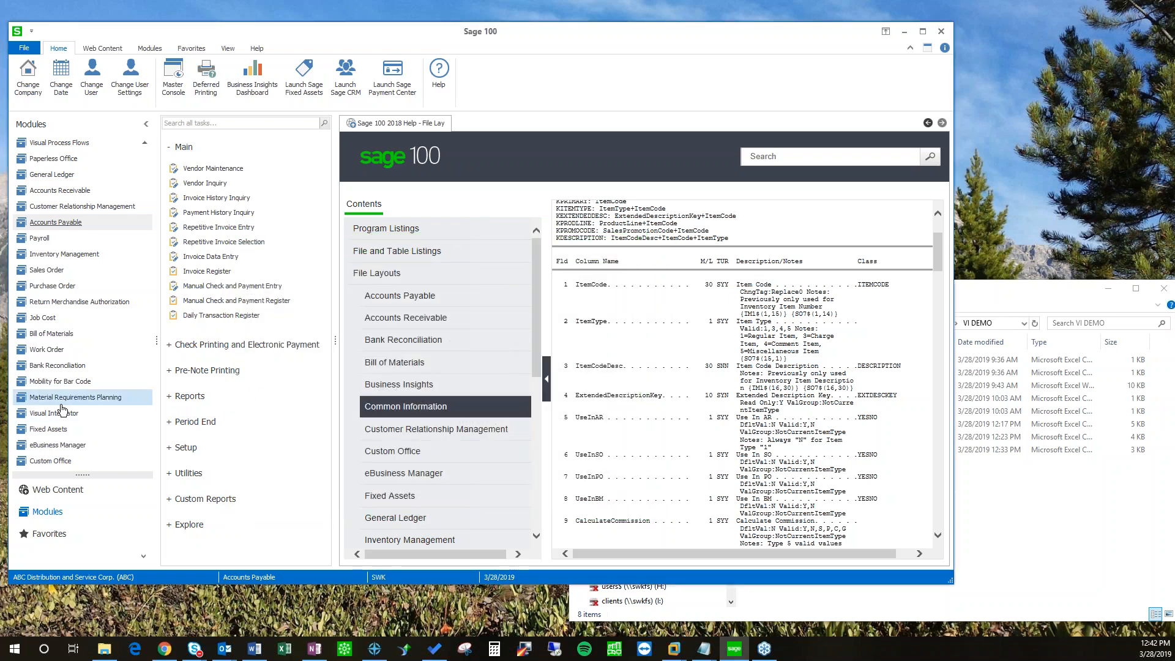
Step: In Visual Integrator, create import job AP_INV_ENTRY on the AP_InvoiceHeader table
{"action": "left_click", "coordinate": [55, 415]}
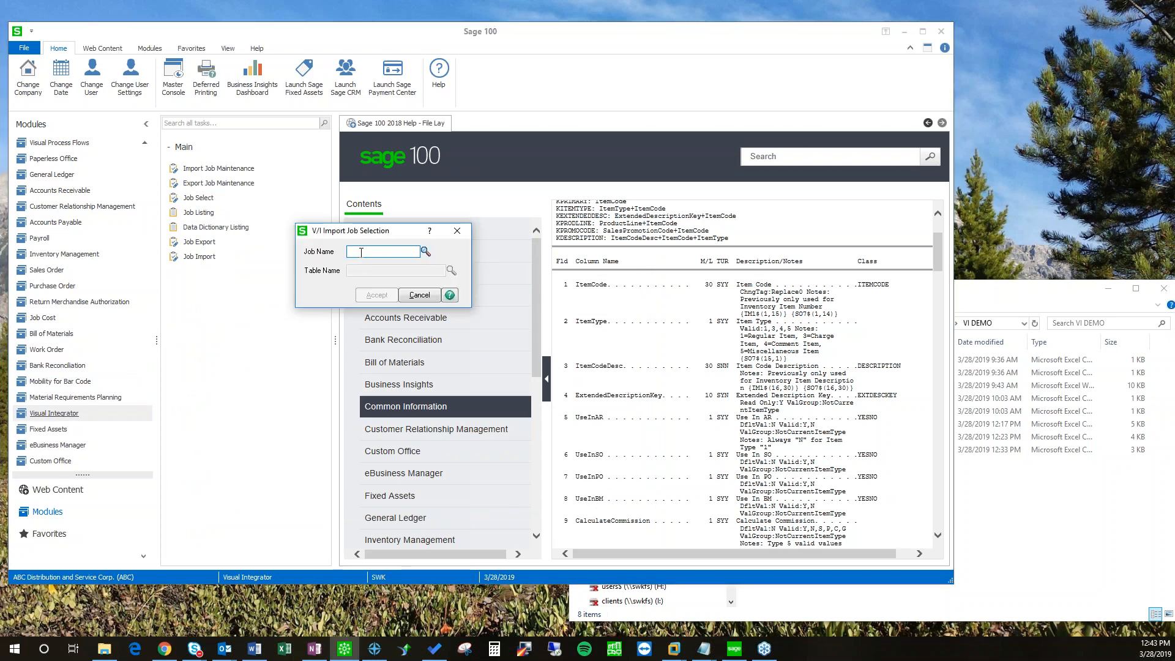
{"action": "type", "text": "AP_IN"}
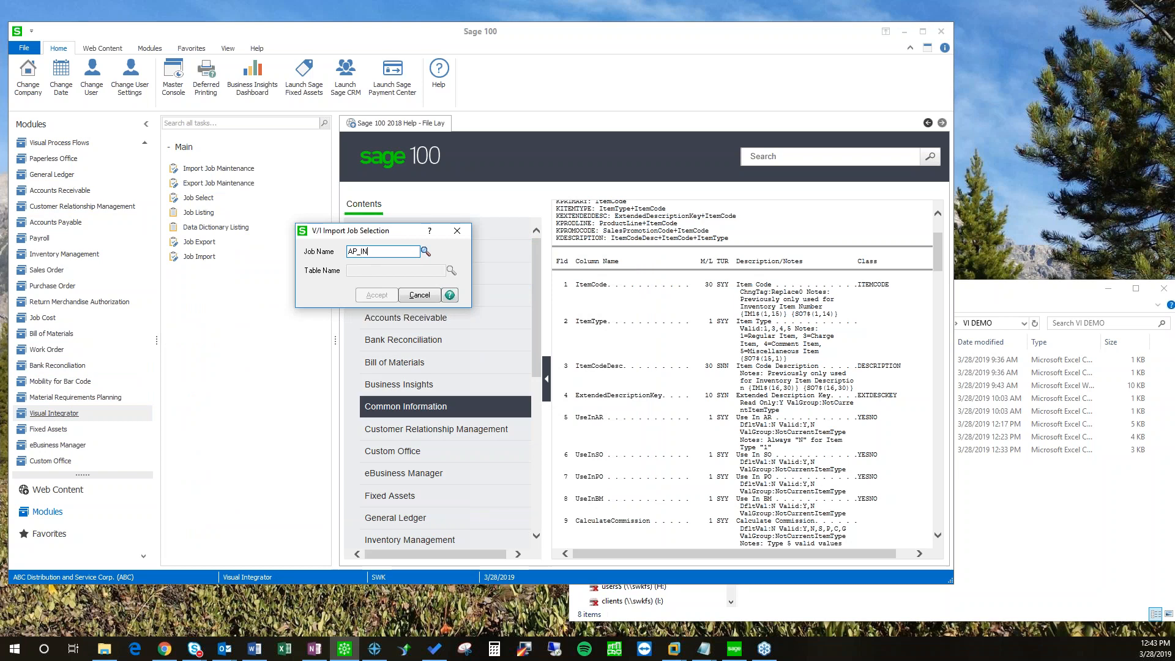
{"action": "type", "text": "V_ENTRY"}
{"action": "key", "text": "Tab"}
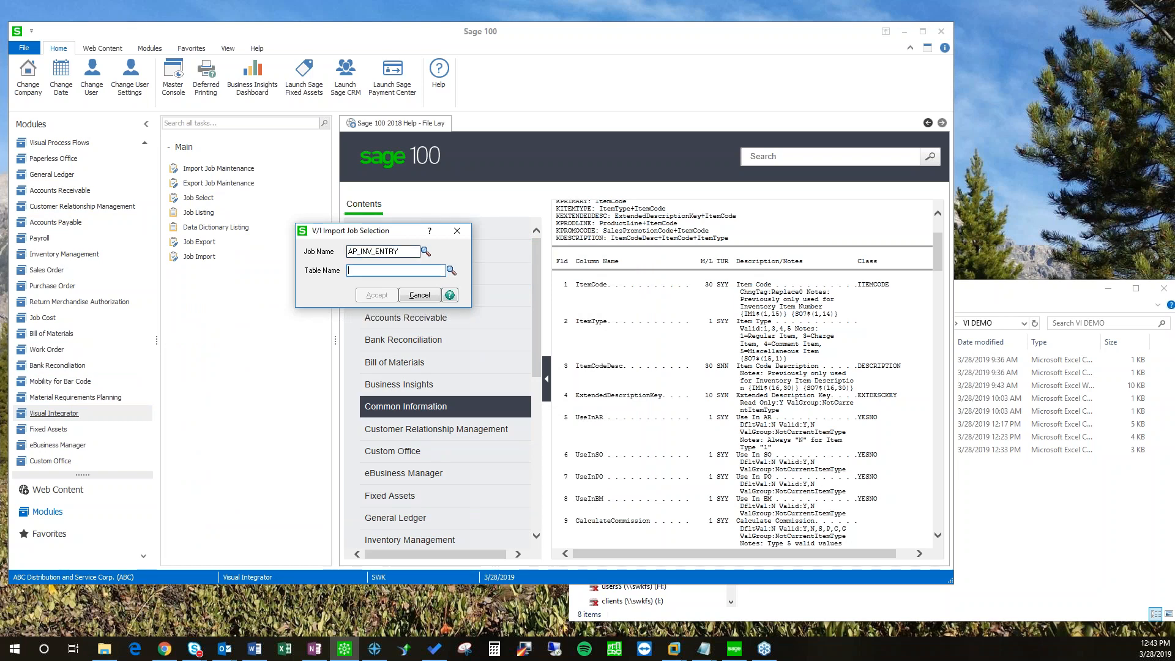
{"action": "left_click", "coordinate": [451, 270]}
{"action": "left_click", "coordinate": [555, 282]}
{"action": "scroll", "coordinate": [556, 292], "scroll_direction": "down", "scroll_amount": 2}
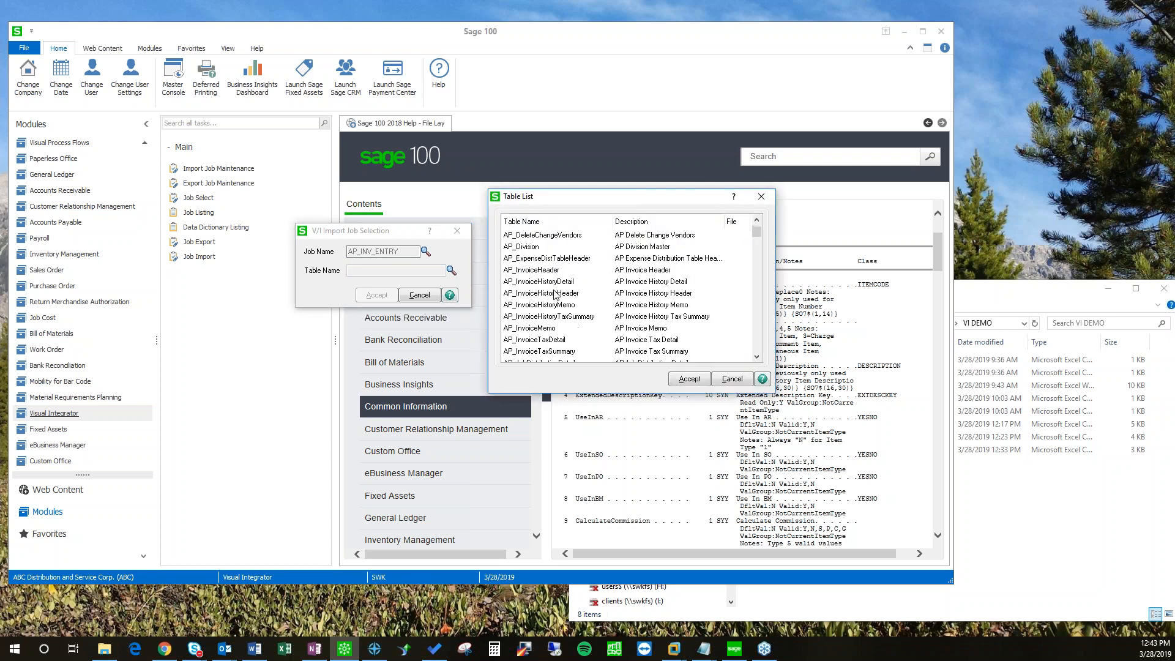
{"action": "left_click", "coordinate": [532, 273]}
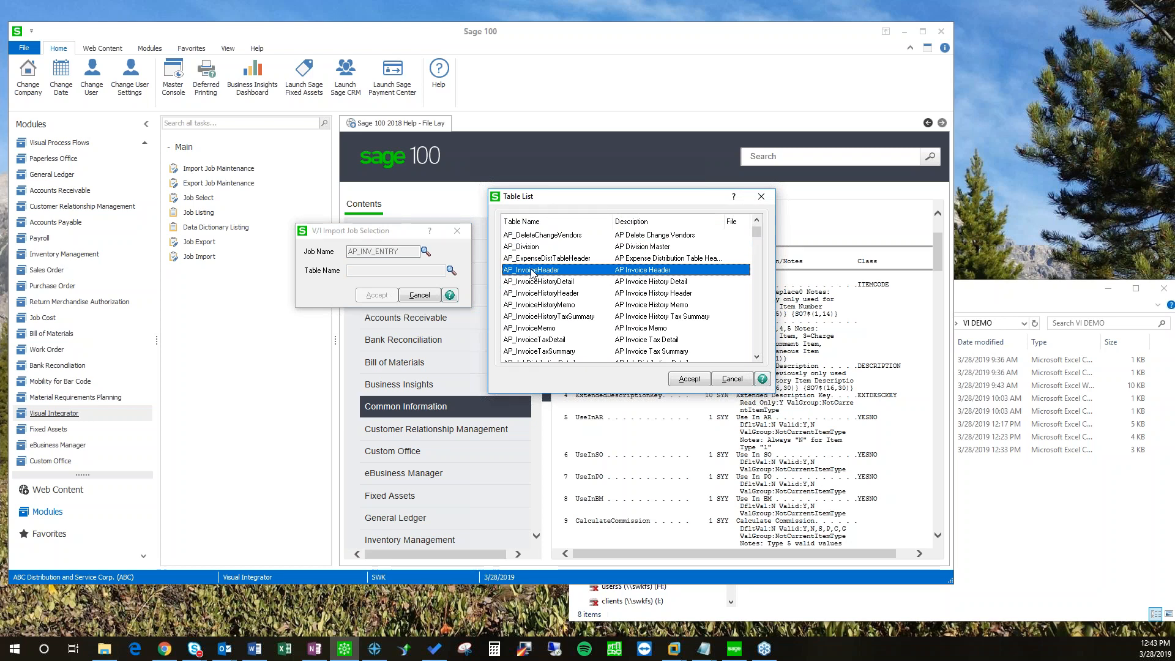
{"action": "left_click", "coordinate": [690, 379]}
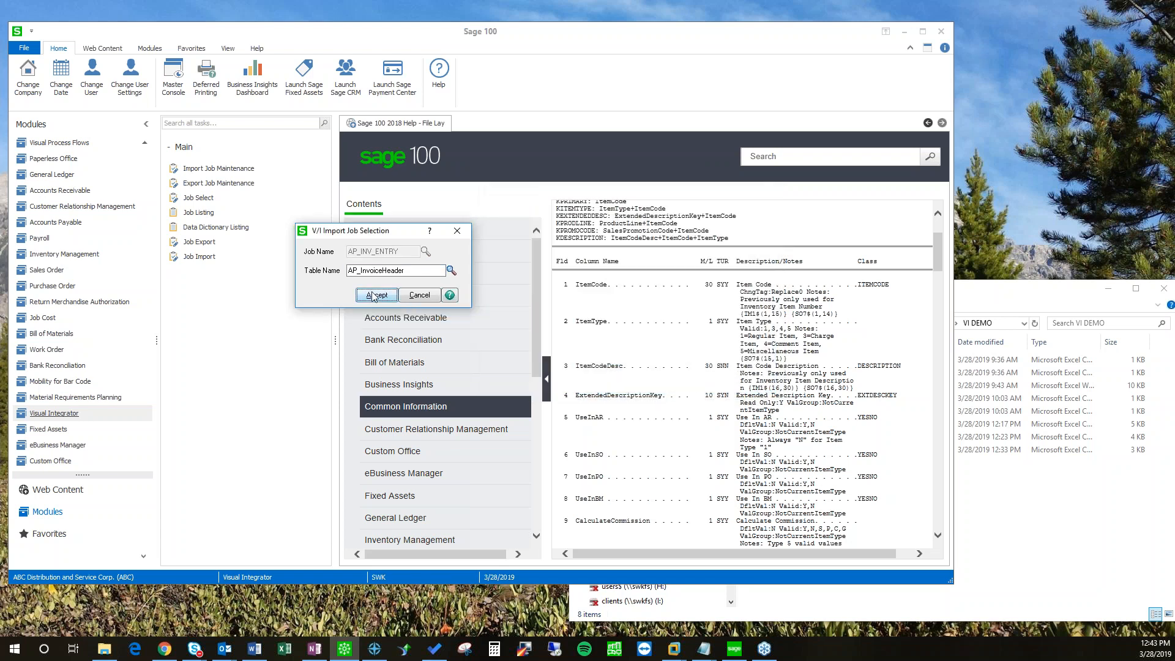
{"action": "left_click", "coordinate": [377, 295]}
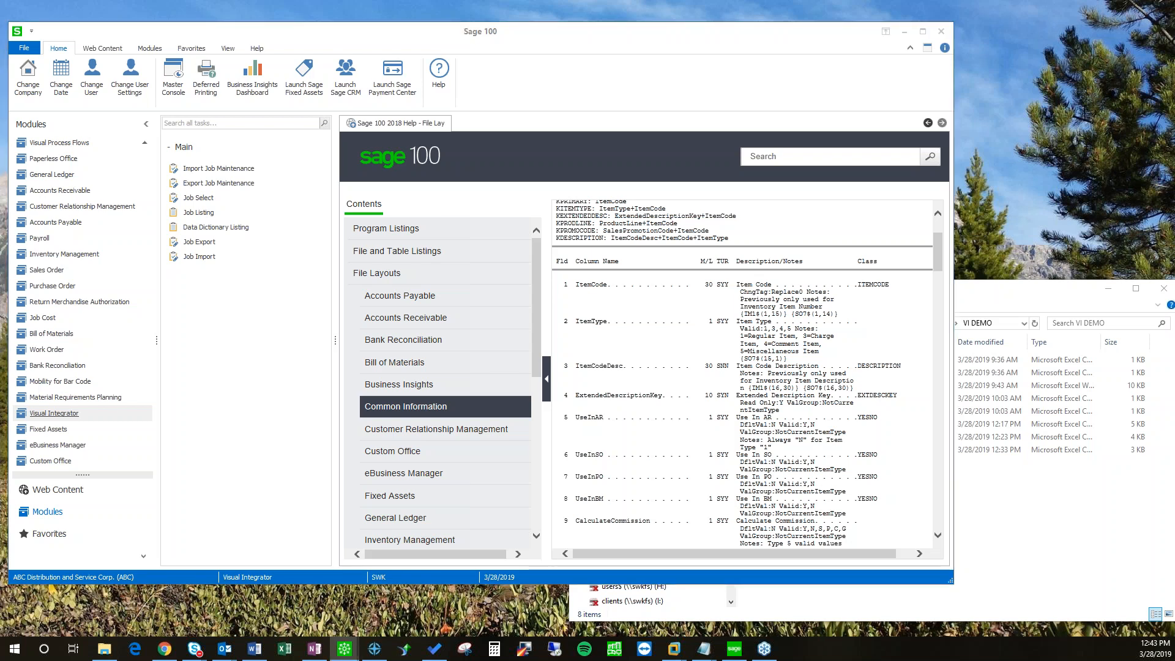
Step: Create the job with long description 'Import into AP Invoice Data Entry'
{"action": "left_click", "coordinate": [471, 289]}
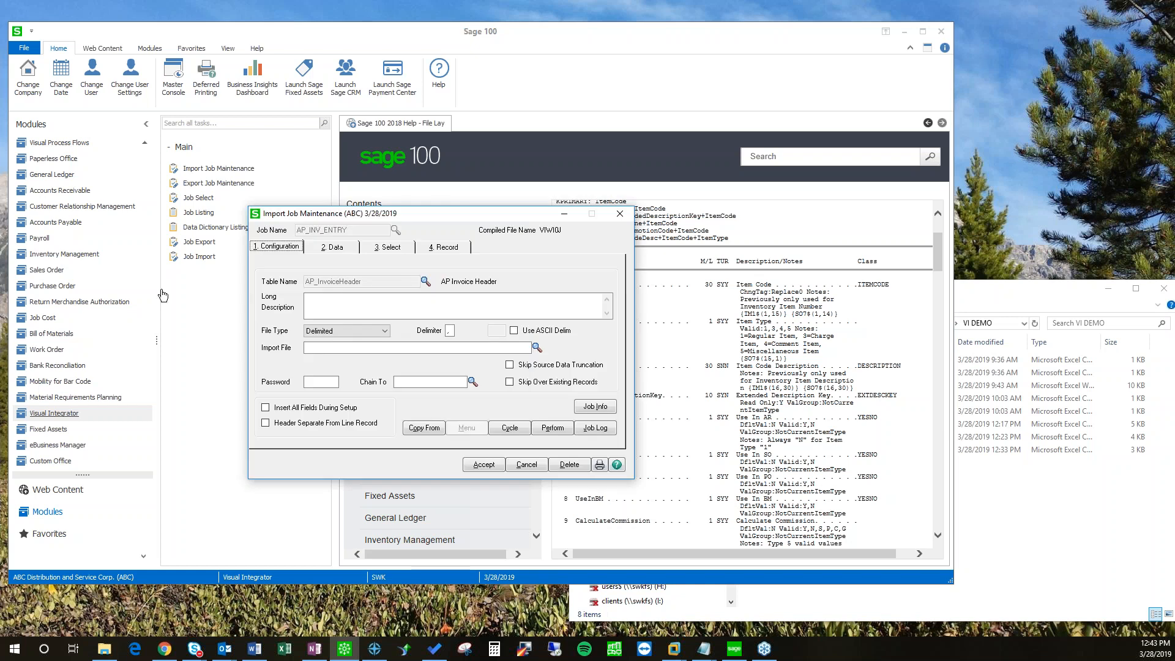
{"action": "left_click_drag", "start_coordinate": [405, 214], "coordinate": [464, 197]}
{"action": "left_click", "coordinate": [428, 295]}
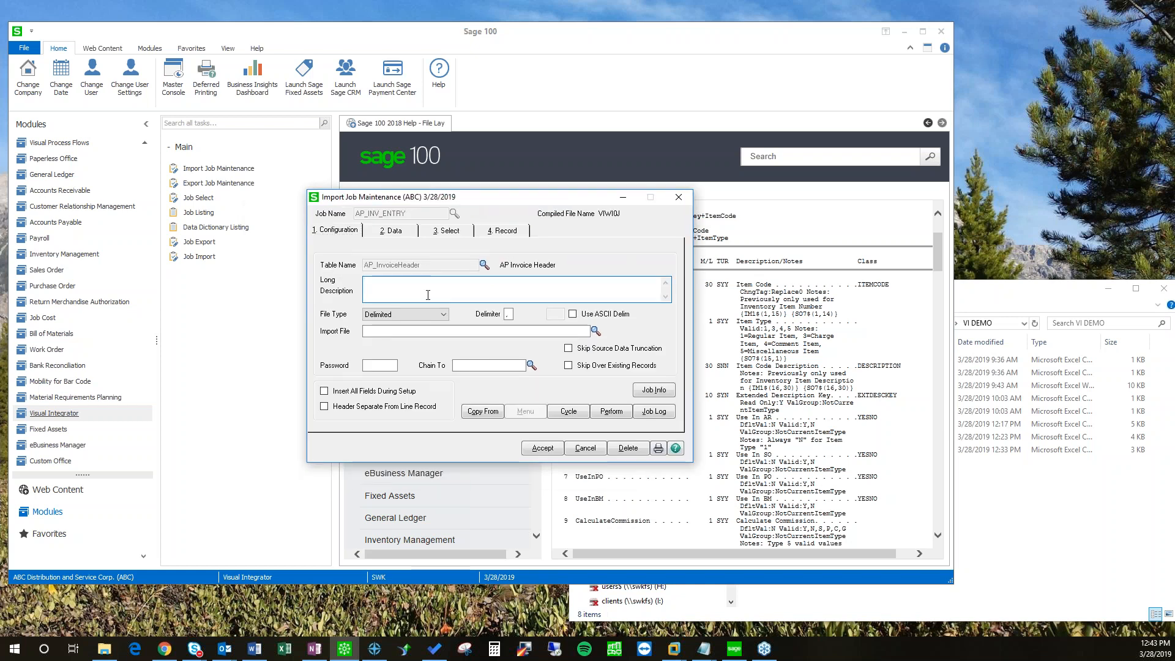
{"action": "type", "text": "Import into AP Invoice Data Entry"}
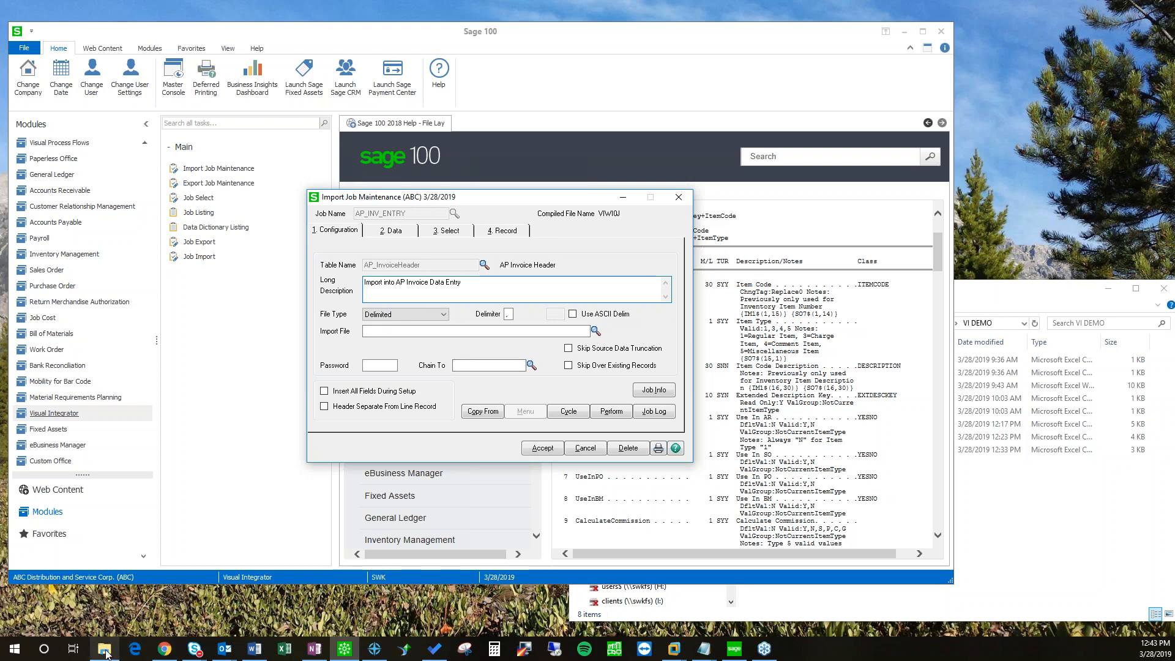
Step: Open AP_Invoice.csv in Notepad beside the import job window for reference
{"action": "left_click", "coordinate": [104, 649]}
{"action": "right_click", "coordinate": [784, 375]}
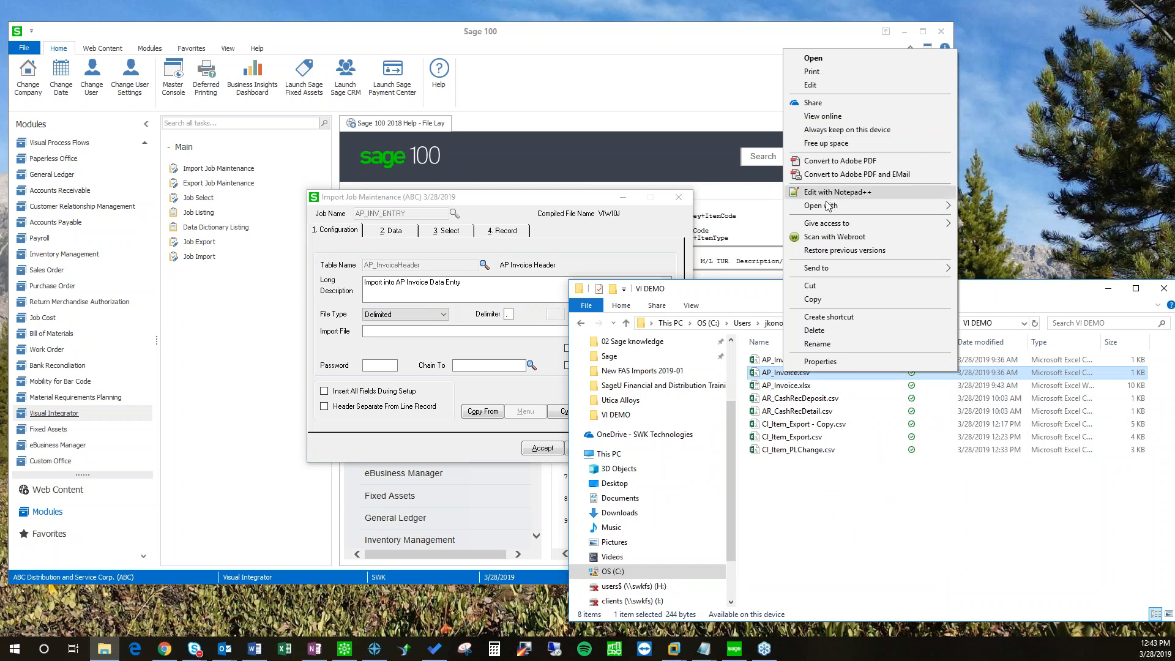
{"action": "mouse_move", "coordinate": [827, 205]}
{"action": "left_click", "coordinate": [1003, 224]}
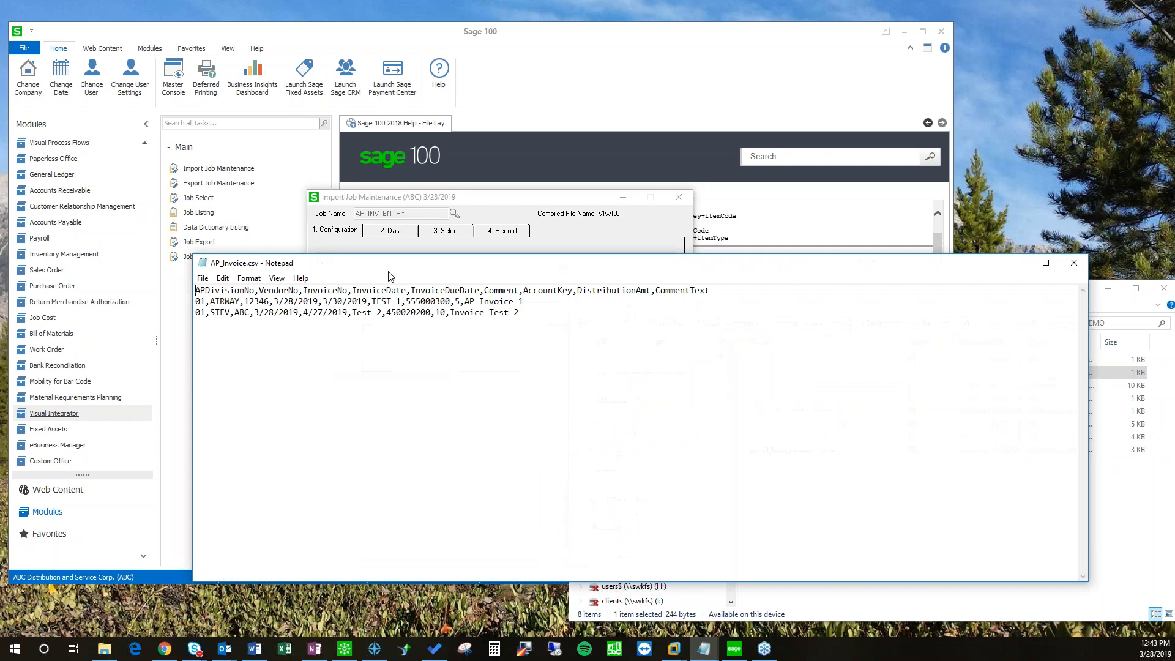
{"action": "left_click_drag", "start_coordinate": [395, 263], "coordinate": [414, 453]}
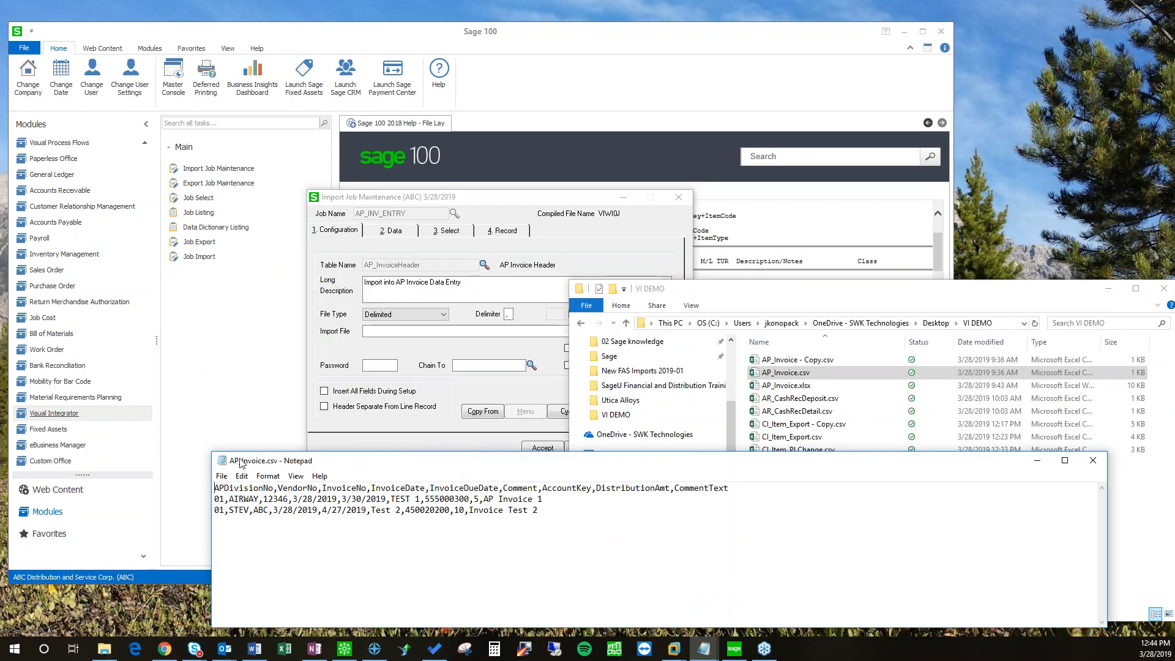
{"action": "left_click_drag", "start_coordinate": [219, 452], "coordinate": [560, 439]}
{"action": "left_click_drag", "start_coordinate": [462, 199], "coordinate": [312, 200]}
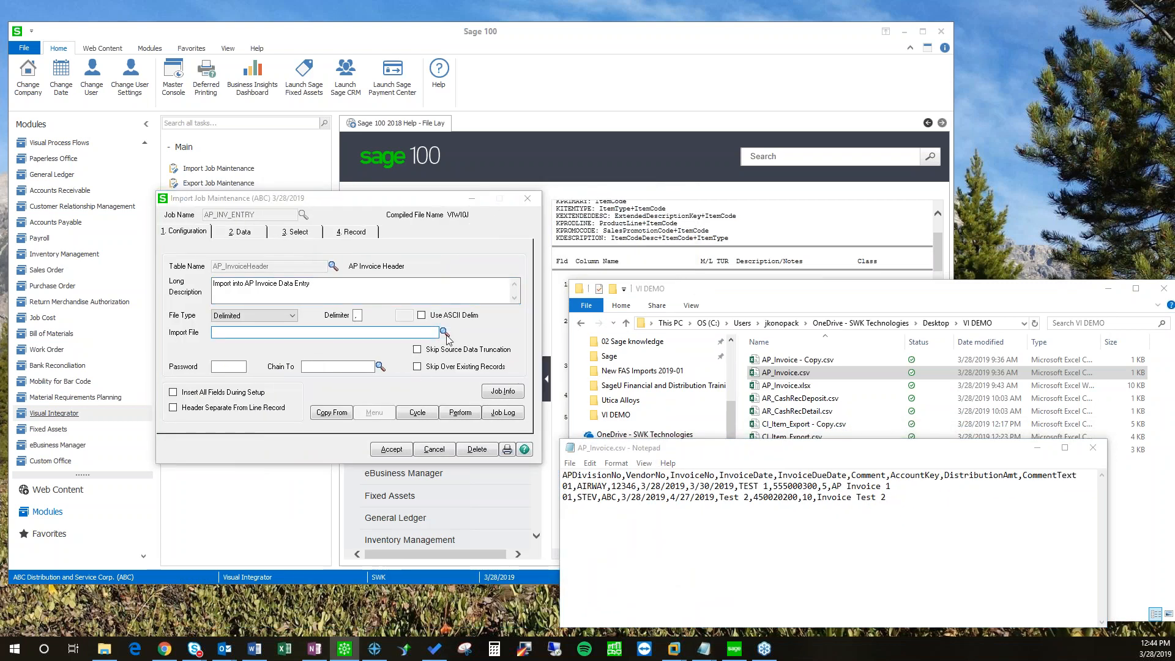
Step: Set the import file to Desktop\VI DEMO\AP_Invoice.csv
{"action": "left_click", "coordinate": [444, 332]}
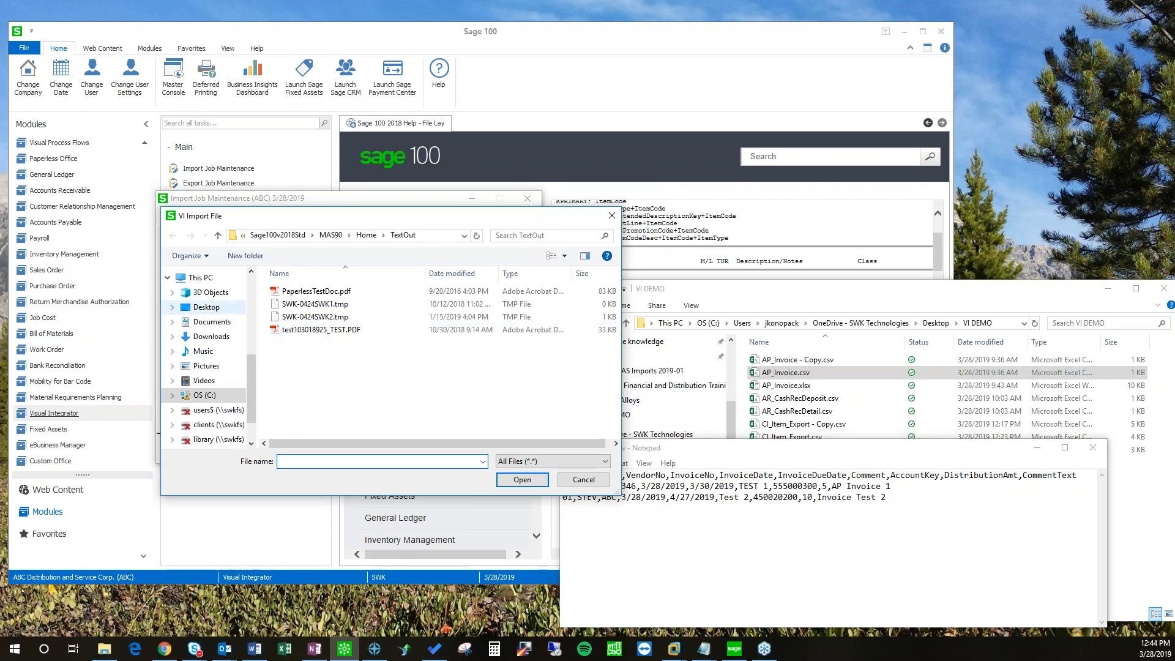
{"action": "left_click", "coordinate": [208, 307]}
{"action": "double_click", "coordinate": [291, 331]}
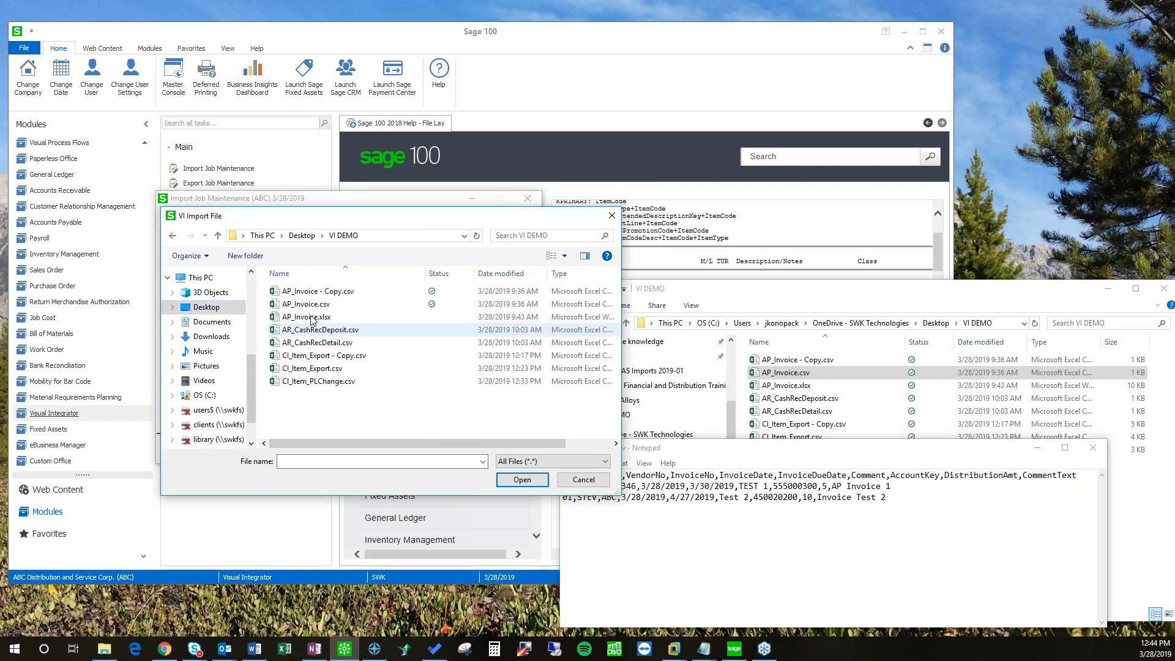
{"action": "left_click", "coordinate": [306, 306]}
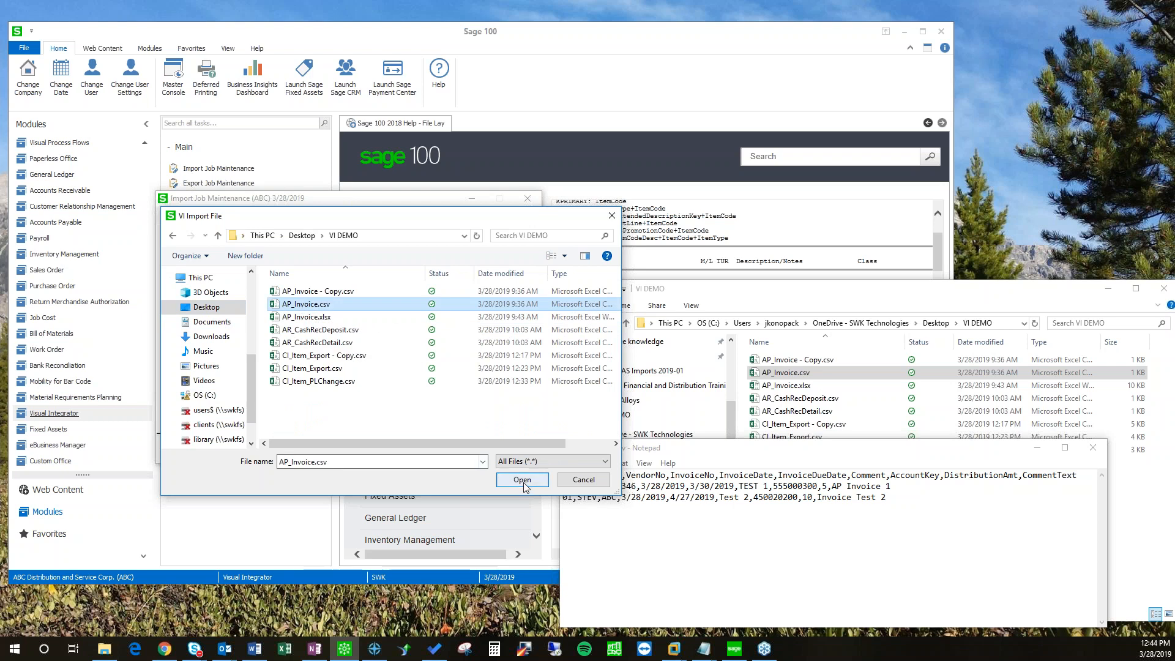
{"action": "left_click", "coordinate": [520, 480]}
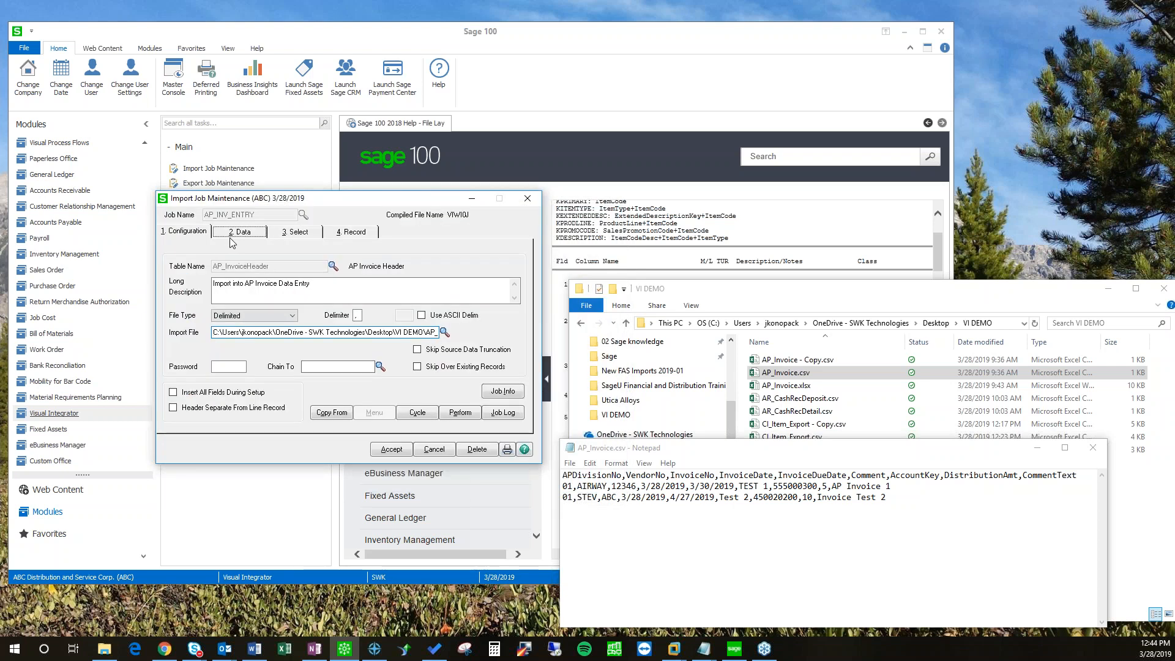
Step: Map H.InvoiceDate, H.InvoiceDueDate and H.Comment as fields four to six
{"action": "left_click", "coordinate": [245, 236]}
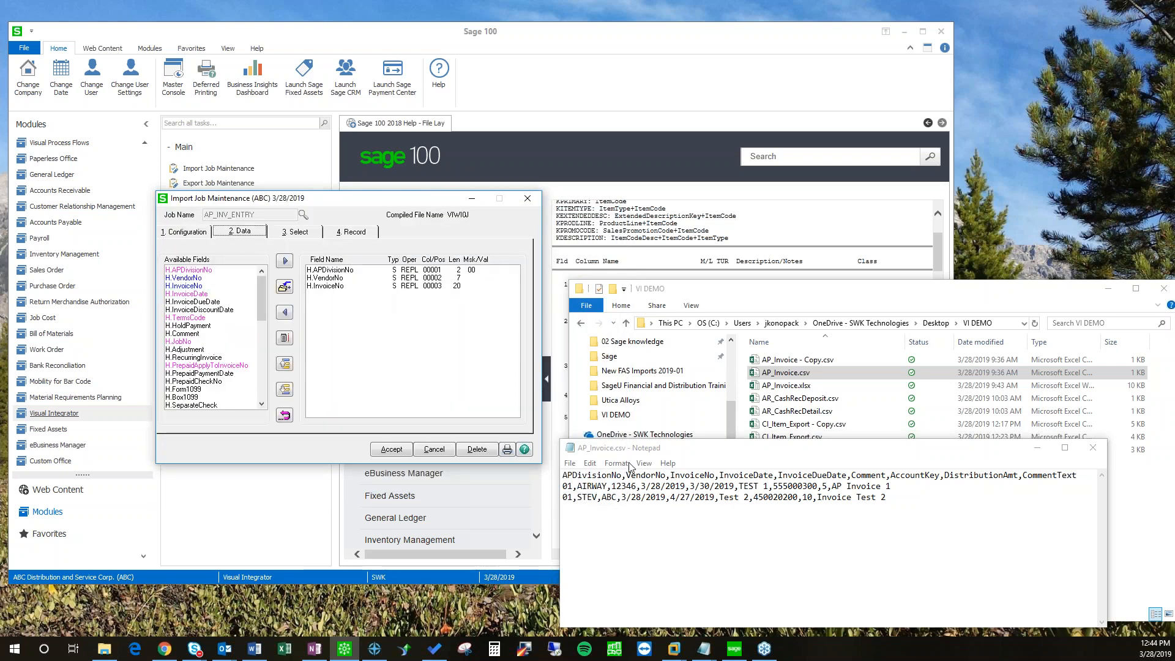
{"action": "left_click", "coordinate": [326, 270]}
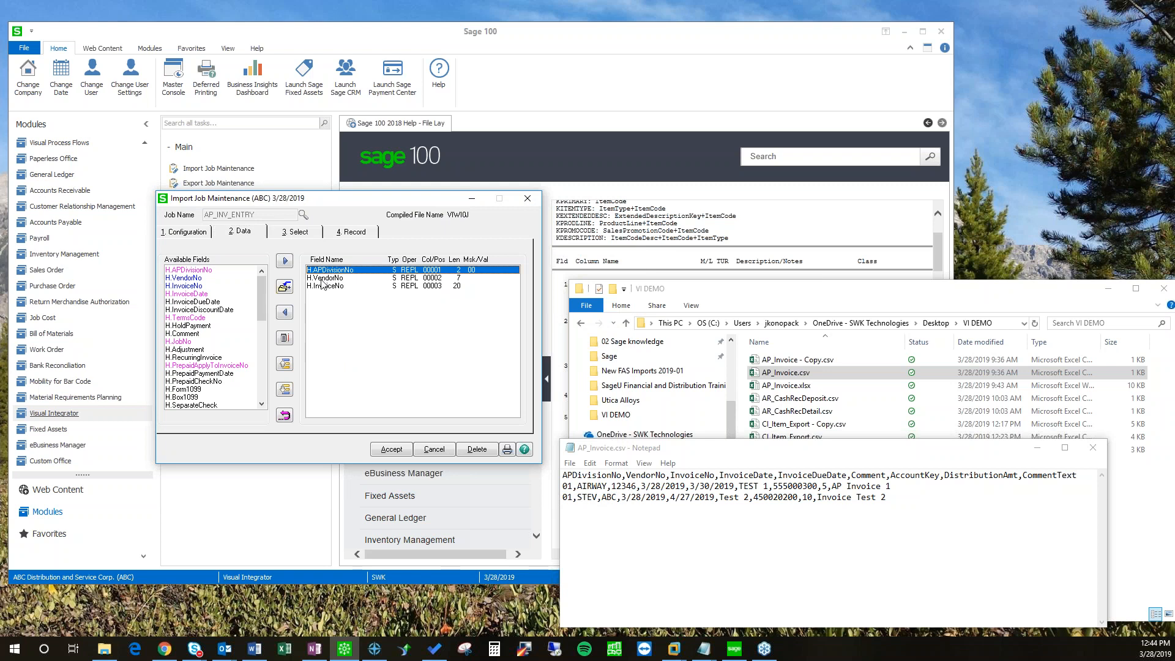
{"action": "left_click", "coordinate": [324, 278]}
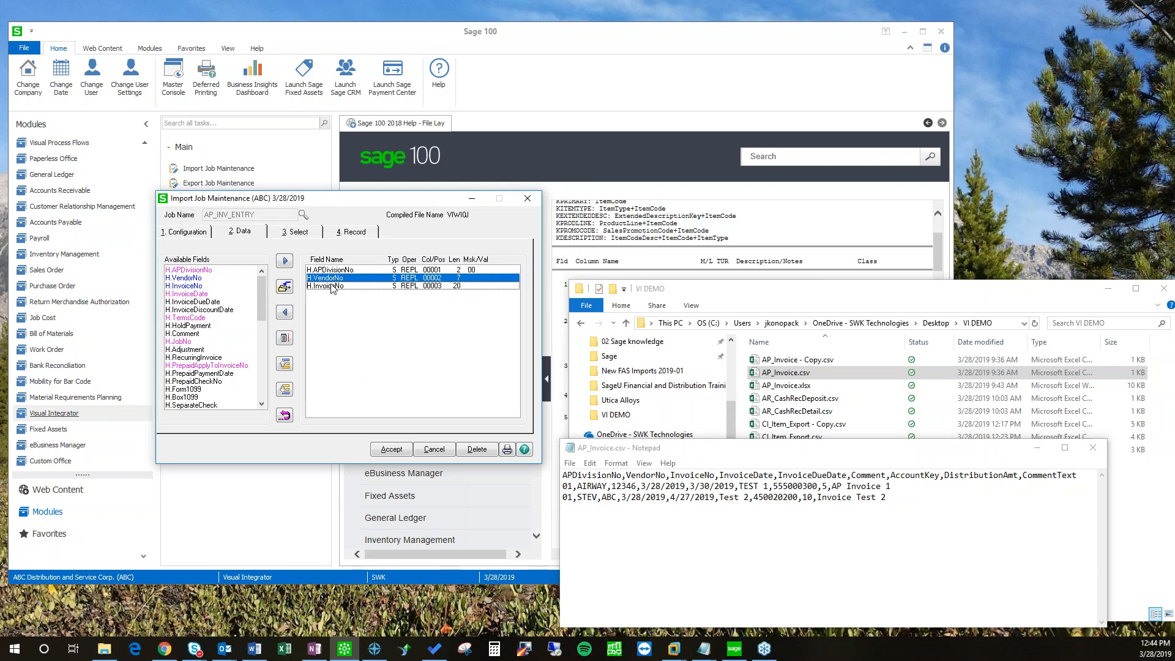
{"action": "left_click", "coordinate": [331, 286]}
{"action": "left_click", "coordinate": [202, 286]}
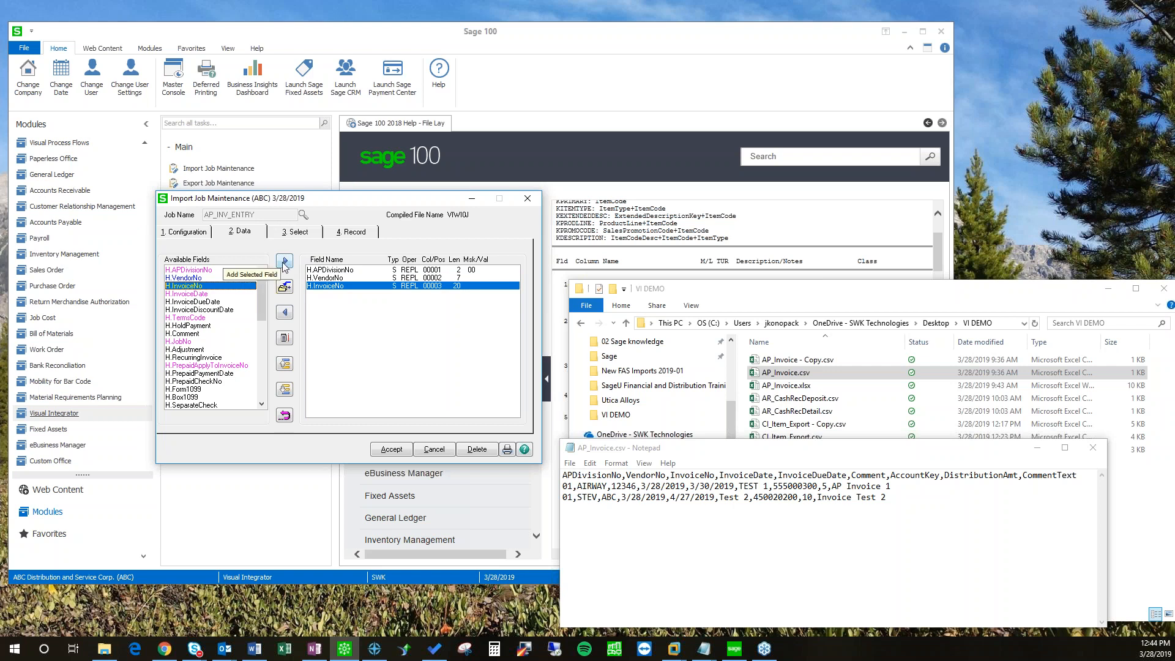
{"action": "left_click", "coordinate": [191, 295]}
{"action": "left_click", "coordinate": [285, 262]}
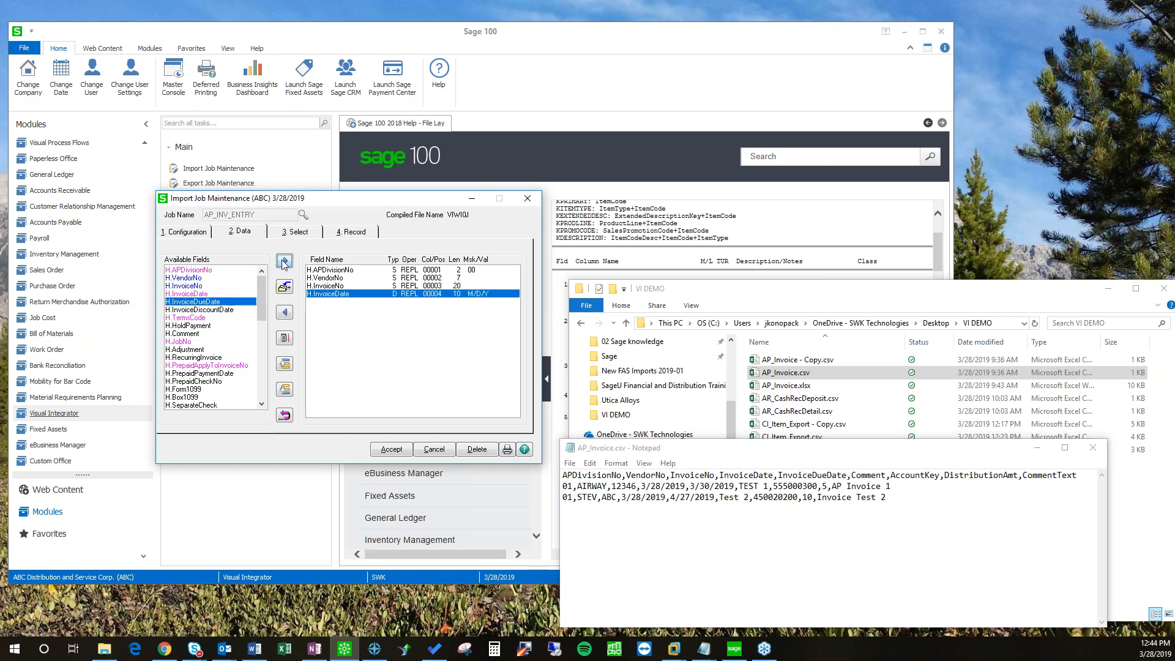
{"action": "left_click", "coordinate": [283, 262]}
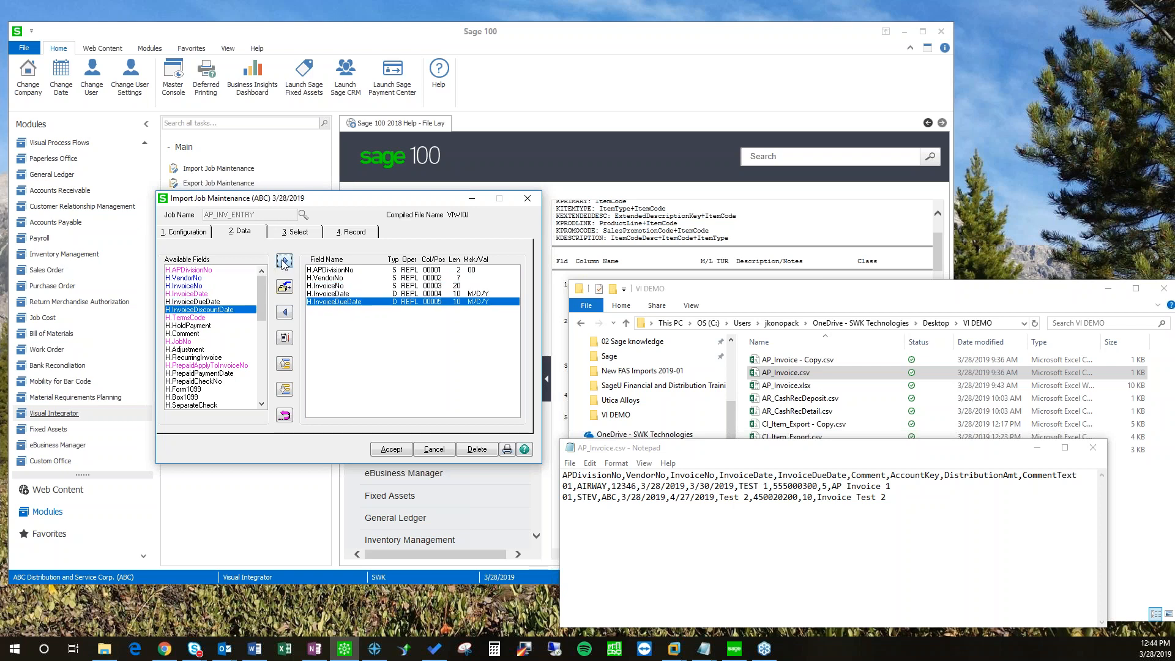
{"action": "left_click", "coordinate": [187, 334]}
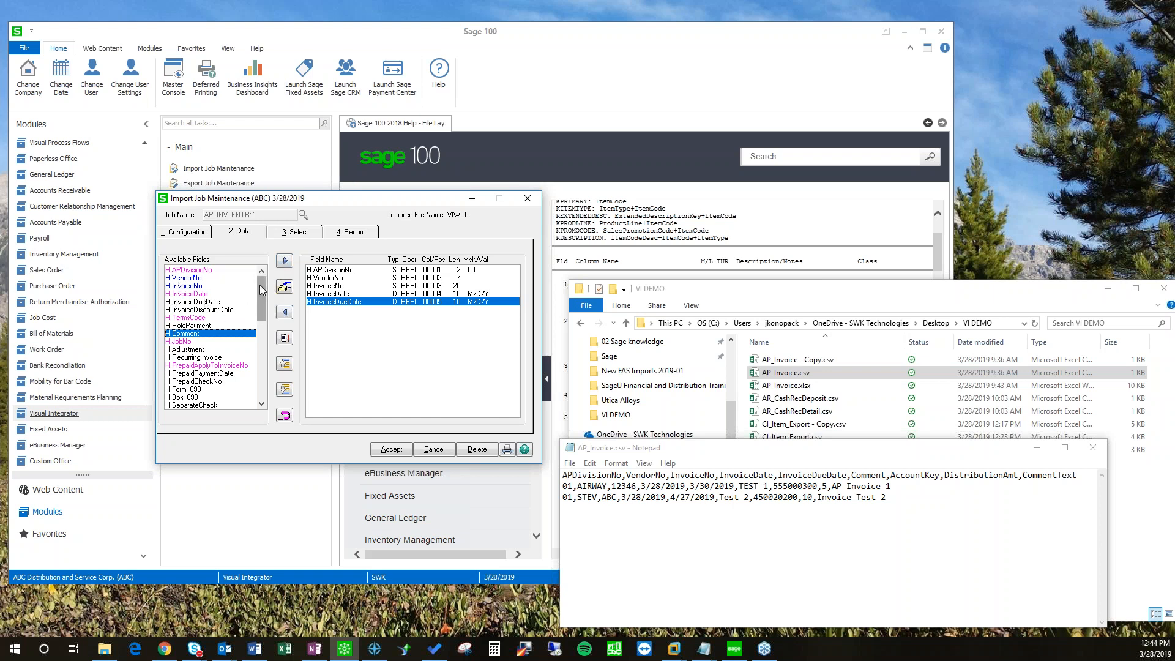
{"action": "mouse_move", "coordinate": [259, 285]}
{"action": "left_mouse_down"}
{"action": "mouse_move", "coordinate": [263, 324]}
{"action": "mouse_move", "coordinate": [263, 286]}
{"action": "left_mouse_up"}
{"action": "left_click", "coordinate": [285, 261]}
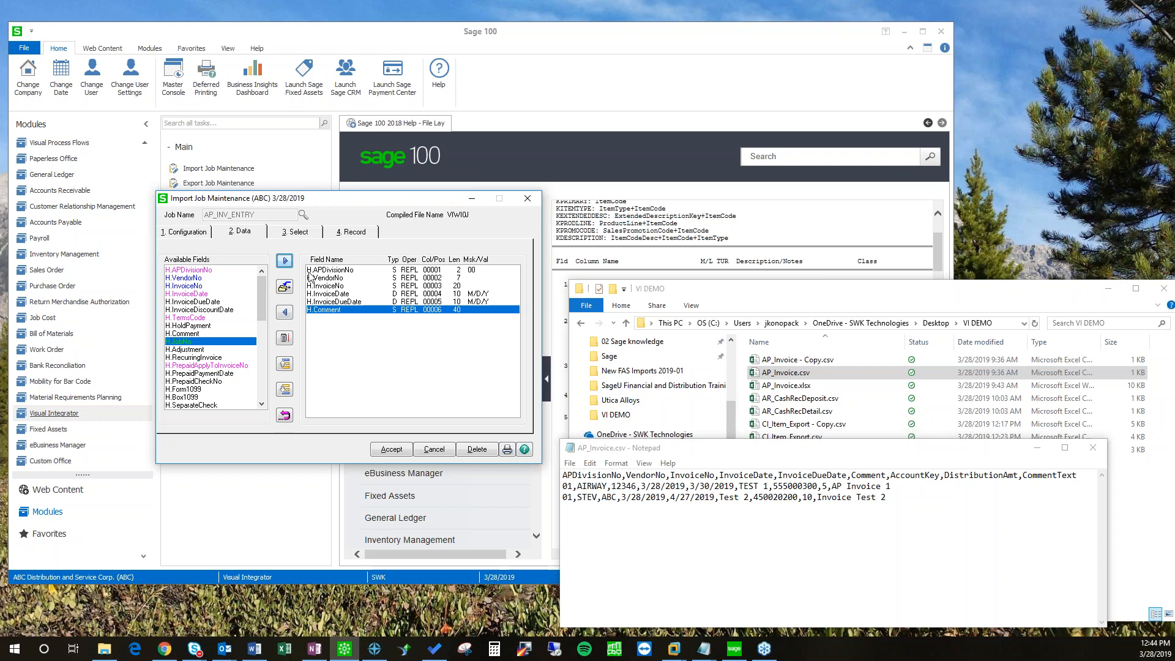
{"action": "mouse_move", "coordinate": [264, 312]}
{"action": "left_mouse_down"}
{"action": "mouse_move", "coordinate": [262, 386]}
{"action": "mouse_move", "coordinate": [261, 316]}
{"action": "left_mouse_up"}
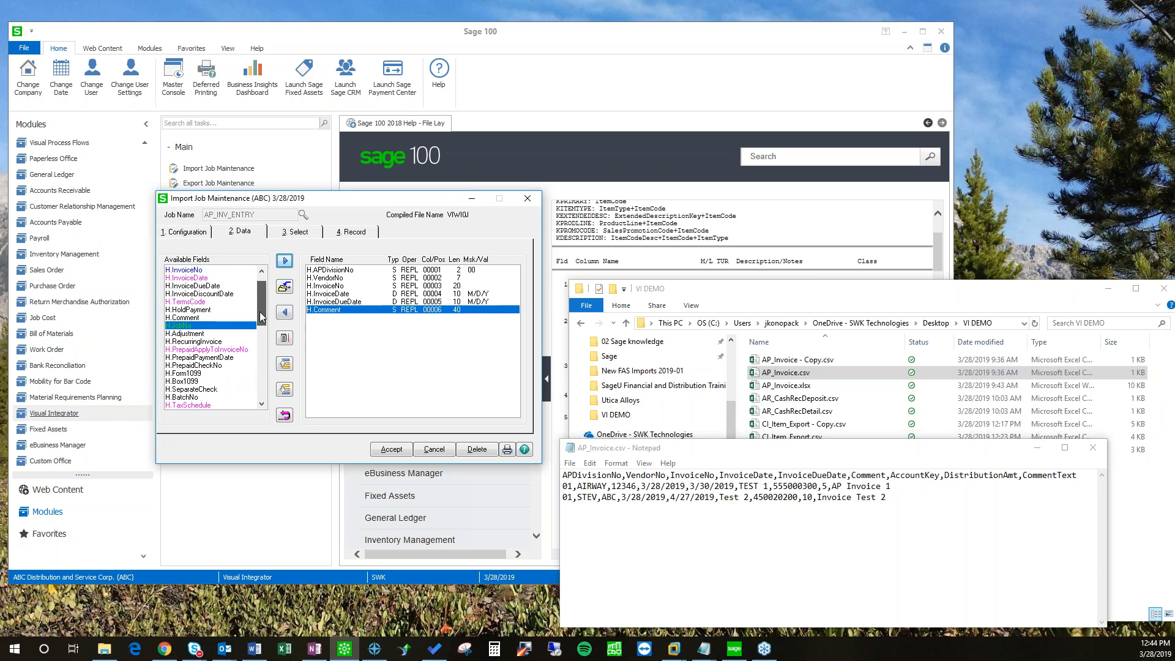
Step: Map L.AccountKey, L.DistributionAmt and L.CommentText as fields seven to nine, matching the CSV header
{"action": "left_click_drag", "start_coordinate": [885, 477], "coordinate": [753, 477]}
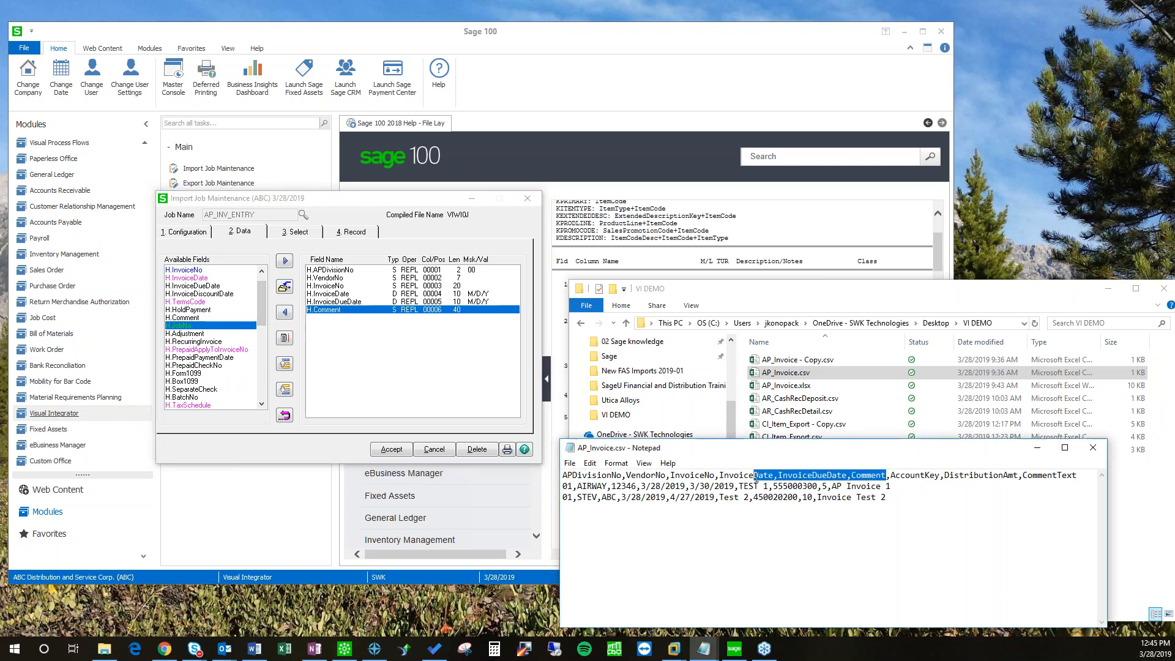
{"action": "left_click_drag", "start_coordinate": [892, 479], "coordinate": [1009, 478]}
{"action": "left_click", "coordinate": [939, 507]}
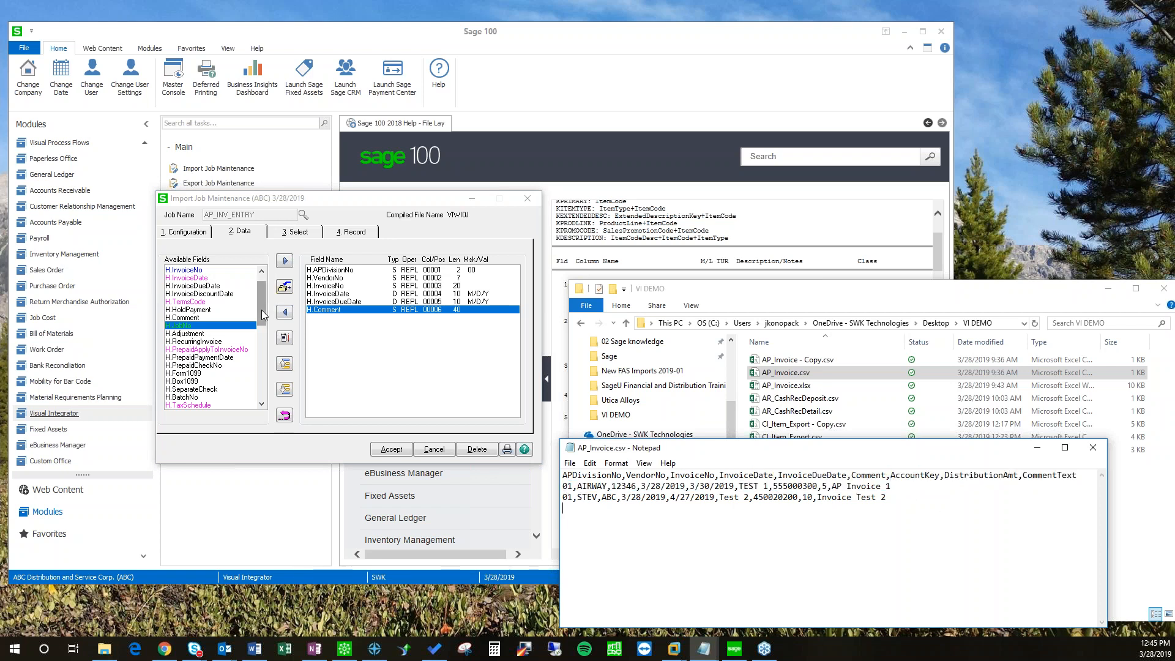
{"action": "left_click_drag", "start_coordinate": [263, 314], "coordinate": [263, 361]}
{"action": "left_click", "coordinate": [202, 349]}
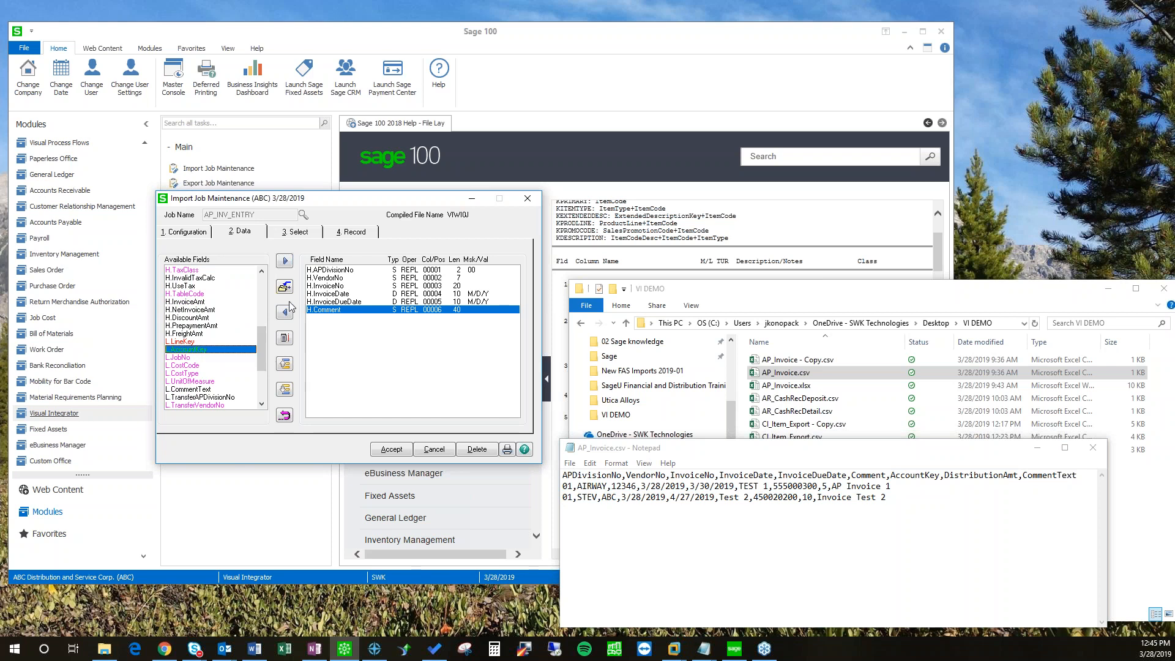
{"action": "left_click", "coordinate": [284, 262]}
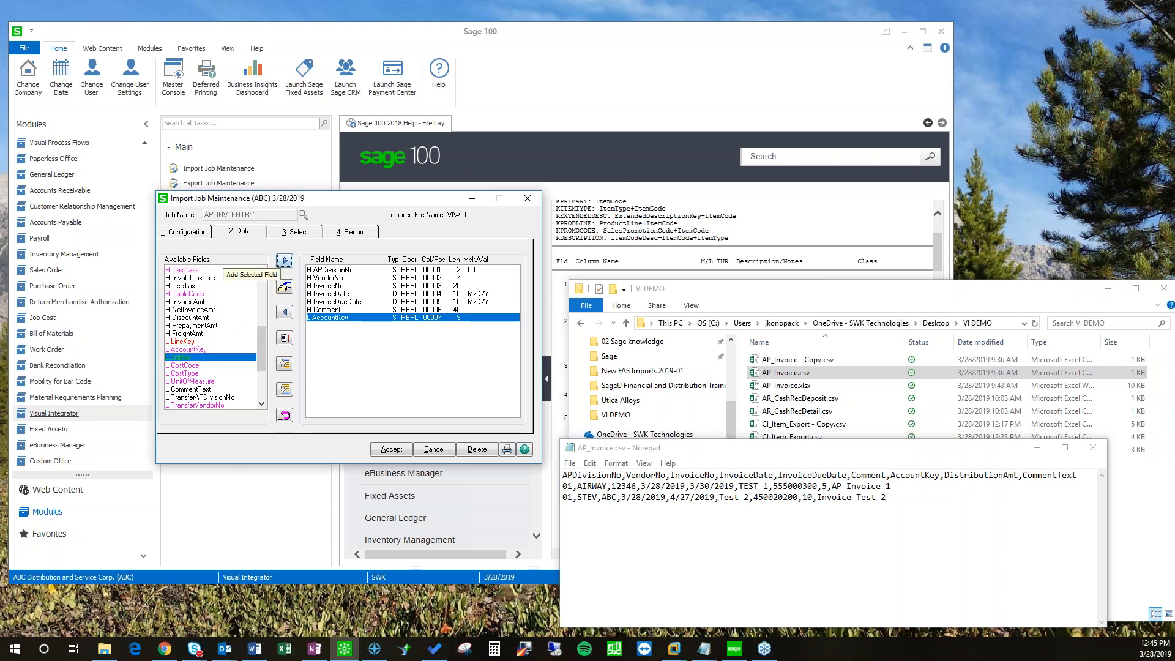
{"action": "left_click_drag", "start_coordinate": [263, 361], "coordinate": [263, 391]}
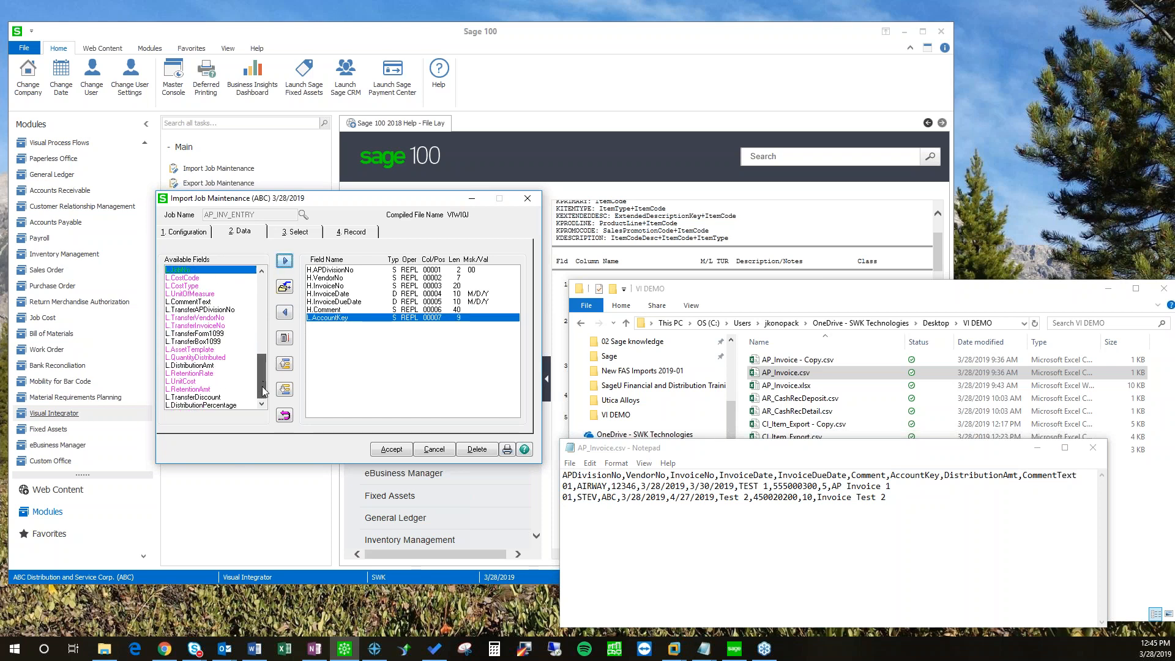
{"action": "double_click", "coordinate": [197, 365]}
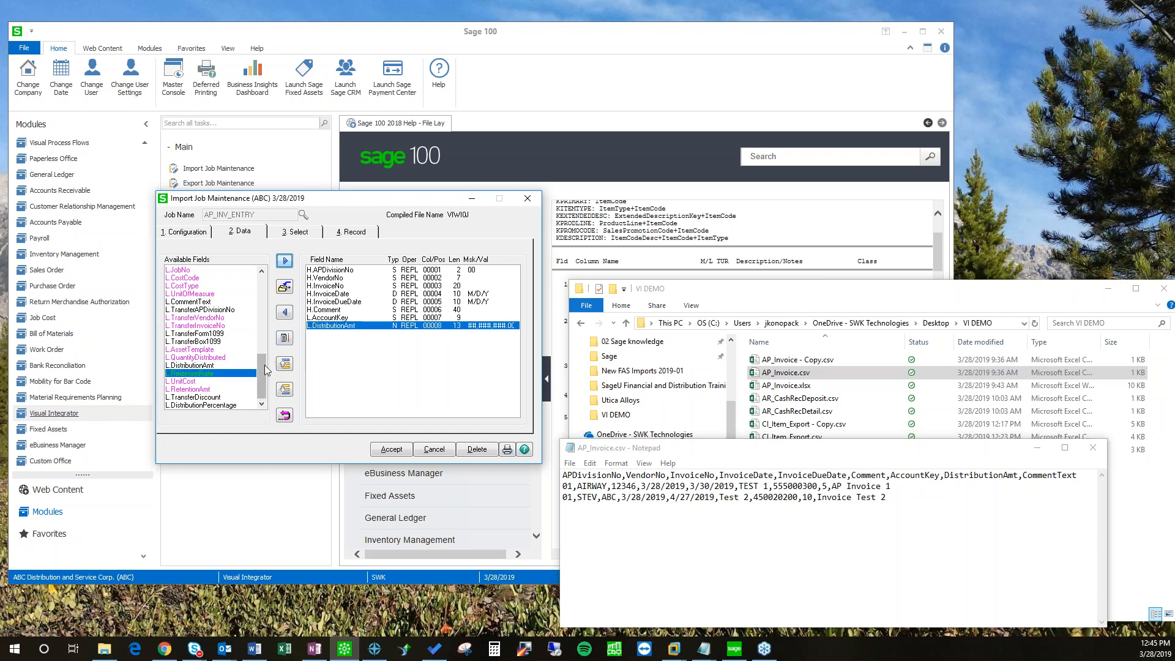
{"action": "scroll", "coordinate": [263, 370], "scroll_direction": "up", "scroll_amount": 1}
{"action": "left_click", "coordinate": [192, 325]}
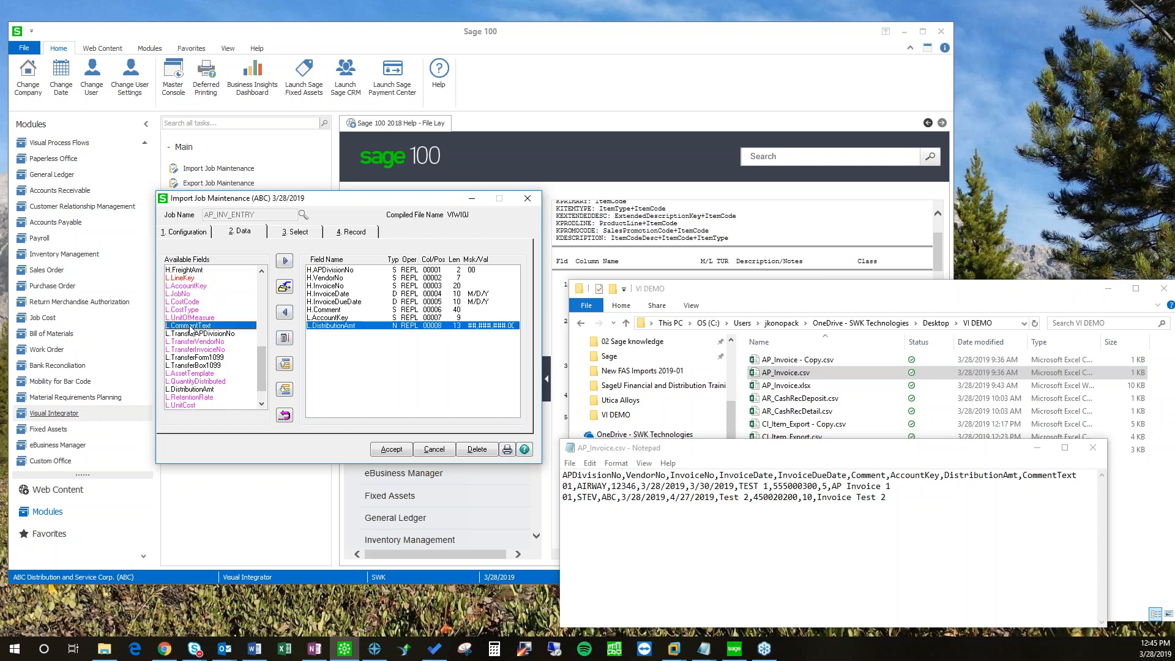
{"action": "left_click", "coordinate": [285, 262]}
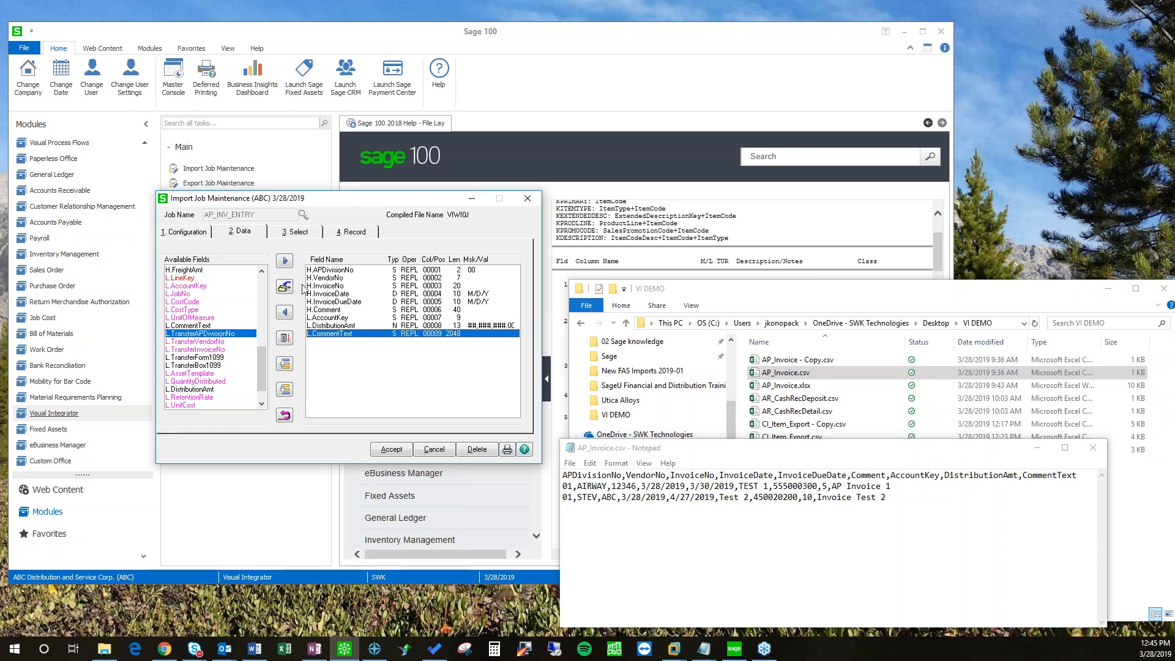
{"action": "left_click", "coordinate": [284, 235]}
Step: Add a Skip Record rule on field 1: start 1, length 5, equal to APDiv
{"action": "left_click", "coordinate": [349, 232]}
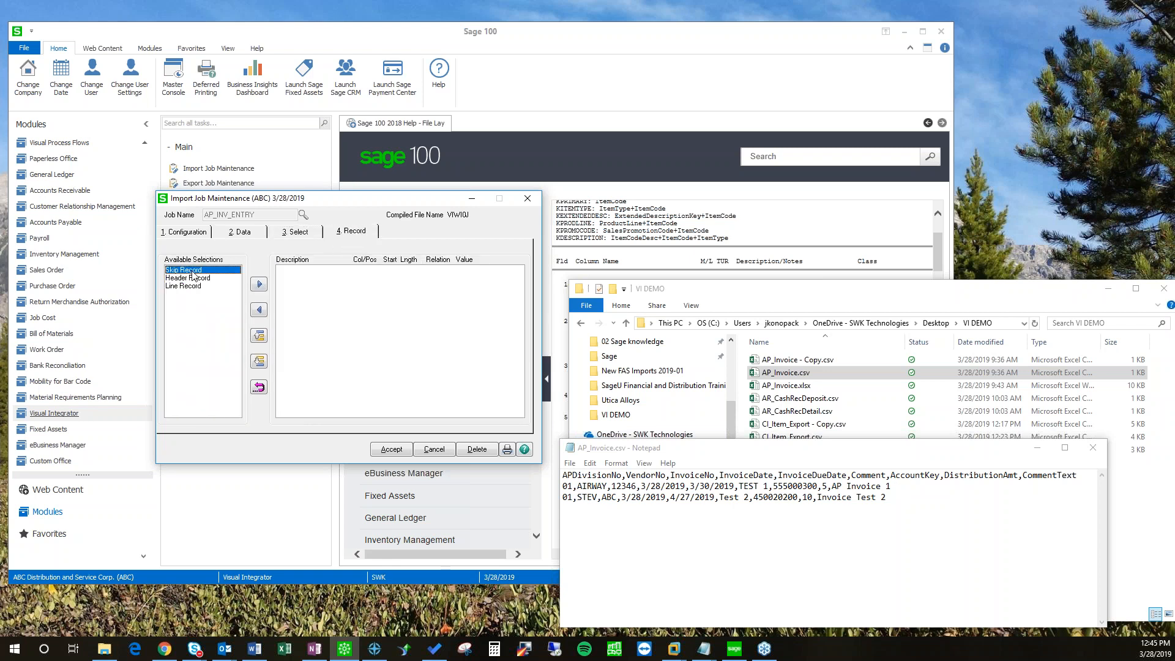
{"action": "left_click", "coordinate": [259, 285]}
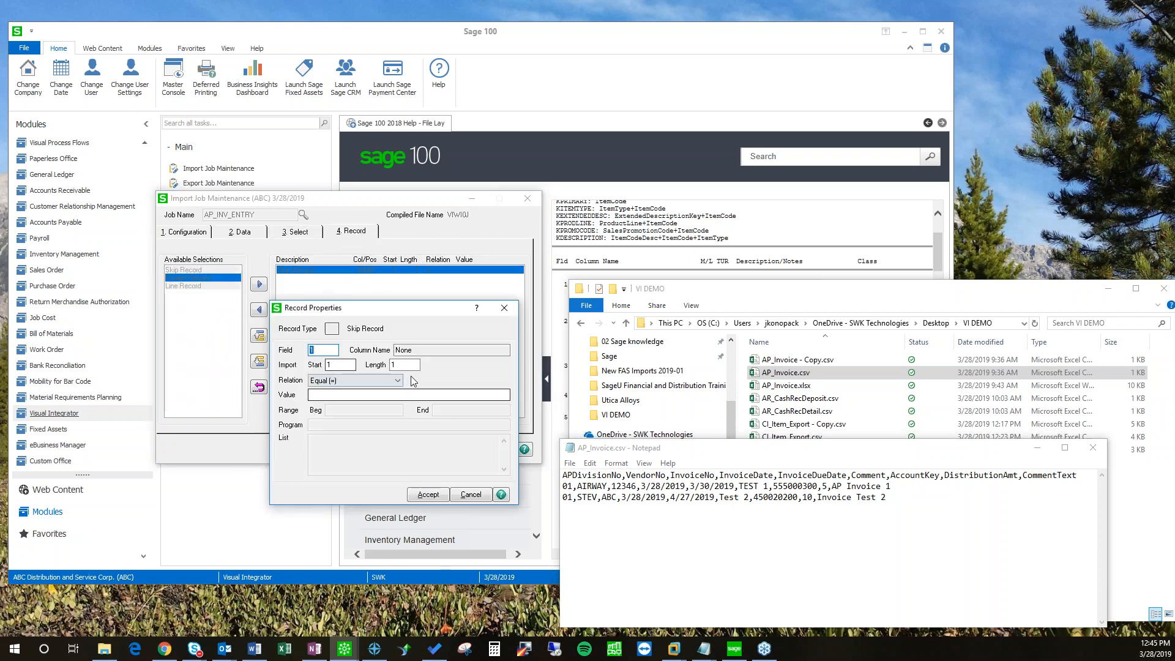
{"action": "left_click", "coordinate": [406, 364]}
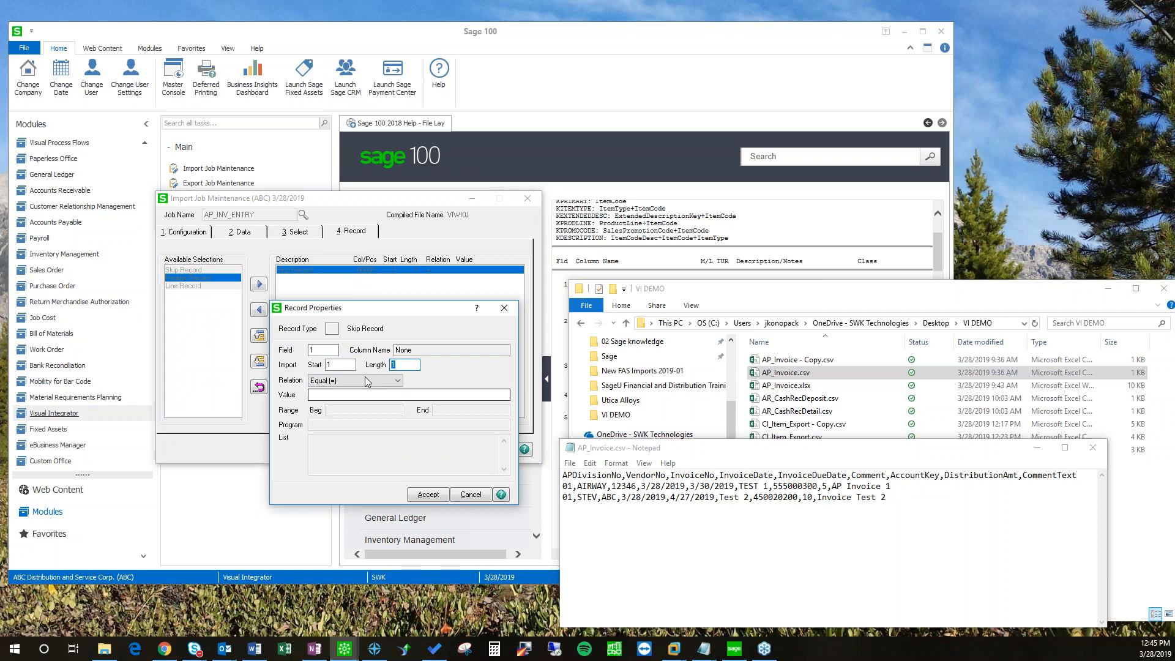
{"action": "type", "text": "5"}
{"action": "left_click", "coordinate": [345, 395]}
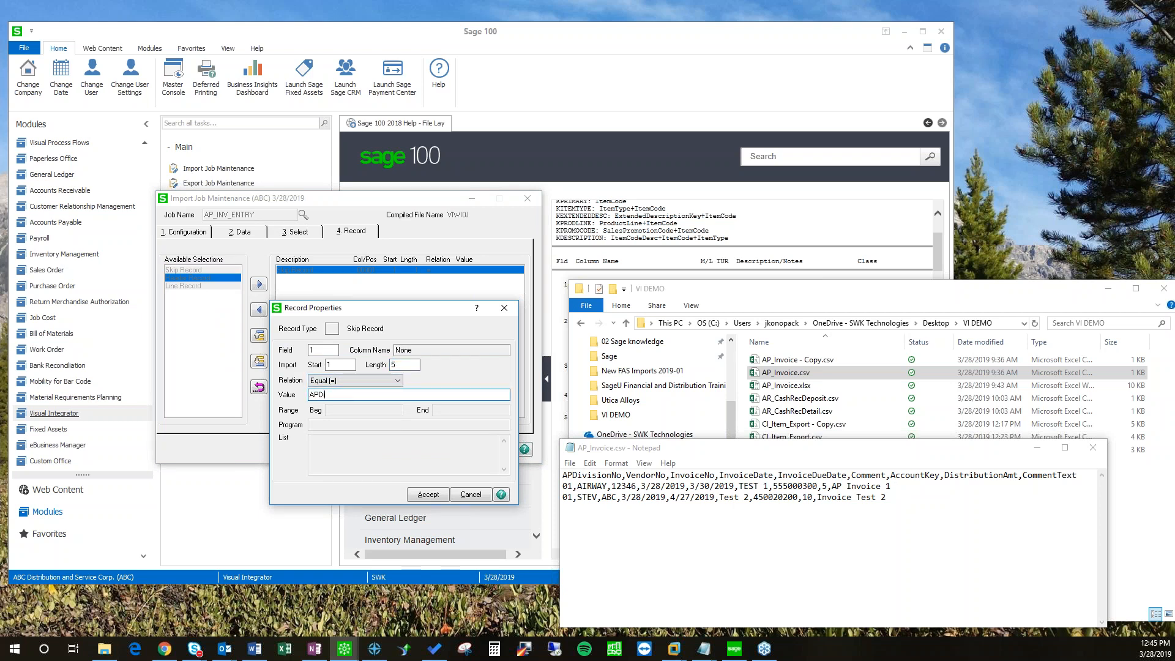
{"action": "key", "text": "shift+Tab"}
{"action": "key", "text": "shift+Tab"}
{"action": "left_click", "coordinate": [339, 399]}
{"action": "left_click_drag", "start_coordinate": [589, 475], "coordinate": [563, 476]}
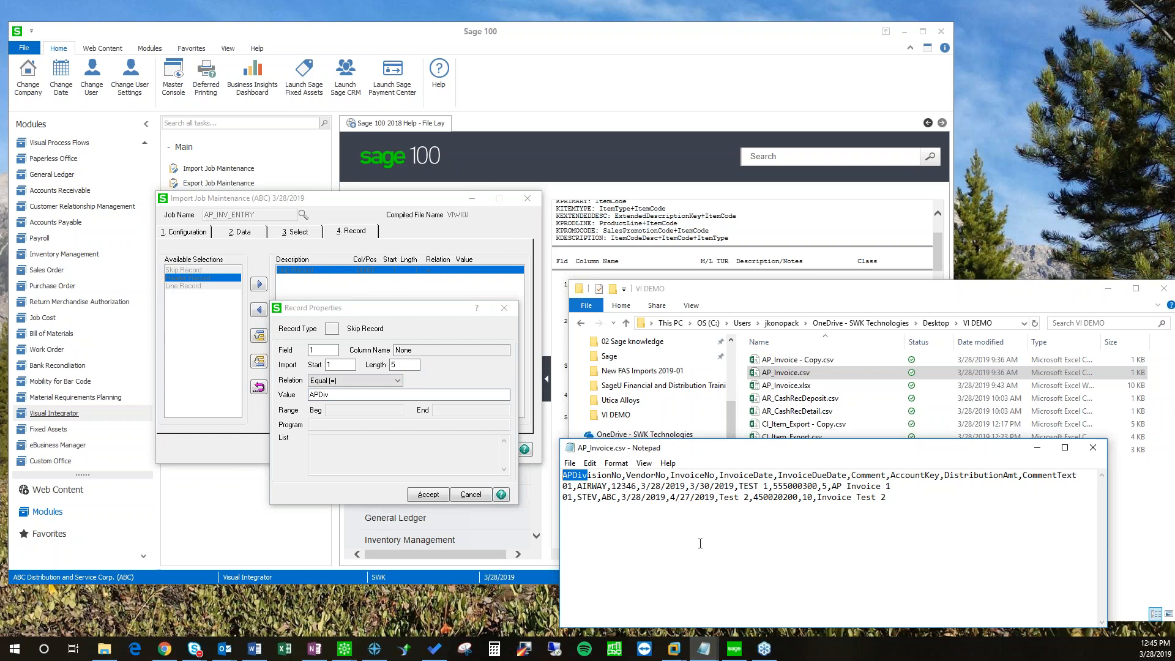
{"action": "left_click_drag", "start_coordinate": [410, 308], "coordinate": [384, 284]}
{"action": "left_click", "coordinate": [402, 470]}
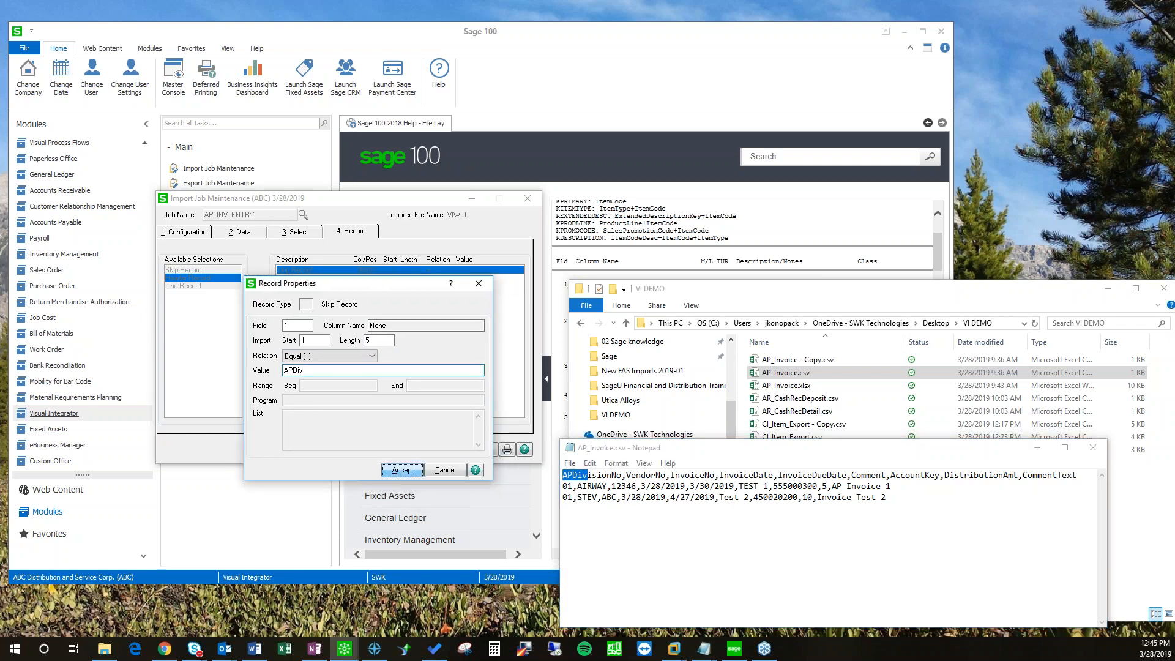
{"action": "left_click", "coordinate": [243, 232]}
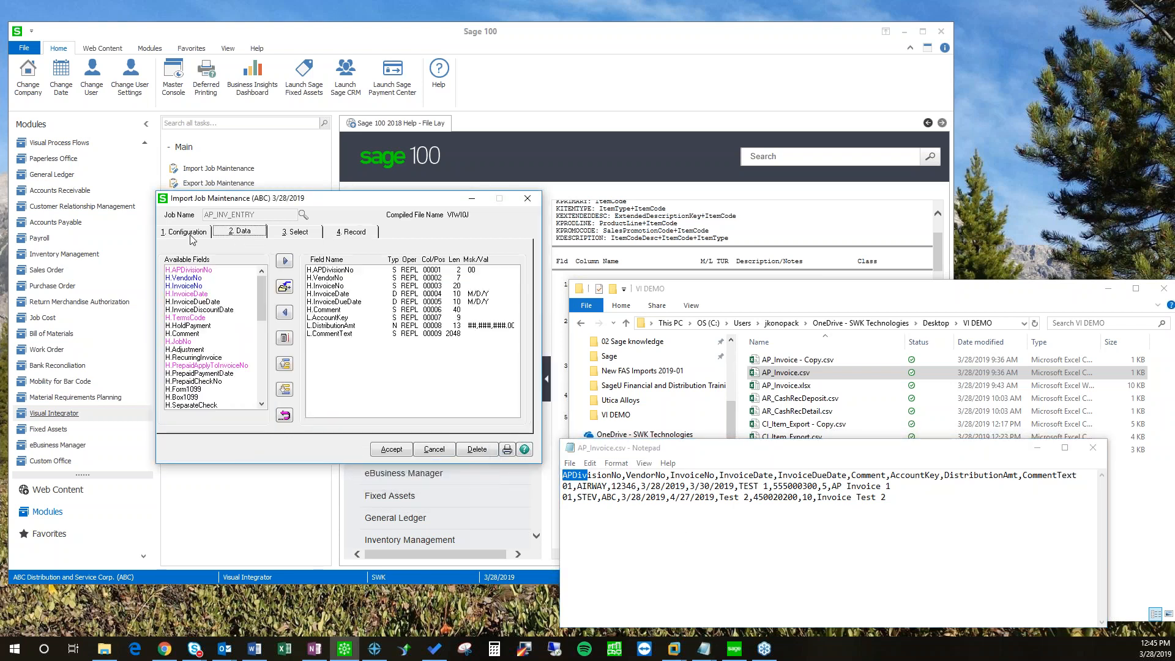
Step: Save AP_INV_ENTRY and test it on all records: 5 read, 4 imported, 1 skipped
{"action": "left_click", "coordinate": [404, 453]}
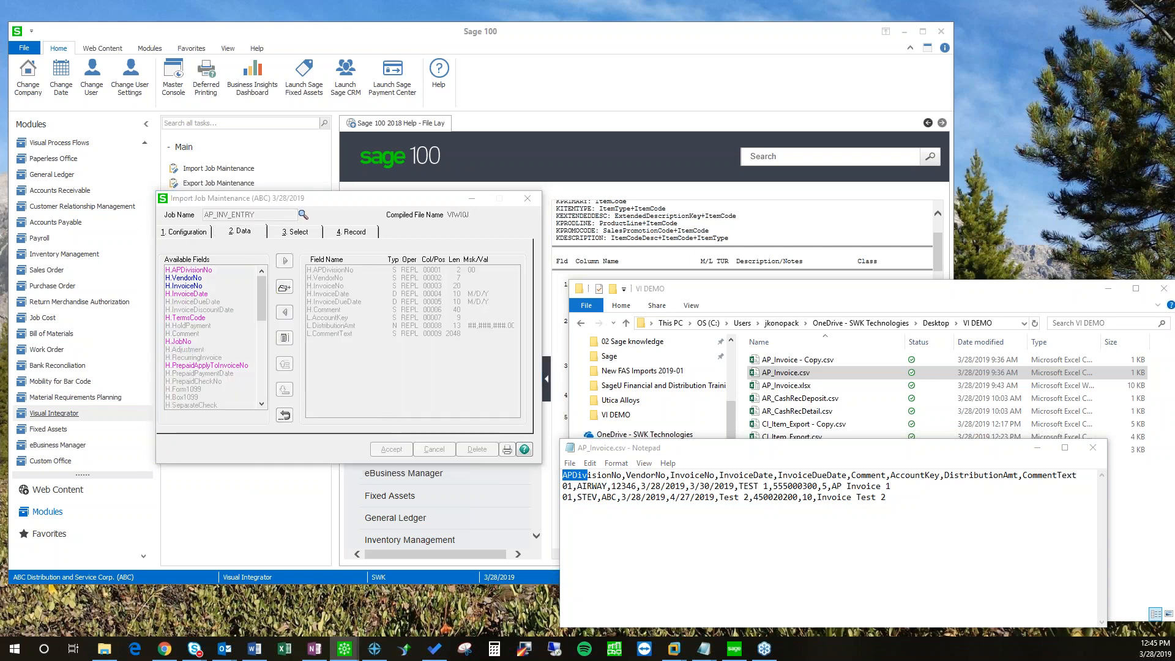
{"action": "left_click", "coordinate": [427, 301]}
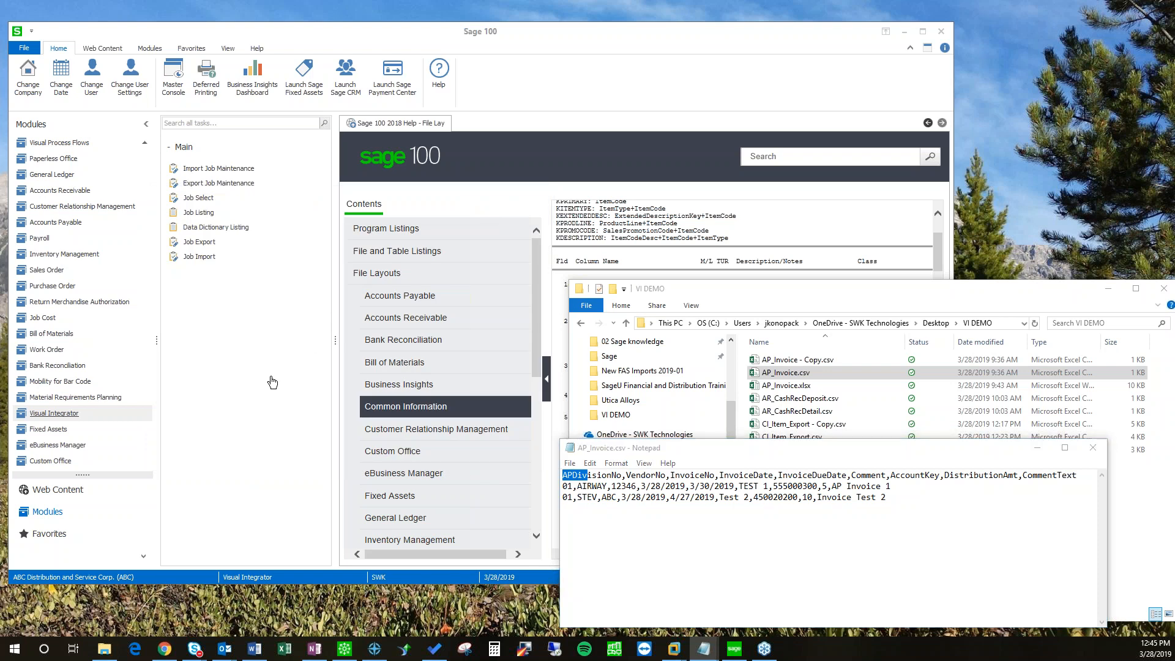
{"action": "left_click", "coordinate": [530, 457]}
{"action": "left_click", "coordinate": [442, 288]}
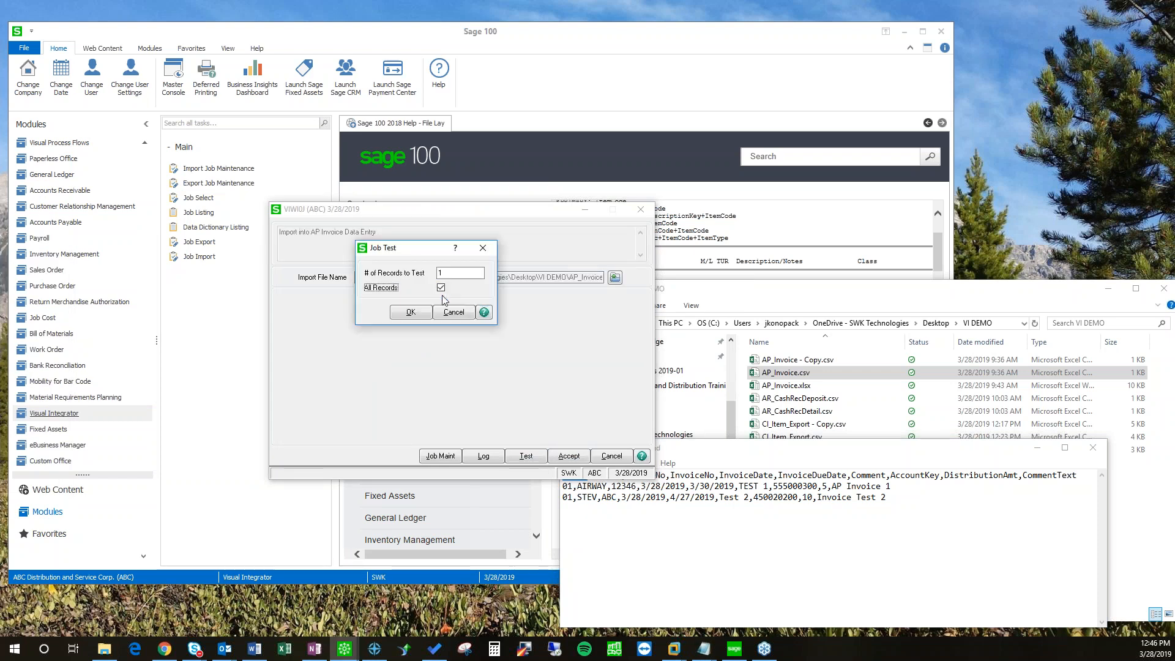
{"action": "left_click", "coordinate": [411, 314]}
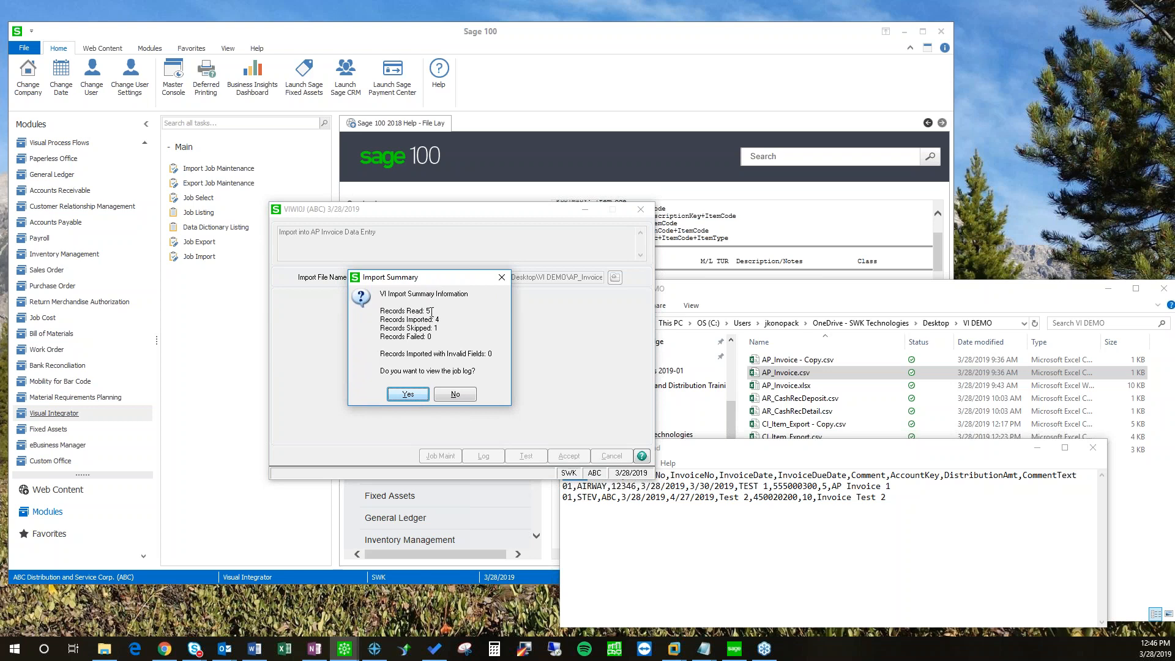
Step: Review the test job log: APDiv header row skipped, invoice header and line records passed, then close it
{"action": "left_click", "coordinate": [409, 394]}
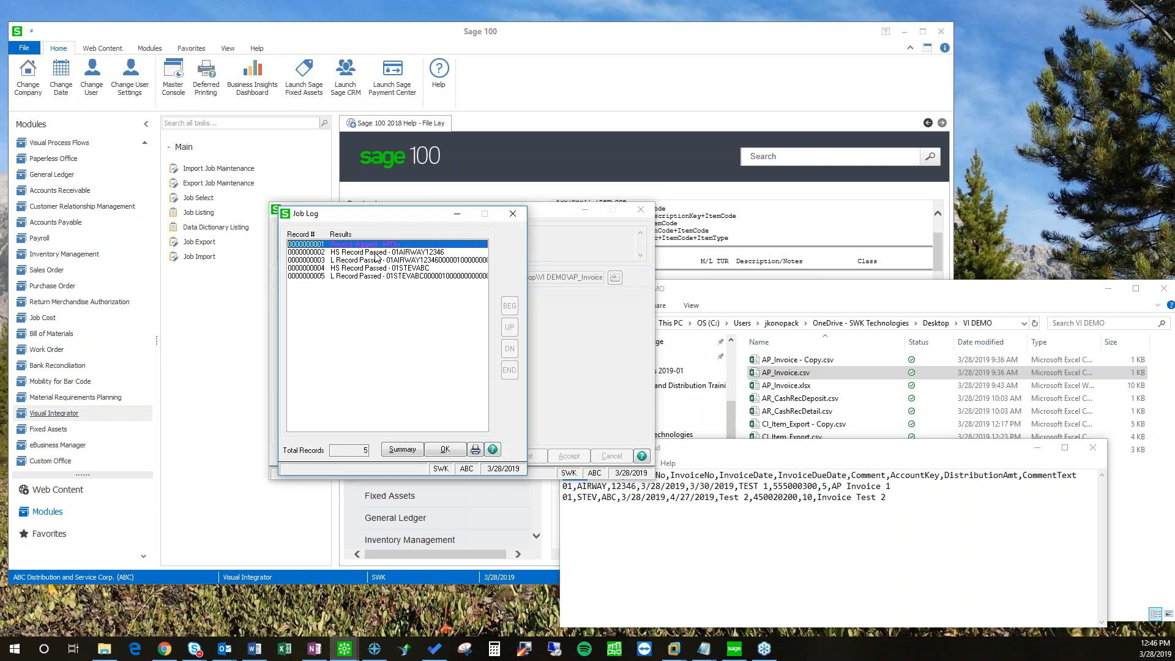
{"action": "left_click", "coordinate": [375, 252]}
{"action": "left_click_drag", "start_coordinate": [750, 447], "coordinate": [773, 281]}
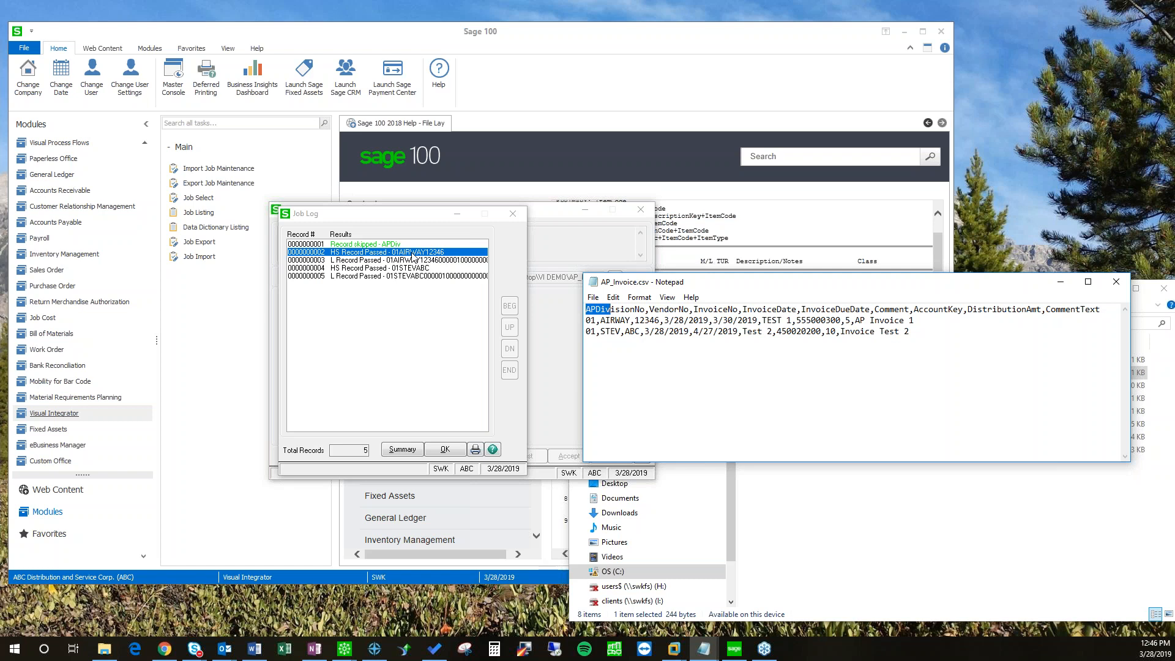
{"action": "left_click", "coordinate": [361, 262]}
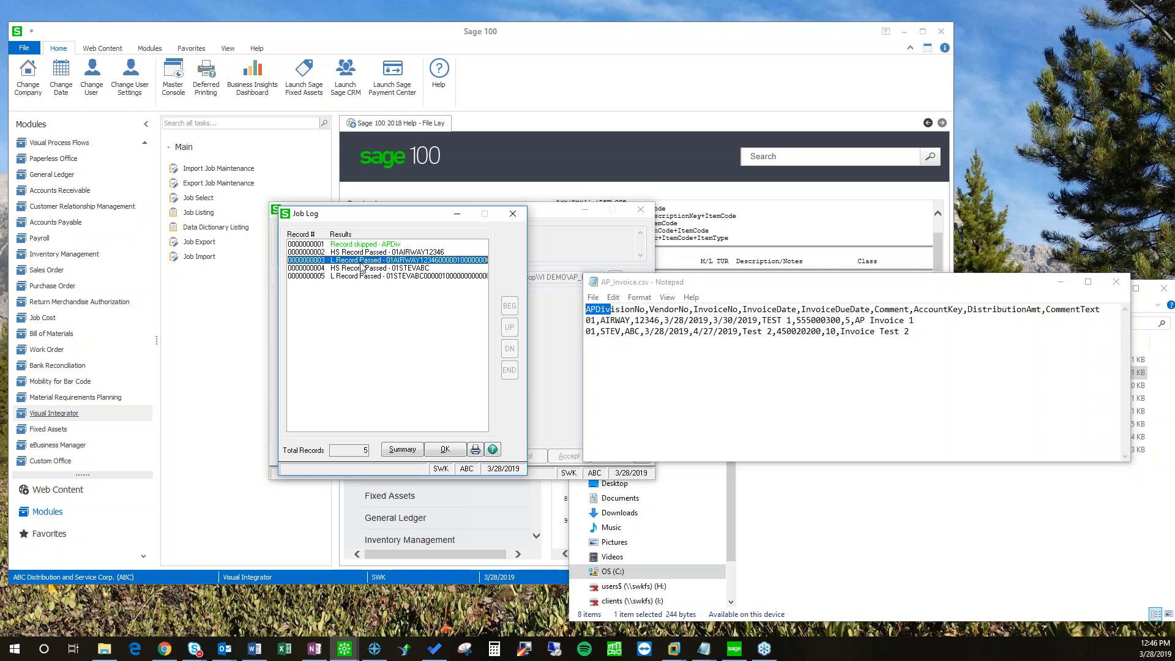
{"action": "double_click", "coordinate": [369, 262]}
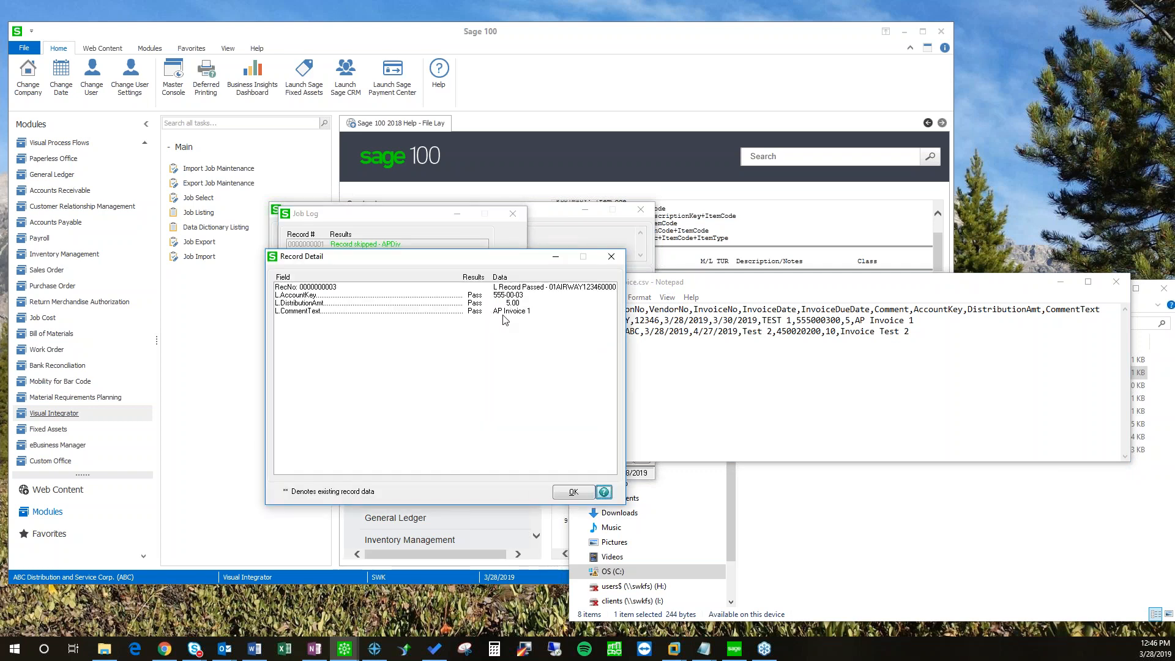
{"action": "left_click", "coordinate": [609, 257]}
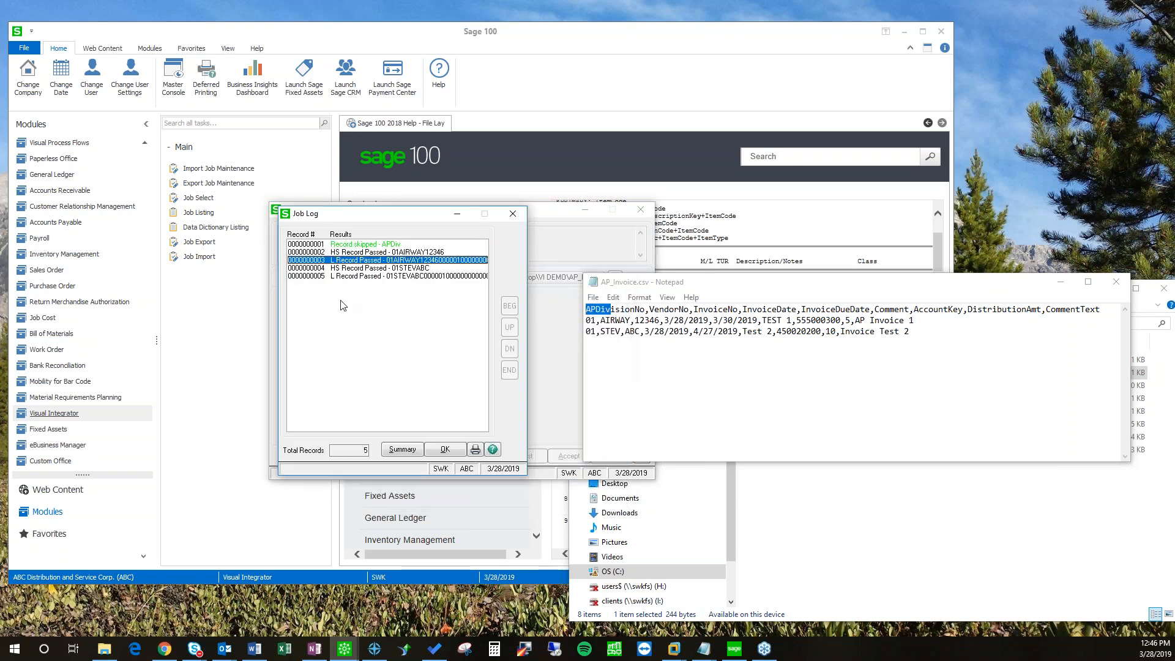
{"action": "left_click", "coordinate": [342, 252]}
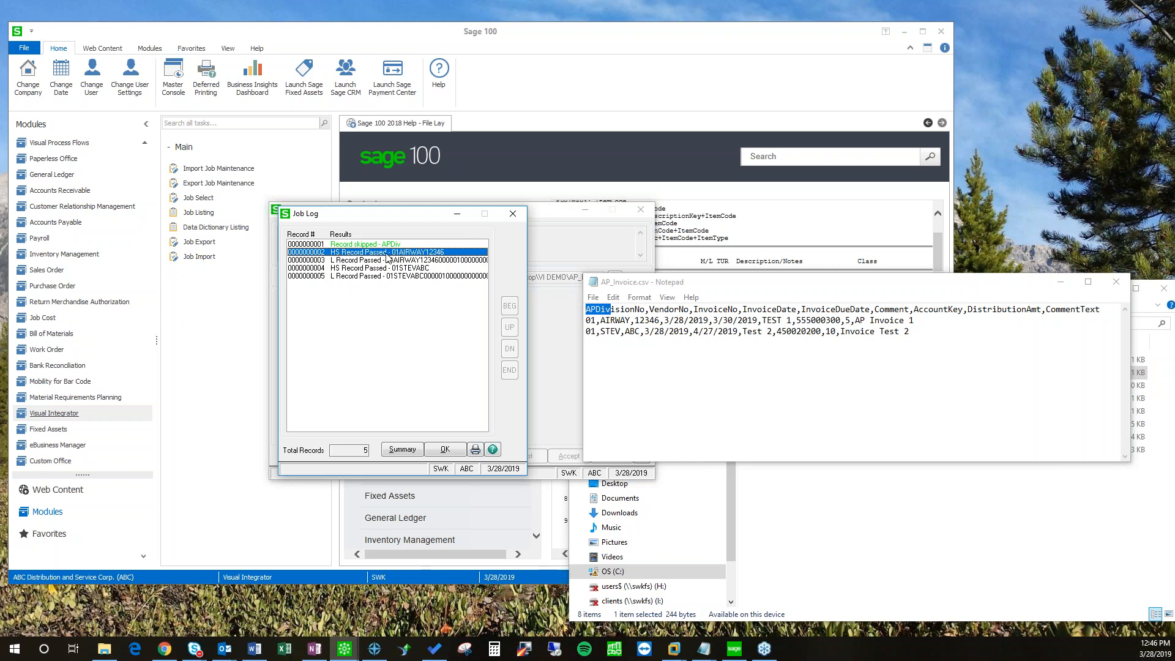
{"action": "left_click", "coordinate": [446, 450]}
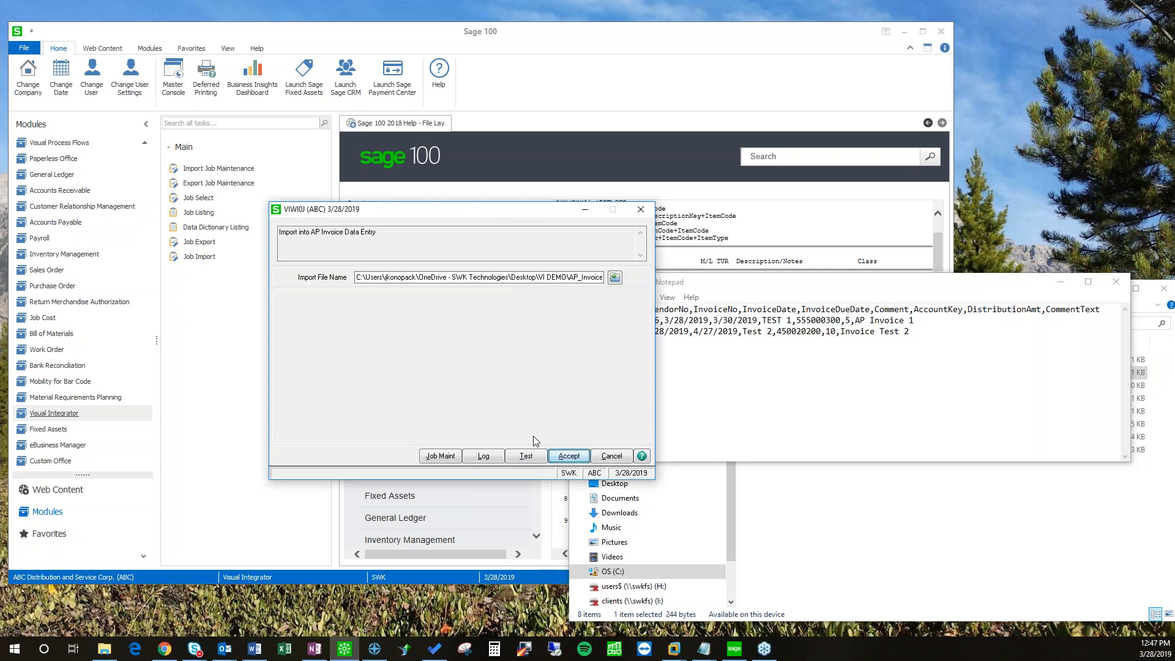
Step: Import the four AP invoice records into company ABC without viewing the log, then go to Accounts Payable
{"action": "key", "text": "Return"}
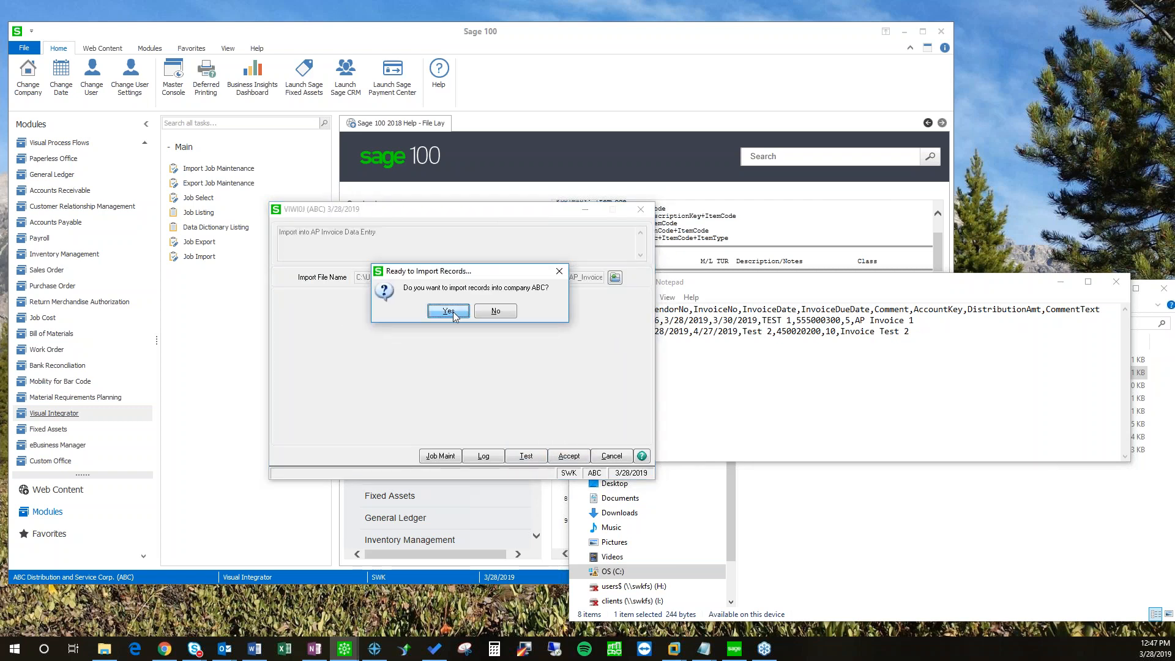
{"action": "key", "text": "Return"}
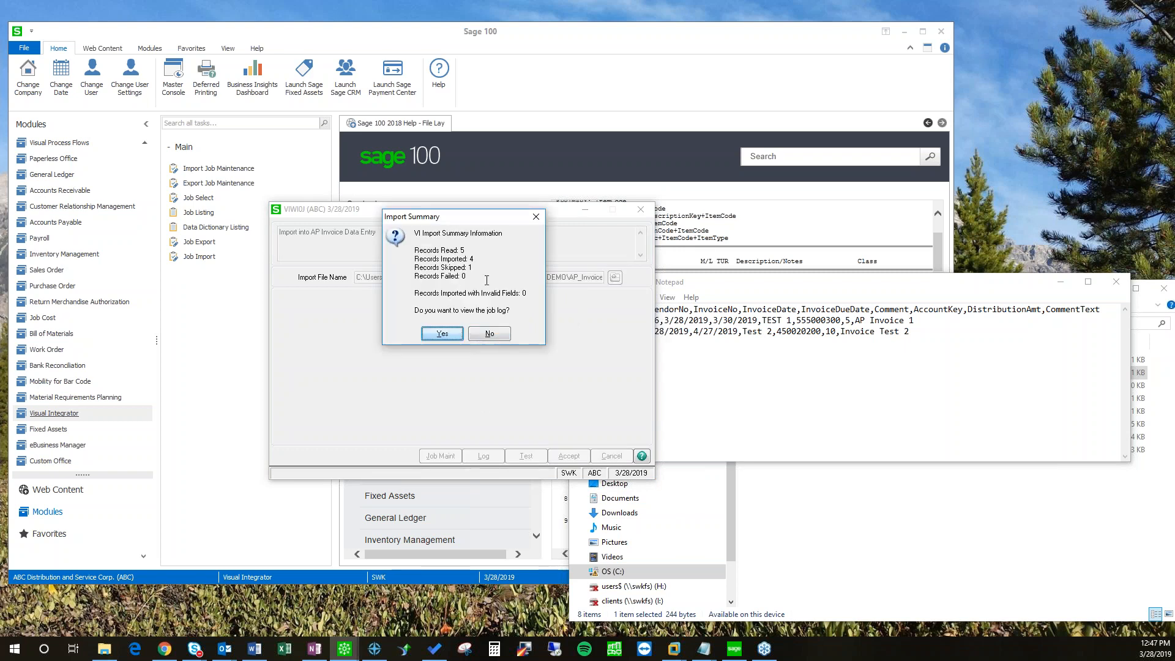
{"action": "left_click", "coordinate": [490, 334]}
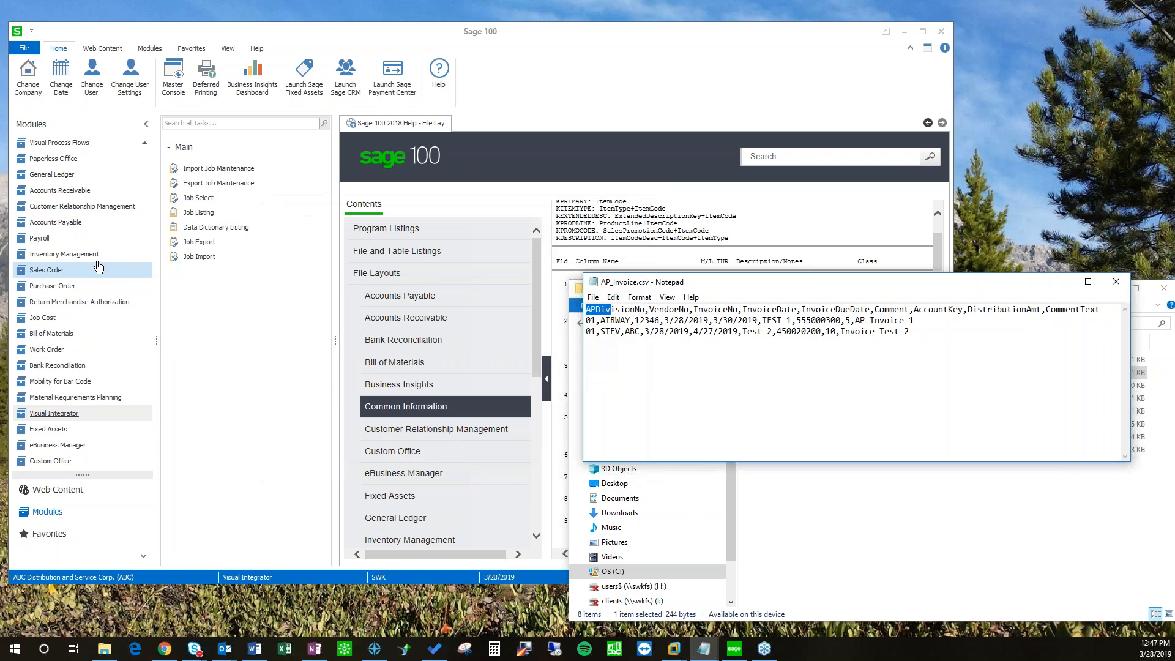
{"action": "left_click", "coordinate": [58, 220]}
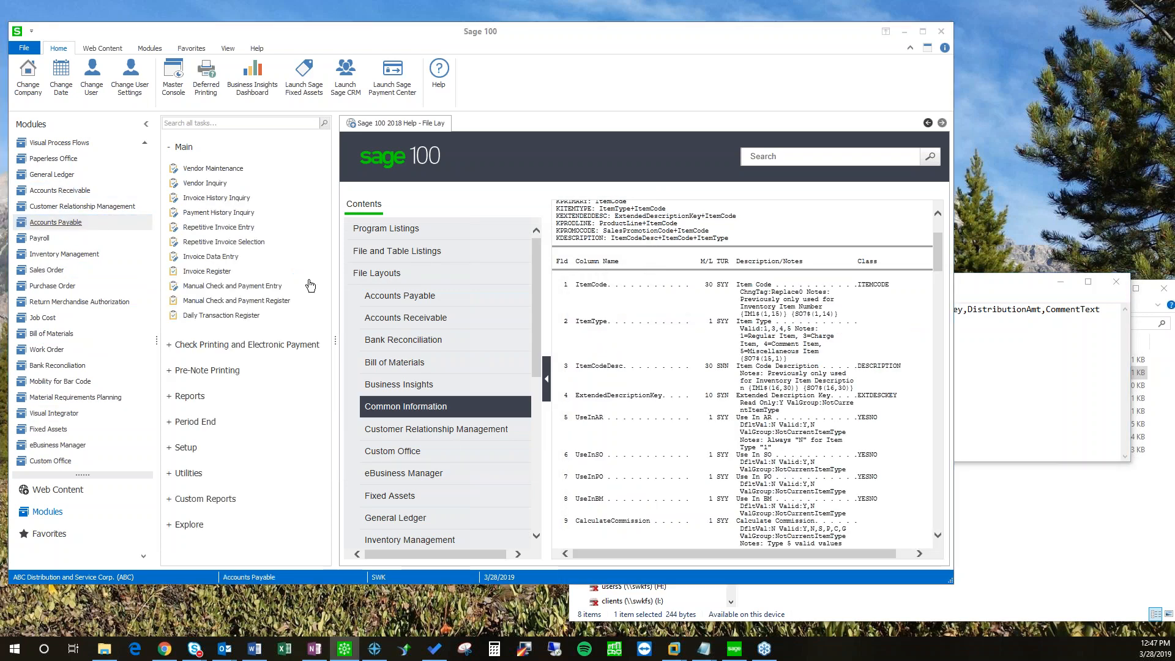
Step: In A/P Invoice Data Entry, check the imported Airway Property invoice header and distribution lines
{"action": "left_click_drag", "start_coordinate": [374, 243], "coordinate": [416, 250]}
{"action": "left_click", "coordinate": [447, 270]}
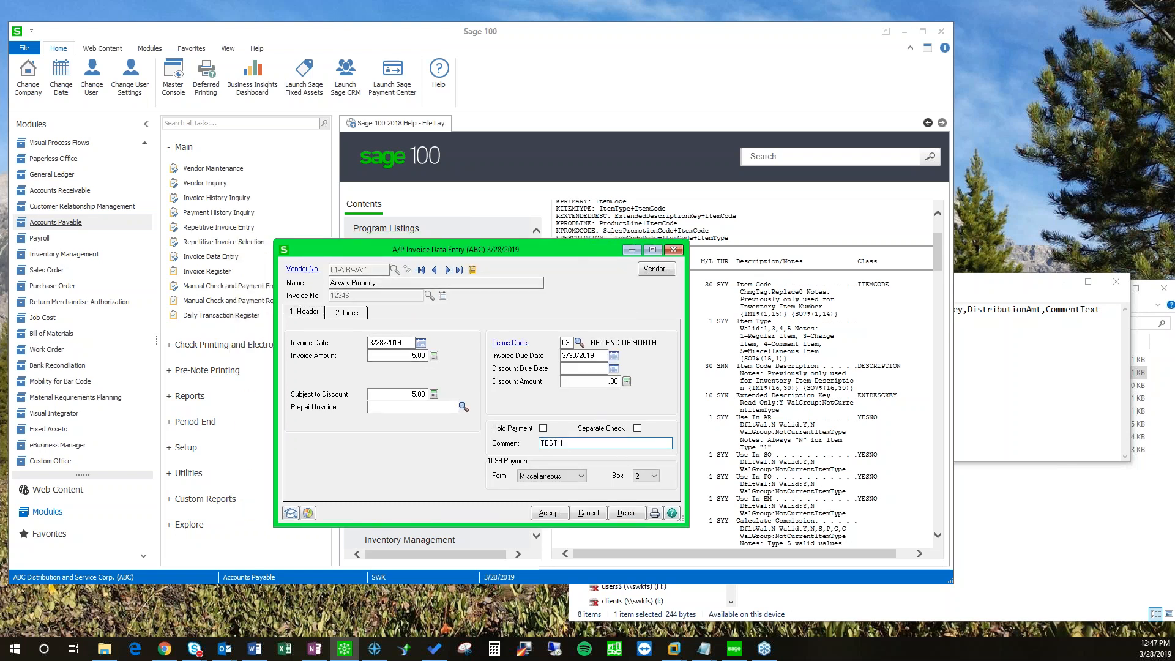
{"action": "left_click", "coordinate": [344, 312]}
{"action": "left_click", "coordinate": [315, 313]}
Step: Check the Stevens Supply invoice and its distribution lines, then cancel and close invoice entry
{"action": "left_click", "coordinate": [447, 270]}
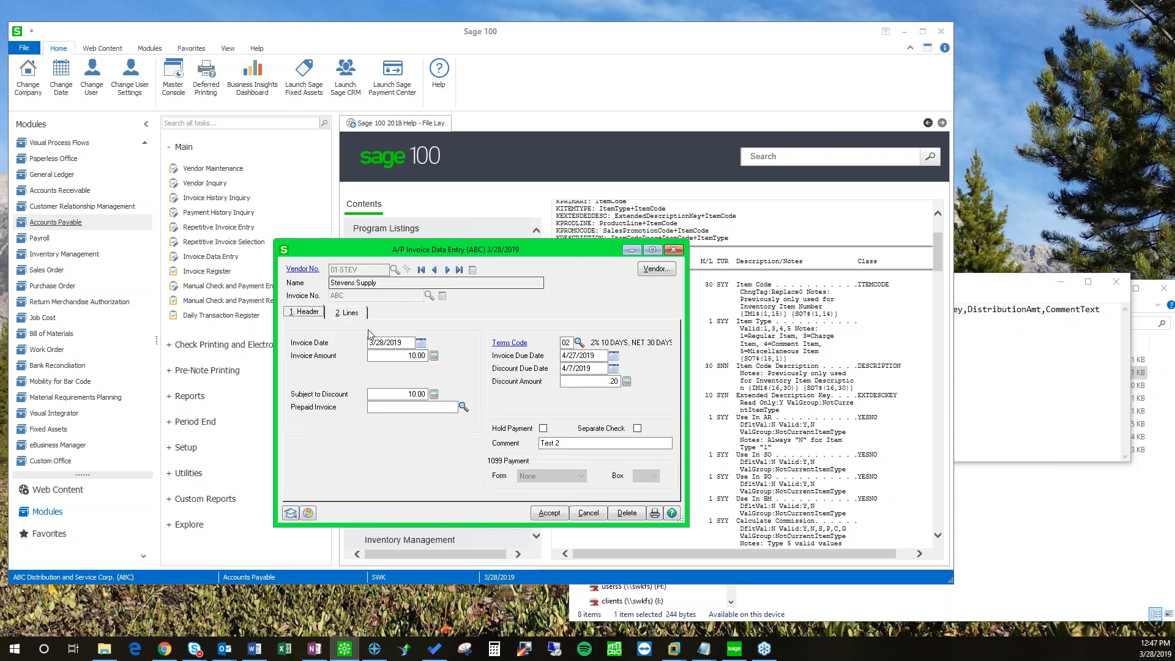
{"action": "left_click", "coordinate": [343, 314]}
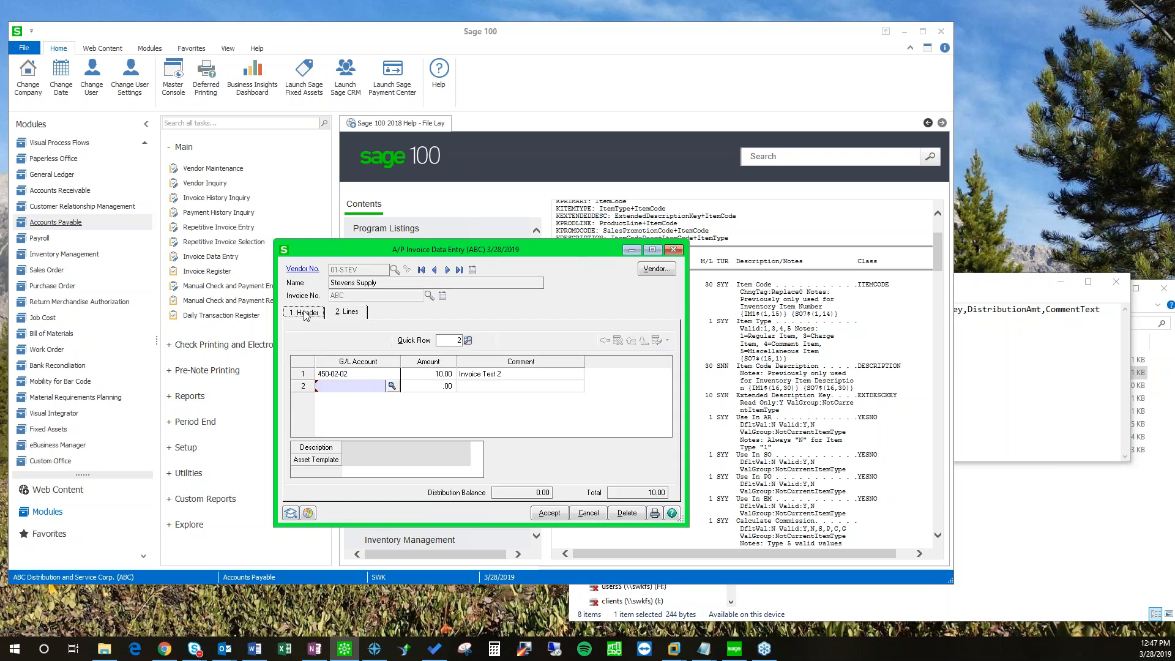
{"action": "left_click", "coordinate": [308, 312]}
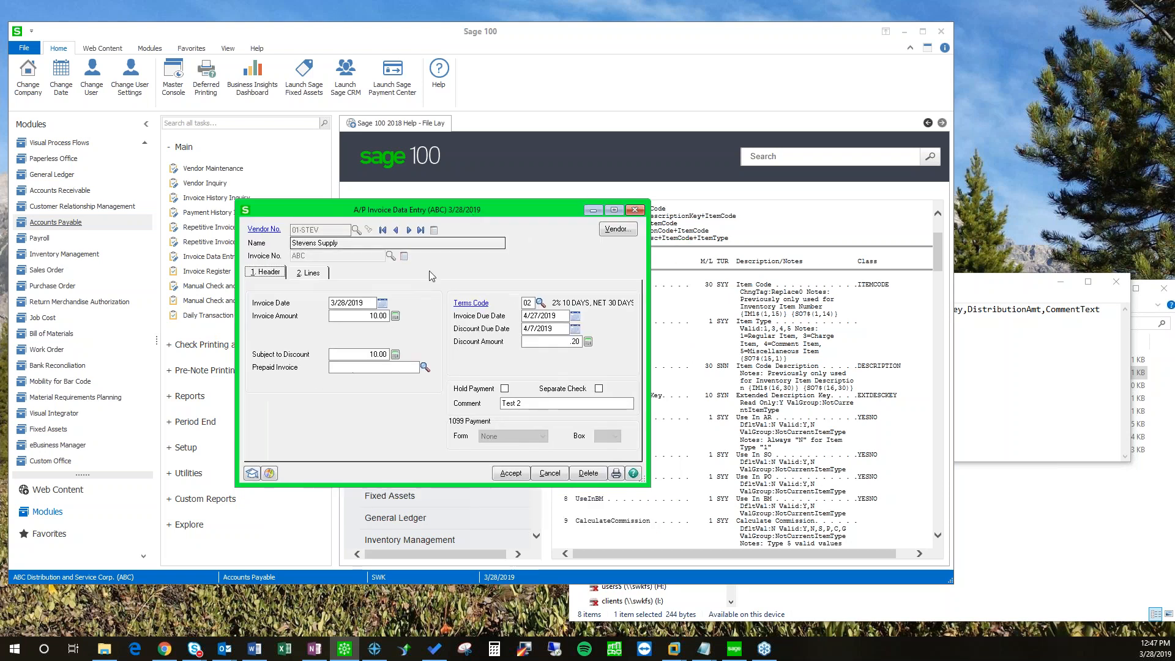
{"action": "left_click", "coordinate": [304, 273]}
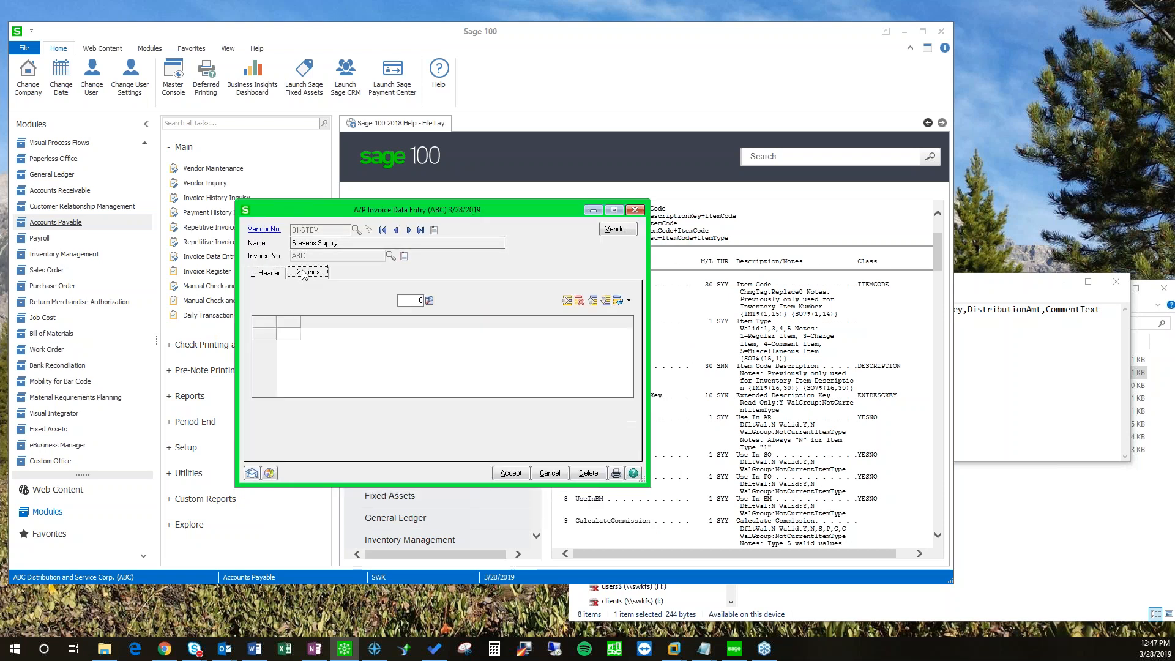
{"action": "left_click", "coordinate": [271, 273]}
{"action": "left_click_drag", "start_coordinate": [334, 230], "coordinate": [262, 155]}
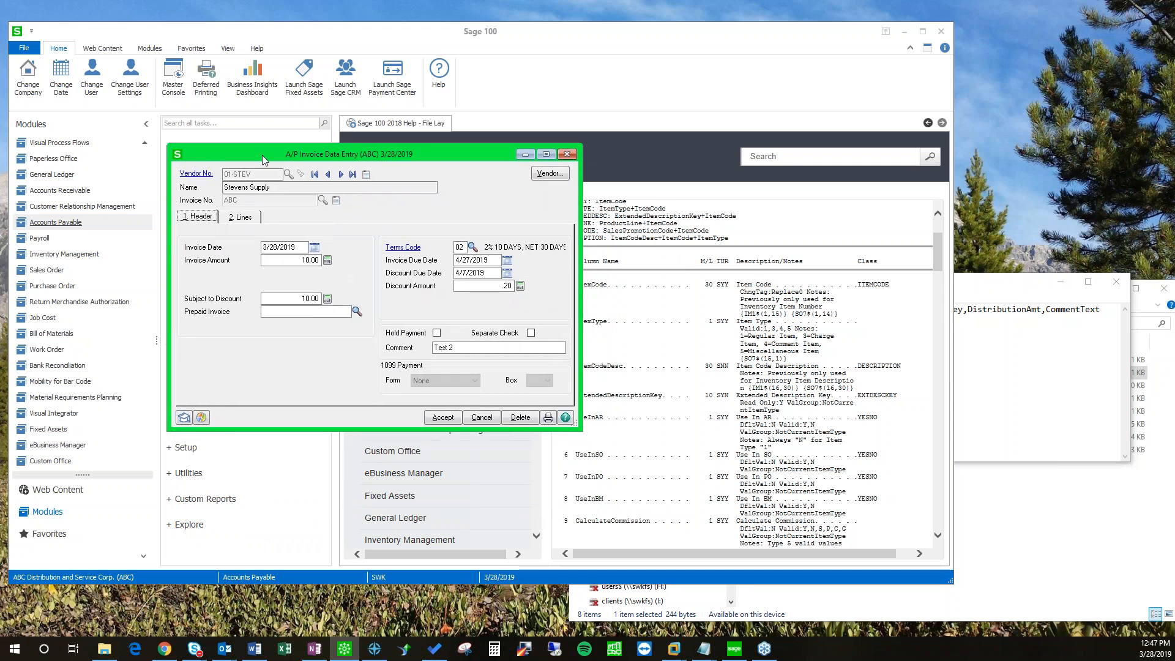
{"action": "mouse_move", "coordinate": [262, 156]}
{"action": "left_mouse_down"}
{"action": "mouse_move", "coordinate": [276, 176]}
{"action": "mouse_move", "coordinate": [264, 156]}
{"action": "left_mouse_up"}
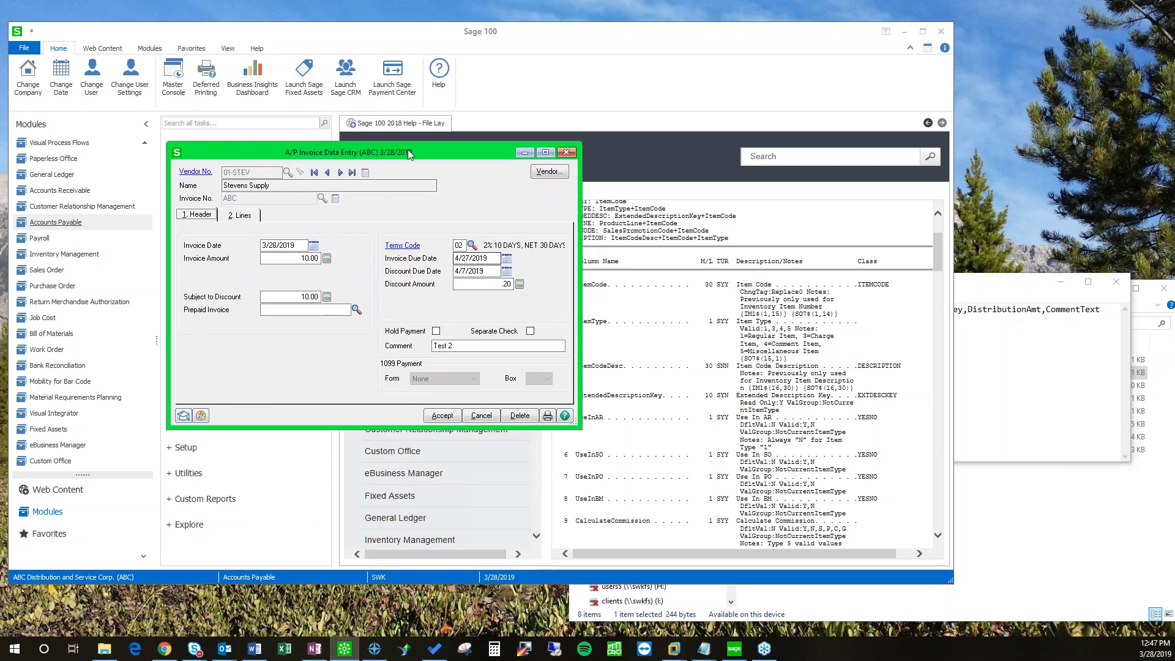
{"action": "left_click_drag", "start_coordinate": [409, 155], "coordinate": [442, 199]}
{"action": "left_click", "coordinate": [518, 462]}
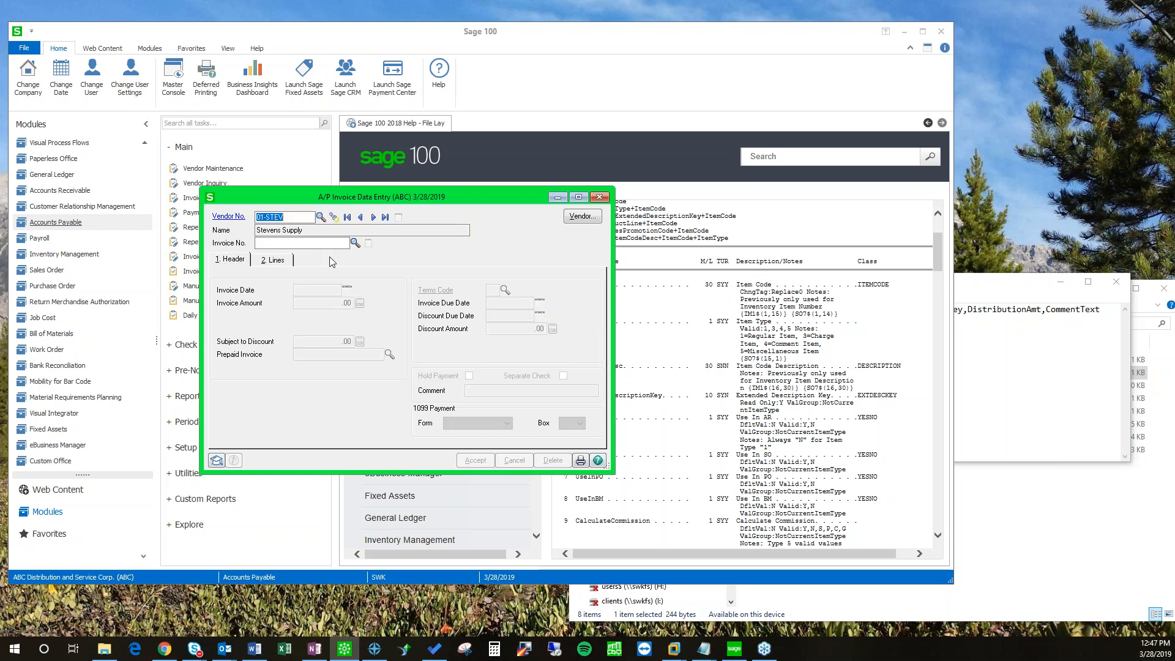
{"action": "left_click", "coordinate": [599, 197]}
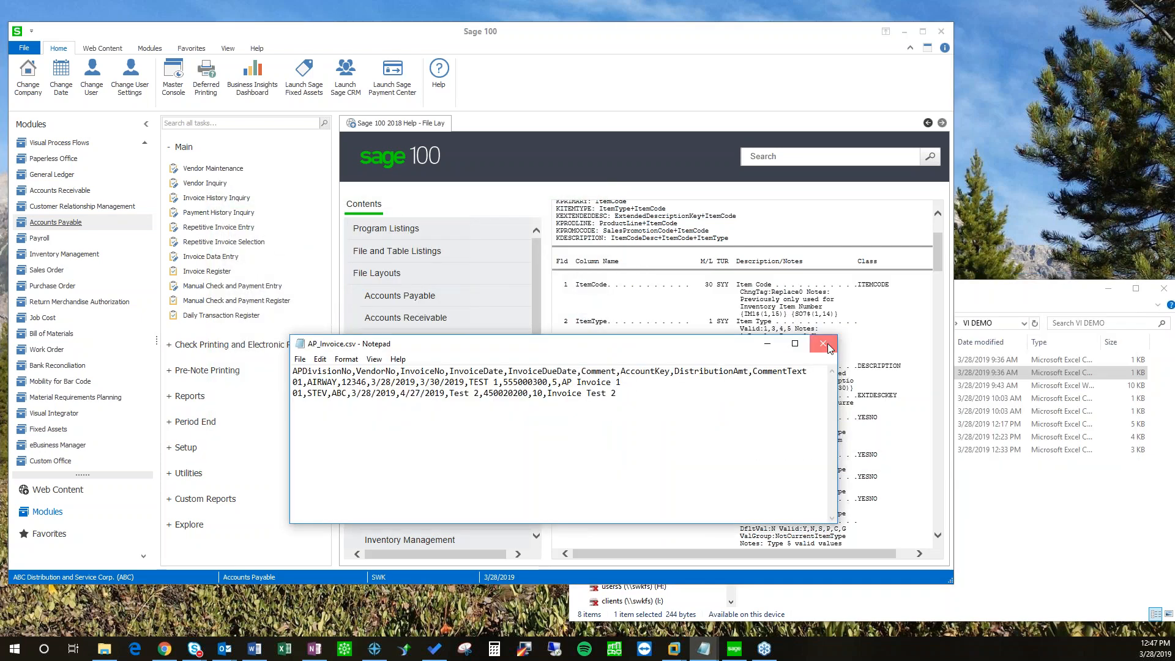
Step: Close AP_Invoice.csv in Notepad and return to the Visual Integrator task list
{"action": "left_click", "coordinate": [823, 344]}
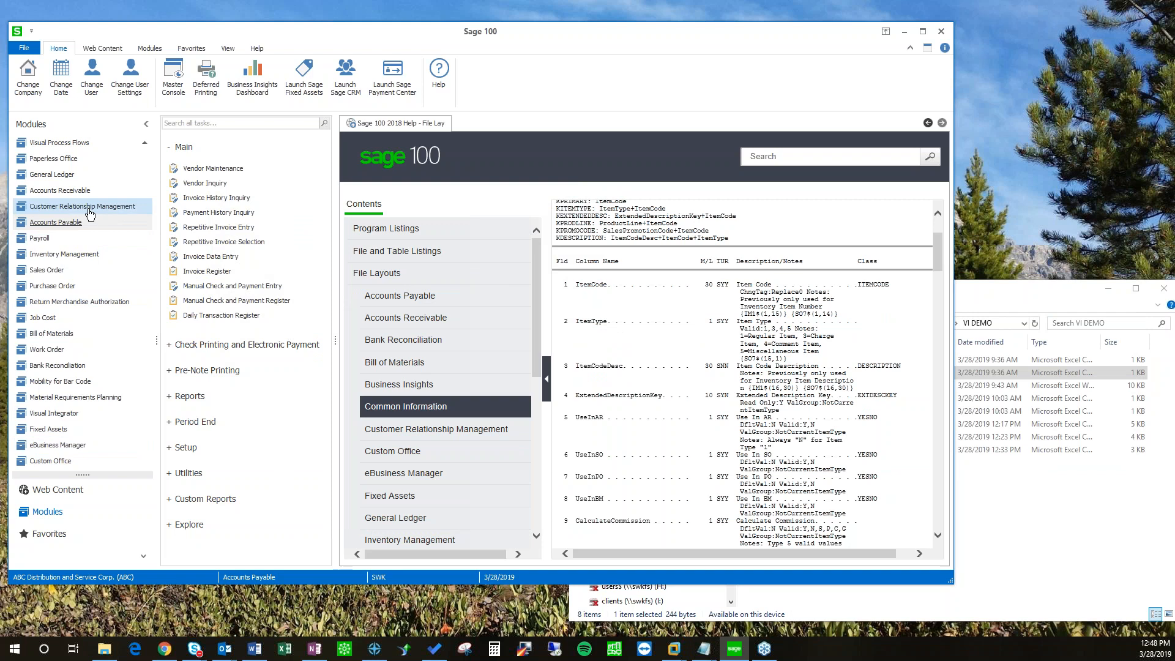
{"action": "left_click", "coordinate": [47, 413]}
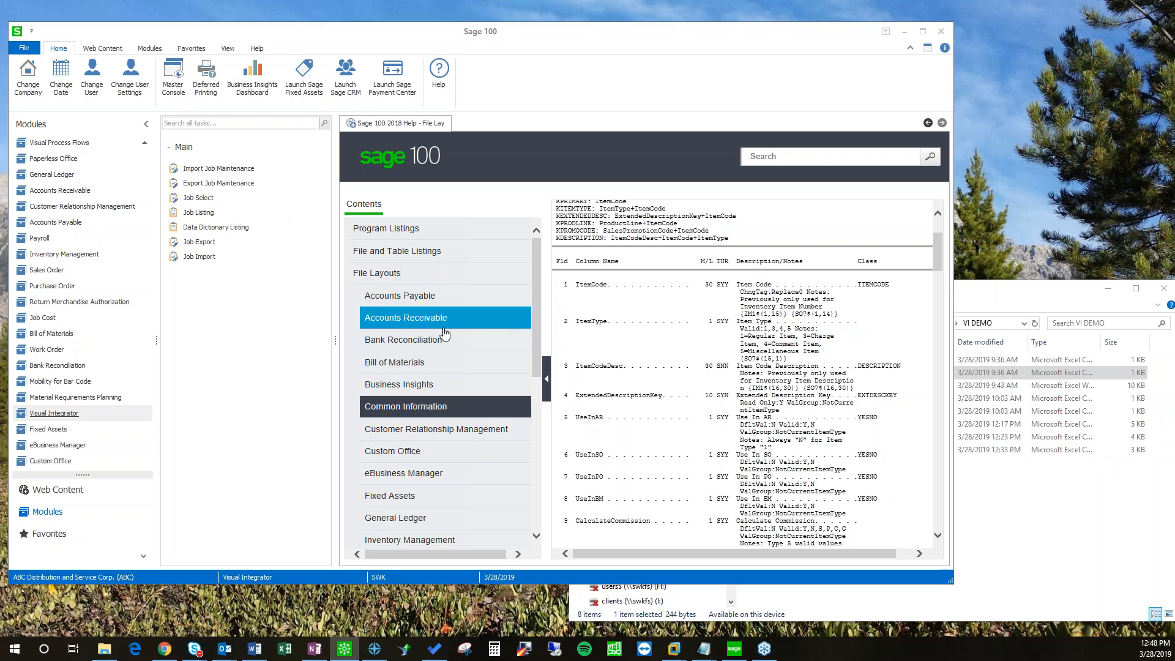
Step: Reopen the AP_INV_ENTRY import job in Import Job Maintenance
{"action": "left_click", "coordinate": [425, 253]}
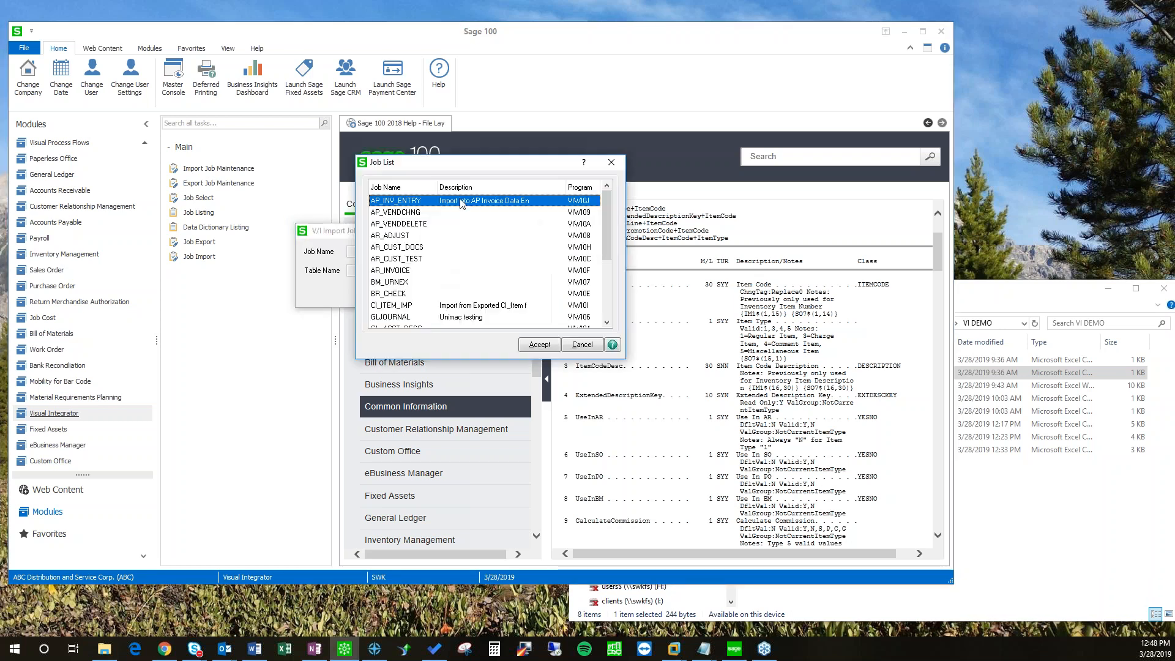
{"action": "scroll", "coordinate": [550, 264], "scroll_direction": "down", "scroll_amount": 1}
{"action": "scroll", "coordinate": [549, 265], "scroll_direction": "up", "scroll_amount": 1}
{"action": "double_click", "coordinate": [347, 228]}
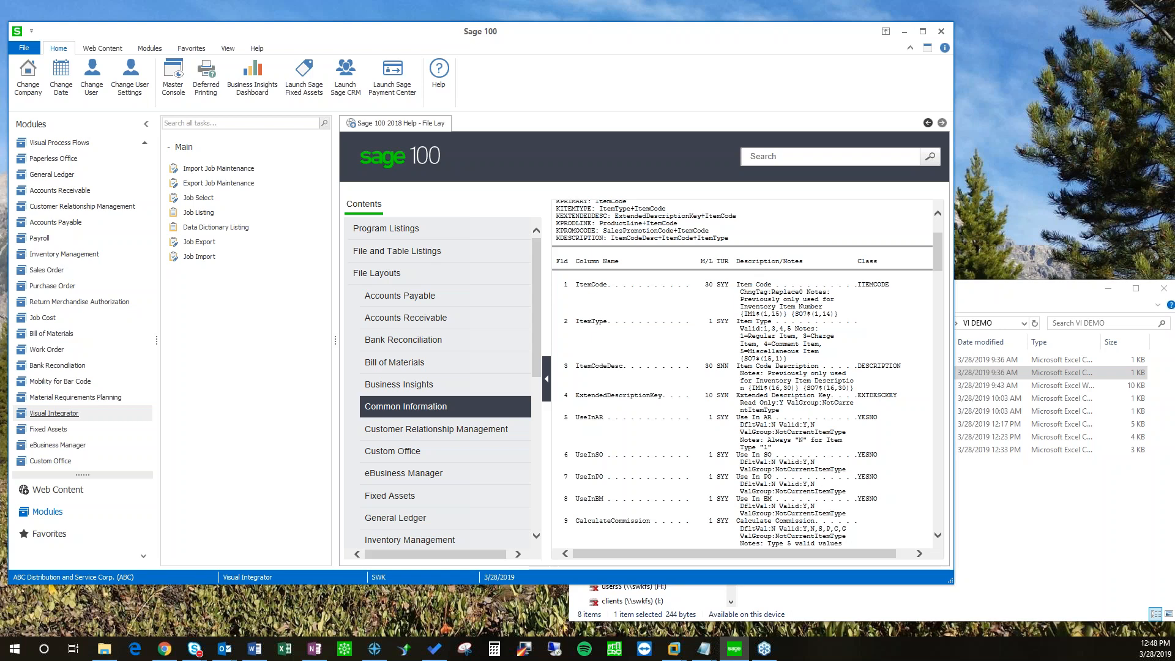
{"action": "left_click", "coordinate": [345, 649]}
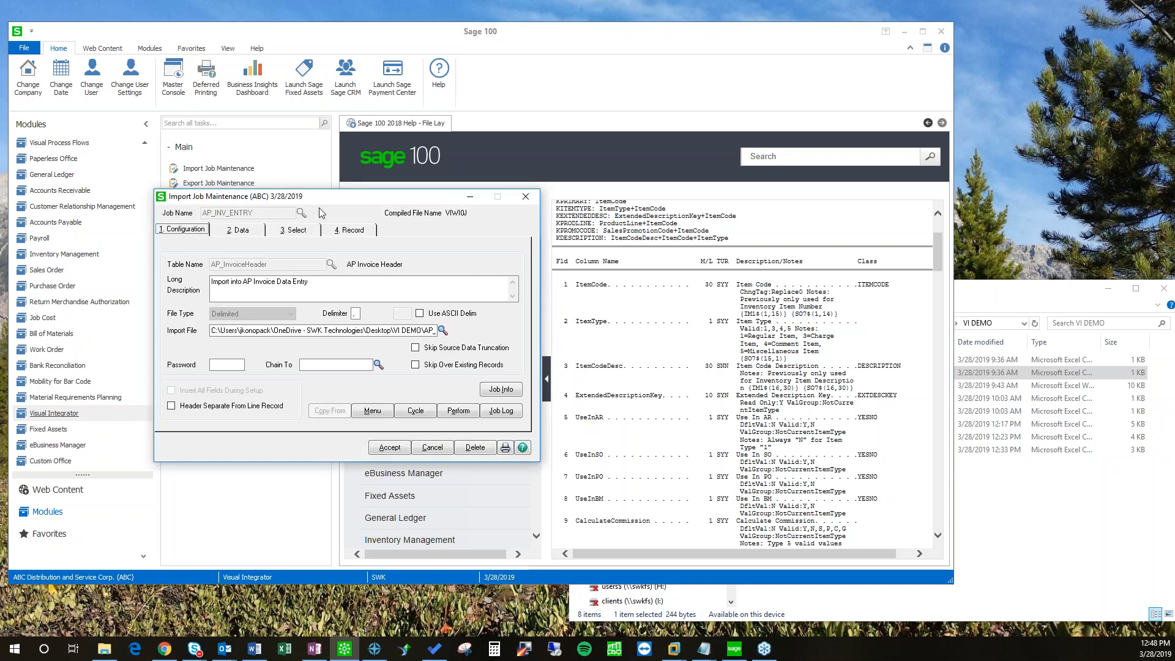
{"action": "left_click_drag", "start_coordinate": [344, 204], "coordinate": [493, 212]}
Step: On the Data tab, add temporary field Temp001 and move it just above H.Comment
{"action": "left_click", "coordinate": [386, 236]}
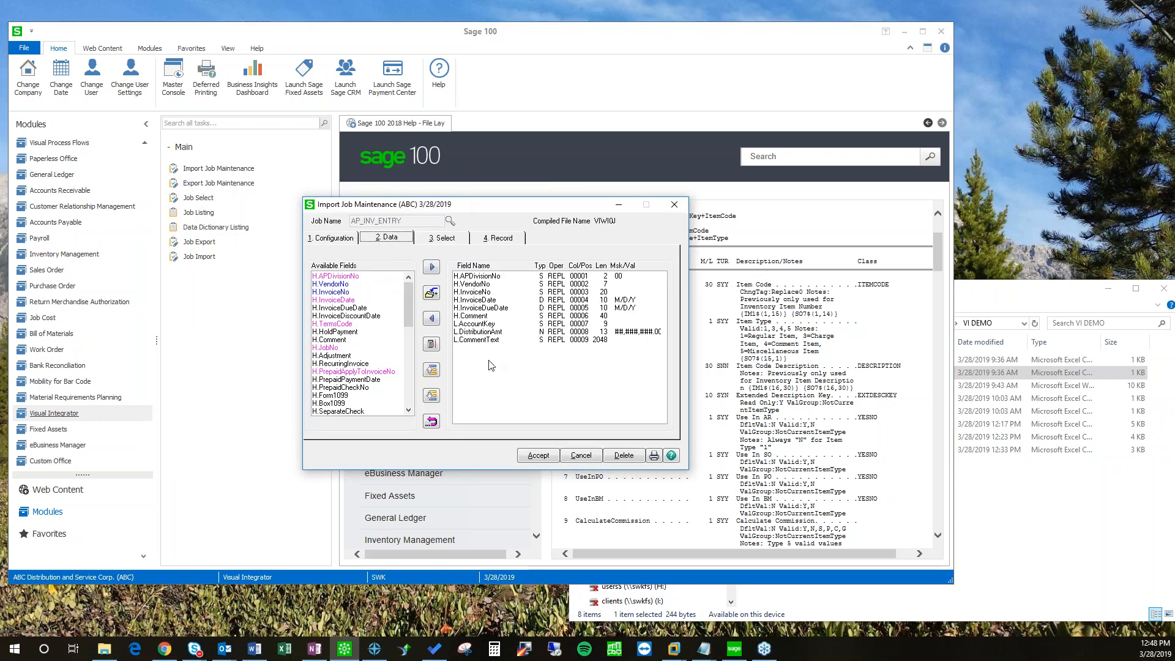
{"action": "left_click", "coordinate": [475, 317]}
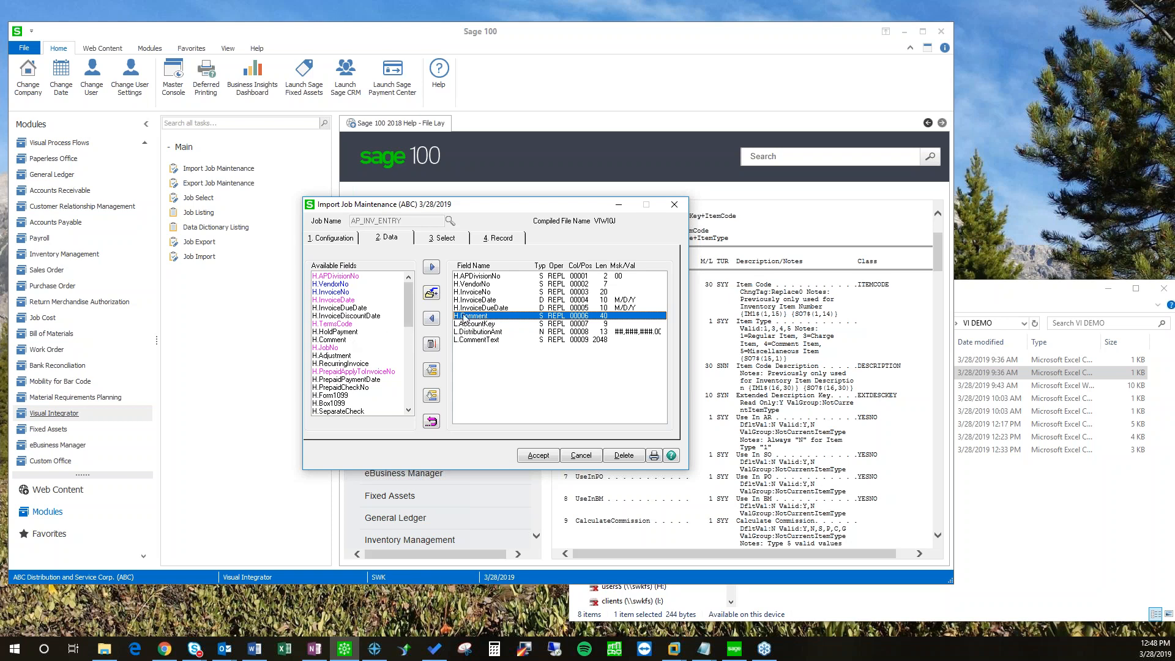
{"action": "left_click", "coordinate": [432, 345]}
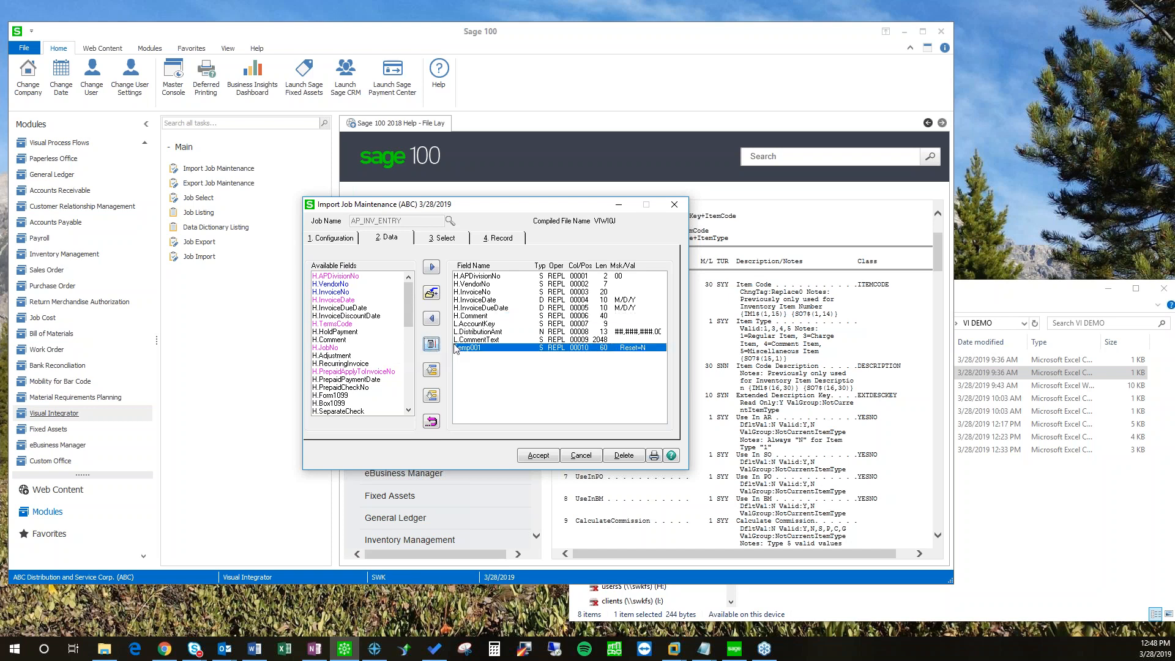
{"action": "left_click", "coordinate": [432, 369]}
{"action": "left_click", "coordinate": [432, 370]}
{"action": "left_click", "coordinate": [431, 370]}
{"action": "left_click", "coordinate": [432, 370]}
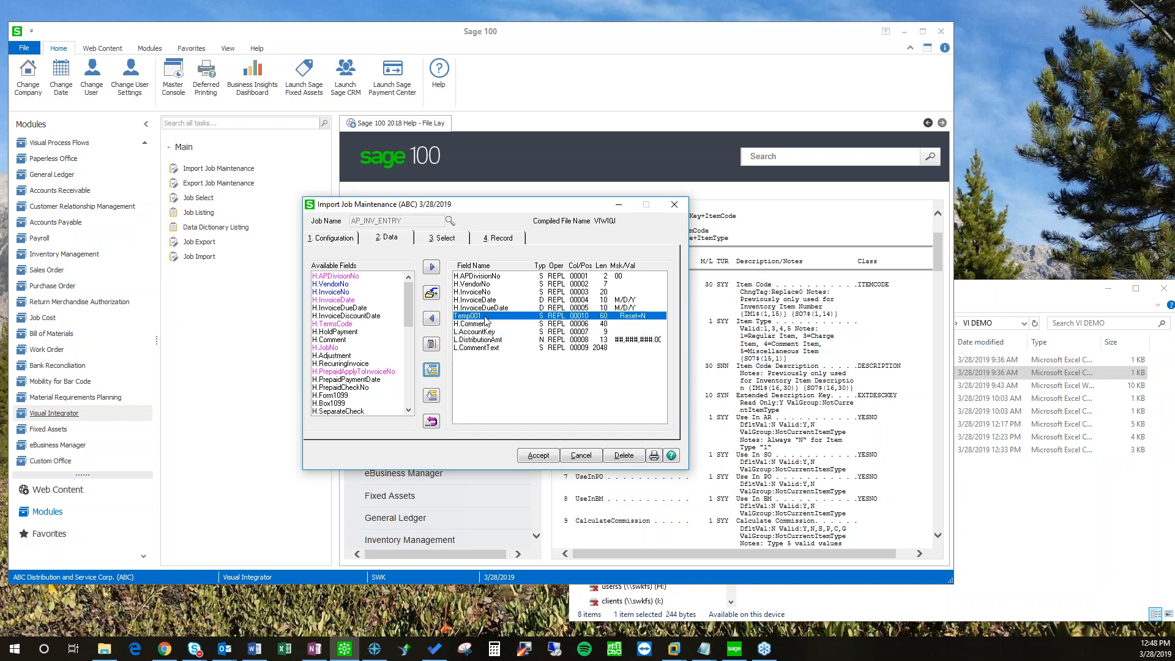
Step: Change Temp001's Col/Pos from 10 to 3 and accept the field properties
{"action": "double_click", "coordinate": [486, 318]}
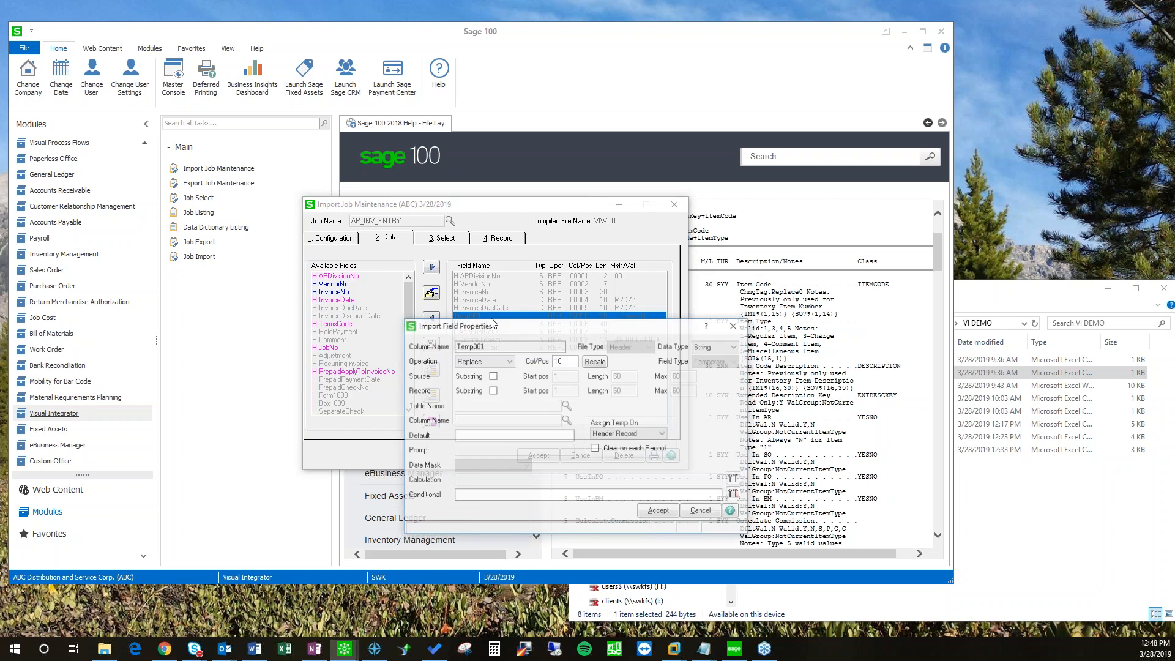
{"action": "left_click_drag", "start_coordinate": [547, 268], "coordinate": [564, 311]}
{"action": "left_click", "coordinate": [463, 415]}
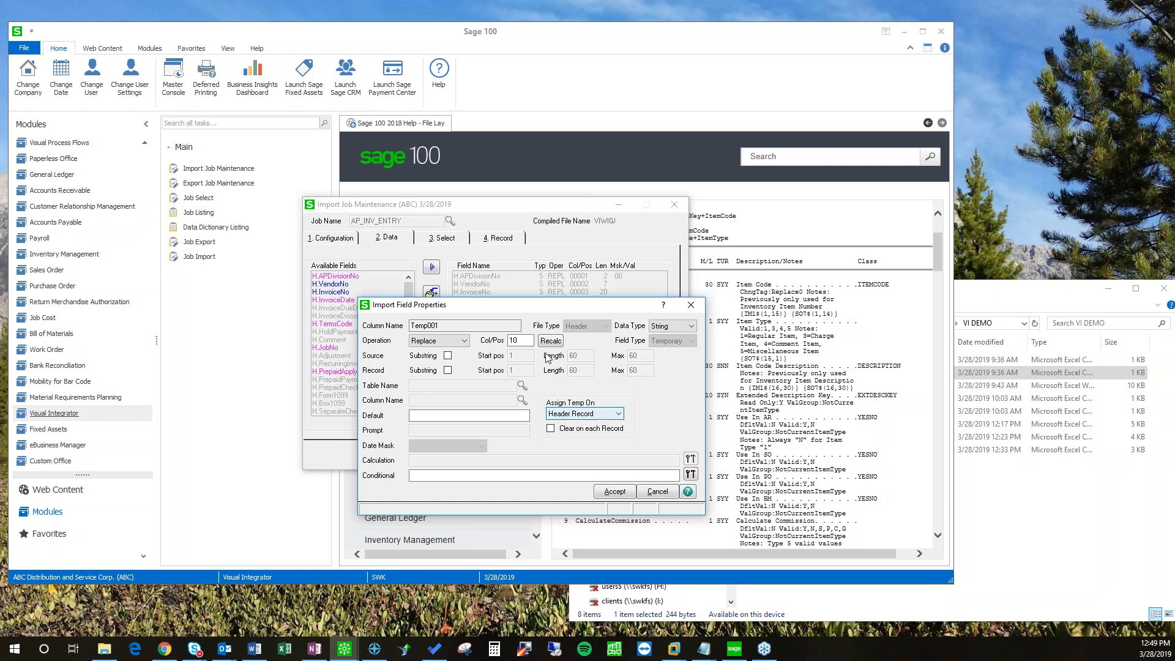
{"action": "left_click_drag", "start_coordinate": [512, 306], "coordinate": [477, 377]}
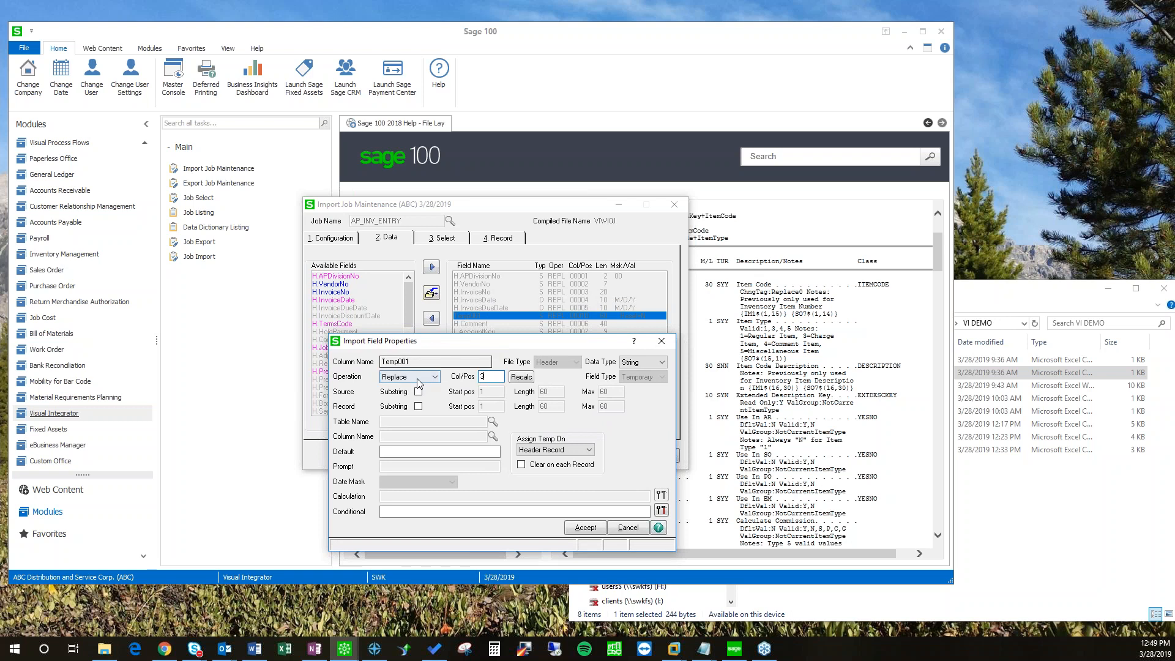
{"action": "left_click", "coordinate": [573, 528]}
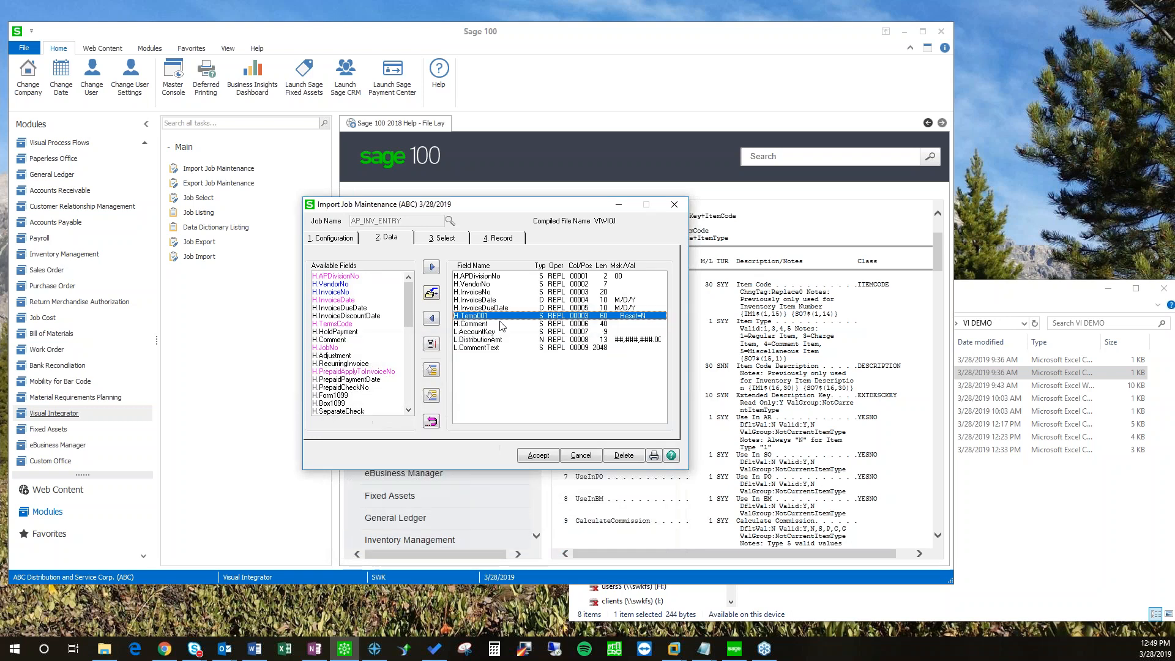
Step: Set H.Comment's operation to Calculated and clear the partly typed expression
{"action": "double_click", "coordinate": [475, 324]}
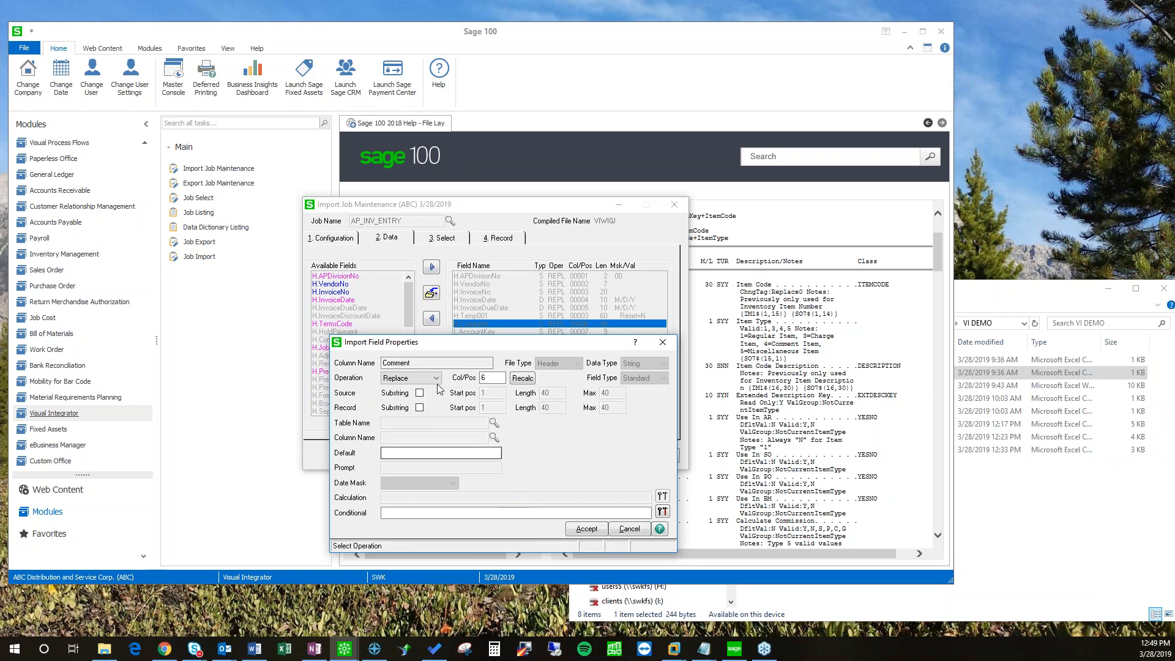
{"action": "left_click", "coordinate": [412, 378]}
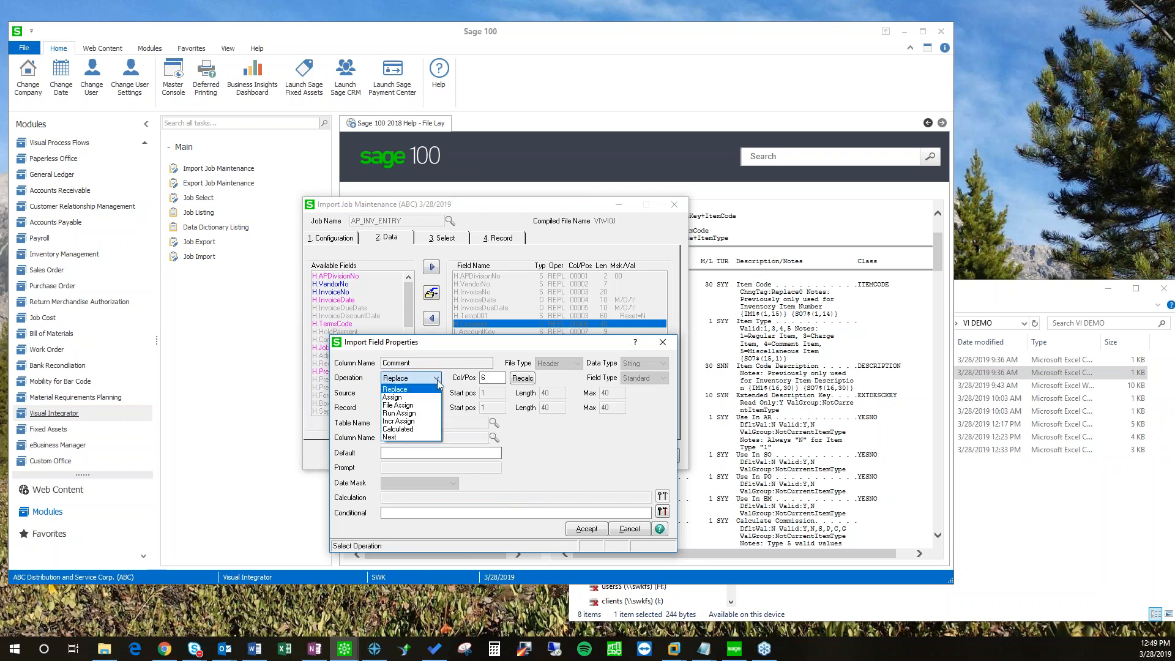
{"action": "left_click", "coordinate": [399, 429]}
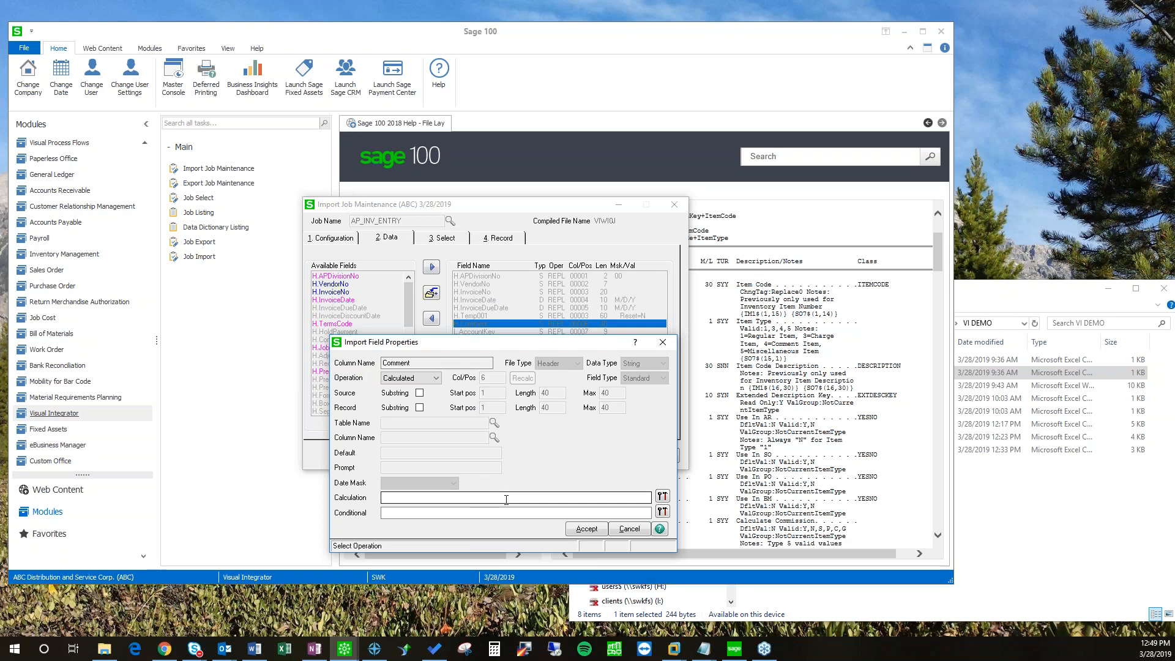
{"action": "left_click", "coordinate": [484, 498]}
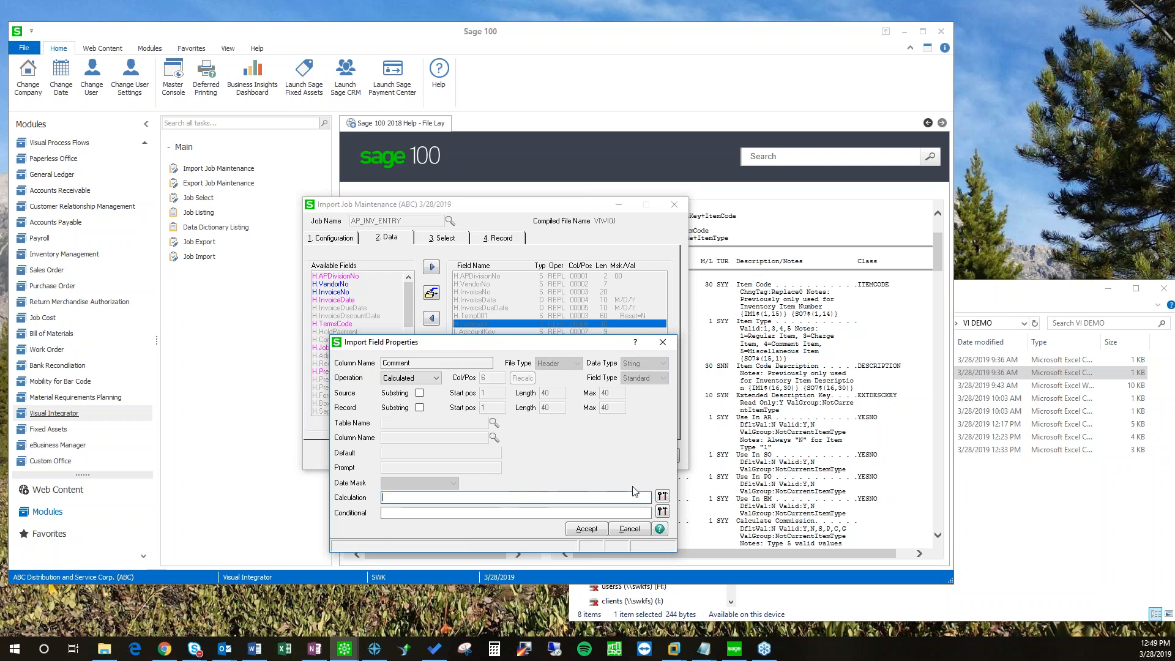
{"action": "type", "text": "\"Comment"}
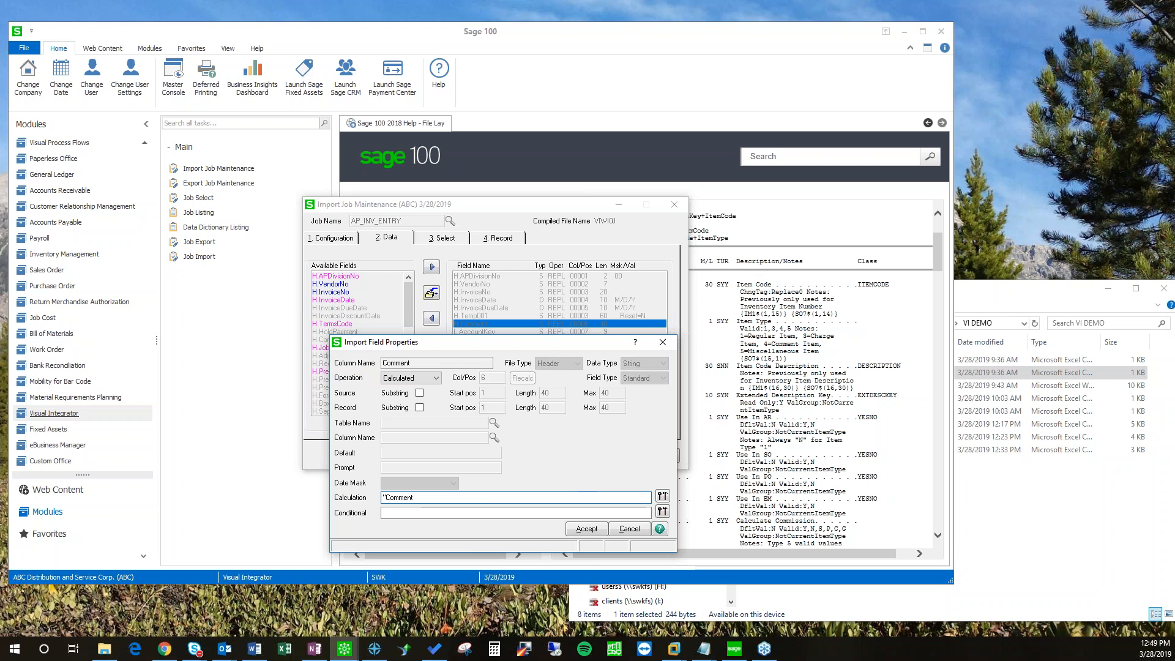
{"action": "type", "text": " - \" +"}
{"action": "left_click_drag", "start_coordinate": [577, 498], "coordinate": [258, 493]}
{"action": "key", "text": "BackSpace"}
Step: Build and check the expression Temp001$ + " Comment" in the Expression Builder, then accept the field
{"action": "left_click", "coordinate": [664, 497]}
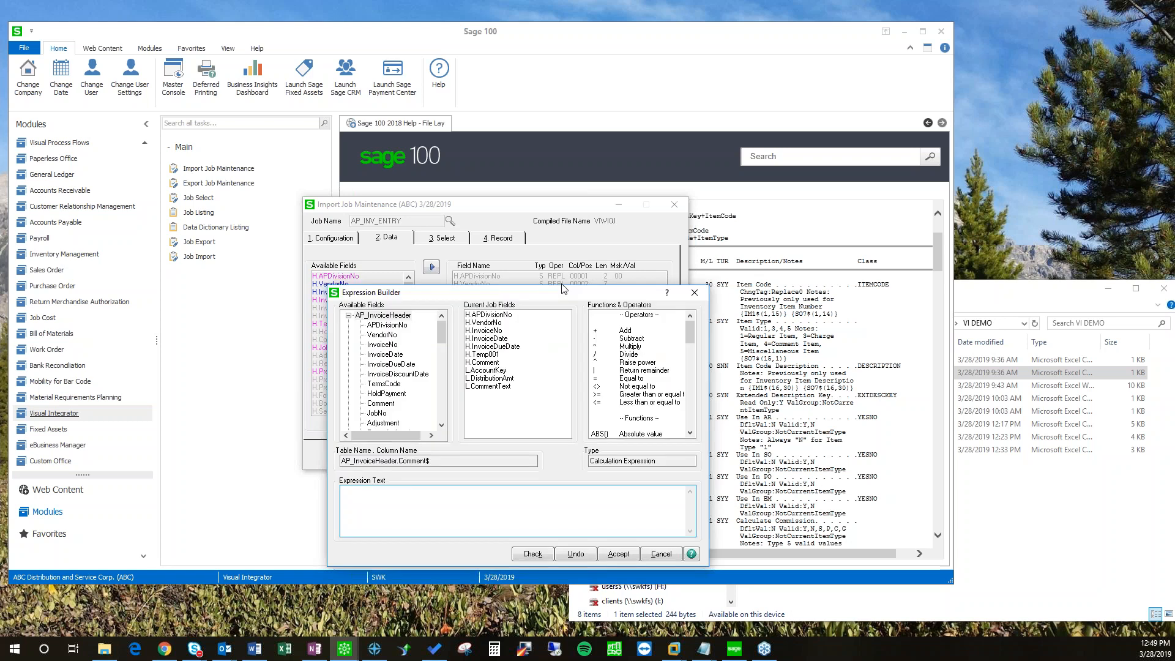
{"action": "left_click_drag", "start_coordinate": [564, 289], "coordinate": [570, 276]}
{"action": "double_click", "coordinate": [499, 342]}
{"action": "type", "text": "+"}
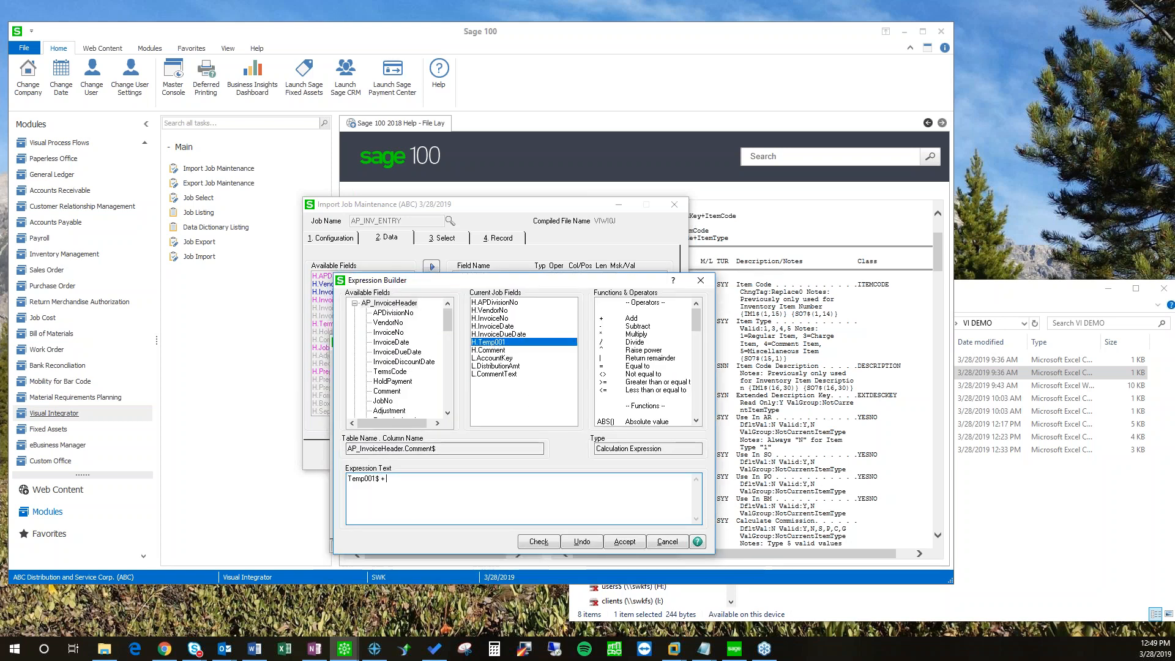
{"action": "type", "text": " \" Comment"}
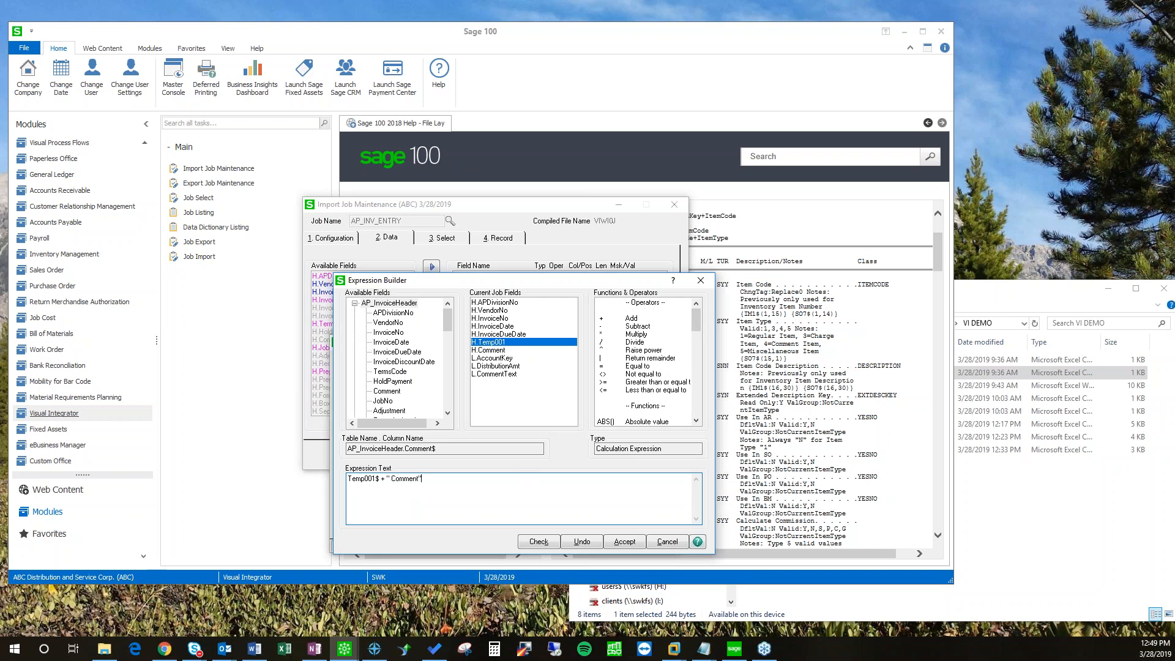
{"action": "left_click", "coordinate": [541, 545]}
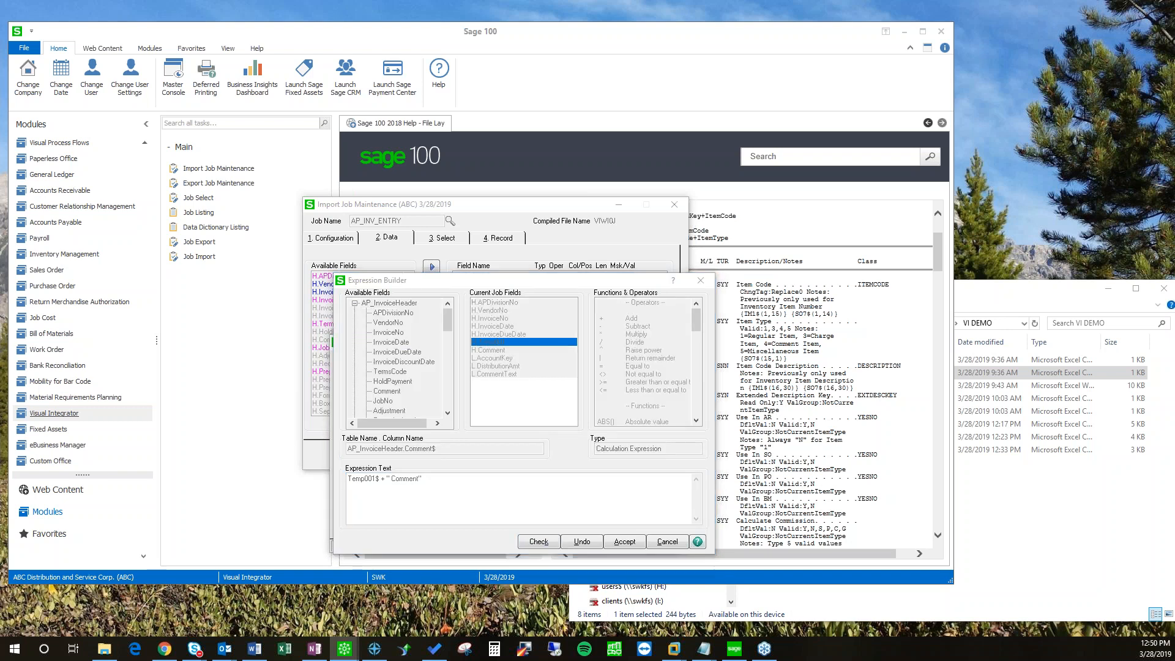
{"action": "left_click", "coordinate": [462, 338]}
{"action": "left_click", "coordinate": [618, 543]}
{"action": "left_click", "coordinate": [590, 530]}
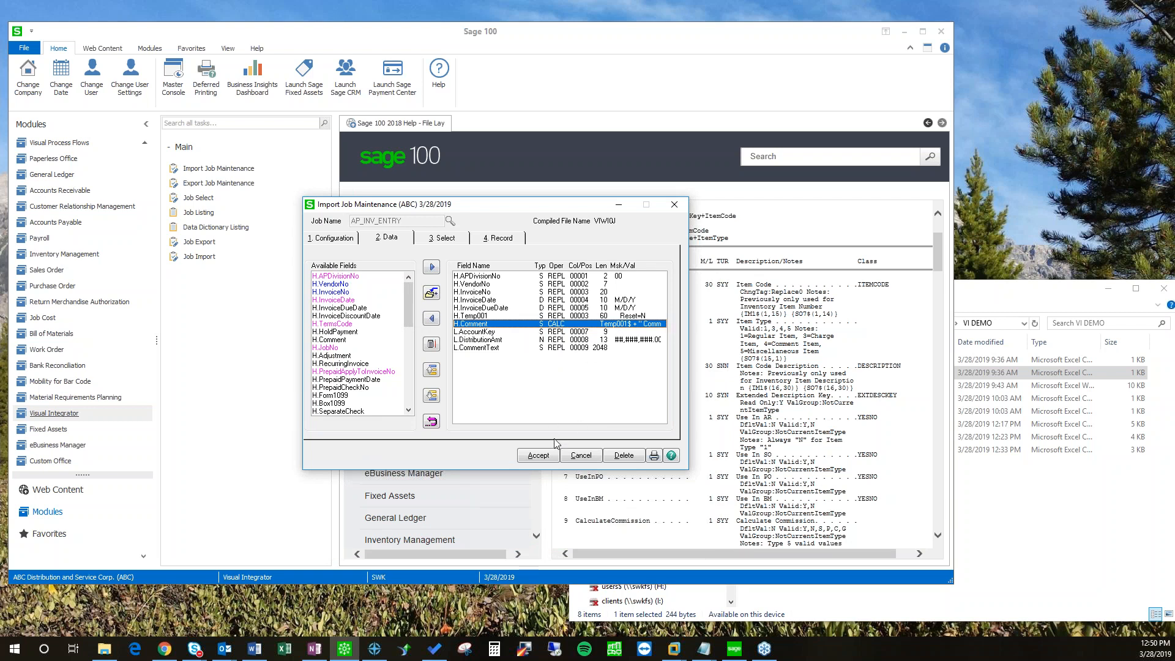
Step: Save the AP_INV_ENTRY job and test-run it on all records of the AP invoice file
{"action": "left_click", "coordinate": [538, 457]}
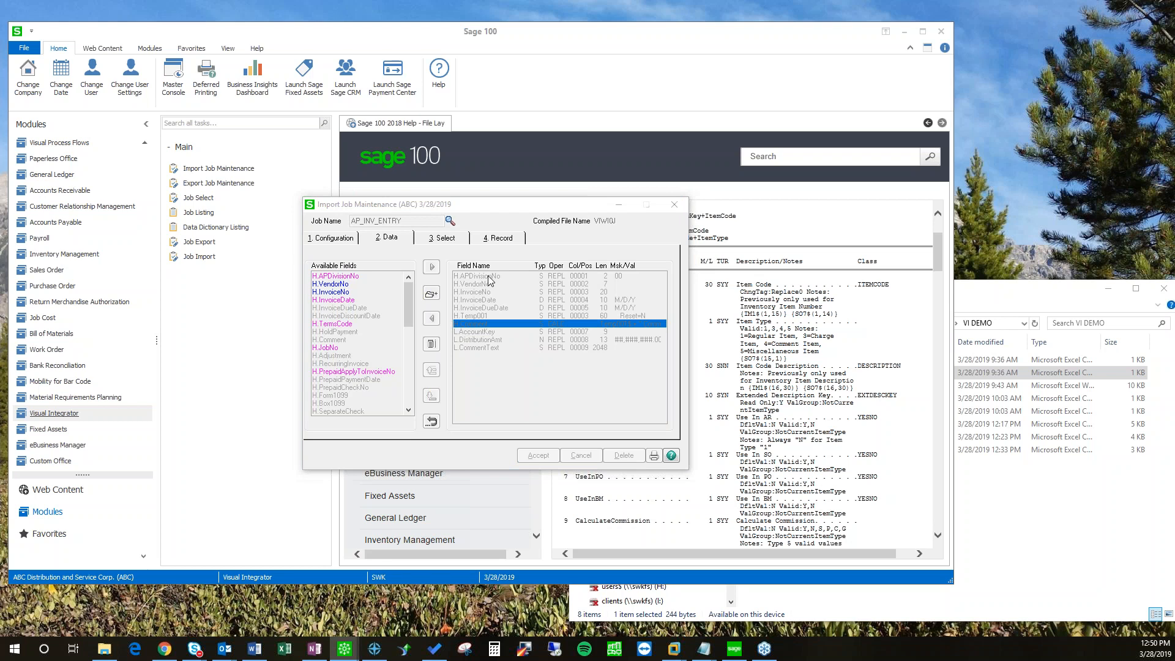
{"action": "left_click", "coordinate": [171, 307]}
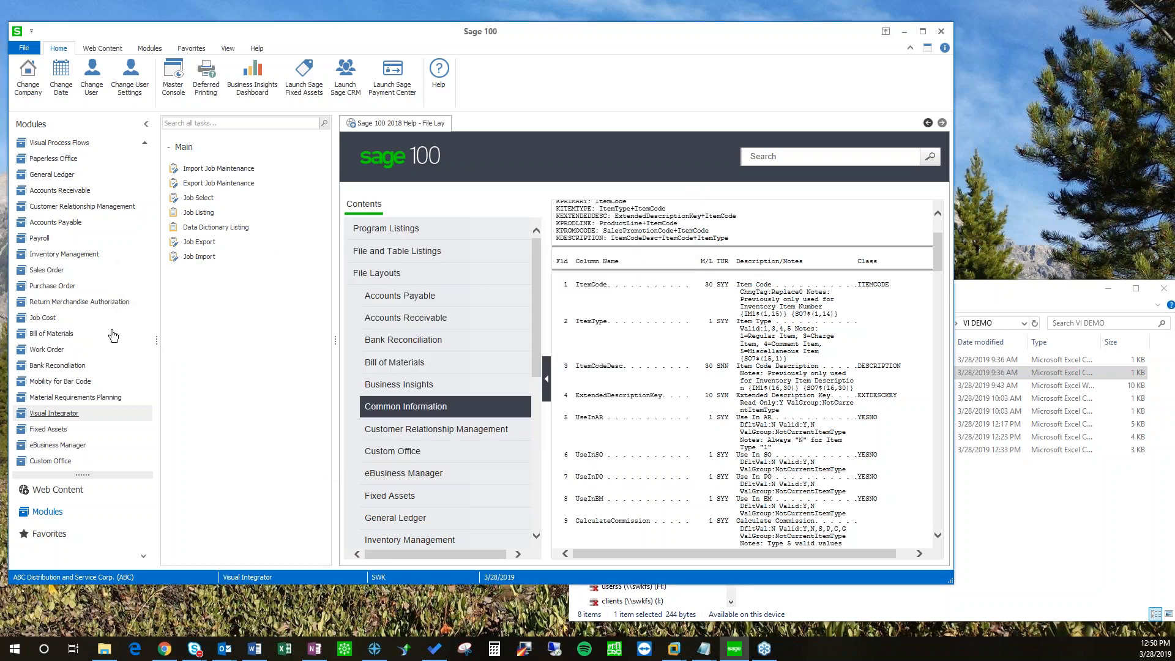
{"action": "left_click", "coordinate": [531, 463]}
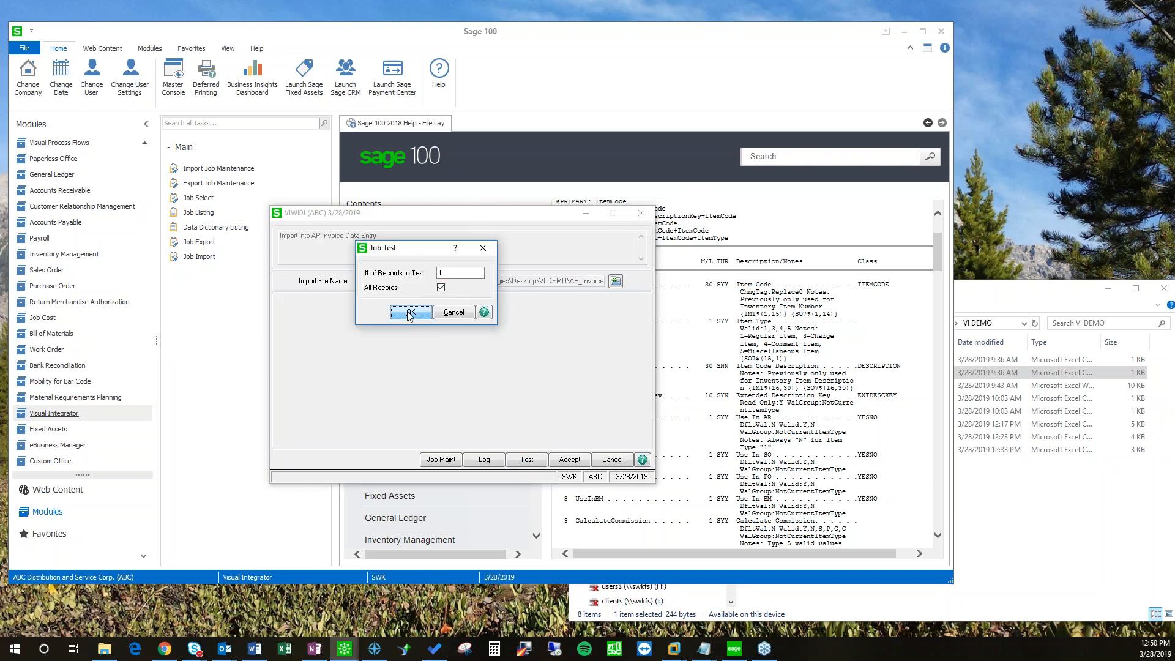
{"action": "left_click", "coordinate": [409, 312]}
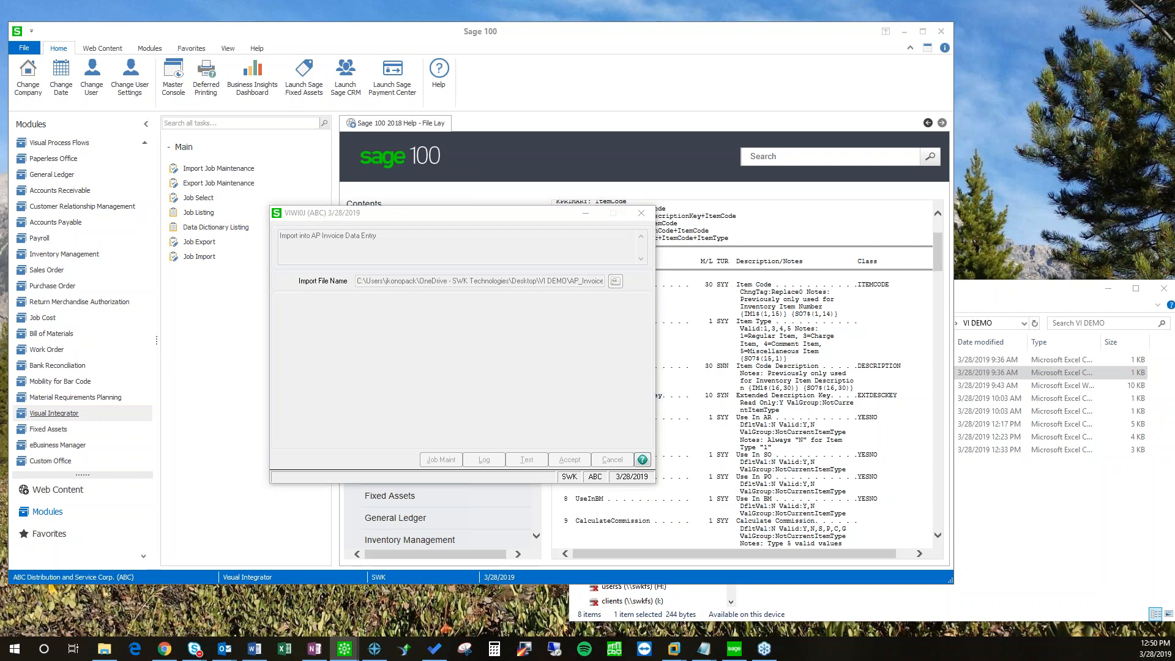
{"action": "left_click", "coordinate": [398, 363]}
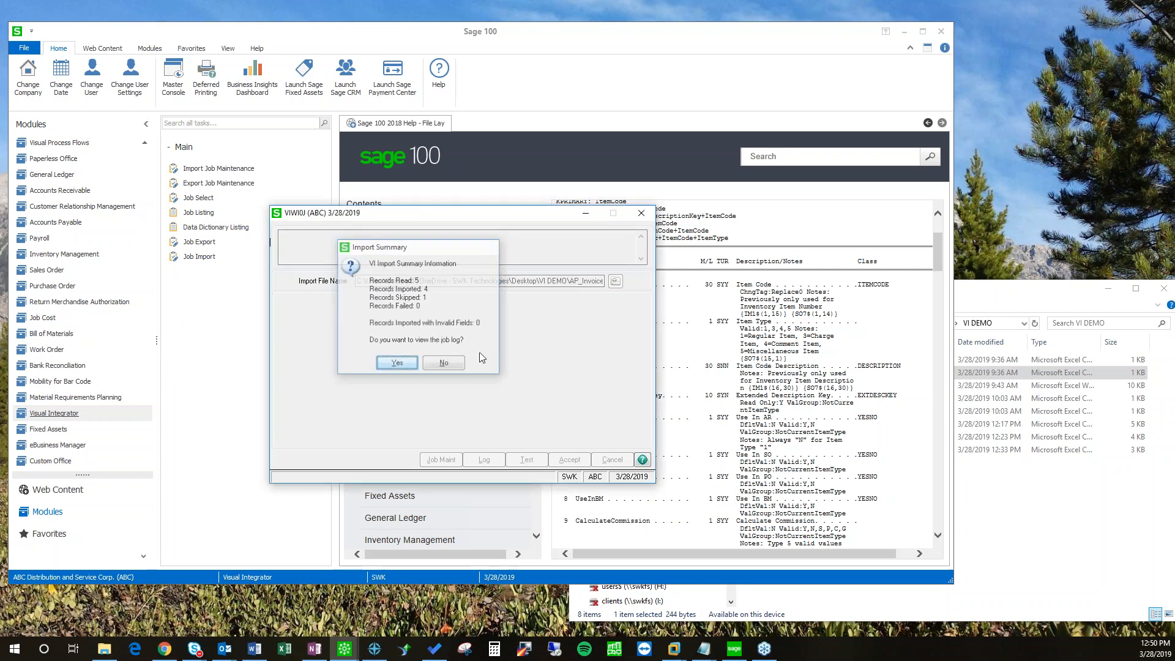
Step: Inspect record 2's details: Temp001 is 12346 and H.Comment is "12346 Comment"
{"action": "double_click", "coordinate": [371, 252]}
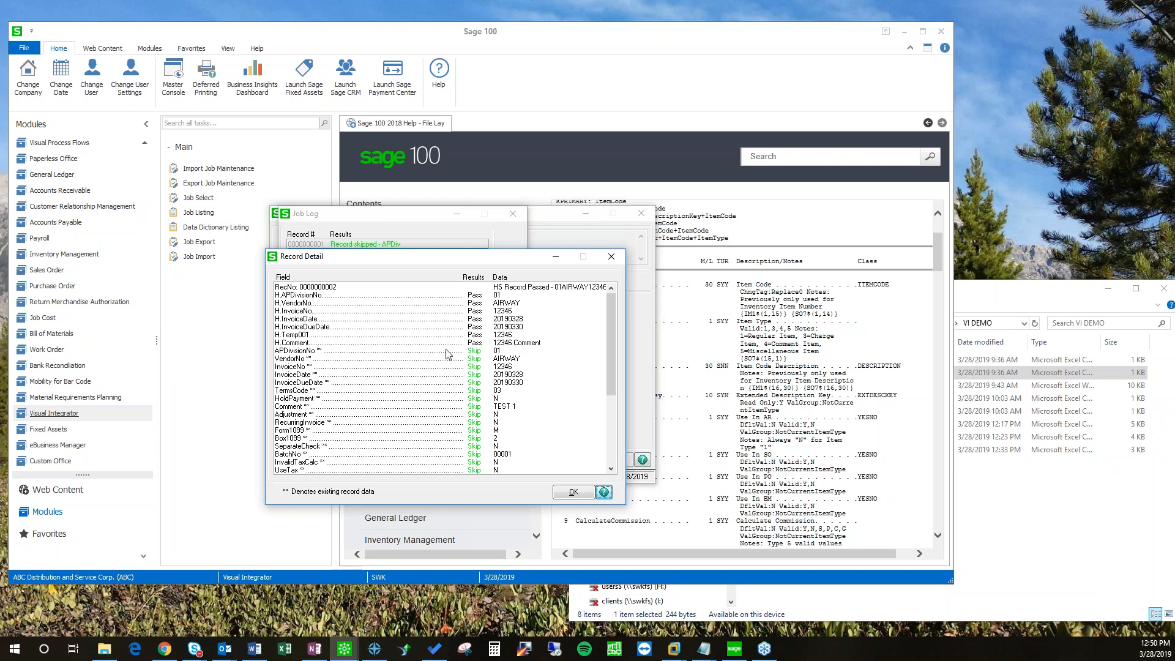
{"action": "left_click", "coordinate": [470, 342]}
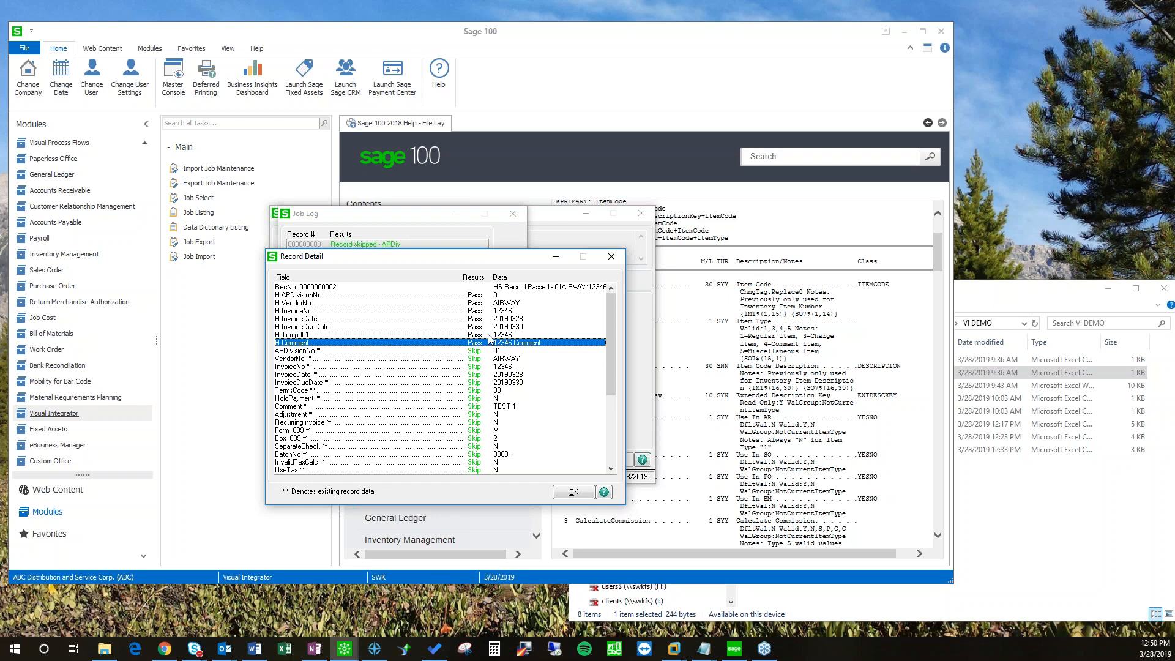
{"action": "left_click_drag", "start_coordinate": [426, 264], "coordinate": [333, 264]}
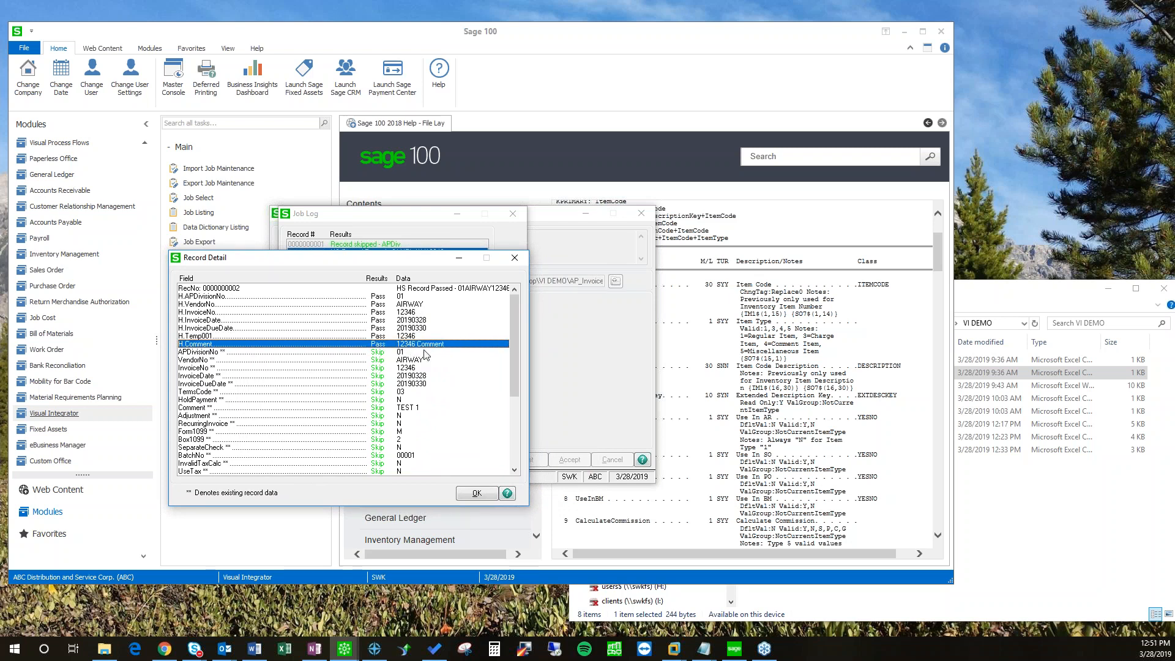
{"action": "left_click", "coordinate": [405, 337]}
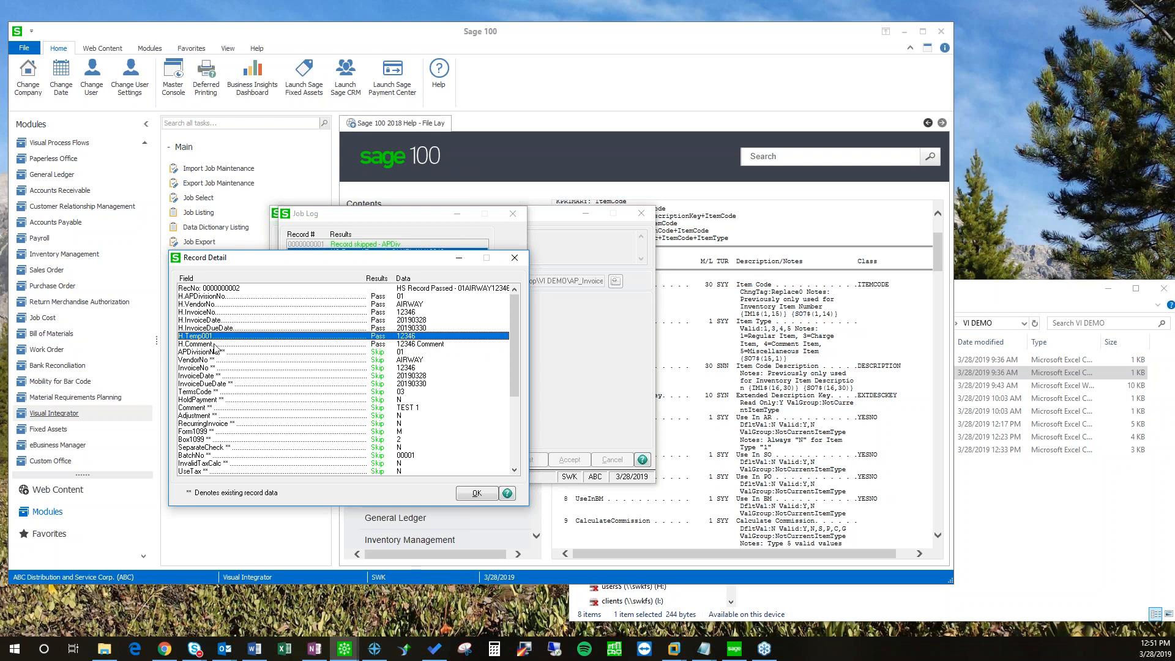
{"action": "left_click_drag", "start_coordinate": [362, 264], "coordinate": [389, 264]}
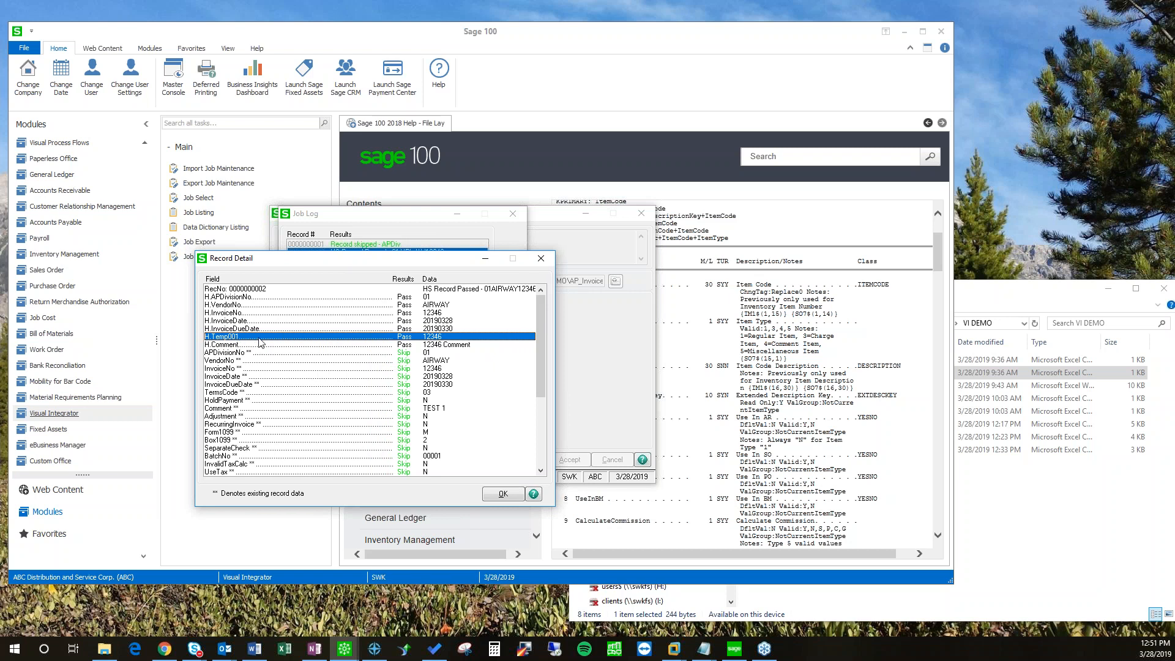
{"action": "left_click", "coordinate": [503, 493]}
Step: Close the test log and create import job AR_CASHDEPOSIT on the AR_CashReceiptsDeposit table
{"action": "left_click", "coordinate": [558, 215]}
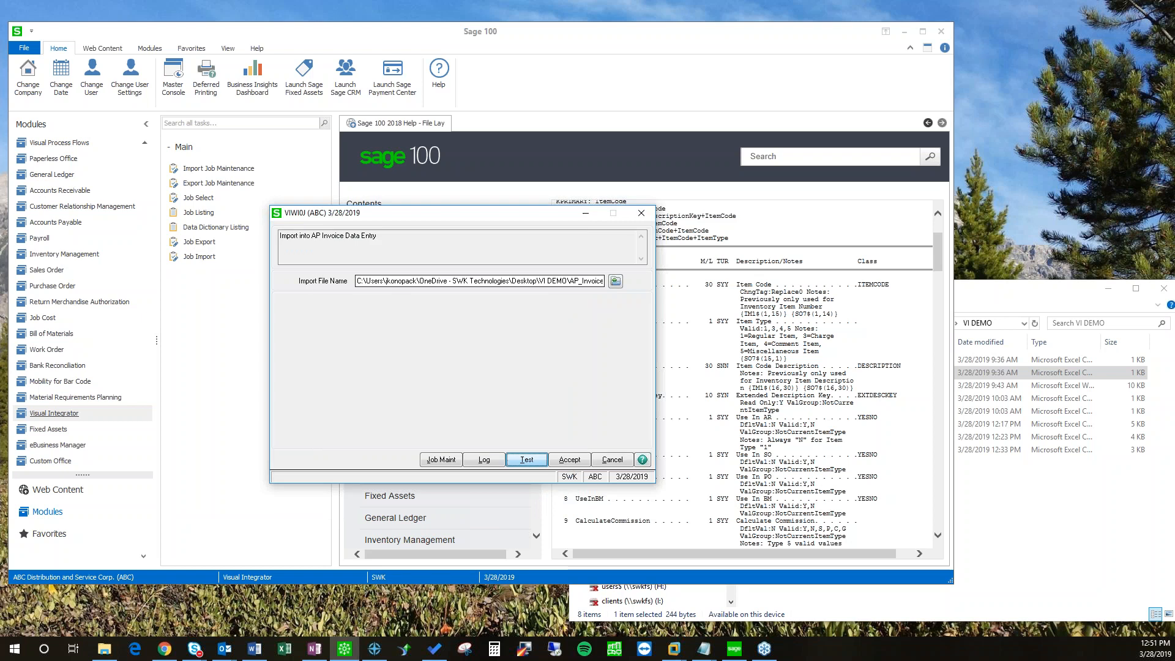
{"action": "left_click", "coordinate": [707, 225]}
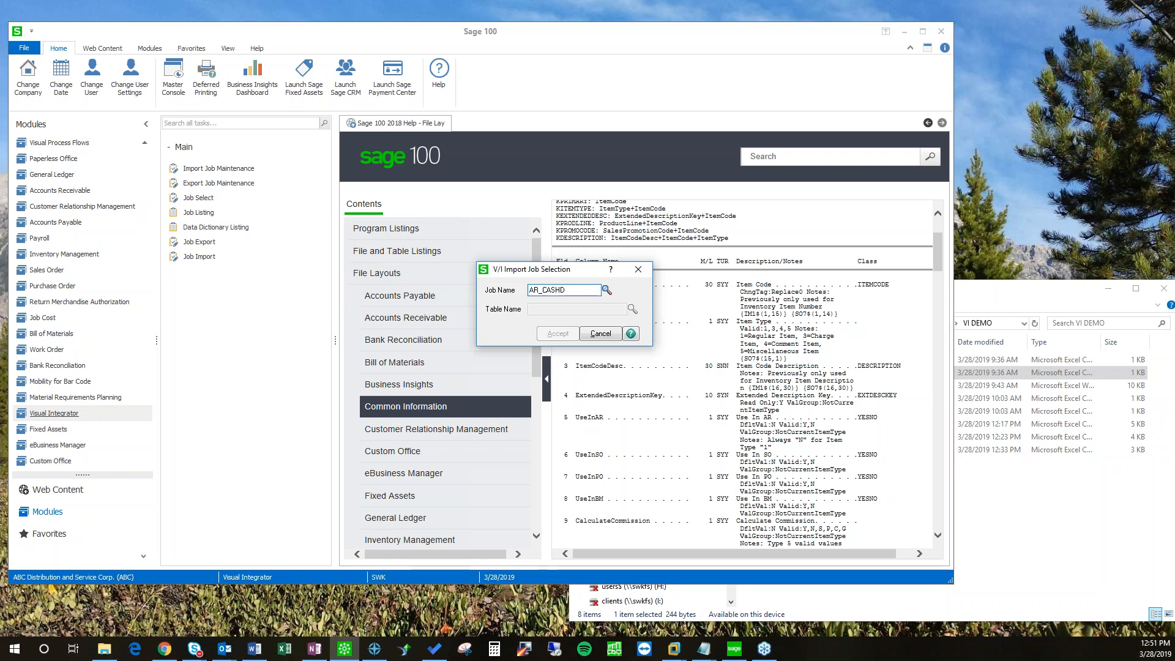
{"action": "key", "text": "BackSpace"}
{"action": "key", "text": "Tab"}
{"action": "left_click", "coordinate": [633, 309]}
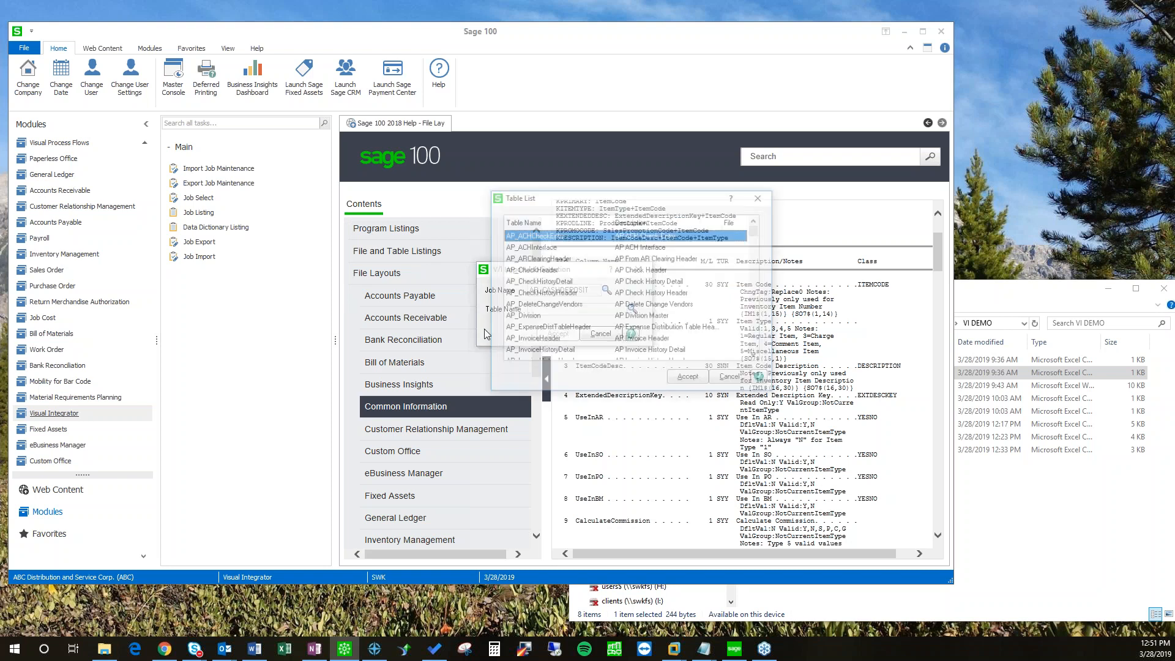
{"action": "scroll", "coordinate": [555, 303], "scroll_direction": "down", "scroll_amount": 10}
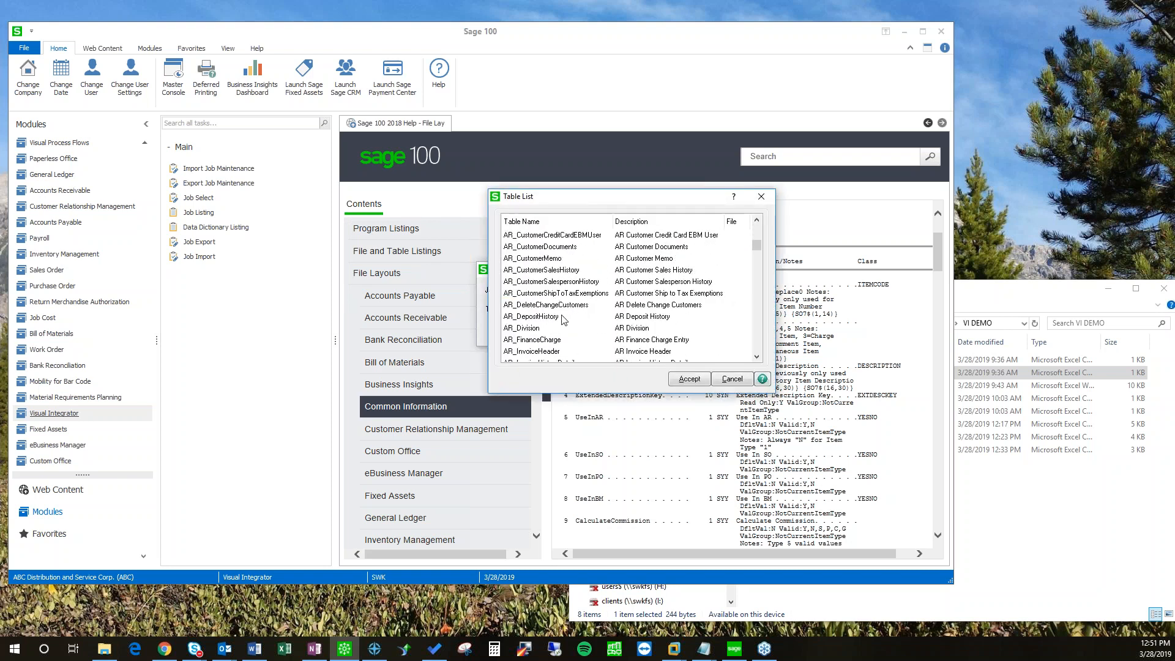
{"action": "double_click", "coordinate": [546, 272]}
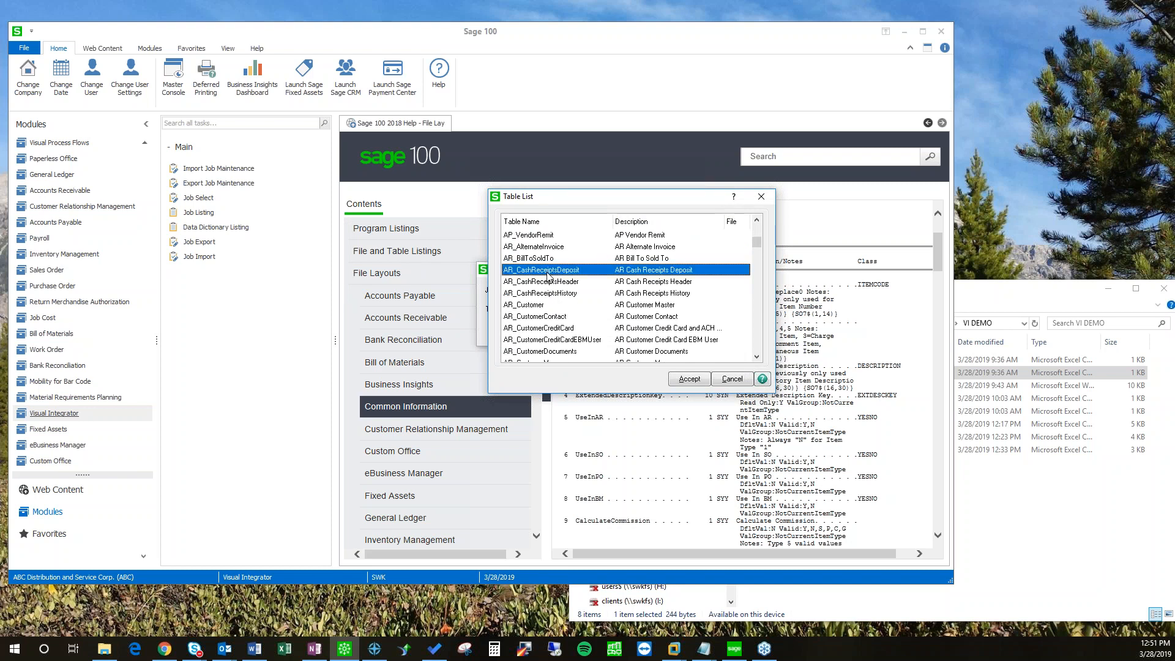
{"action": "left_click", "coordinate": [554, 334]}
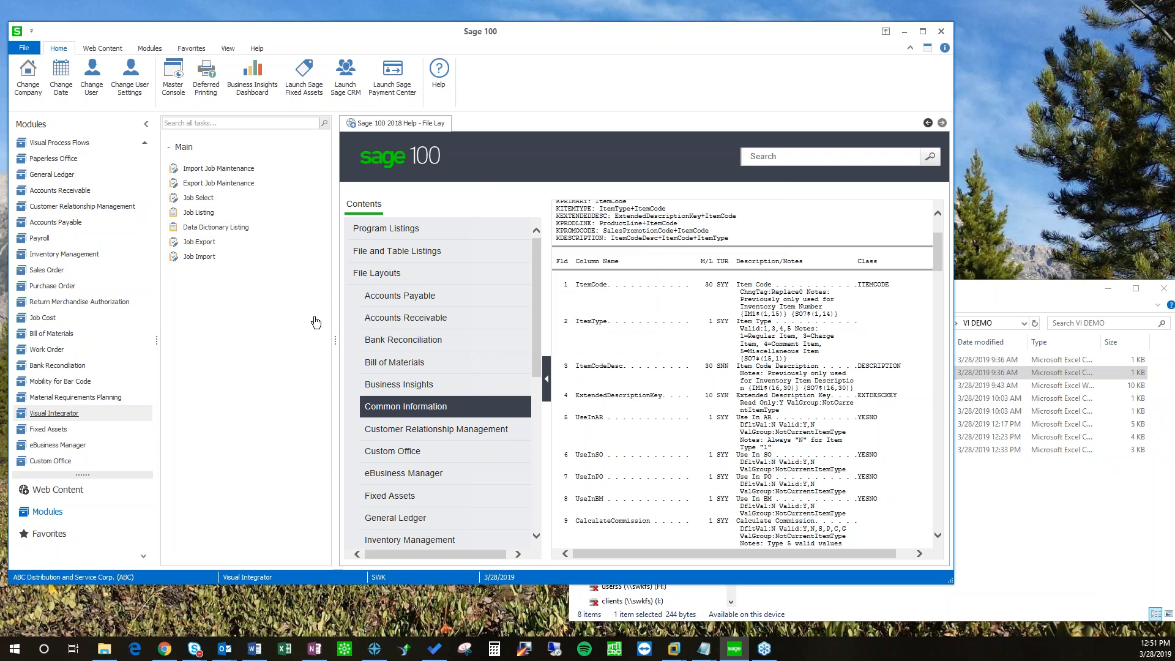
Step: Open AR_CashRecDeposit.csv in Notepad and place it beside the Import Job Maintenance window
{"action": "left_click", "coordinate": [1081, 557]}
{"action": "right_click", "coordinate": [793, 398]}
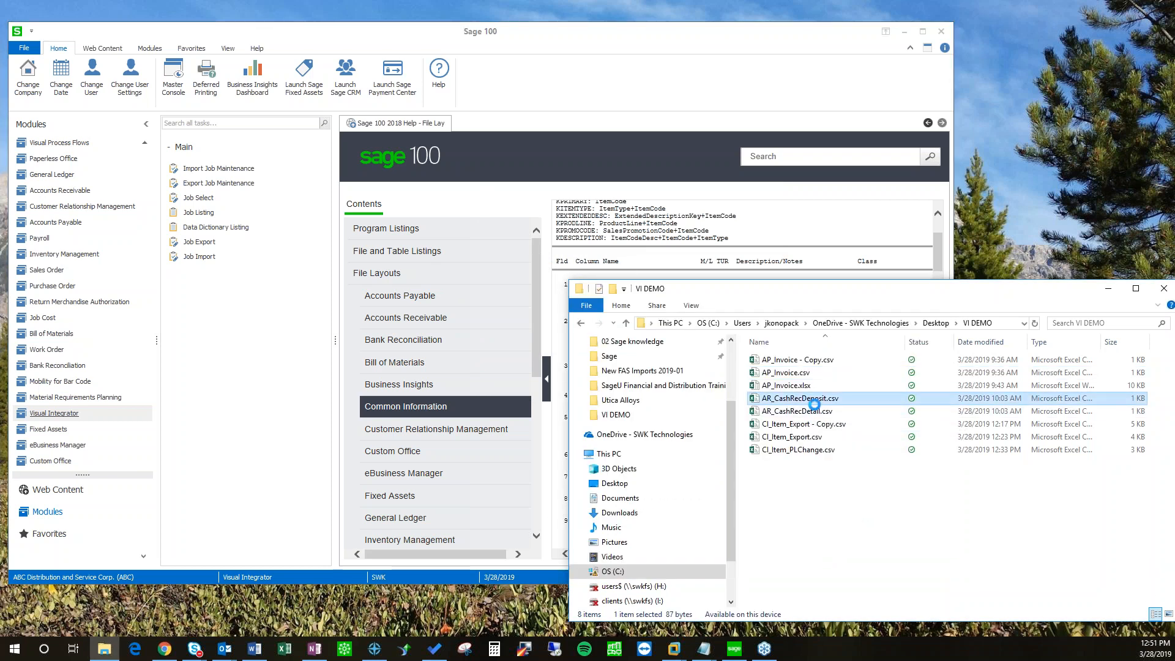
{"action": "mouse_move", "coordinate": [836, 235]}
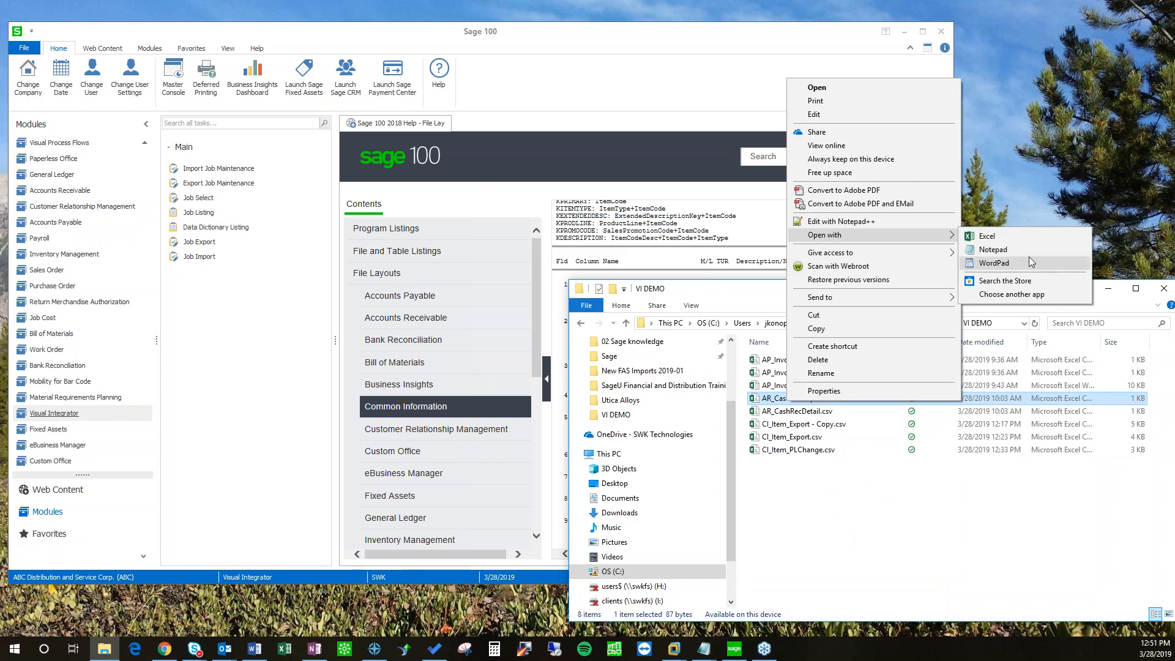
{"action": "left_click", "coordinate": [993, 250]}
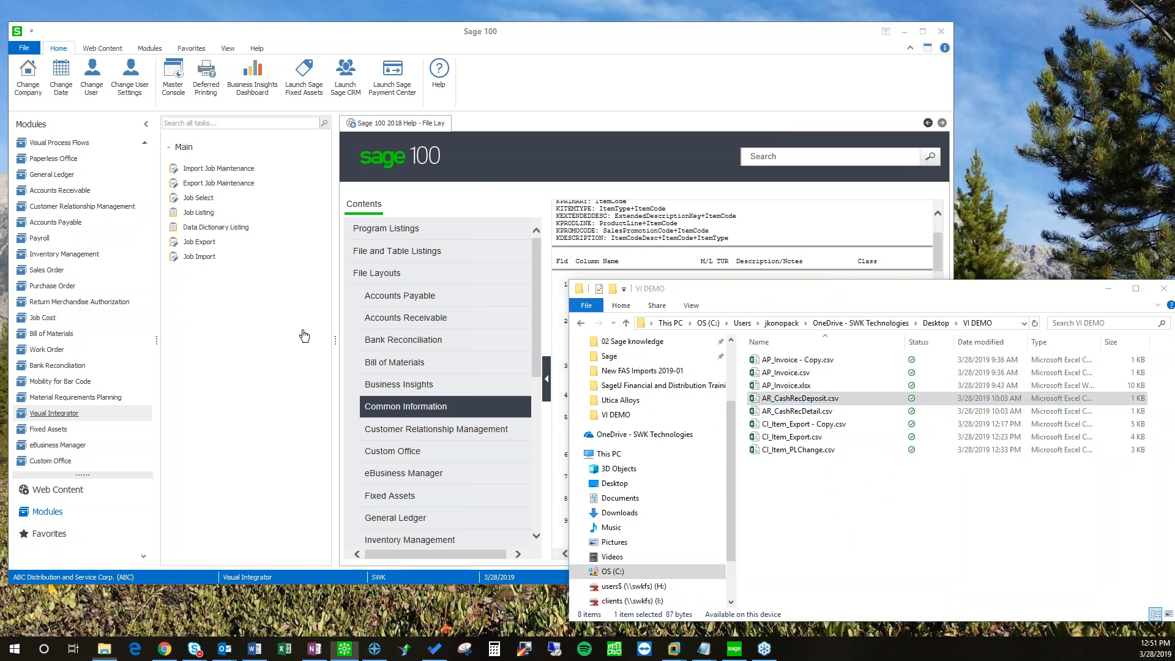
{"action": "left_click", "coordinate": [345, 649]}
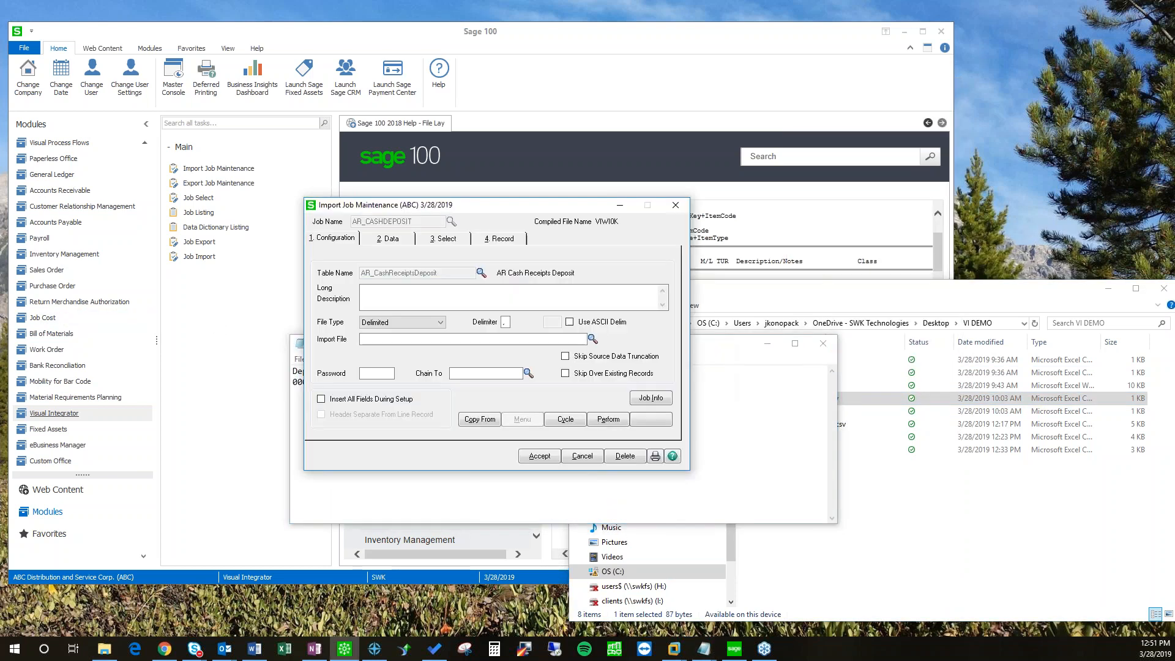
{"action": "left_click_drag", "start_coordinate": [543, 210], "coordinate": [360, 145]}
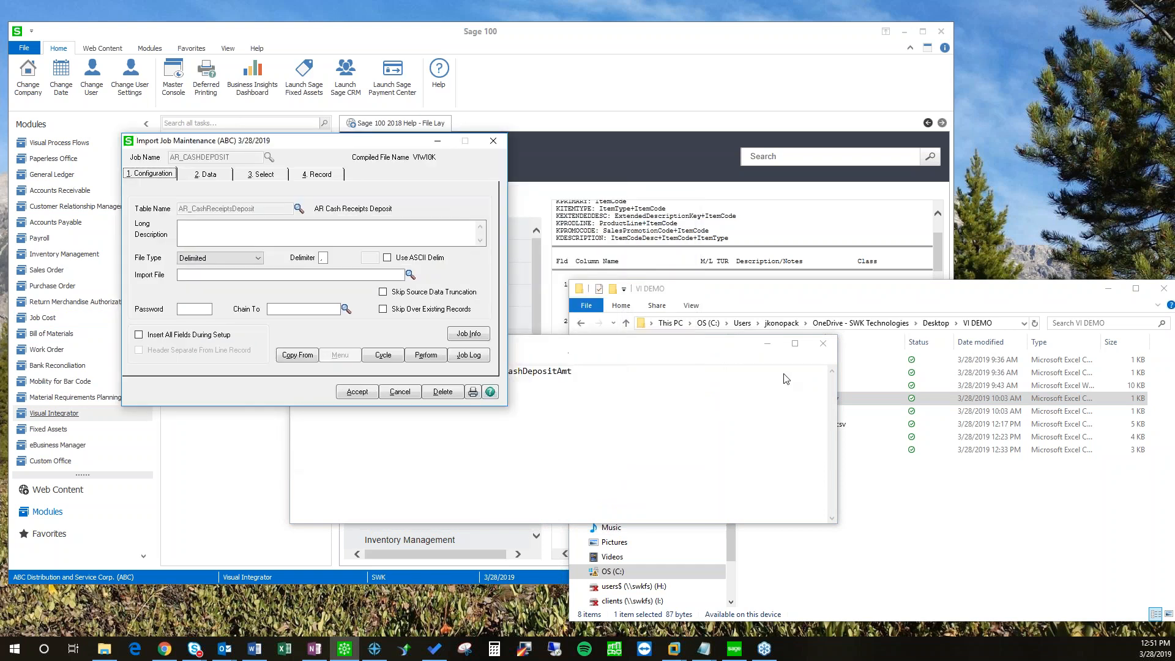
{"action": "left_click_drag", "start_coordinate": [566, 343], "coordinate": [800, 374]}
{"action": "left_click", "coordinate": [220, 232]}
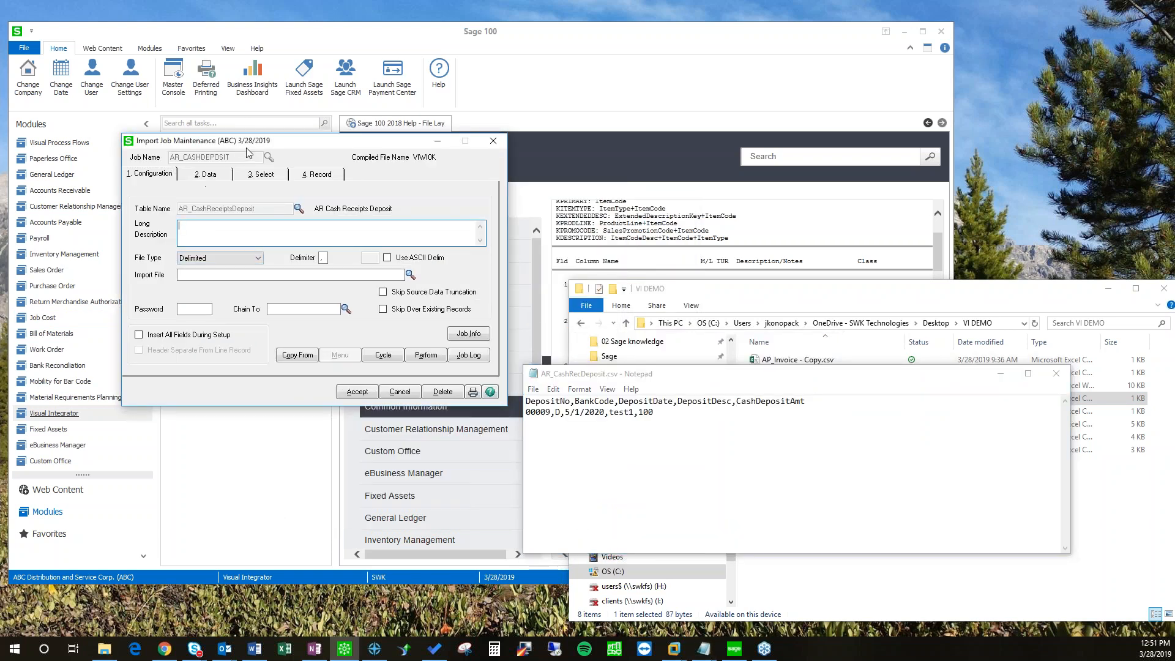
{"action": "left_click_drag", "start_coordinate": [244, 145], "coordinate": [215, 191]}
Step: Set the job's import file to AR_CashRecDeposit.csv from Desktop > VI DEMO
{"action": "left_click", "coordinate": [380, 322]}
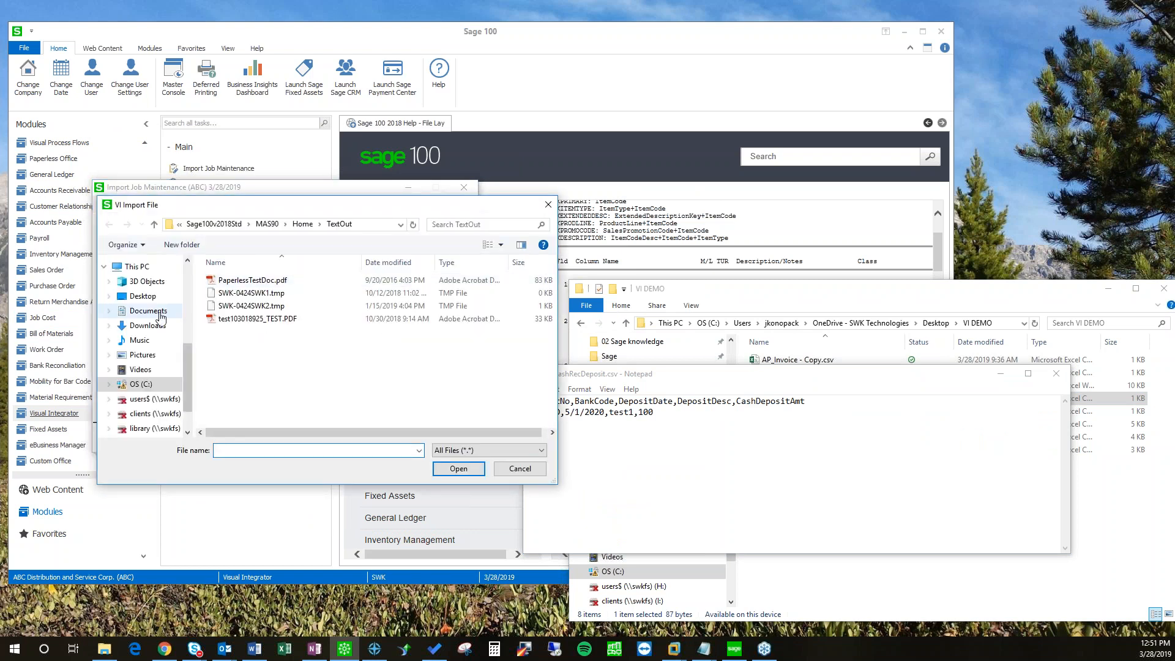
{"action": "left_click", "coordinate": [143, 296]}
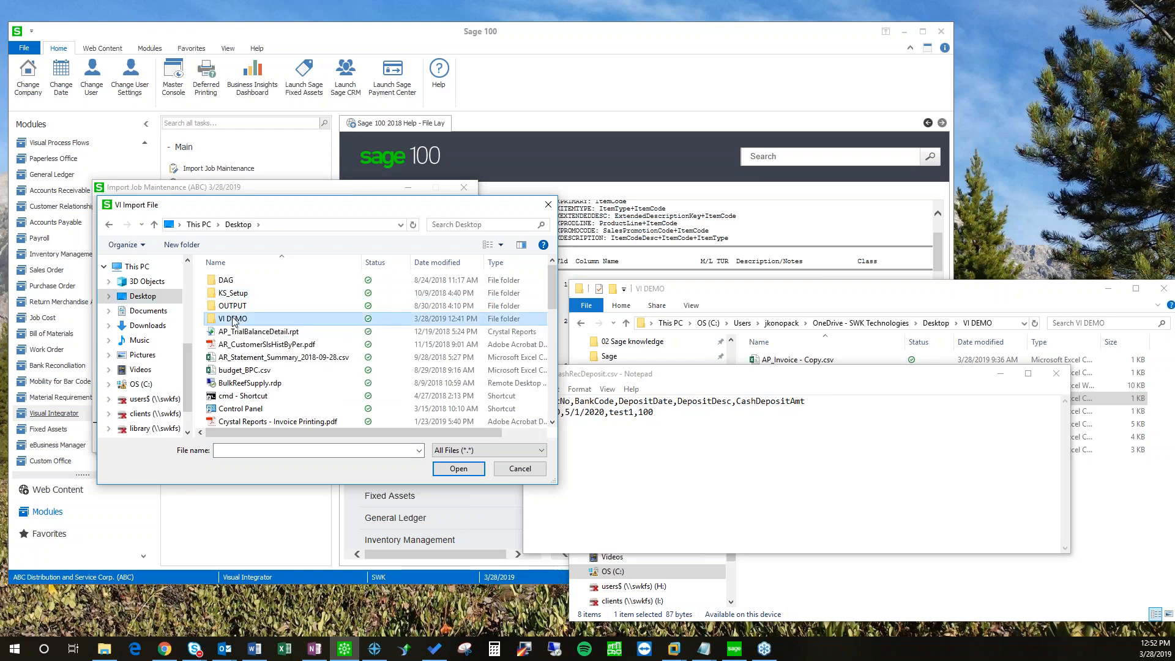
{"action": "double_click", "coordinate": [232, 319]}
{"action": "double_click", "coordinate": [254, 319]}
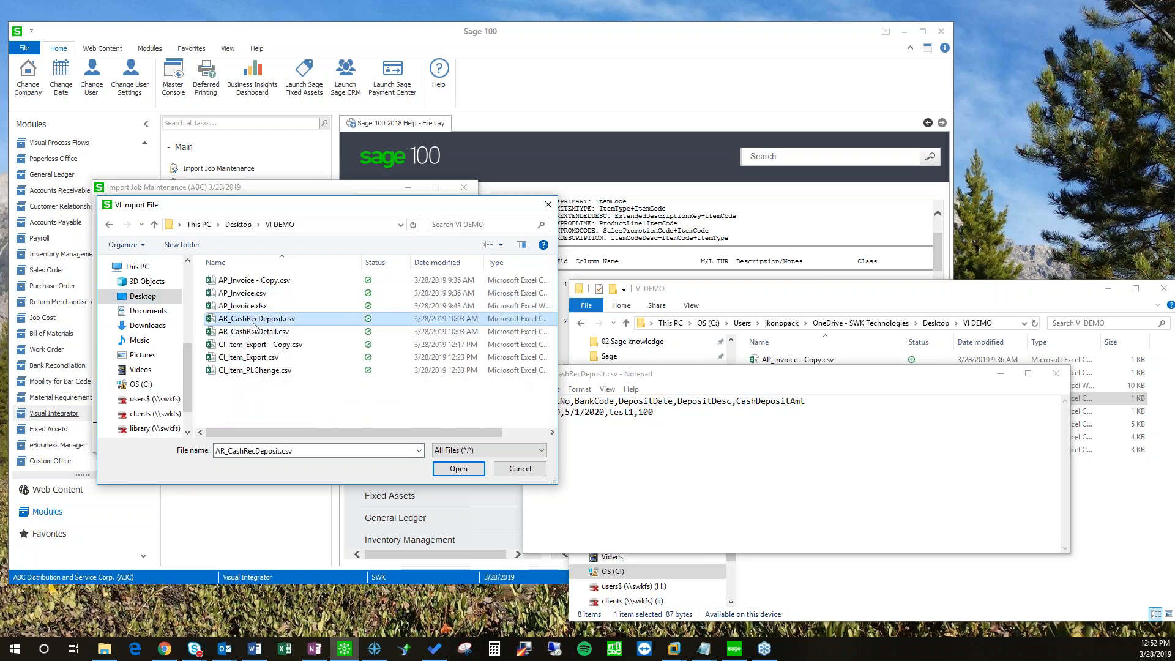
Step: Add CashDepositAmt to the mapped fields on the Data tab
{"action": "left_click", "coordinate": [185, 224]}
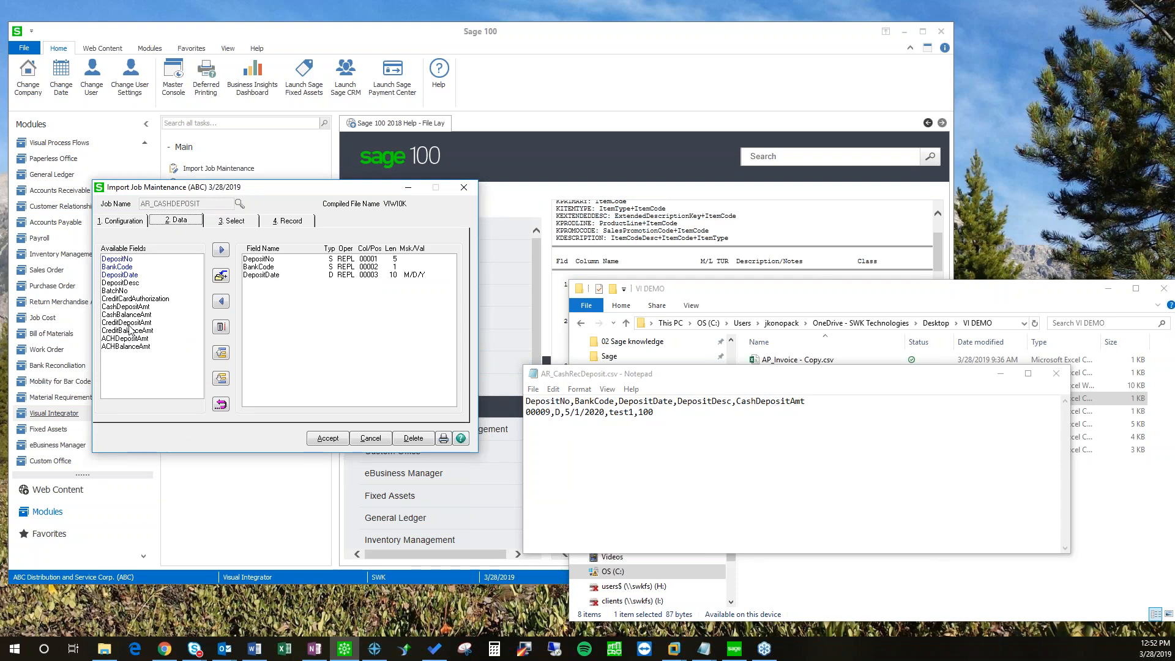
{"action": "left_click", "coordinate": [130, 307]}
{"action": "left_click", "coordinate": [221, 249]}
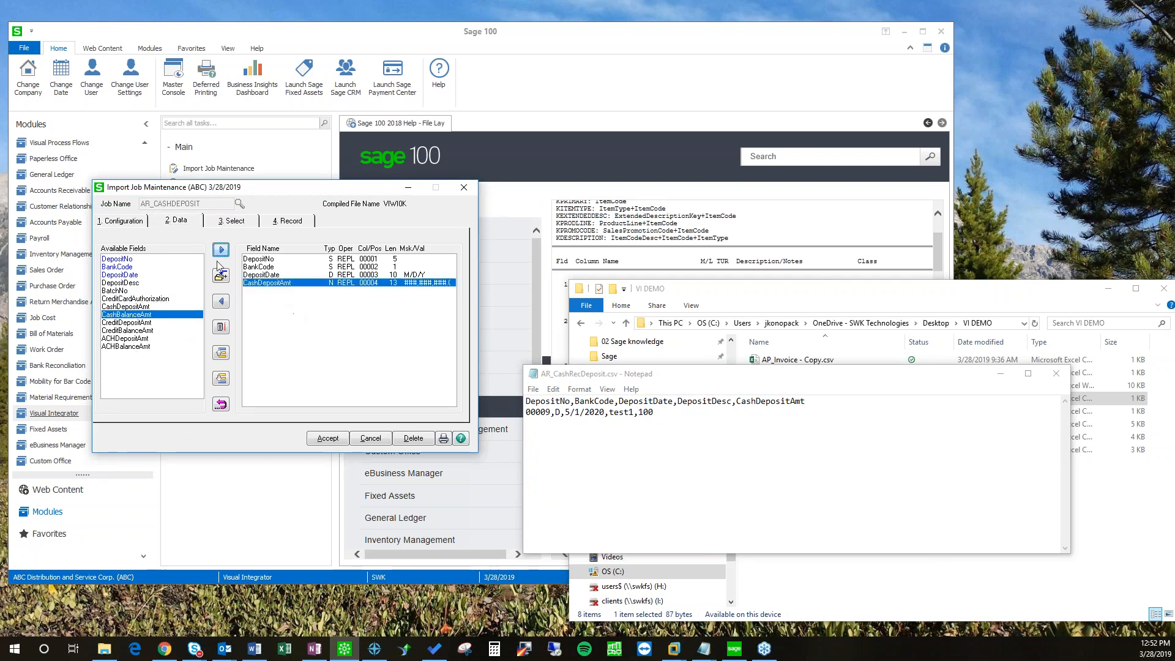
Step: Add a Skip Record rule on the Record tab and open its properties
{"action": "left_click", "coordinate": [258, 218]}
{"action": "left_click", "coordinate": [130, 267]}
{"action": "left_click", "coordinate": [196, 273]}
{"action": "double_click", "coordinate": [264, 259]}
Step: Set the skip rule to Start 1, Length 5, Value Depos and accept it
{"action": "key", "text": "Tab"}
{"action": "key", "text": "Tab"}
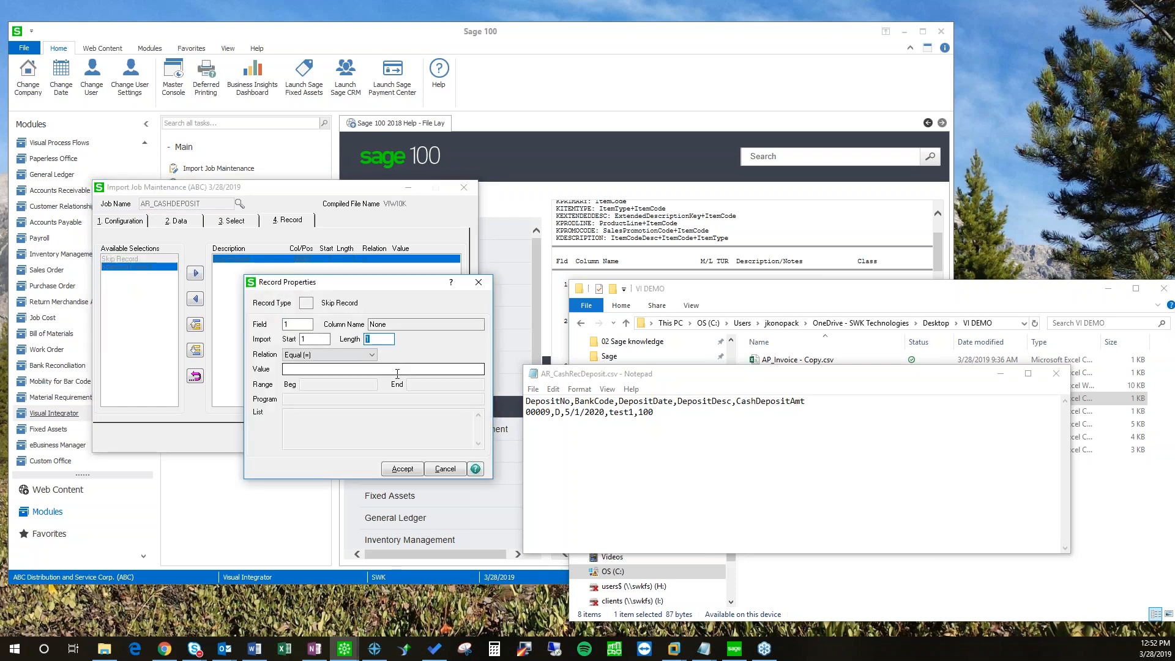
{"action": "type", "text": "5"}
{"action": "key", "text": "Tab"}
{"action": "key", "text": "Tab"}
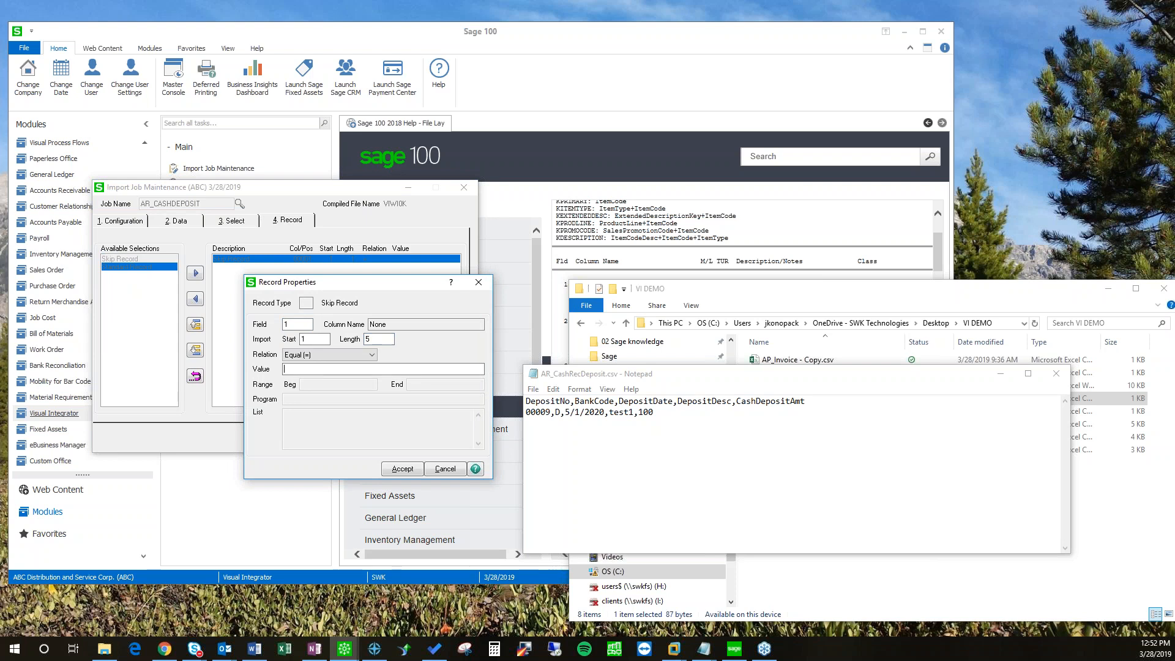
{"action": "left_click", "coordinate": [402, 468]}
Step: Save the AR_CASHDEPOSIT job from Configuration, declining to execute it now
{"action": "left_click", "coordinate": [207, 225]}
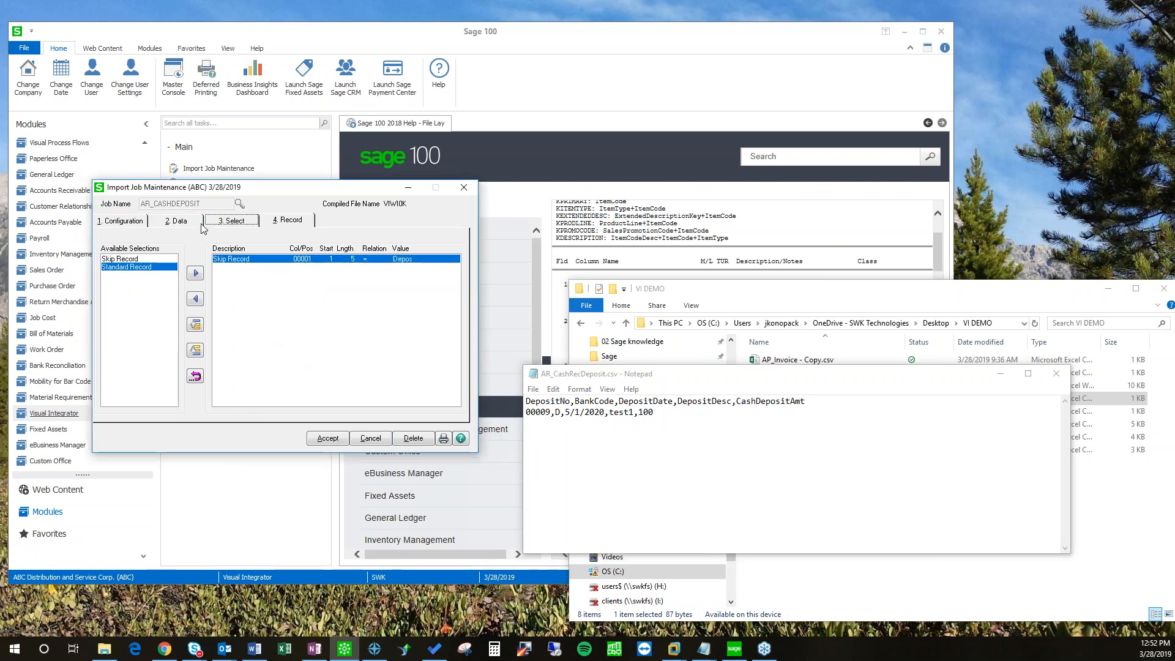
{"action": "left_click", "coordinate": [145, 224]}
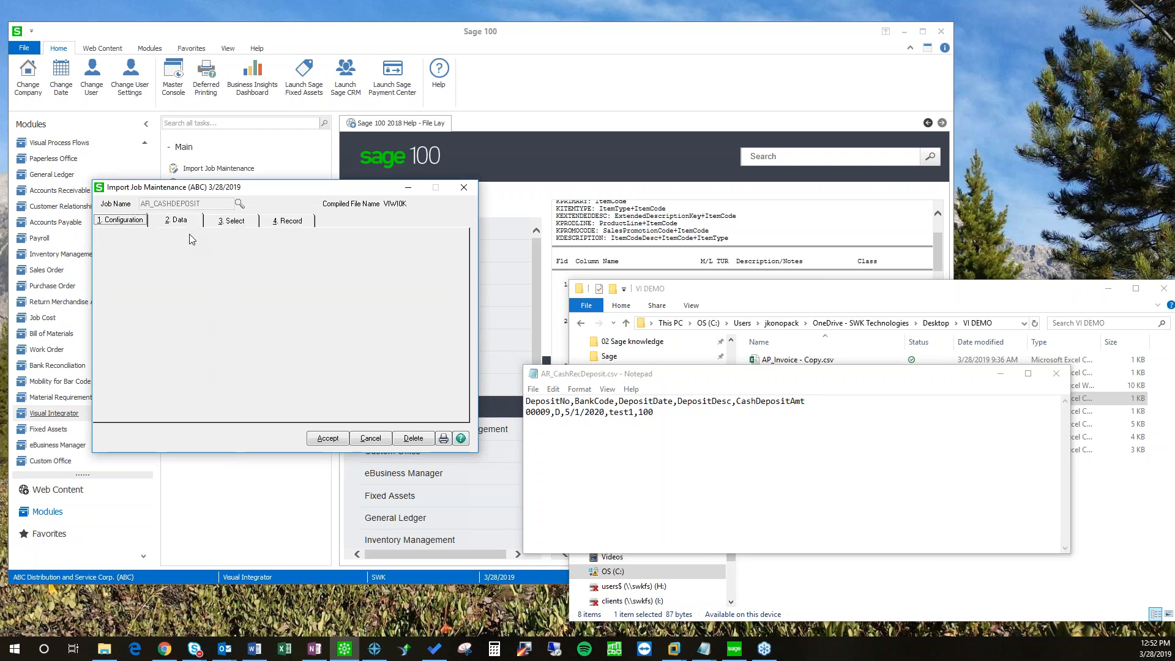
{"action": "left_click", "coordinate": [329, 440]}
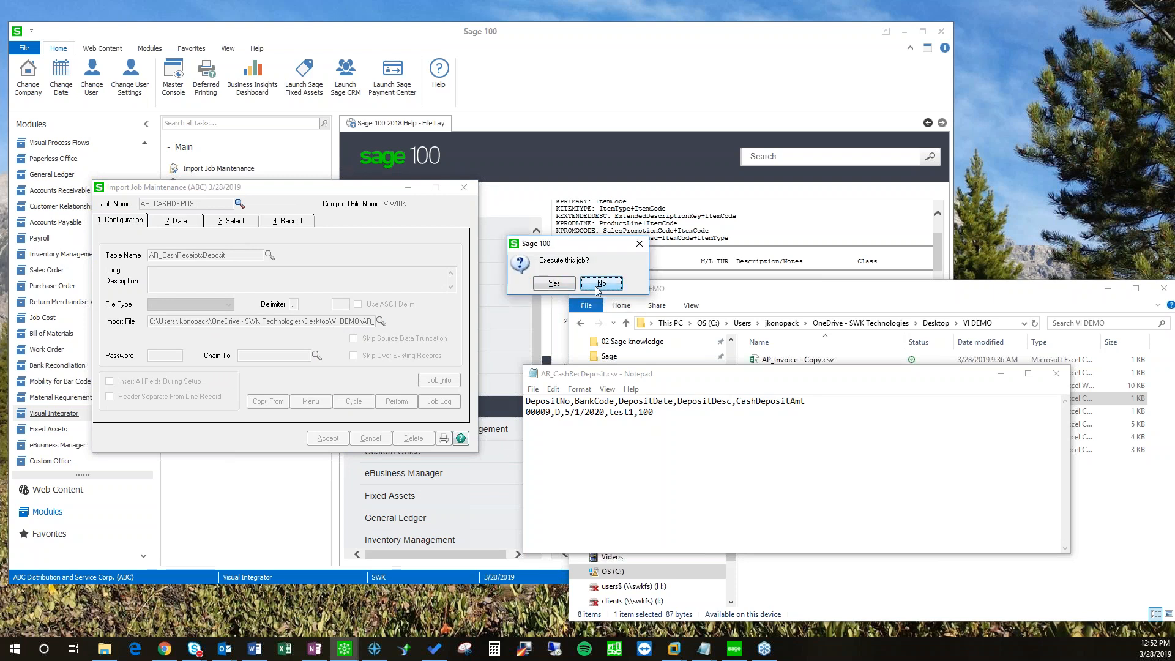
{"action": "left_click", "coordinate": [598, 283]}
{"action": "left_click", "coordinate": [53, 413]}
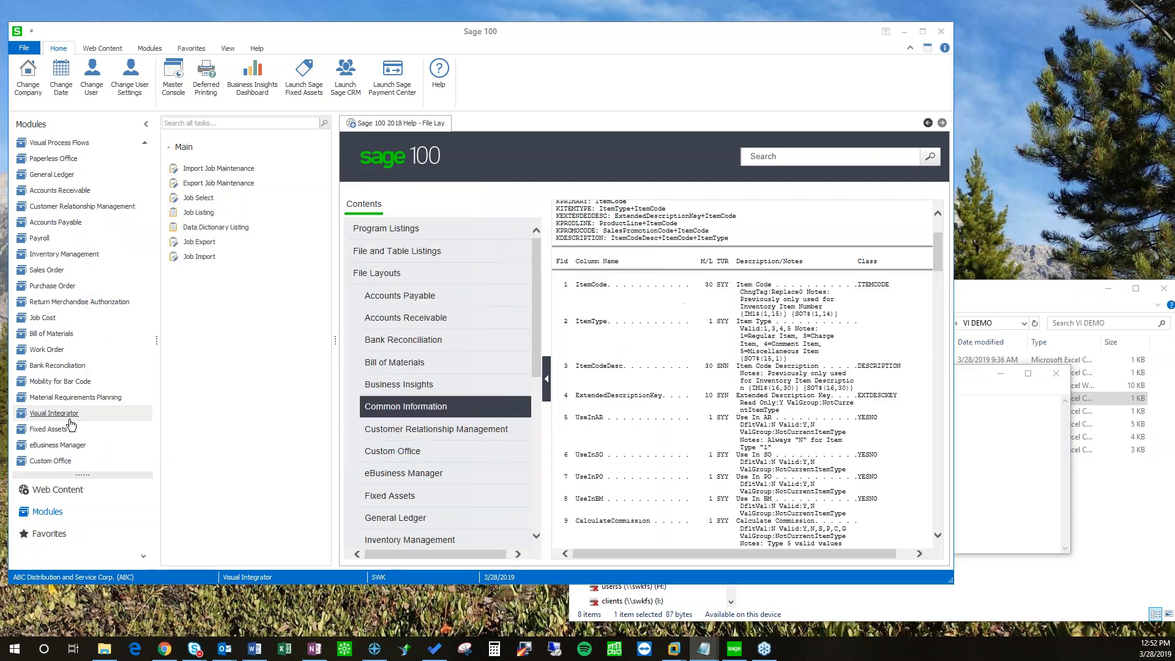
Step: Open AR_CashRecDetail.csv in Notepad from the CSV folder using Open with
{"action": "left_click", "coordinate": [1015, 460]}
{"action": "left_click_drag", "start_coordinate": [973, 373], "coordinate": [984, 460]}
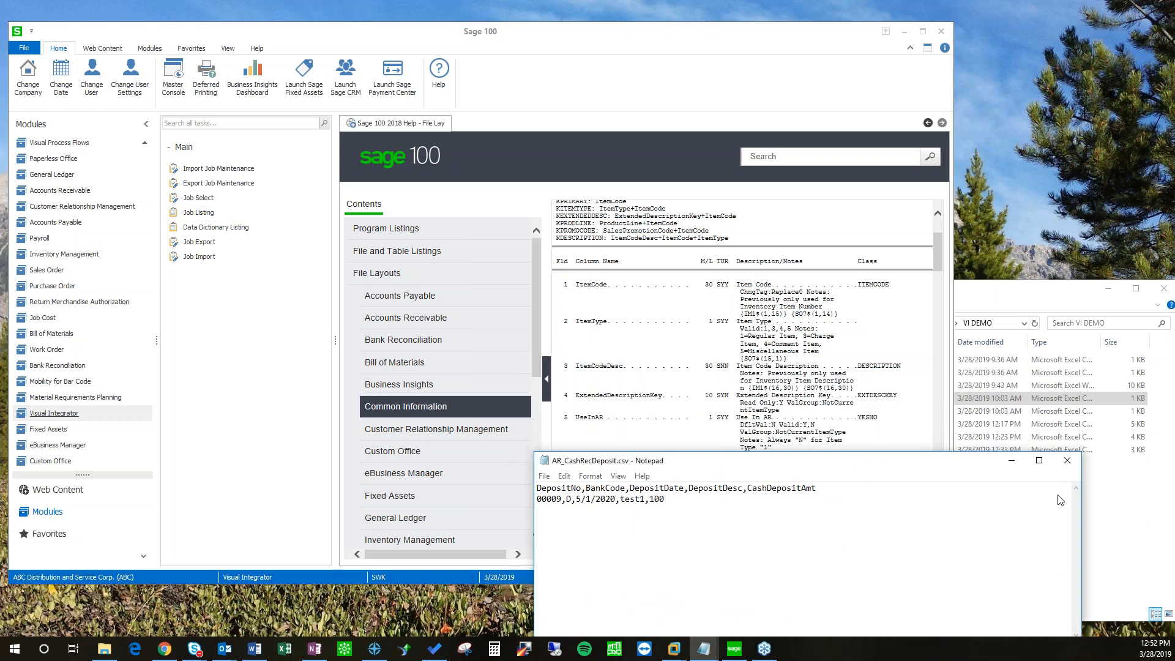
{"action": "left_click", "coordinate": [1133, 520]}
{"action": "right_click", "coordinate": [797, 412]}
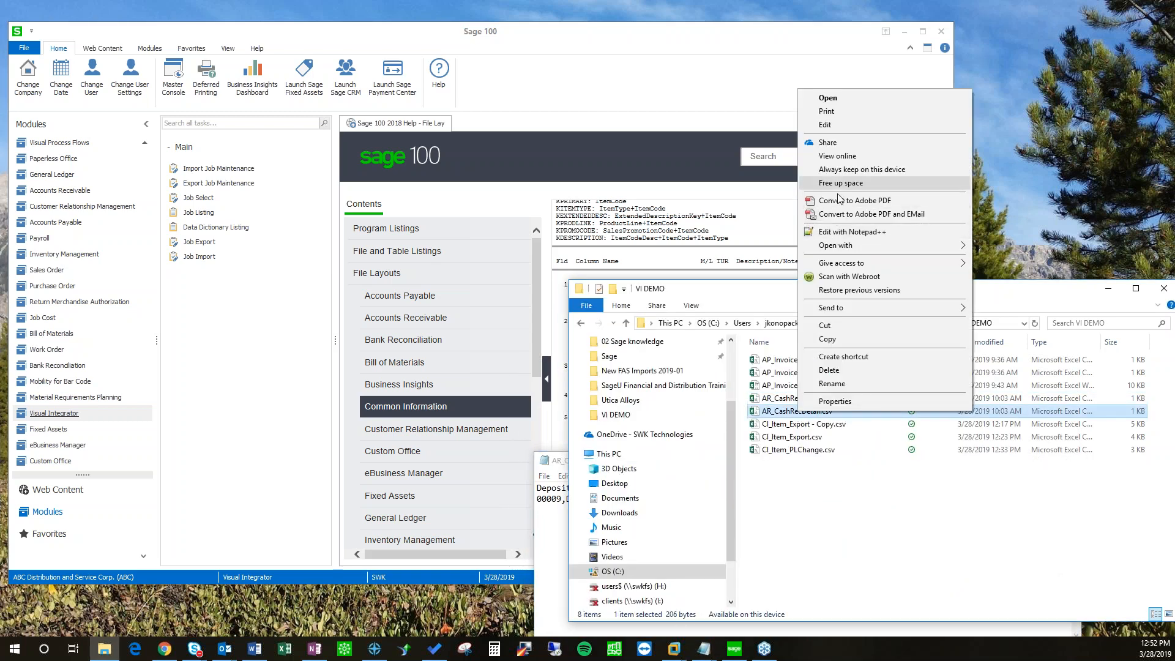
{"action": "mouse_move", "coordinate": [836, 246]}
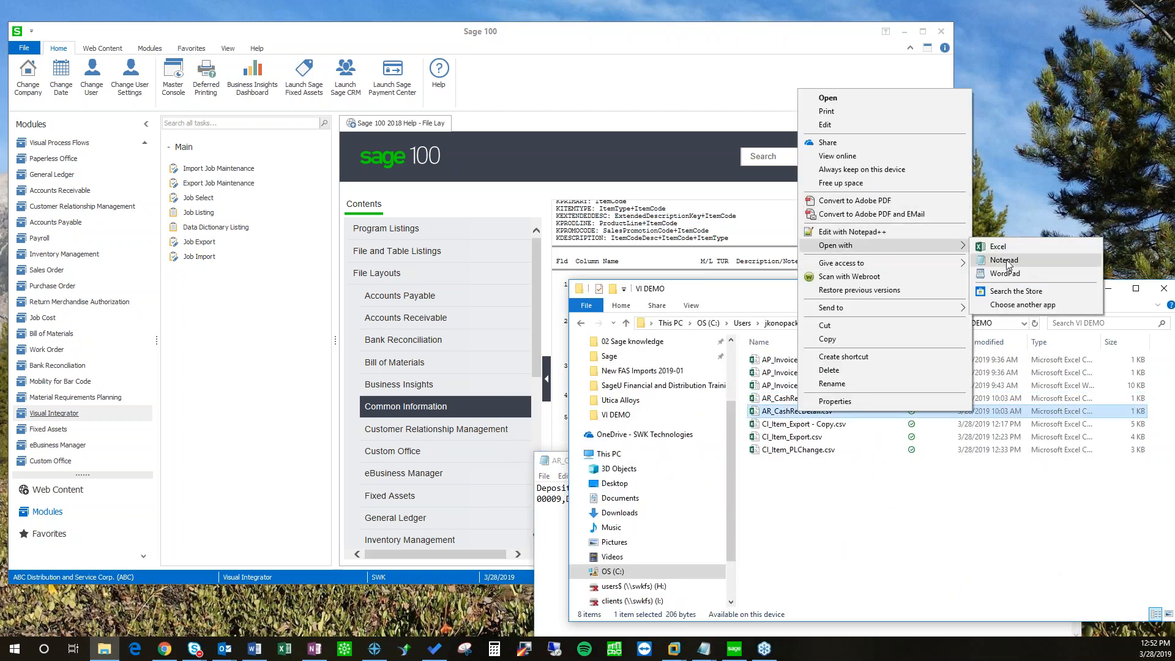
{"action": "left_click", "coordinate": [1007, 262]}
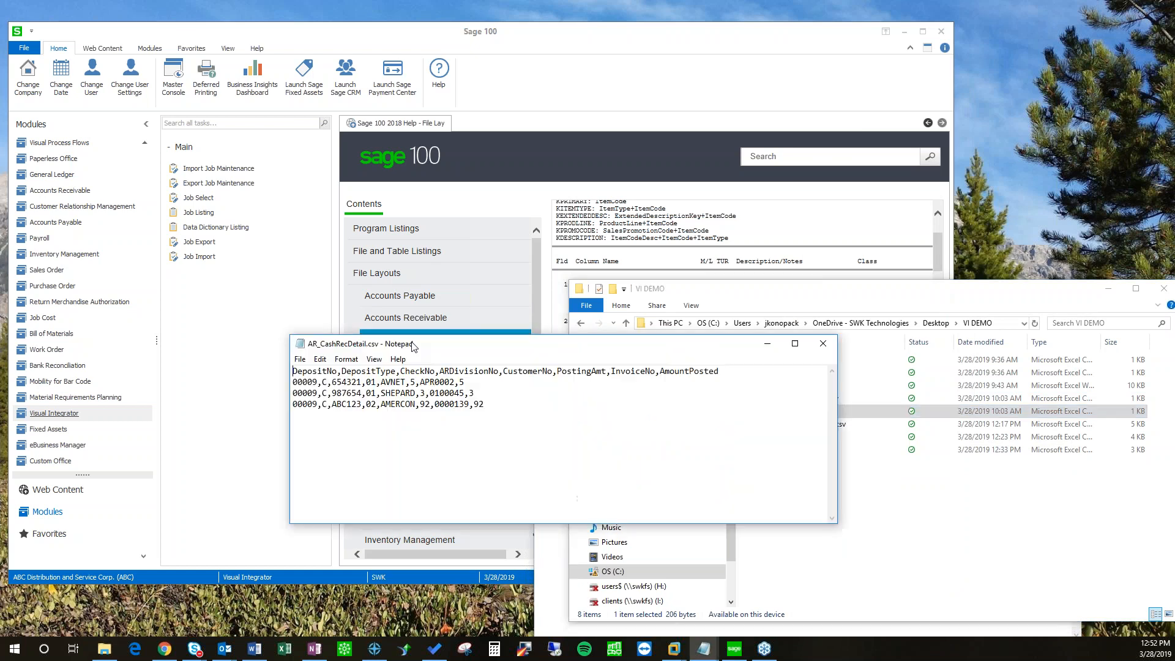
Step: Position the AR_CashRecDetail.csv Notepad window beside Sage 100
{"action": "left_click_drag", "start_coordinate": [406, 345], "coordinate": [750, 237]}
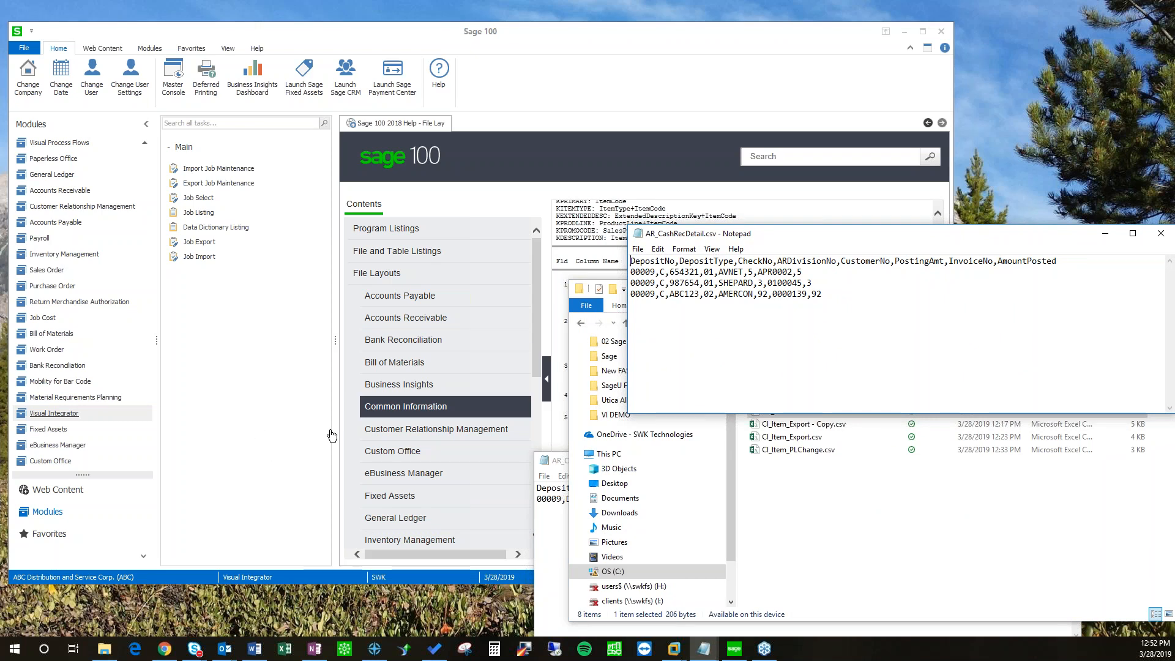
{"action": "left_click_drag", "start_coordinate": [785, 235], "coordinate": [788, 200]}
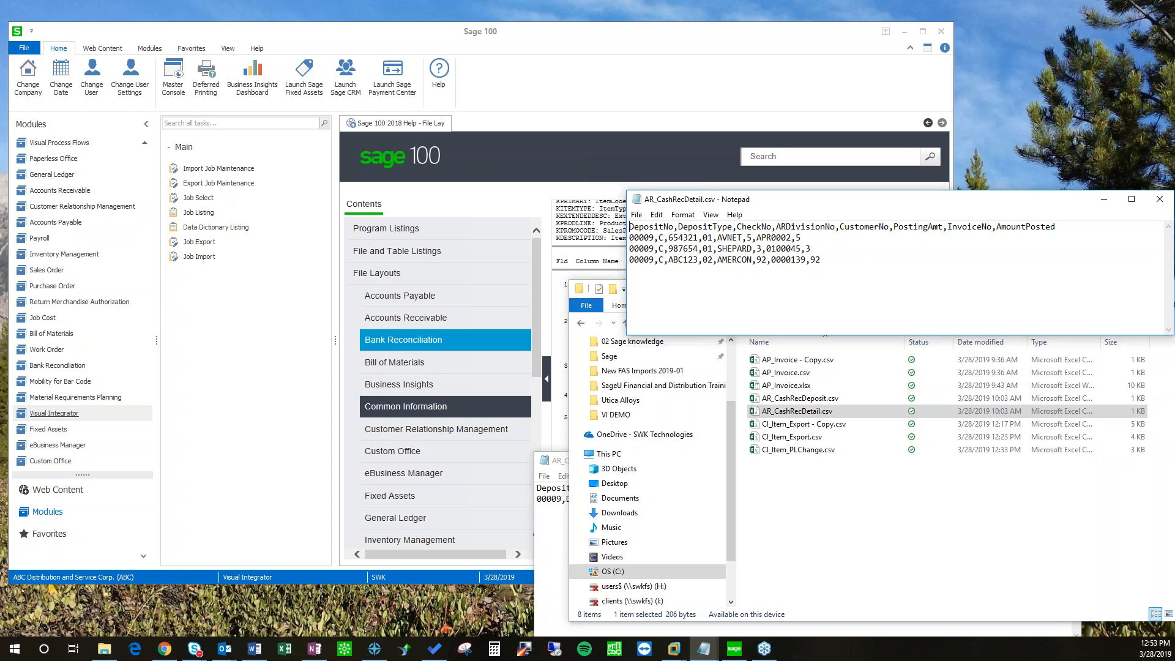
{"action": "left_click", "coordinate": [219, 175]}
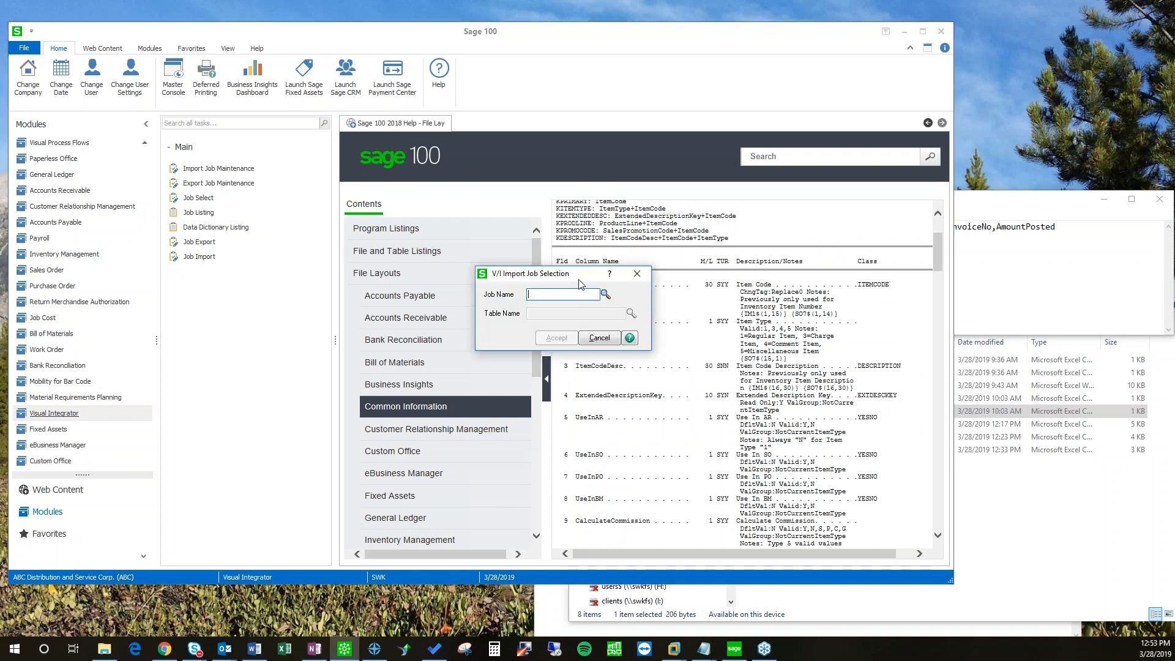
Step: Create the new import job AR_CASHREC on the AR_CashReceiptsHeader table
{"action": "left_click_drag", "start_coordinate": [579, 279], "coordinate": [362, 249]}
{"action": "type", "text": "AR_CASHREC"}
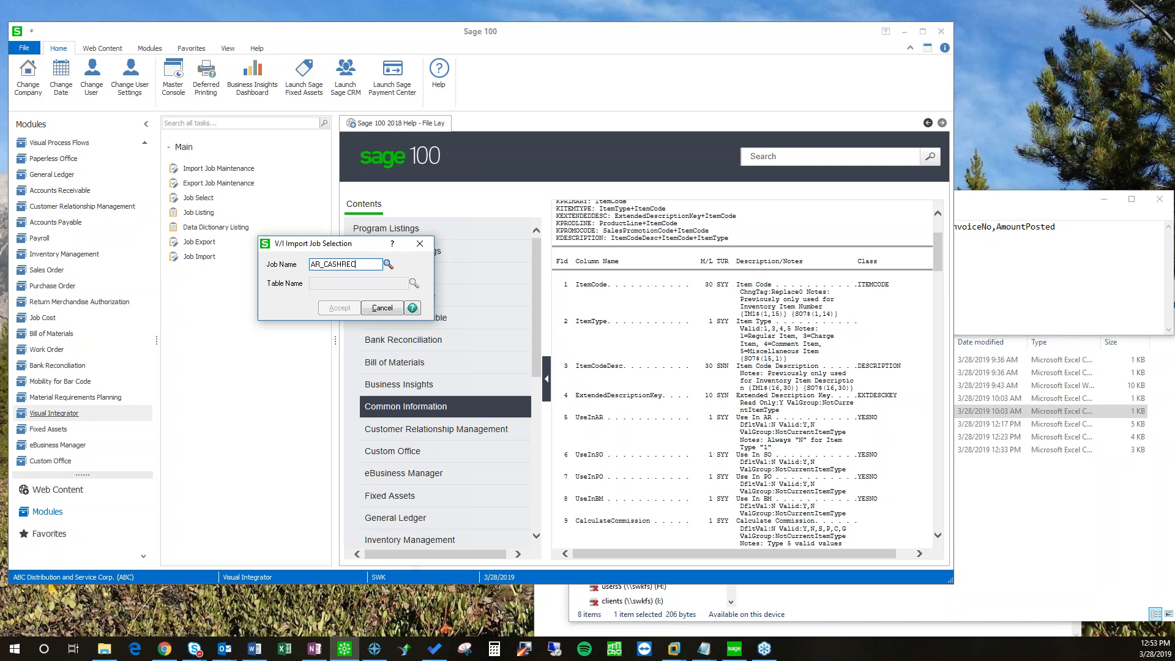
{"action": "key", "text": "Tab"}
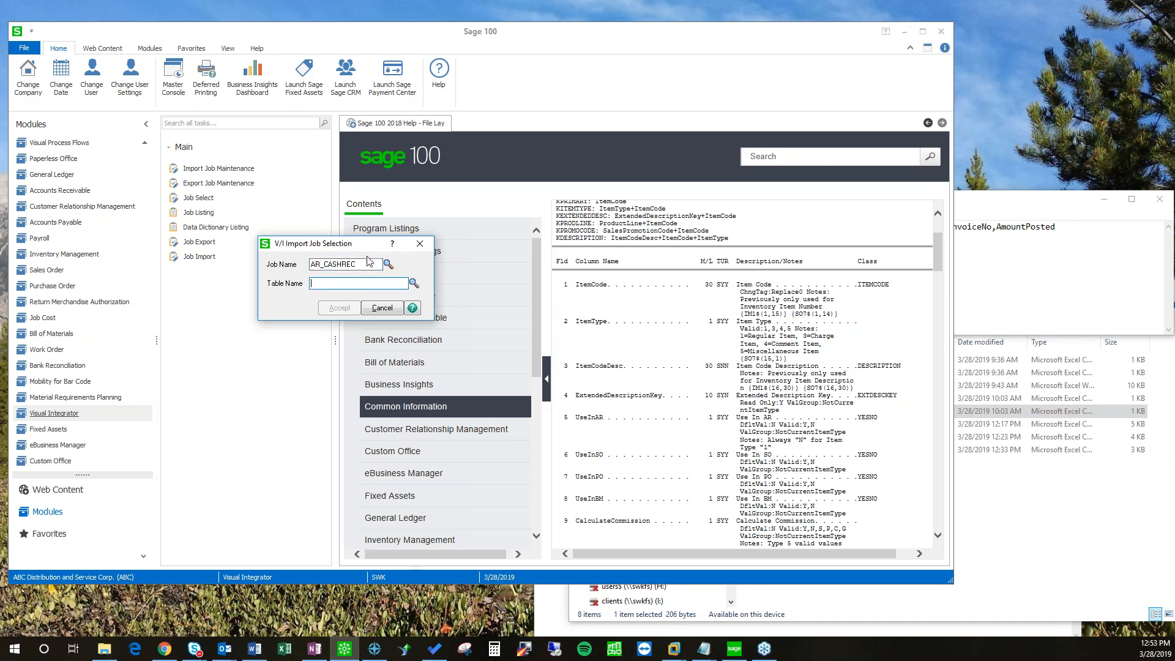
{"action": "left_click", "coordinate": [414, 284]}
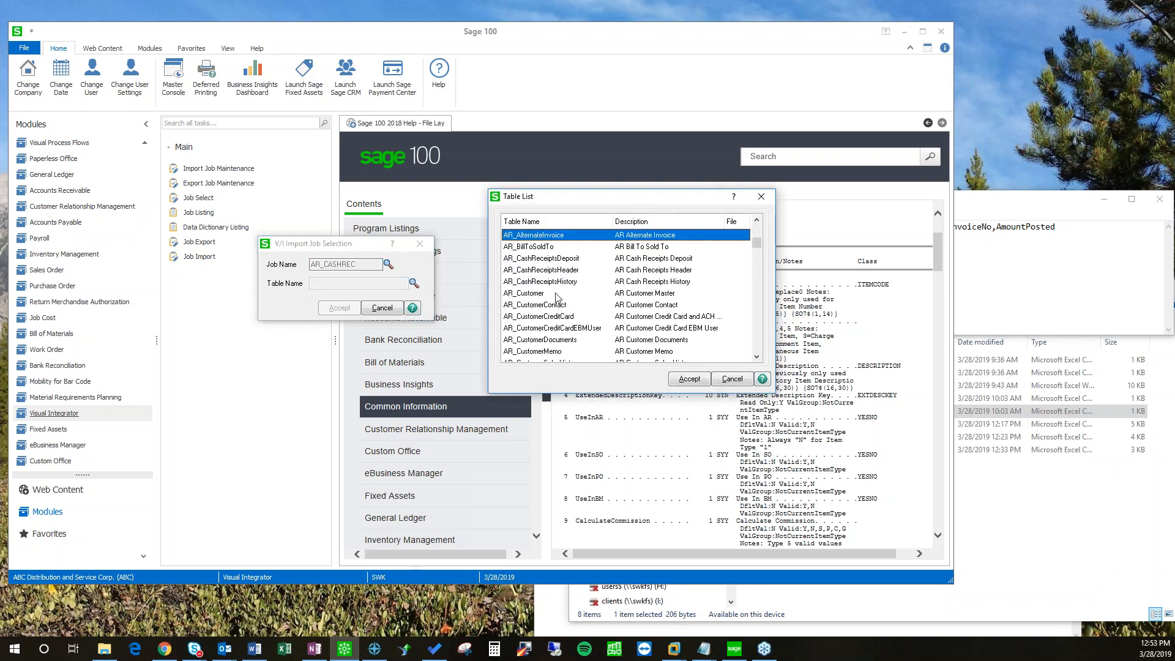
{"action": "left_click", "coordinate": [553, 271]}
{"action": "left_click", "coordinate": [689, 379]}
{"action": "left_click", "coordinate": [338, 308]}
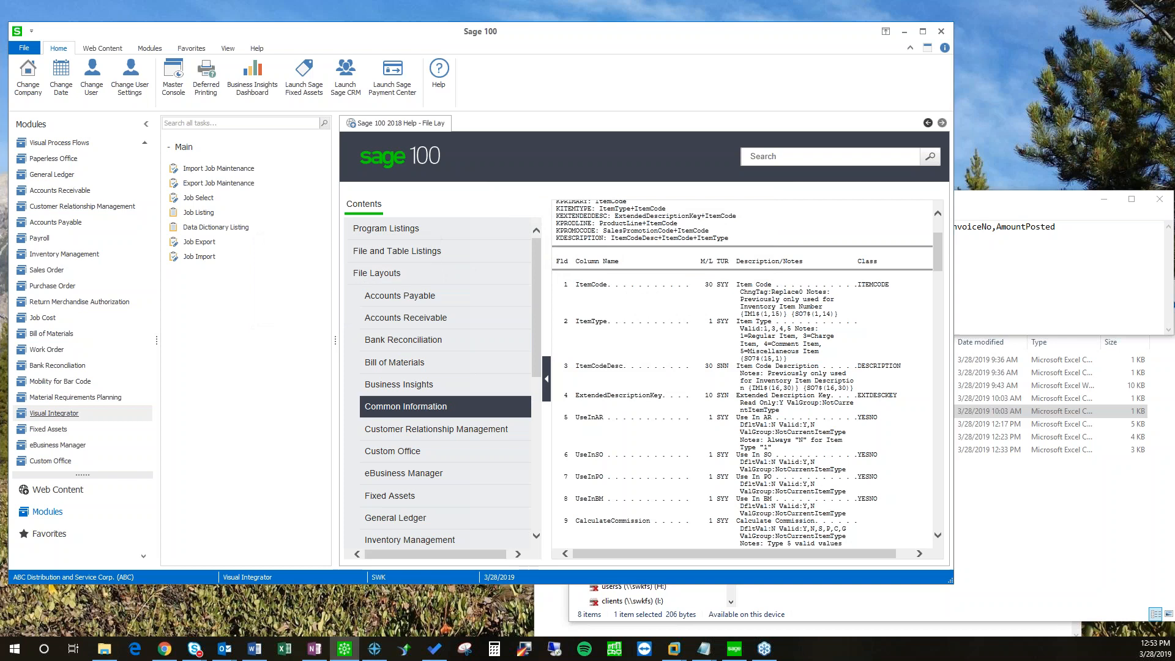
{"action": "left_click_drag", "start_coordinate": [854, 212], "coordinate": [867, 478]}
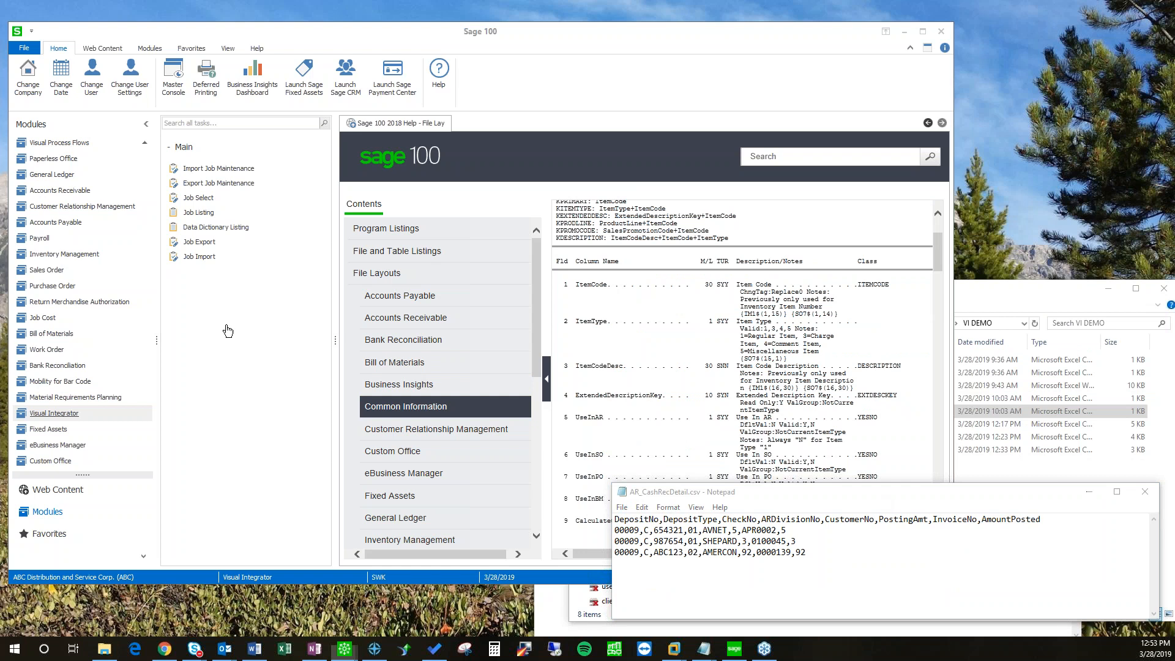
{"action": "left_click", "coordinate": [252, 278]}
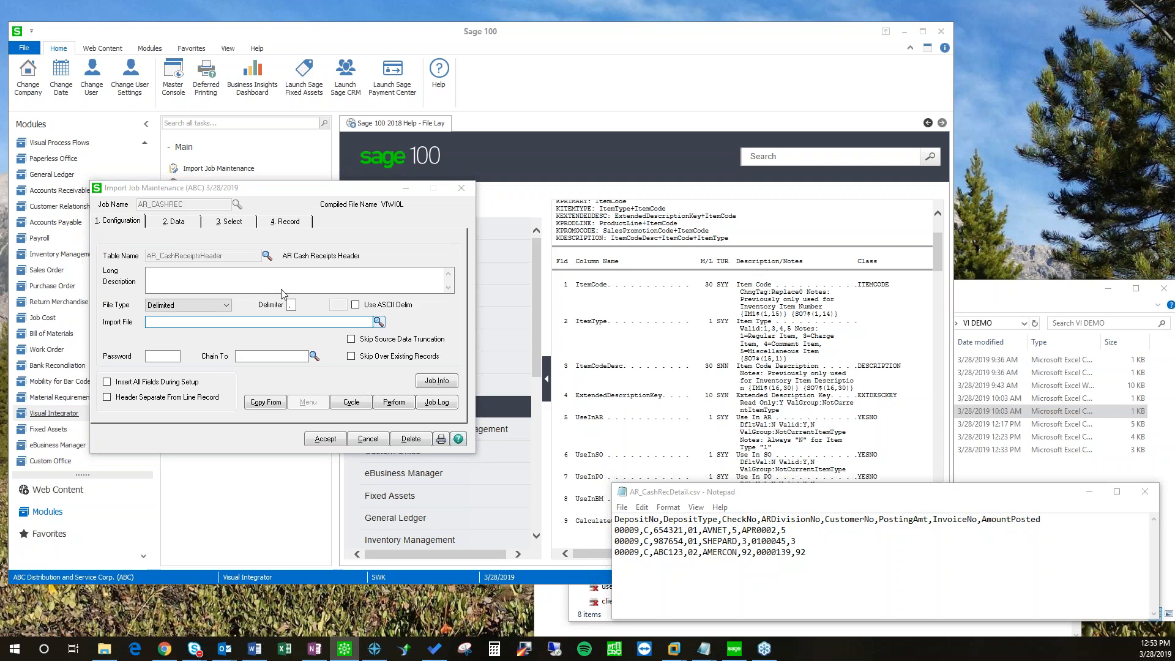
Step: Set AR_CASHREC's import file to Desktop > VI DEMO > AR_CashRecDetail.csv and view its Data mappings
{"action": "left_click", "coordinate": [379, 322]}
{"action": "left_click", "coordinate": [141, 297]}
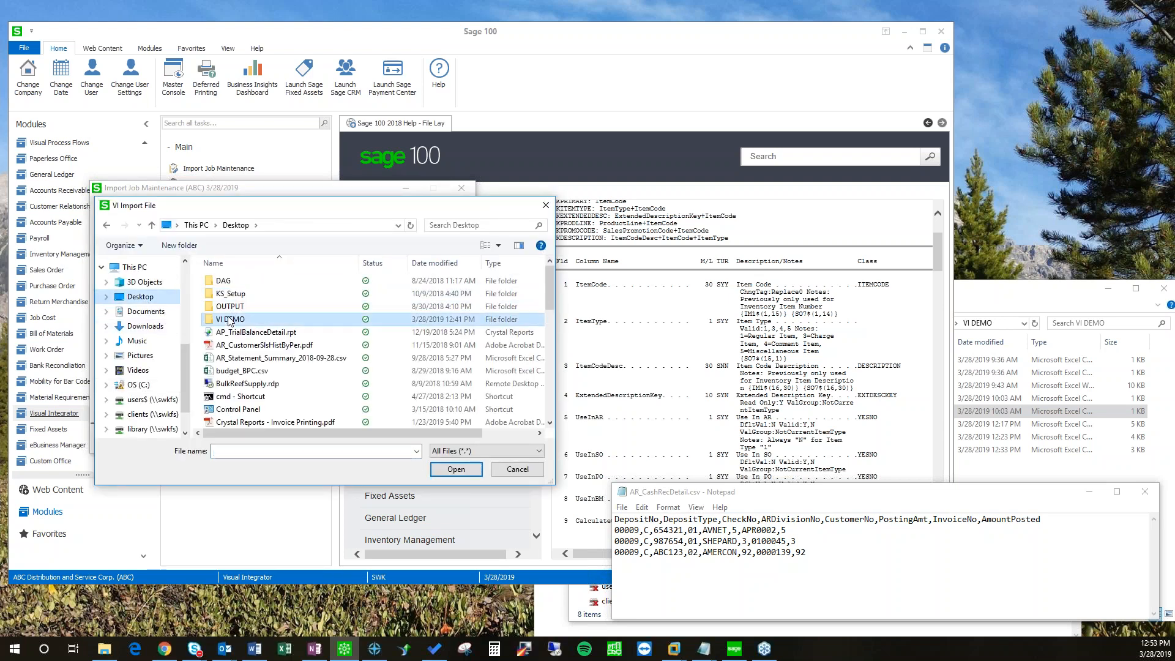
{"action": "double_click", "coordinate": [230, 319]}
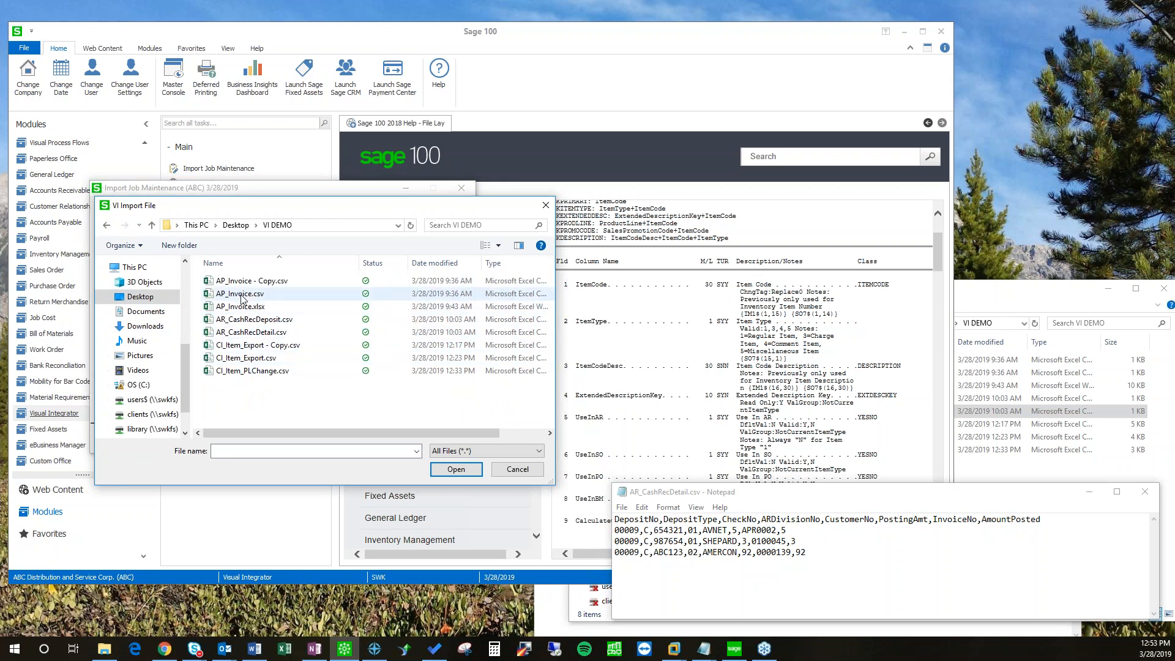
{"action": "double_click", "coordinate": [251, 331]}
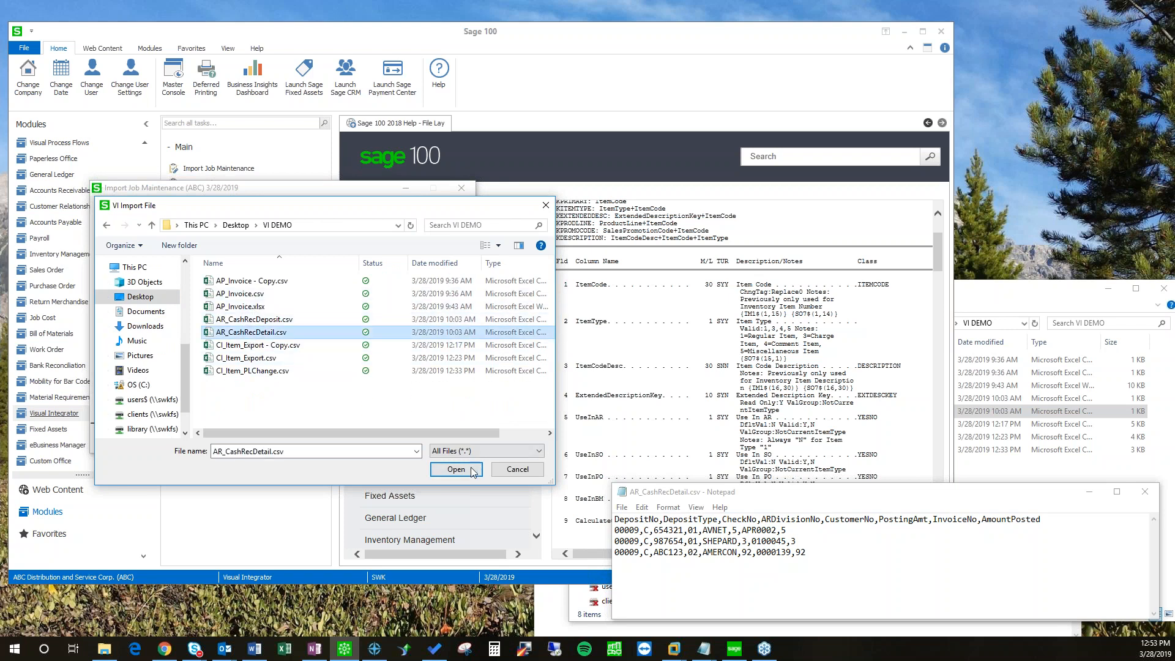
{"action": "left_click", "coordinate": [176, 223]}
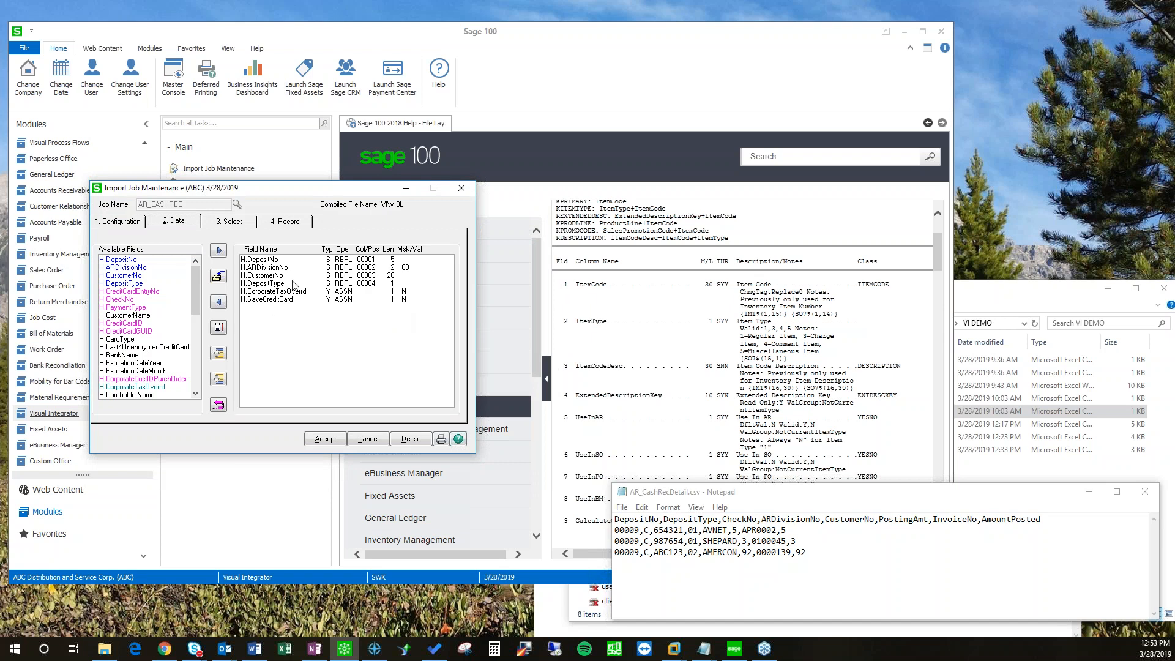
Step: Insert DepositType as the second mapped field and remove ARDivisionNo and the remaining old mappings
{"action": "left_click", "coordinate": [266, 266]}
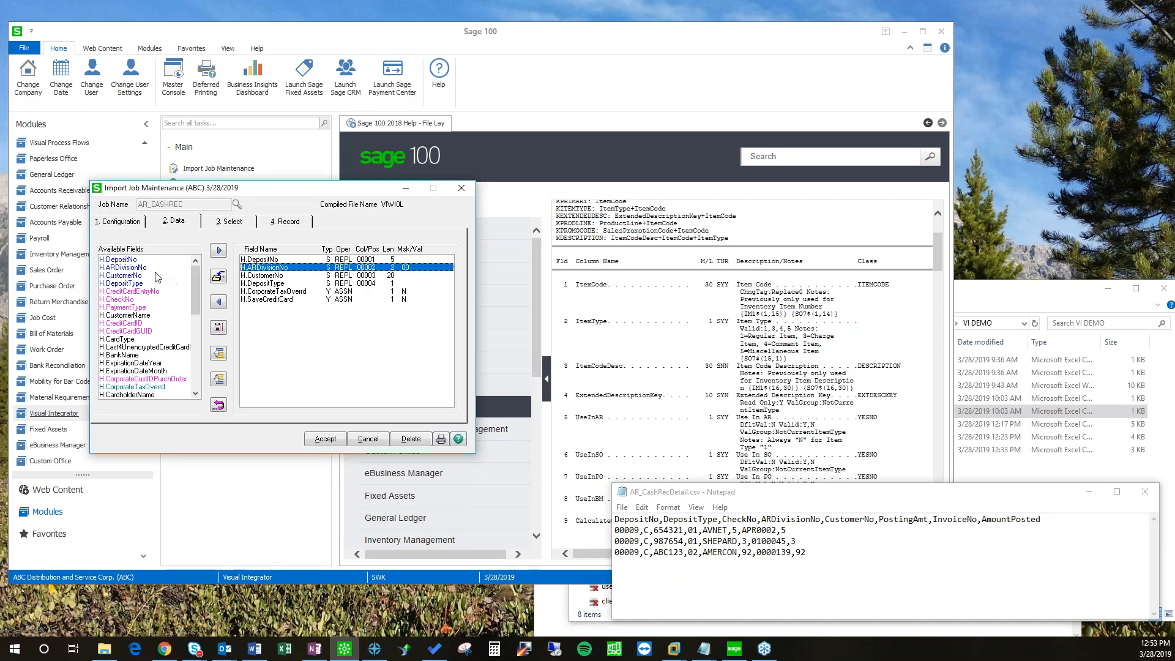
{"action": "left_click", "coordinate": [131, 284]}
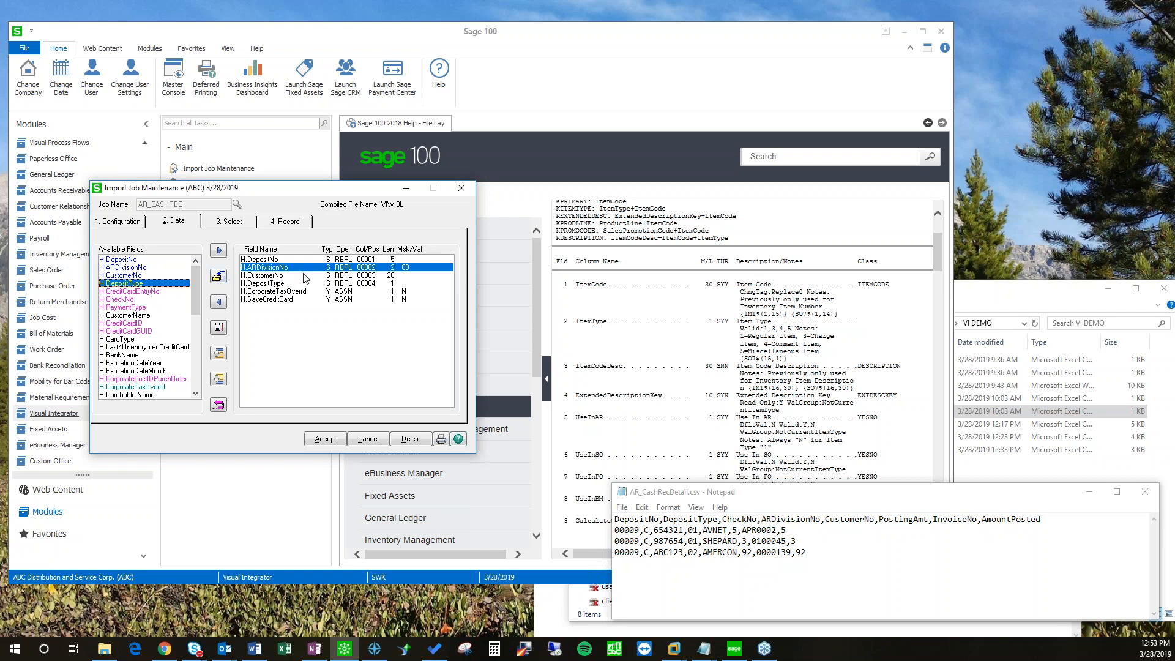
{"action": "left_click", "coordinate": [218, 277]}
{"action": "left_click", "coordinate": [369, 269]}
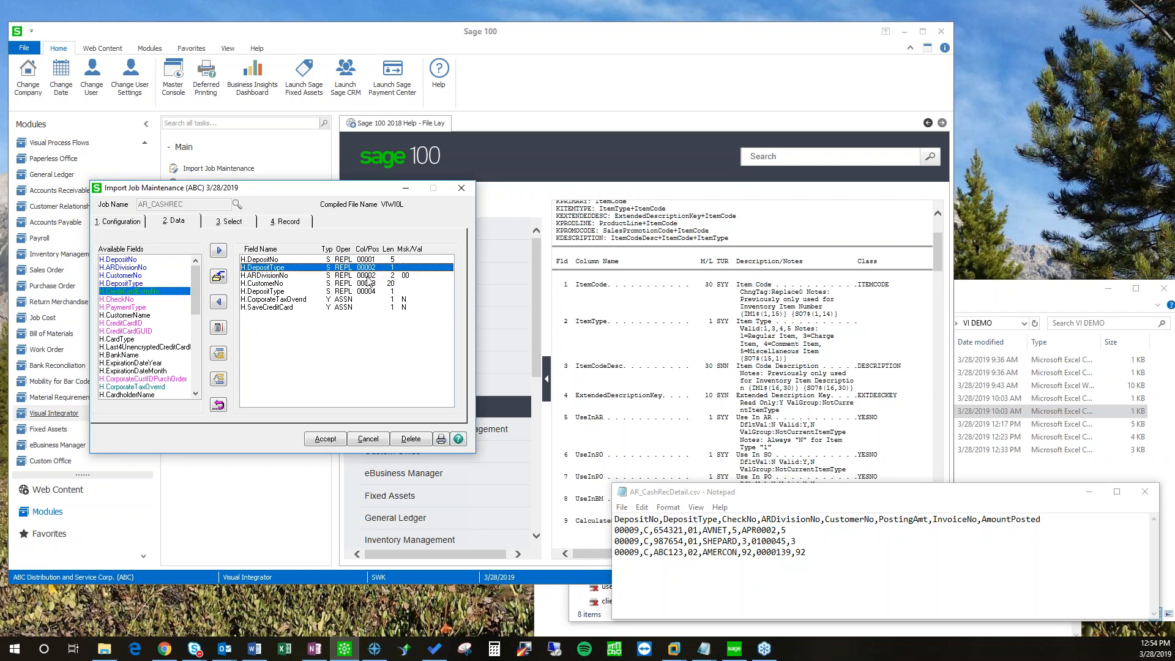
{"action": "left_click", "coordinate": [367, 277]}
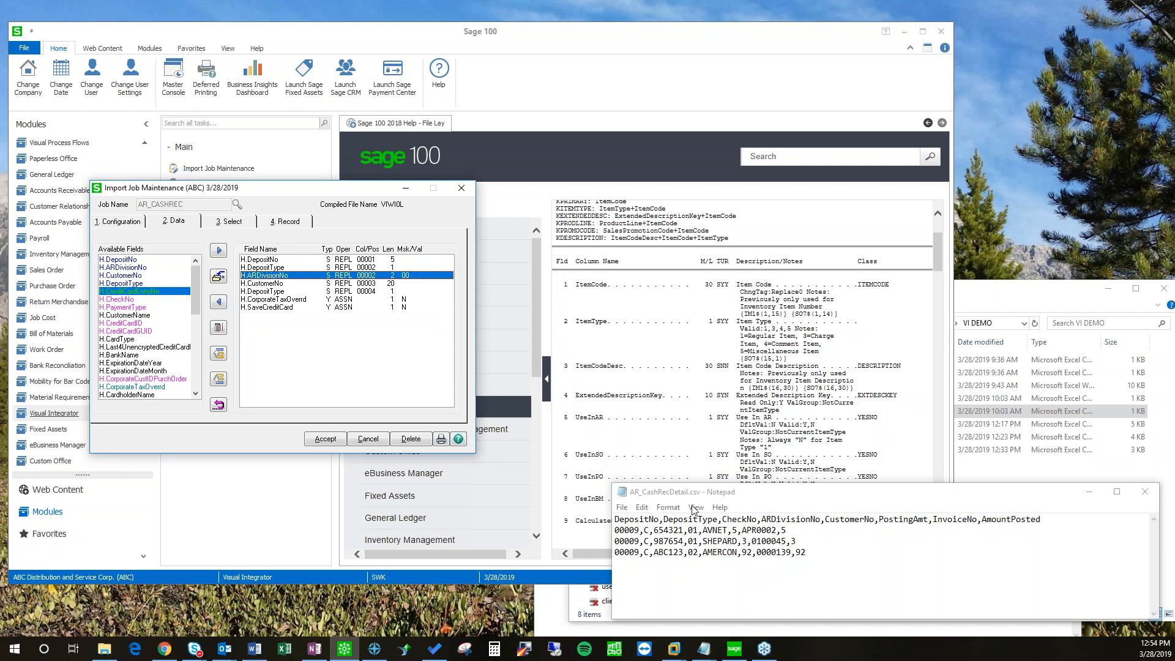
{"action": "left_click", "coordinate": [219, 303]}
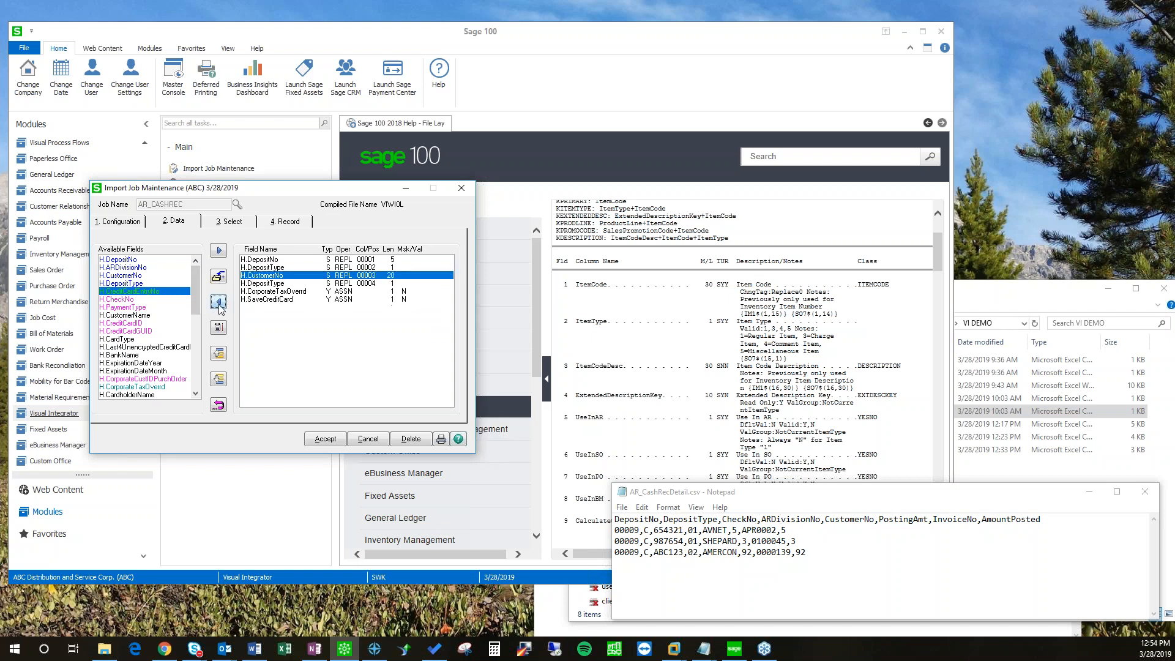
{"action": "left_click", "coordinate": [219, 302]}
{"action": "left_click", "coordinate": [219, 303]}
{"action": "left_click", "coordinate": [219, 302]}
{"action": "left_click", "coordinate": [219, 302]}
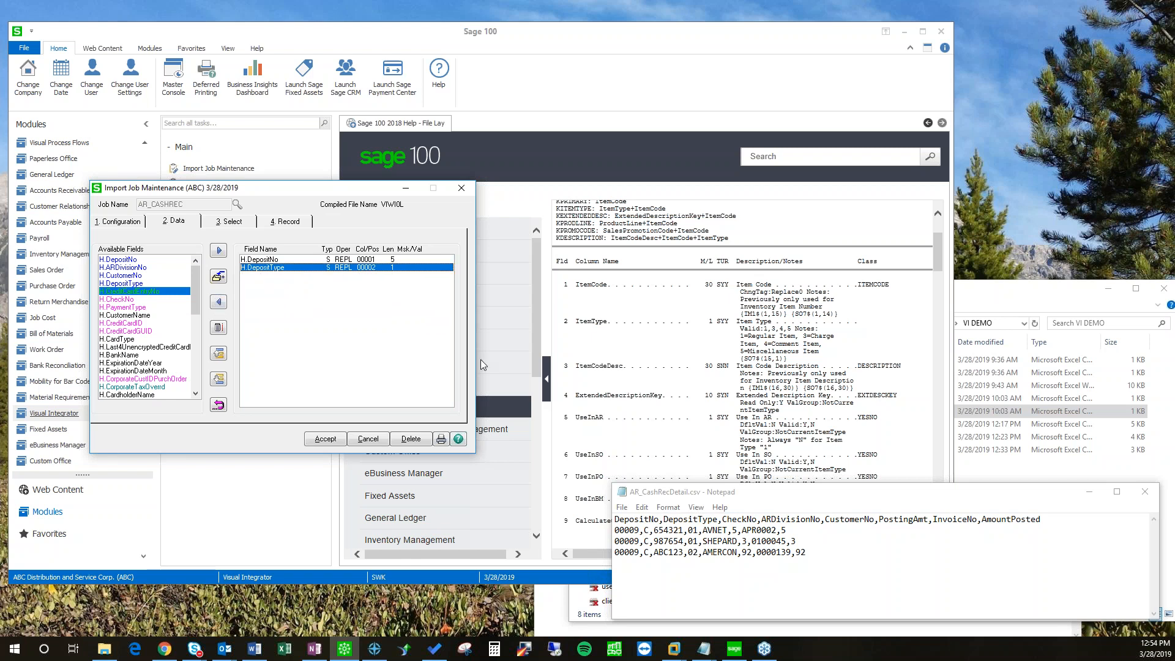
Step: Map CheckNo, ARDivisionNo and CustomerNo as the third to fifth fields
{"action": "left_click", "coordinate": [147, 300]}
{"action": "left_click", "coordinate": [218, 249]}
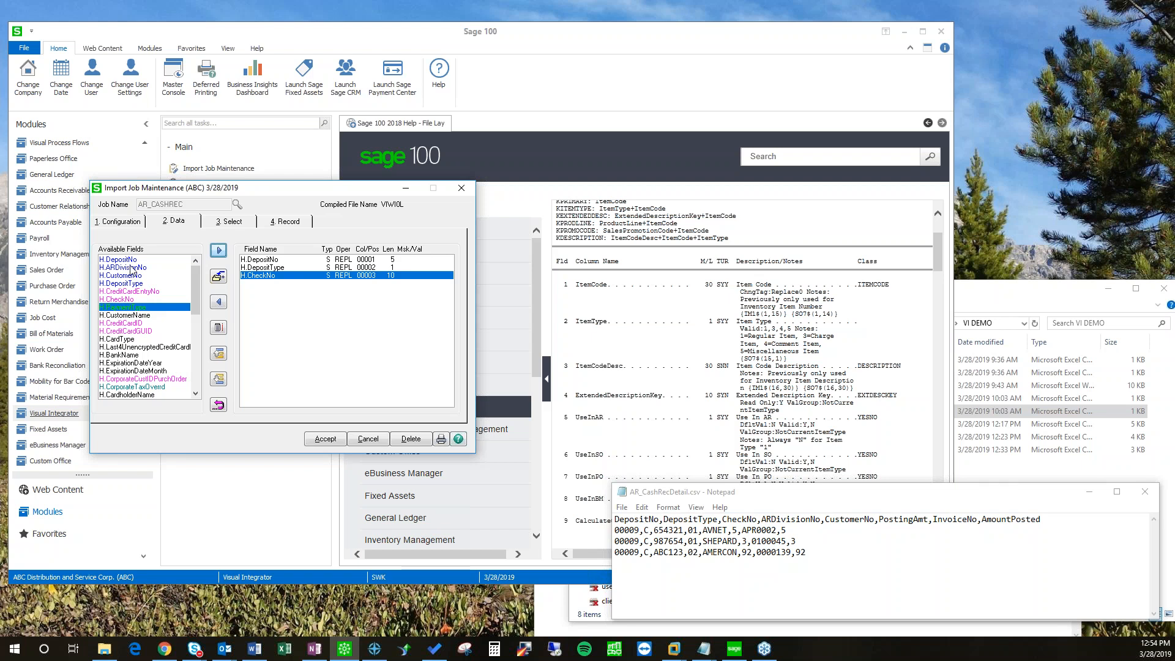
{"action": "left_click", "coordinate": [152, 268]}
{"action": "left_click", "coordinate": [218, 249]}
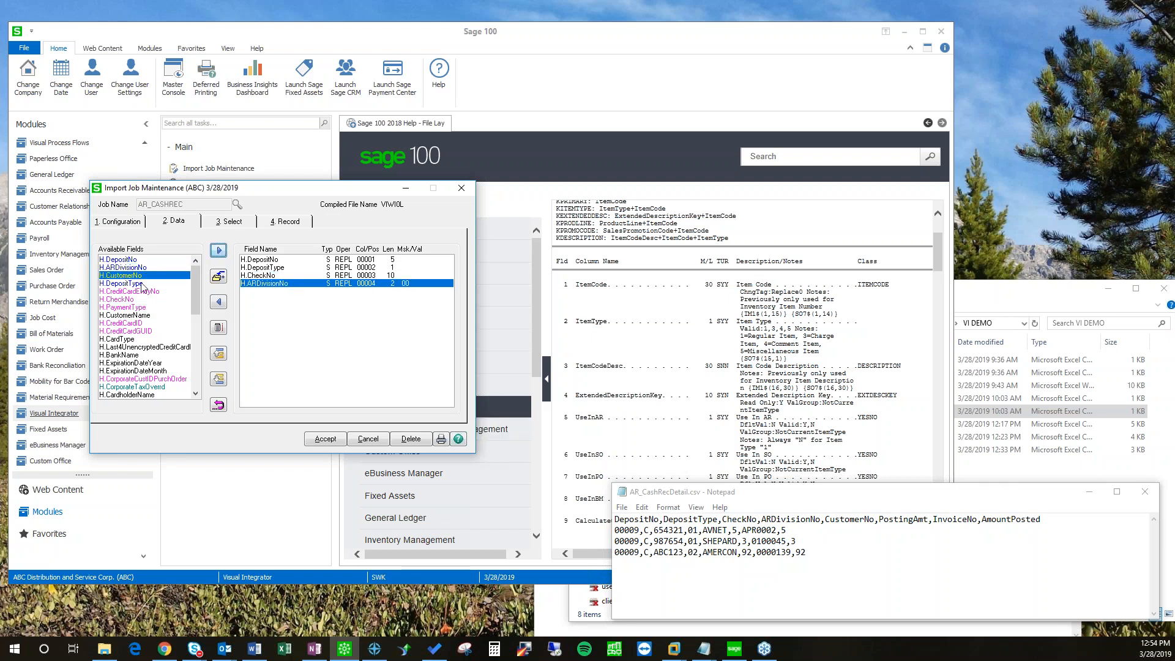
{"action": "left_click", "coordinate": [218, 250]}
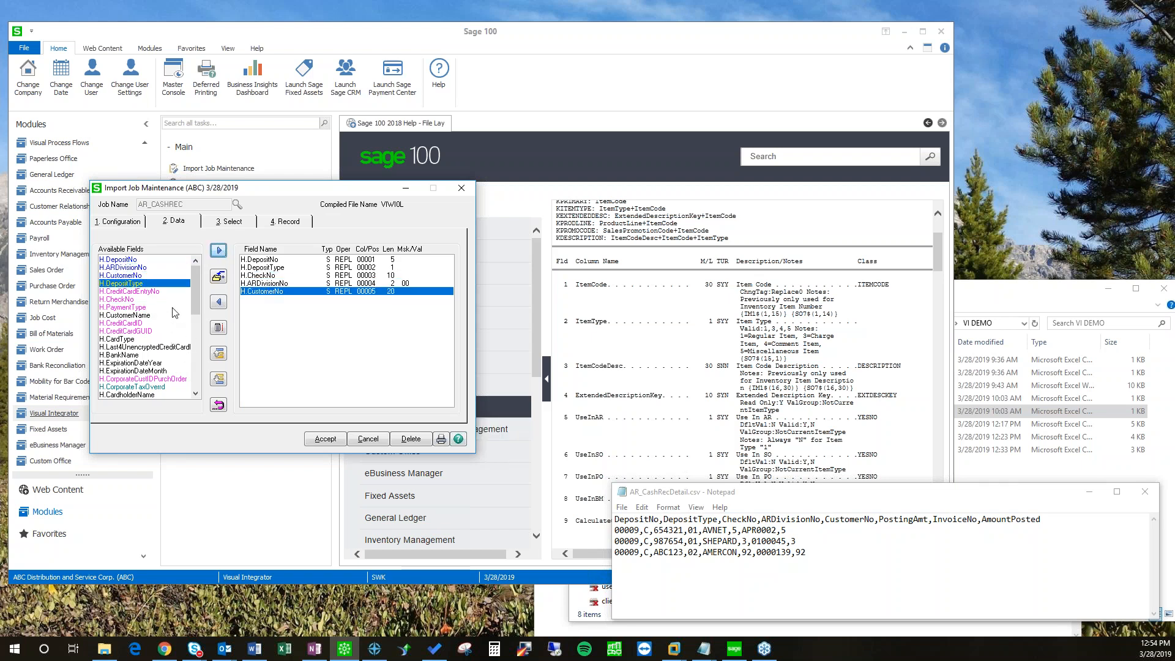
{"action": "left_click_drag", "start_coordinate": [195, 301], "coordinate": [195, 350]}
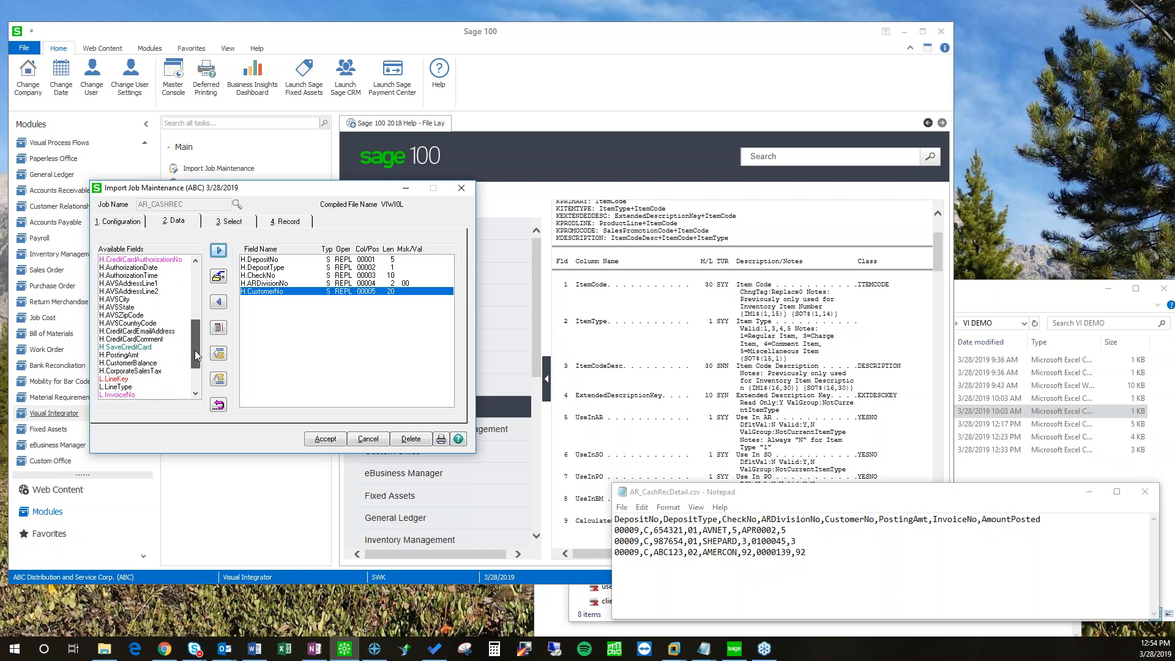
Step: Map PostingAmt, InvoiceNo and AmountPosted as the sixth to eighth fields
{"action": "left_click", "coordinate": [127, 355]}
{"action": "left_click", "coordinate": [219, 250]}
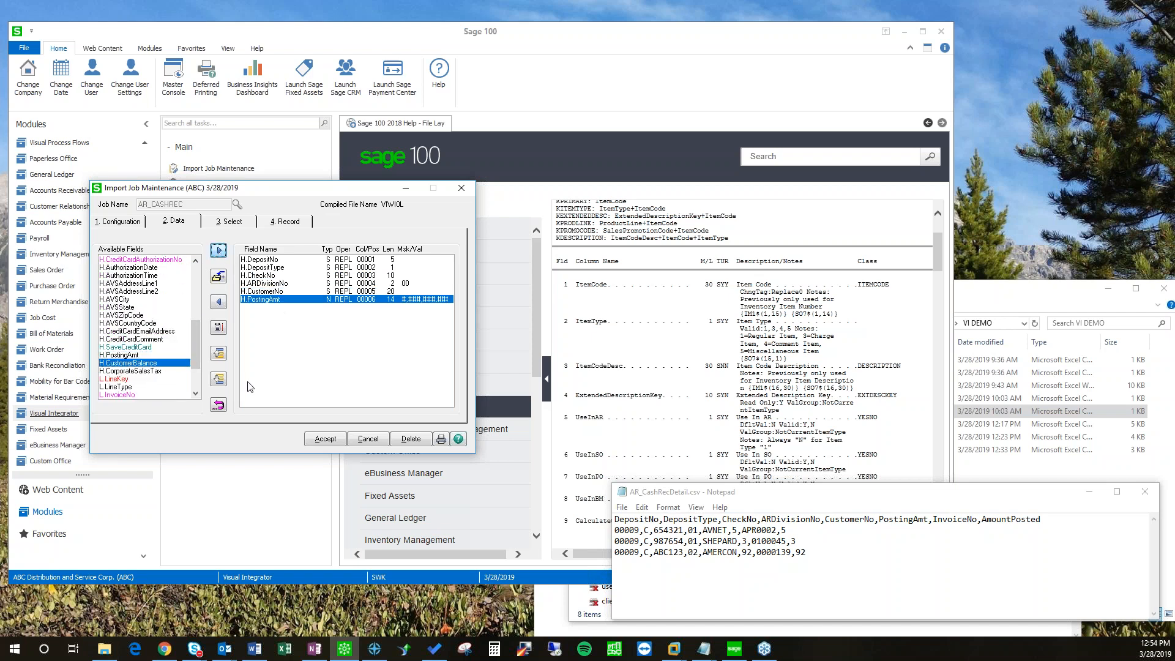
{"action": "left_click_drag", "start_coordinate": [196, 354], "coordinate": [196, 373]}
{"action": "left_click", "coordinate": [120, 338]}
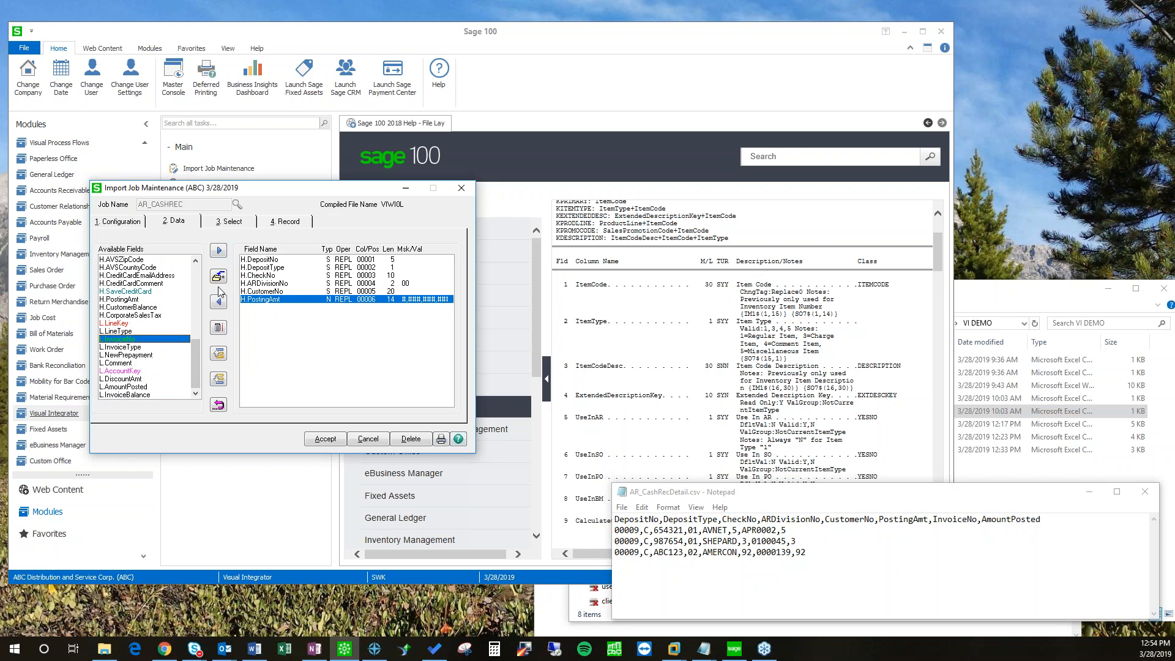
{"action": "left_click", "coordinate": [219, 250]}
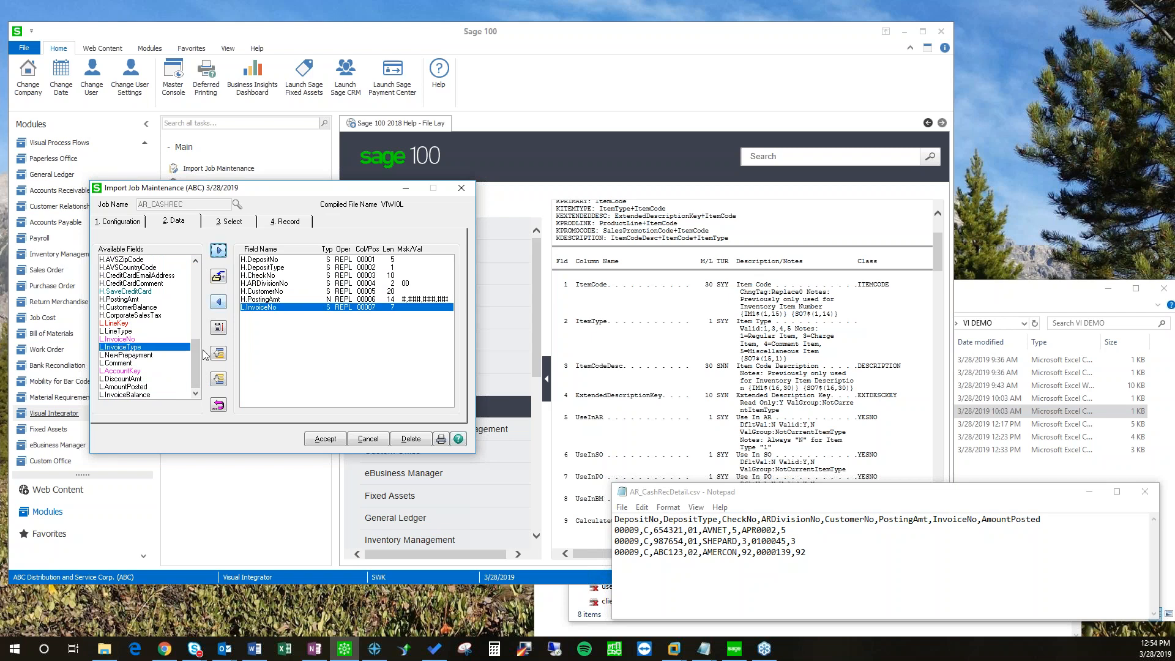
{"action": "left_click", "coordinate": [124, 387]}
{"action": "left_click", "coordinate": [218, 250]}
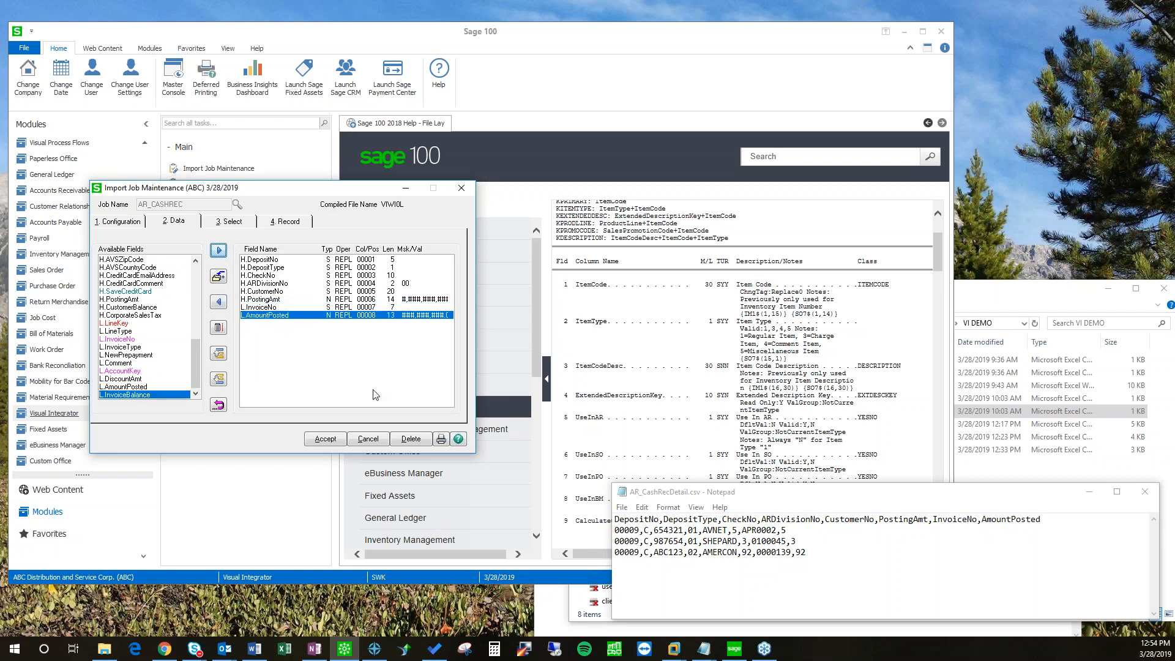
{"action": "left_click", "coordinate": [286, 222]}
Step: Add a Skip Record rule with Start 1, Length 5, Value Depos
{"action": "left_click", "coordinate": [193, 274]}
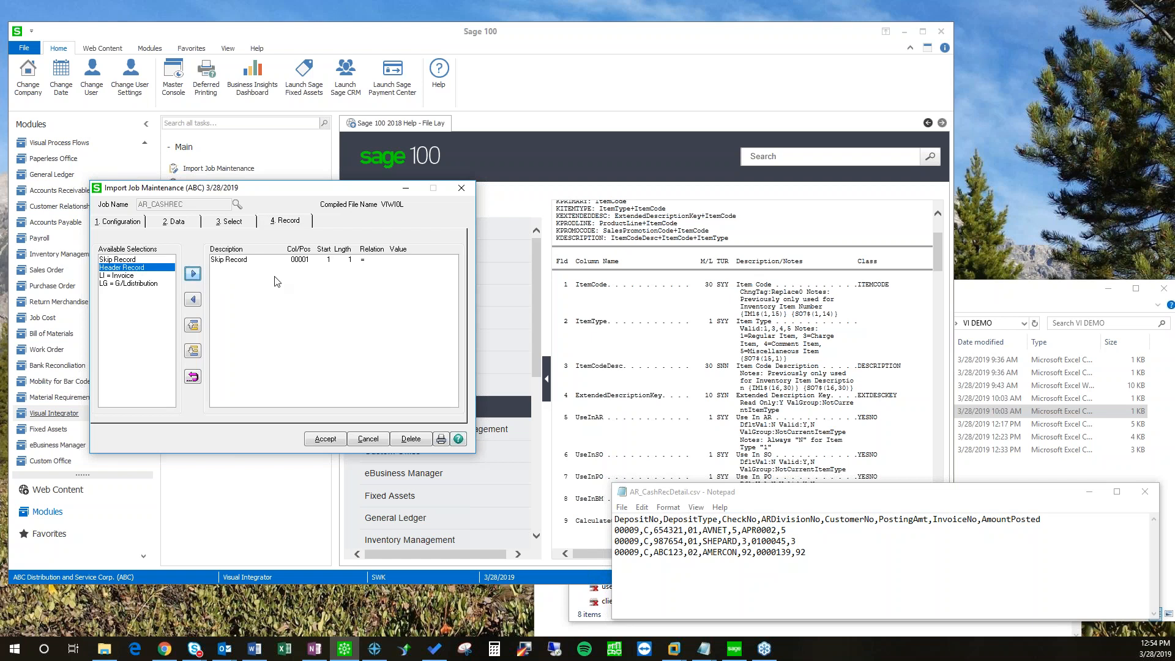
{"action": "double_click", "coordinate": [259, 260]}
{"action": "key", "text": "Tab"}
{"action": "key", "text": "Tab"}
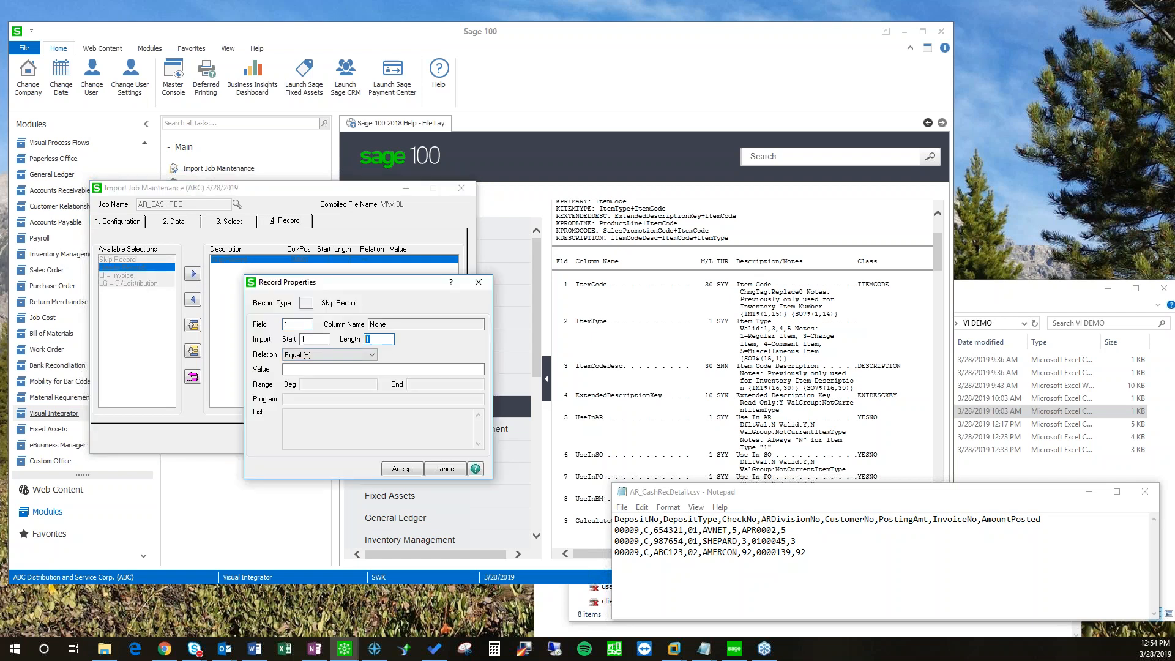
{"action": "key", "text": "Tab"}
{"action": "key", "text": "Tab"}
{"action": "type", "text": "D"}
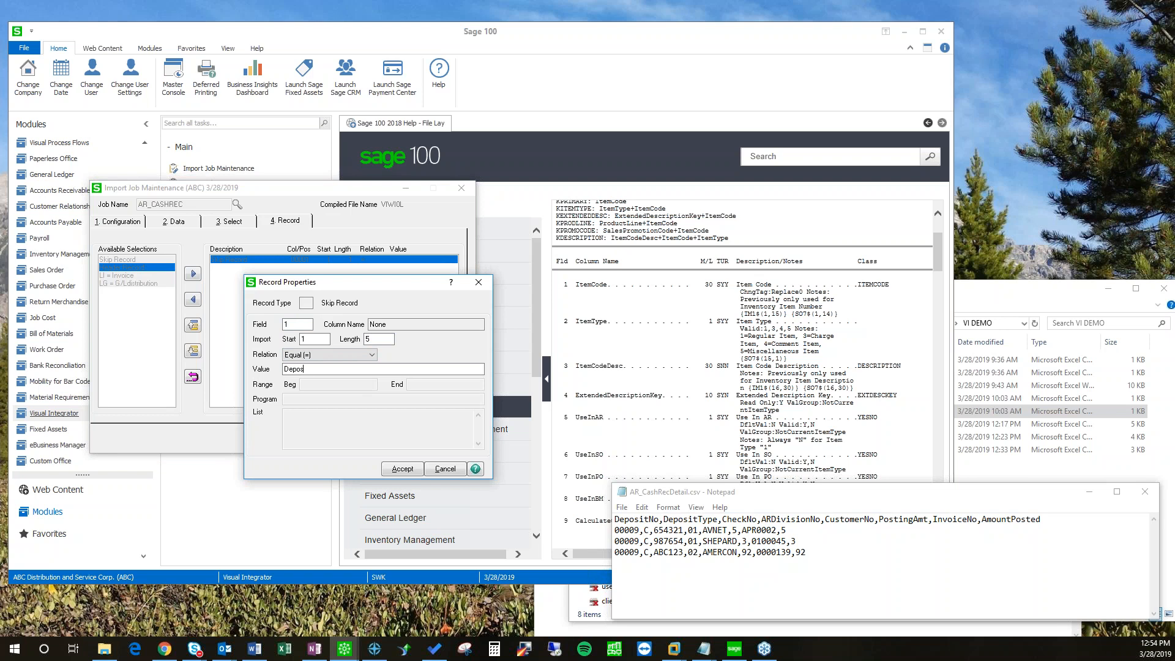
{"action": "left_click", "coordinate": [411, 469]}
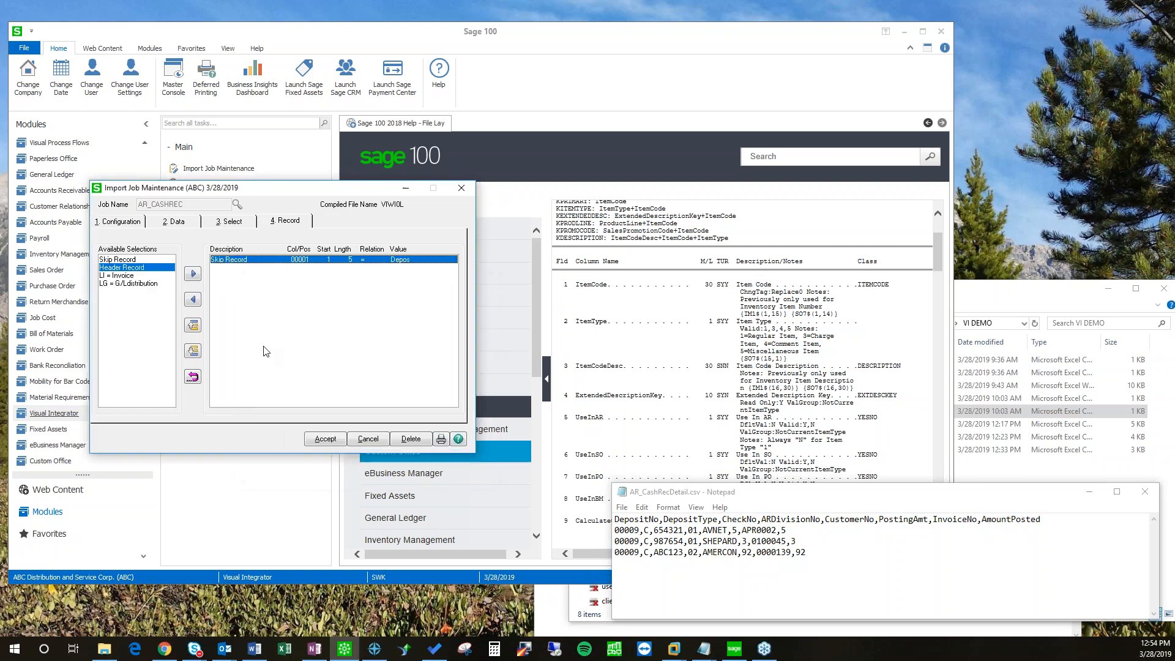
Step: Save the AR_CASHREC job without executing it
{"action": "left_click", "coordinate": [323, 439]}
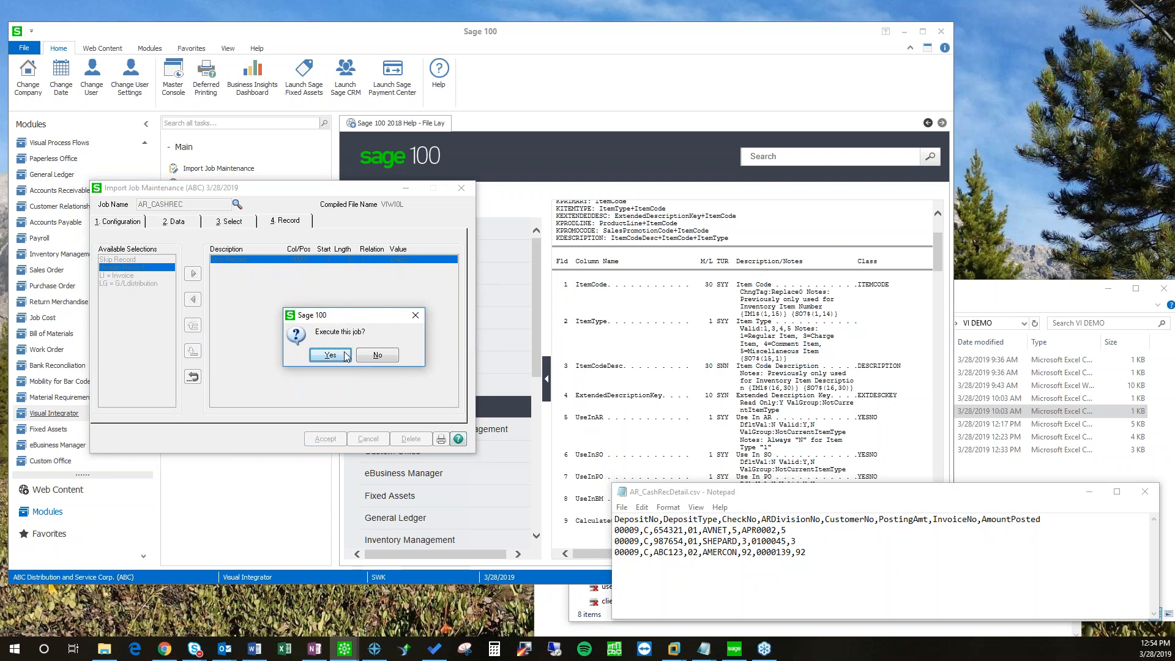
{"action": "left_click", "coordinate": [385, 359]}
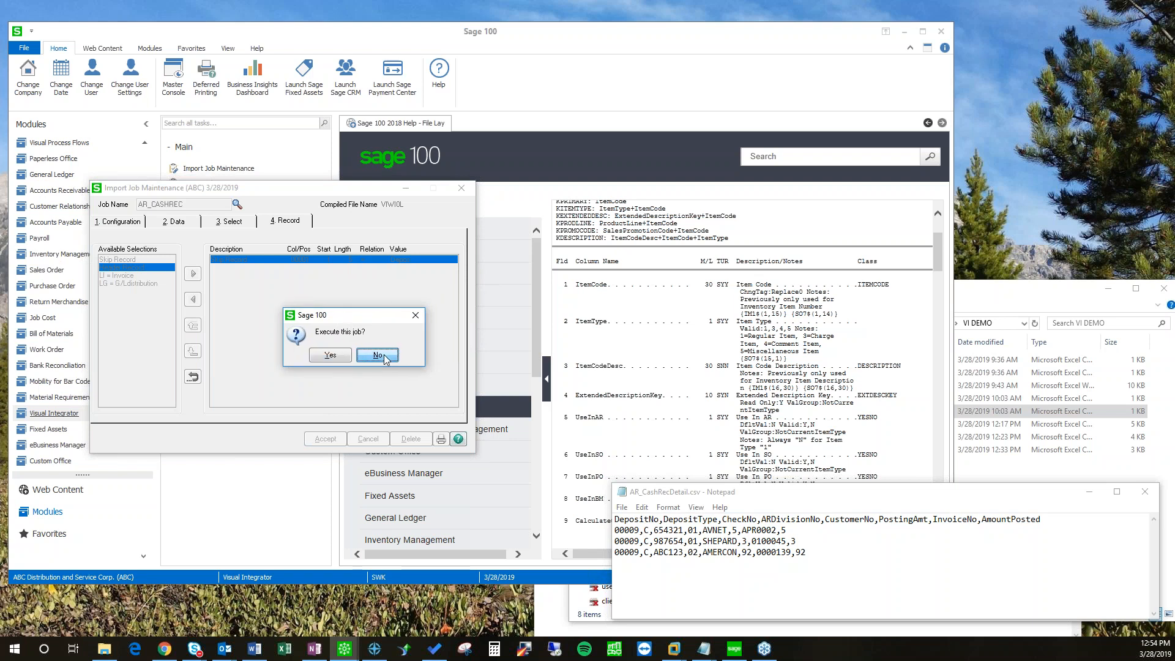
{"action": "left_click", "coordinate": [385, 359]}
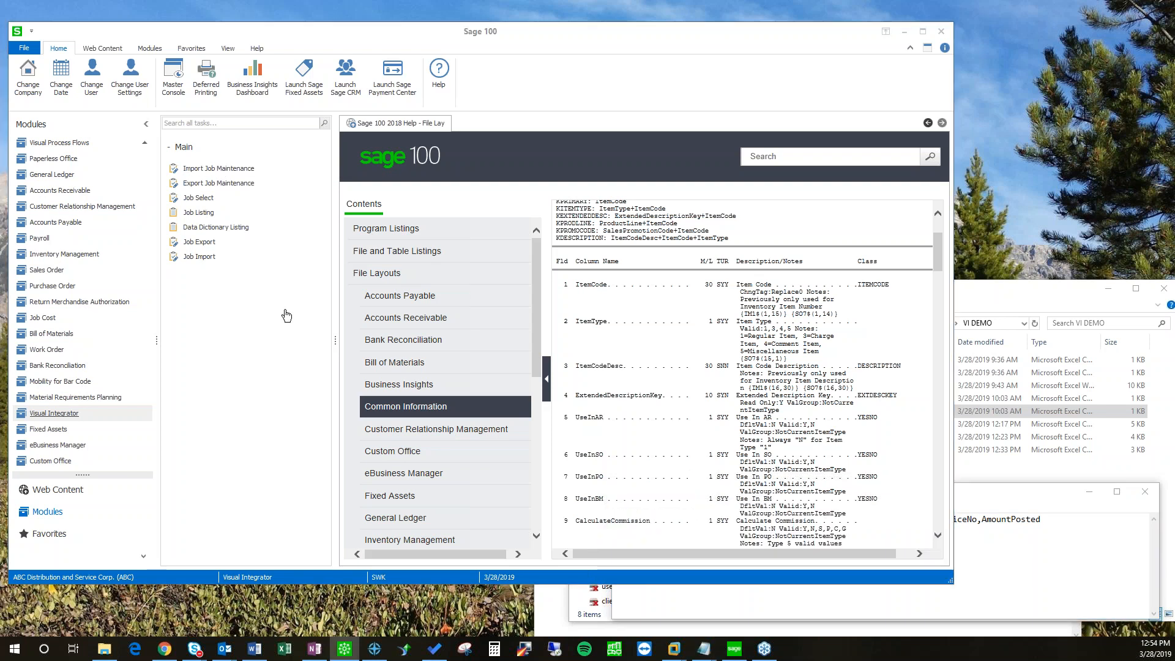
Step: Select AR_CASHDEPOSIT from the import job lookup list
{"action": "left_click", "coordinate": [389, 270]}
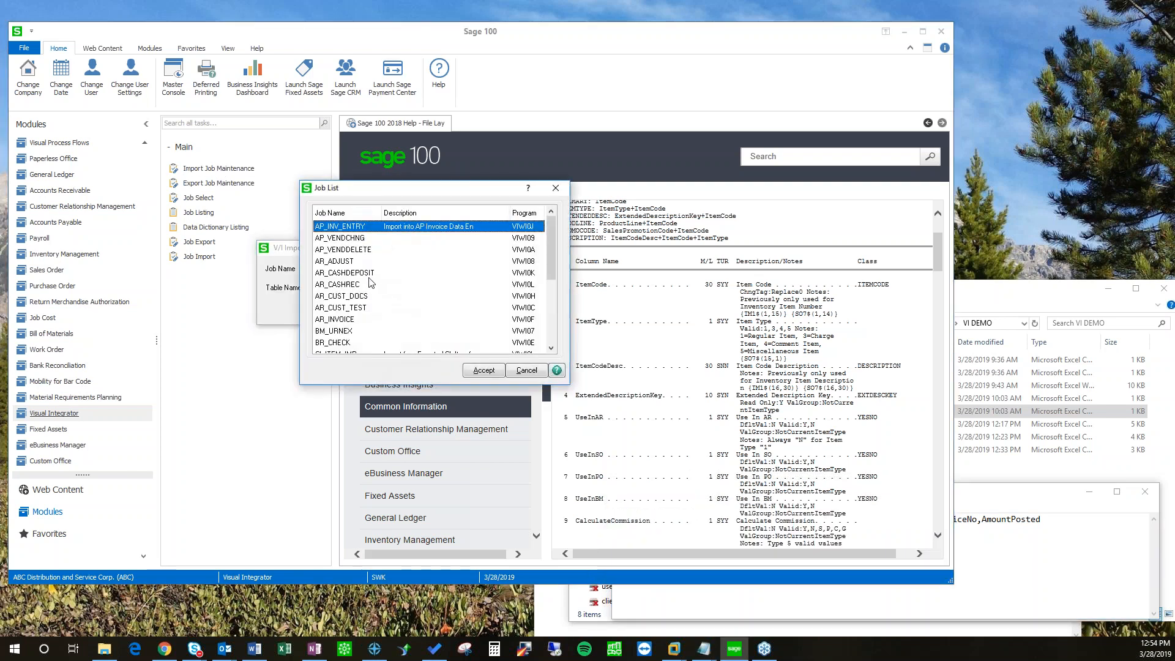
{"action": "left_click", "coordinate": [355, 273]}
{"action": "double_click", "coordinate": [355, 273]}
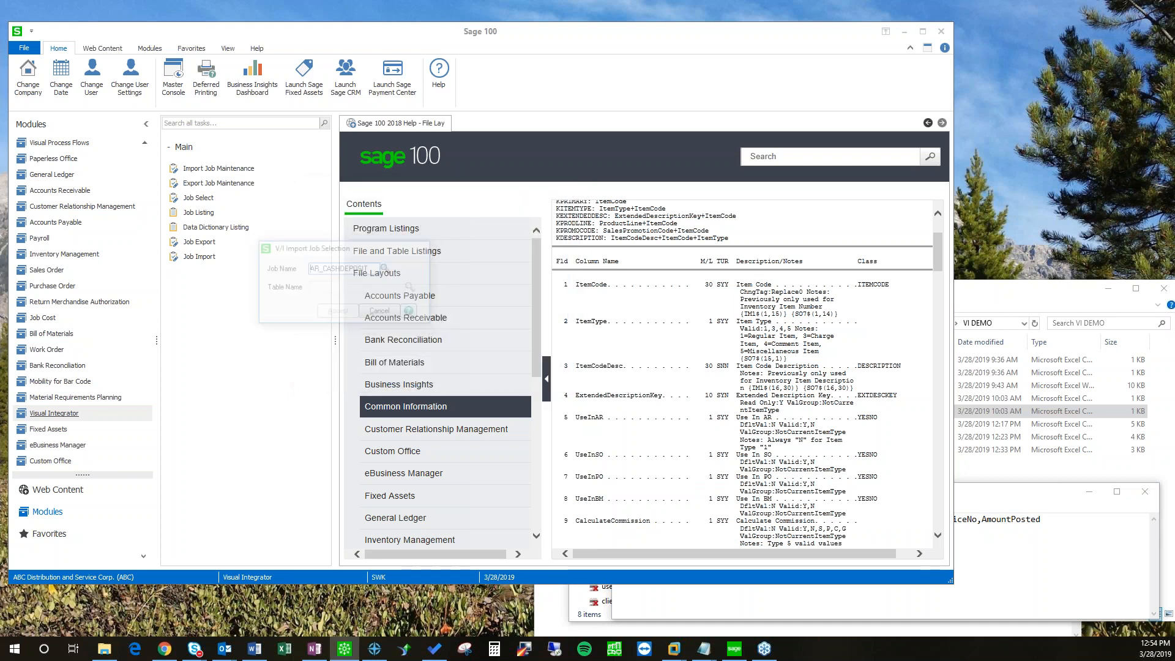
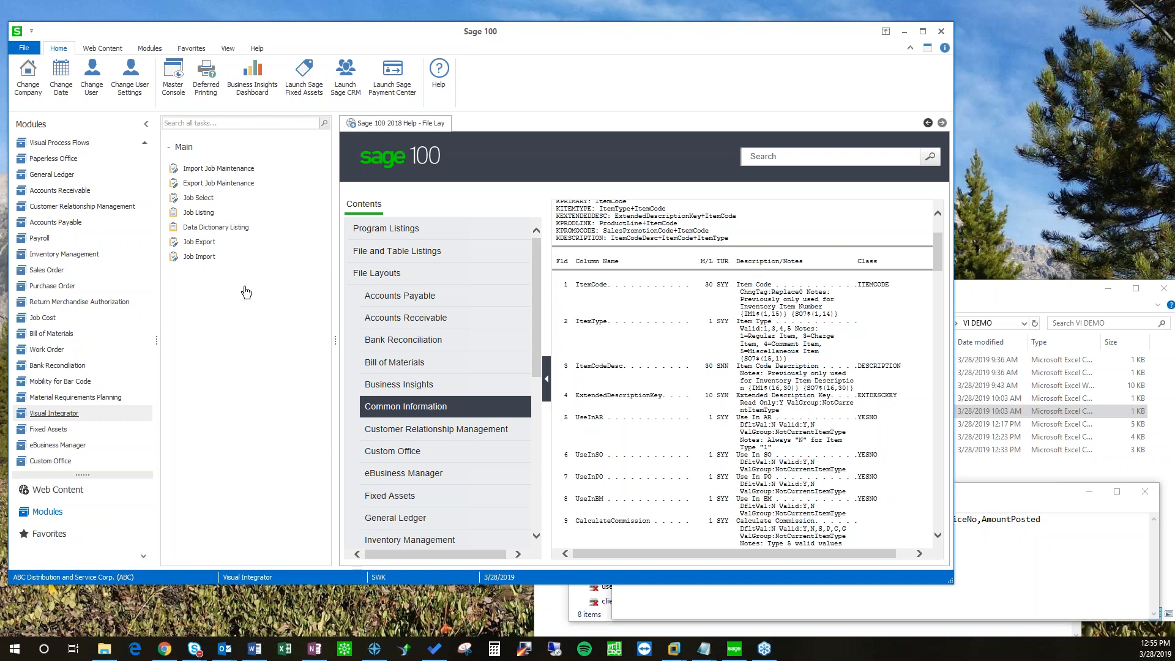
Step: Set AR_CASHDEPOSIT's Chain To job to AR_CASHREC and save the import job
{"action": "left_click", "coordinate": [734, 649]}
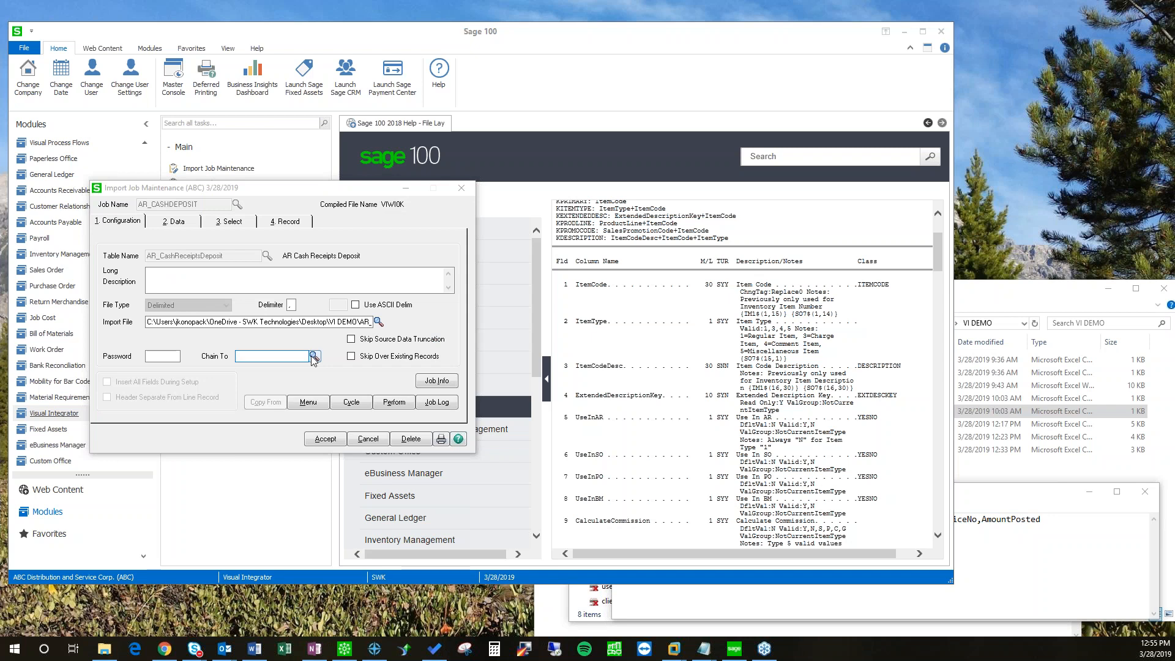
{"action": "left_click", "coordinate": [314, 355]}
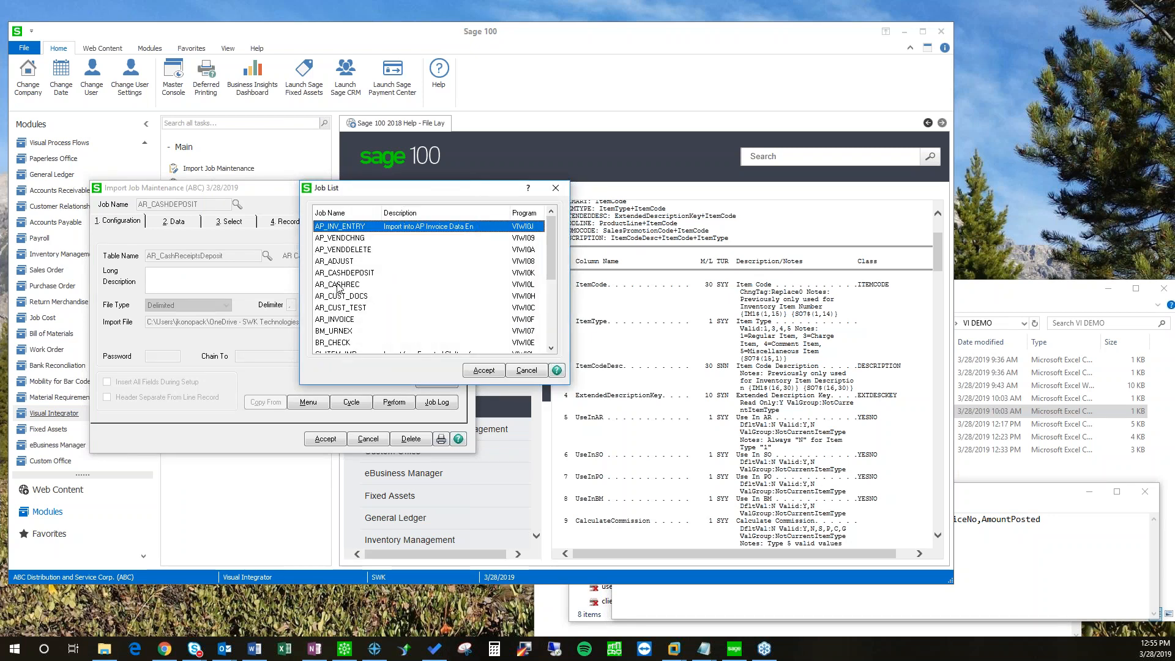
{"action": "left_click", "coordinate": [340, 285]}
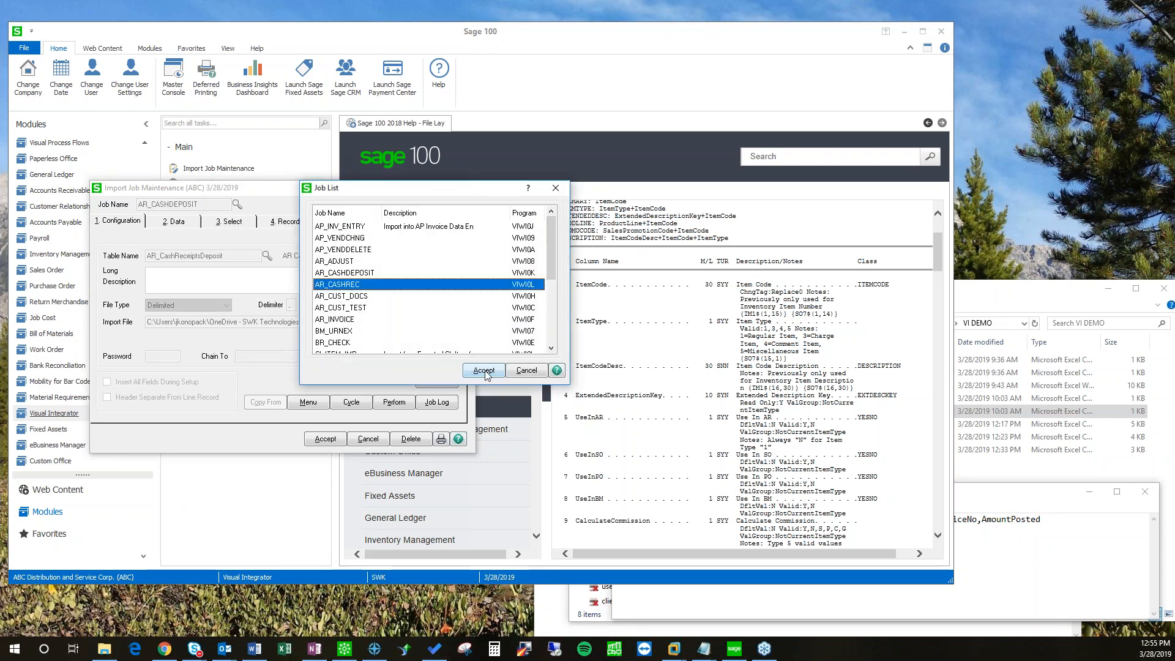
{"action": "left_click", "coordinate": [483, 371]}
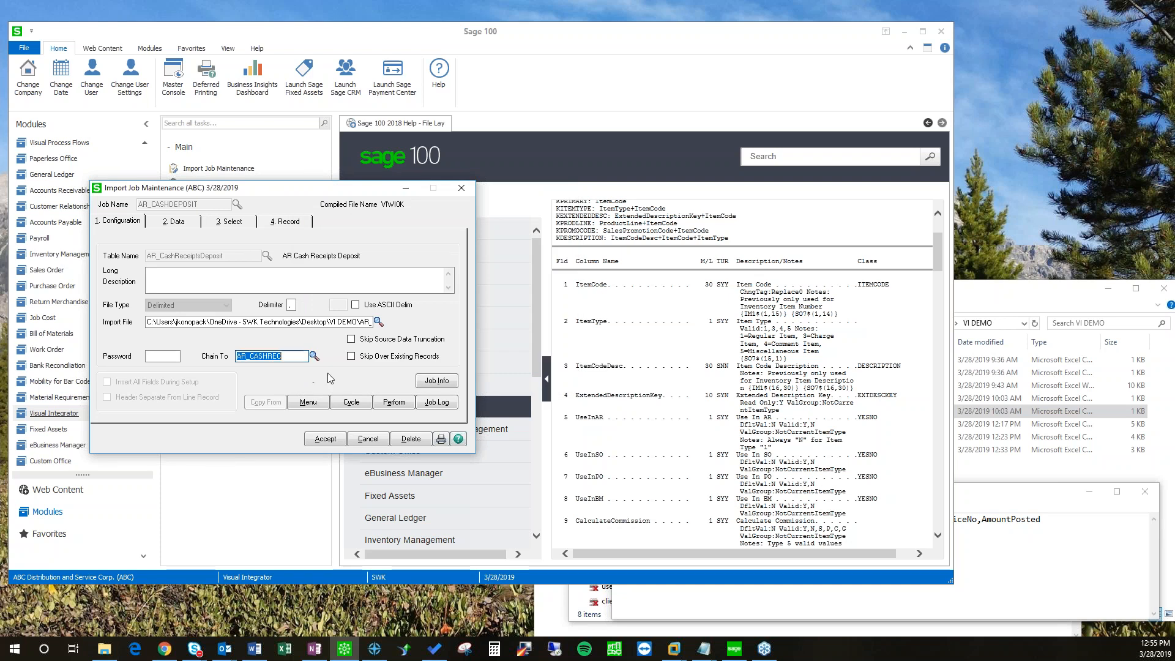
{"action": "left_click_drag", "start_coordinate": [342, 323], "coordinate": [402, 324]}
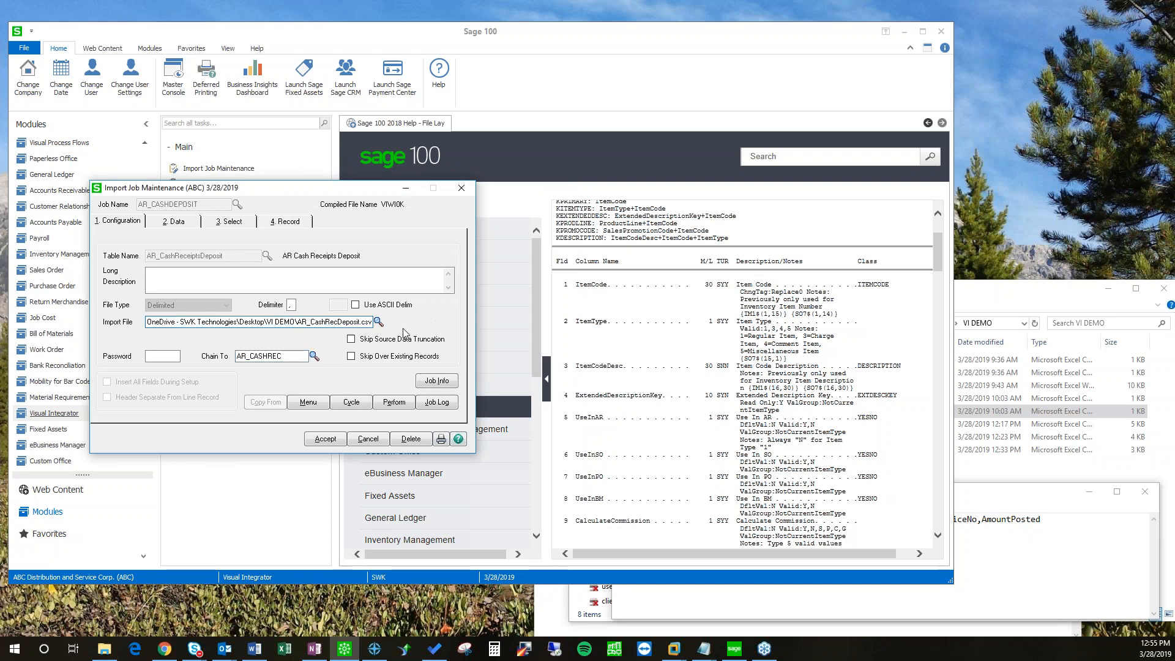
{"action": "left_click", "coordinate": [322, 443]}
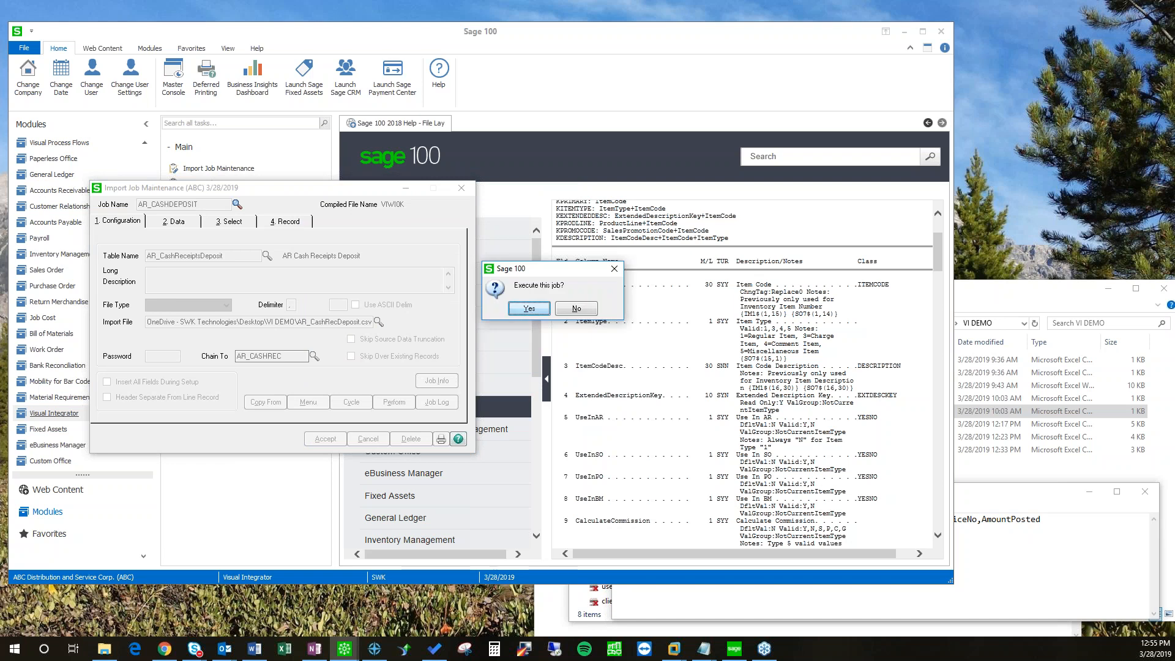
Step: Execute the AR_CASHDEPOSIT import with its import file
{"action": "key", "text": "Return"}
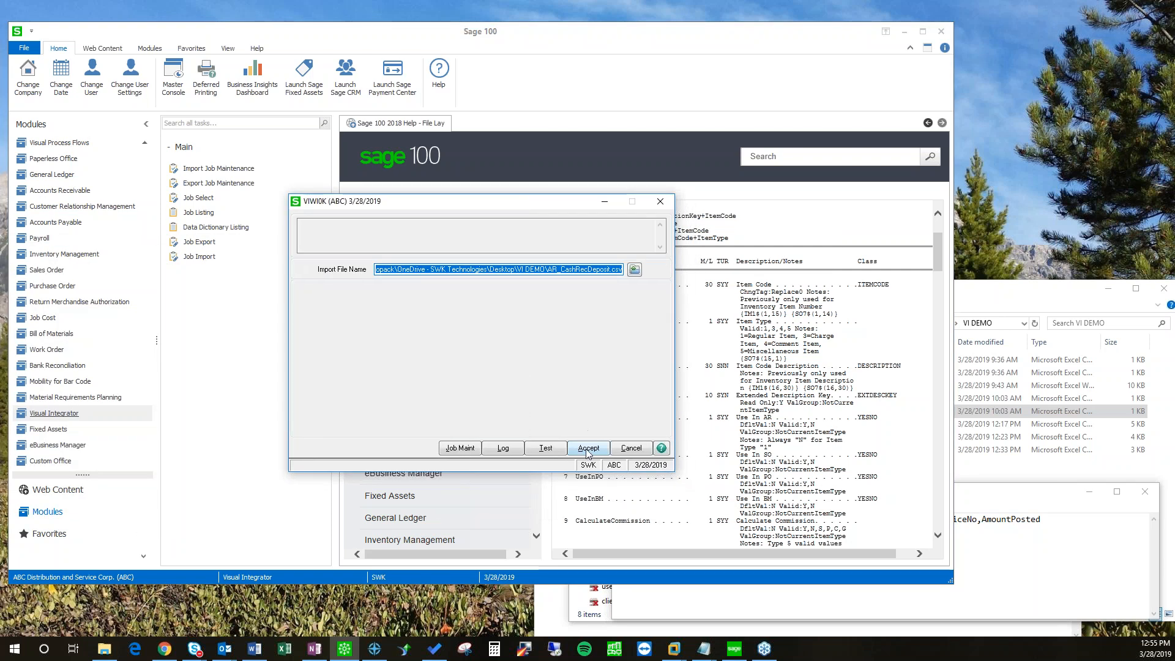
{"action": "left_click", "coordinate": [589, 449]}
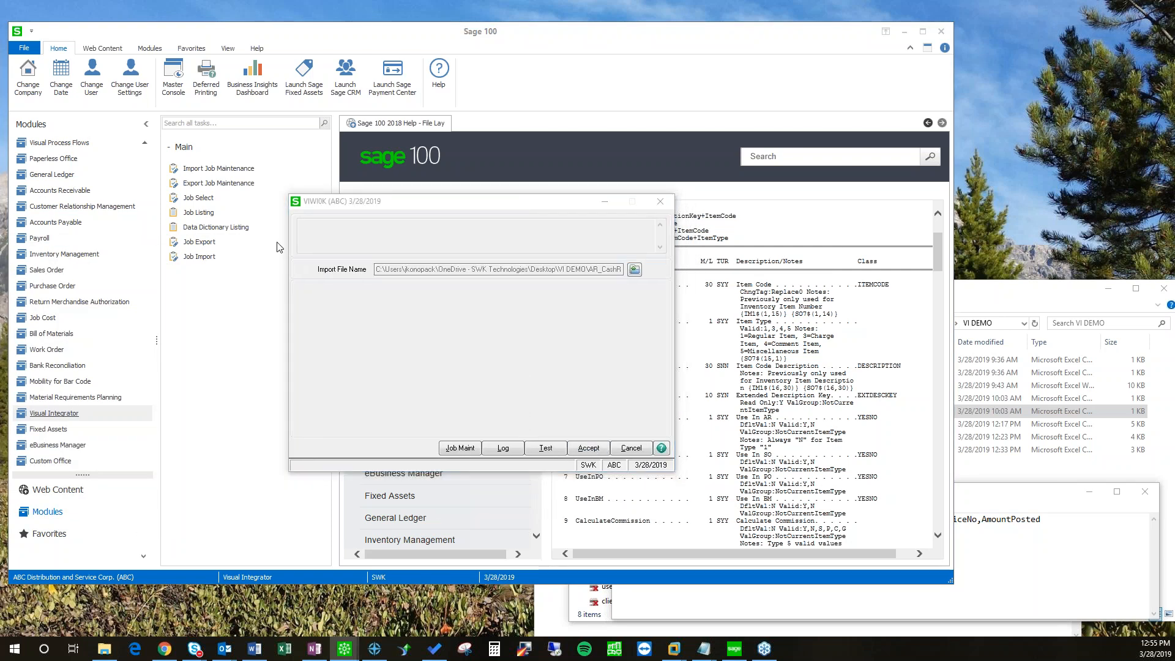
{"action": "left_click", "coordinate": [397, 297]}
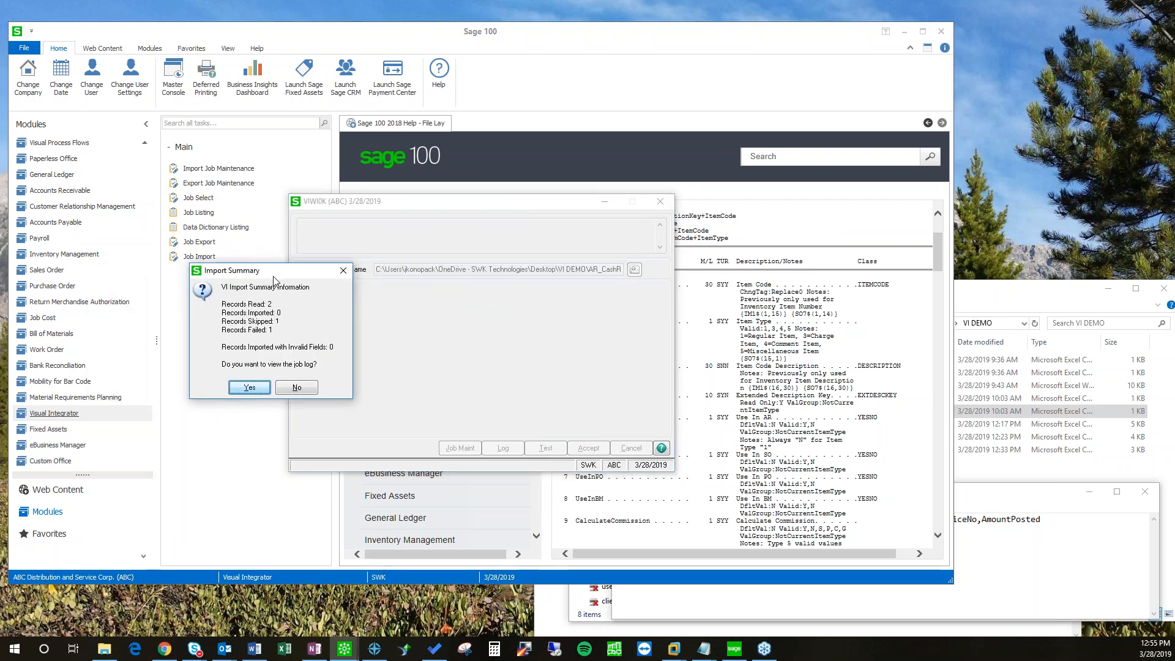
Step: Review the job log (2 read, 0 imported, 1 skipped, 1 failed), checking record 2's details
{"action": "left_click", "coordinate": [249, 388]}
{"action": "double_click", "coordinate": [407, 252]}
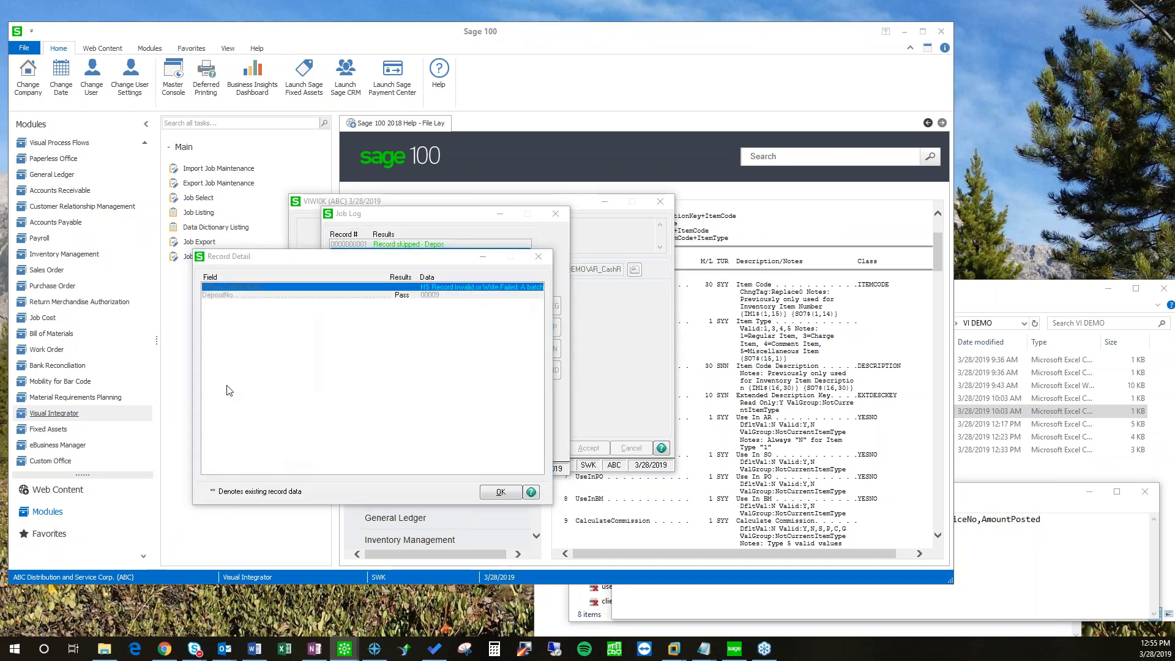
{"action": "left_click", "coordinate": [500, 491]}
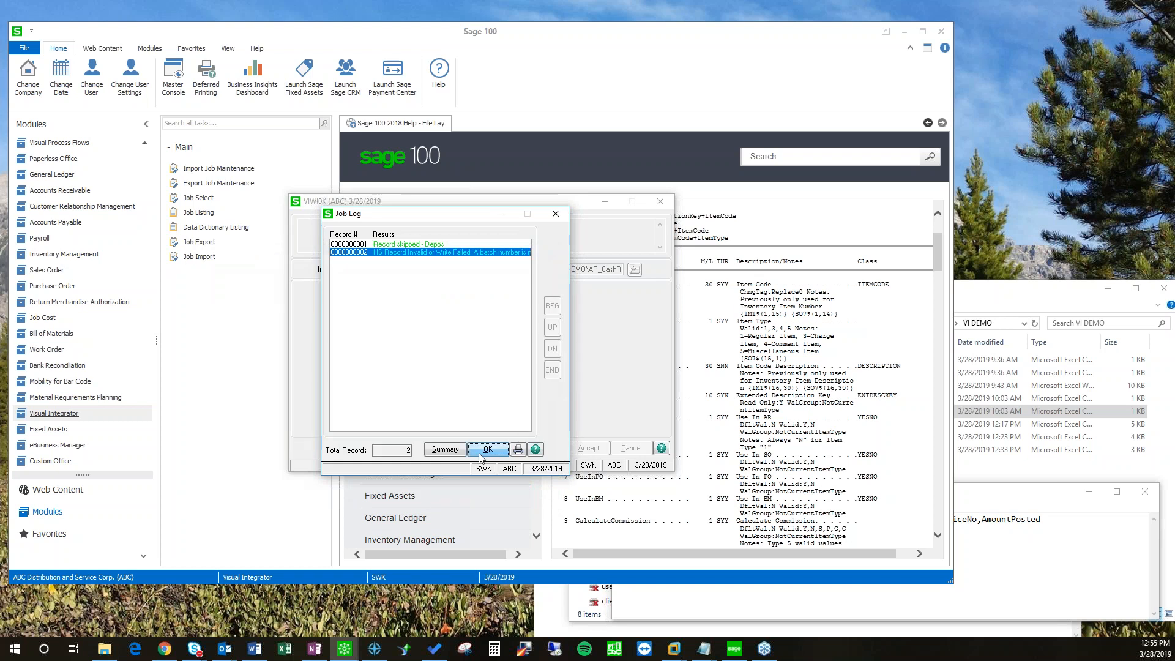
{"action": "left_click", "coordinate": [496, 450]}
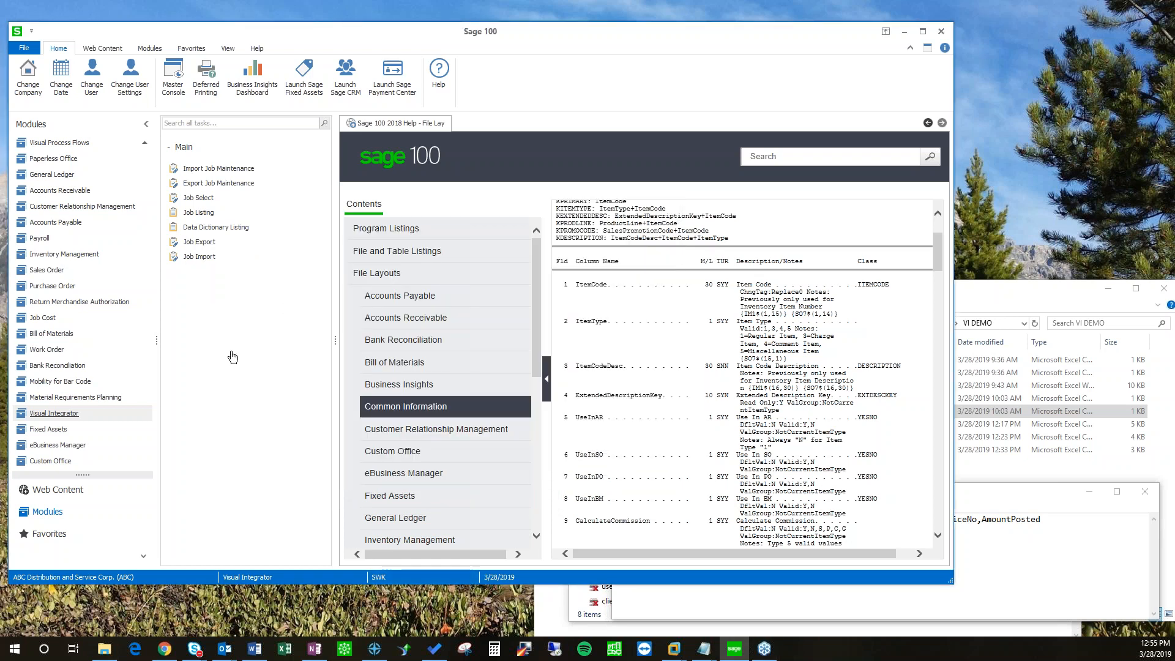
Step: Bring up the import Job List and move it aside
{"action": "left_click", "coordinate": [198, 197]}
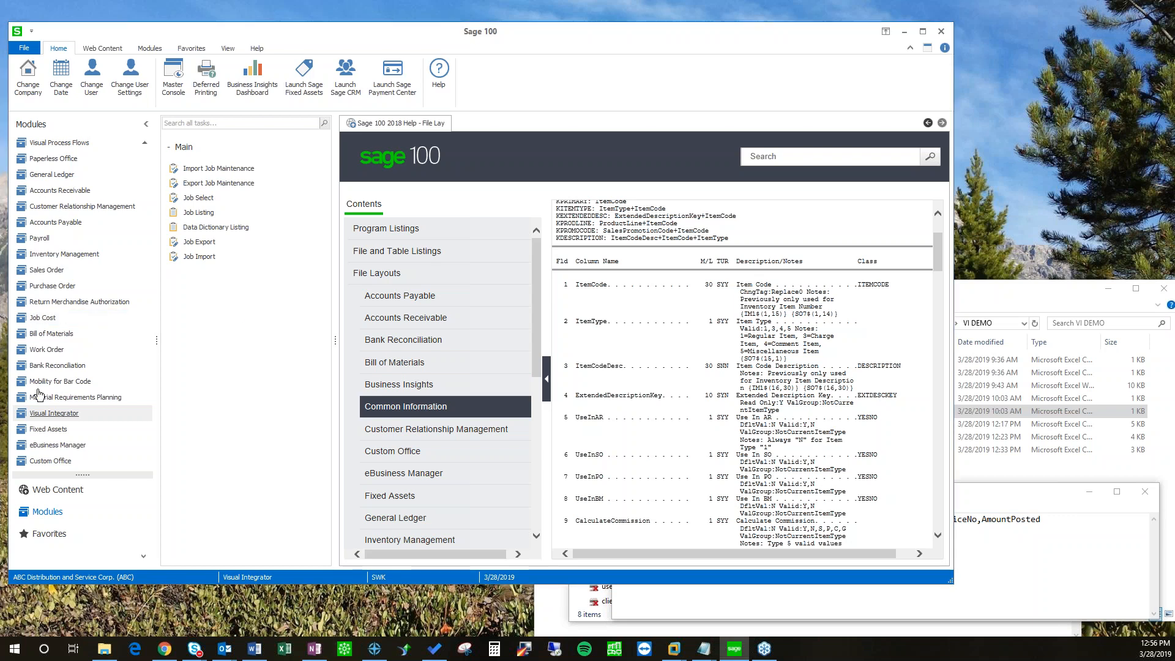
{"action": "left_click", "coordinate": [472, 292]}
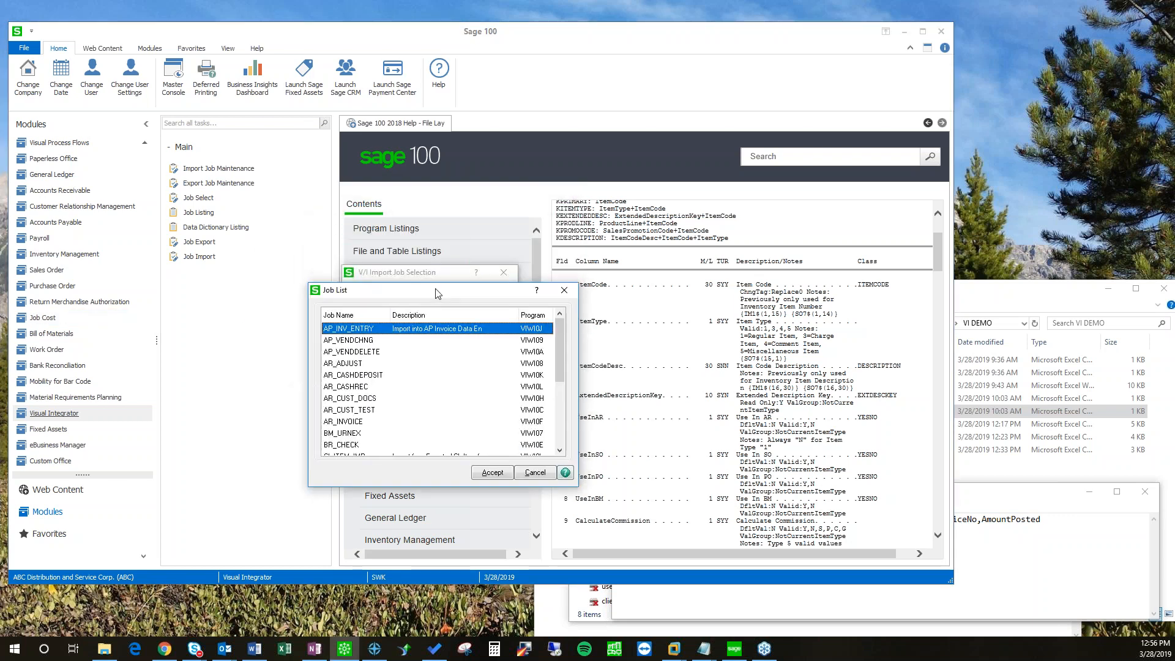
{"action": "mouse_move", "coordinate": [553, 314]}
{"action": "left_mouse_down"}
{"action": "mouse_move", "coordinate": [552, 332]}
{"action": "mouse_move", "coordinate": [552, 315]}
{"action": "left_mouse_up"}
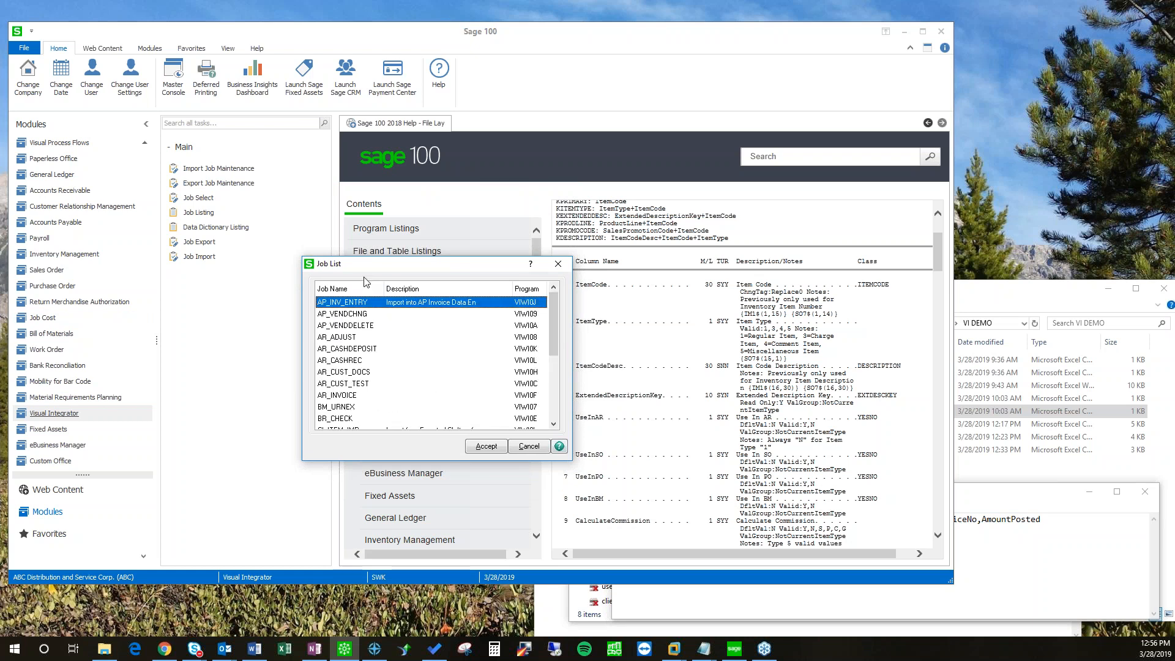
{"action": "left_click_drag", "start_coordinate": [371, 270], "coordinate": [291, 276]}
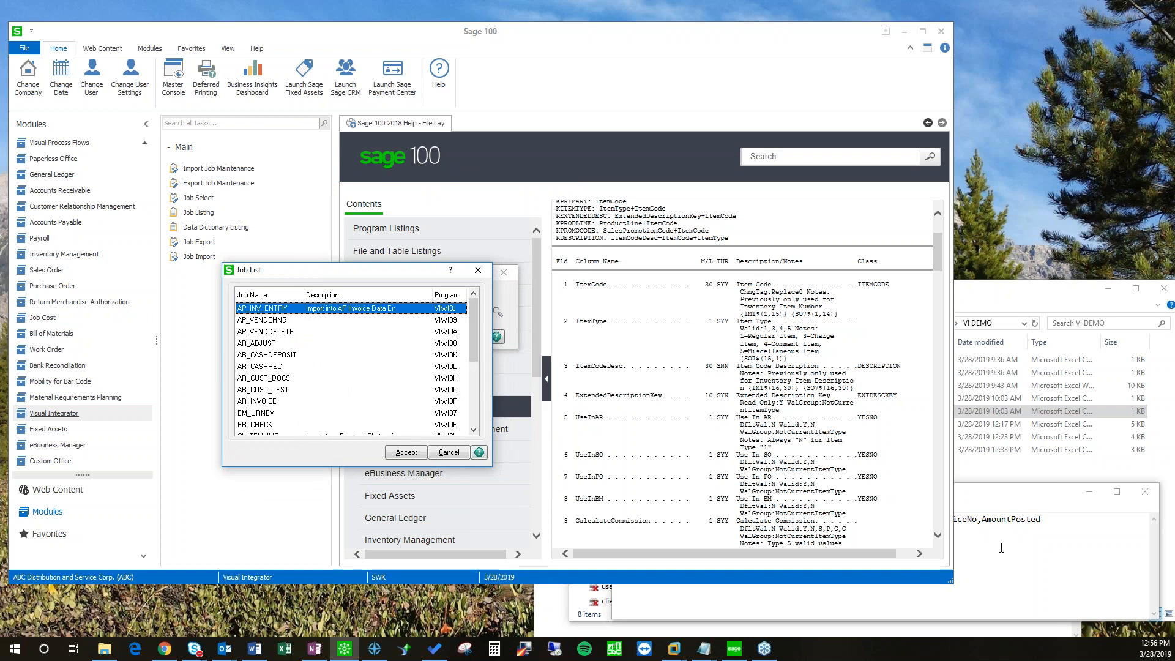
Step: Check the deposit numbers on the three data lines of AR_CashRecDetail.csv in Notepad
{"action": "left_click", "coordinate": [928, 539]}
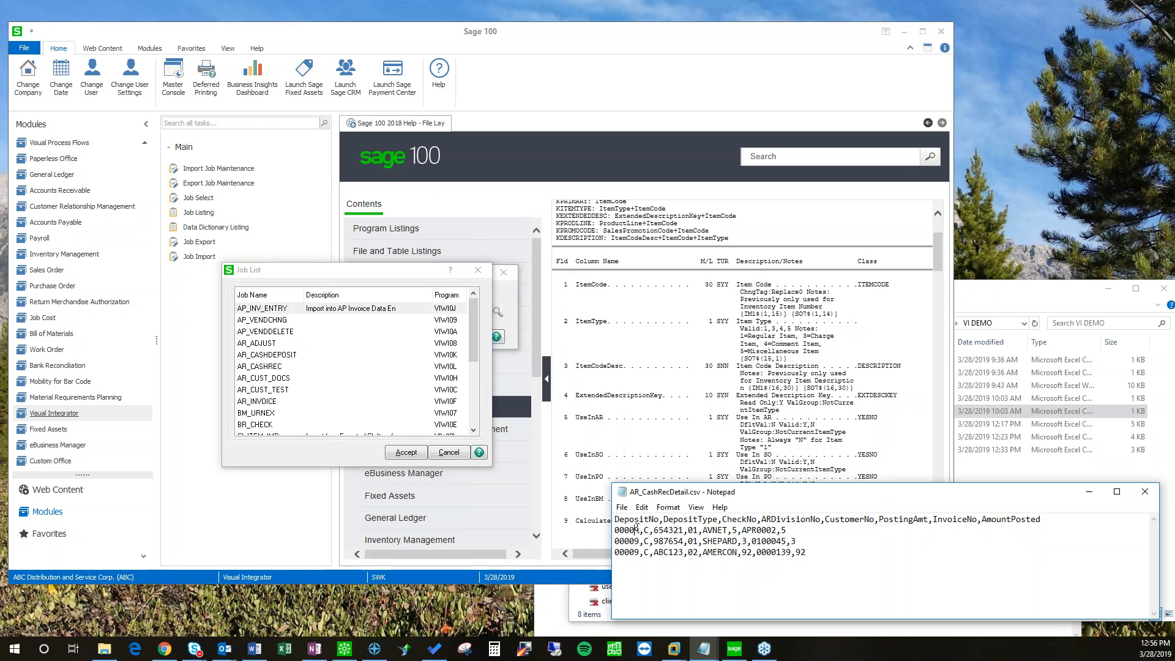
{"action": "left_click_drag", "start_coordinate": [641, 530], "coordinate": [615, 530]}
{"action": "left_click_drag", "start_coordinate": [639, 553], "coordinate": [612, 552]}
{"action": "left_click", "coordinate": [649, 563]}
{"action": "double_click", "coordinate": [638, 541]}
Step: Open AR_CASHDEPOSIT from the Job List and place it beside the maximized CSV
{"action": "left_click_drag", "start_coordinate": [316, 276], "coordinate": [358, 264]}
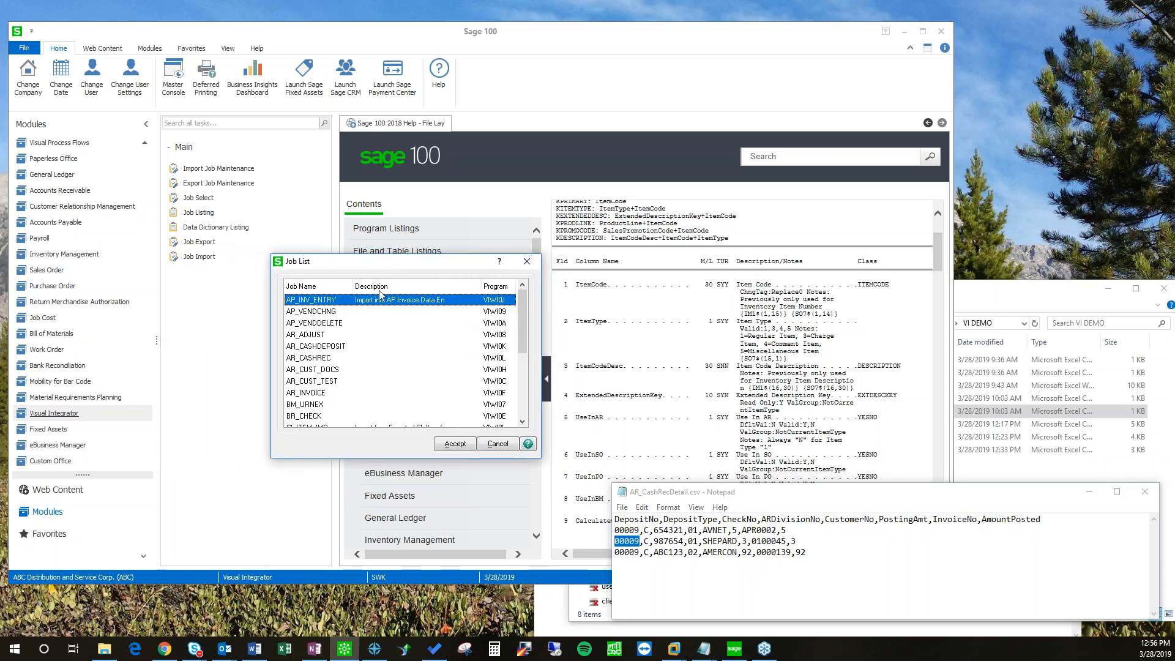
{"action": "left_click", "coordinate": [319, 347]}
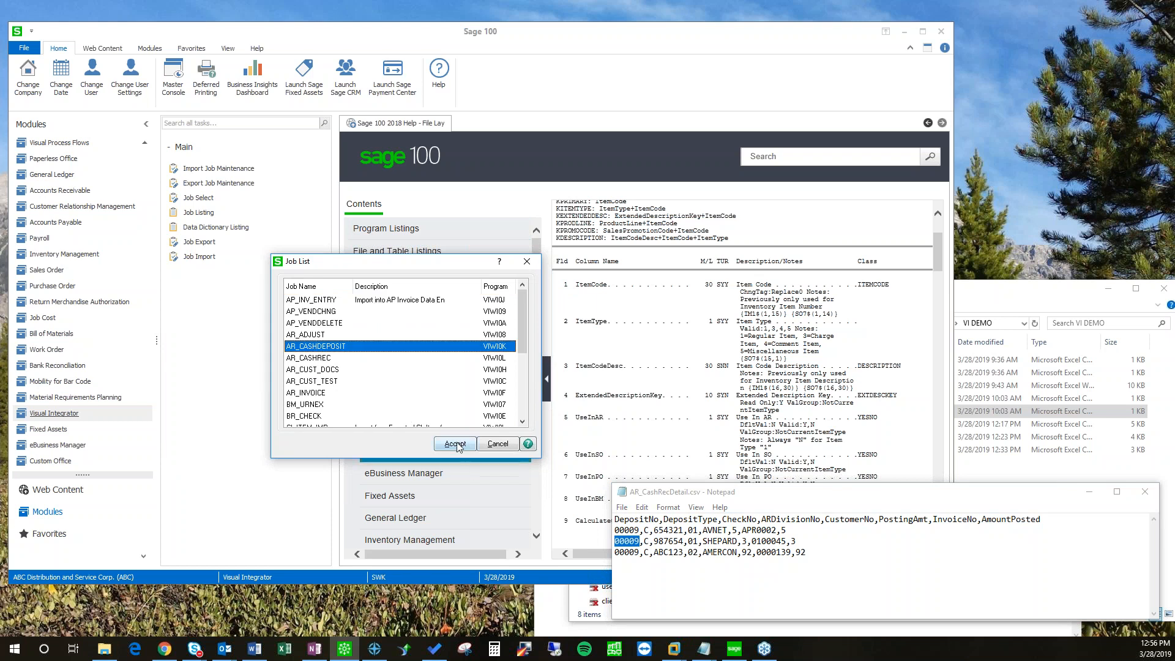
{"action": "left_click", "coordinate": [455, 444]}
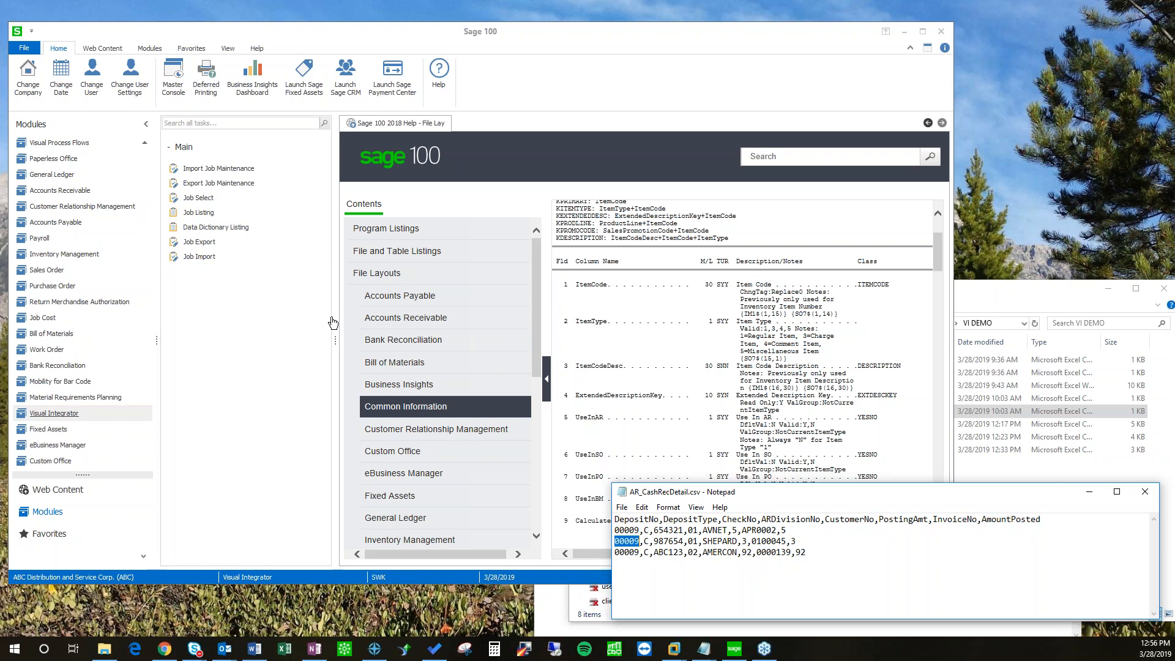
{"action": "double_click", "coordinate": [770, 497]}
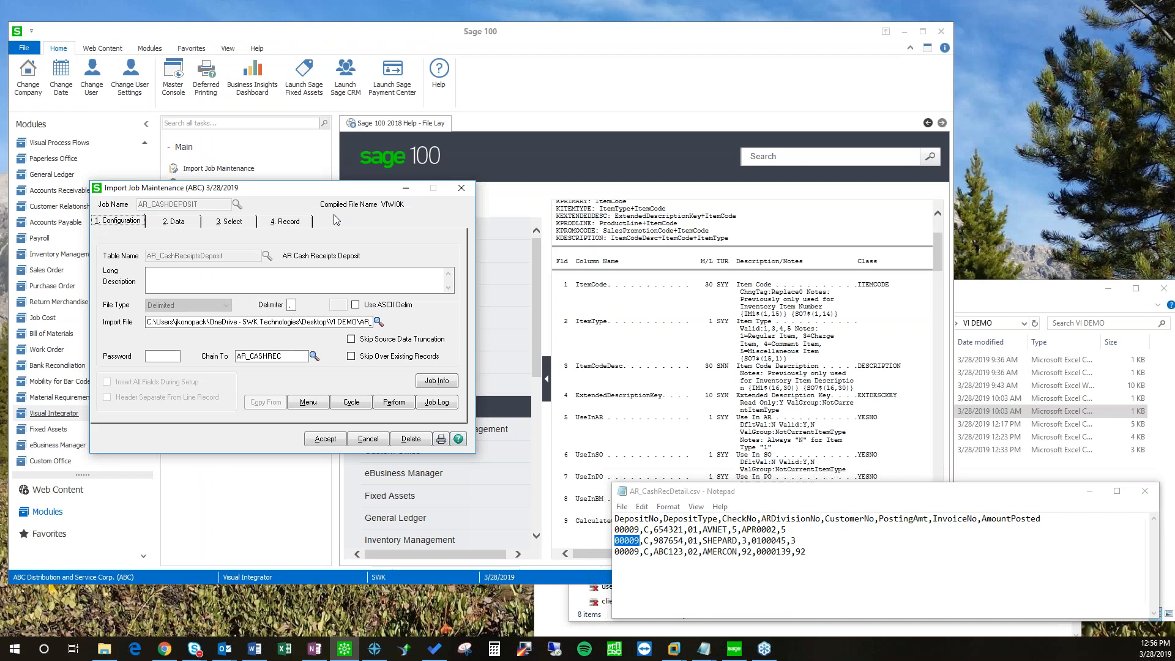
{"action": "left_click_drag", "start_coordinate": [232, 193], "coordinate": [317, 263]}
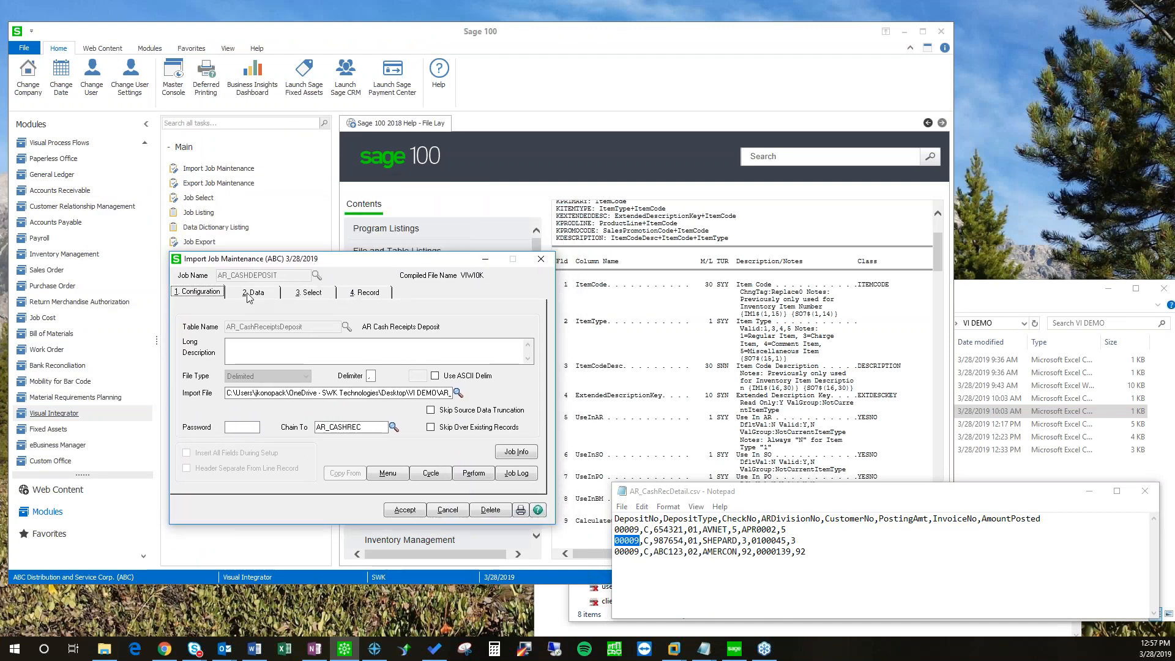
{"action": "left_click", "coordinate": [491, 476]}
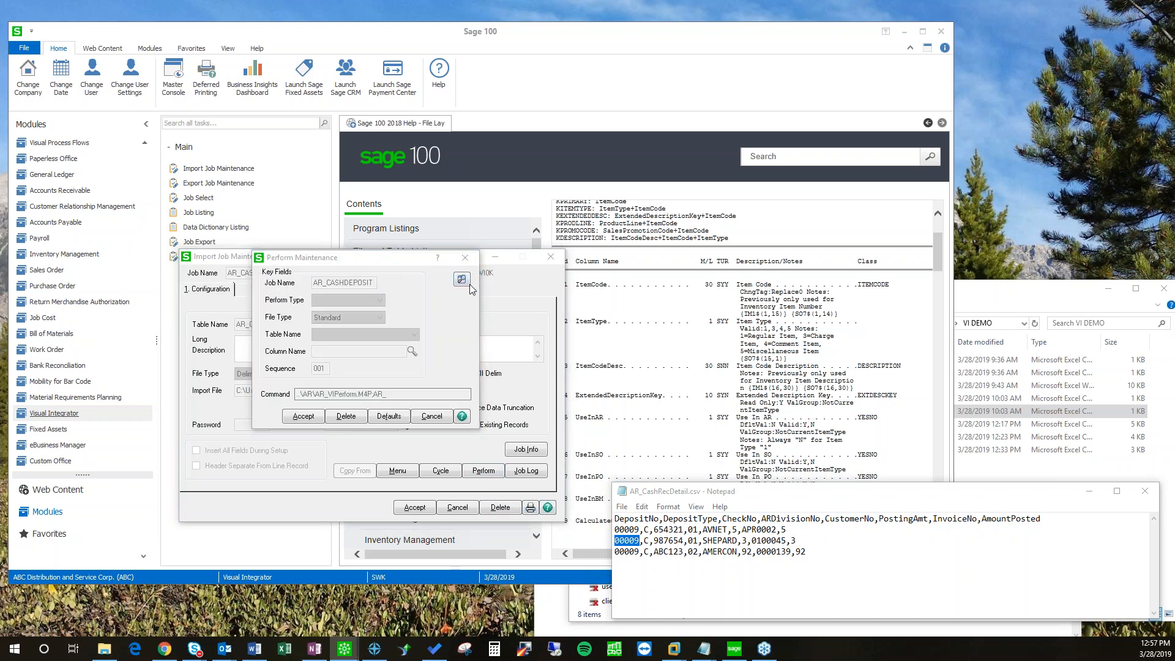
{"action": "left_click", "coordinate": [465, 282]}
{"action": "left_click", "coordinate": [624, 427]}
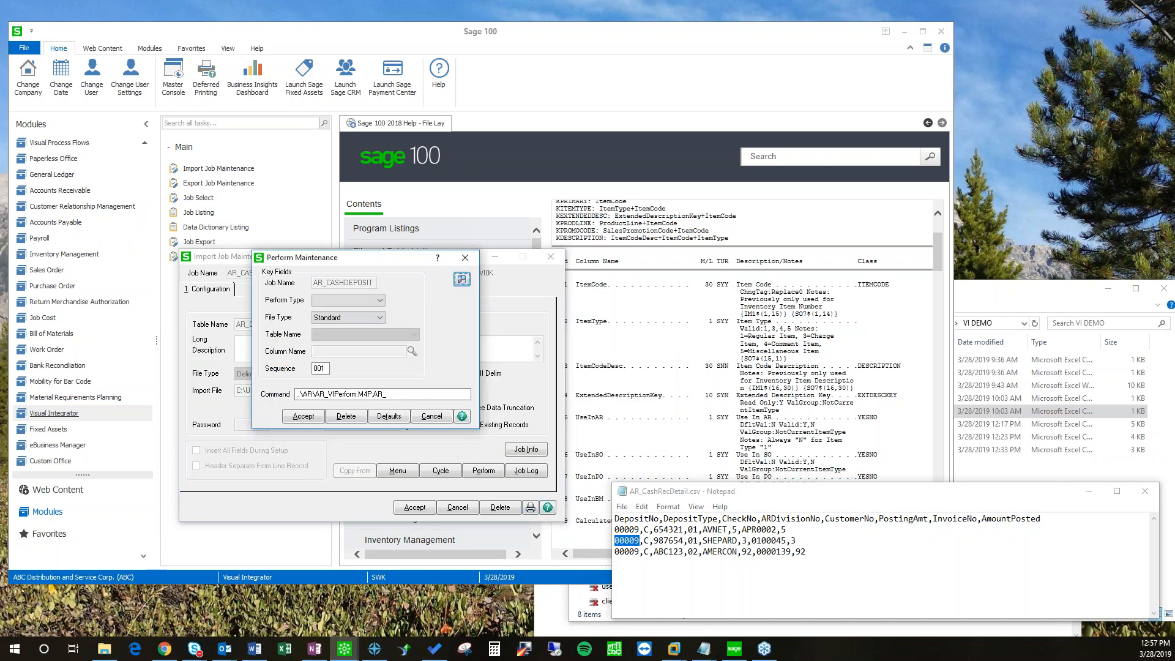
{"action": "left_click", "coordinate": [431, 416]}
{"action": "mouse_move", "coordinate": [355, 262]}
{"action": "left_mouse_down"}
{"action": "mouse_move", "coordinate": [373, 271]}
{"action": "mouse_move", "coordinate": [347, 251]}
{"action": "left_mouse_up"}
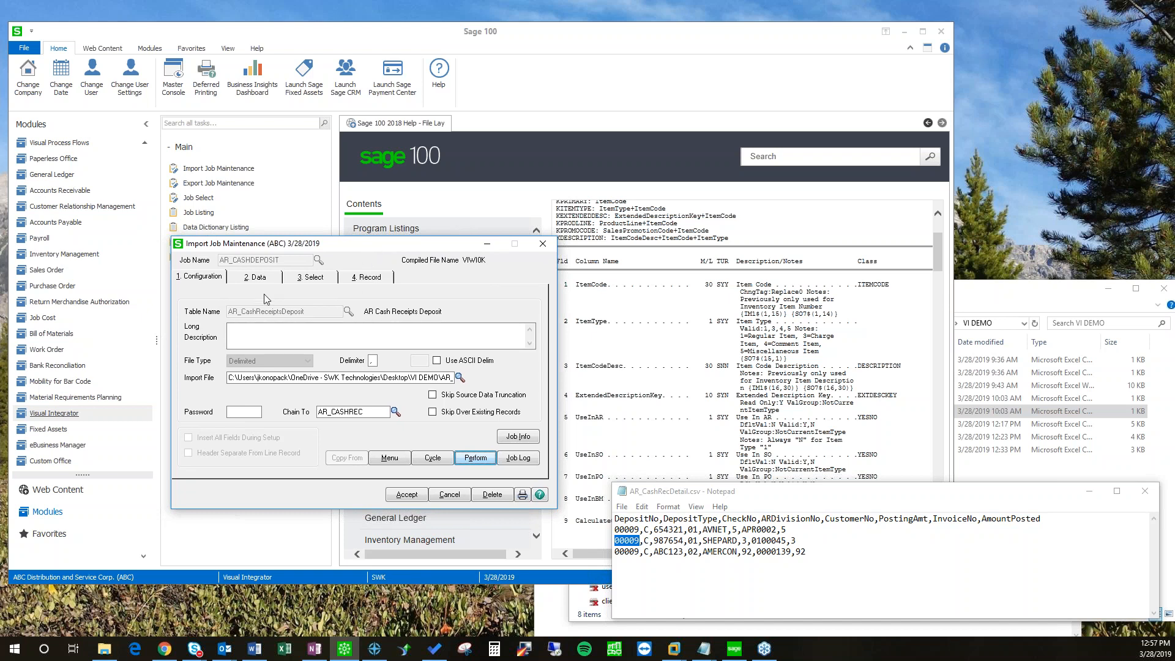
Step: Add the BatchNo field to the job's imported fields, moved to the top
{"action": "left_click", "coordinate": [256, 279]}
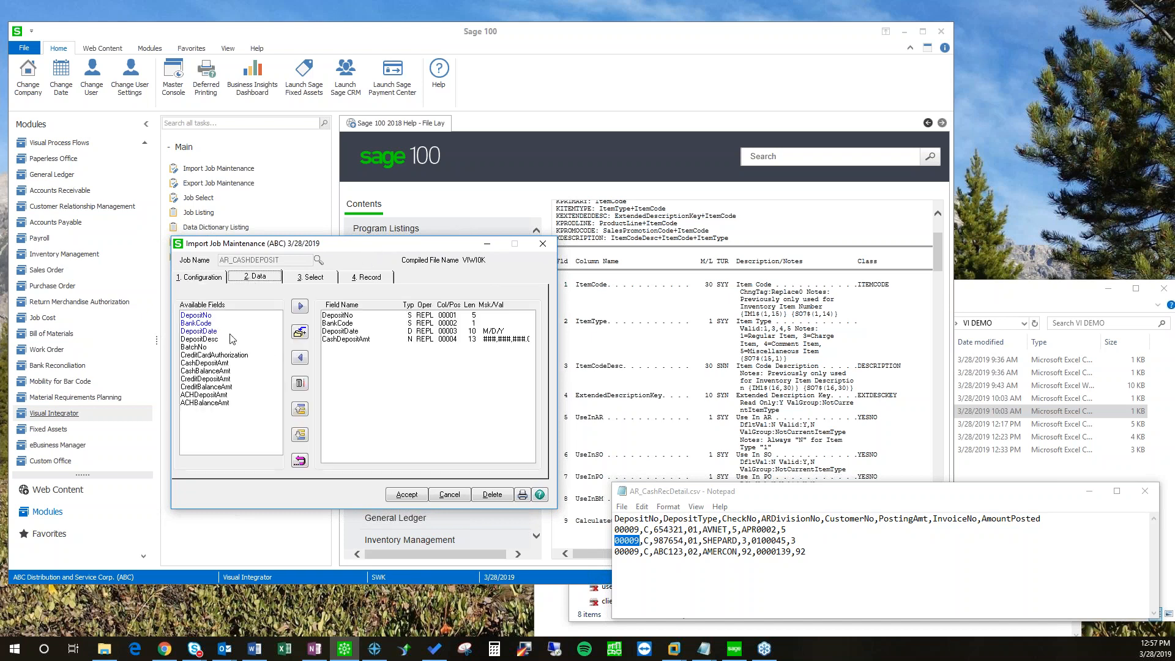
{"action": "left_click", "coordinate": [195, 347]}
{"action": "left_click", "coordinate": [300, 306]}
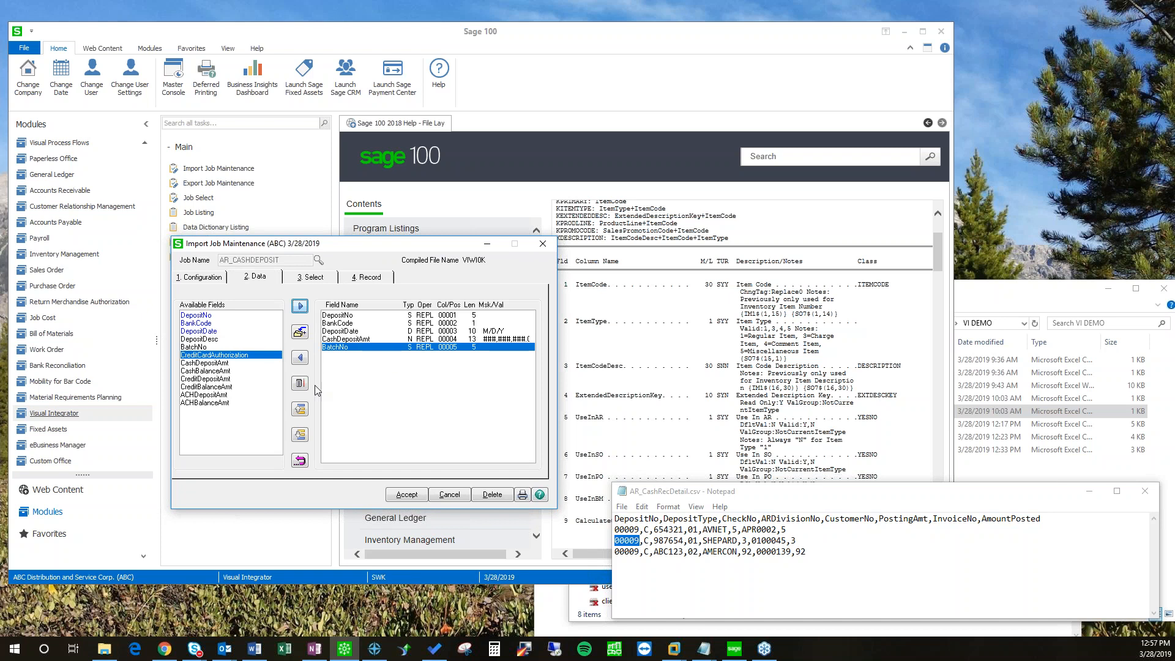
{"action": "left_click", "coordinate": [300, 411]}
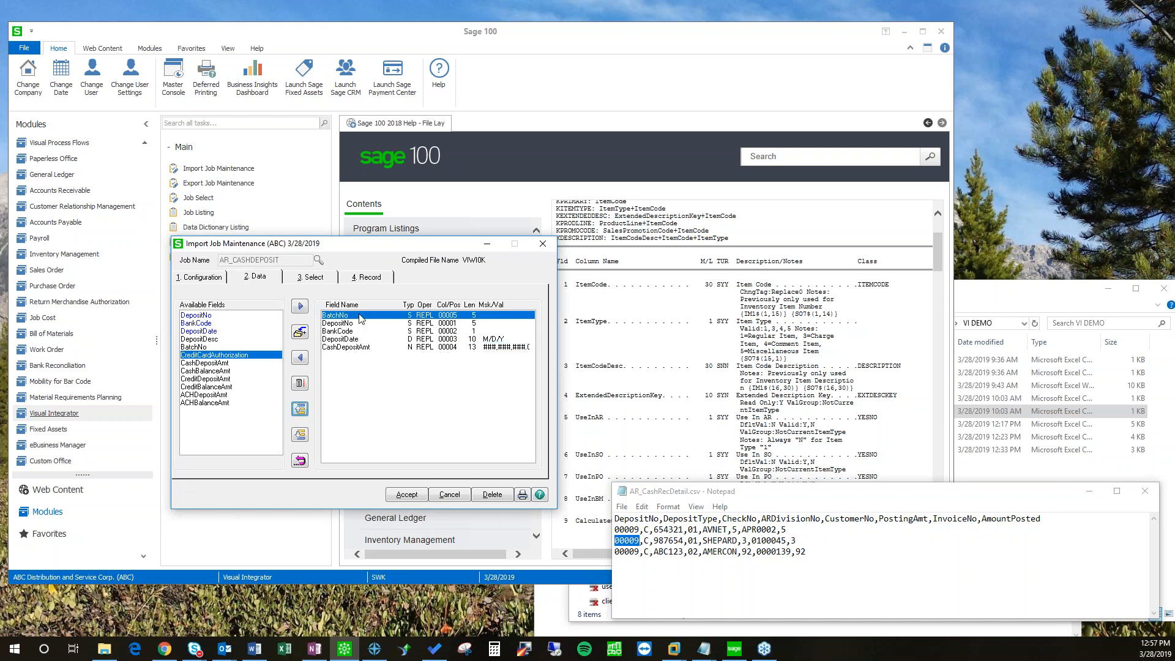
Step: Give BatchNo column position 9 and save the AR_CASHDEPOSIT job
{"action": "double_click", "coordinate": [360, 318]}
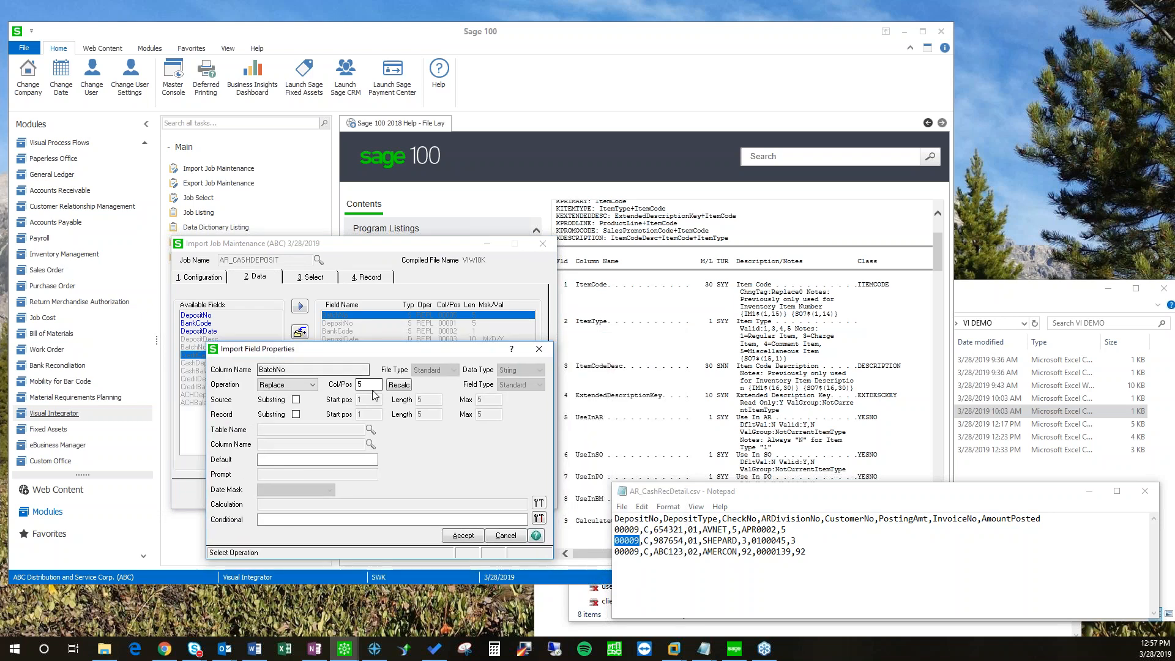
{"action": "left_click", "coordinate": [371, 388]}
{"action": "type", "text": "9"}
{"action": "left_click_drag", "start_coordinate": [376, 357], "coordinate": [327, 381]}
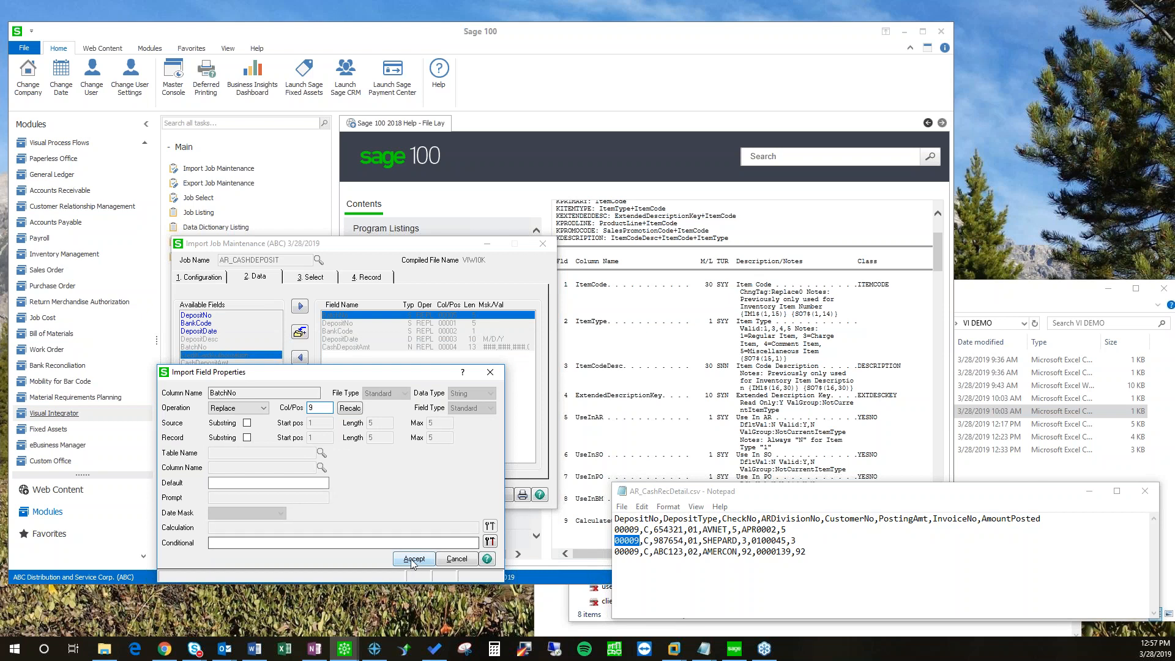
{"action": "left_click", "coordinate": [413, 559]}
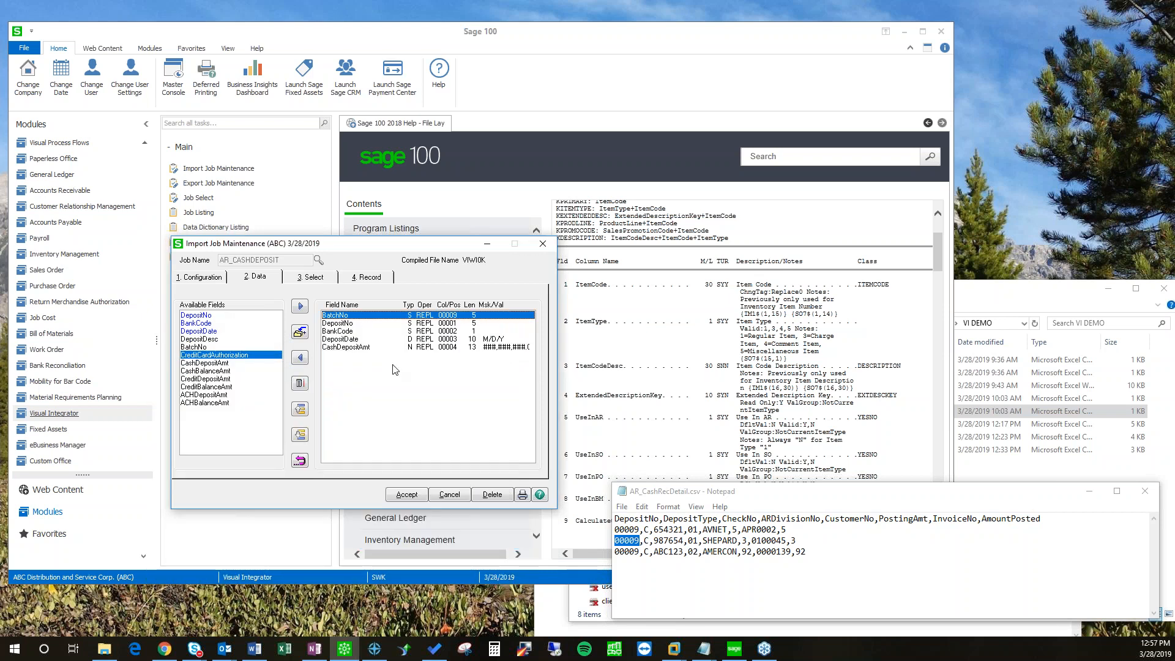
{"action": "left_click", "coordinate": [347, 331]}
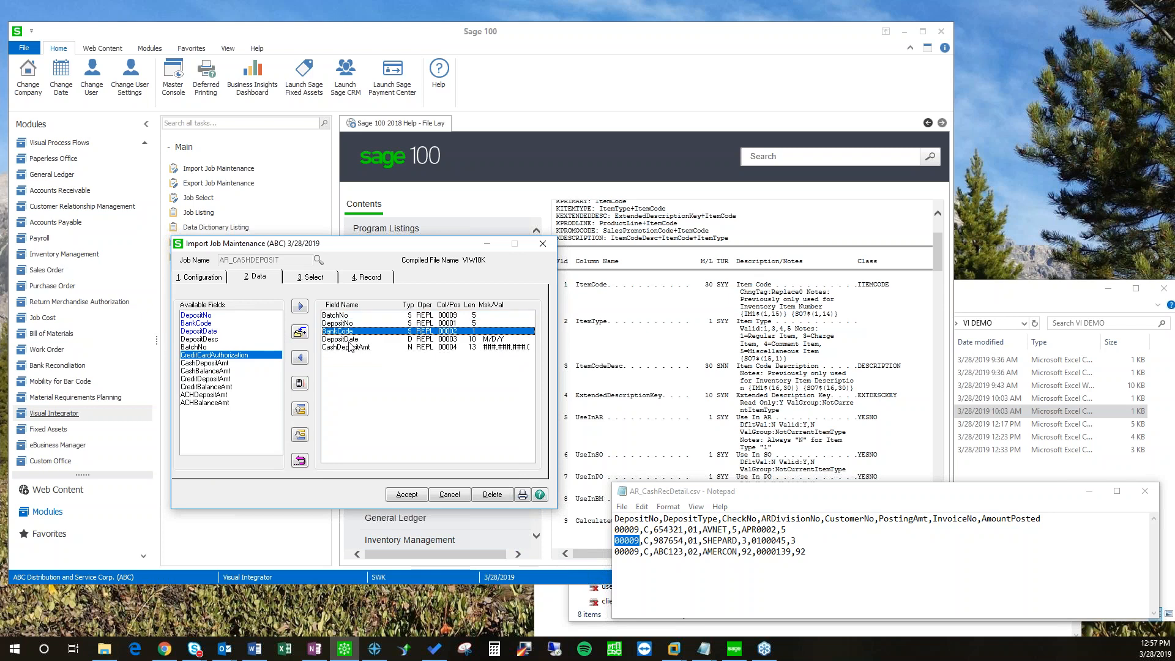
{"action": "left_click", "coordinate": [424, 494]}
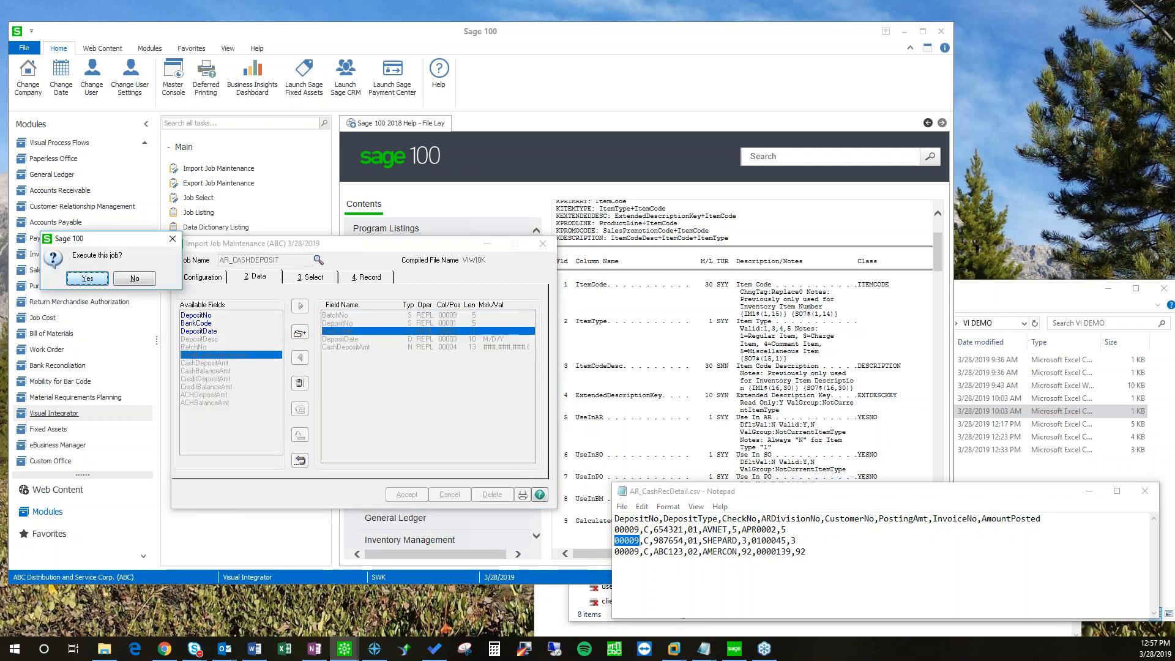
Step: Rerun AR_CASHDEPOSIT, confirm 1 of 2 records imported in the log, then open the VIWI0L detail import
{"action": "left_click", "coordinate": [441, 289]}
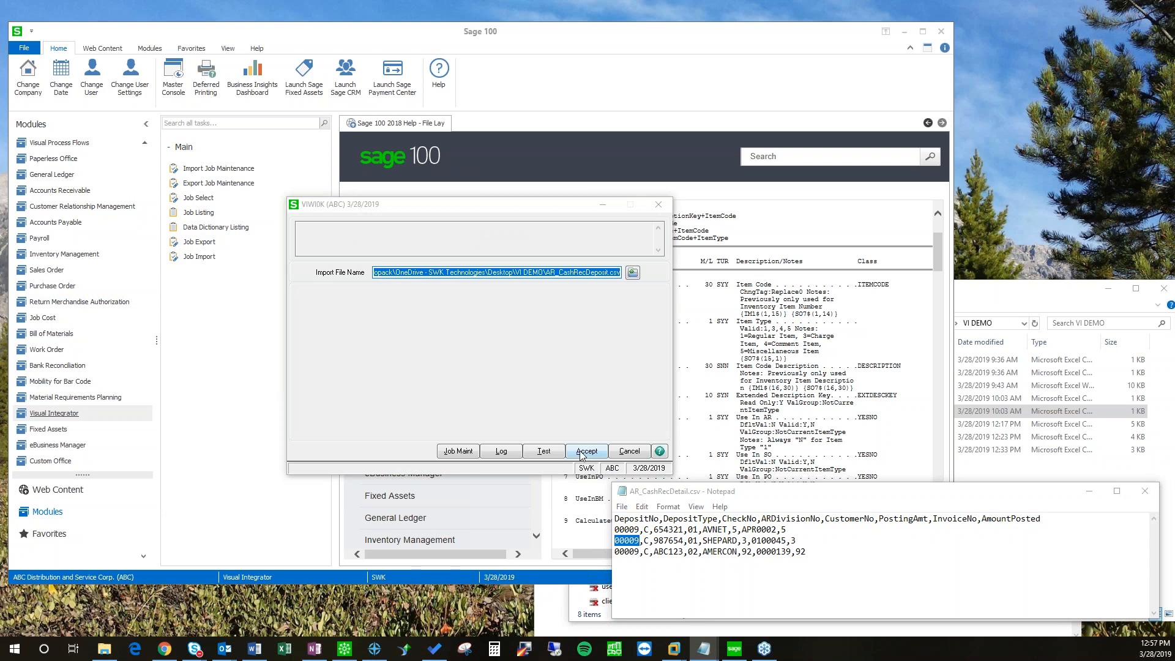
{"action": "left_click", "coordinate": [583, 452]}
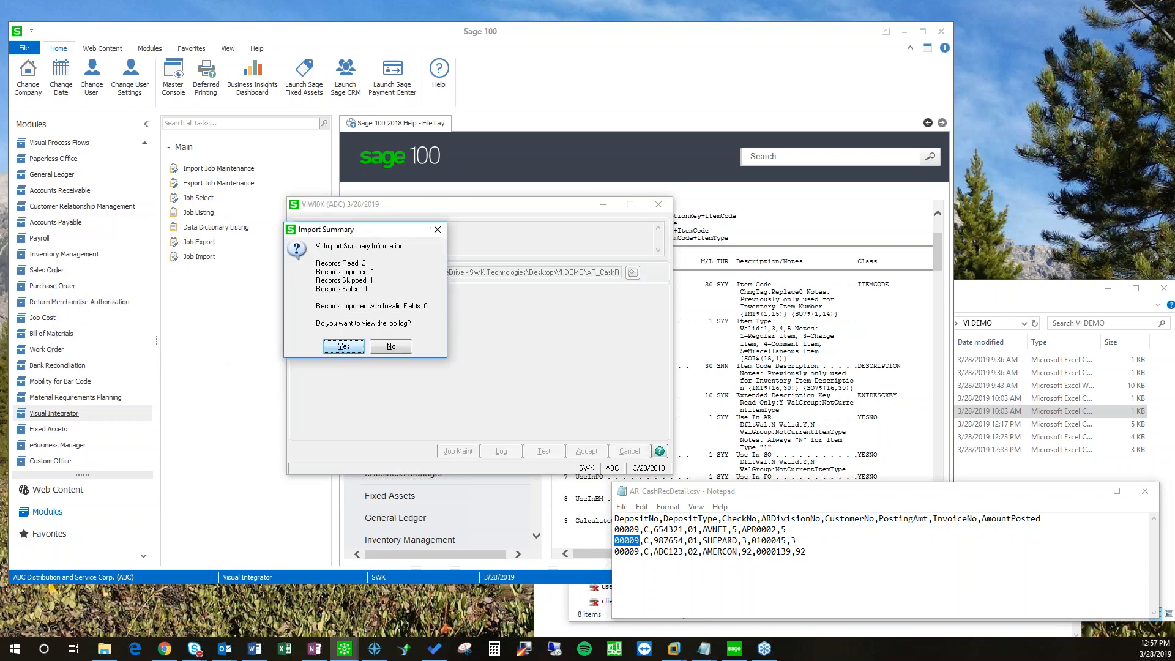
{"action": "left_click", "coordinate": [345, 346]}
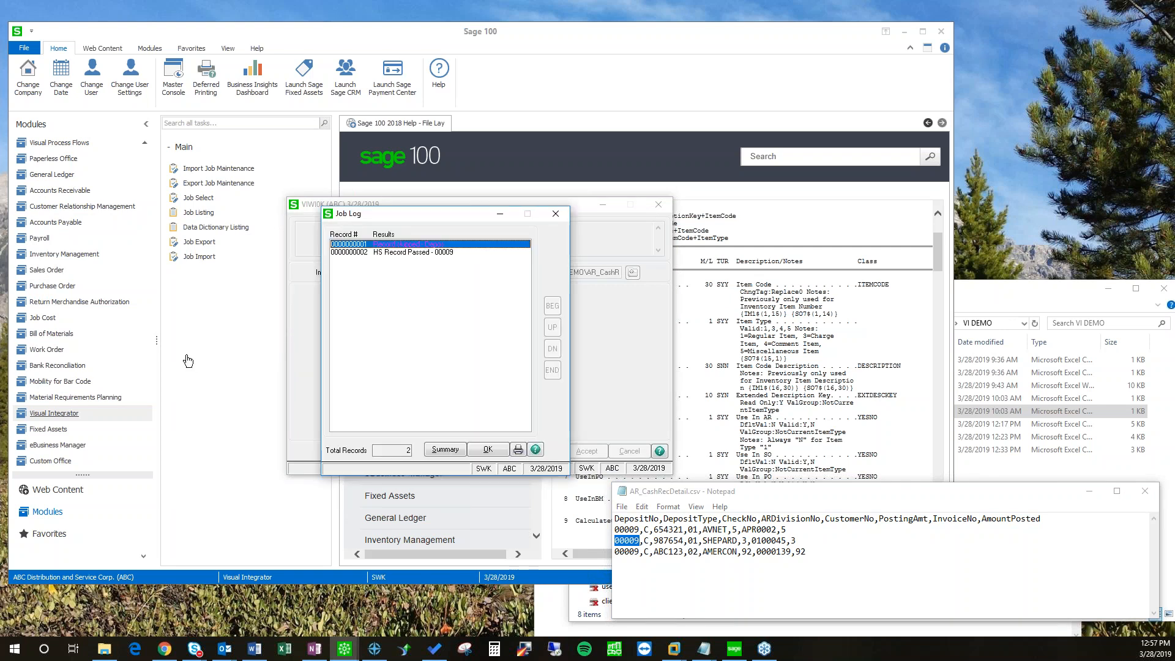
{"action": "double_click", "coordinate": [439, 253]}
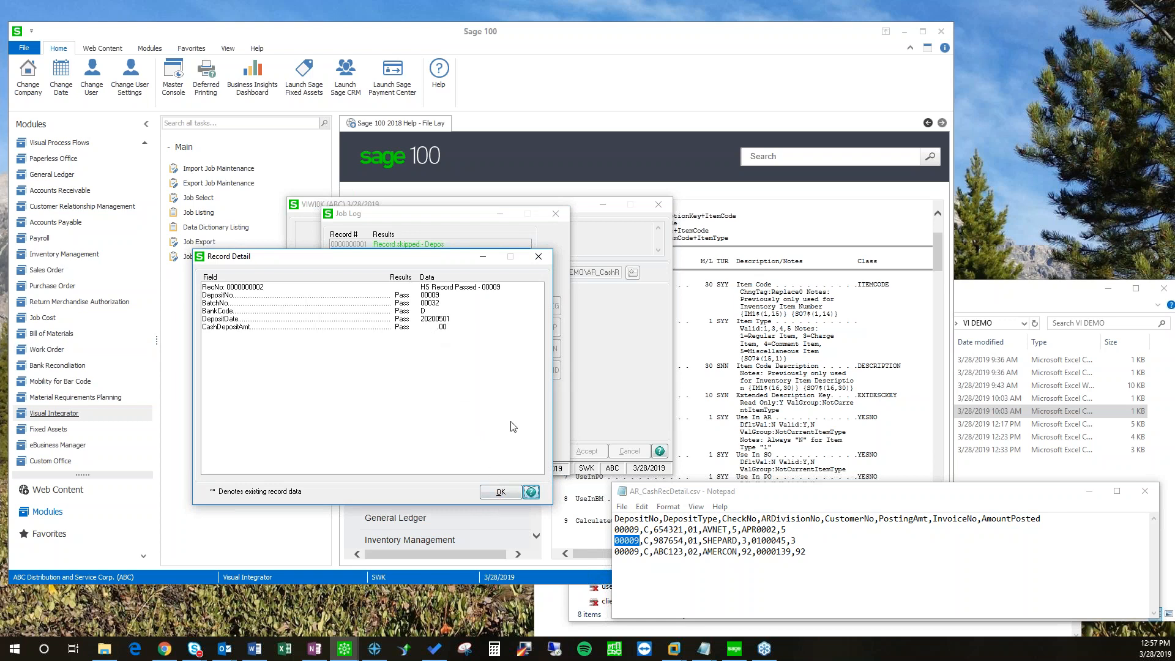
{"action": "left_click", "coordinate": [501, 493]}
{"action": "left_click", "coordinate": [488, 451]}
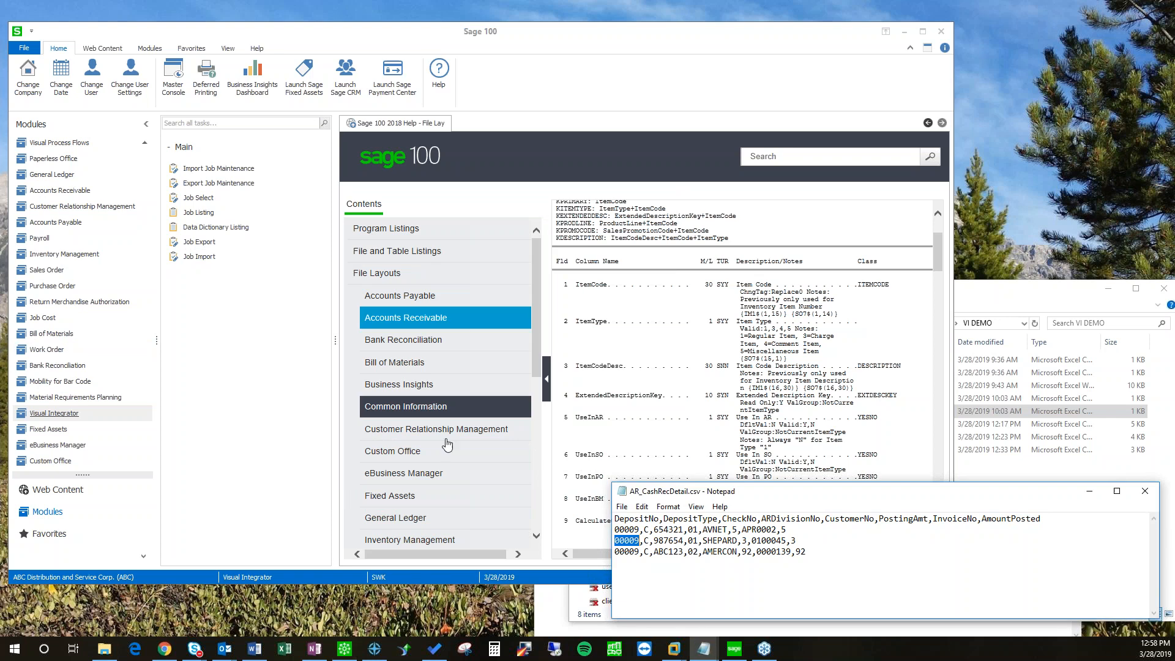
{"action": "left_click", "coordinate": [352, 643]}
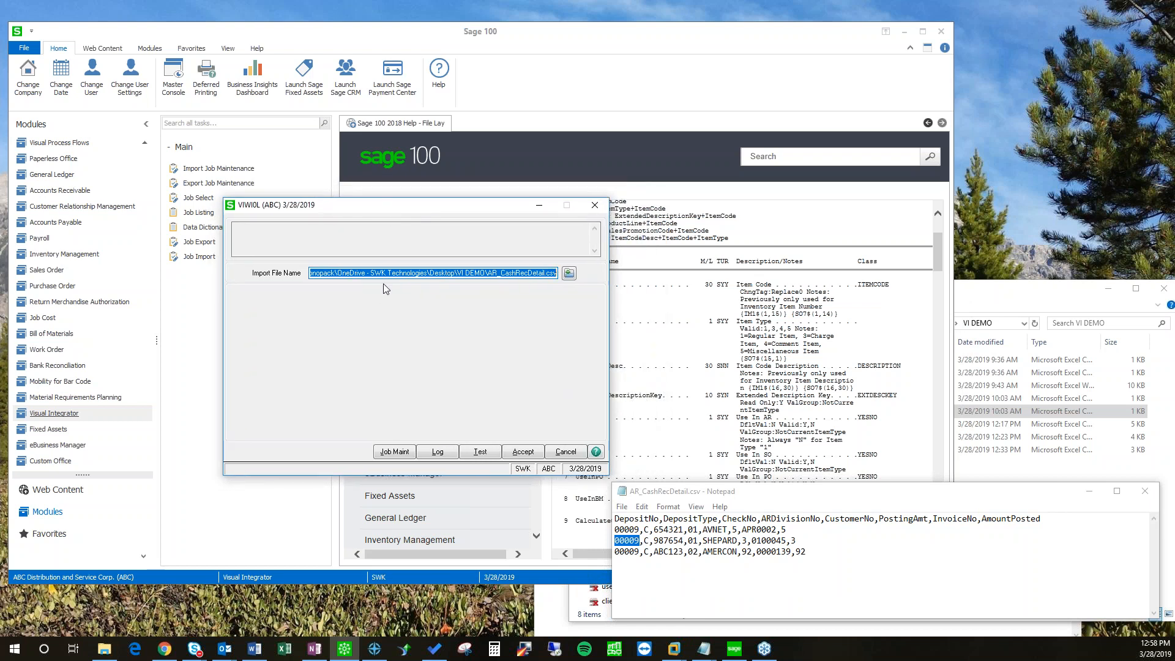
Step: Run the VIWI0L import of AR_CashRecDetail.csv
{"action": "left_click", "coordinate": [328, 243]}
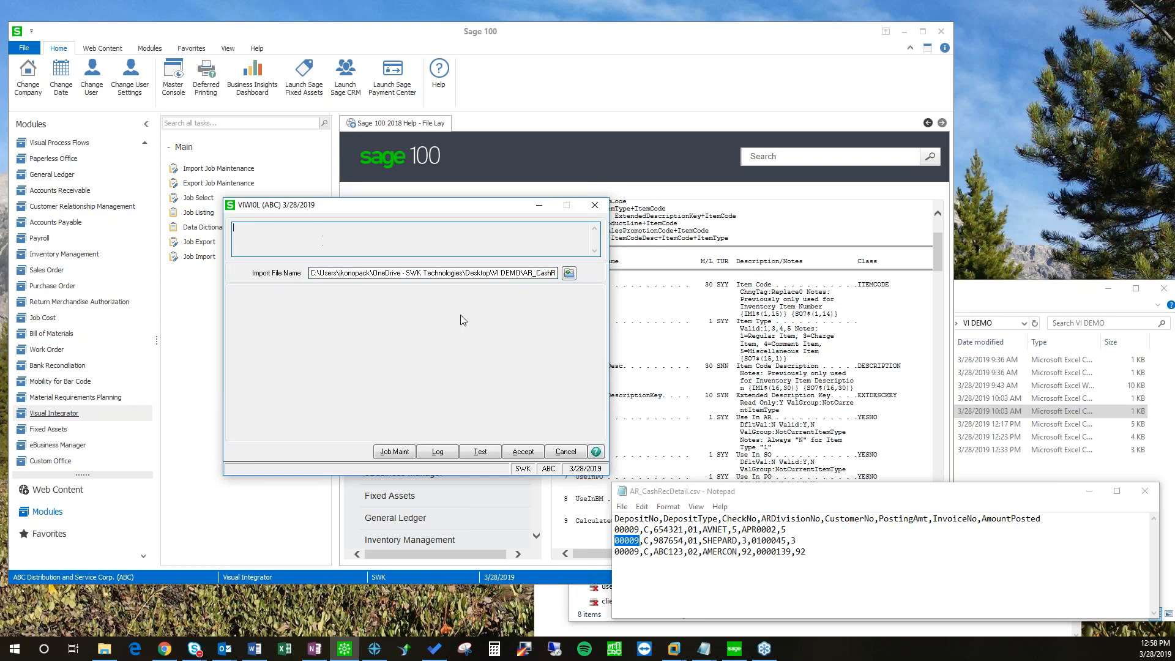
{"action": "left_click_drag", "start_coordinate": [507, 273], "coordinate": [516, 308]}
{"action": "double_click", "coordinate": [472, 272]}
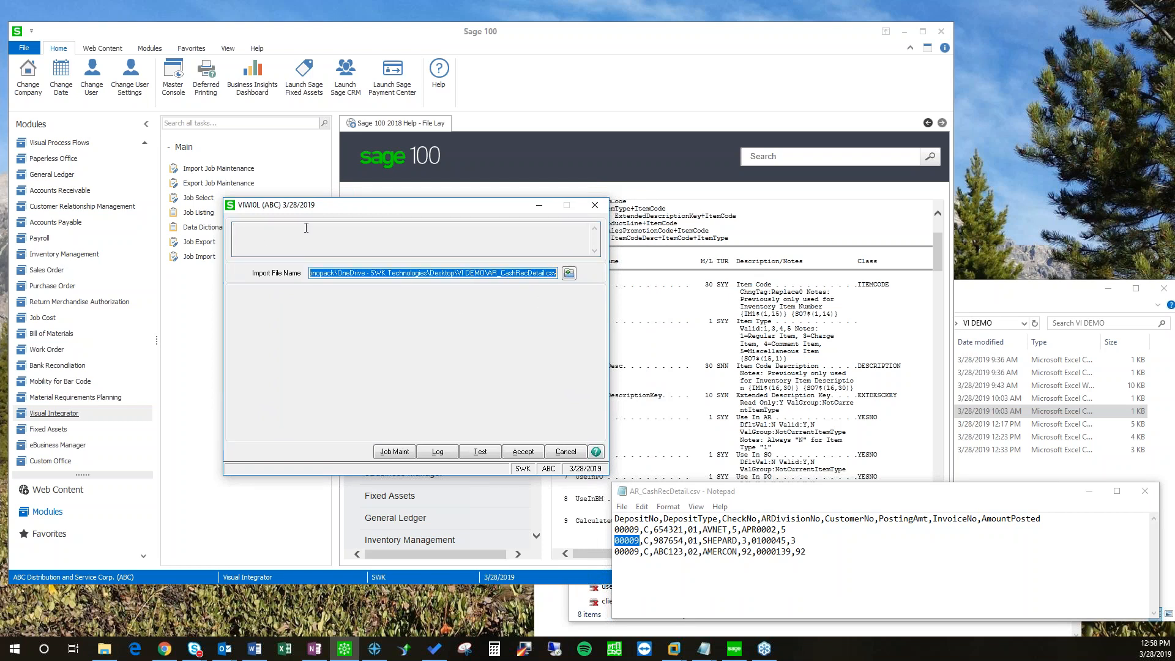
{"action": "left_click", "coordinate": [521, 453]}
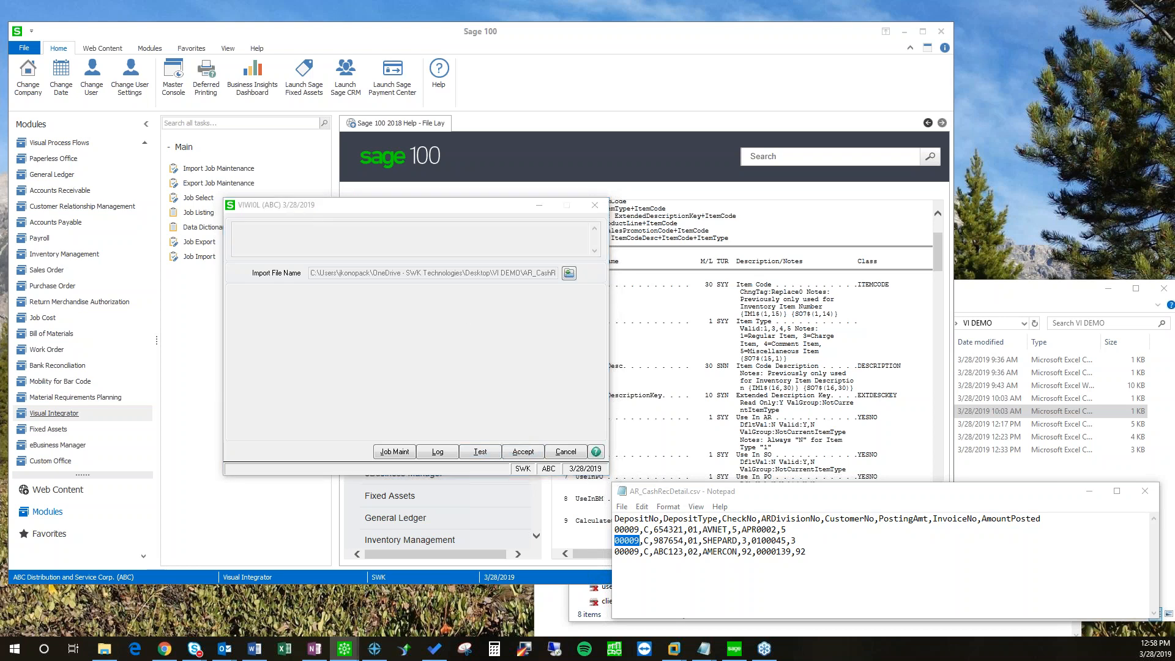
{"action": "key", "text": "Return"}
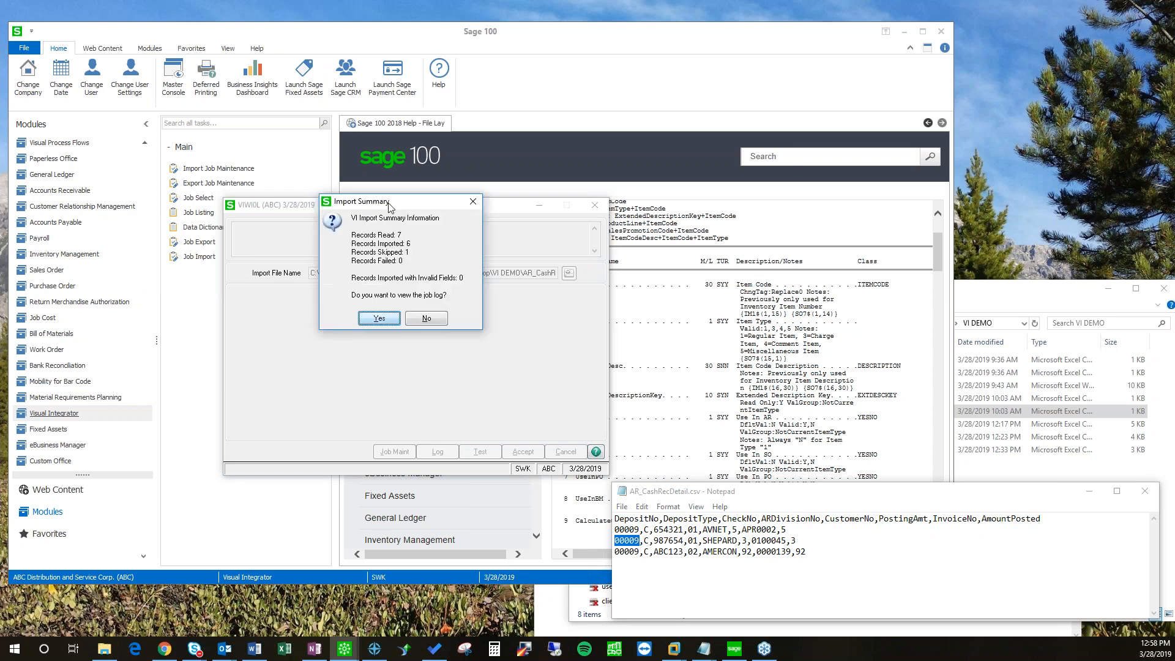
Step: Review the job log (7 read, 6 imported, 1 skipped), checking records 2 and 3
{"action": "left_click", "coordinate": [391, 319]}
{"action": "double_click", "coordinate": [431, 254]}
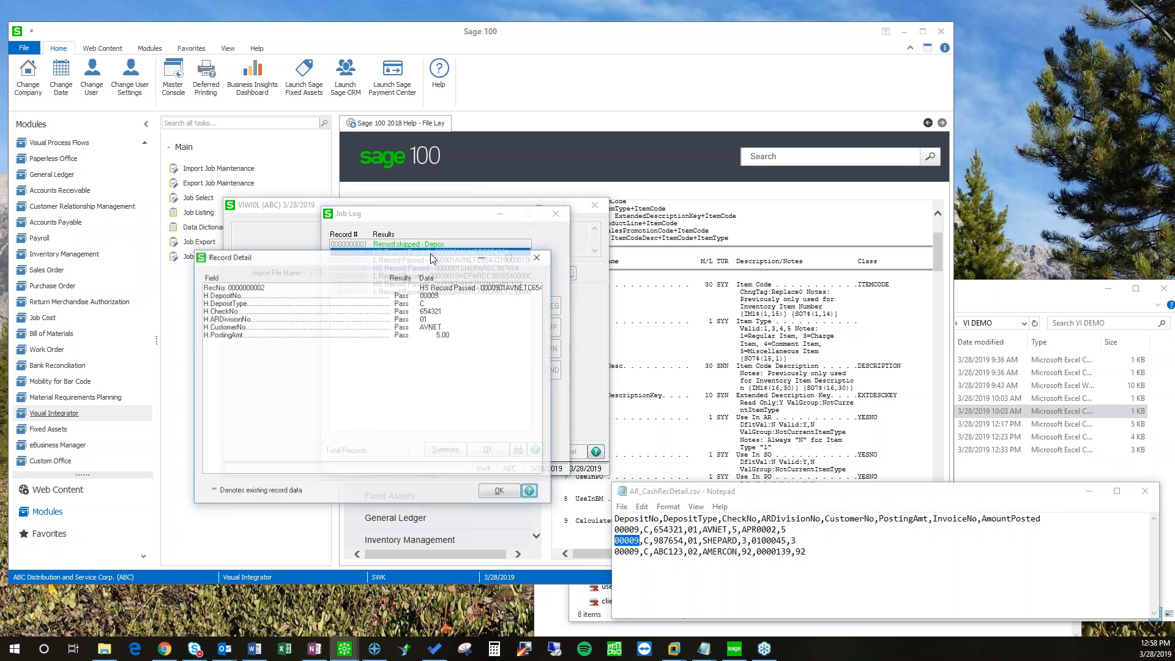
{"action": "left_click", "coordinate": [539, 257]}
{"action": "left_click", "coordinate": [443, 261]}
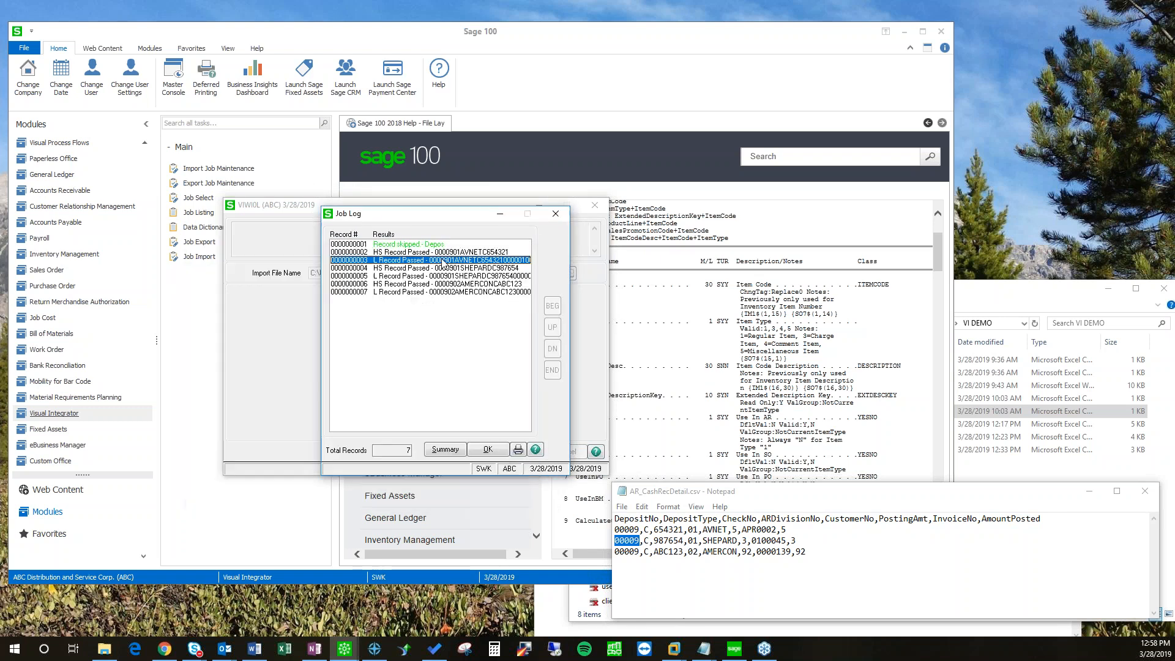
{"action": "double_click", "coordinate": [443, 261]}
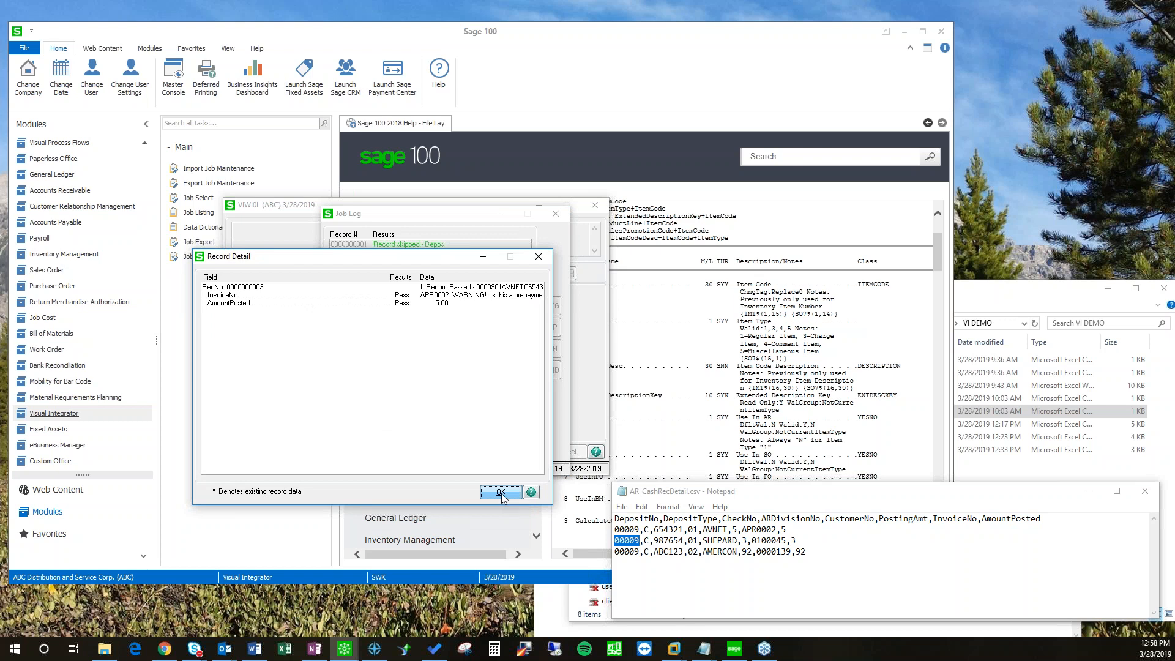
{"action": "left_click", "coordinate": [500, 492]}
{"action": "left_click", "coordinate": [489, 451]}
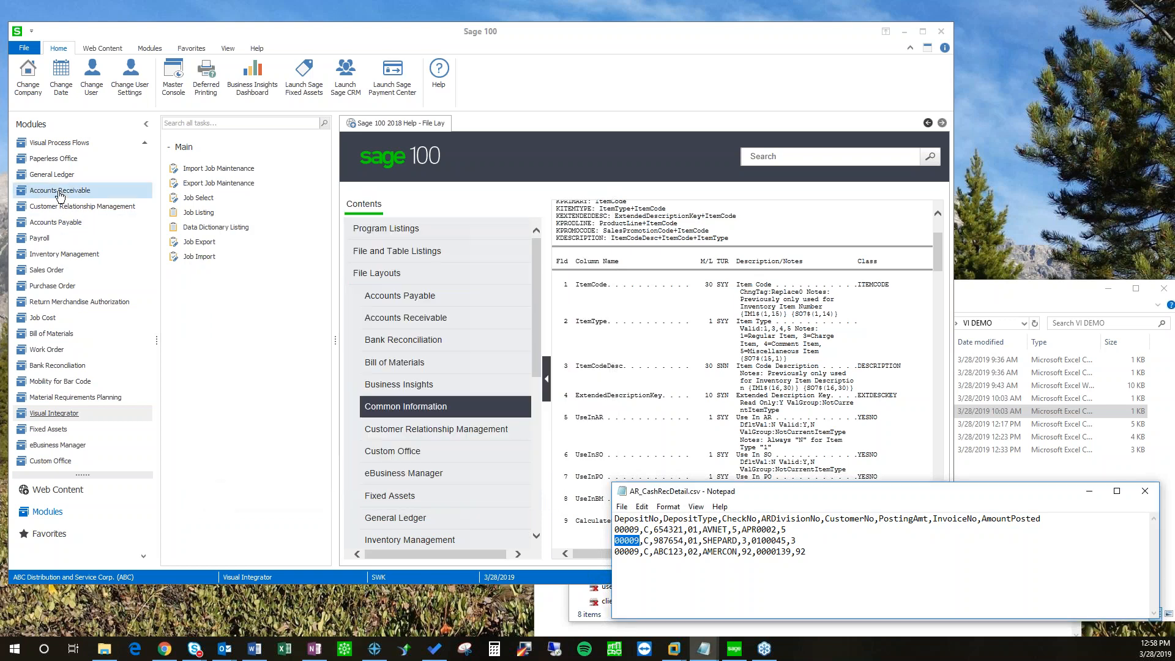
Step: Open Cash Receipts Entry for imported batch 00032 and accept deposit 00009 dated 5/1/2020
{"action": "left_click", "coordinate": [60, 192]}
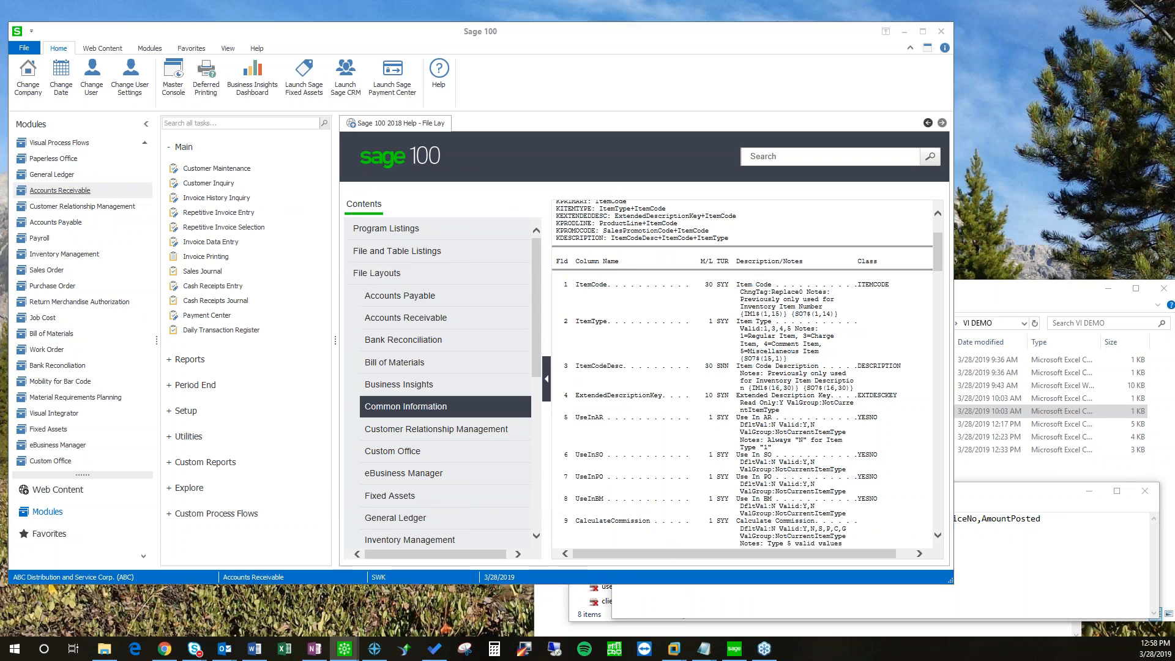
{"action": "left_click_drag", "start_coordinate": [177, 291], "coordinate": [494, 221]}
{"action": "left_click_drag", "start_coordinate": [401, 221], "coordinate": [363, 251]}
{"action": "left_click", "coordinate": [437, 274]}
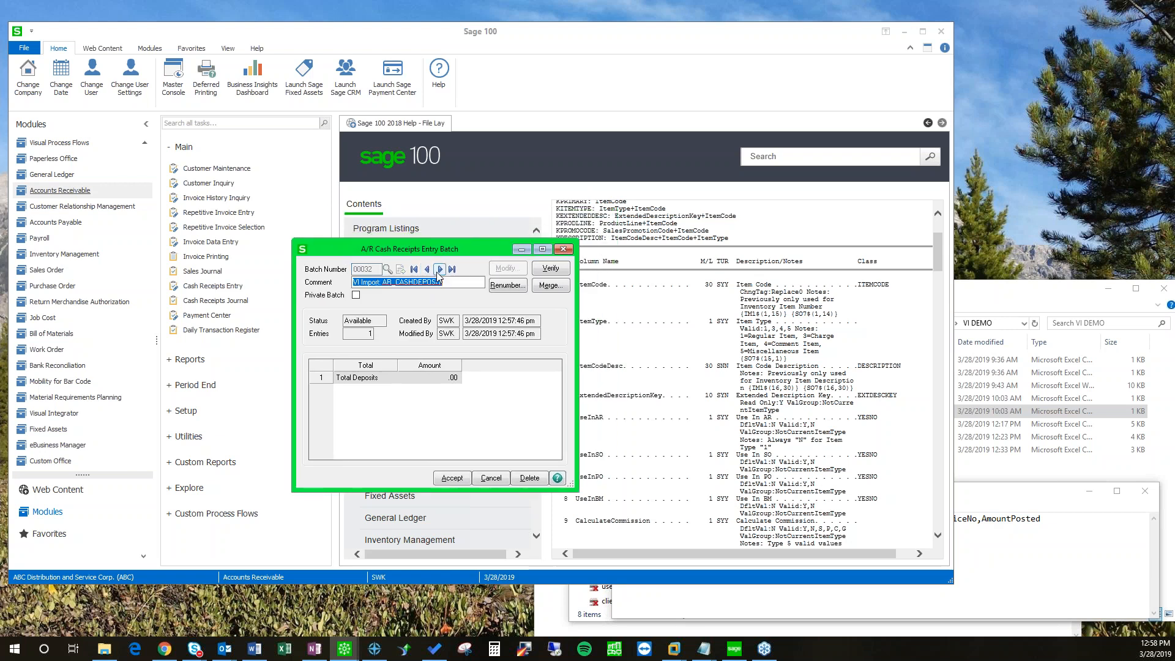
{"action": "left_click", "coordinate": [453, 478]}
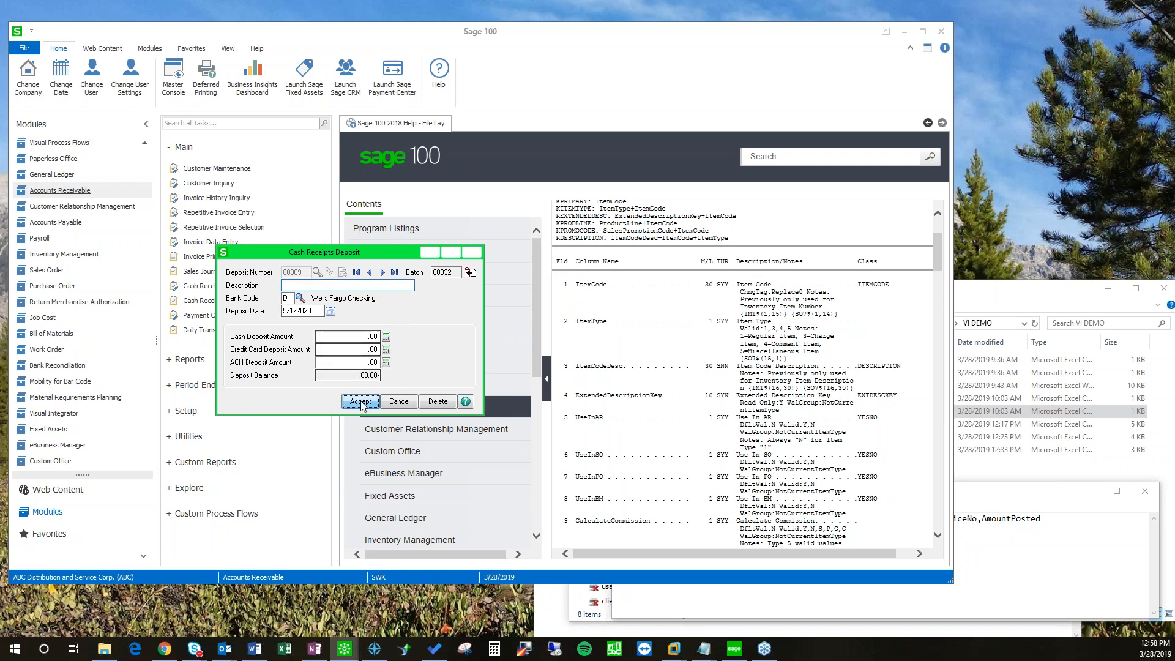
{"action": "left_click", "coordinate": [363, 404]}
Step: Step through the AMERCON, AVNET and SHEPARD receipts in deposit 00009, then cancel
{"action": "left_click", "coordinate": [523, 299]}
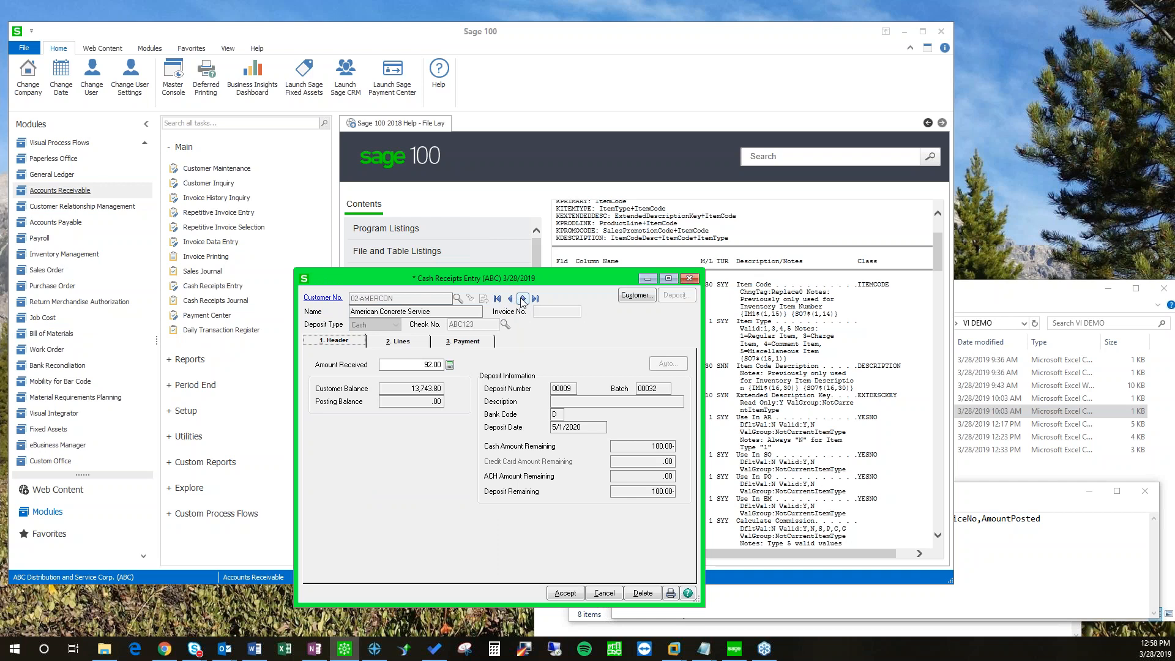
{"action": "left_click", "coordinate": [511, 299]}
{"action": "left_click", "coordinate": [511, 298]}
{"action": "left_click", "coordinate": [511, 298]}
{"action": "left_click", "coordinate": [511, 299]}
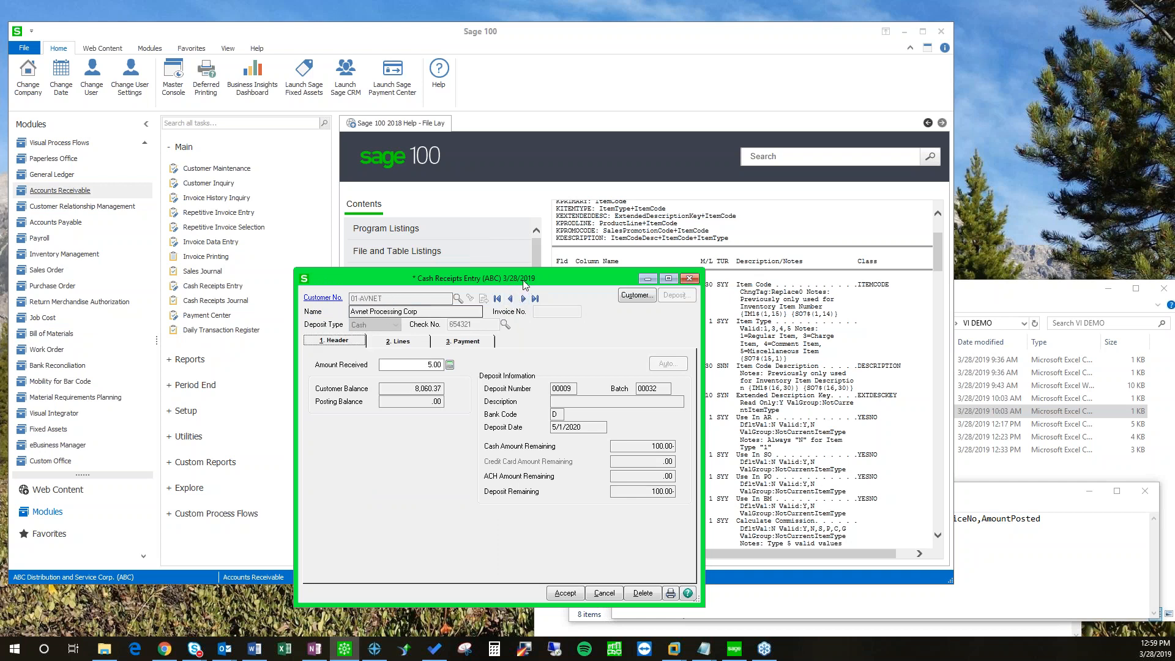
{"action": "left_click_drag", "start_coordinate": [494, 274], "coordinate": [414, 207]}
{"action": "left_click", "coordinate": [524, 524]}
Step: Try closing Cash Receipts Entry twice, dismissing the out-of-balance deposit warning each time
{"action": "left_click_drag", "start_coordinate": [375, 211], "coordinate": [502, 200]}
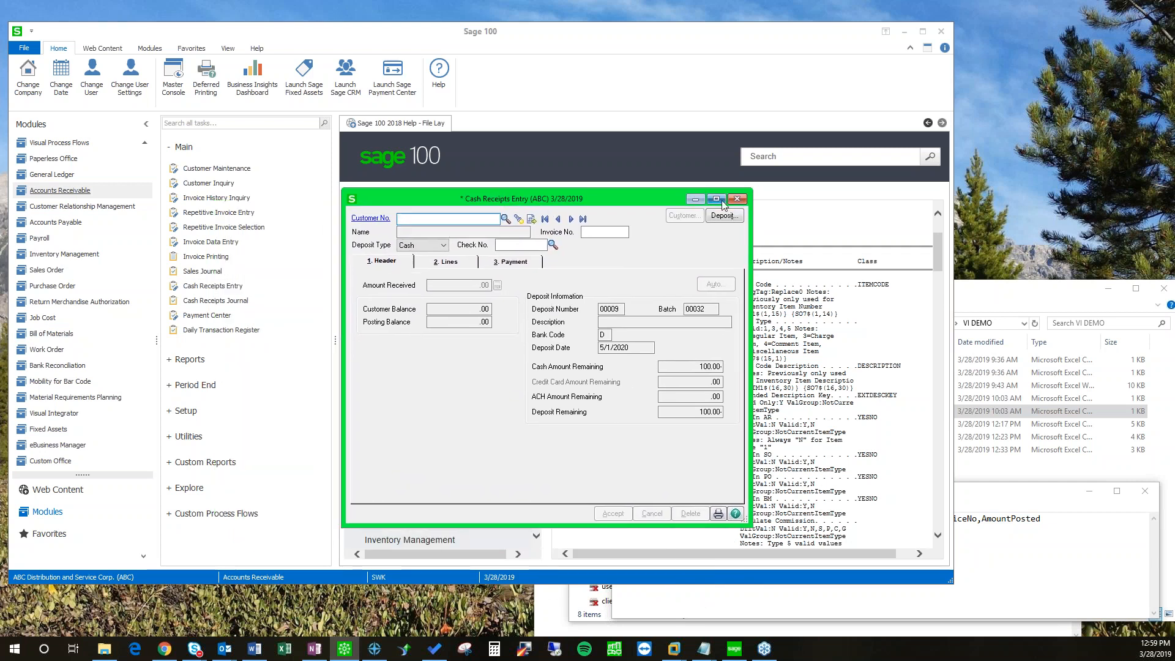
{"action": "left_click", "coordinate": [737, 199]}
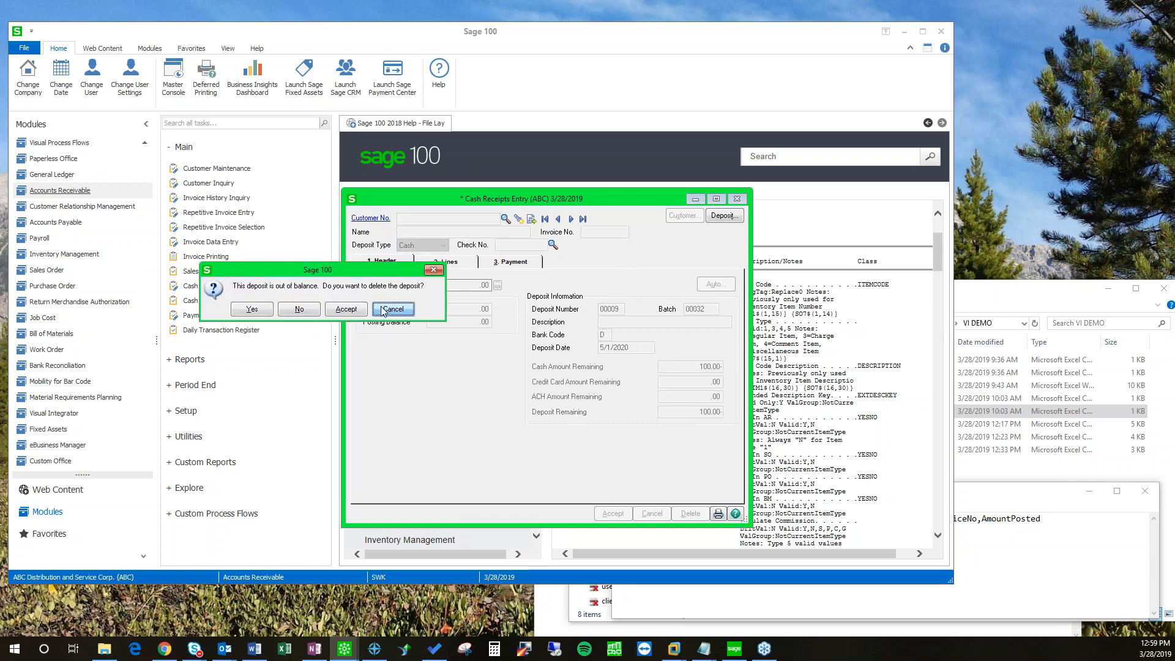
{"action": "left_click", "coordinate": [392, 309]}
{"action": "left_click", "coordinate": [721, 208]}
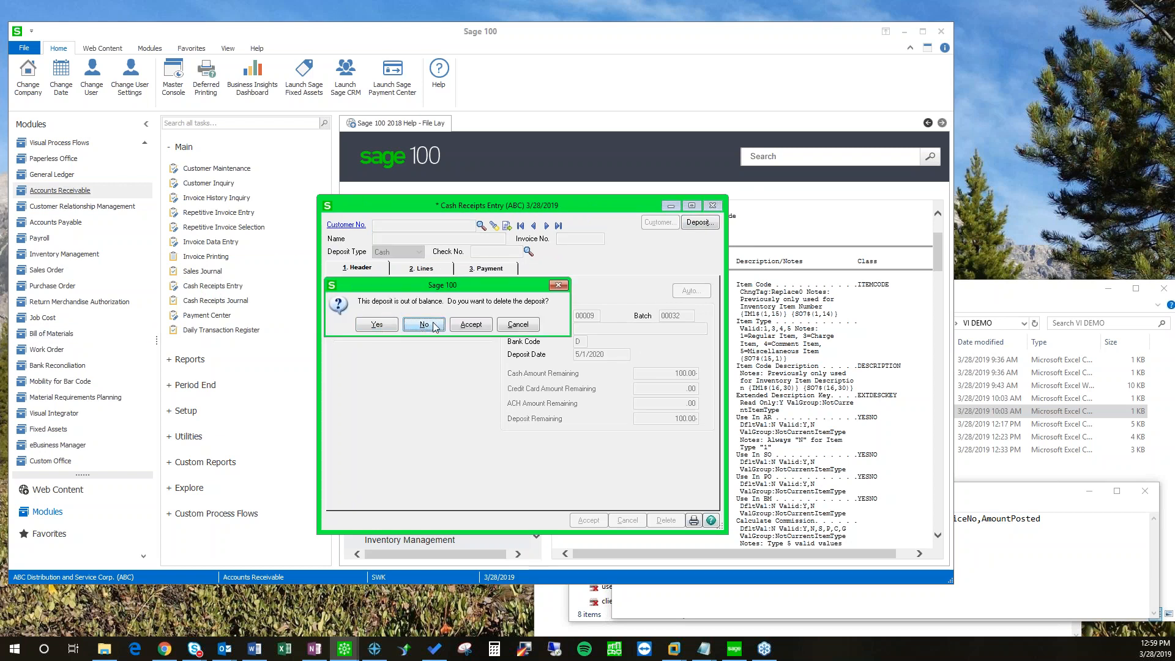
{"action": "left_click", "coordinate": [518, 325]}
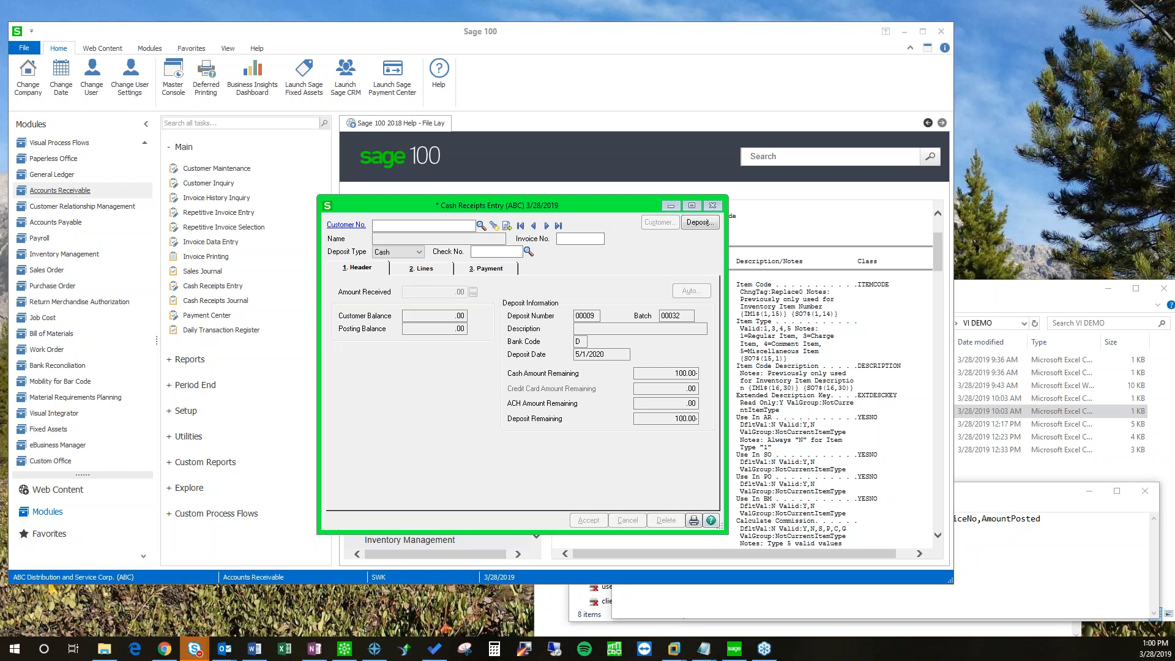
Step: Close Cash Receipts Entry, choosing Yes to delete out-of-balance deposit 00009
{"action": "left_click", "coordinate": [721, 206]}
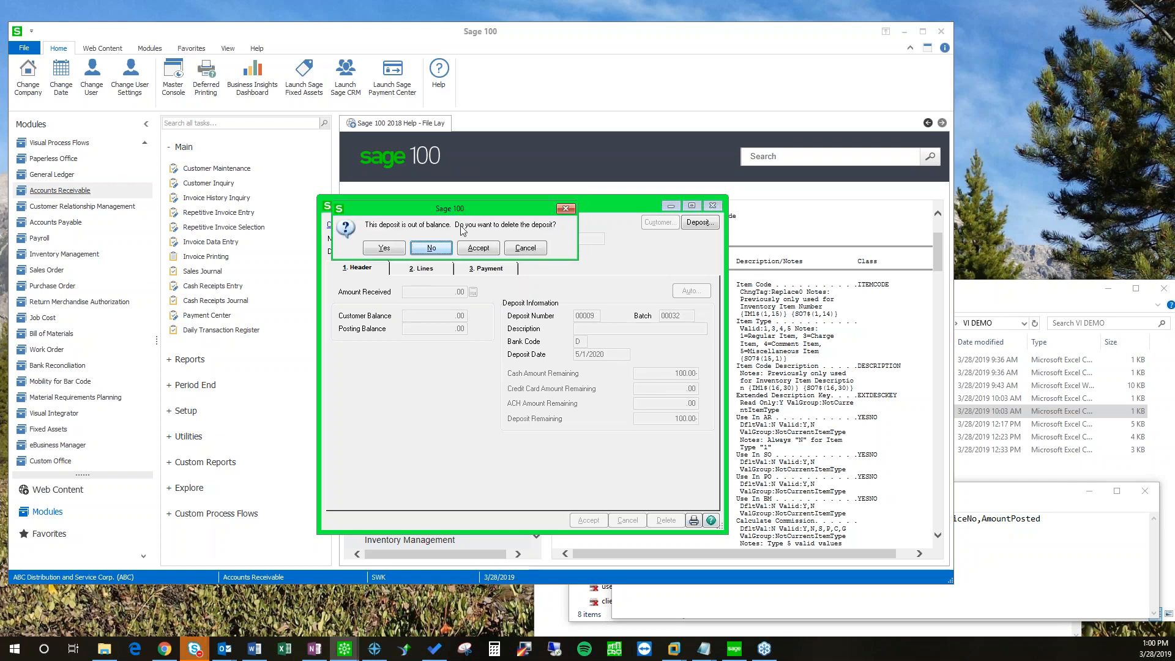
{"action": "key", "text": "Left"}
{"action": "key", "text": "Return"}
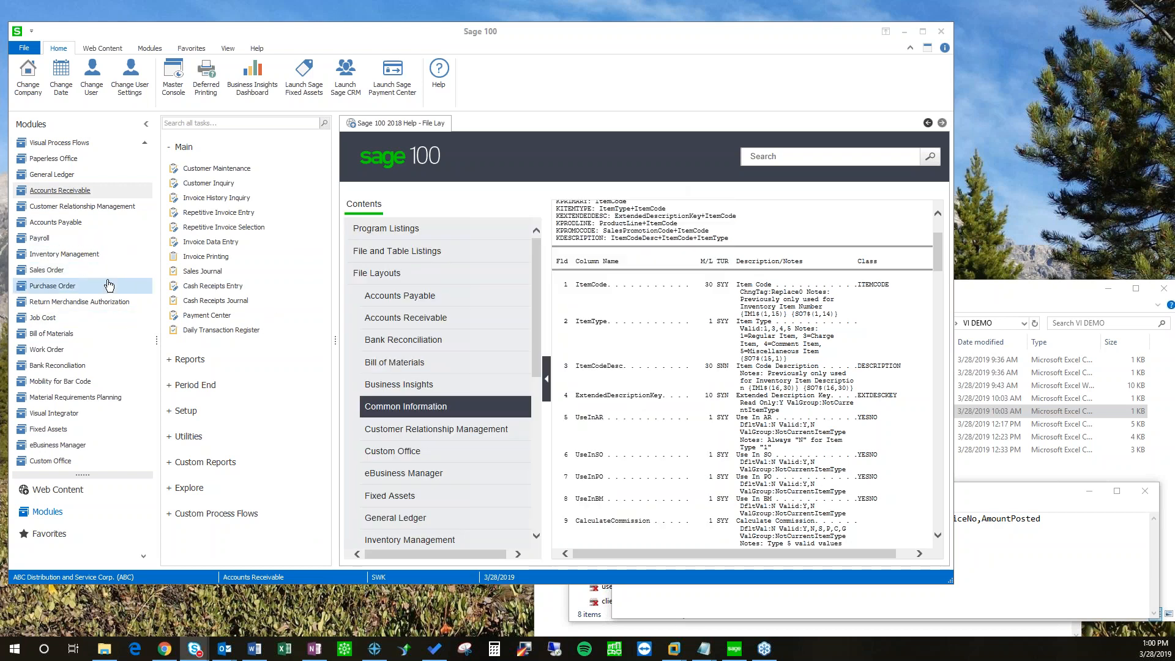
Step: Switch to Accounts Payable and review the 3. Entry tab of Accounts Payable Options
{"action": "scroll", "coordinate": [104, 310], "scroll_direction": "up", "scroll_amount": 2}
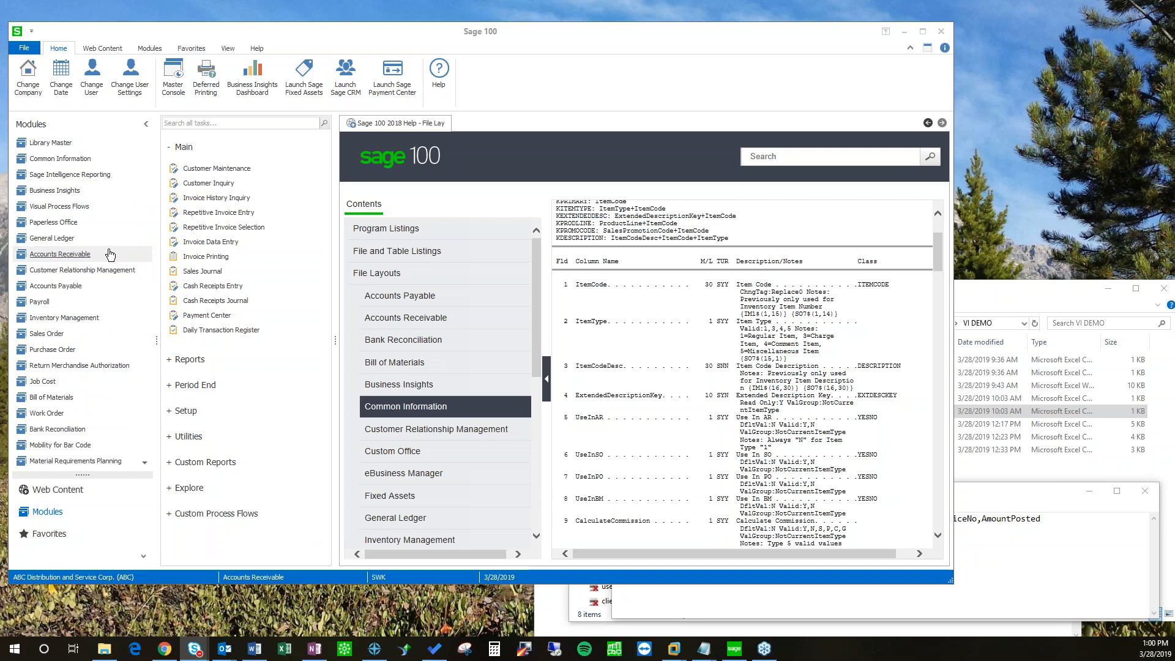
{"action": "left_click", "coordinate": [55, 288]}
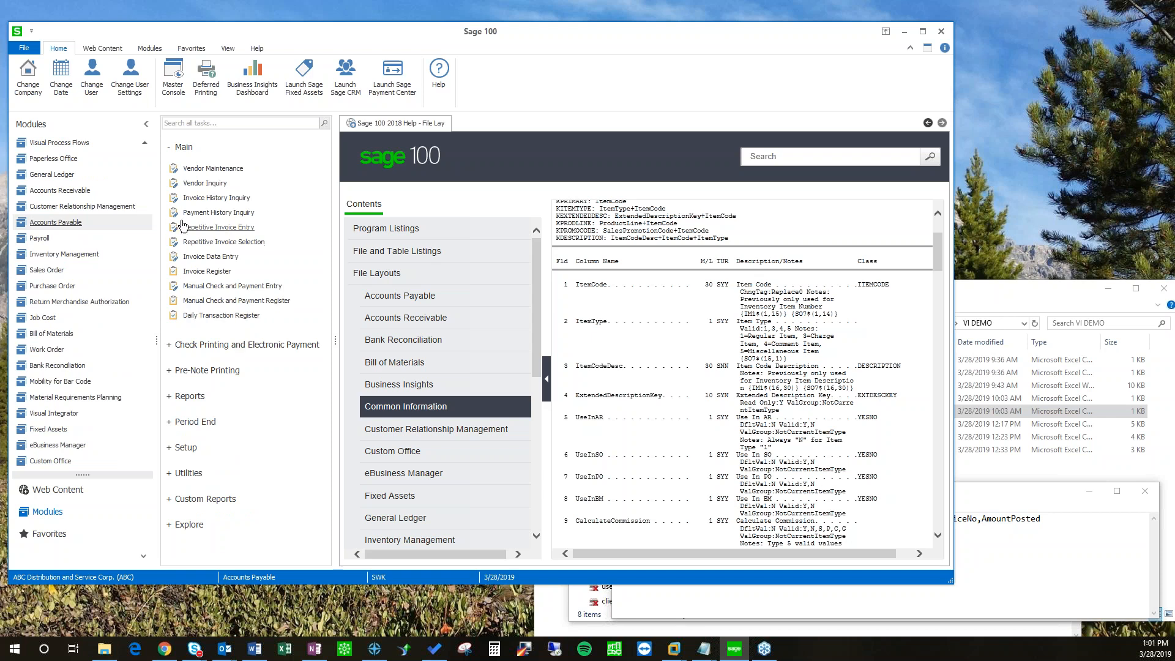
{"action": "left_click", "coordinate": [176, 449]}
{"action": "left_click", "coordinate": [211, 428]}
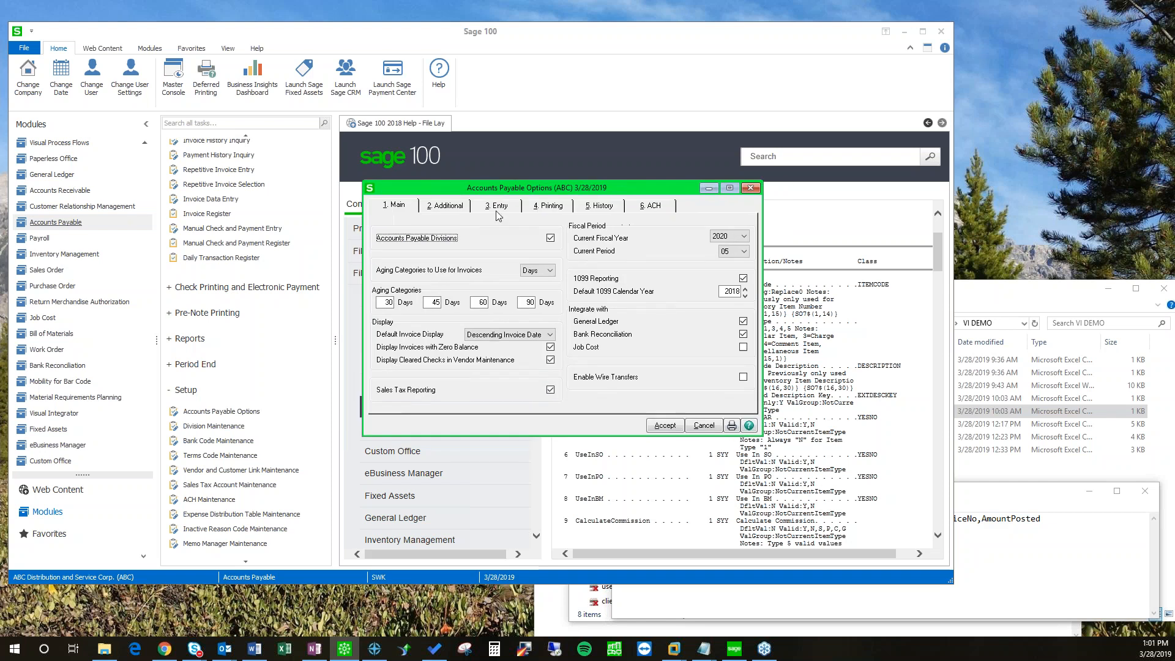
{"action": "left_click", "coordinate": [498, 205]}
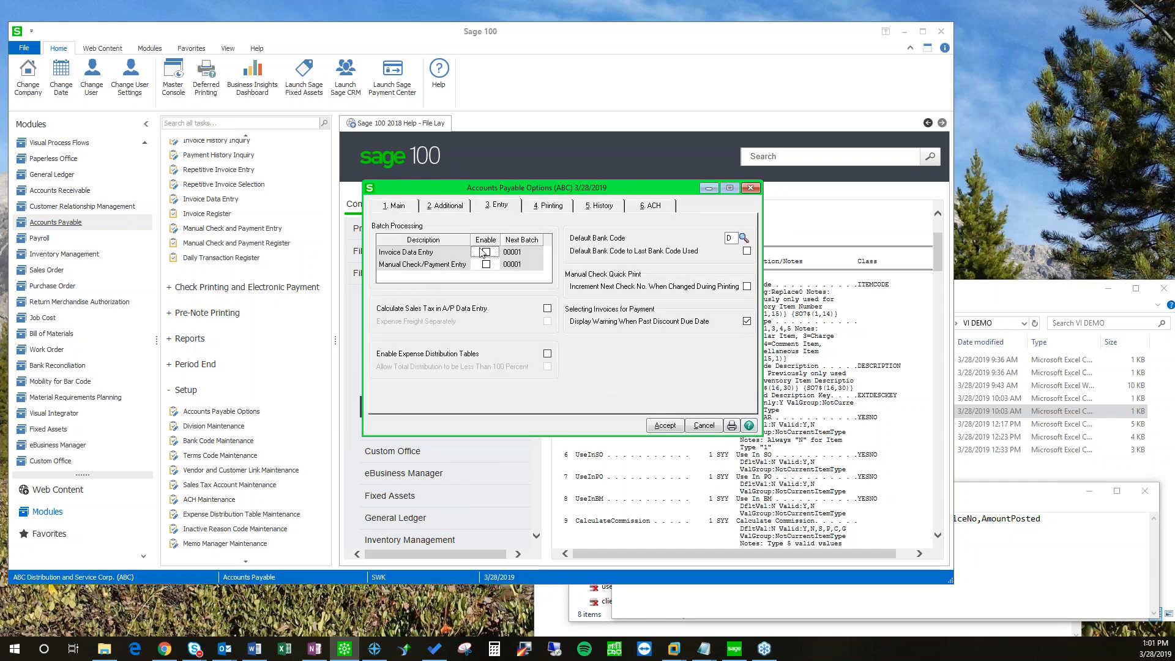
{"action": "left_click_drag", "start_coordinate": [508, 189], "coordinate": [482, 194]}
{"action": "left_click", "coordinate": [724, 195]}
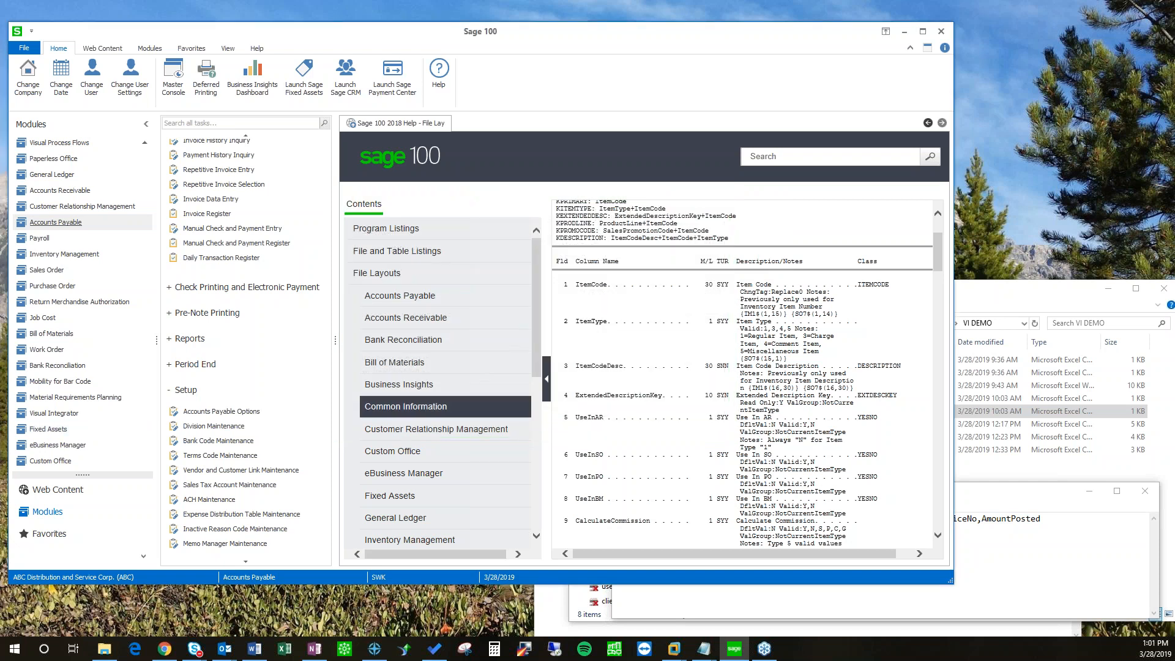
Step: Launch Microsoft Excel from the taskbar, leaving Sage 100 behind it
{"action": "left_click", "coordinate": [5, 406]}
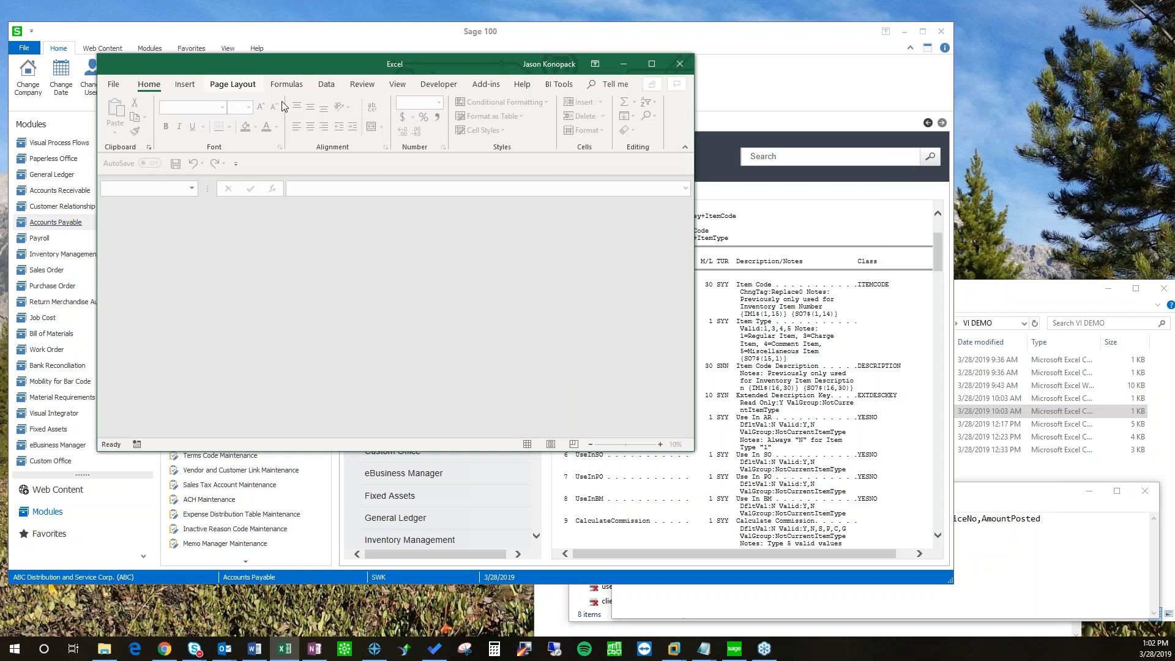
Step: Create a new blank Excel workbook (Book2)
{"action": "left_click", "coordinate": [335, 85]}
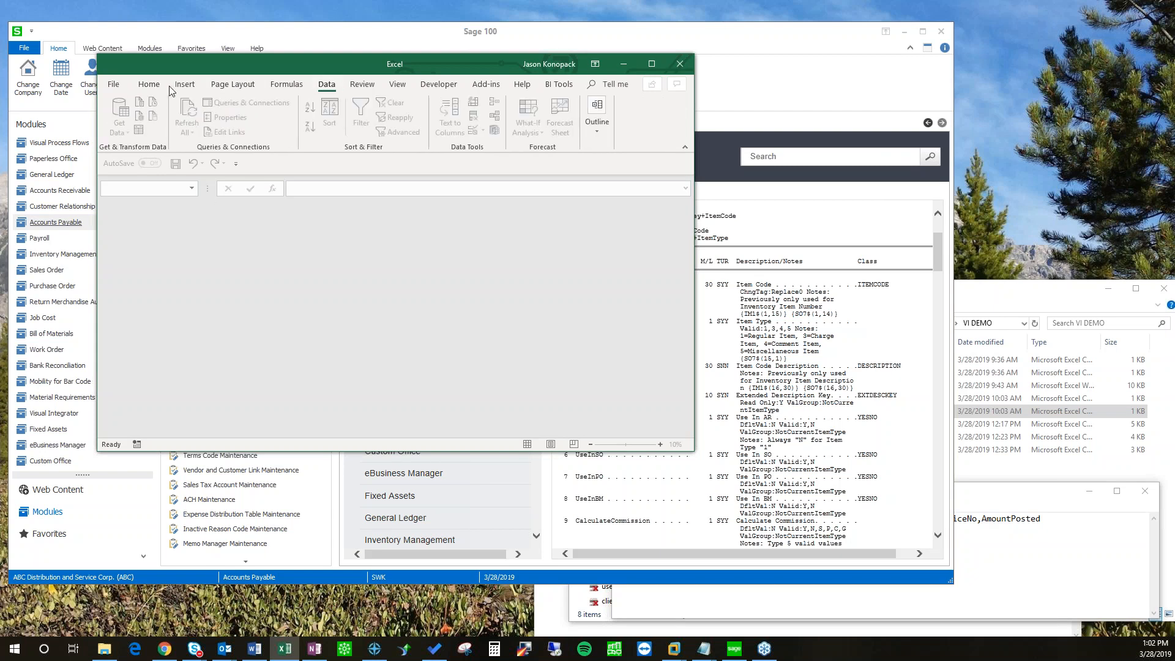
{"action": "key", "text": "ctrl+o"}
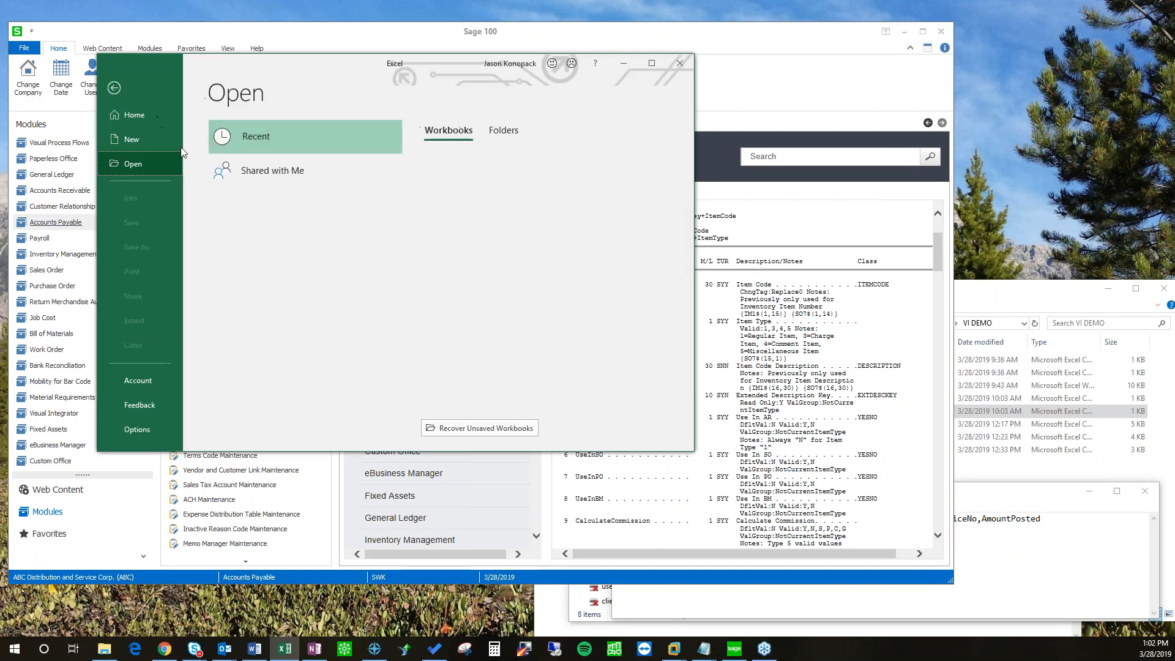
{"action": "left_click", "coordinate": [127, 141]}
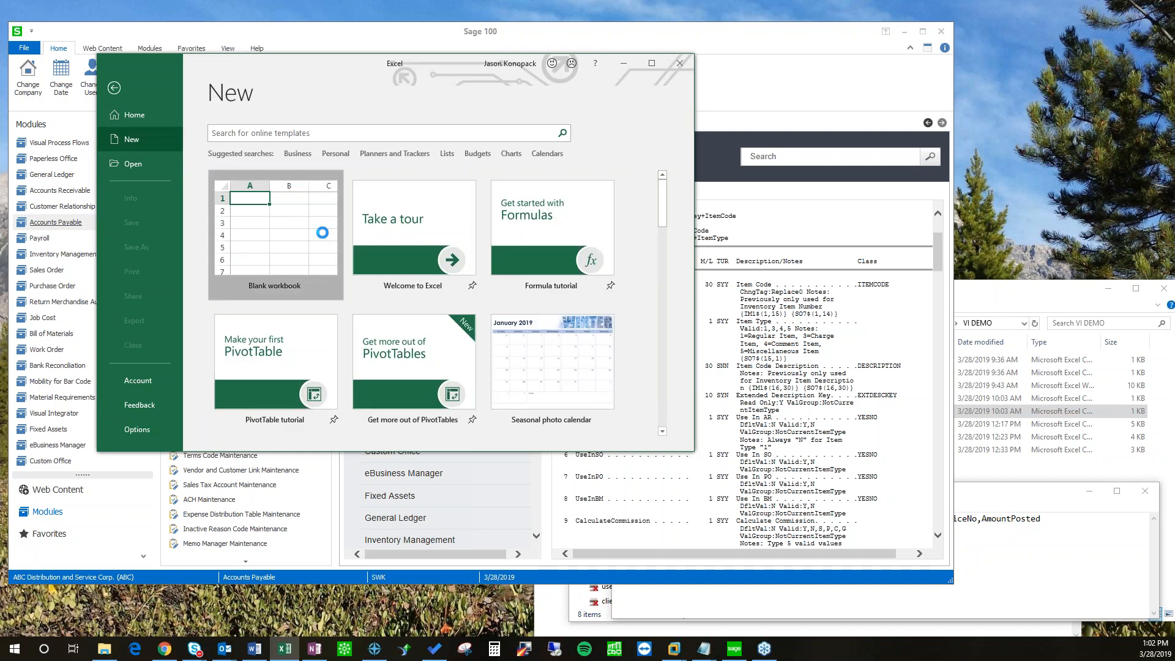
{"action": "left_click", "coordinate": [258, 179]}
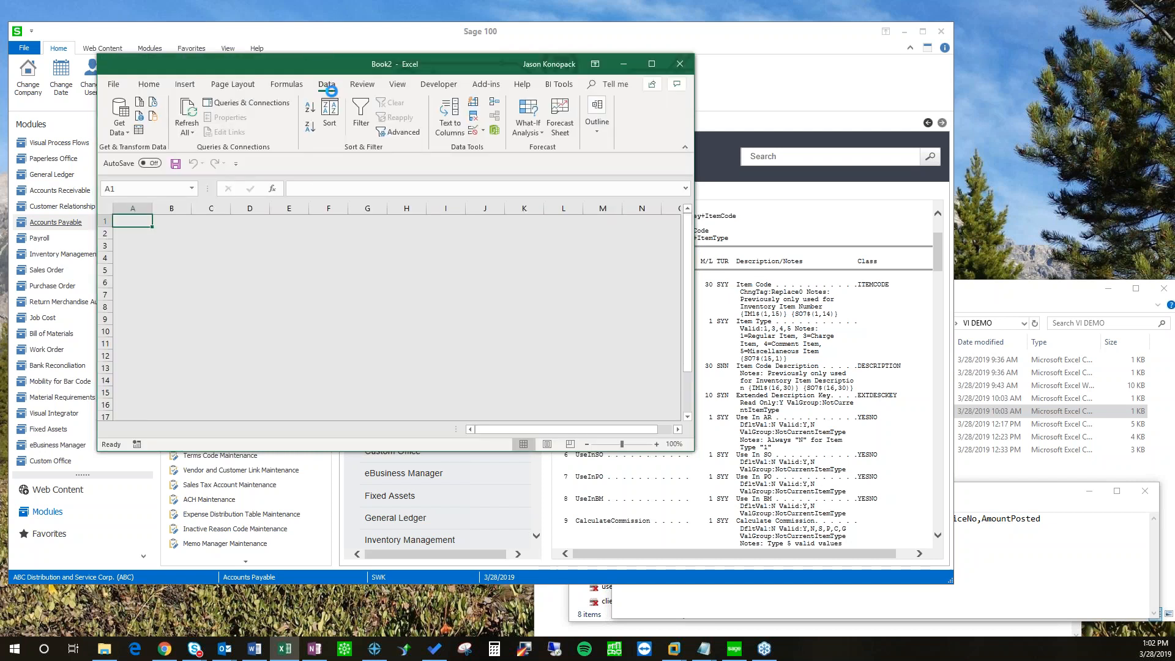
Step: Start a Get Data import From Other Sources > From Microsoft Query
{"action": "left_click", "coordinate": [120, 126]}
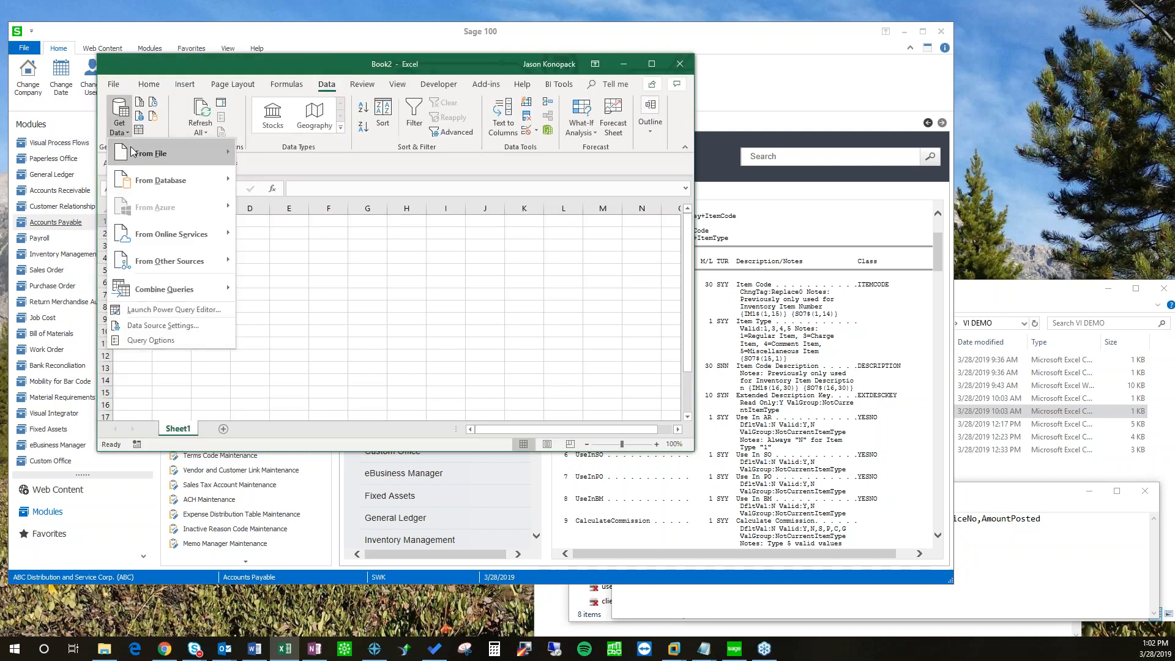
{"action": "mouse_move", "coordinate": [163, 259]}
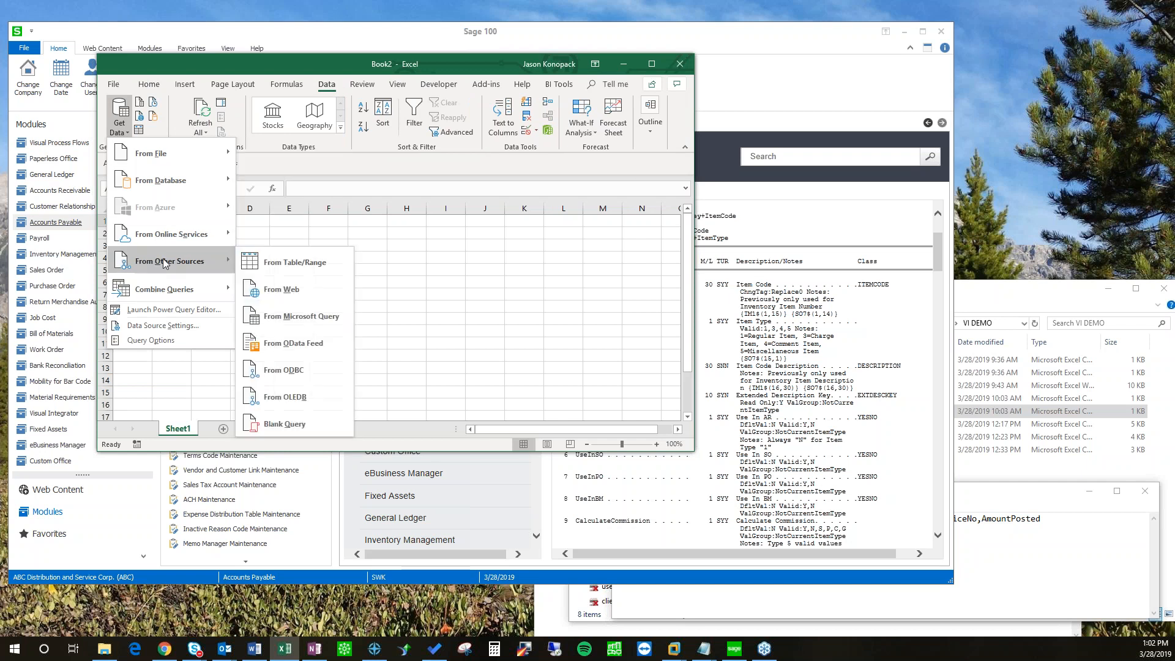
{"action": "left_click", "coordinate": [295, 318]}
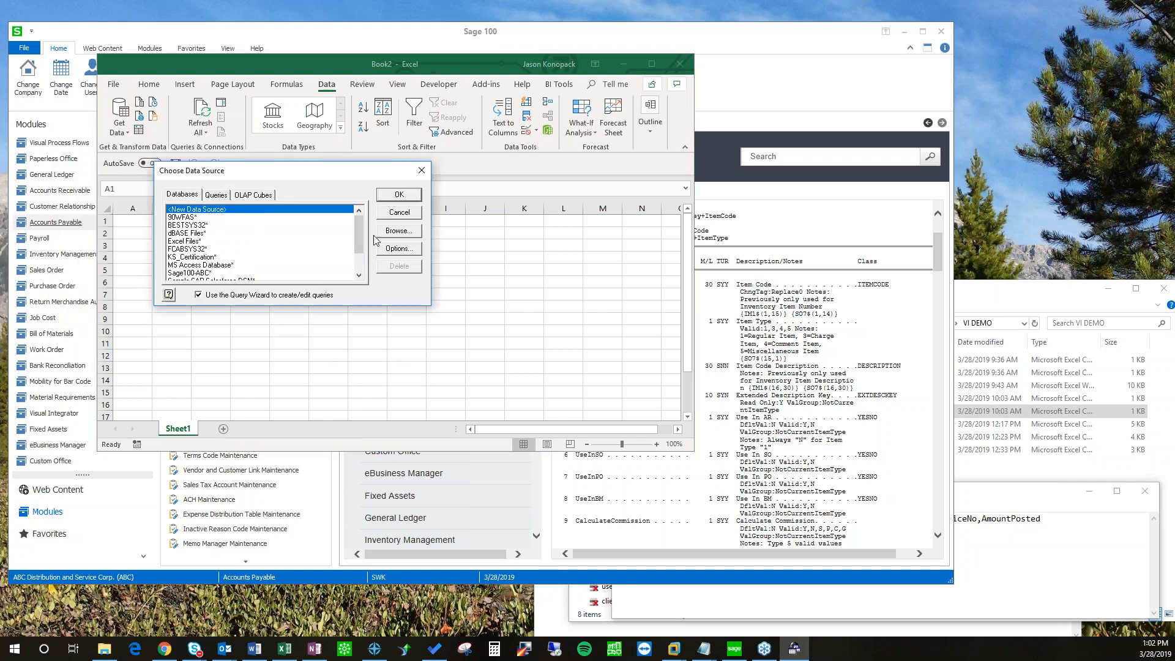
Step: In Choose Data Source, pick Sage100ABC, then switch to the SOTAMAS90 database
{"action": "scroll", "coordinate": [292, 257], "scroll_direction": "down", "scroll_amount": 1}
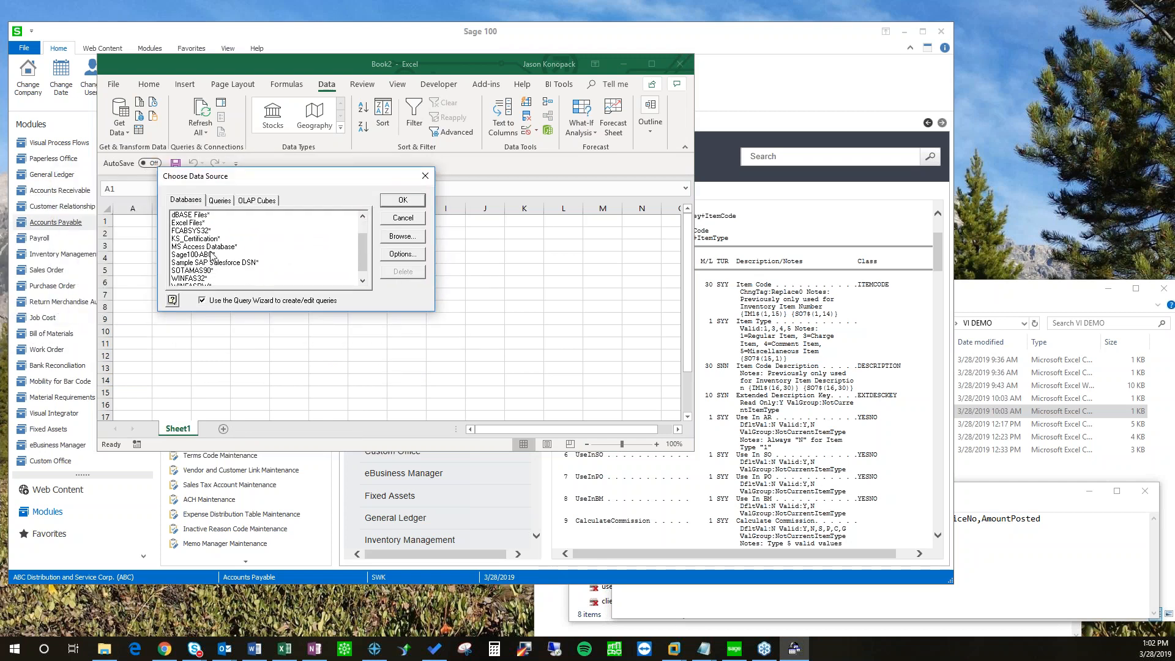
{"action": "left_click", "coordinate": [199, 256]}
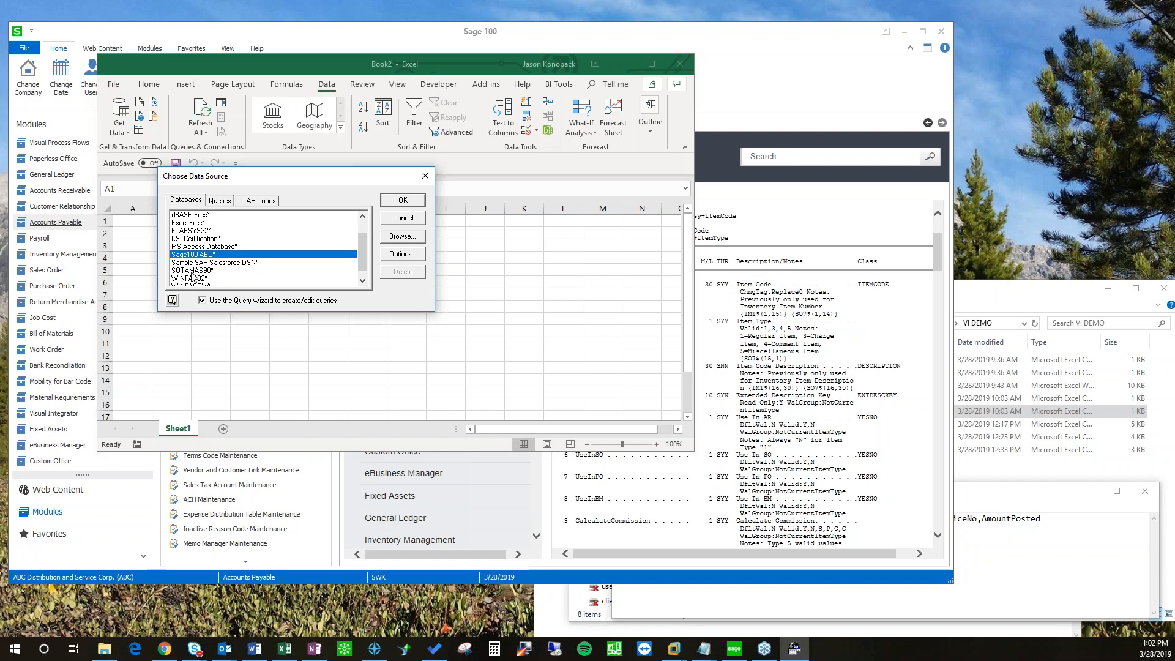
{"action": "left_click", "coordinate": [191, 271]}
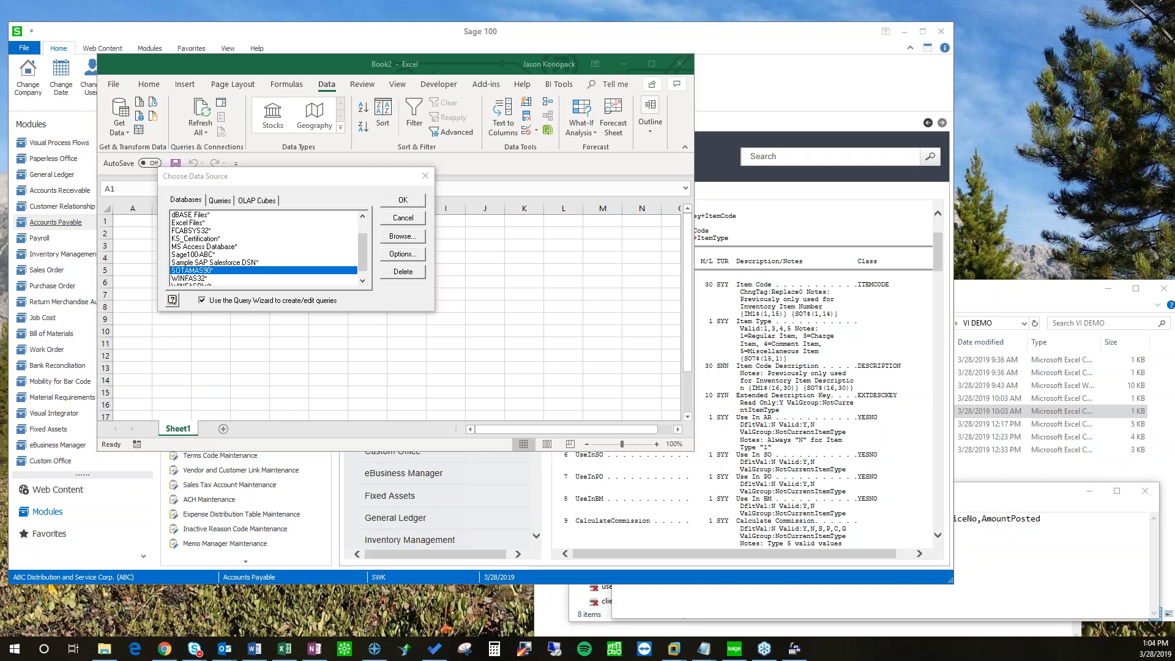
Step: Open AP_Invoice.csv from the VI DEMO folder in Notepad and position its window
{"action": "left_click", "coordinate": [978, 485]}
{"action": "left_click", "coordinate": [789, 373]}
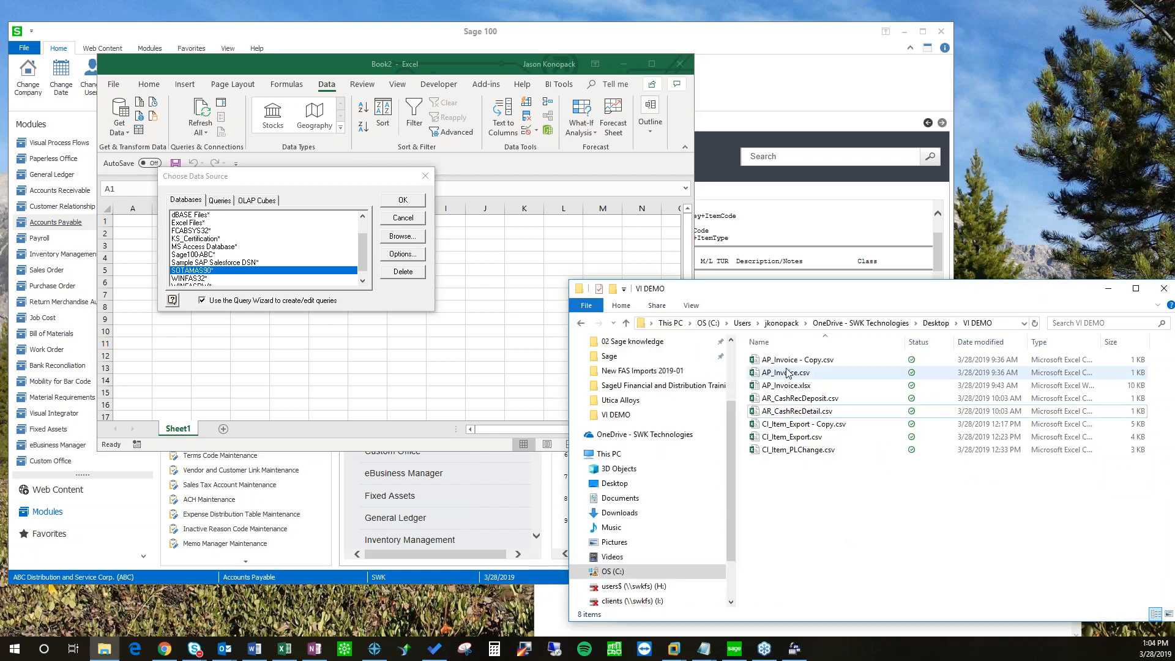
{"action": "right_click", "coordinate": [784, 374]}
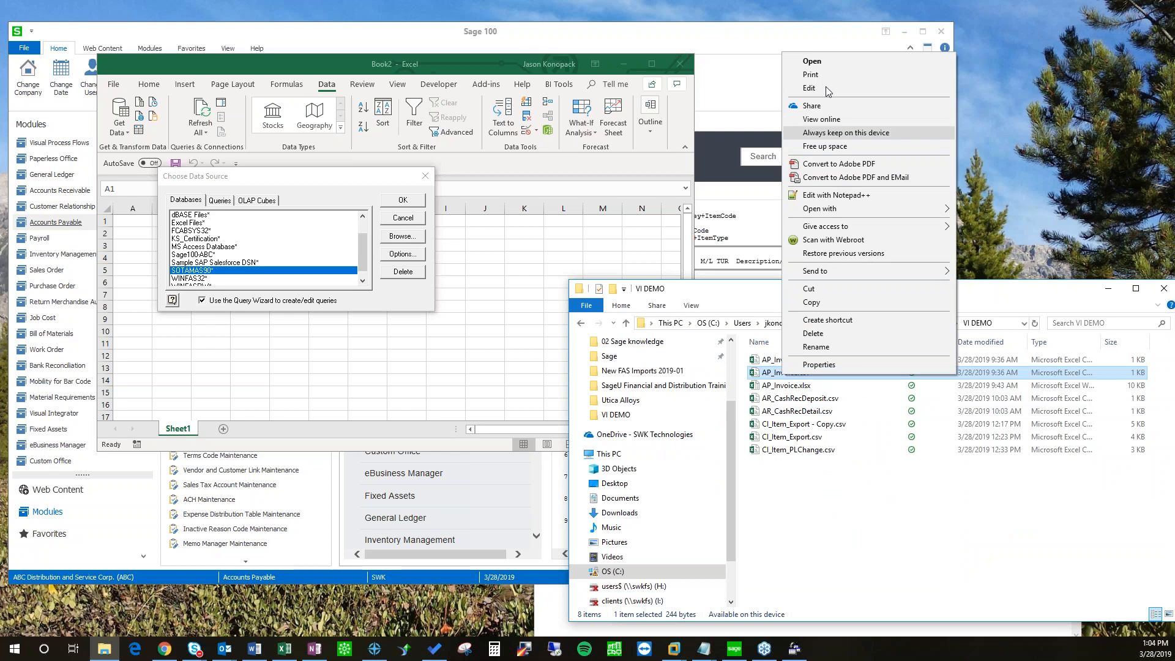
{"action": "mouse_move", "coordinate": [826, 211]}
{"action": "left_click", "coordinate": [988, 223]}
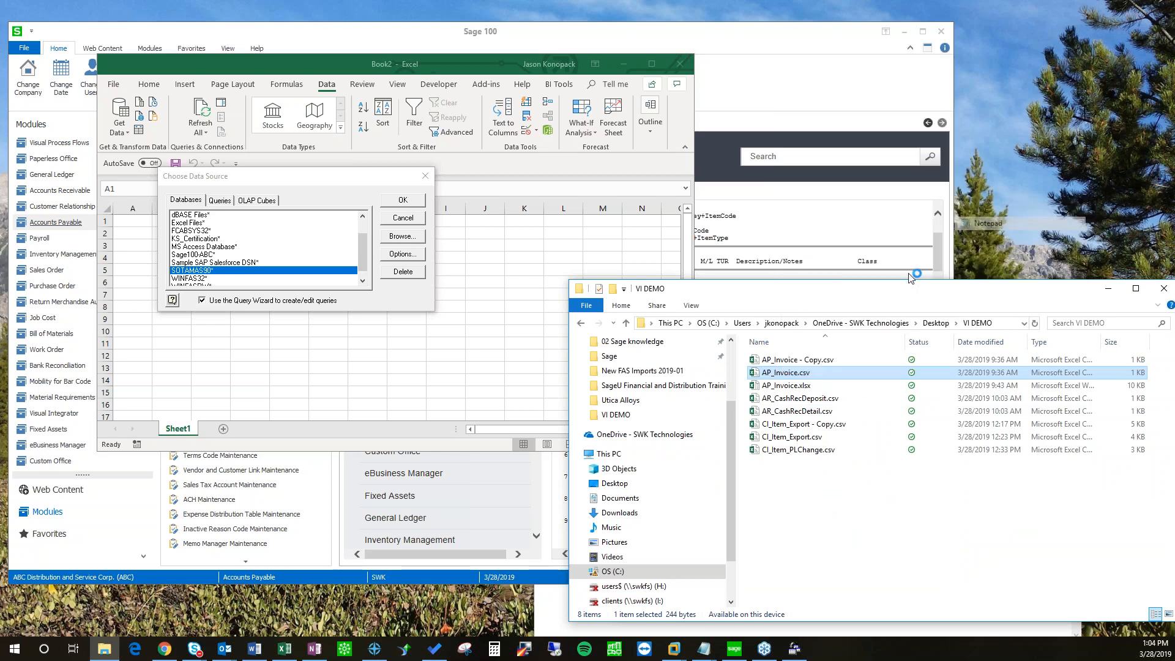
{"action": "left_click_drag", "start_coordinate": [432, 348], "coordinate": [410, 235]}
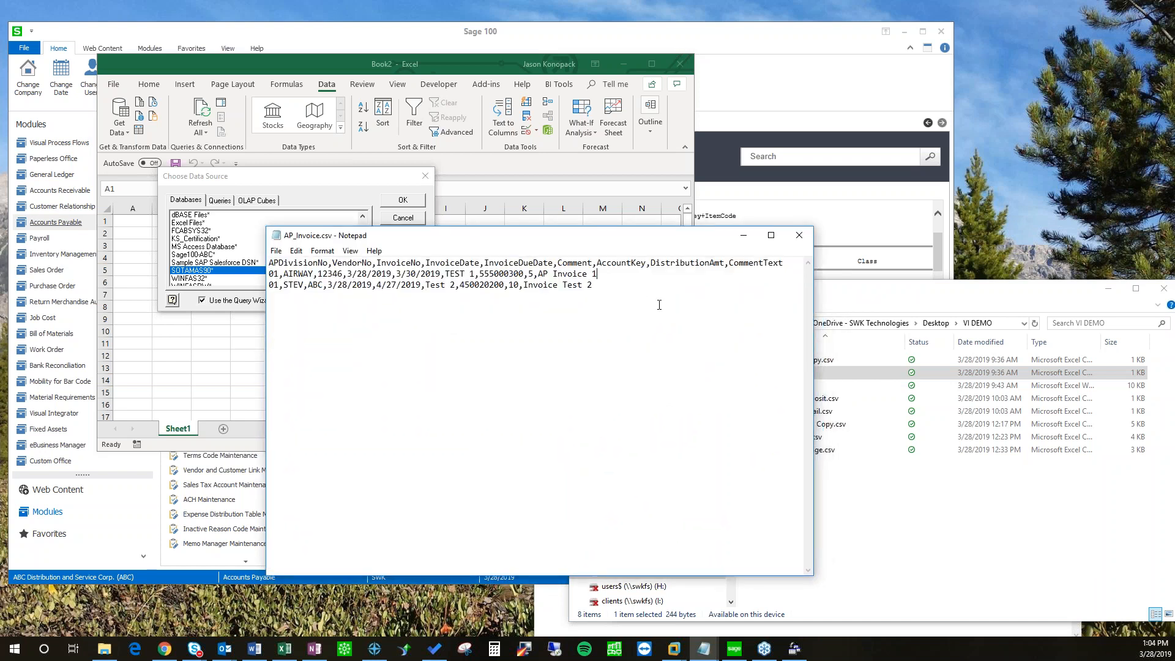
{"action": "left_click_drag", "start_coordinate": [524, 233], "coordinate": [712, 258]}
{"action": "left_click_drag", "start_coordinate": [573, 251], "coordinate": [454, 275]}
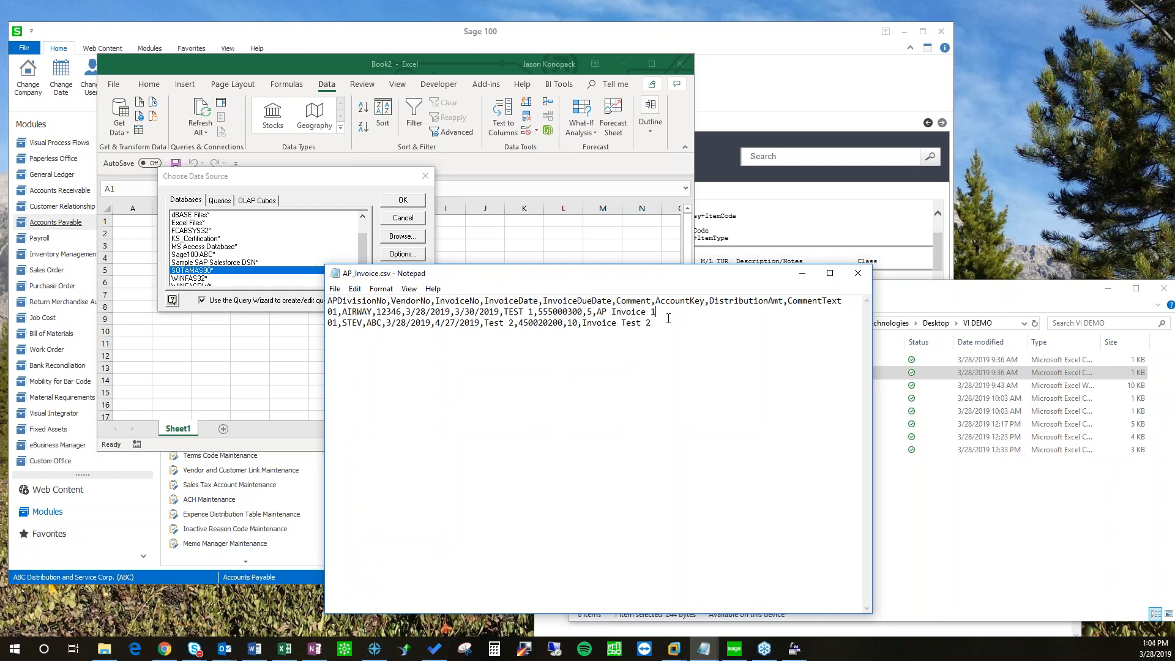
Step: Add a new line repeating the AIRWAY invoice fields with ',450020200,7,comment'
{"action": "key", "text": "Return"}
{"action": "type", "text": "01m,"}
{"action": "key", "text": "BackSpace"}
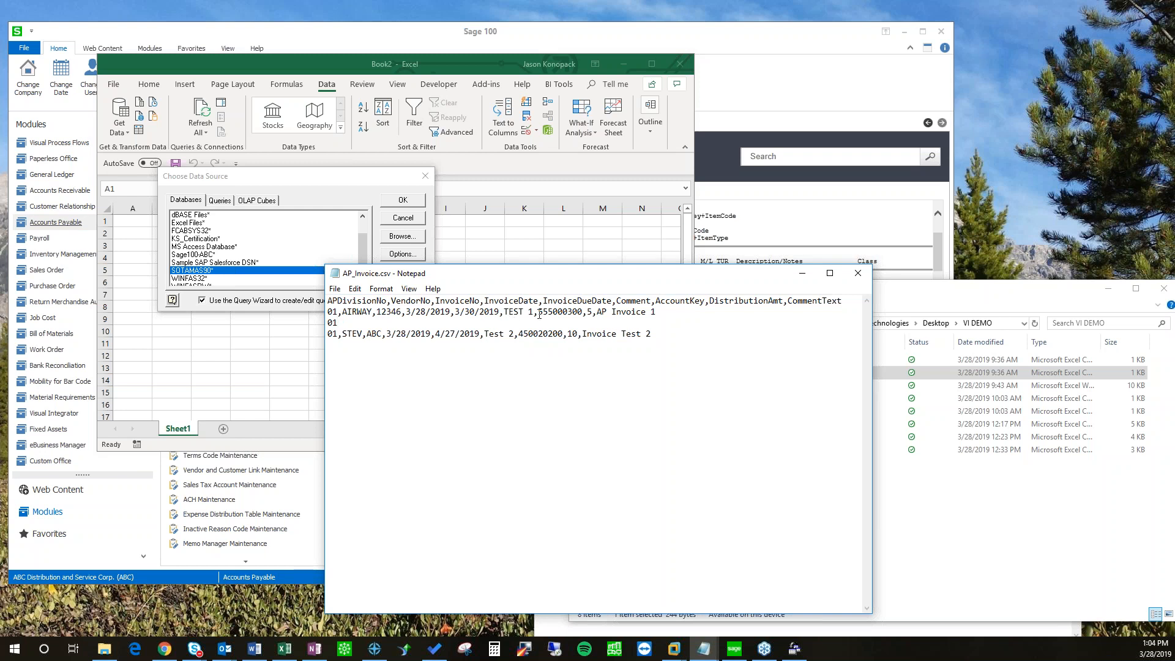
{"action": "left_click_drag", "start_coordinate": [534, 312], "coordinate": [322, 324]}
{"action": "type", "text": "01,AIRWAY,12346,3/28/2019,3/30/2019,TEST 1"}
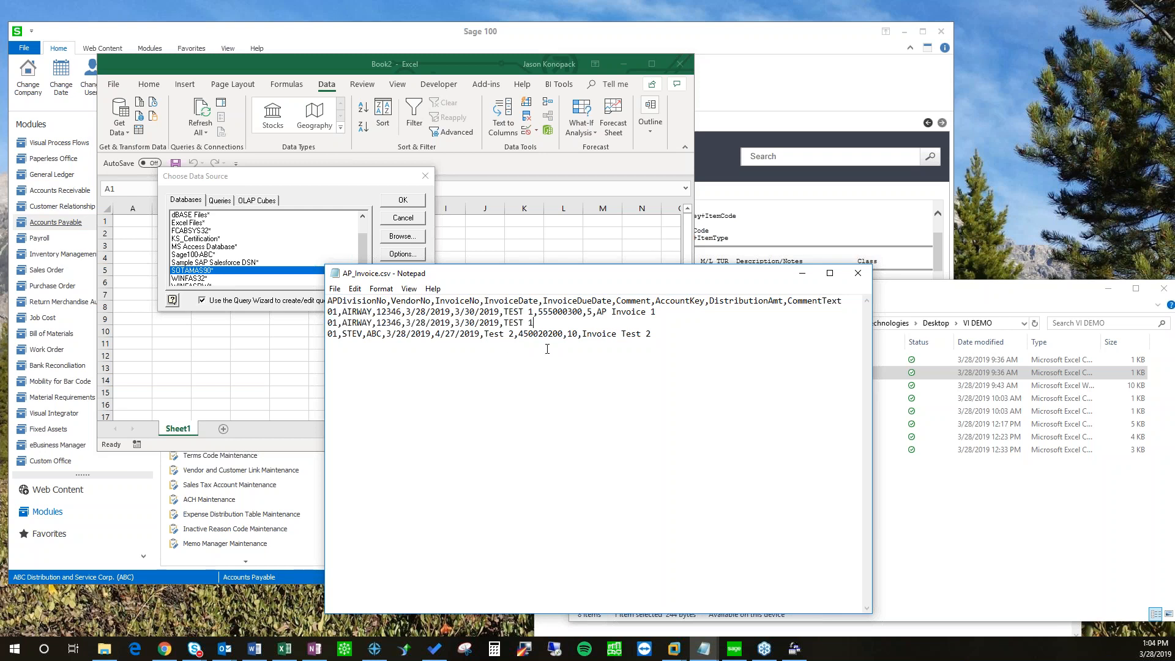
{"action": "type", "text": ",450020200,7,comment"}
{"action": "mouse_move", "coordinate": [329, 314]}
{"action": "left_mouse_down"}
{"action": "mouse_move", "coordinate": [379, 325]}
{"action": "mouse_move", "coordinate": [387, 314]}
{"action": "mouse_move", "coordinate": [343, 314]}
{"action": "mouse_move", "coordinate": [405, 314]}
{"action": "mouse_move", "coordinate": [326, 323]}
{"action": "left_mouse_up"}
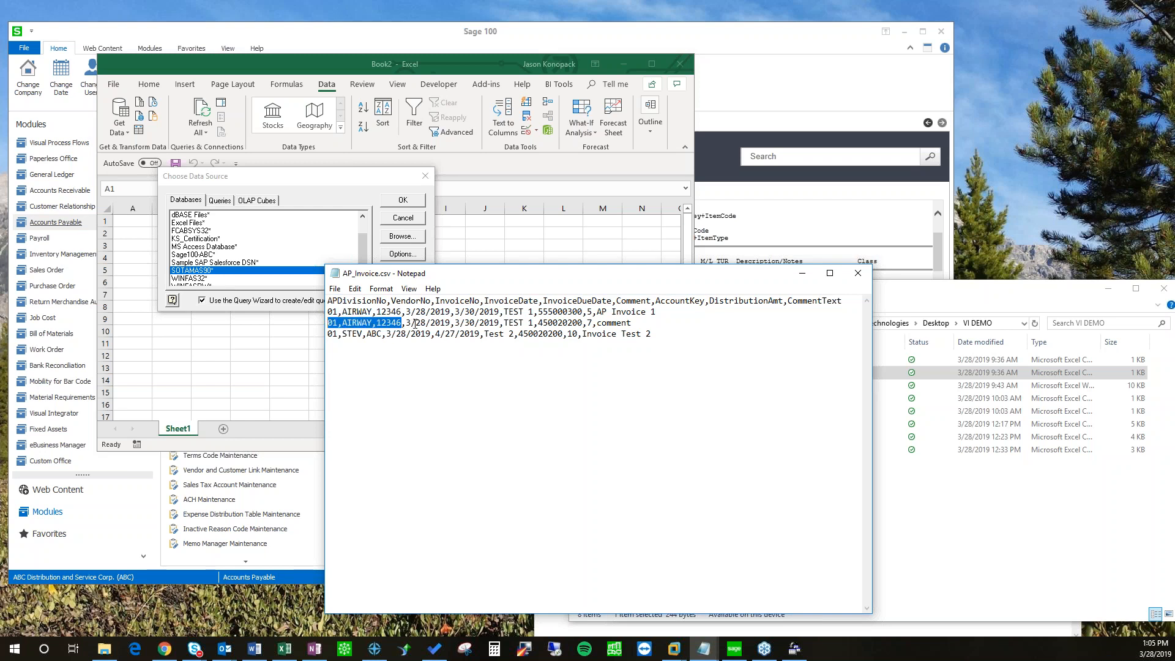
{"action": "left_click_drag", "start_coordinate": [640, 323], "coordinate": [538, 323]}
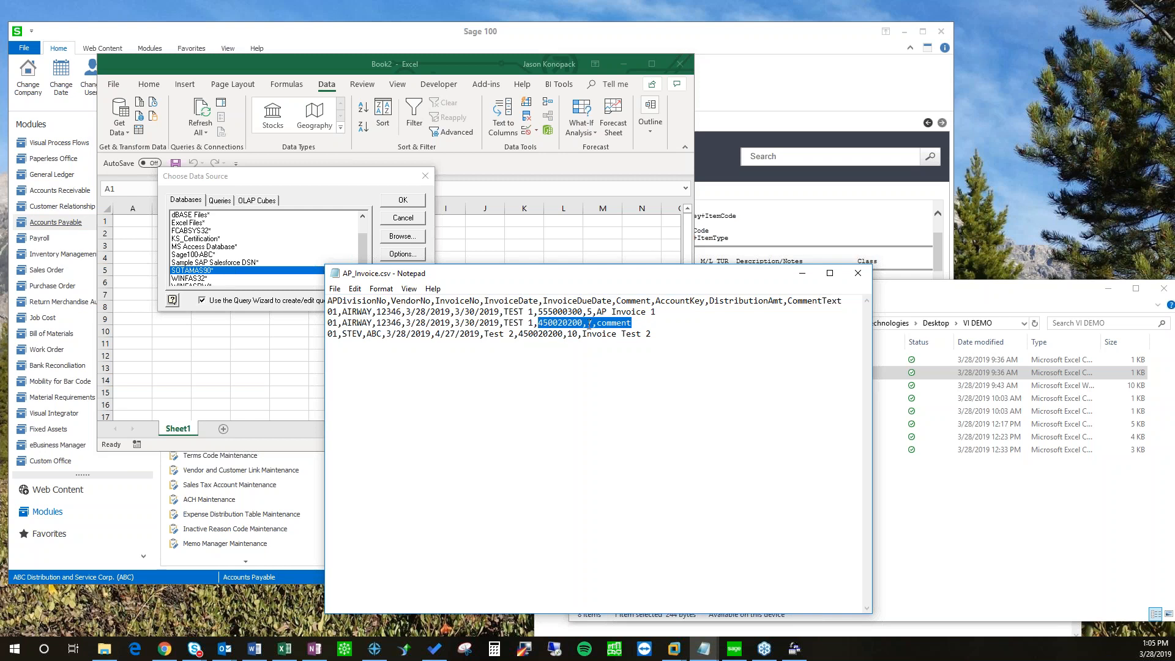
{"action": "left_click_drag", "start_coordinate": [566, 277], "coordinate": [759, 258]}
Step: Minimize Excel, bring Sage 100 forward and switch to the Visual Integrator module
{"action": "left_click", "coordinate": [427, 225]}
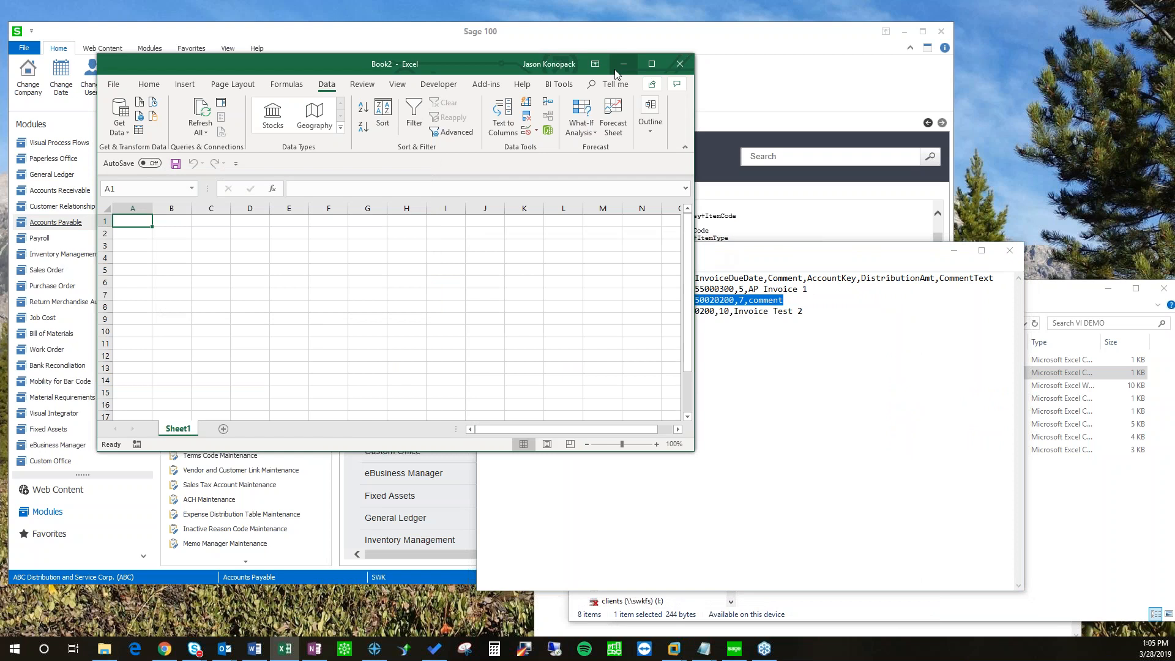
{"action": "left_click", "coordinate": [624, 64]}
{"action": "scroll", "coordinate": [221, 387], "scroll_direction": "up", "scroll_amount": 2}
{"action": "left_click", "coordinate": [220, 387]}
{"action": "scroll", "coordinate": [444, 399], "scroll_direction": "down", "scroll_amount": 2}
{"action": "scroll", "coordinate": [444, 399], "scroll_direction": "down", "scroll_amount": 3}
{"action": "scroll", "coordinate": [251, 422], "scroll_direction": "down", "scroll_amount": 3}
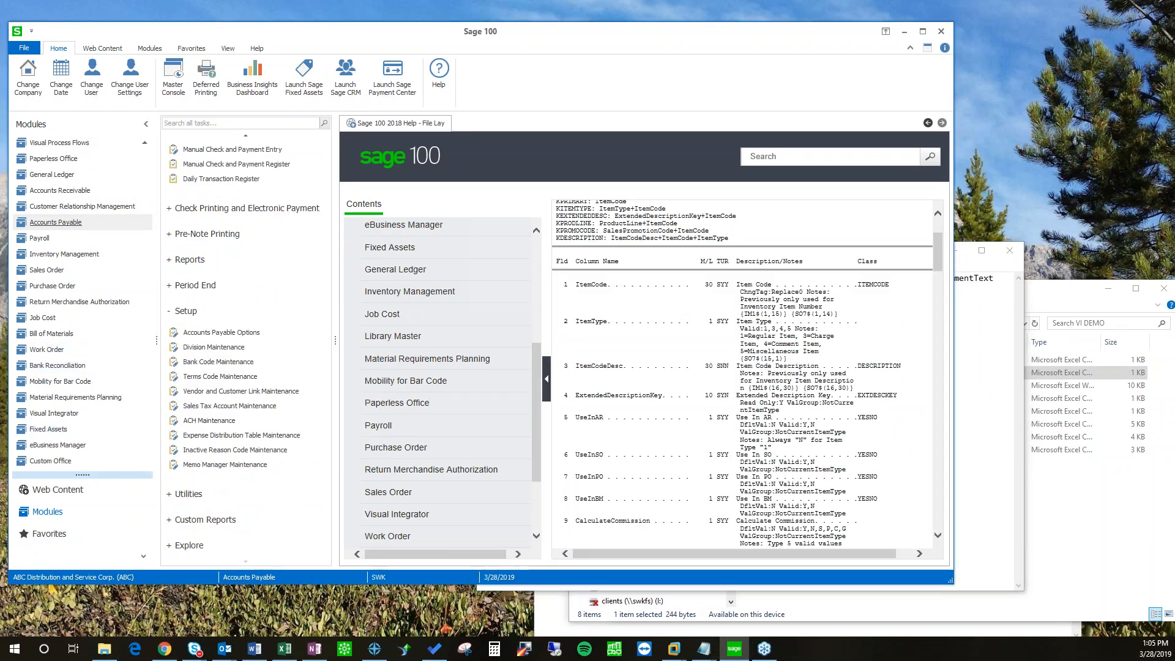
{"action": "left_click", "coordinate": [52, 420]}
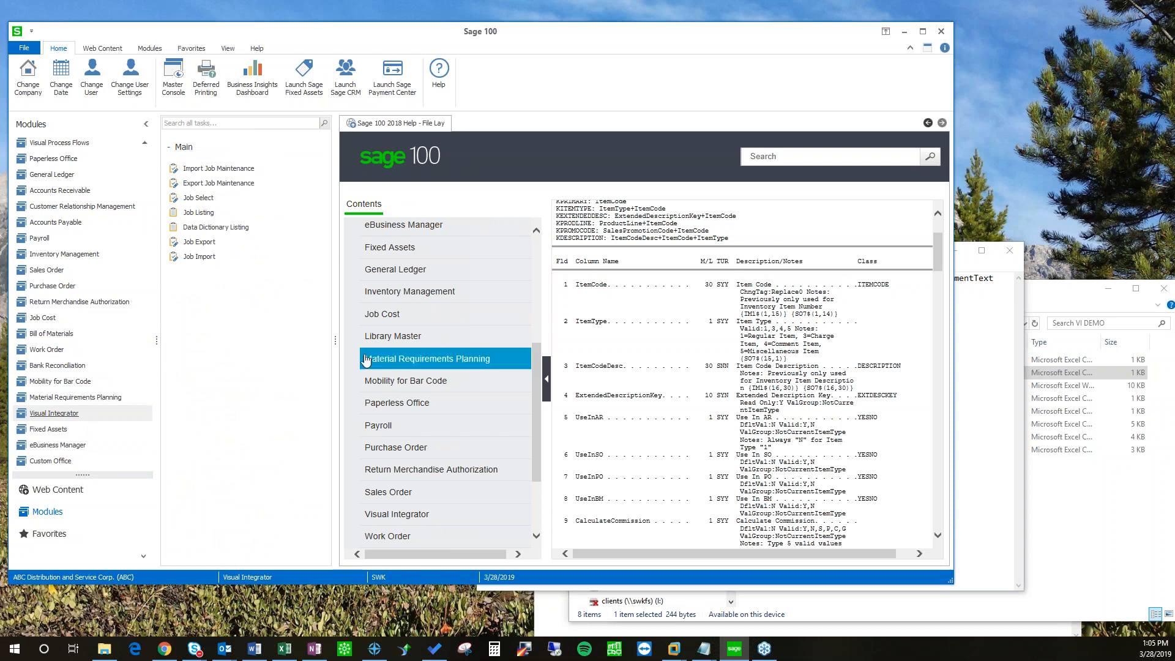
Step: Load the AP_INV_ENTRY job in Import Job Maintenance via the Job Name lookup
{"action": "left_click", "coordinate": [472, 295]}
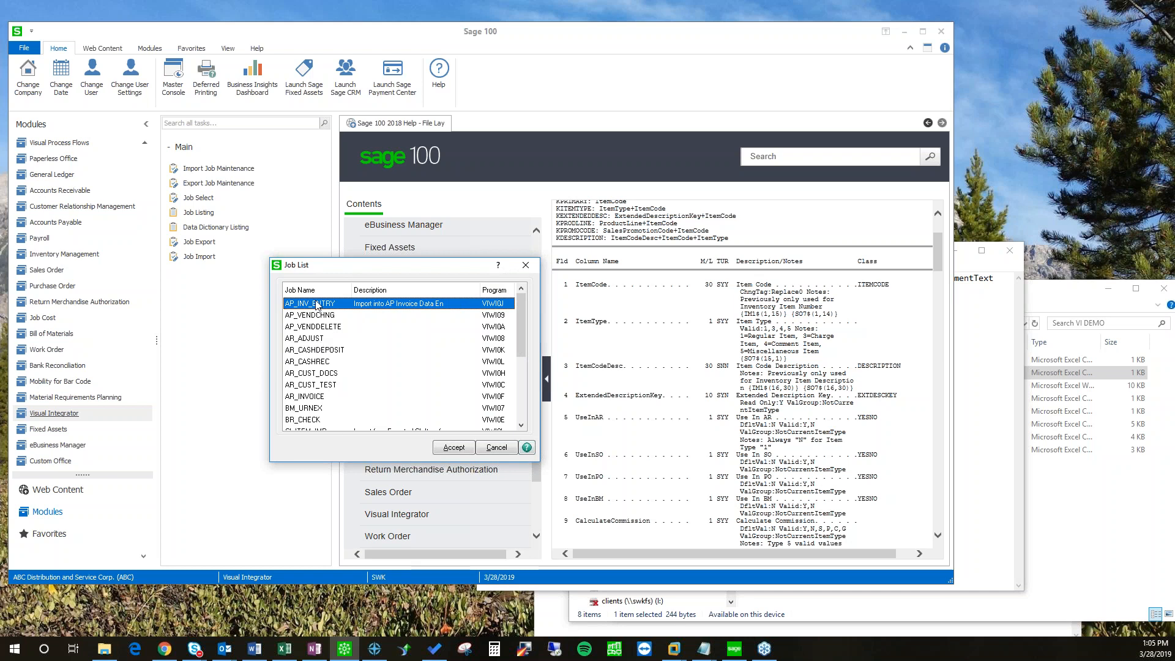
{"action": "double_click", "coordinate": [321, 304]}
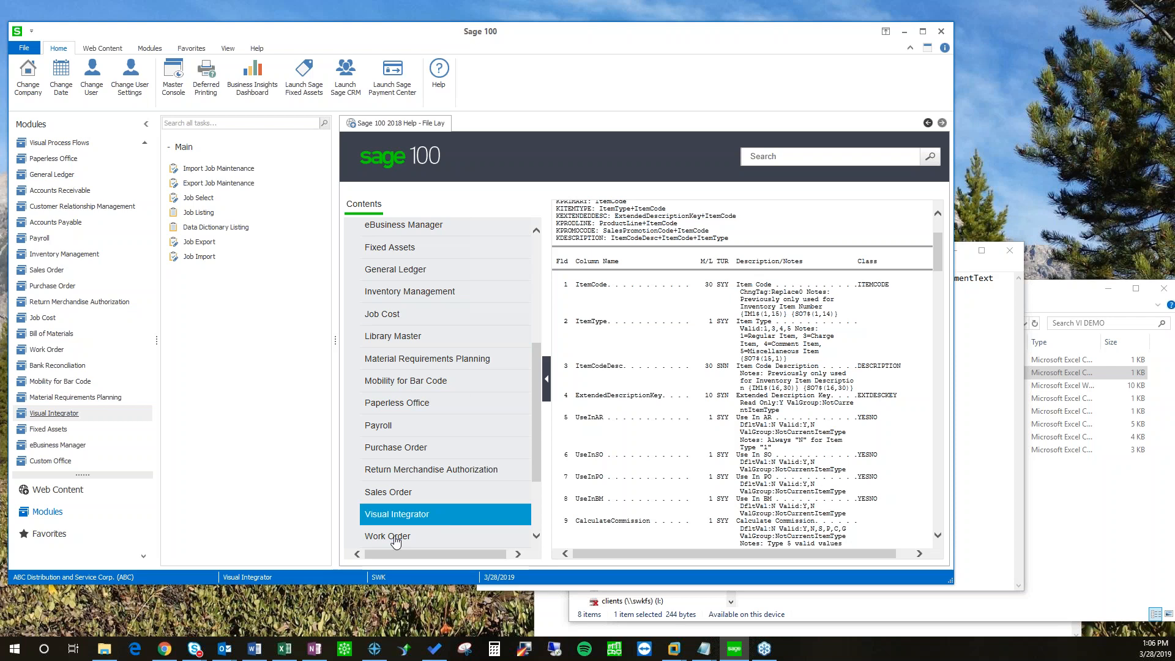
{"action": "key", "text": "alt+Tab"}
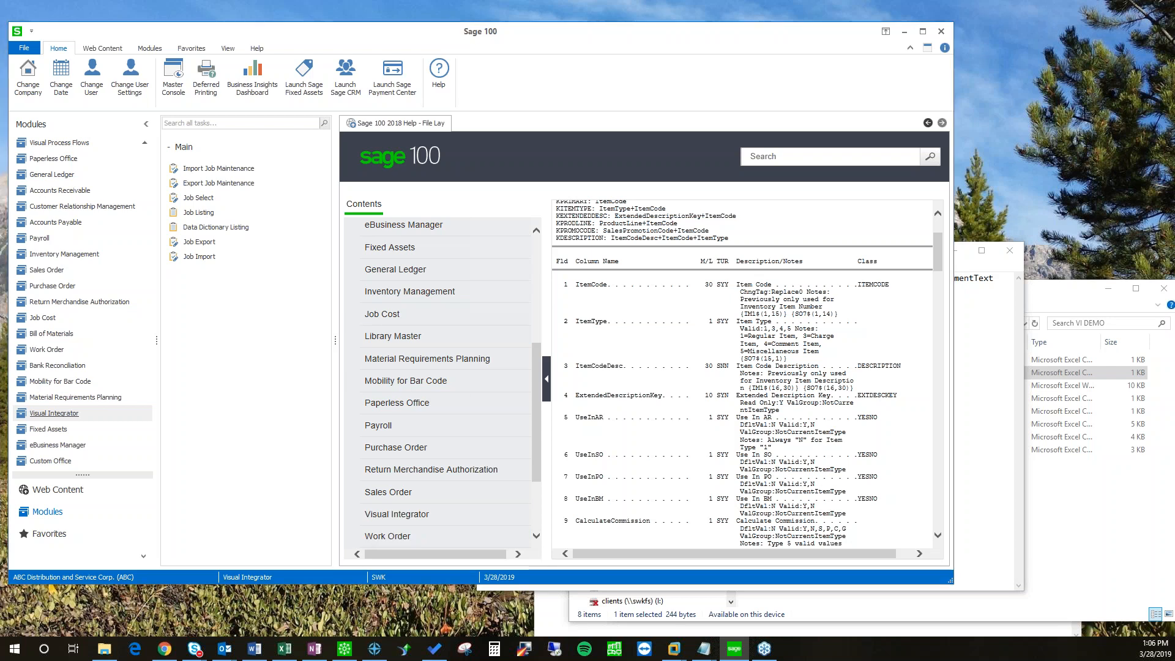
Step: Add Header Record and Line Record to the job on the Record tab
{"action": "left_click", "coordinate": [309, 284]}
{"action": "left_click", "coordinate": [366, 281]}
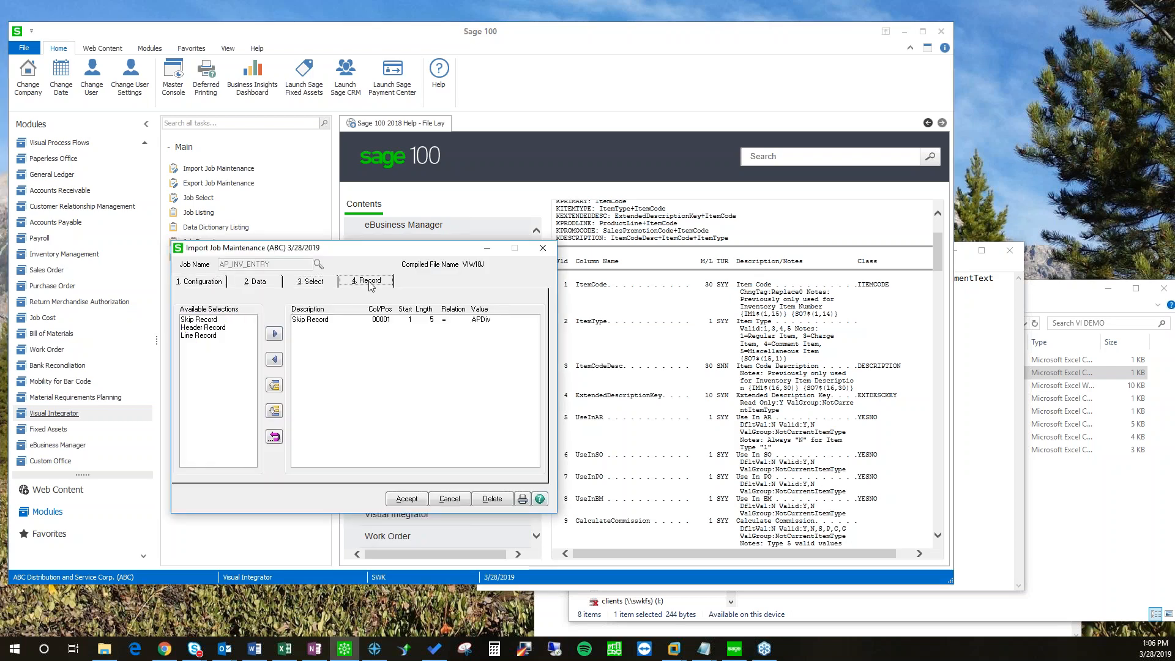
{"action": "left_click", "coordinate": [208, 335]}
{"action": "left_click", "coordinate": [212, 336]}
{"action": "left_click", "coordinate": [213, 328]}
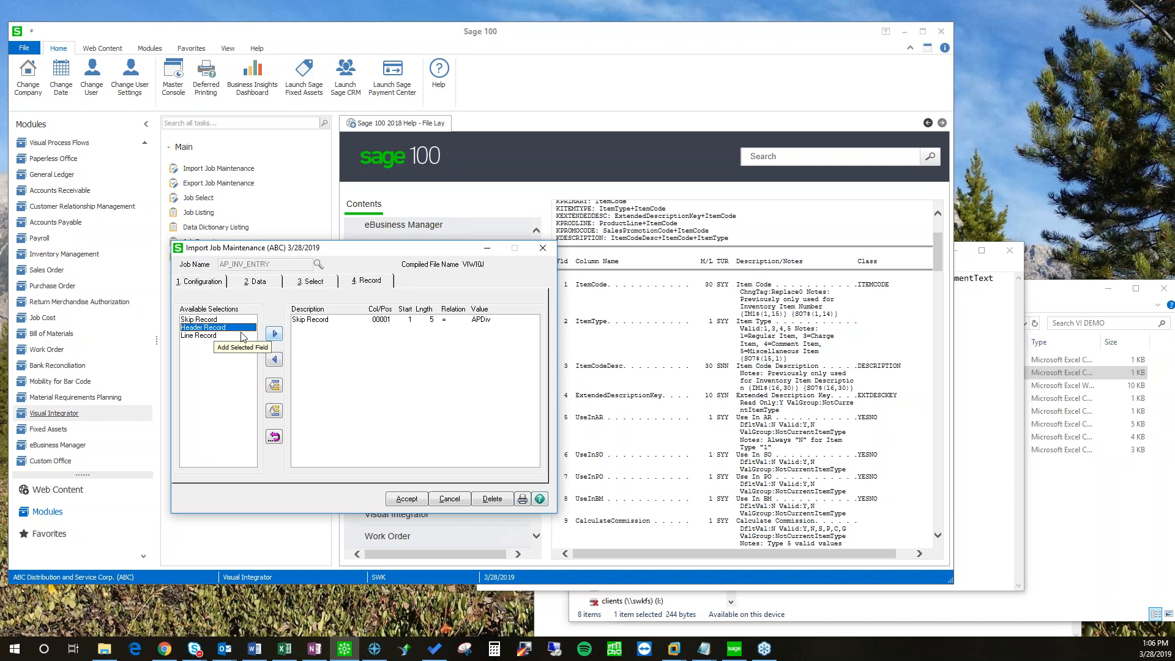
{"action": "left_click", "coordinate": [275, 337]}
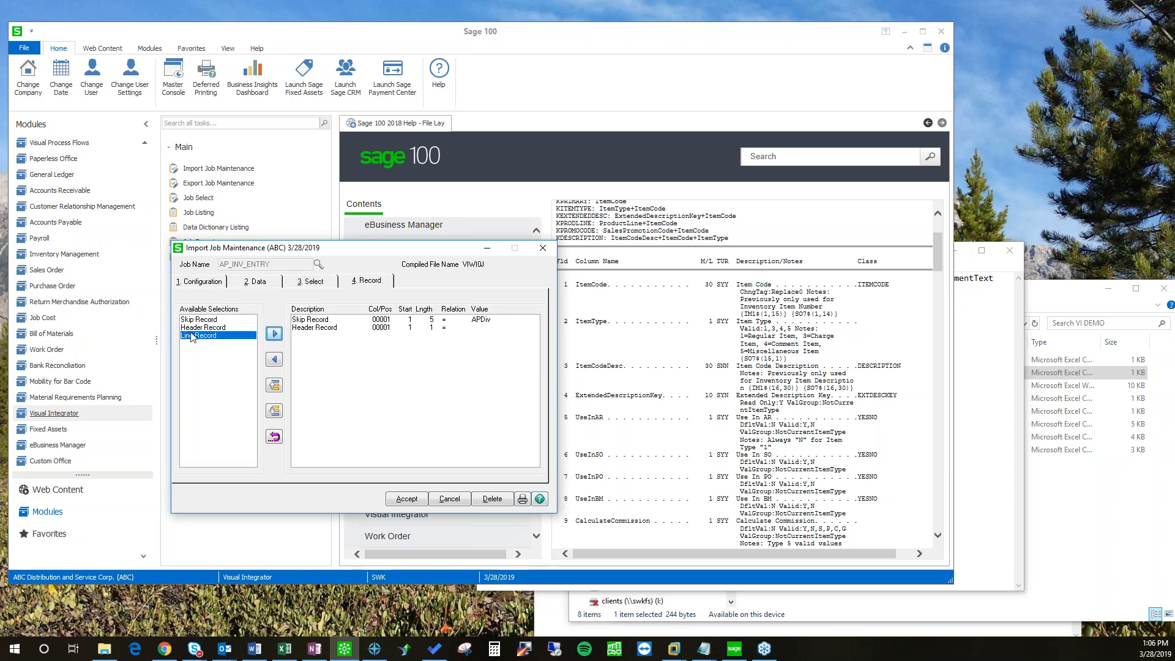
{"action": "left_click", "coordinate": [274, 335]}
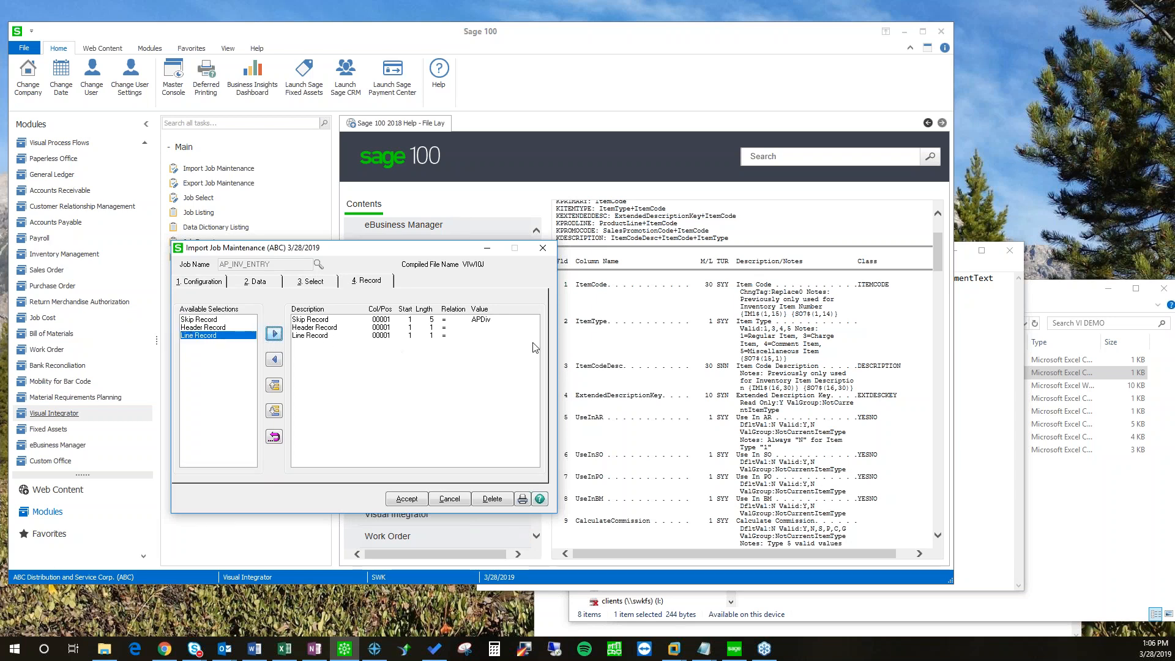
Step: Set the Header Record value to H and Line Record to L, then cancel the job
{"action": "double_click", "coordinate": [428, 328]}
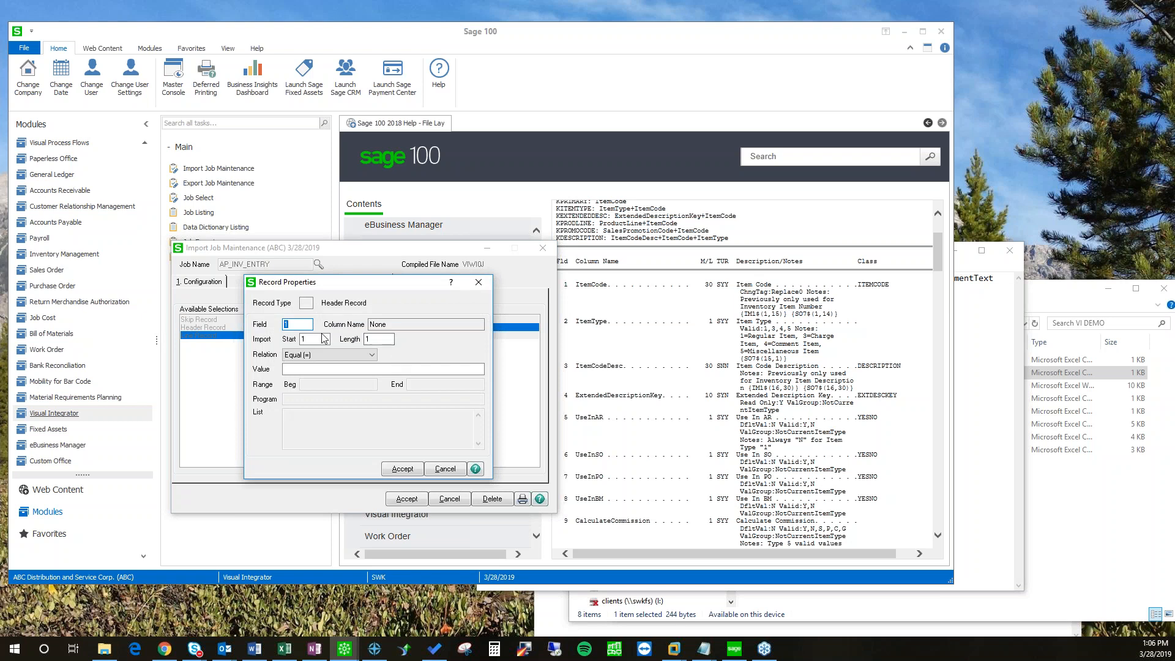
{"action": "left_click", "coordinate": [312, 370]}
{"action": "type", "text": "H"}
{"action": "left_click", "coordinate": [402, 469]}
{"action": "left_click", "coordinate": [361, 336]}
{"action": "double_click", "coordinate": [361, 336]}
{"action": "type", "text": "L"}
{"action": "left_click", "coordinate": [402, 469]}
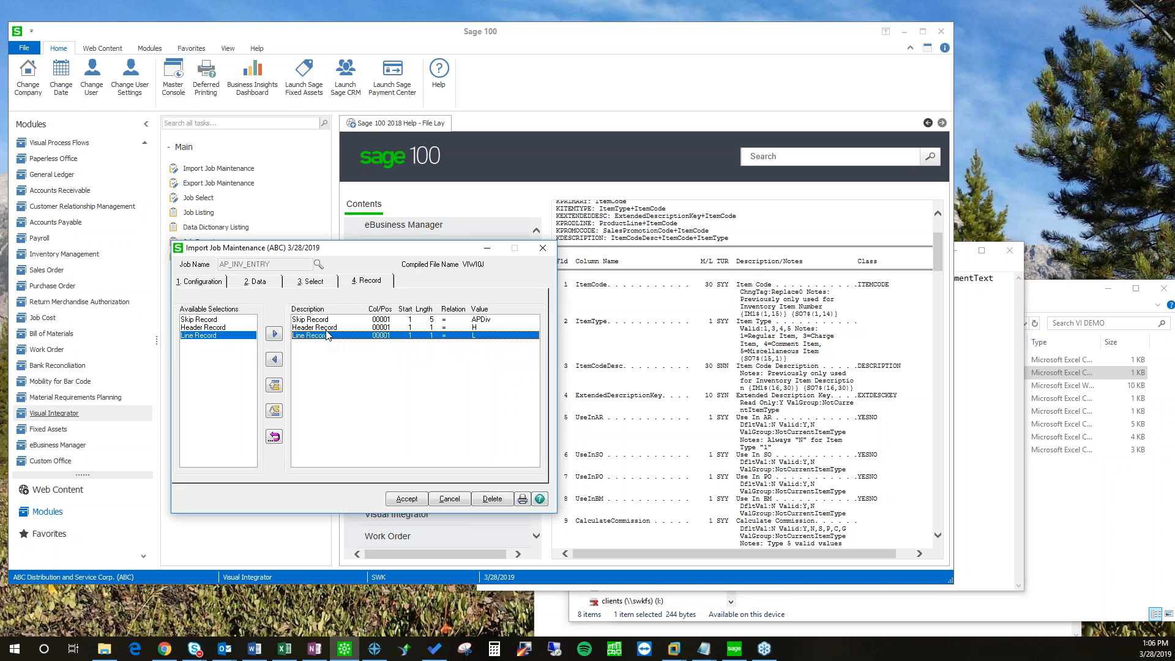
{"action": "left_click", "coordinate": [453, 499]}
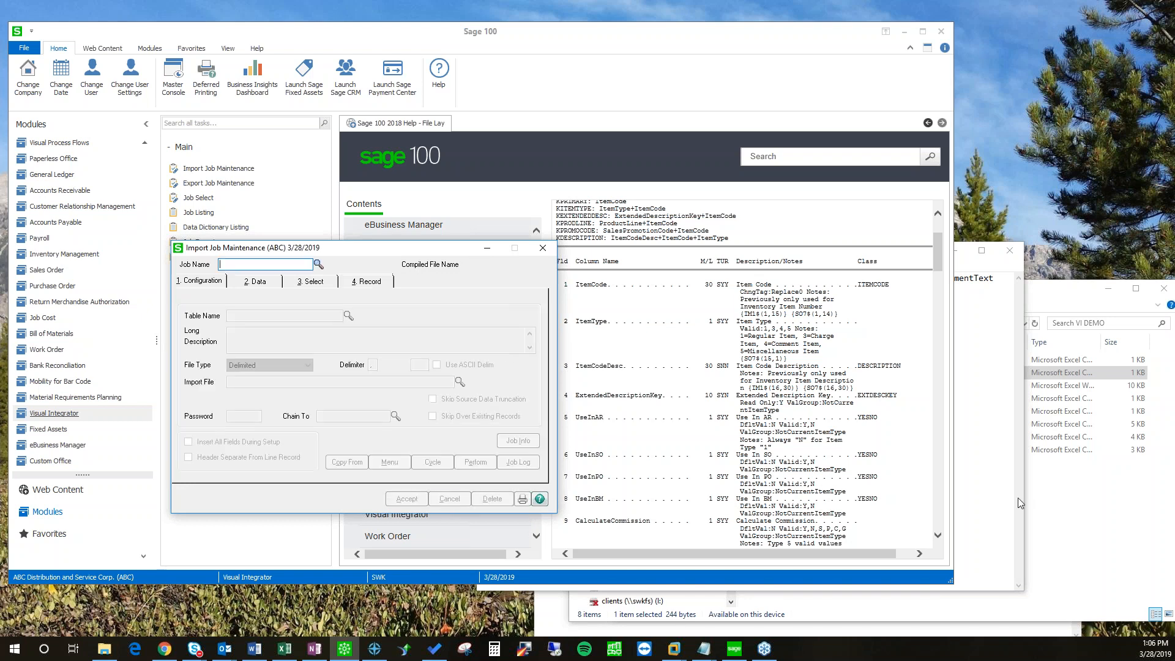
Step: Position the empty Import Job Maintenance window beside AP_Invoice.csv in Notepad
{"action": "left_click", "coordinate": [972, 469]}
{"action": "left_click_drag", "start_coordinate": [483, 299], "coordinate": [593, 300]}
{"action": "left_click", "coordinate": [724, 322]}
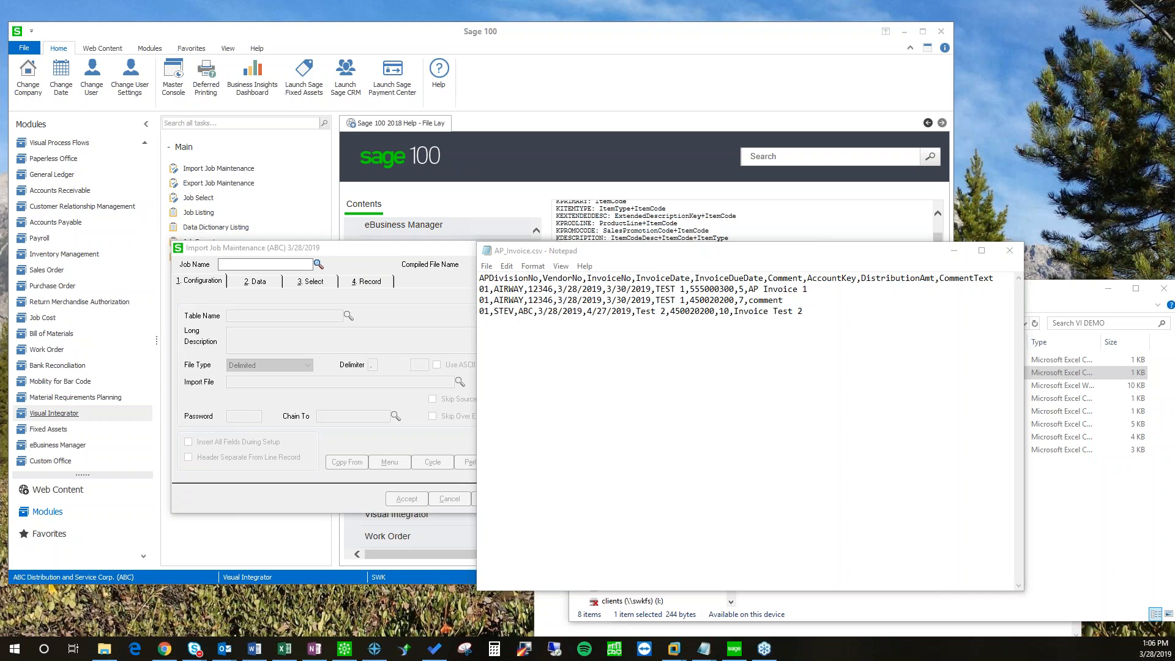
{"action": "left_click_drag", "start_coordinate": [353, 248], "coordinate": [299, 232]}
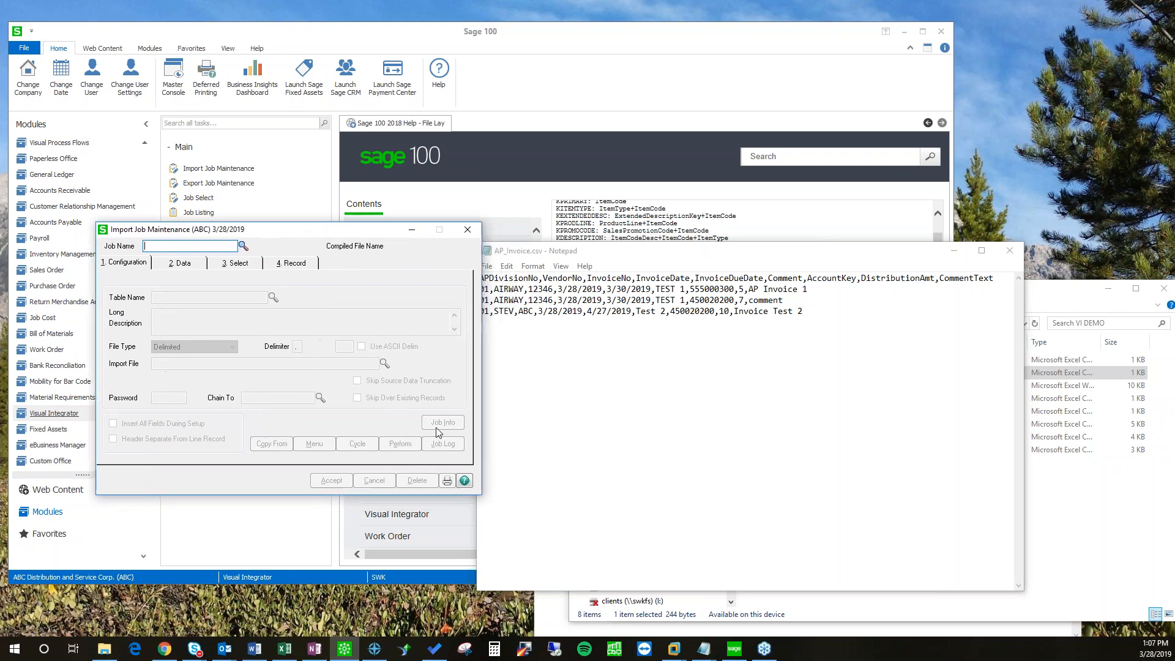
{"action": "left_click", "coordinate": [464, 481]}
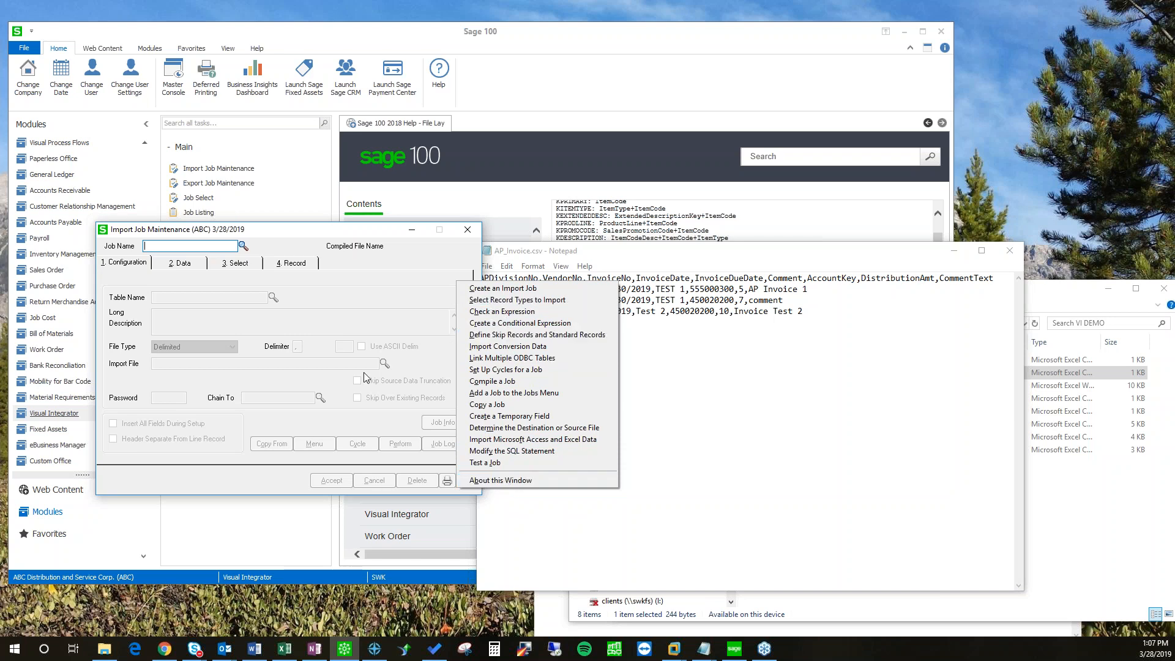
{"action": "left_click", "coordinate": [336, 240]}
{"action": "left_click_drag", "start_coordinate": [328, 240], "coordinate": [337, 255]}
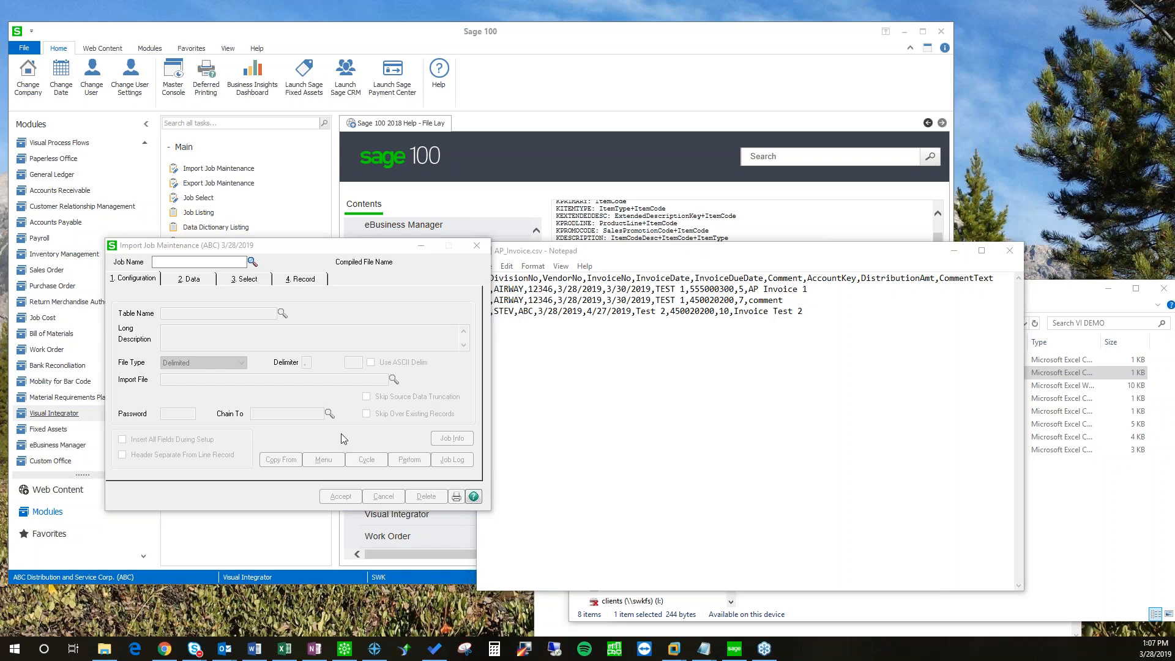
Step: Load the AR_CASHDEPOSIT import job, review its 2. Data mappings, then cancel
{"action": "left_click_drag", "start_coordinate": [354, 251], "coordinate": [543, 256]}
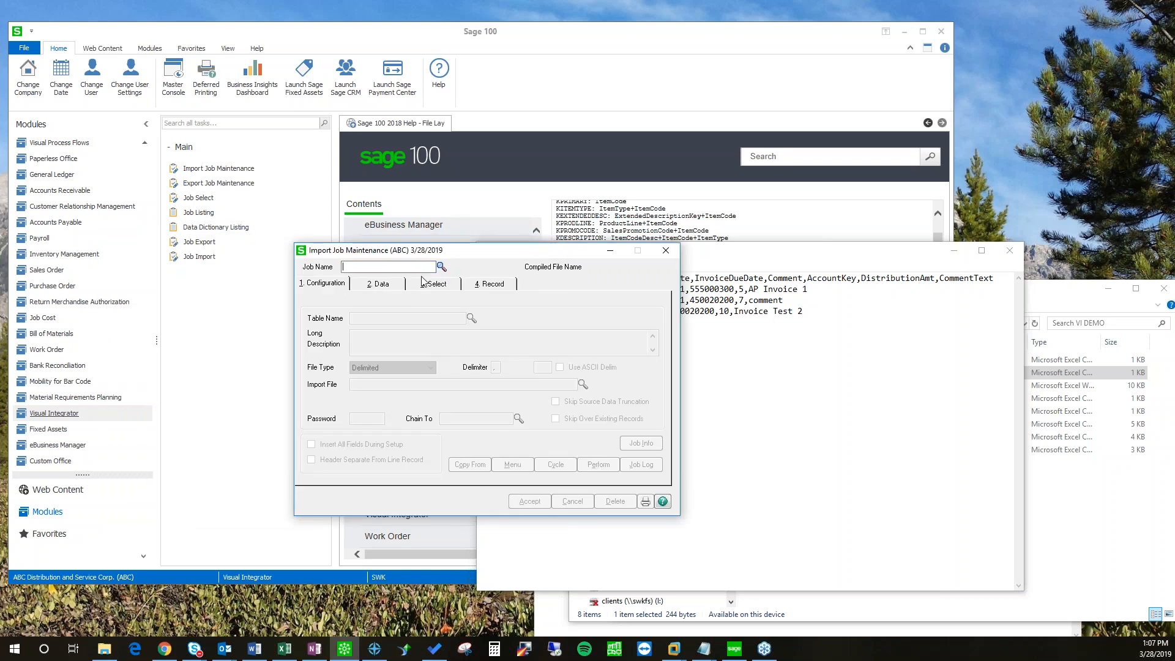
{"action": "left_click", "coordinate": [440, 267]}
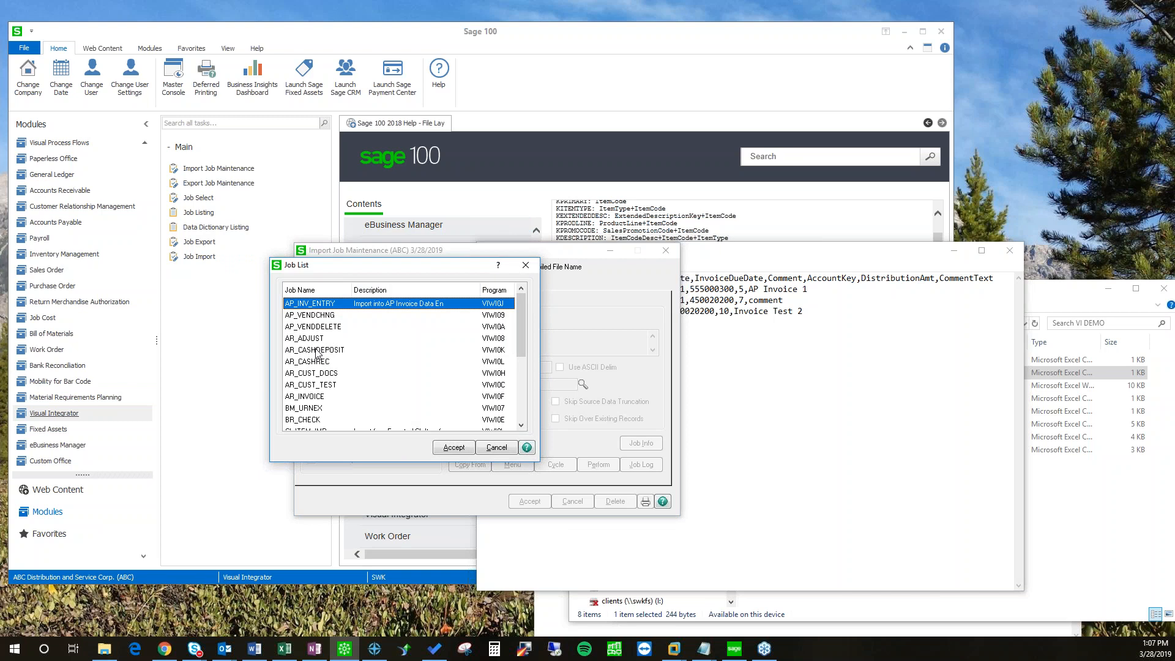
{"action": "double_click", "coordinate": [316, 353]}
{"action": "left_click", "coordinate": [377, 282]}
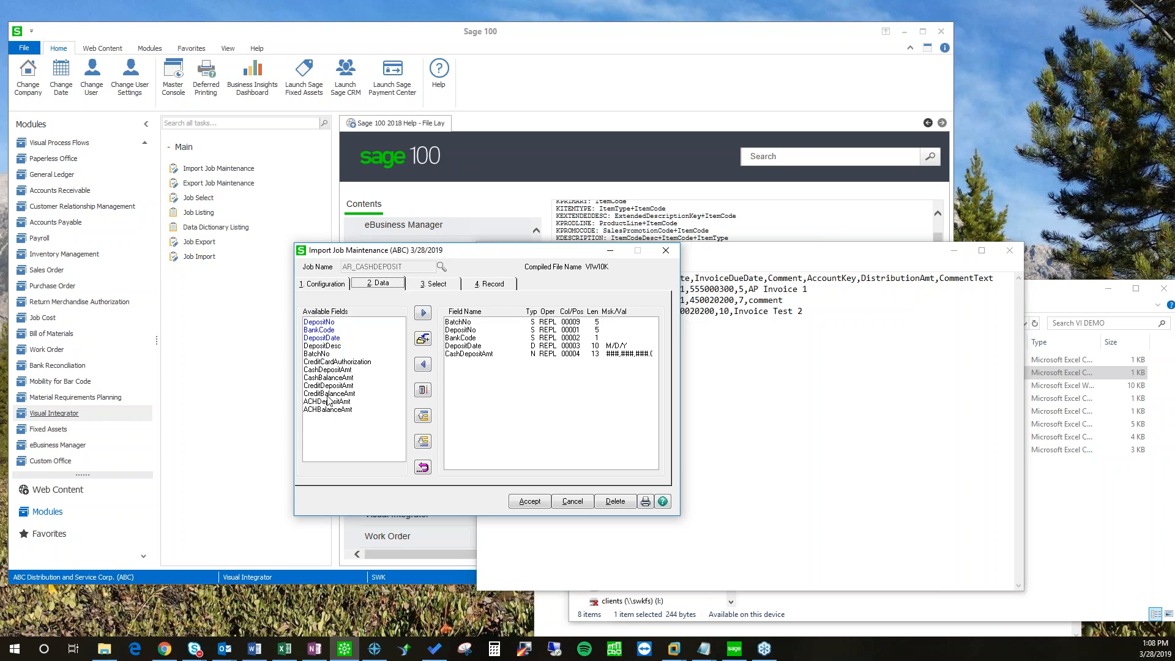
{"action": "left_click", "coordinate": [581, 502]}
Step: Load the CI_ITEM_IMP import job and view its 2. Data field mappings
{"action": "left_click", "coordinate": [442, 267]}
{"action": "scroll", "coordinate": [312, 377], "scroll_direction": "down", "scroll_amount": 3}
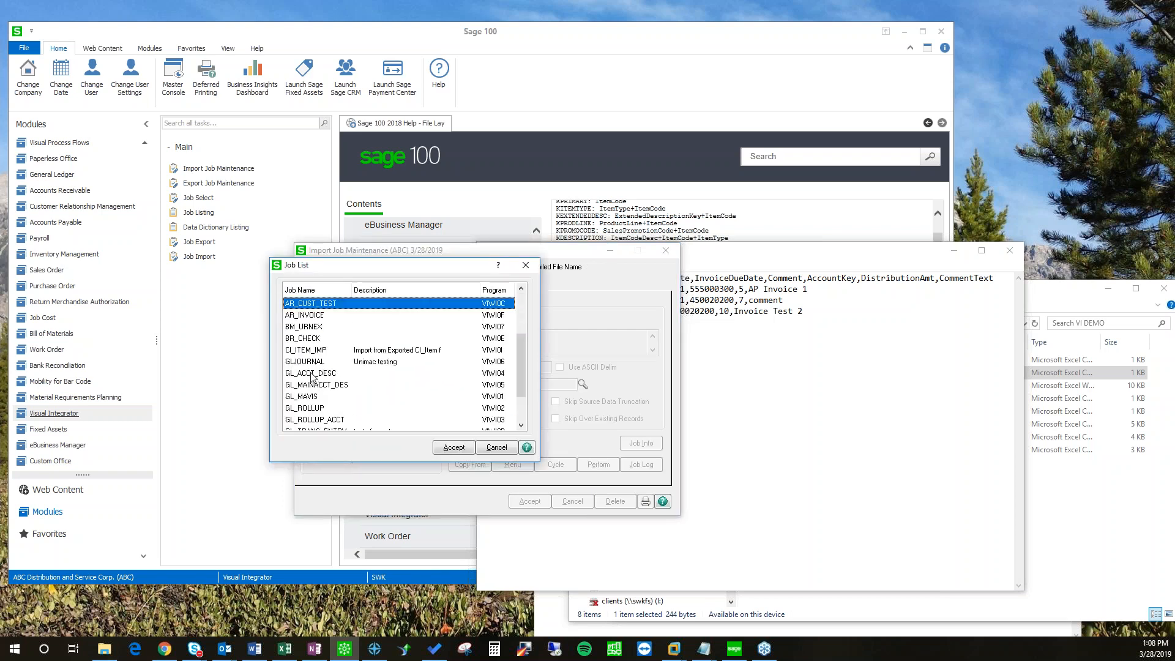
{"action": "double_click", "coordinate": [311, 350]}
{"action": "left_click", "coordinate": [378, 285]}
{"action": "mouse_move", "coordinate": [402, 339]}
{"action": "left_mouse_down"}
{"action": "mouse_move", "coordinate": [399, 436]}
{"action": "mouse_move", "coordinate": [403, 335]}
{"action": "left_mouse_up"}
{"action": "left_click_drag", "start_coordinate": [428, 251], "coordinate": [180, 248]}
{"action": "left_click", "coordinate": [392, 304]}
Step: Open the CI_Item file layout under Common Information in the help
{"action": "scroll", "coordinate": [392, 306], "scroll_direction": "up", "scroll_amount": 2}
{"action": "left_click", "coordinate": [397, 309]}
{"action": "scroll", "coordinate": [409, 355], "scroll_direction": "down", "scroll_amount": 3}
{"action": "left_click", "coordinate": [399, 348]}
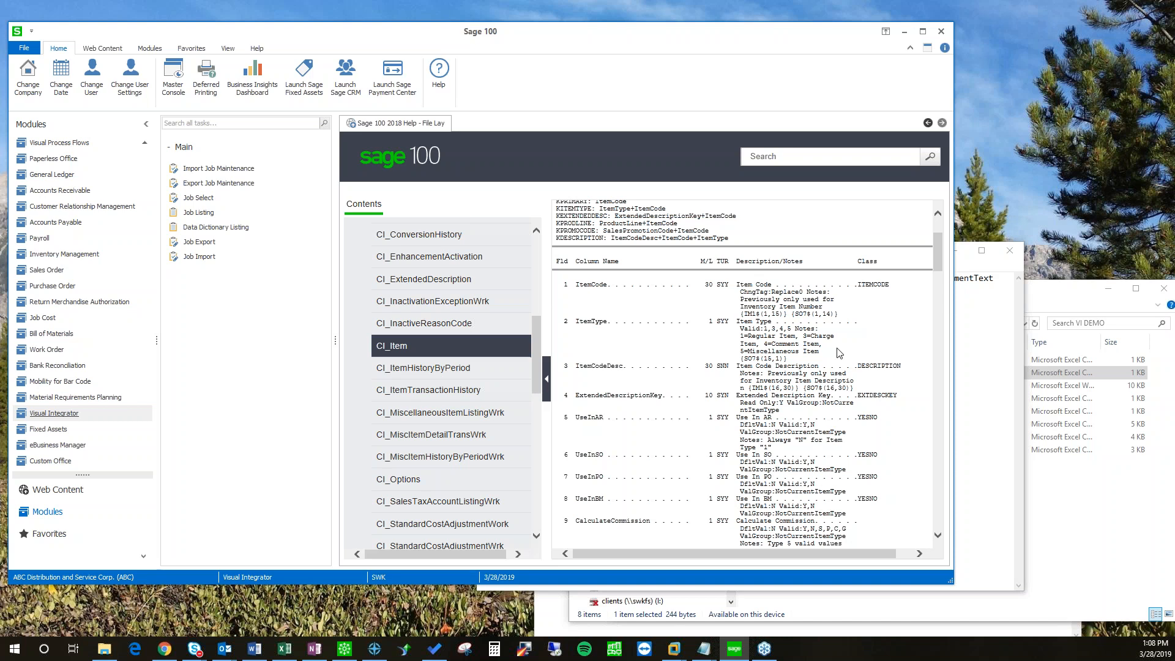
{"action": "left_click_drag", "start_coordinate": [939, 238], "coordinate": [948, 287]}
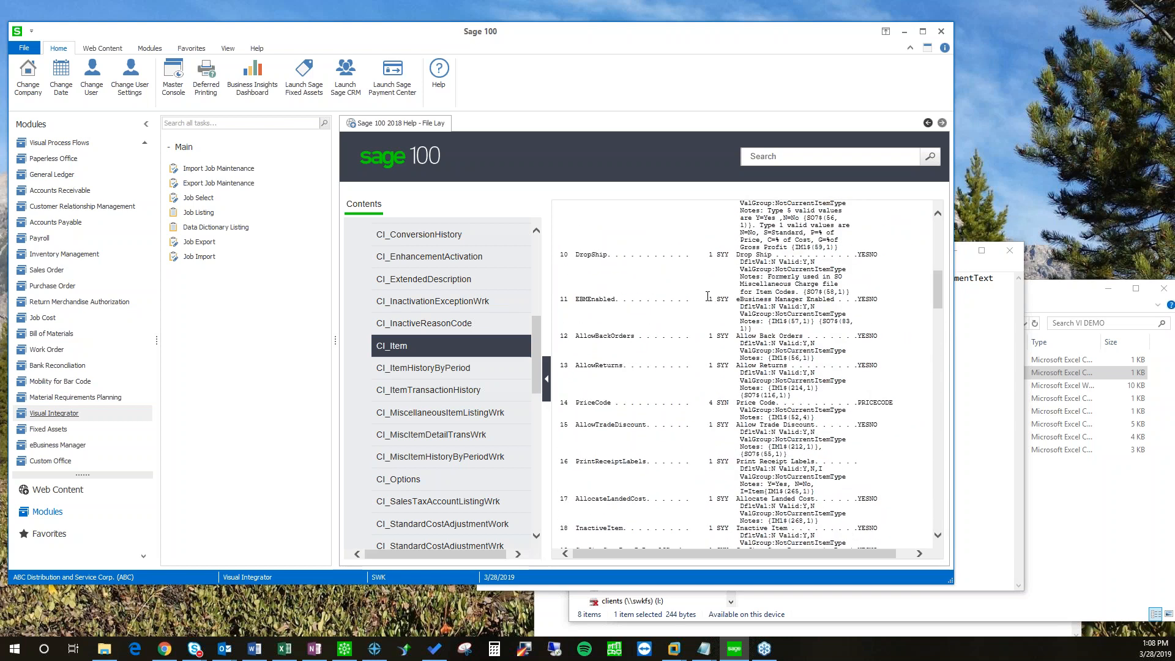
Step: Search the layout for 'inactiv' to locate field 18, InactiveItem
{"action": "key", "text": "ctrl+f"}
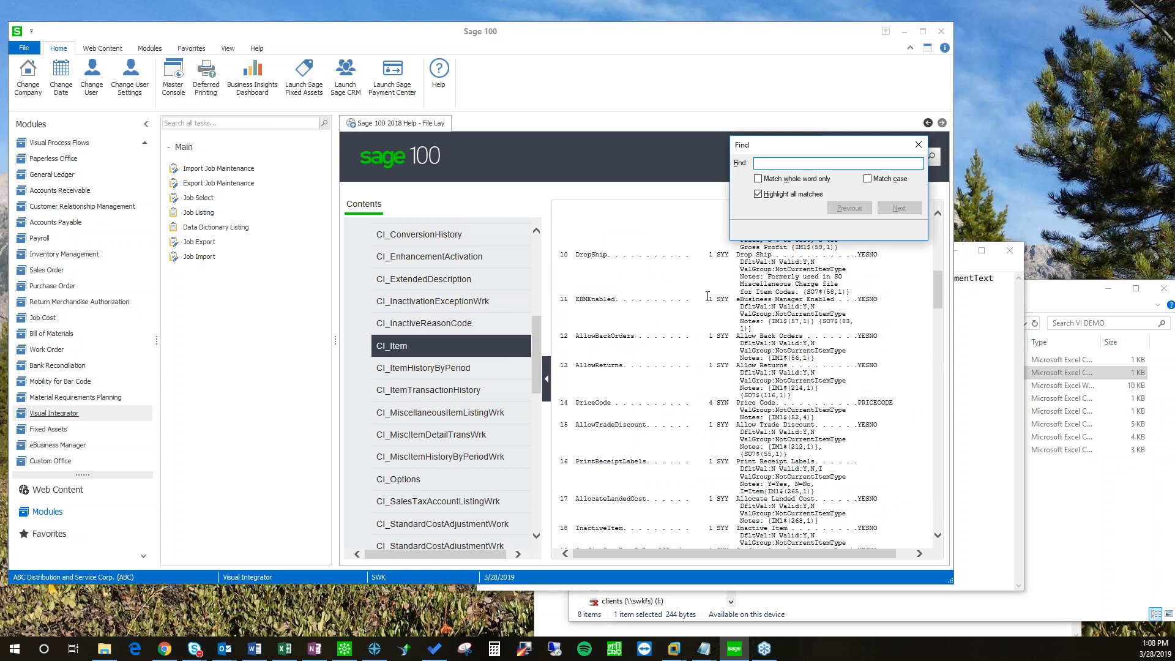
{"action": "type", "text": "inactive"}
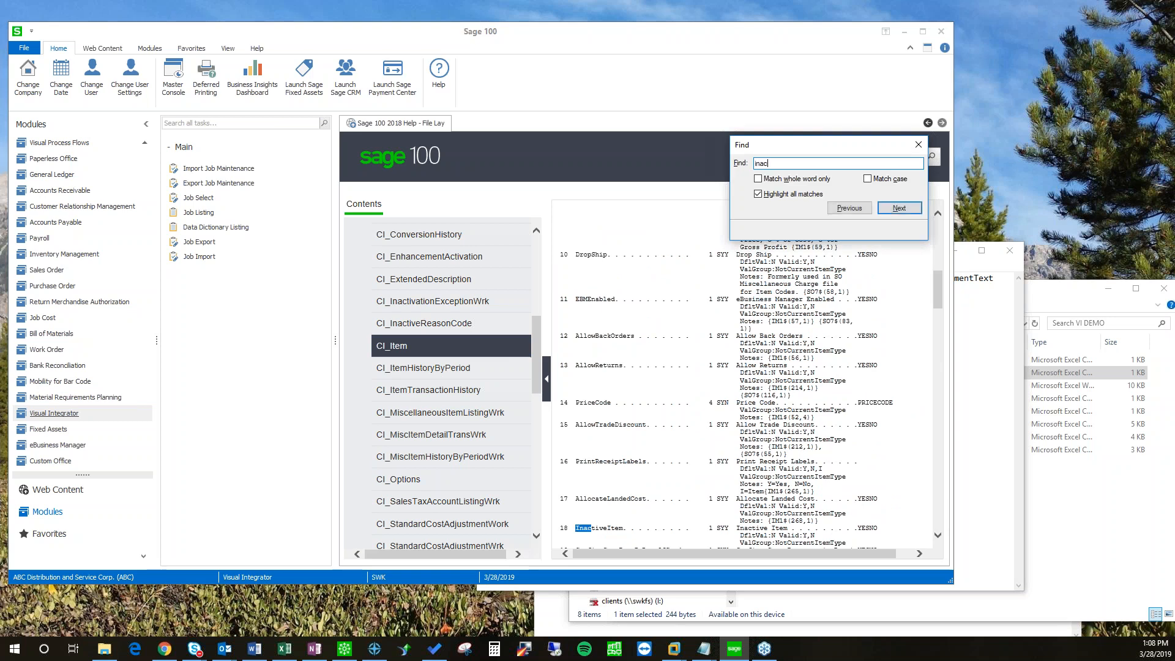
{"action": "key", "text": "BackSpace"}
{"action": "key", "text": "BackSpace"}
{"action": "key", "text": "BackSpace"}
{"action": "key", "text": "BackSpace"}
{"action": "key", "text": "BackSpace"}
{"action": "key", "text": "BackSpace"}
{"action": "key", "text": "BackSpace"}
{"action": "key", "text": "BackSpace"}
{"action": "key", "text": "Escape"}
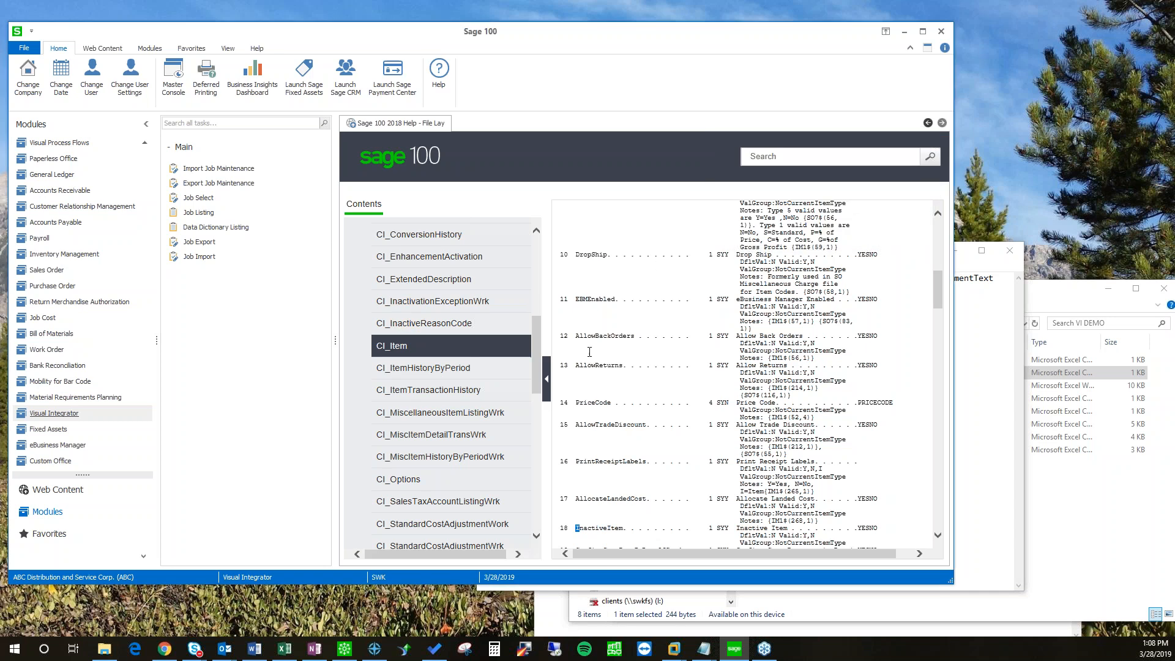